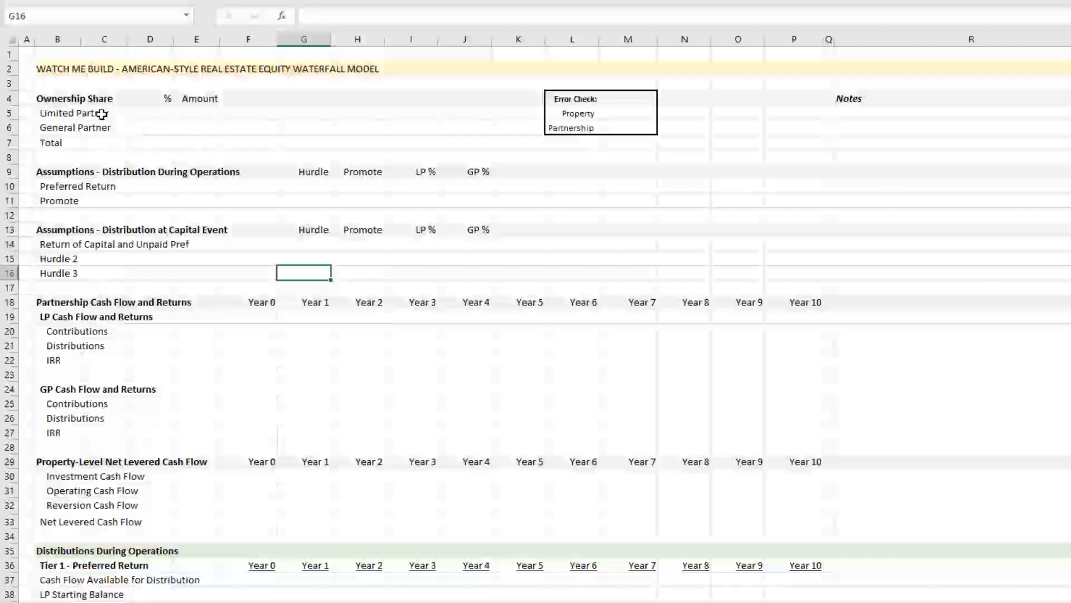
- Review the Ownership Share section and the Assumptions - Distribution During Operations section of the waterfall template
left_click_drag(69, 100, 304, 144)
left_click(323, 134)
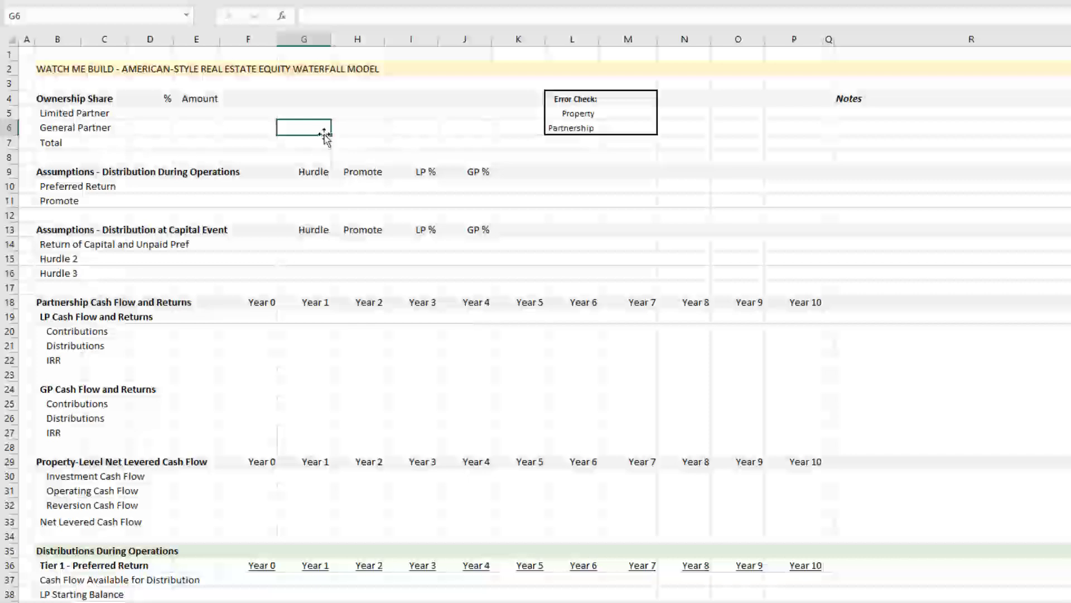
left_click(79, 128)
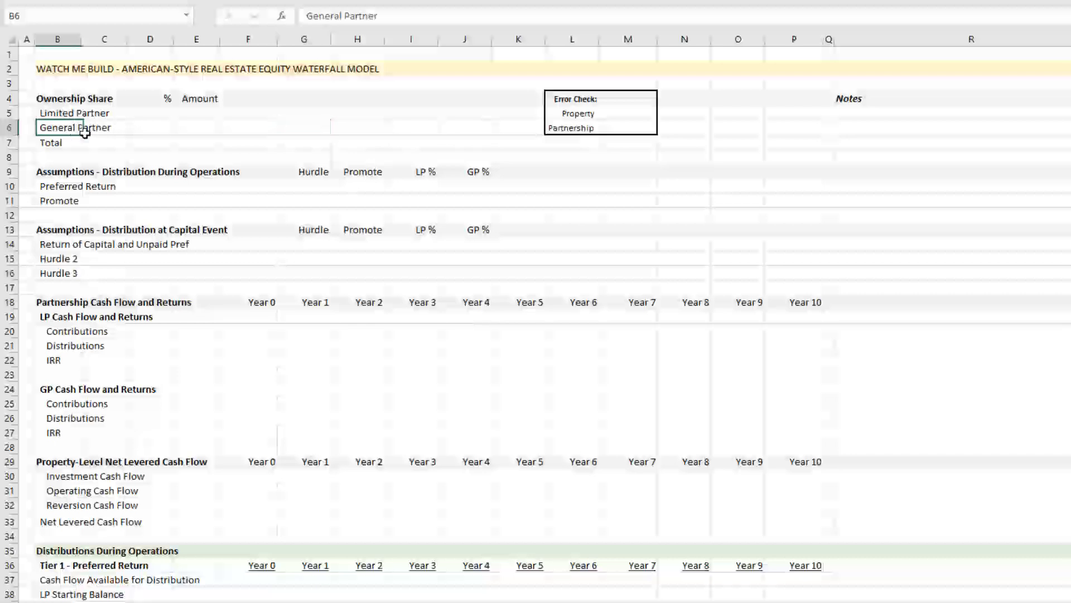
scroll(108, 112, "down", 2)
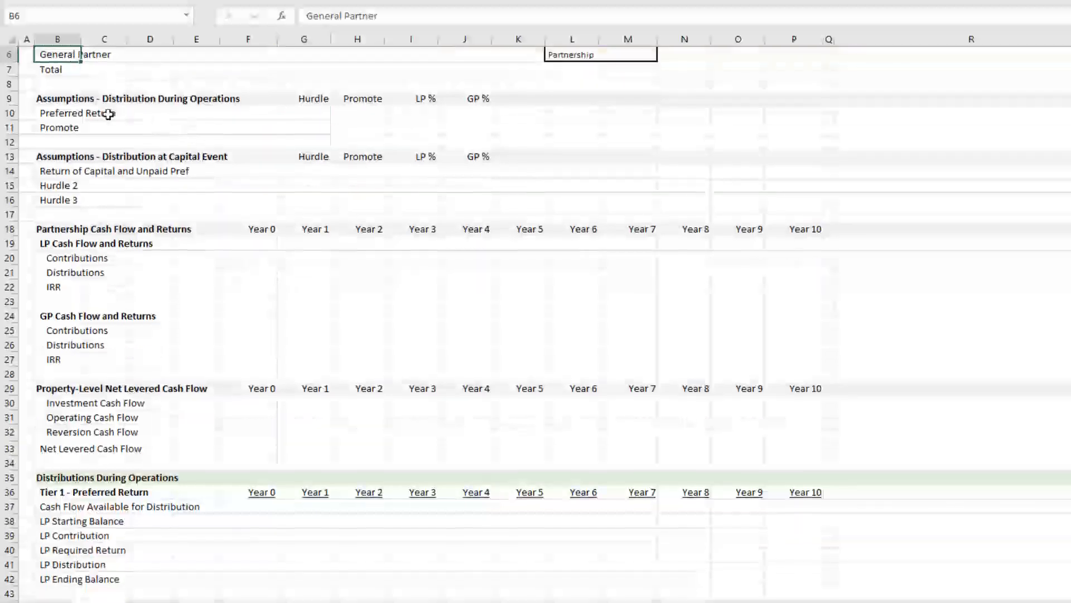
left_click(66, 101)
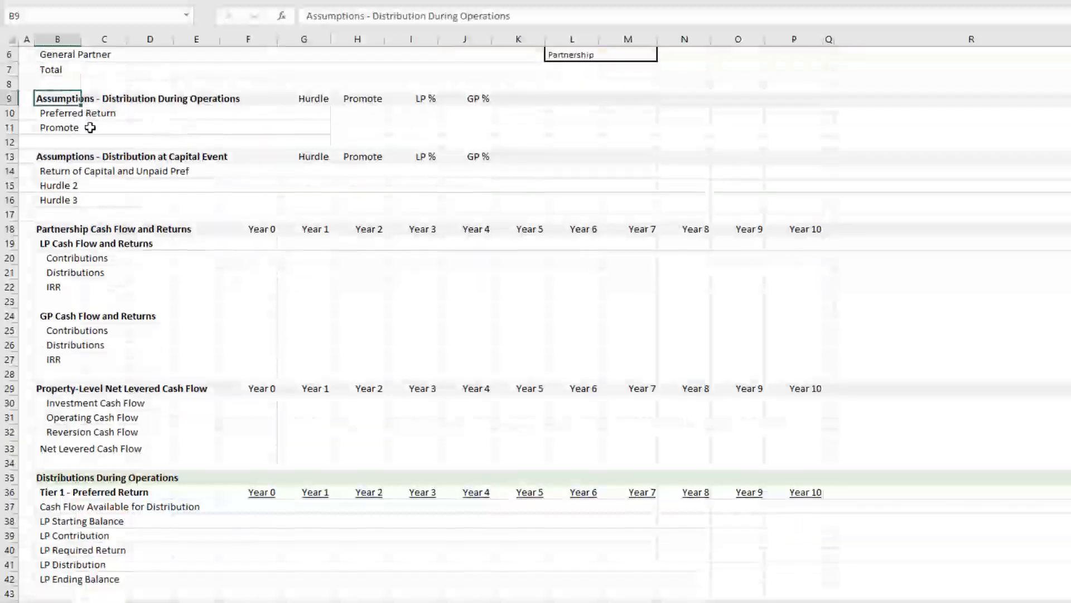
mouse_move(70, 99)
left_mouse_down()
mouse_move(447, 132)
mouse_move(784, 132)
left_mouse_up()
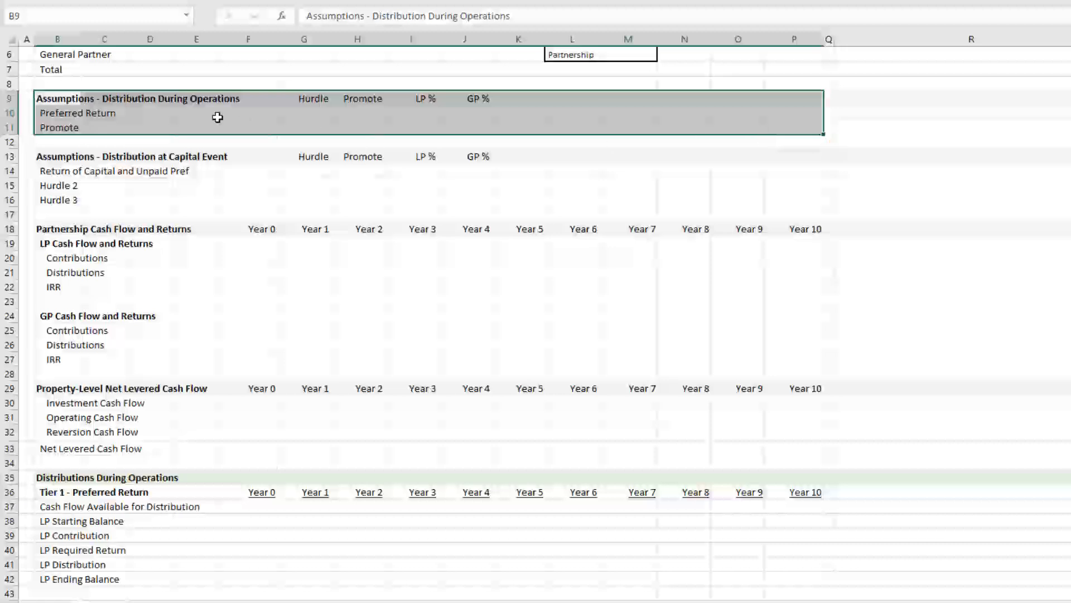
left_click(178, 113)
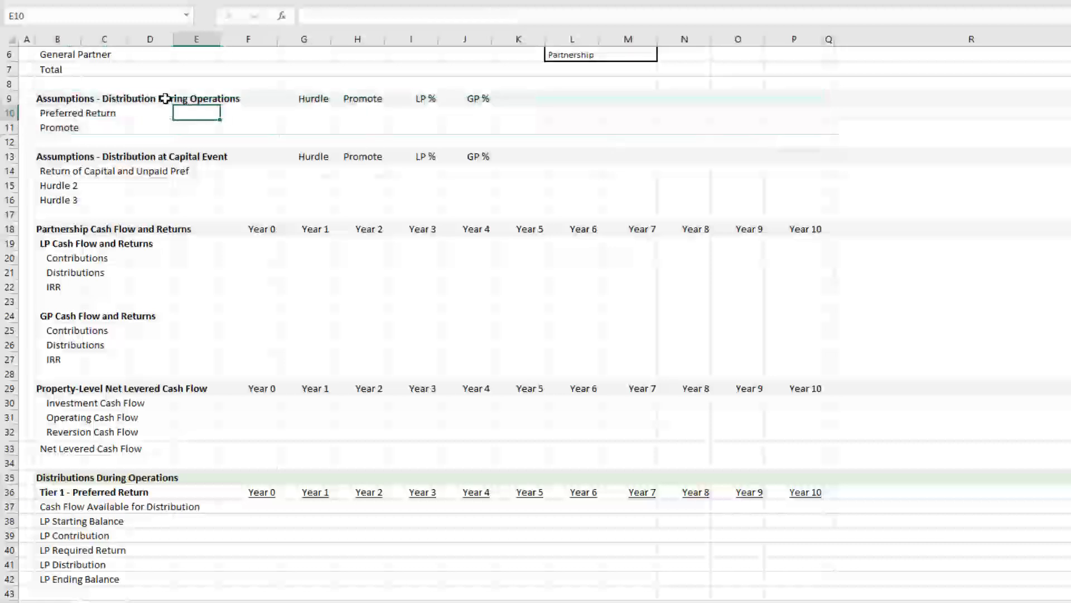
- Compare the Distribution at Capital Event hurdles with the Preferred Return and Promote assumptions for distributions during operations
left_click(60, 173)
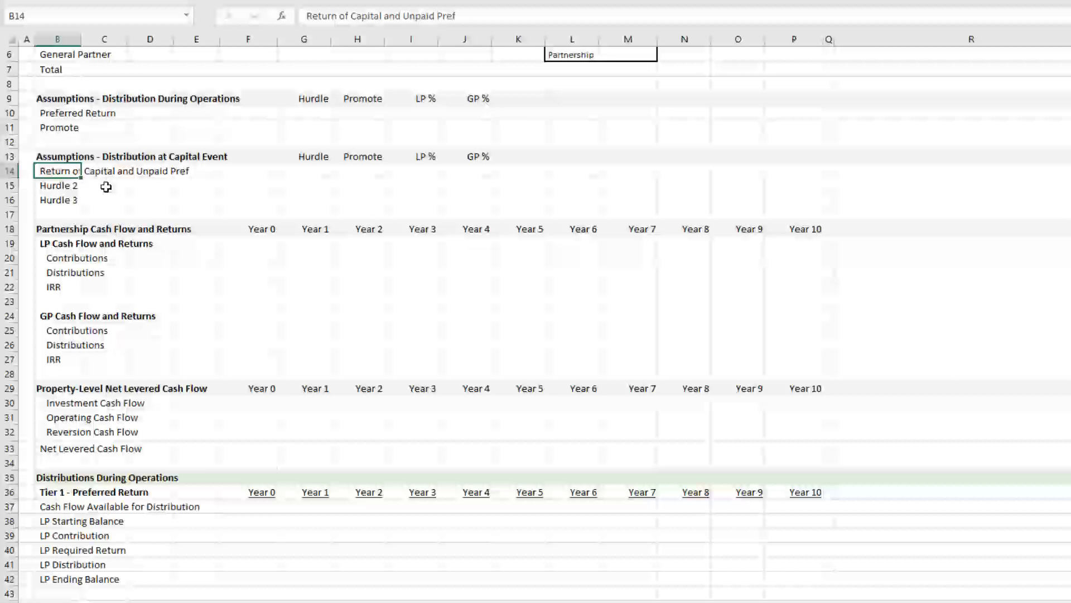
left_click(212, 171)
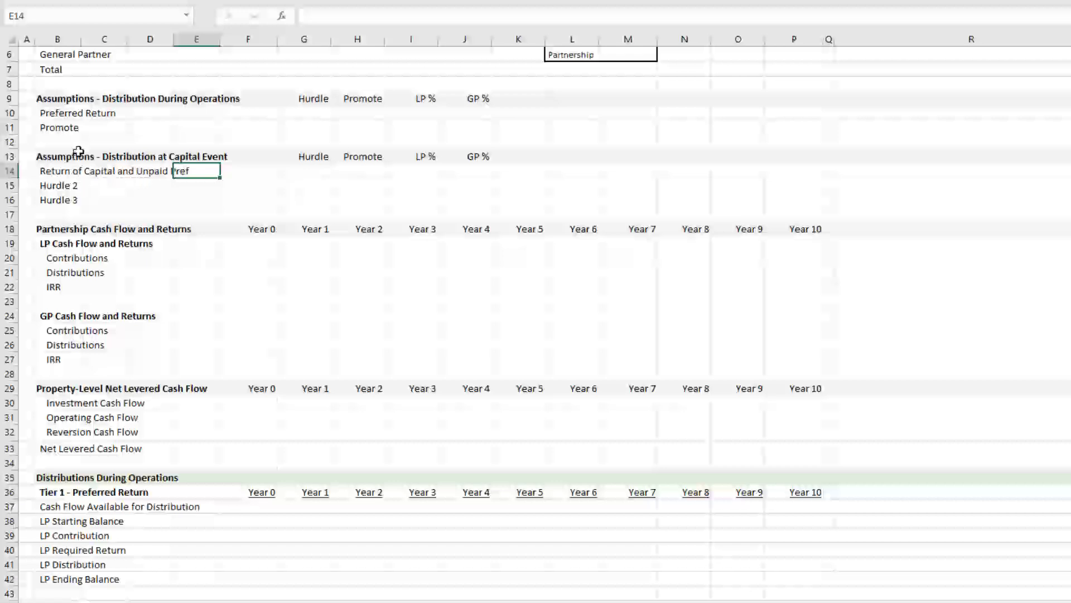
left_click(54, 127)
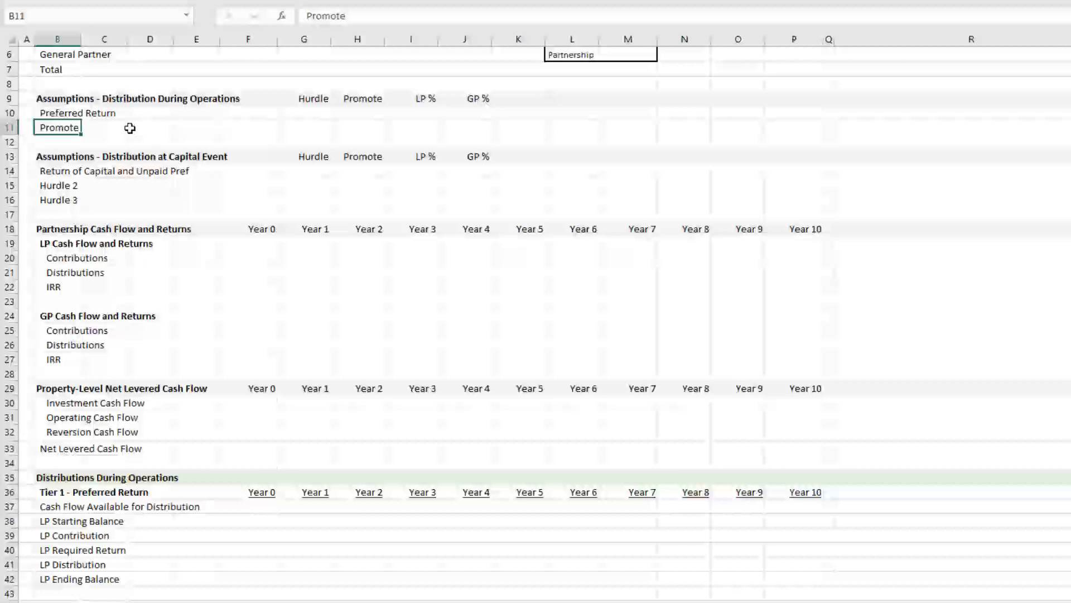
left_click(60, 114)
left_click(65, 126)
left_click(67, 170)
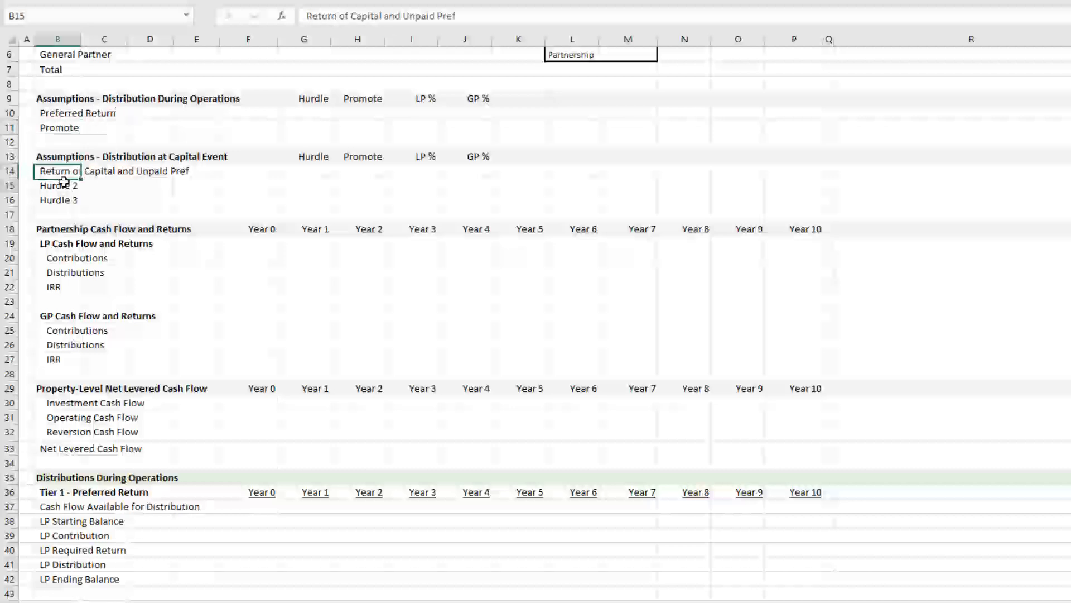
left_click(61, 185)
left_click(67, 201)
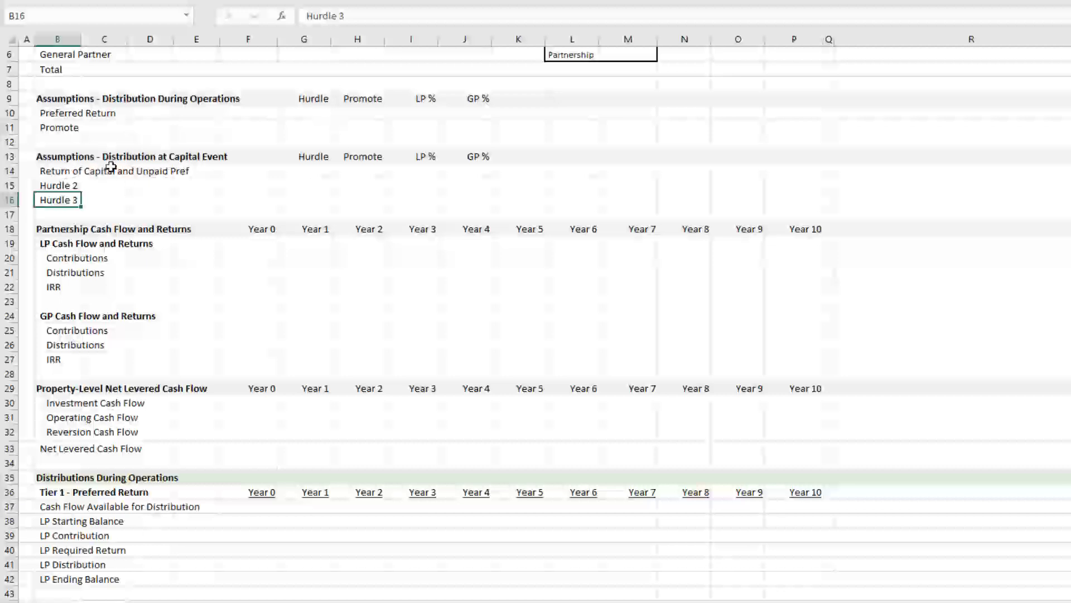
left_click_drag(72, 111, 469, 130)
left_click(536, 113)
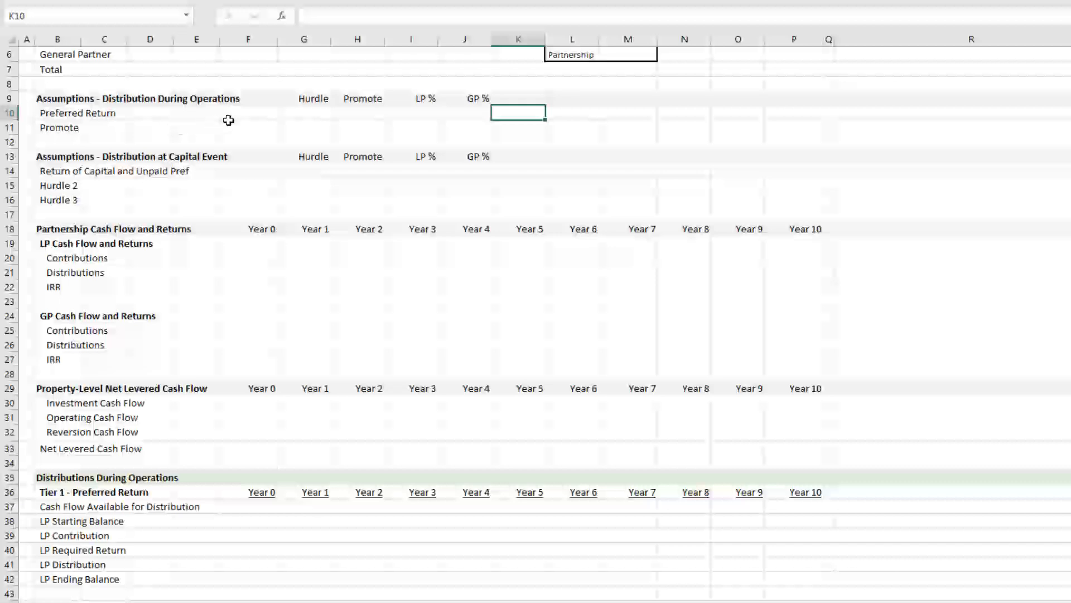
left_click(107, 198)
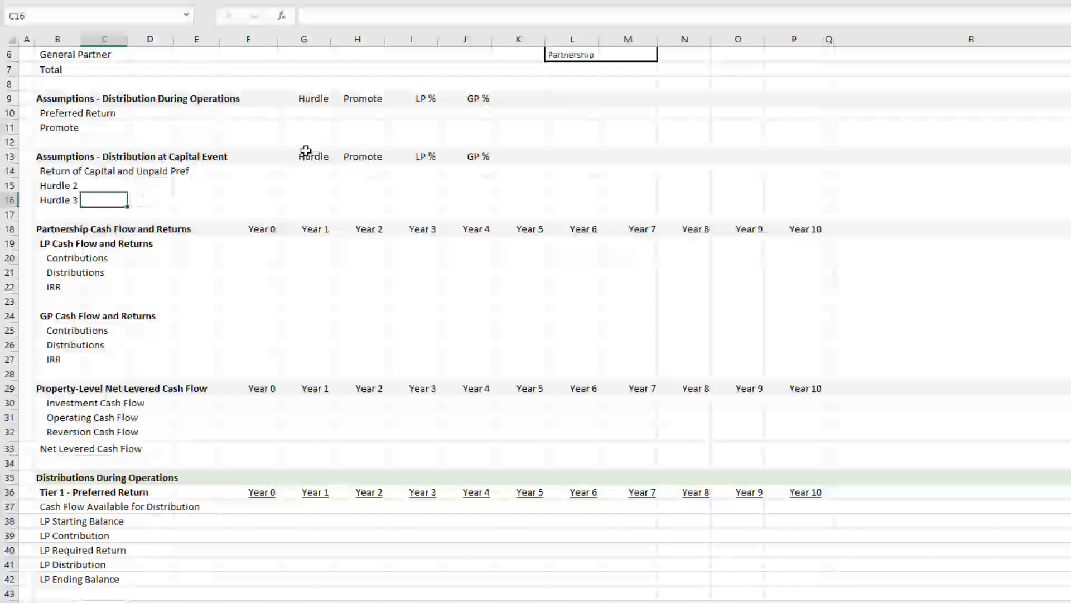
- Examine the Partnership Cash Flow and Returns section, covering the LP and GP contributions, distributions and IRR rows
scroll(306, 151, "down", 3)
left_click_drag(78, 87, 724, 191)
left_click(724, 191)
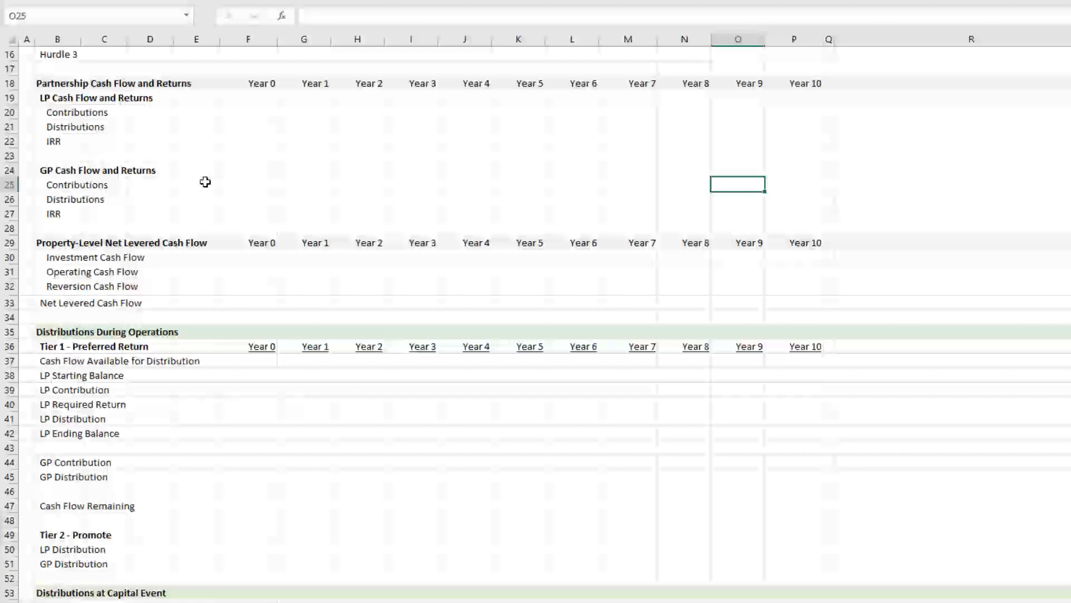
- Examine the Property-Level Net Levered Cash Flow section, covering the investment, operating, reversion and net levered cash flow rows
scroll(205, 182, "down", 3)
left_click(65, 99)
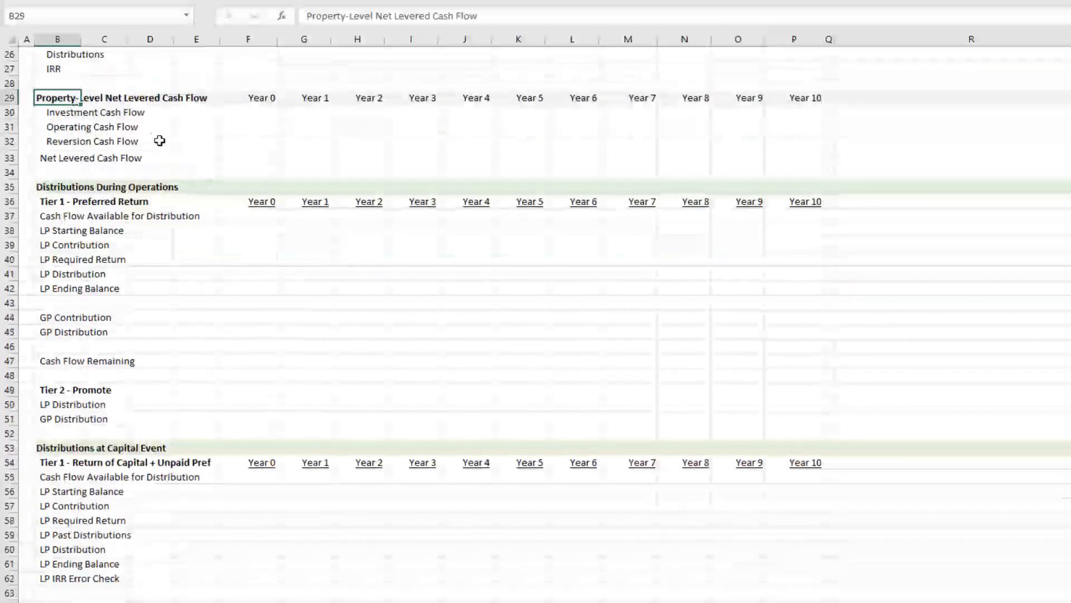
left_click(160, 141)
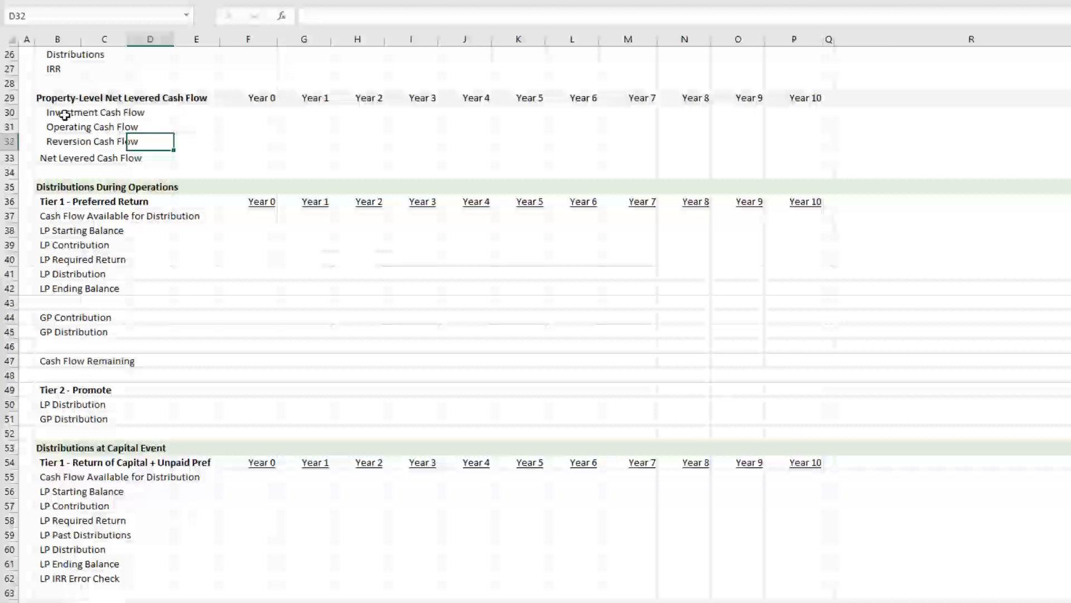
left_click(16, 118)
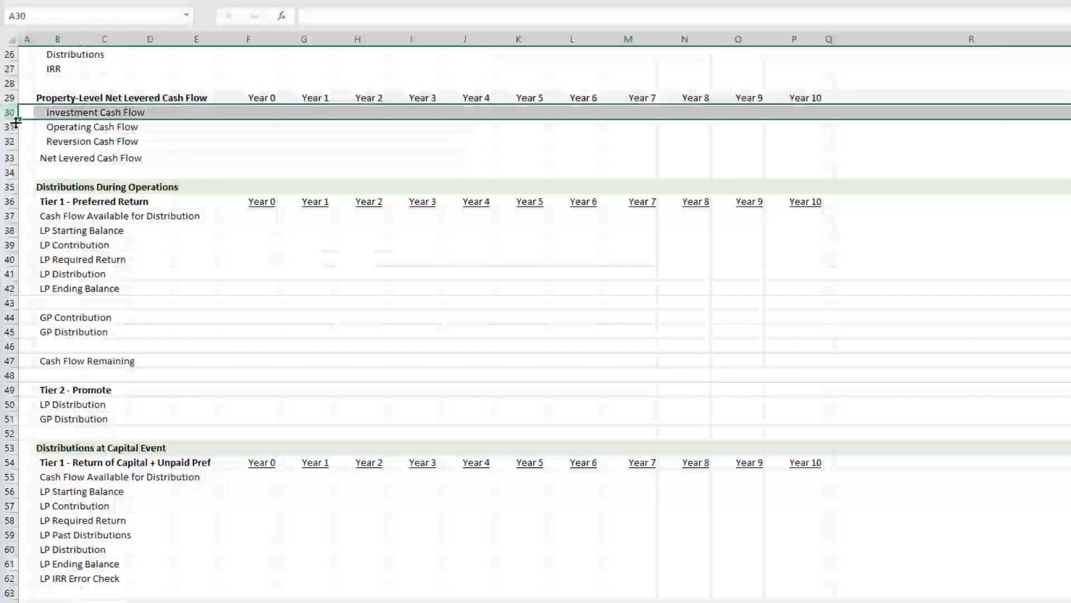
left_click(10, 127)
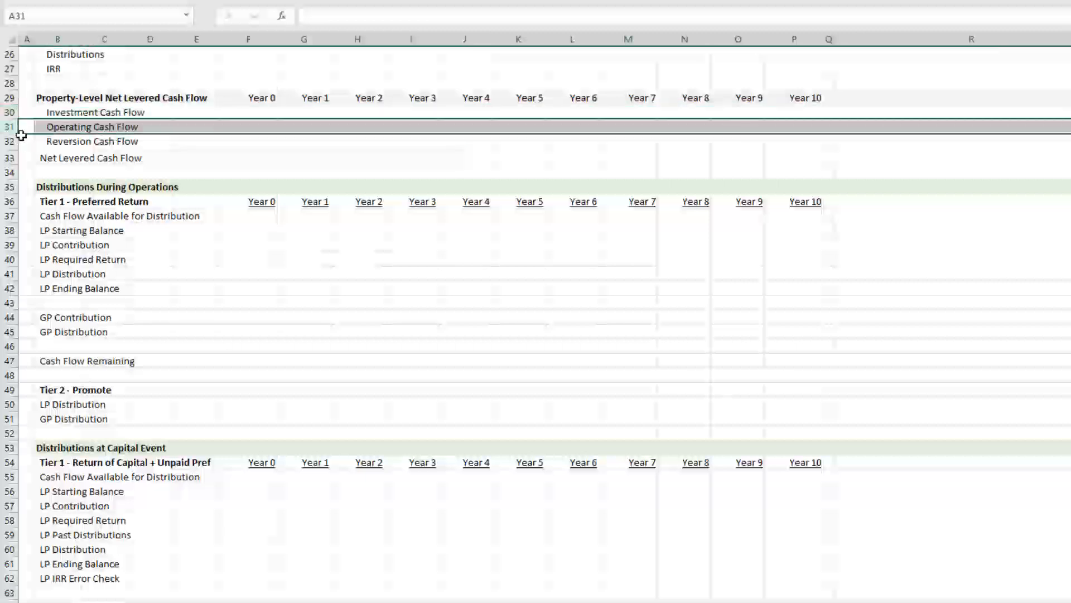
left_click(18, 143)
left_click(88, 113)
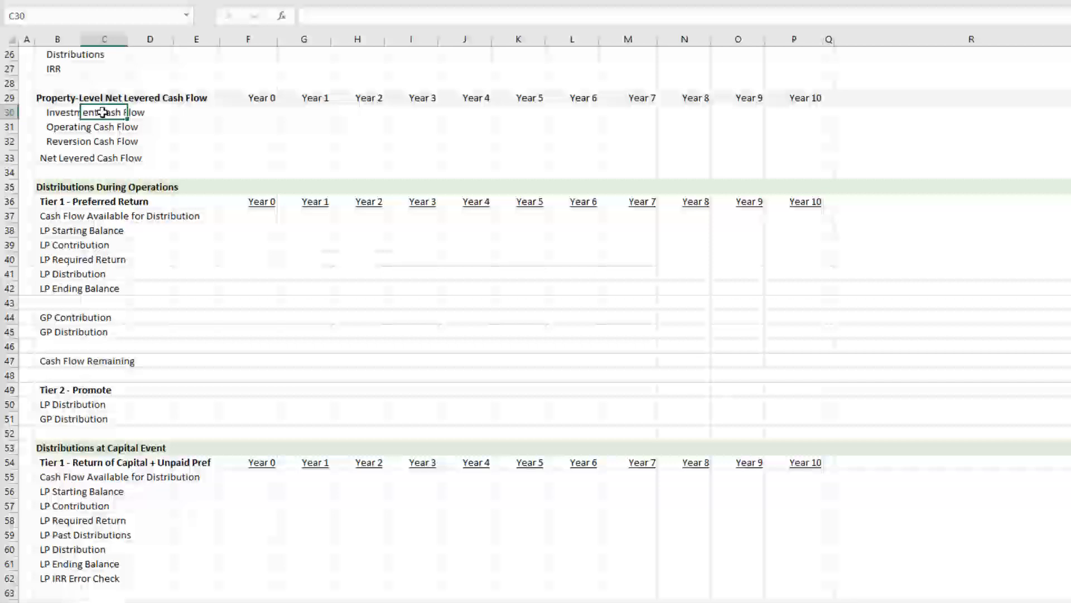
left_click(251, 115)
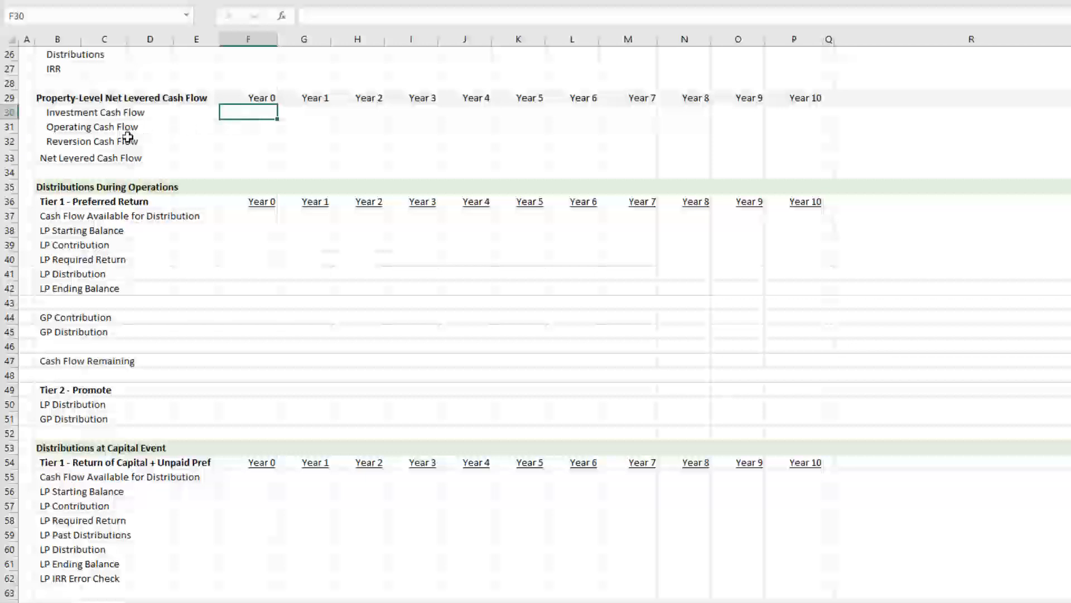
left_click(75, 127)
left_click(71, 143)
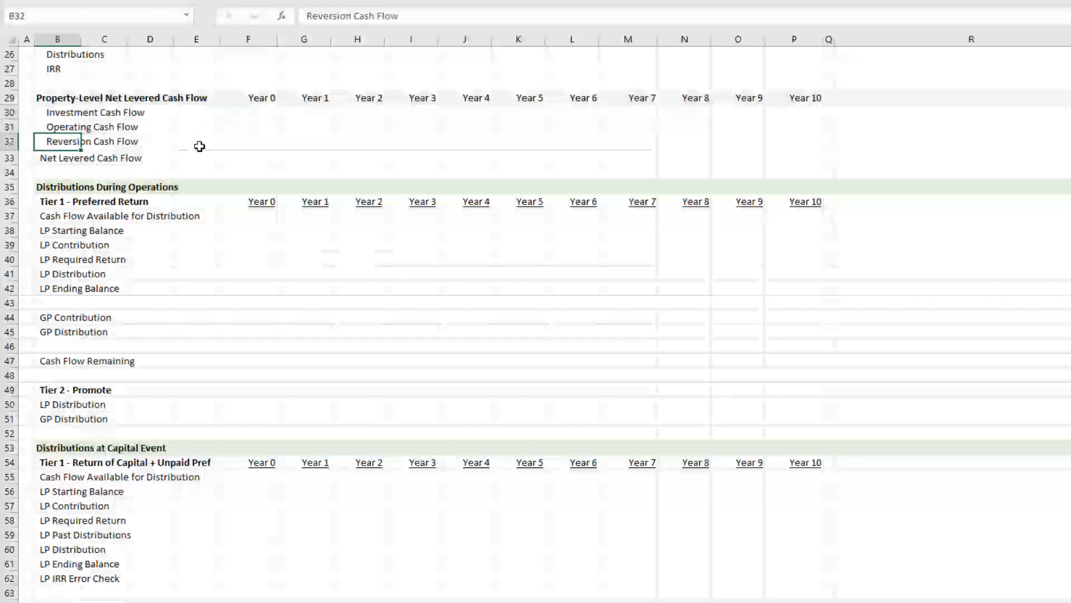
left_click(252, 127)
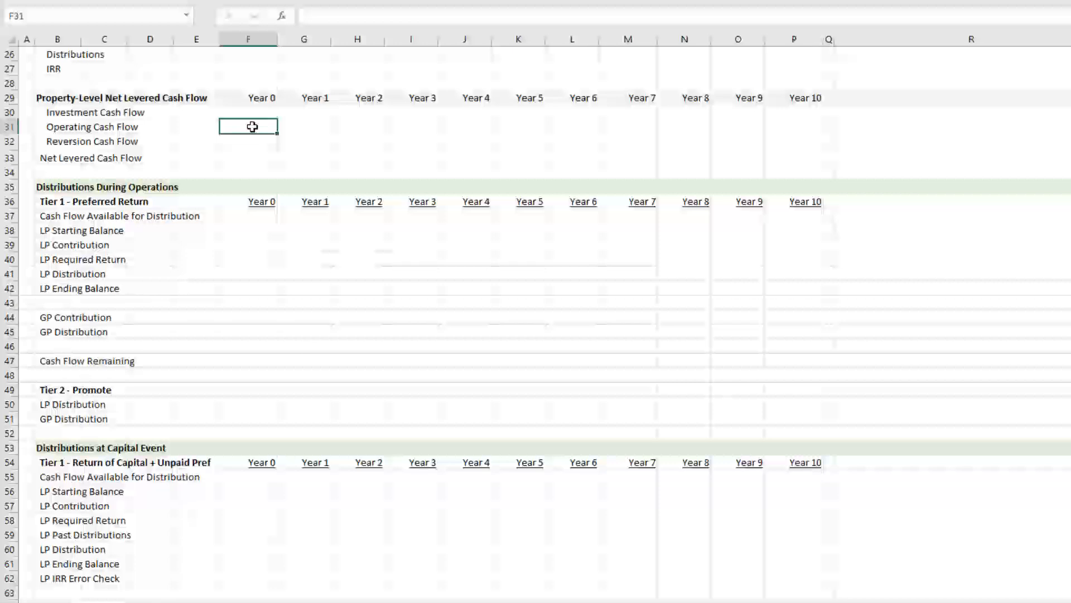
left_click(249, 139)
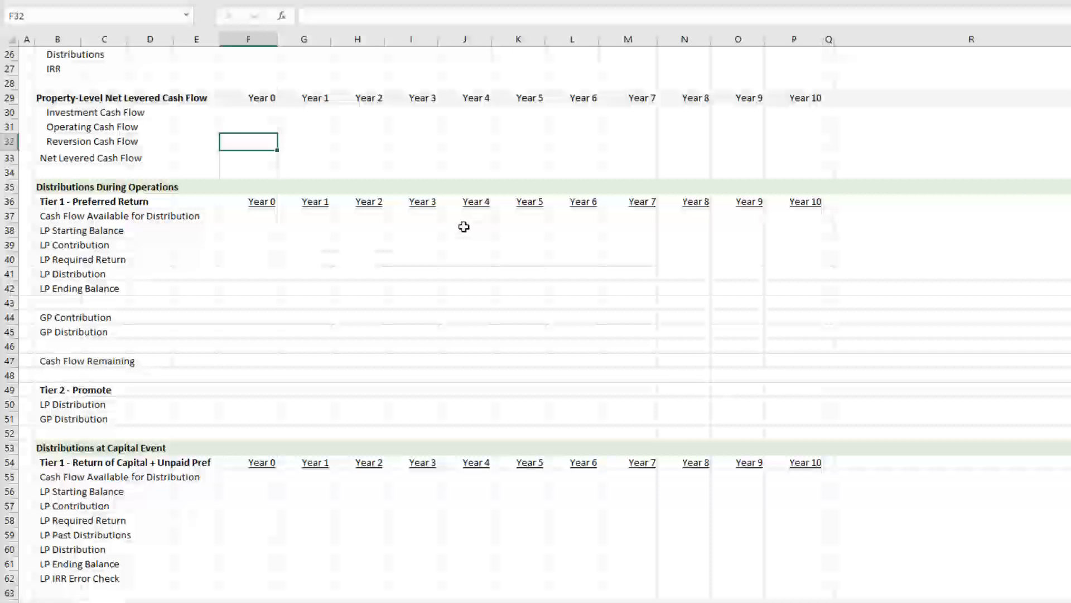
left_click(258, 158)
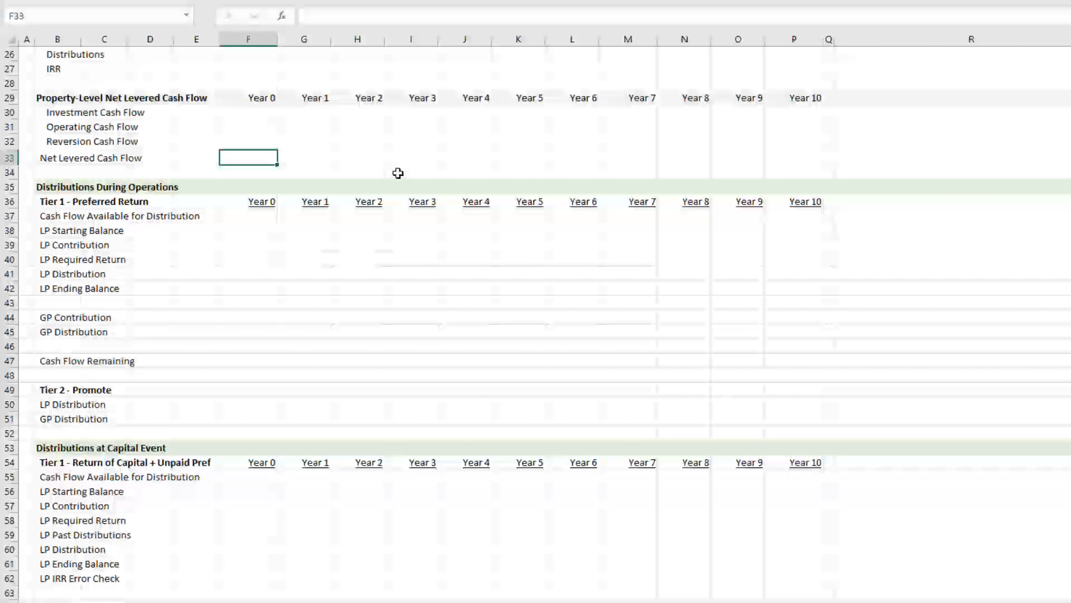
- Review the tier layouts of the Distributions During Operations and Distributions at Capital Event sections
scroll(153, 219, "up", 7)
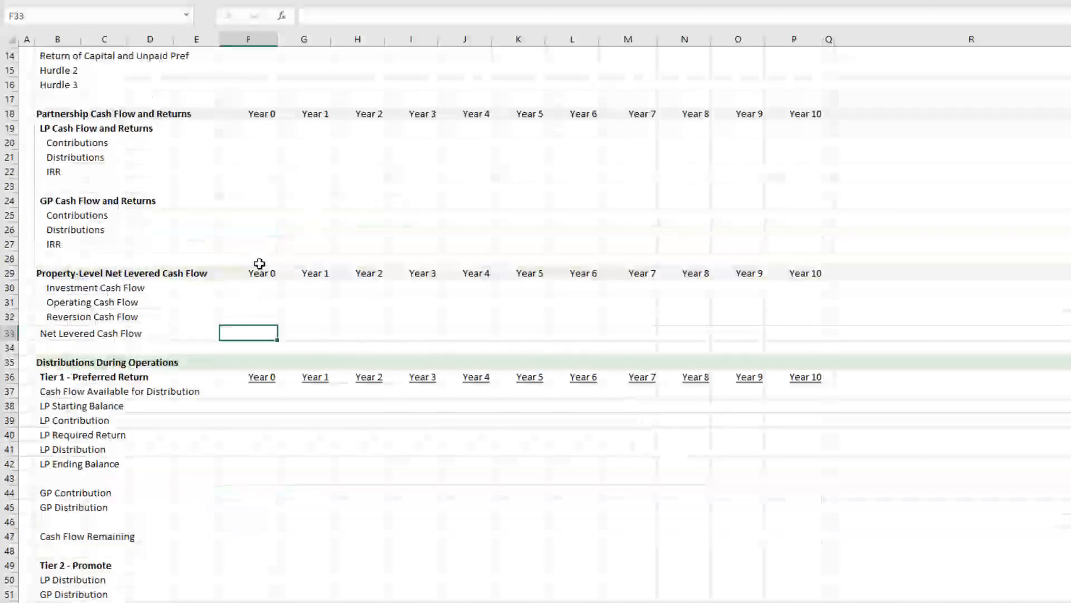
scroll(313, 255, "down", 8)
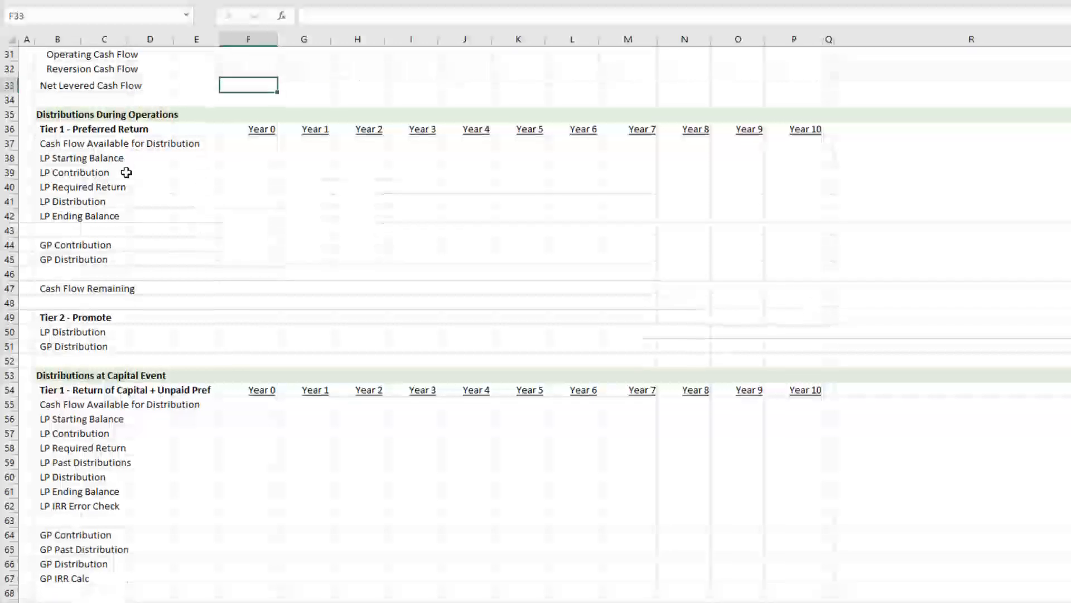
left_click_drag(61, 114, 961, 355)
left_click(622, 286)
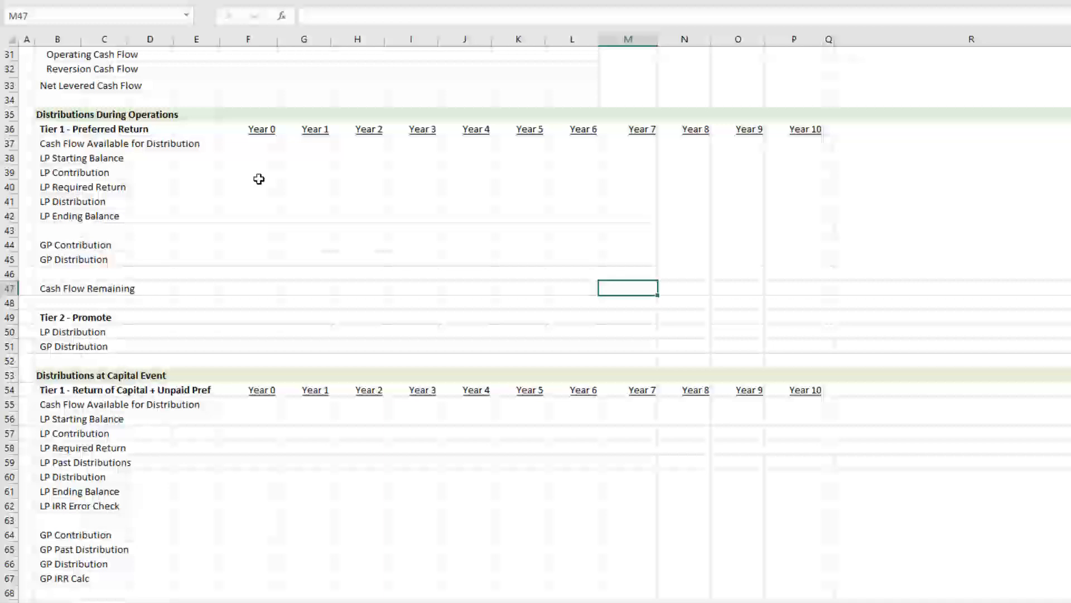
scroll(241, 196, "down", 5)
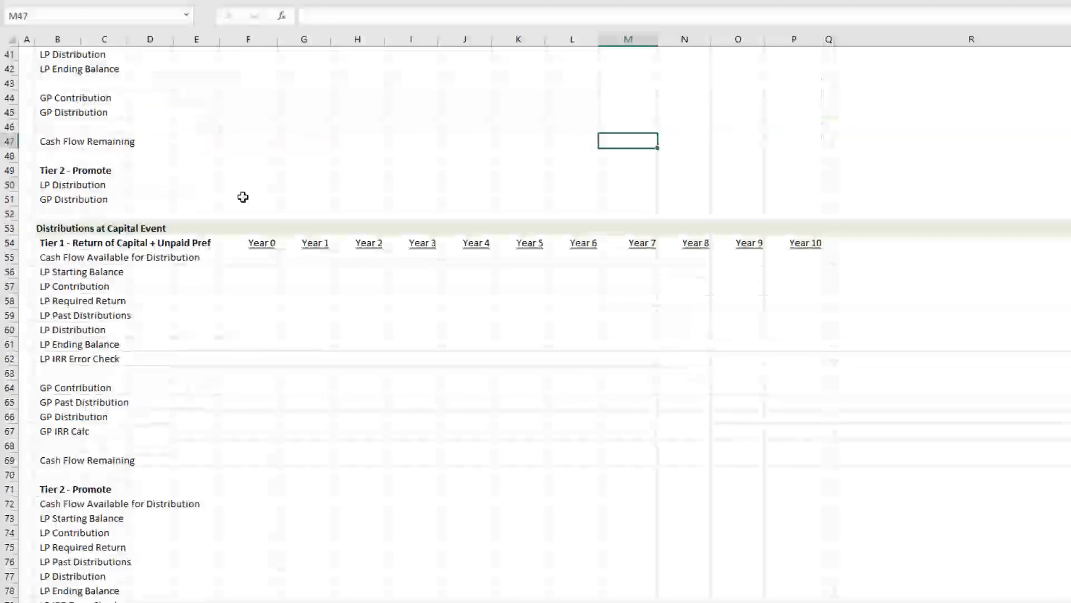
scroll(176, 206, "down", 2)
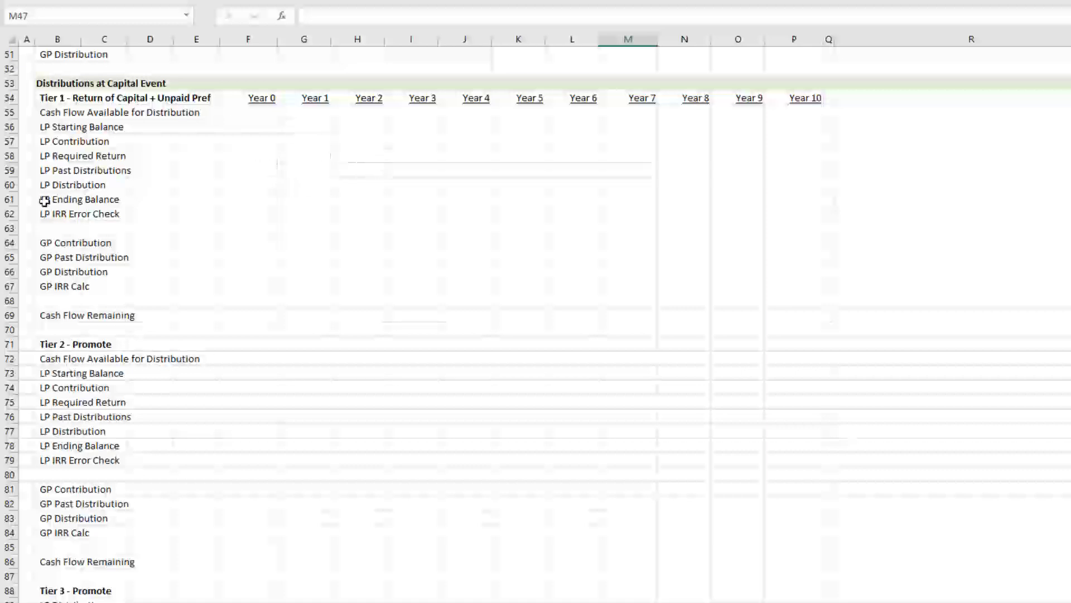
scroll(372, 311, "up", 2)
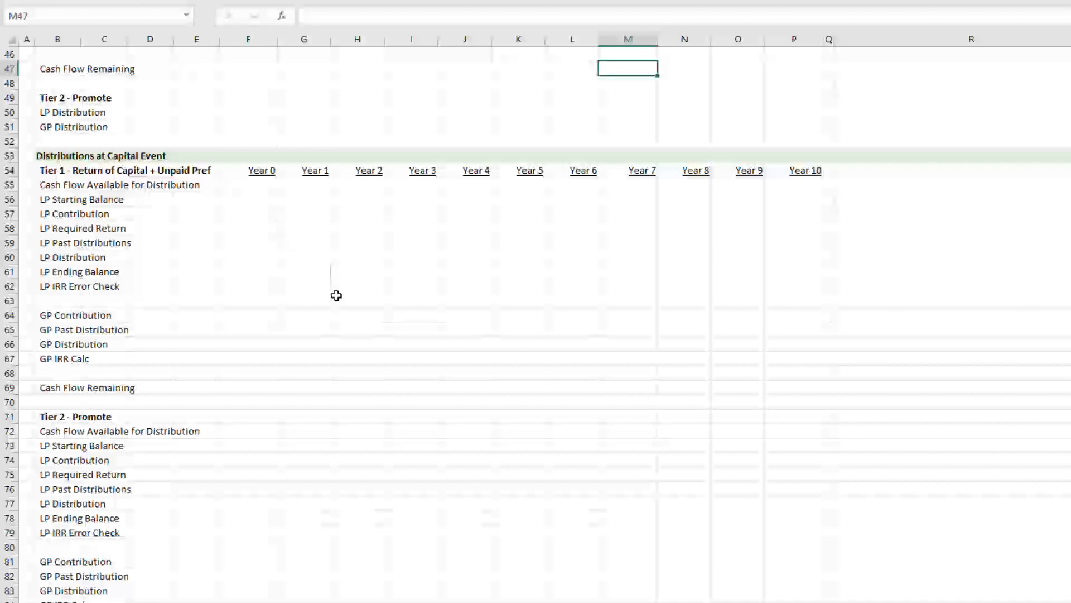
scroll(335, 294, "up", 4)
scroll(410, 324, "up", 2)
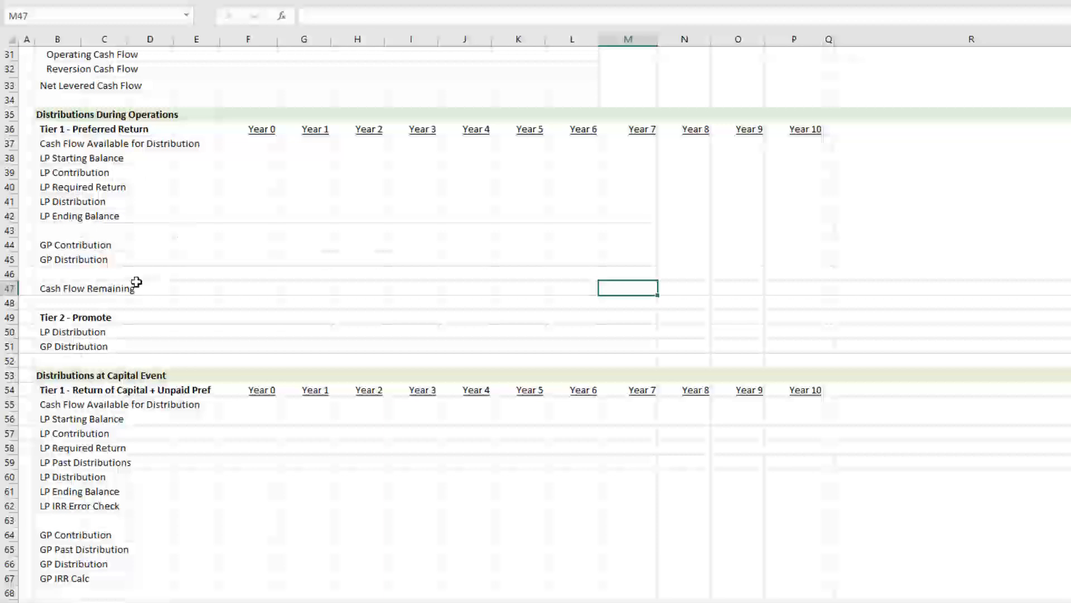
scroll(233, 177, "down", 7)
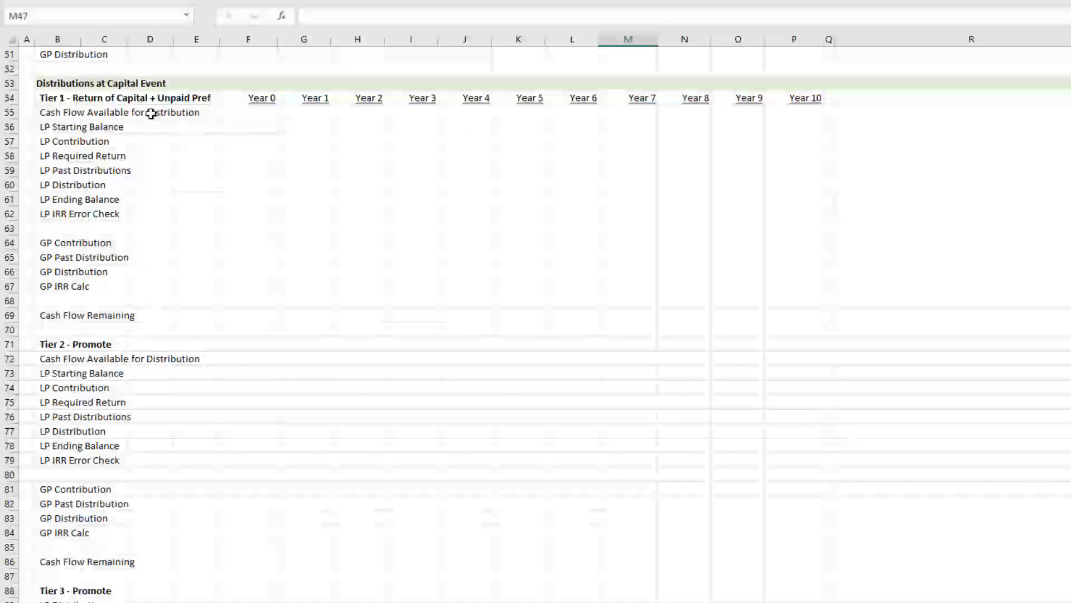
scroll(222, 345, "up", 1)
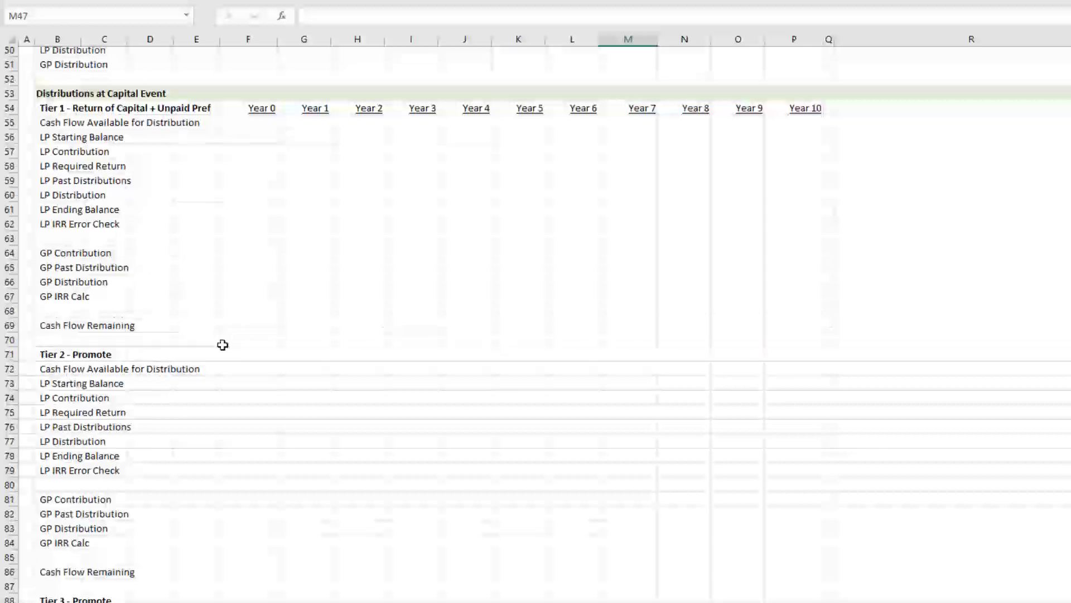
- In the Ownership Share section, set the Limited Partner share to 90% and calculate the General Partner share as =1-D5
scroll(223, 345, "up", 16)
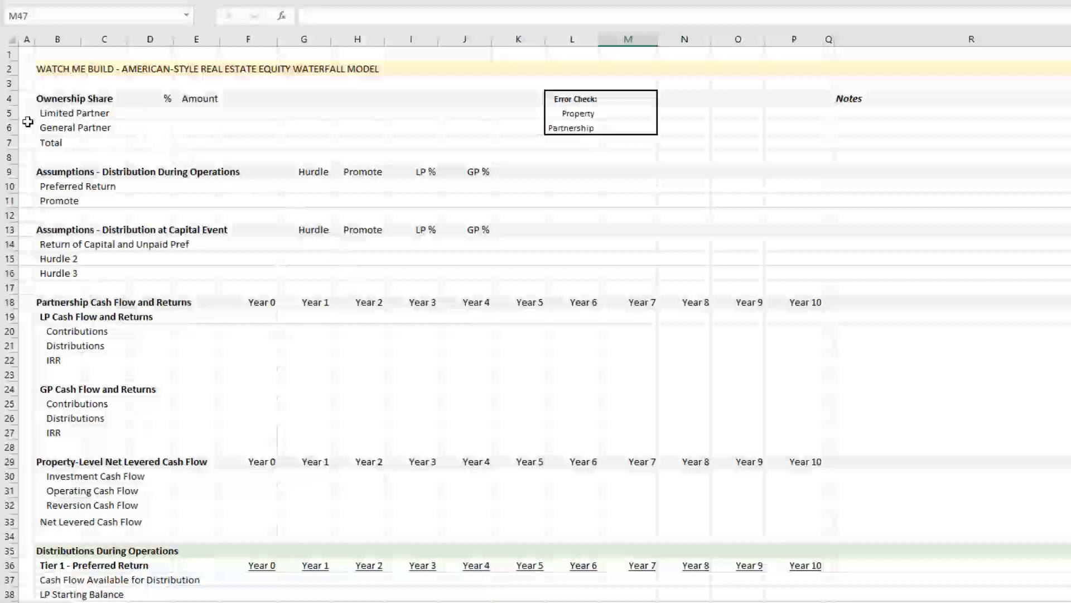
left_click(146, 115)
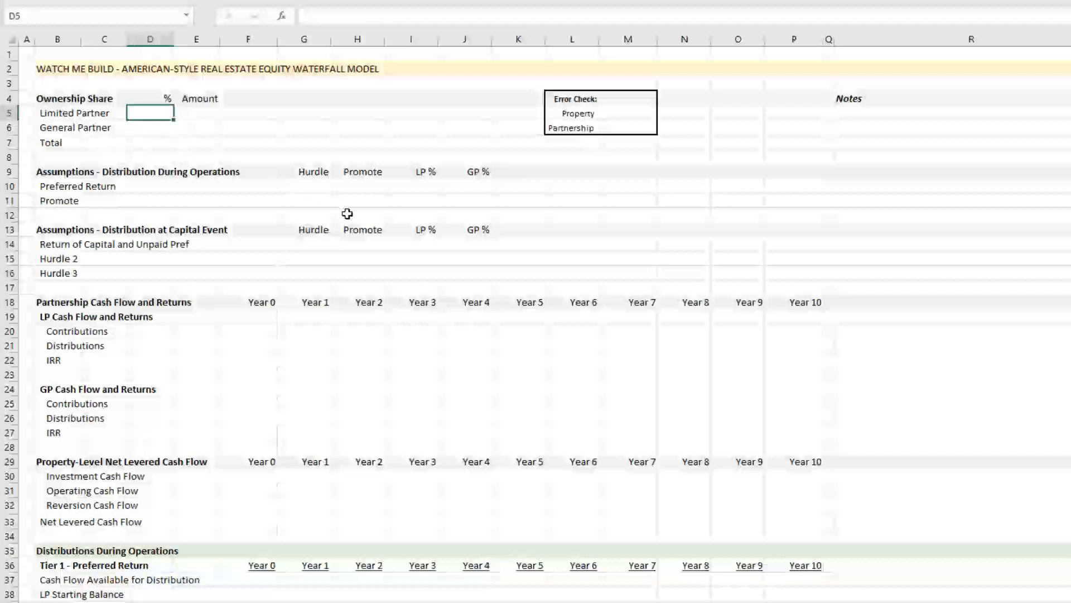
type("90%")
key("Return")
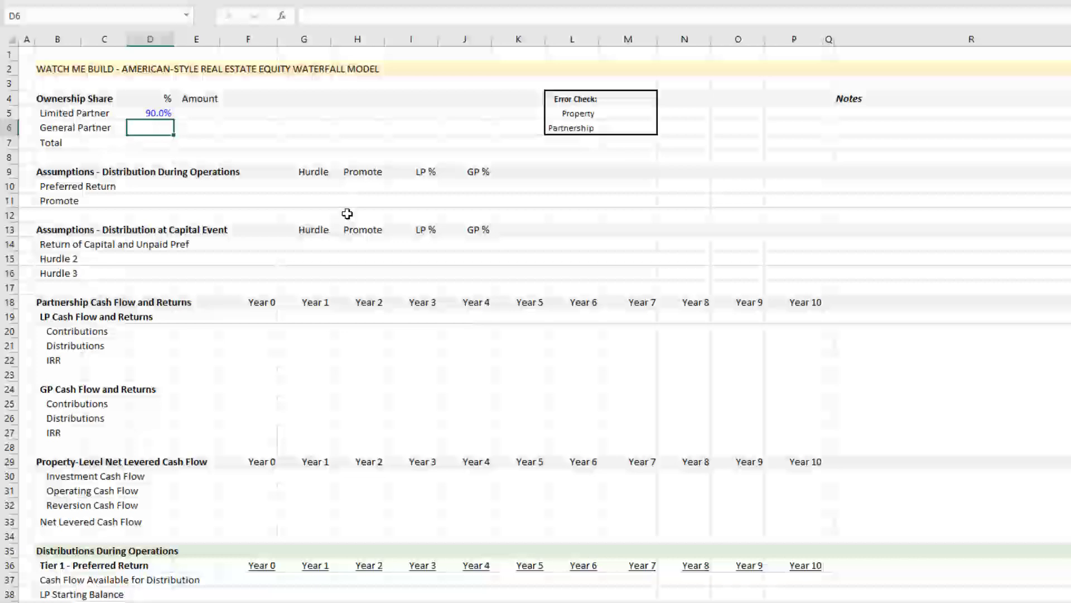
type("=1-")
key("Up")
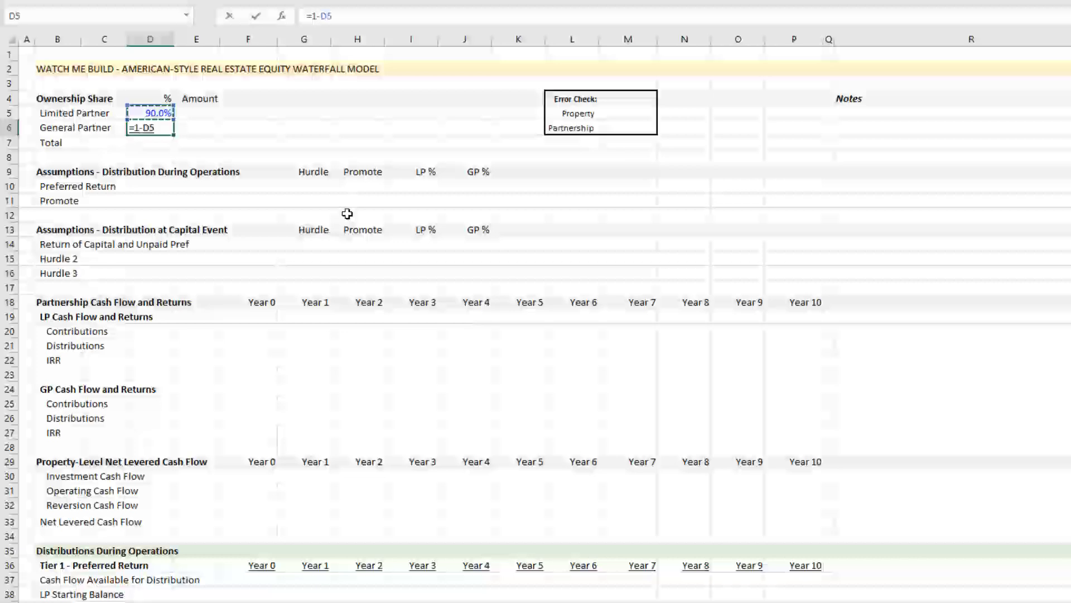
key("Return")
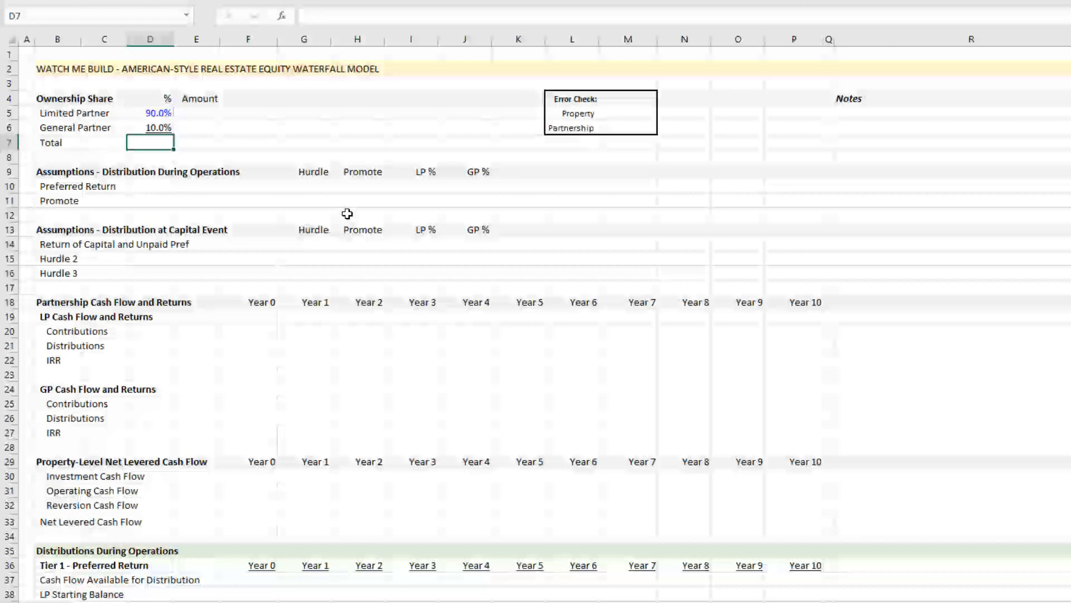
- Total the Limited Partner and General Partner percentages in D7 with =SUM(D5:D6)
key("alt+equal")
key("Return")
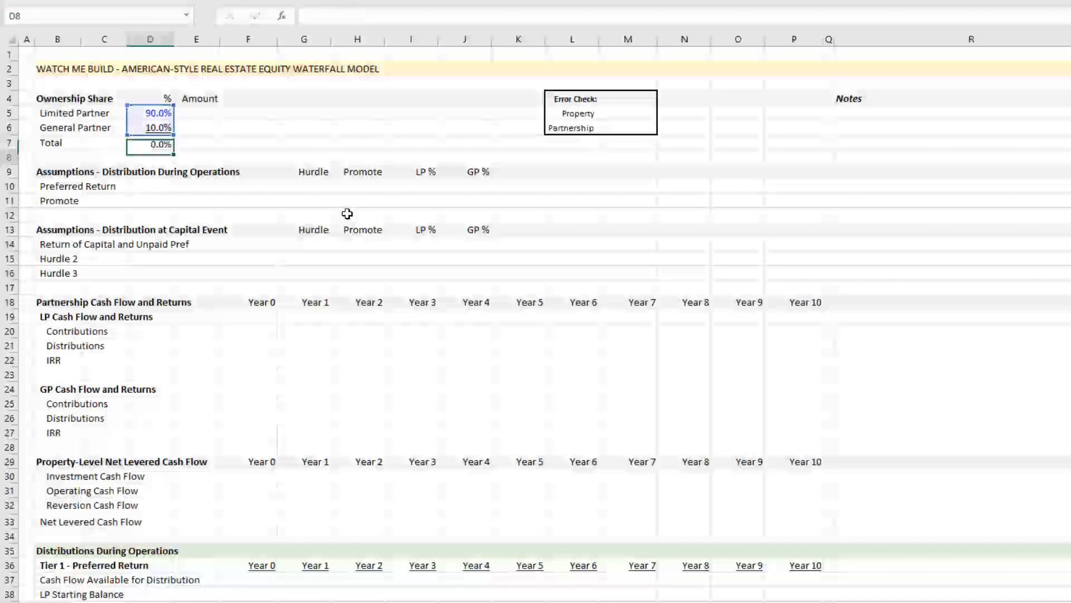
key("Up")
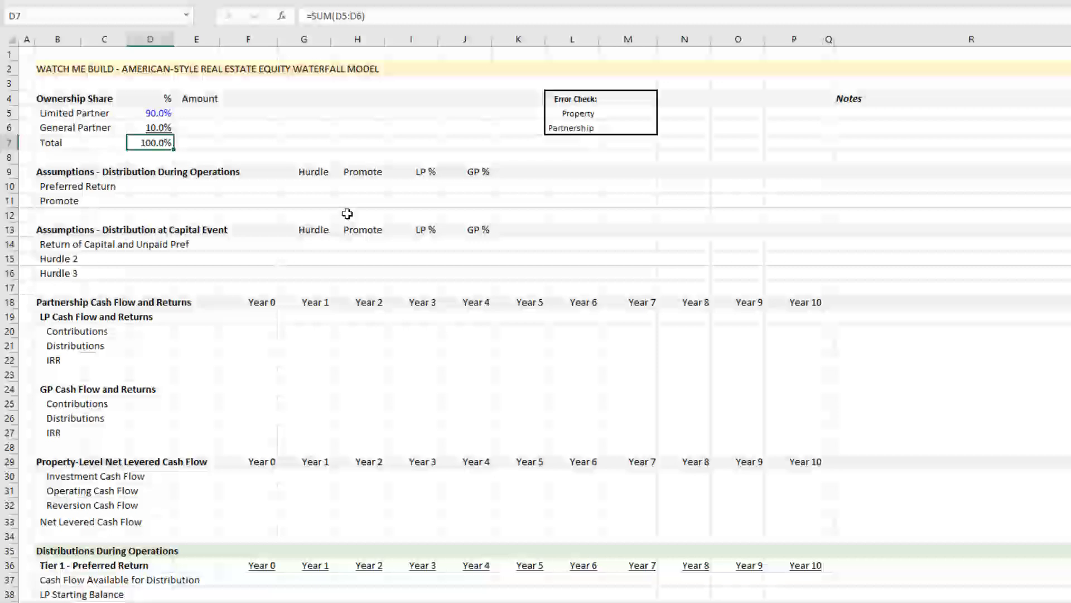
- Review the Ownership Share percentages against the Amount column for the Limited Partner, General Partner and Total rows
key("Up")
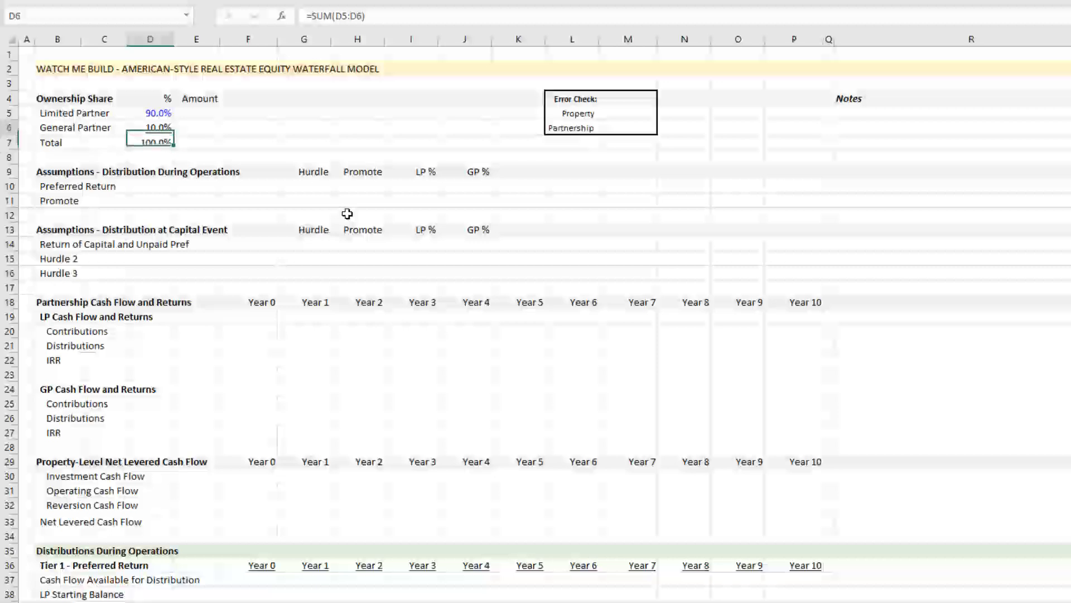
key("Up")
key("Right")
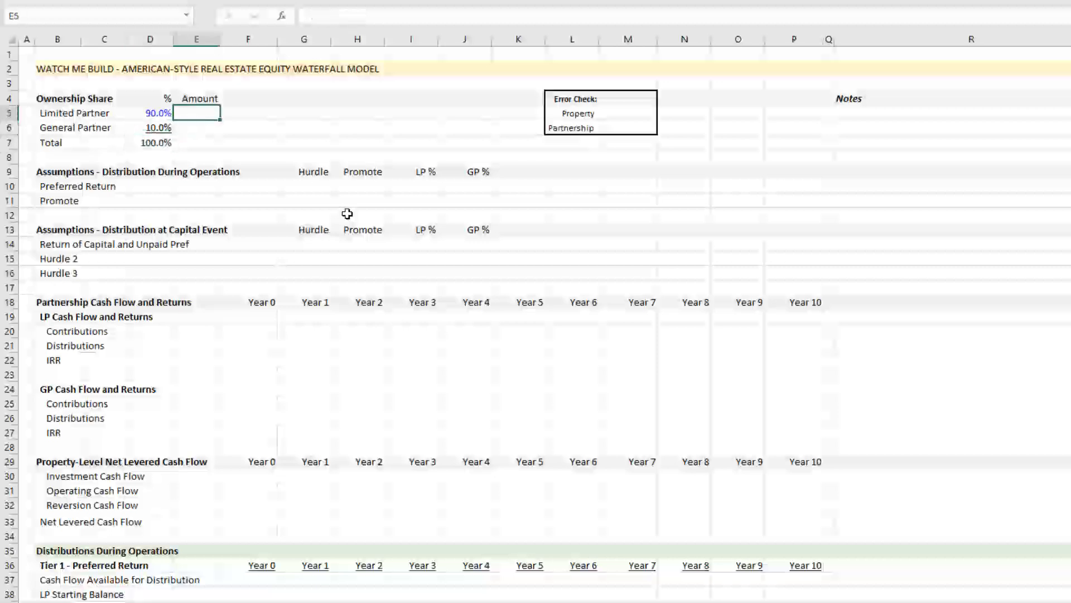
key("Down")
key("Up")
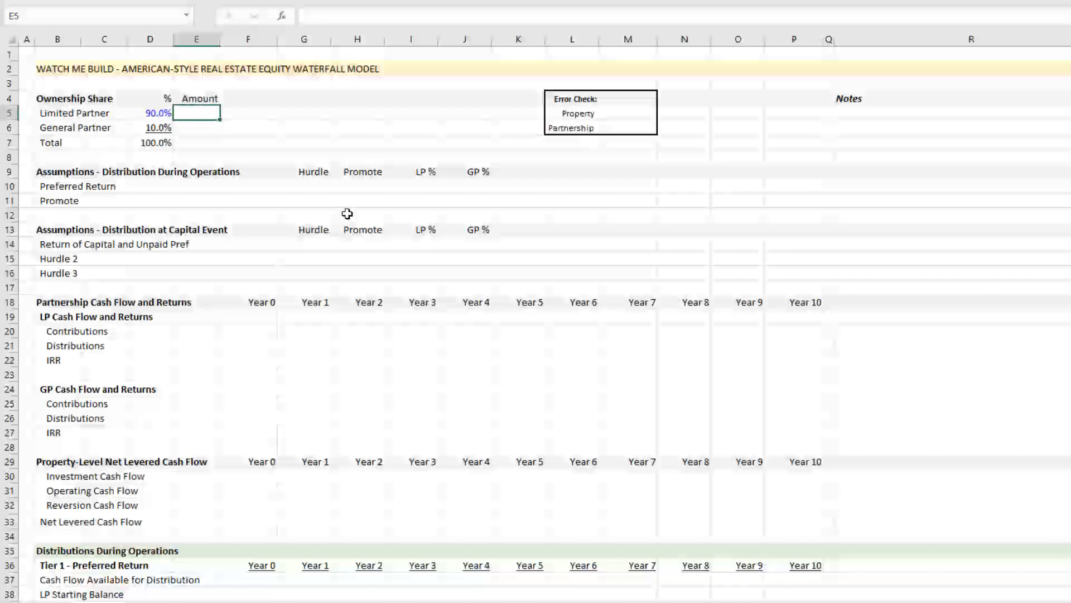
key("Left")
key("shift+Down")
key("shift+Down")
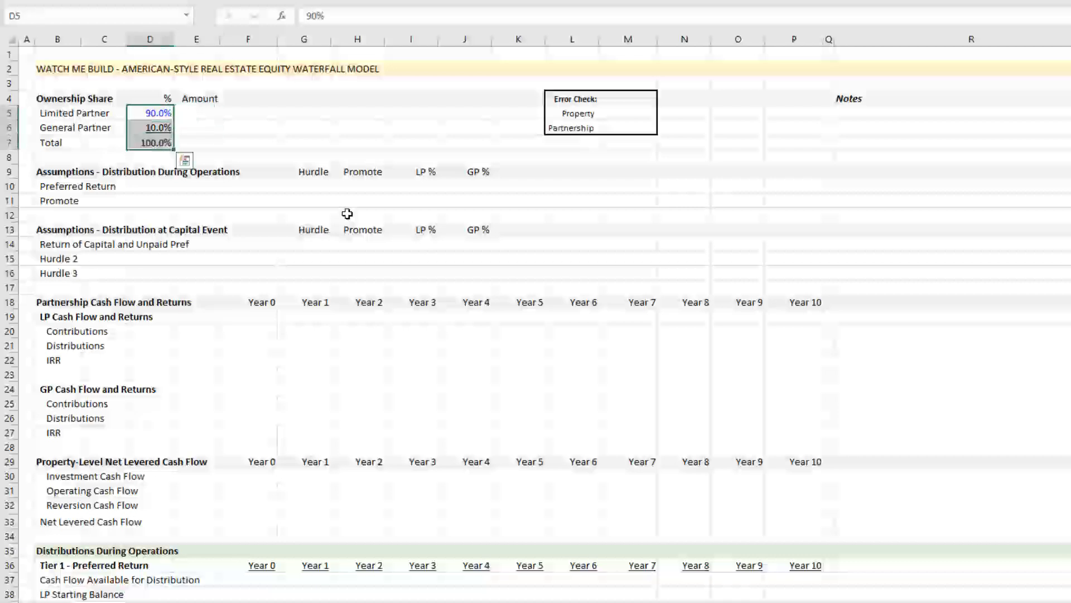
key("Up")
key("Right")
key("Down")
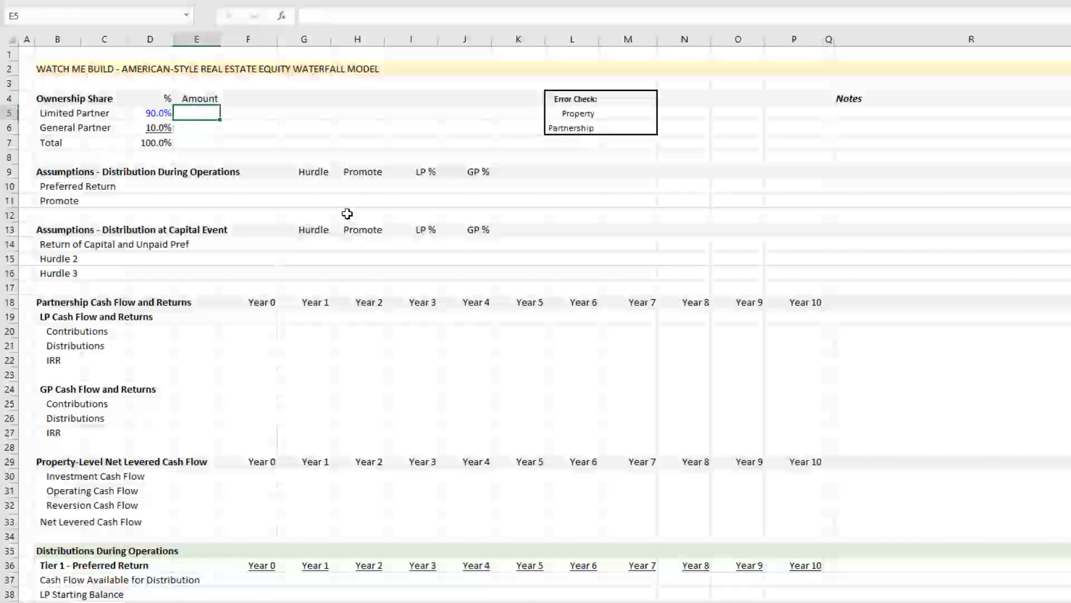
key("Left")
key("Down")
key("Down")
key("Right")
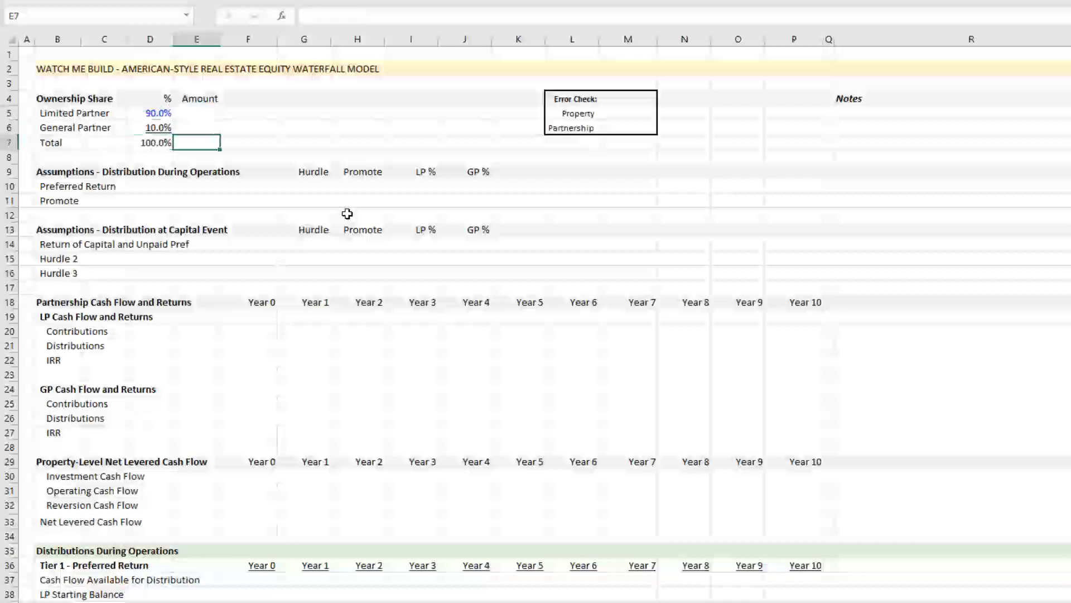
- Examine the Hurdle, Promote, LP % and GP % headings of the Distribution During Operations assumptions
key("Down")
key("Down")
key("Down")
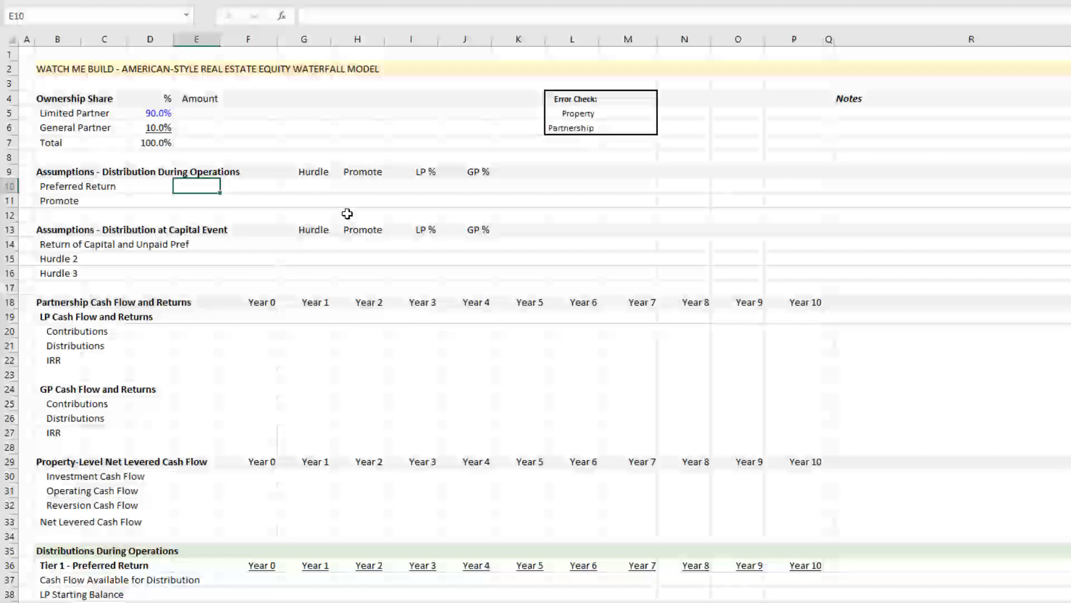
key("Right")
key("Right")
key("Up")
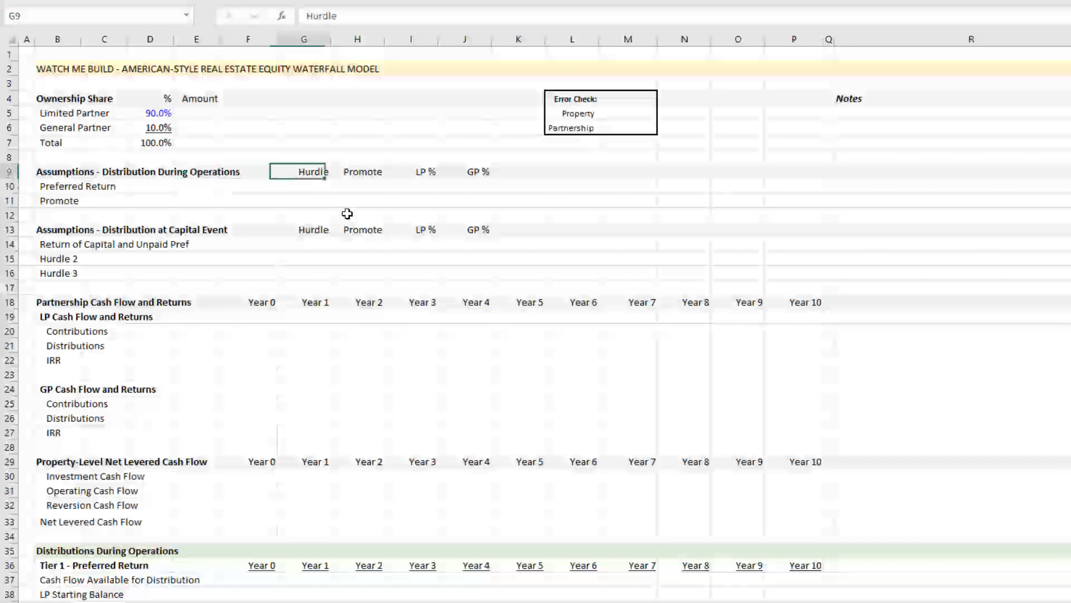
key("shift+Right")
key("shift+Right")
key("shift+Right")
key("Down")
key("Up")
key("Down")
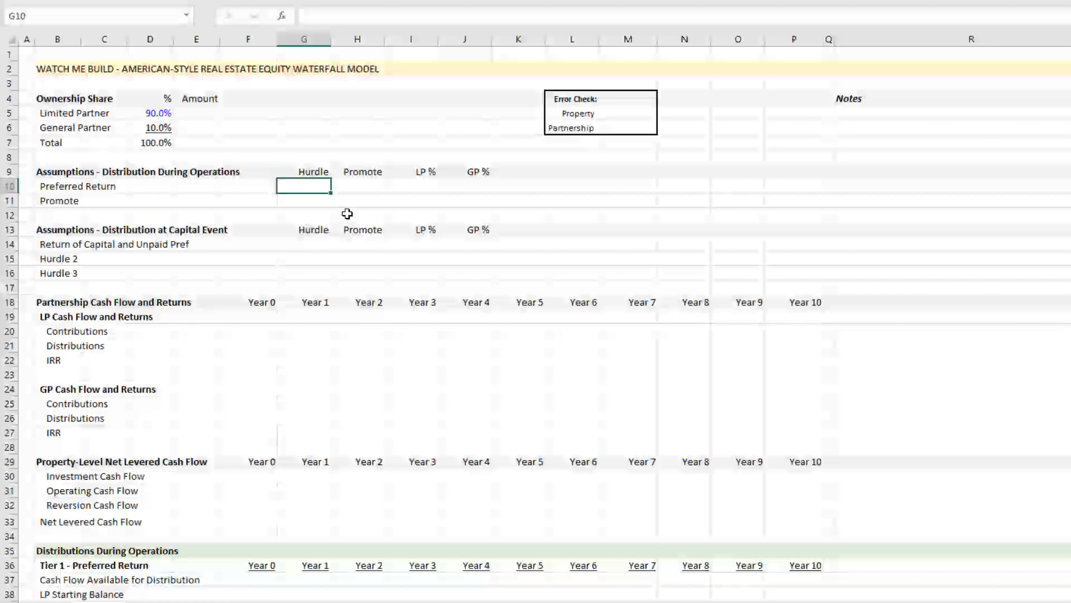
- Add the note "CoC hurdle; pref accrues; pref paid on initial contribution" to the Preferred Return row in R10
key("Right")
key("Right")
key("Right")
key("Right")
key("Right")
key("Right")
key("Right")
key("Right")
key("Right")
key("Right")
key("Right")
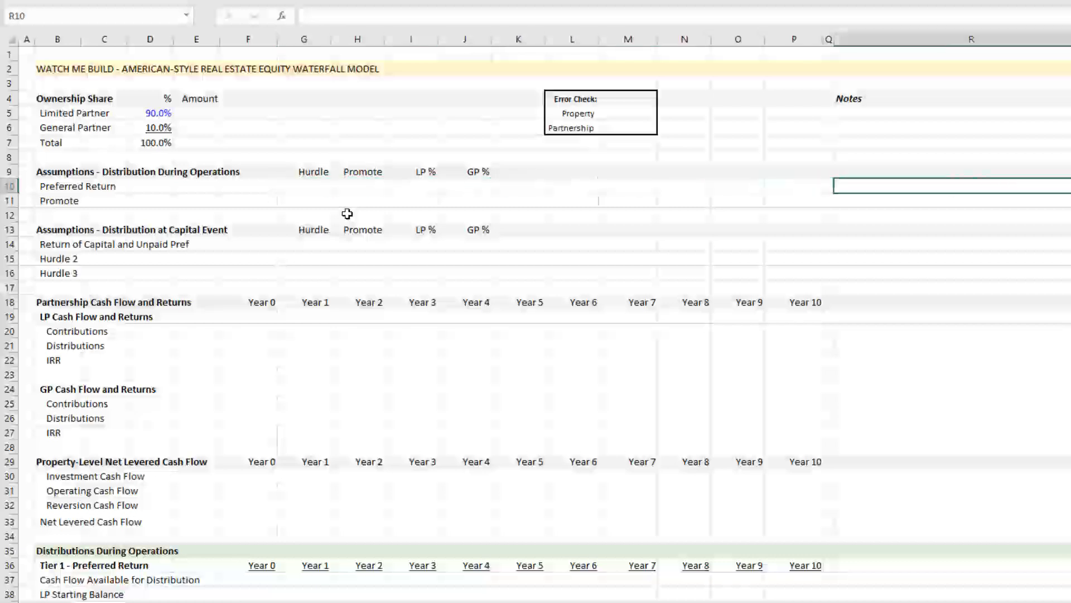
type("C")
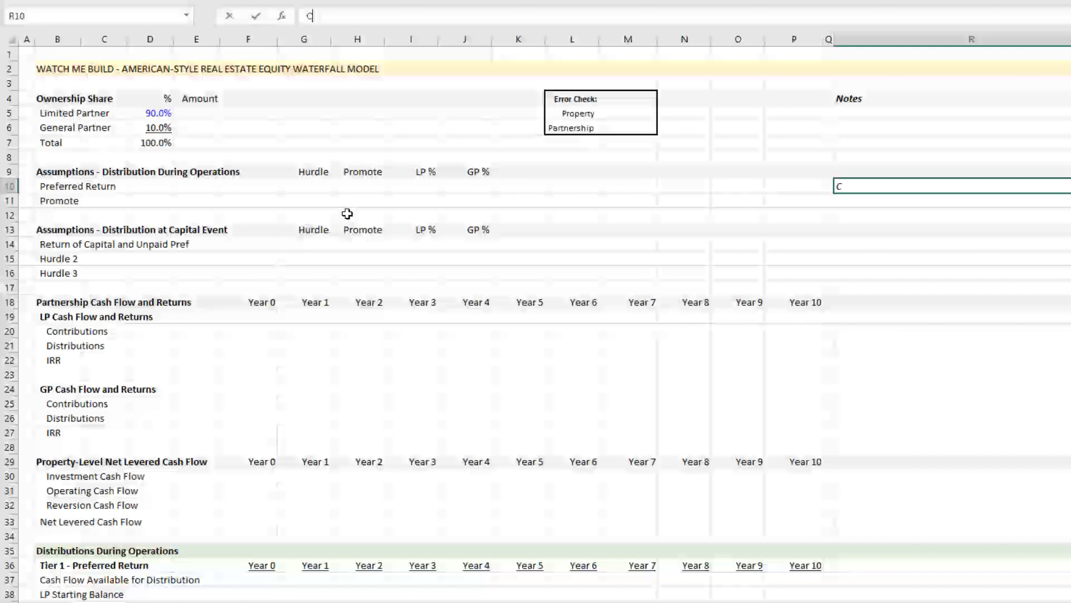
type("oC hurdle")
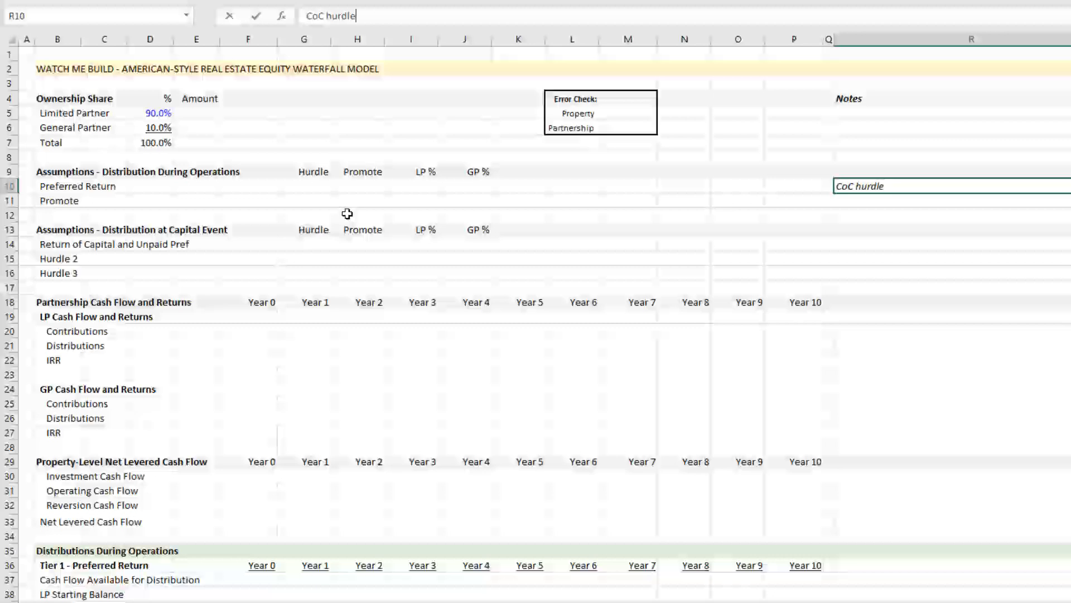
type("; pref accures")
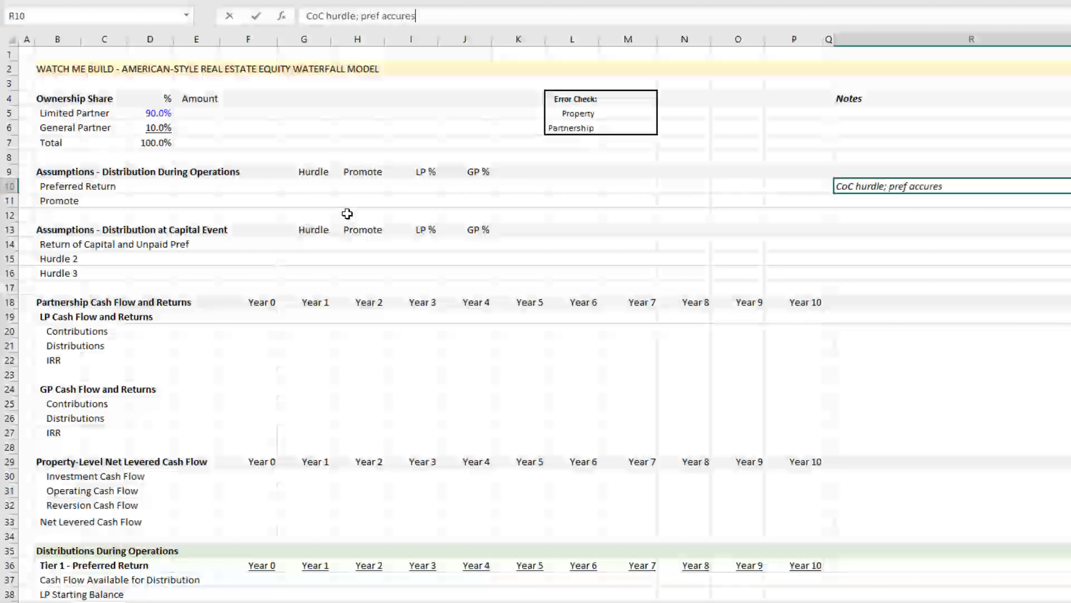
key("BackSpace")
key("BackSpace")
key("BackSpace")
type("rues")
type("; pref paid on initial ")
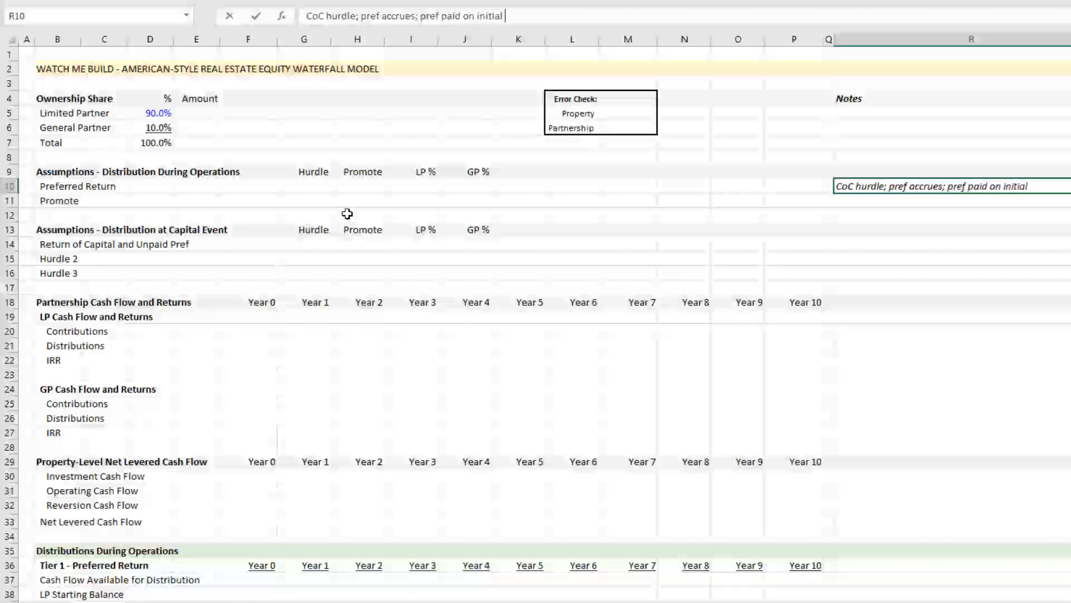
type("contribution")
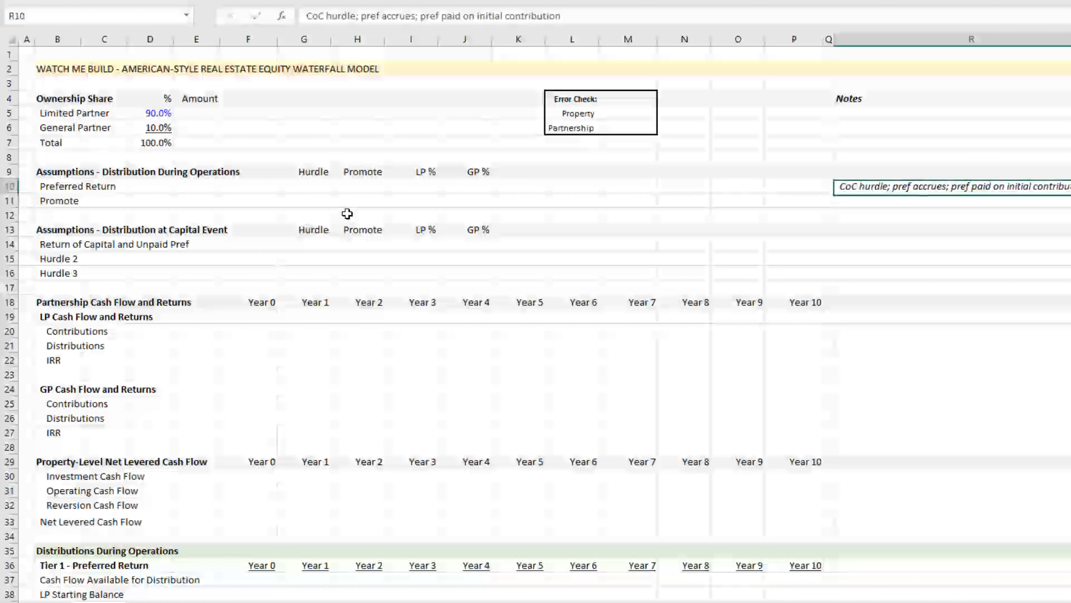
key("ctrl+Return")
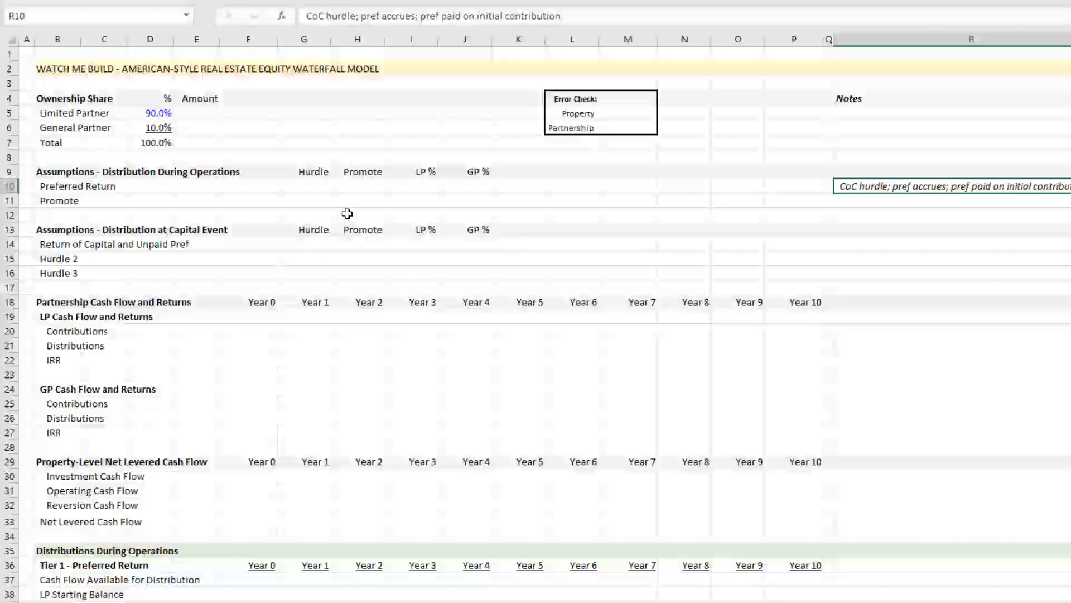
- Set the Preferred Return hurdle for distributions during operations to 6%
key("Left")
key("Left")
key("Left")
key("Left")
key("Left")
key("Left")
key("Left")
key("Left")
key("Left")
key("Left")
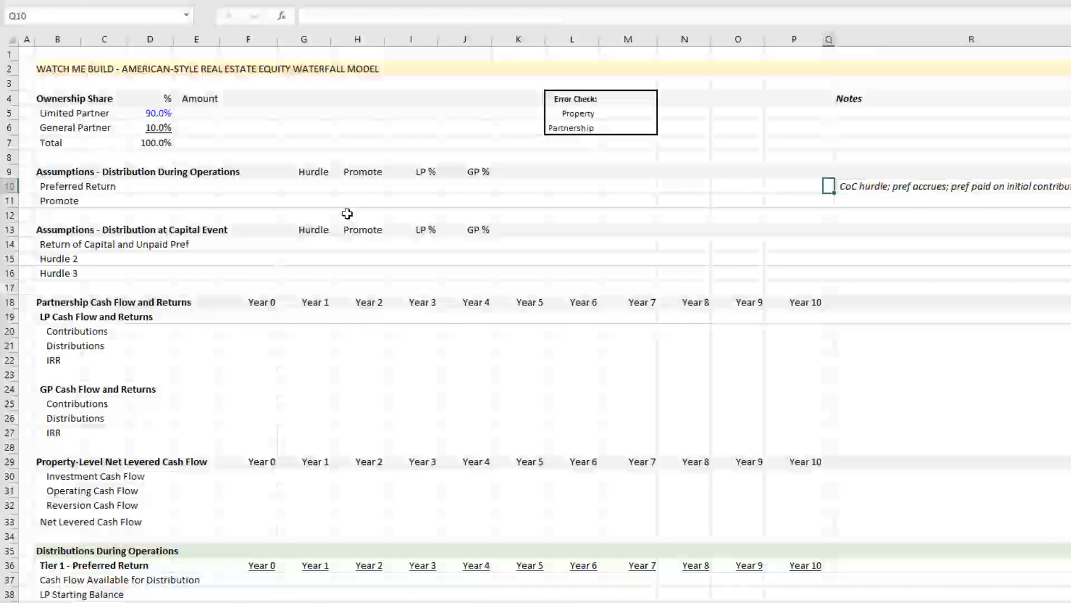
key("Left")
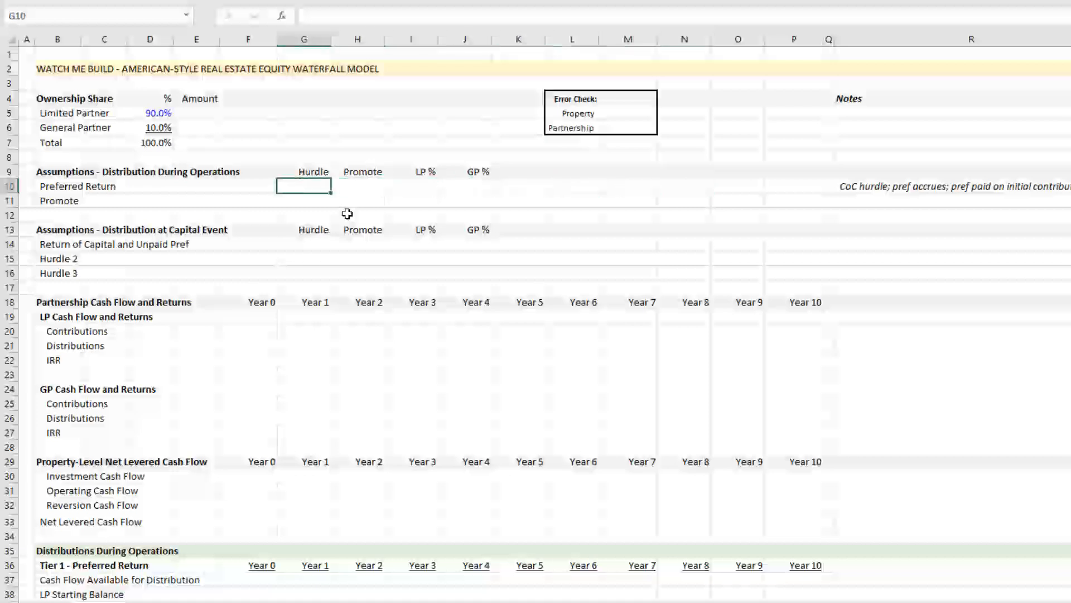
type("6%")
key("Return")
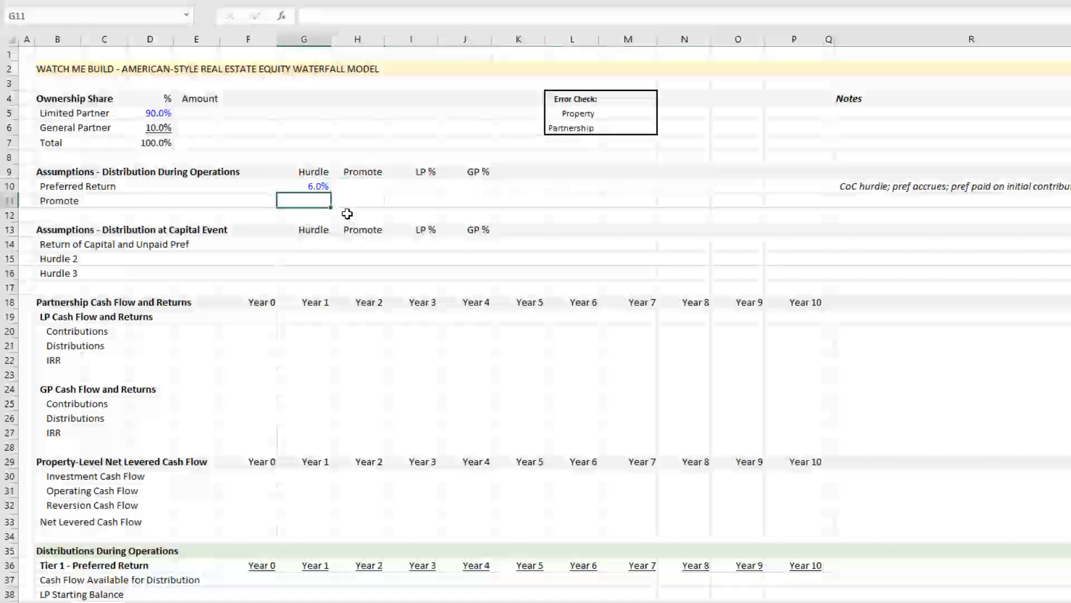
- In the Promote column of the Distribution During Operations assumptions, enter 0 for Preferred Return and 15% for Promote
key("Up")
key("Right")
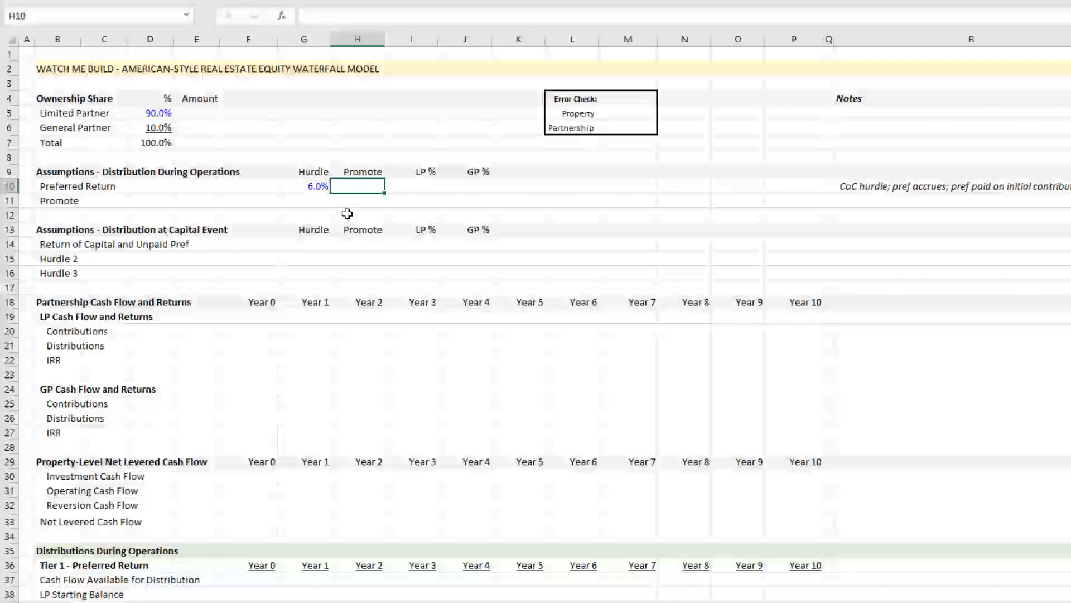
type("0")
key("Return")
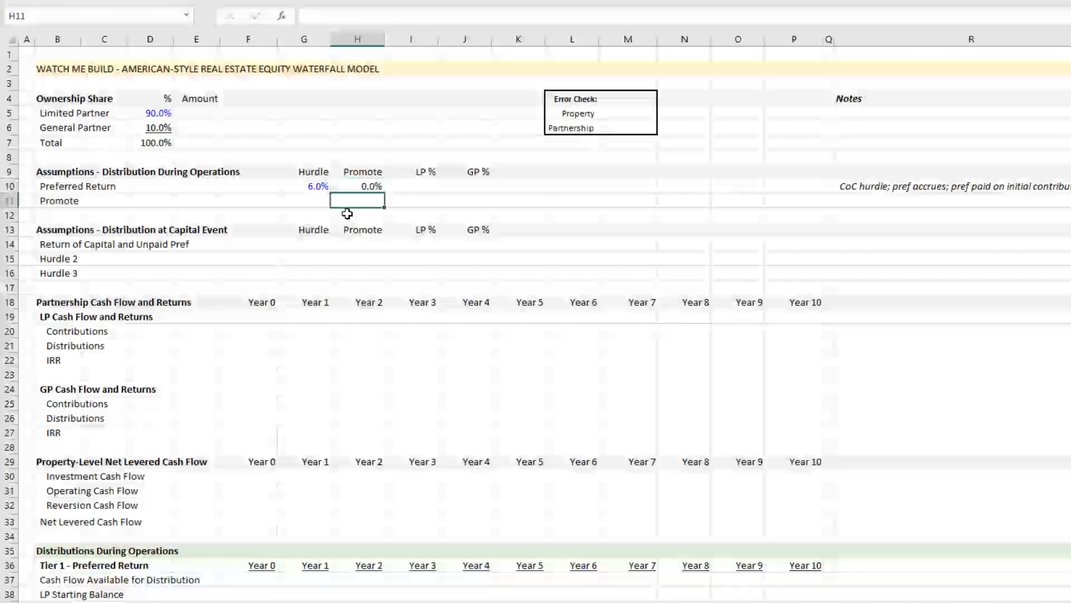
type("15%")
key("Return")
key("Up")
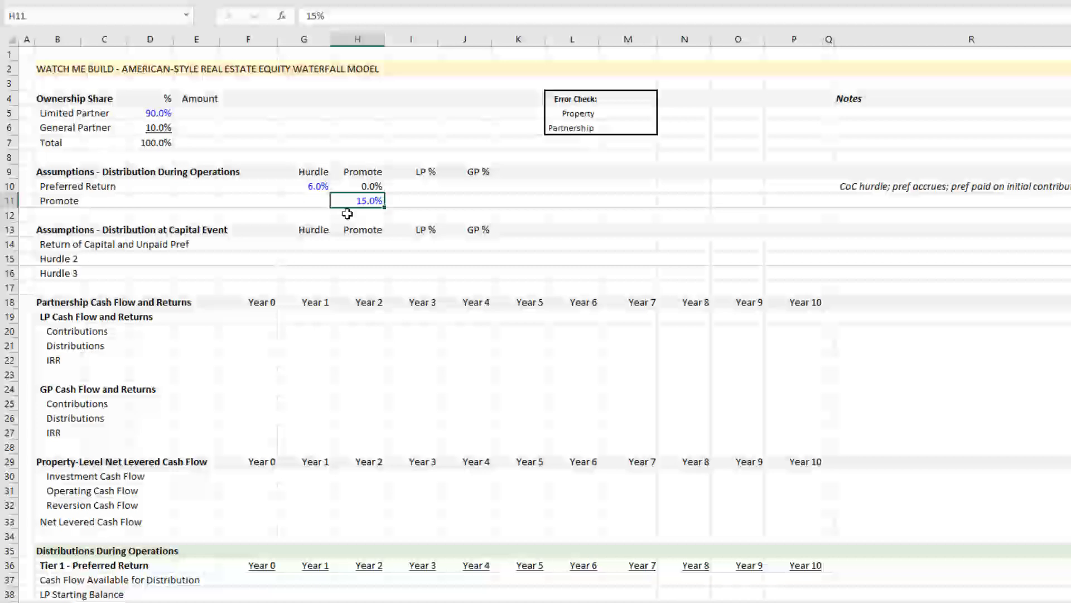
- Add the note "Paid to GP" to the Promote row in R11
key("Right")
key("Right")
key("Right")
key("Right")
key("Right")
key("Right")
key("Right")
key("Right")
key("Right")
key("Right")
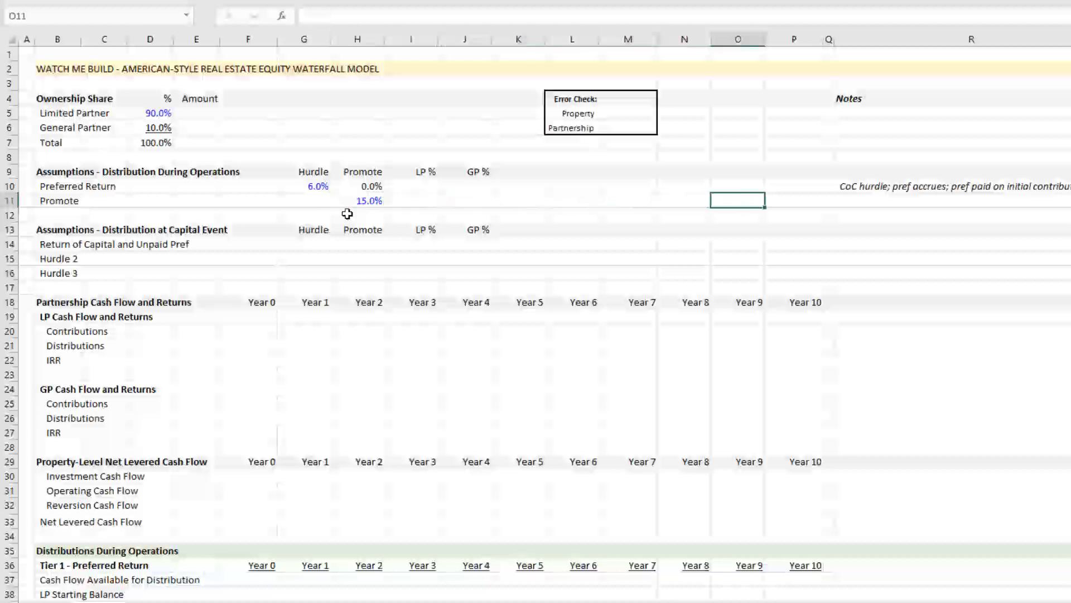
type("Pa")
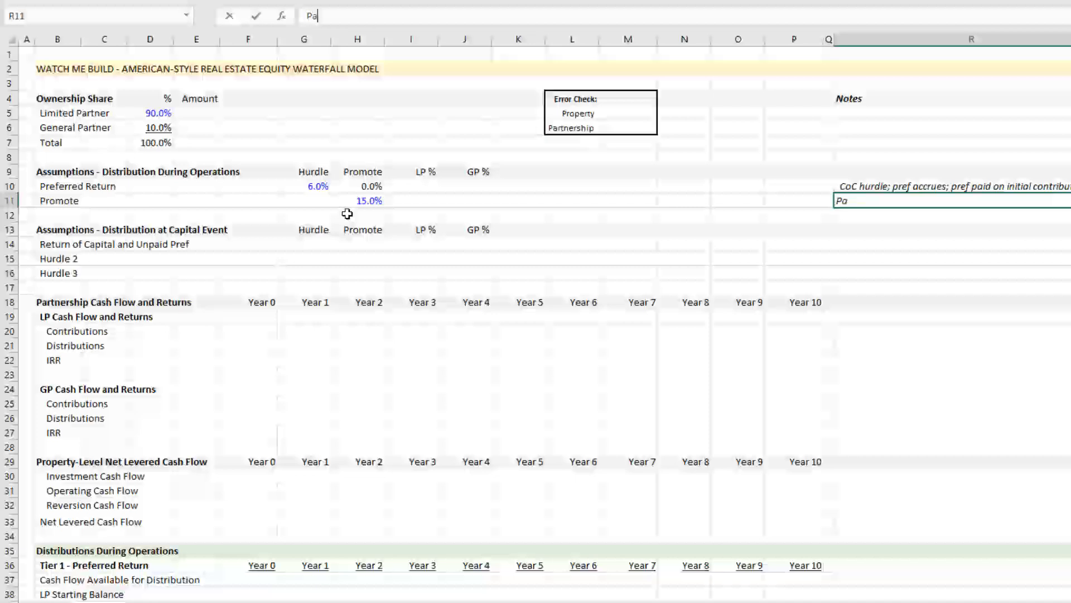
type("id to GP")
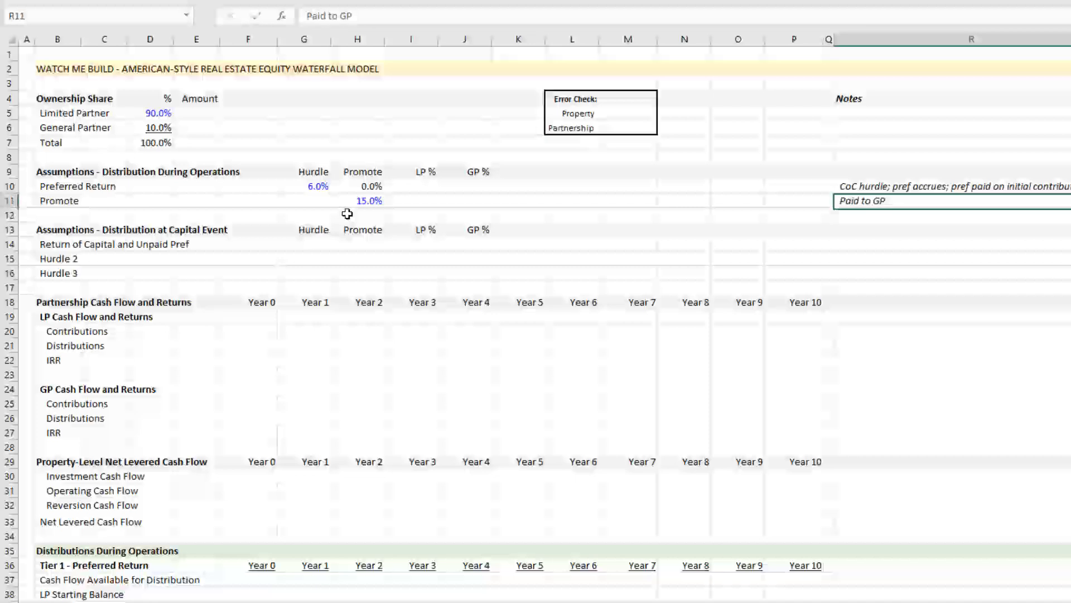
key("Left")
key("Left")
key("Left")
key("Left")
key("Left")
key("Left")
key("Left")
key("Left")
key("Left")
key("Left")
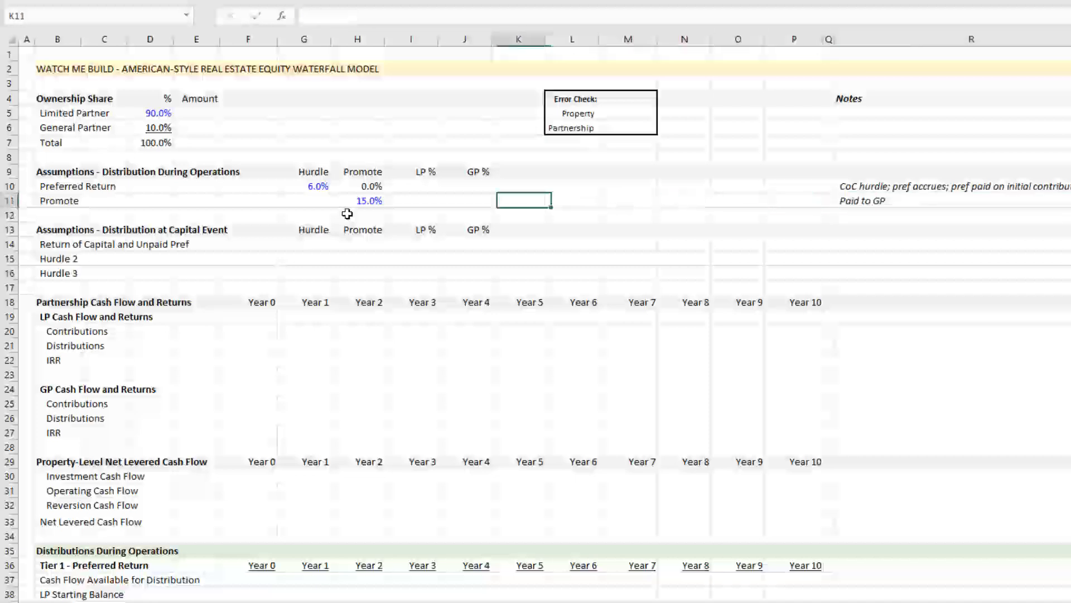
key("Up")
key("Right")
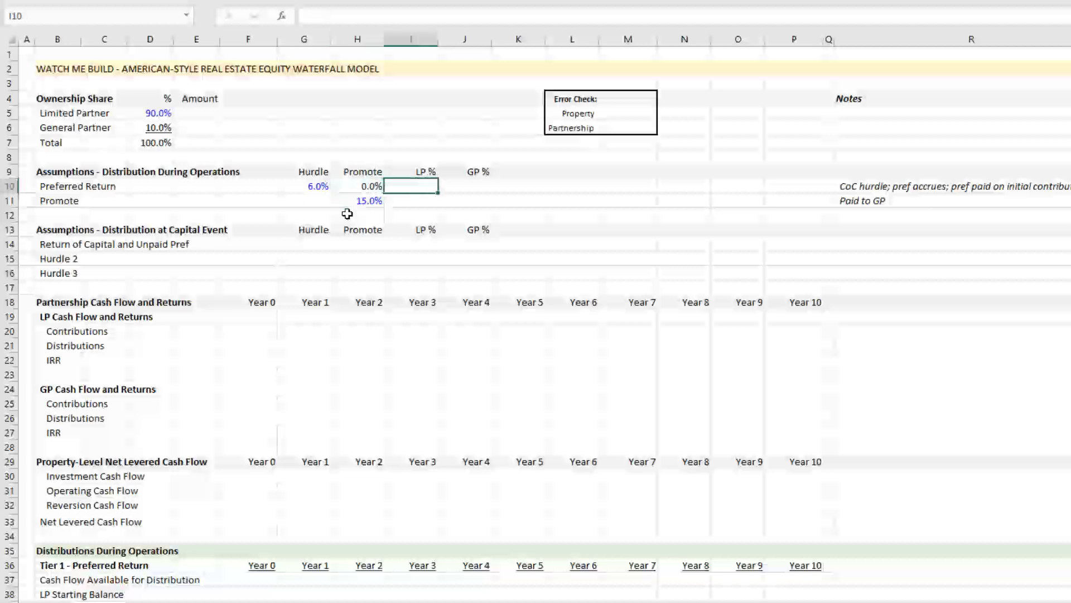
key("Up")
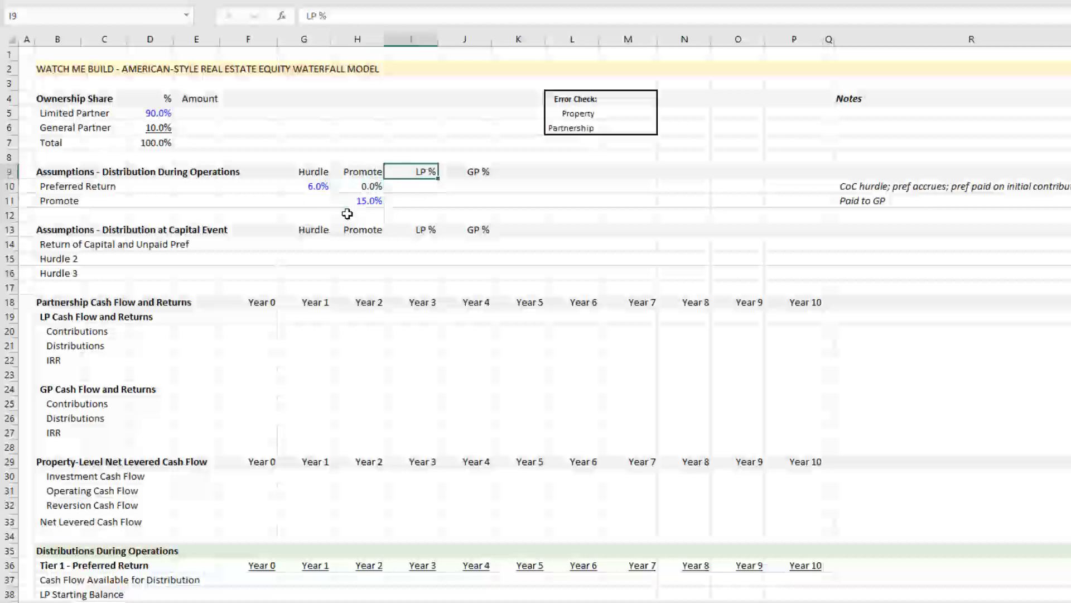
key("Down")
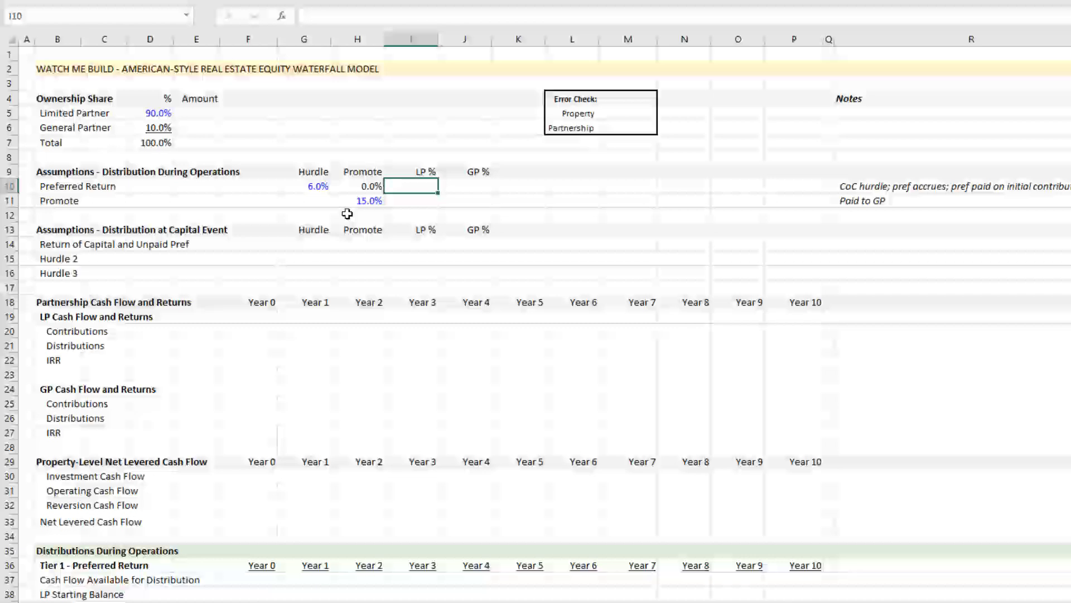
- Extend the Promote note in R11 to read "Paid to GP; pro rata based on ownership %"
key("Right")
key("Right")
key("Right")
key("Right")
key("Down")
key("Down")
key("Right")
key("Right")
key("Right")
key("Up")
key("Up")
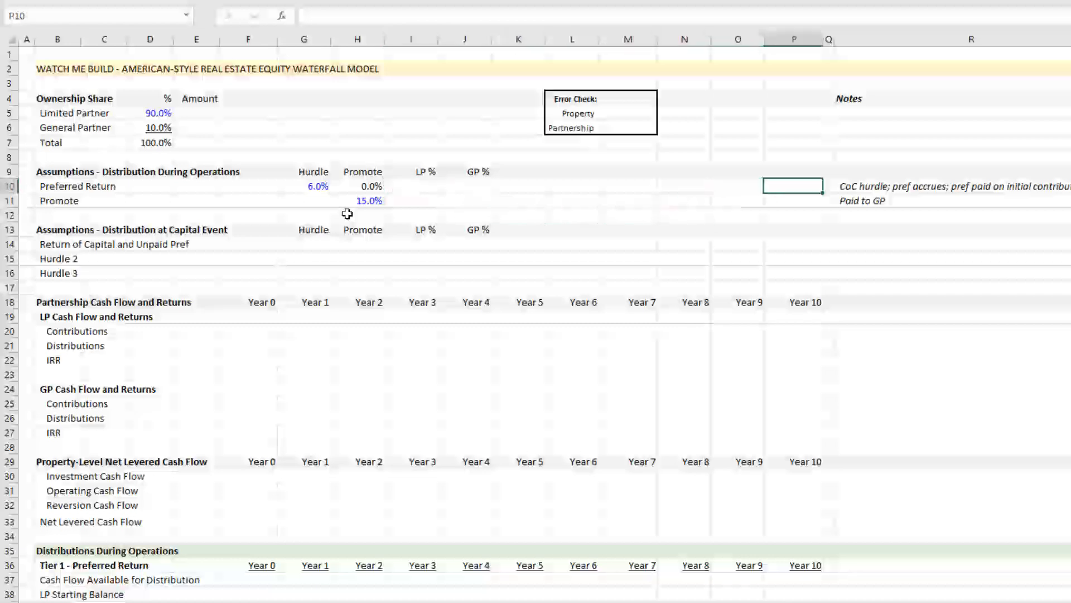
key("Down")
key("Right")
key("Right")
key("F2")
type("; ")
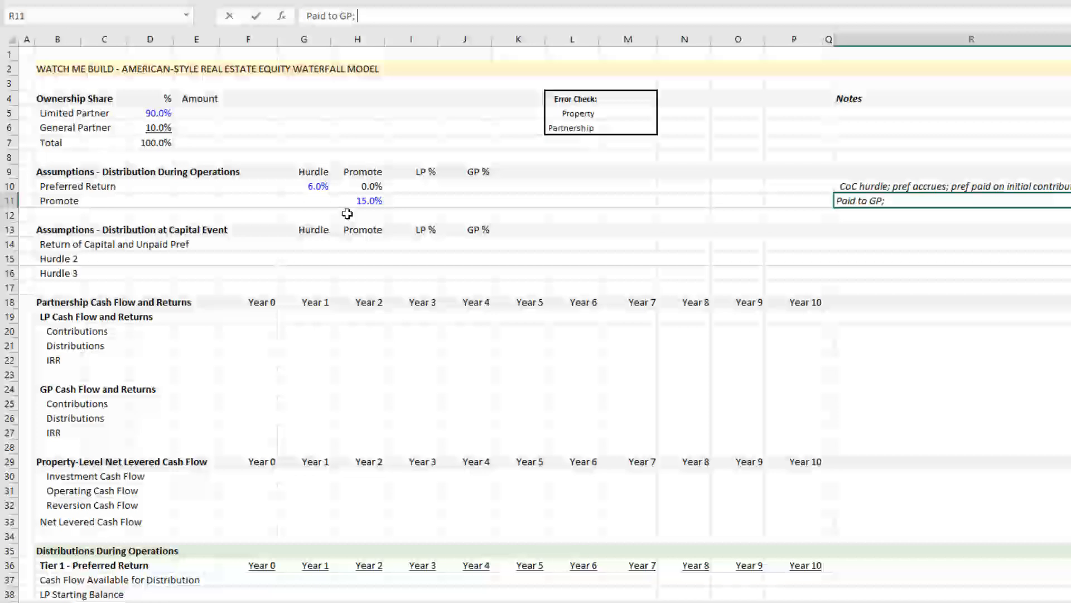
type("pro rata based on owners")
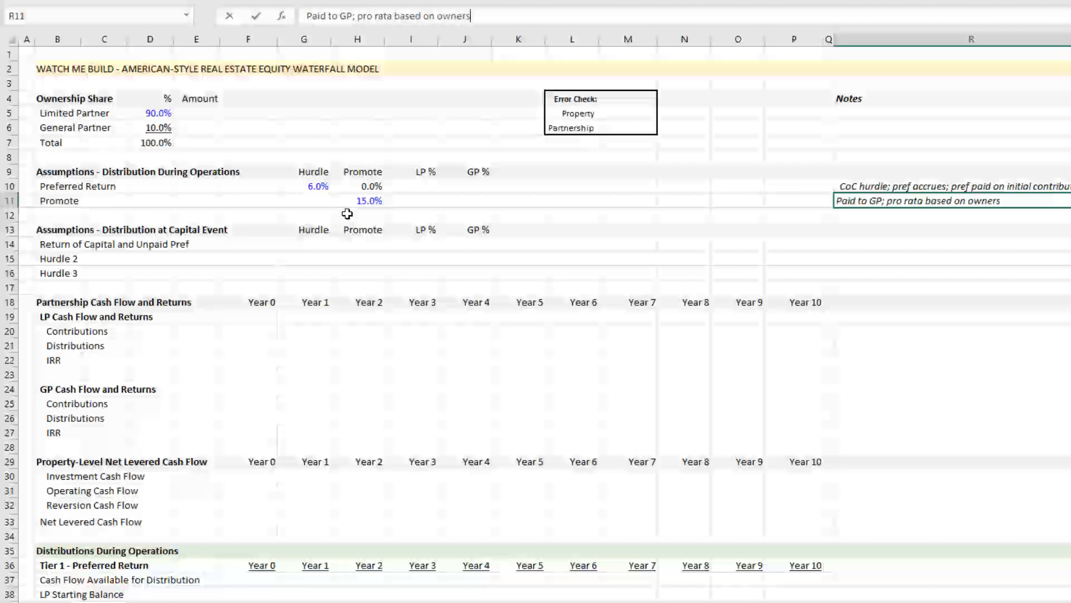
type("hip %")
key("Return")
- Link the Preferred Return LP % in I10 to the Limited Partner ownership share with =D5
key("Up")
key("Left")
key("Left")
key("Left")
key("Left")
key("Left")
key("Left")
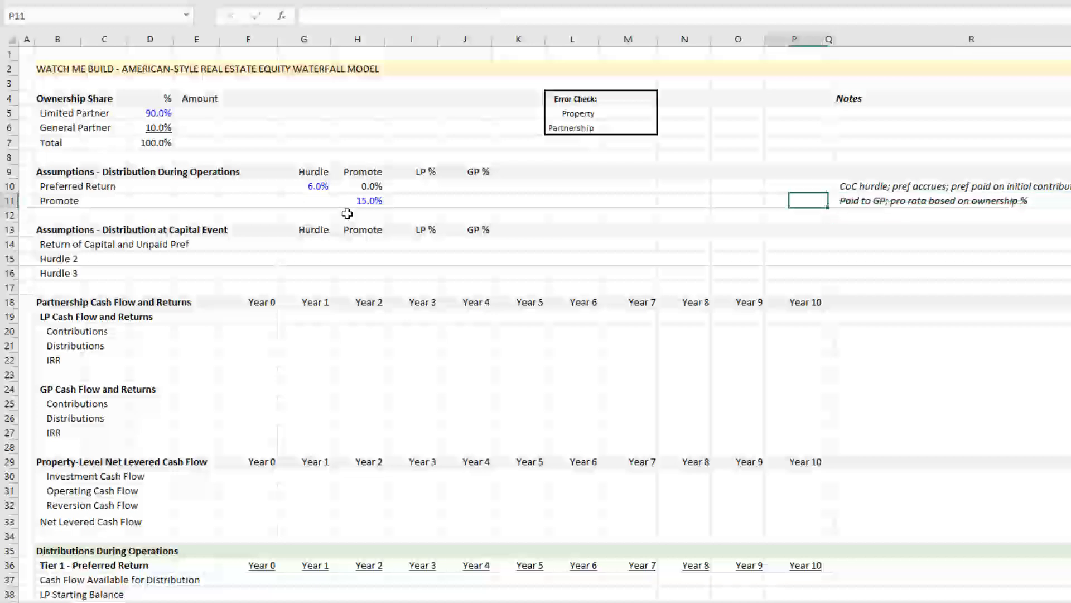
key("Up")
key("Left")
key("Left")
key("Left")
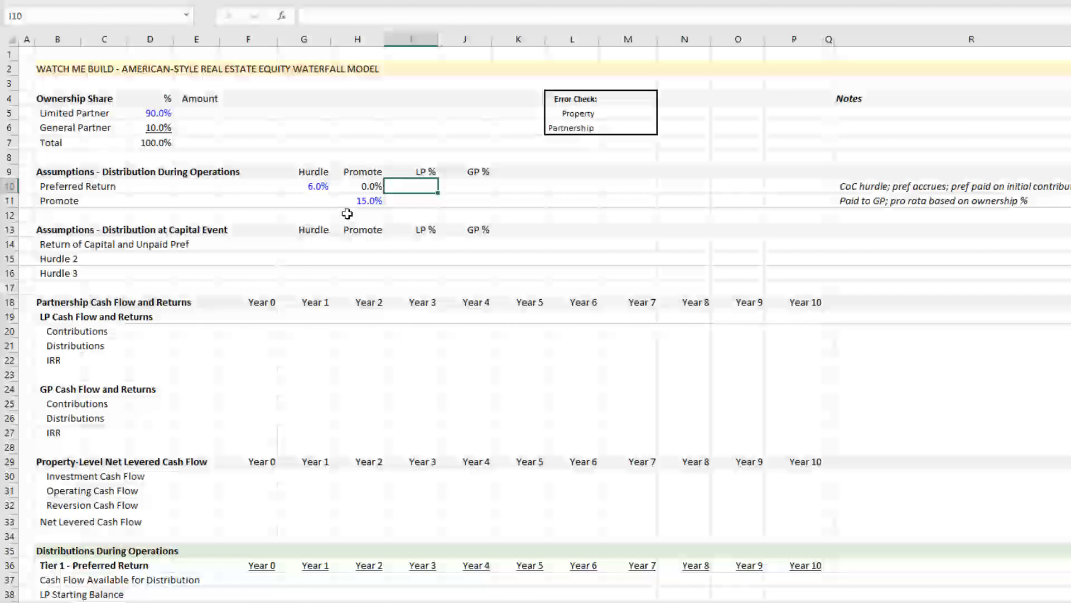
type("=")
key("Left")
key("Left")
key("Left")
key("Left")
key("Left")
key("Up")
key("Up")
key("Up")
key("Up")
key("Up")
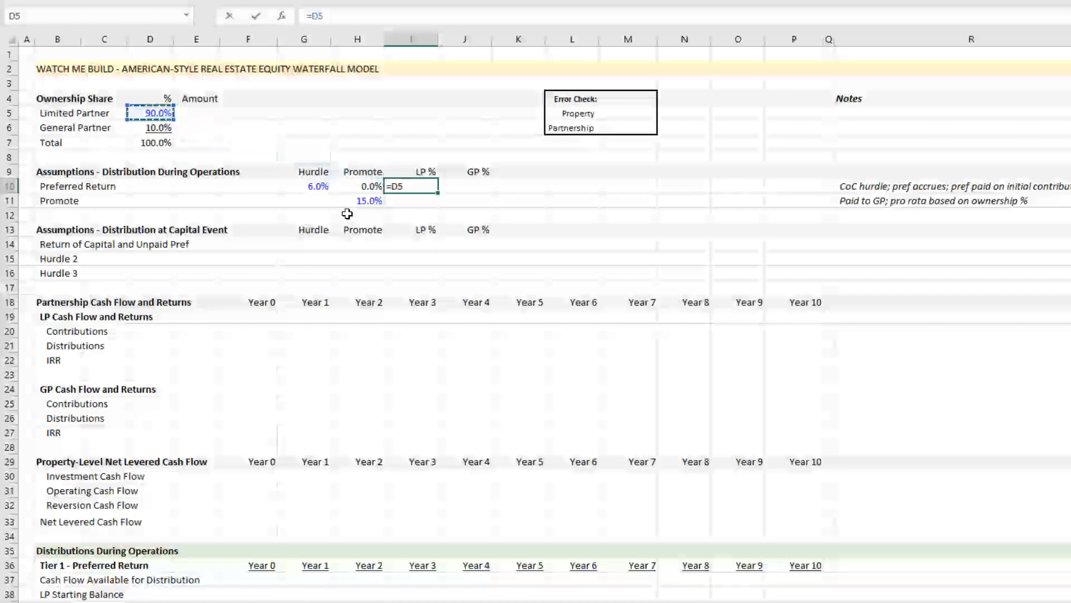
key("Return")
- Calculate the Preferred Return GP % in J10 as the remainder of the LP share with =1-I10
key("Up")
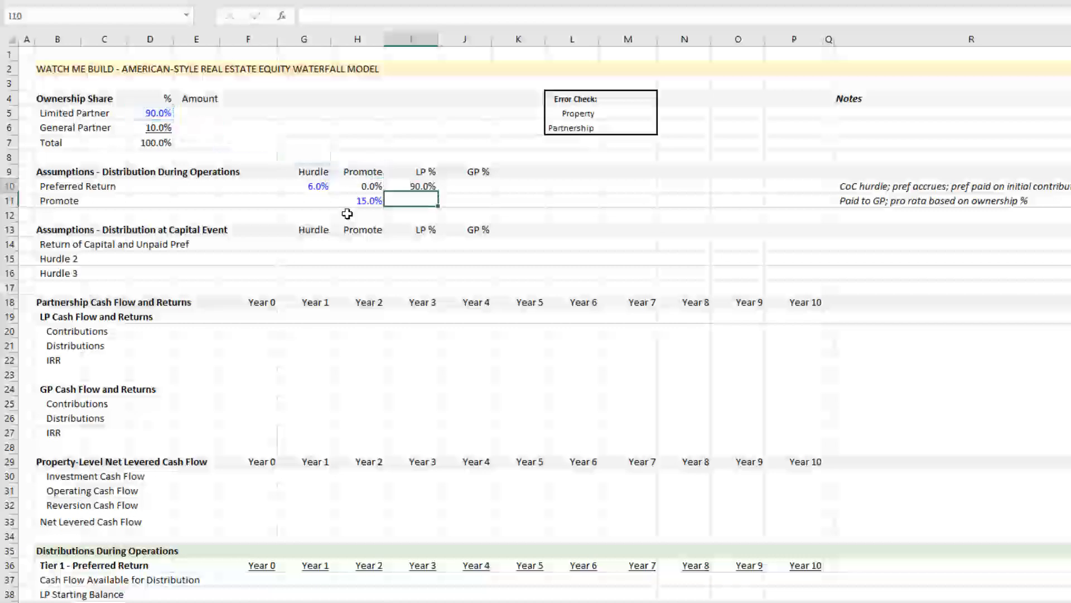
key("Right")
type("=1-")
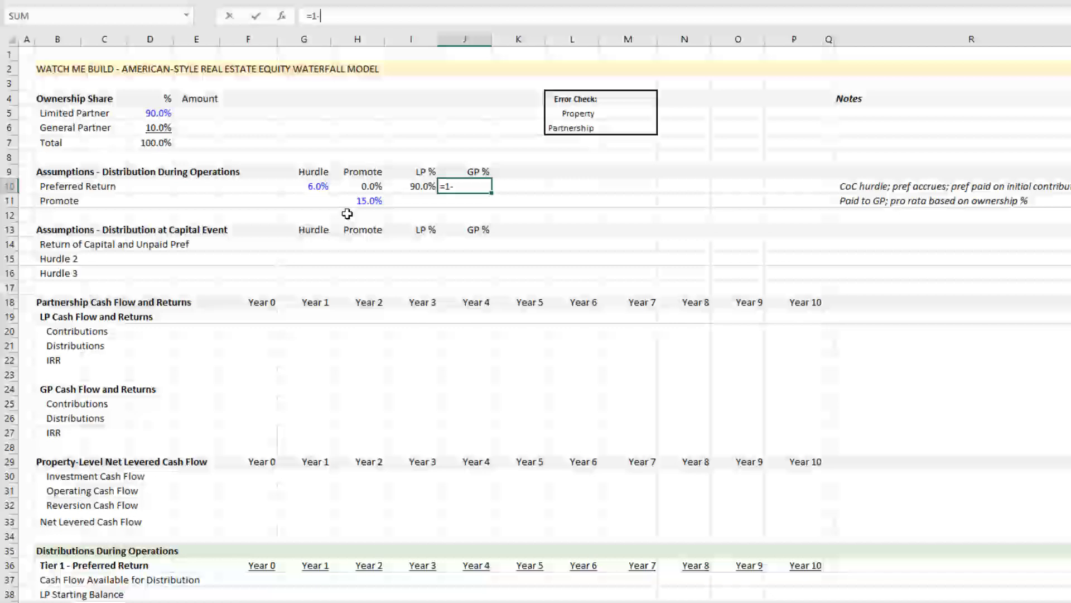
key("Left")
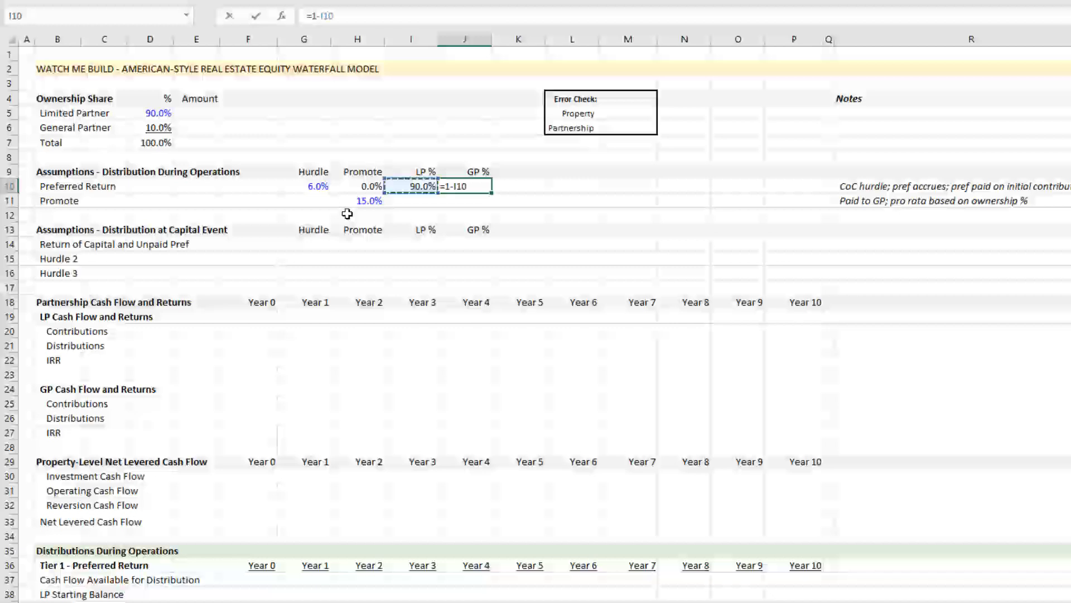
key("Return")
key("Up")
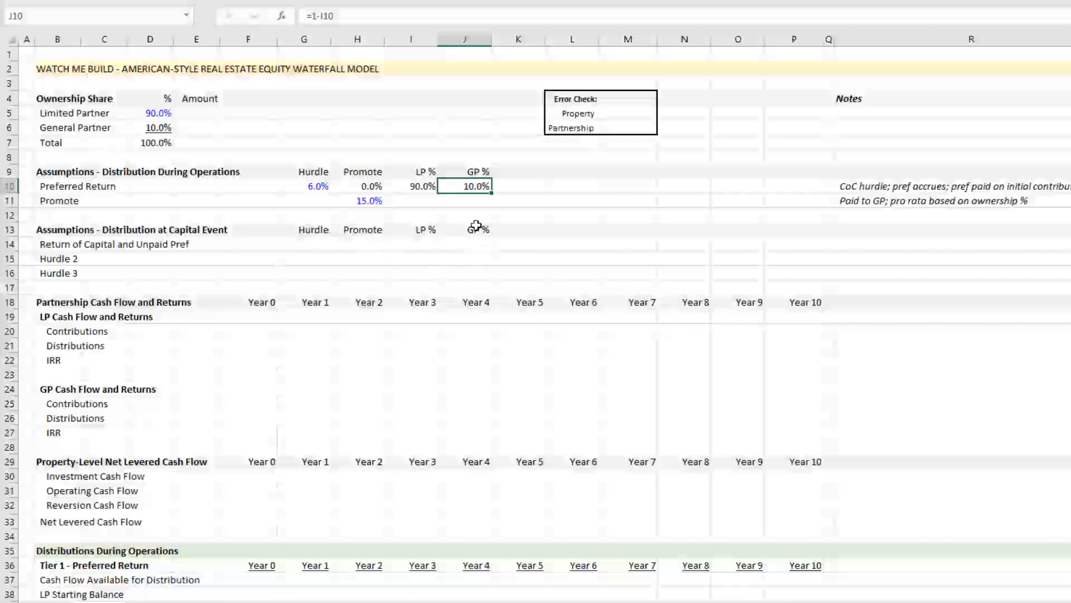
- Add the note "Promote is paid by the partnership" in R12, below the Promote note
left_click(164, 124)
left_click(412, 201)
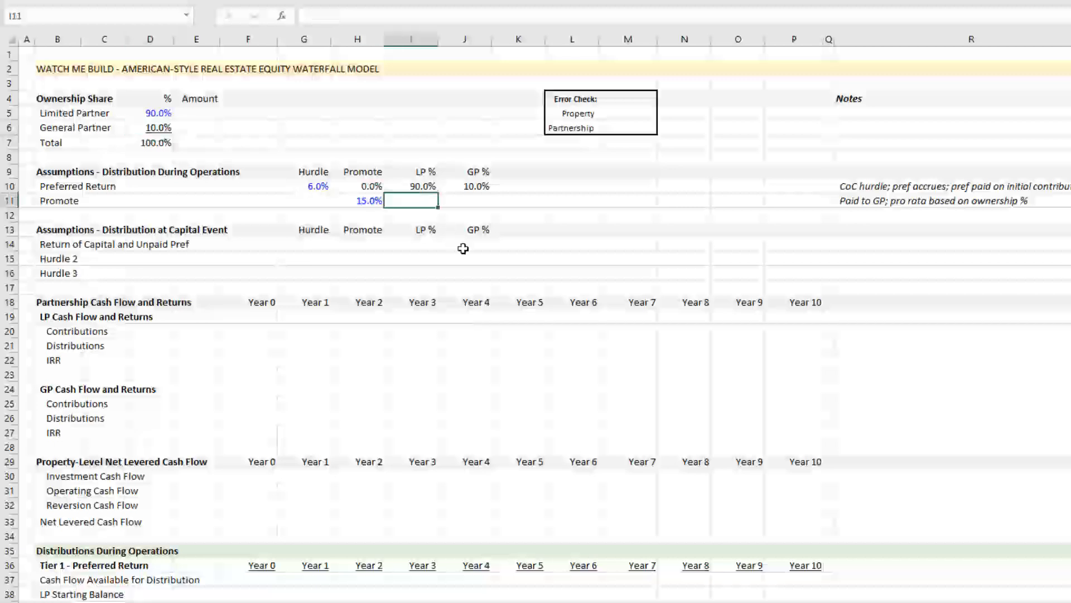
key("Right")
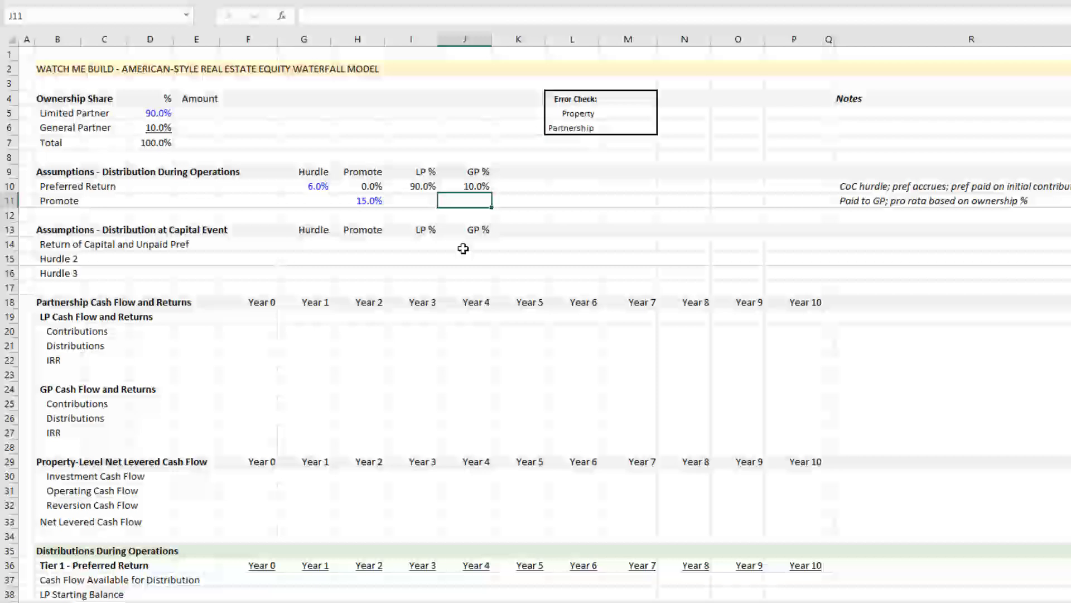
key("Right")
key("Right")
key("Right")
key("Right")
key("Right")
key("Down")
key("Right")
key("Right")
key("Right")
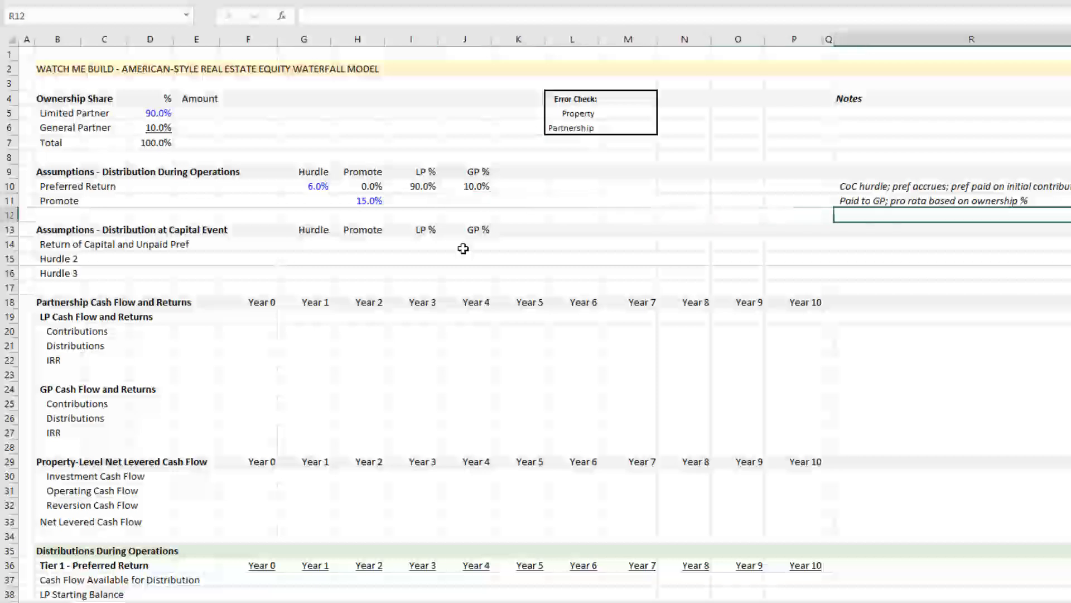
type("Promote is")
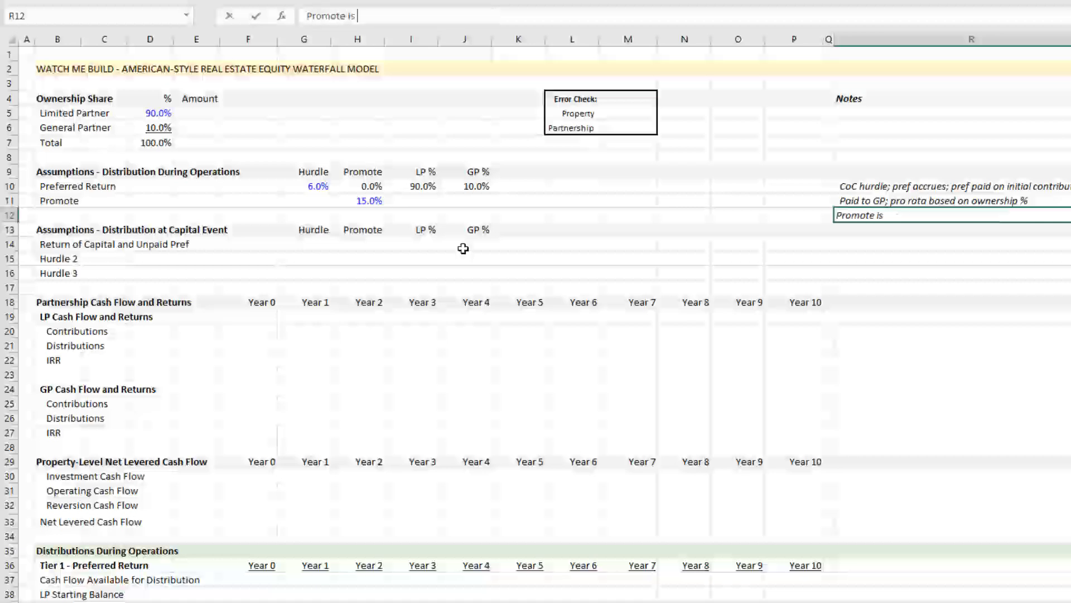
type(" paid by the partnersh")
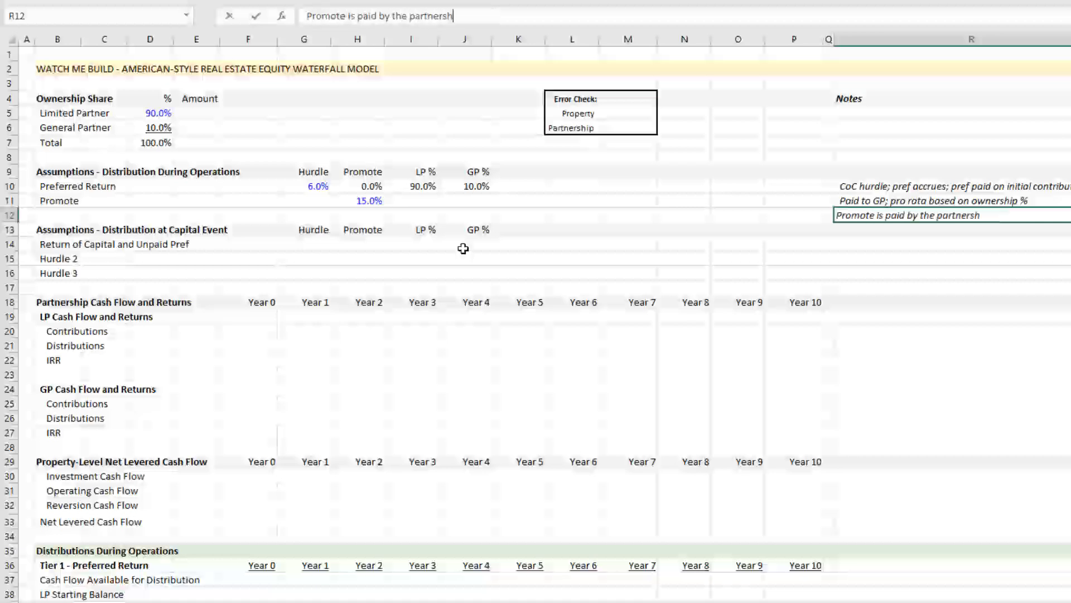
type("ip")
key("Return")
- Calculate the Promote row's GP % in J11 as promote plus the General Partner's share of the remainder, using =H11+(1-H11)*D6
key("Up")
key("Up")
key("Left")
key("Left")
key("Left")
key("Left")
key("Left")
key("Left")
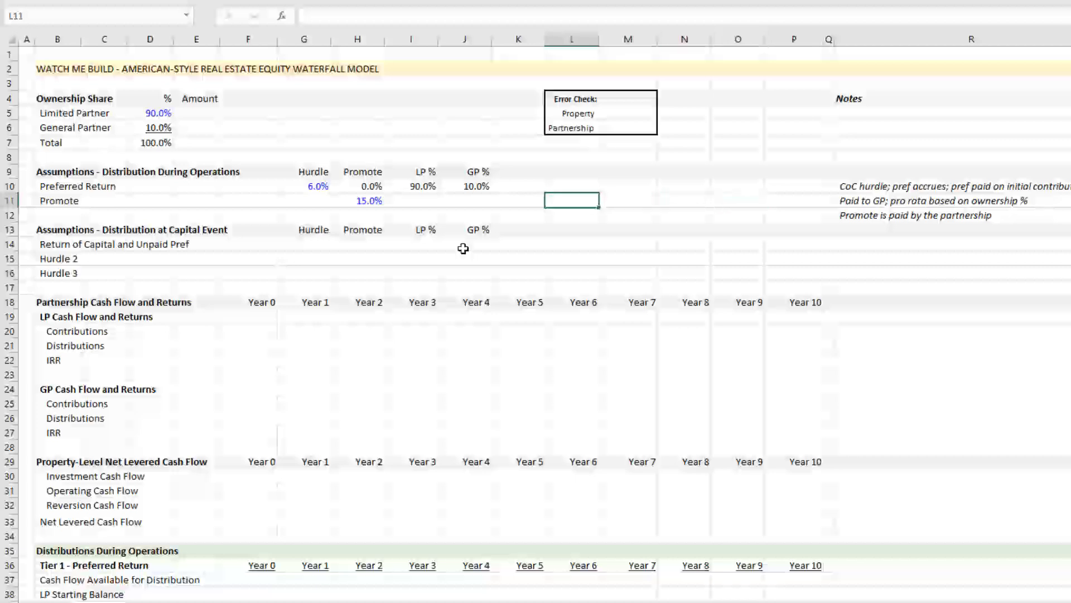
key("Left")
key("Left")
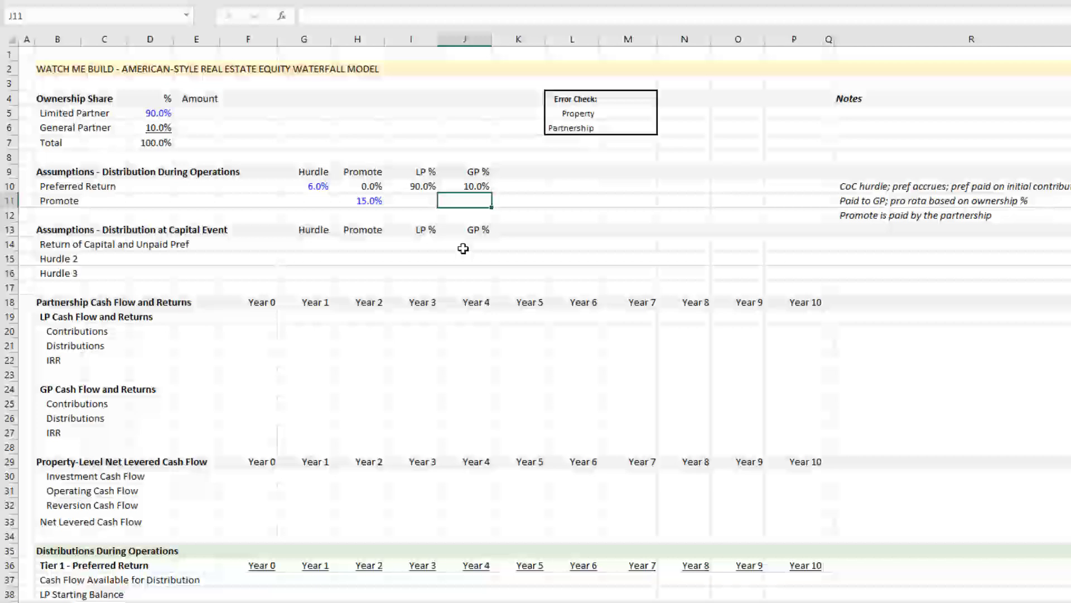
key("Left")
key("Left")
key("Right")
key("Right")
type("=")
key("Left")
key("Left")
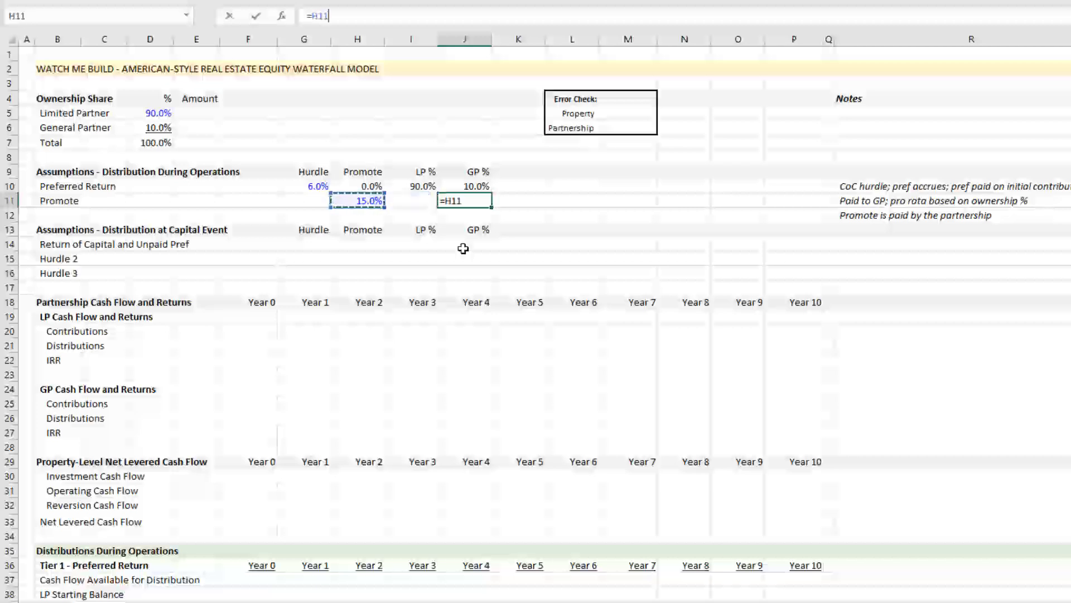
type("+(1-")
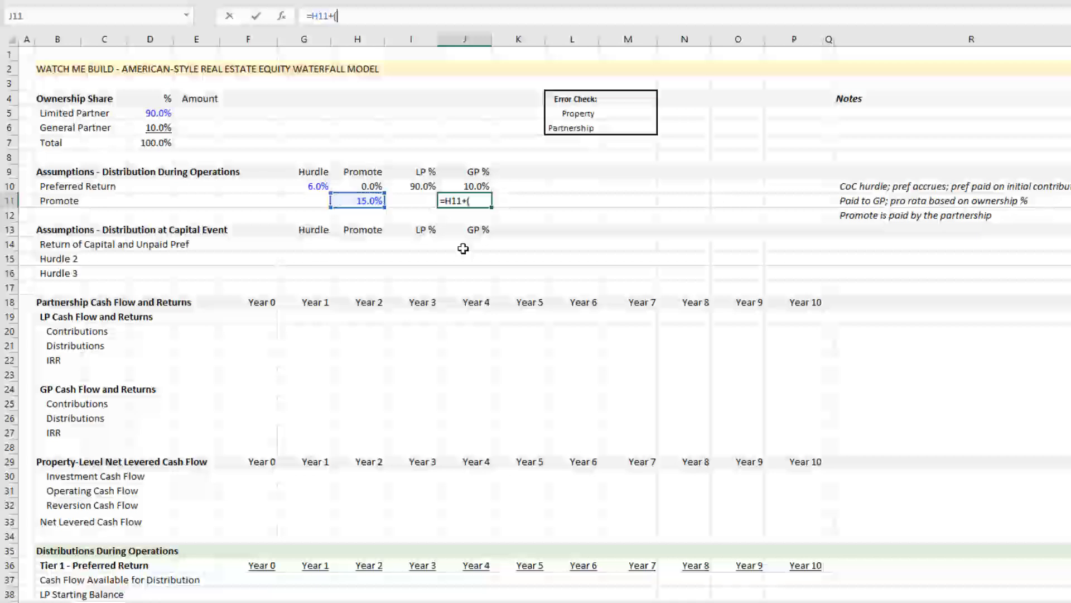
key("Left")
key("Left")
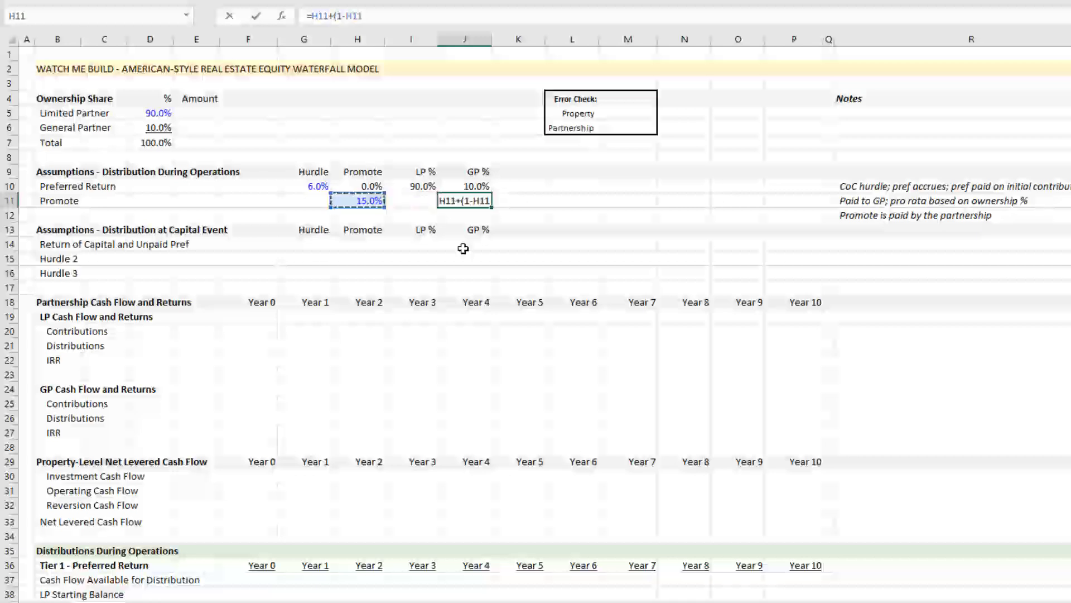
type(")")
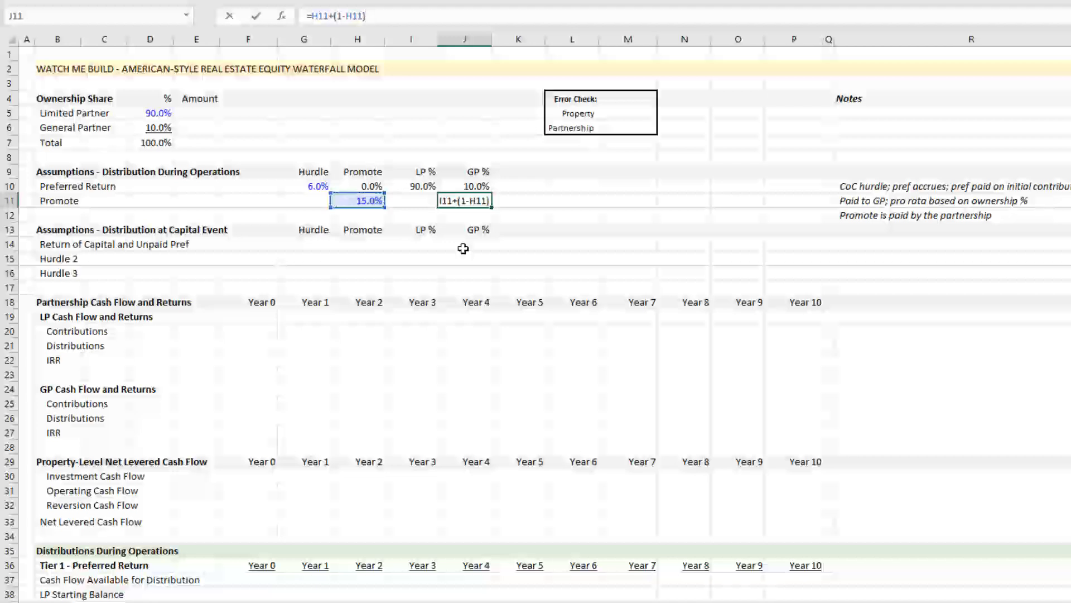
type("*")
left_click(153, 127)
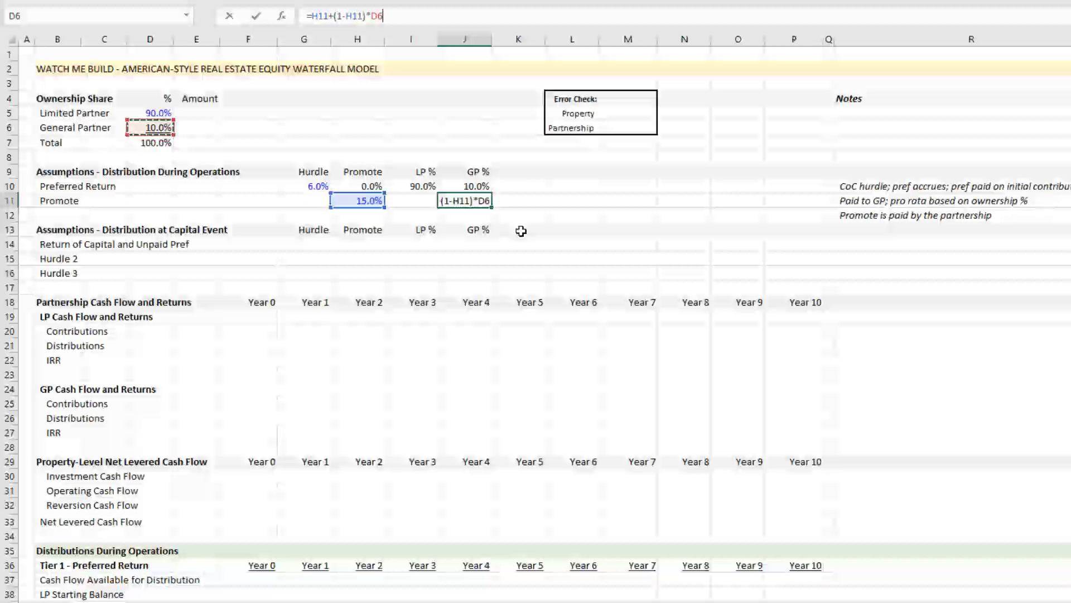
key("Return")
- Calculate the Promote row's LP % in I11 as the remainder of the GP share with =1-J11
key("Up")
key("Left")
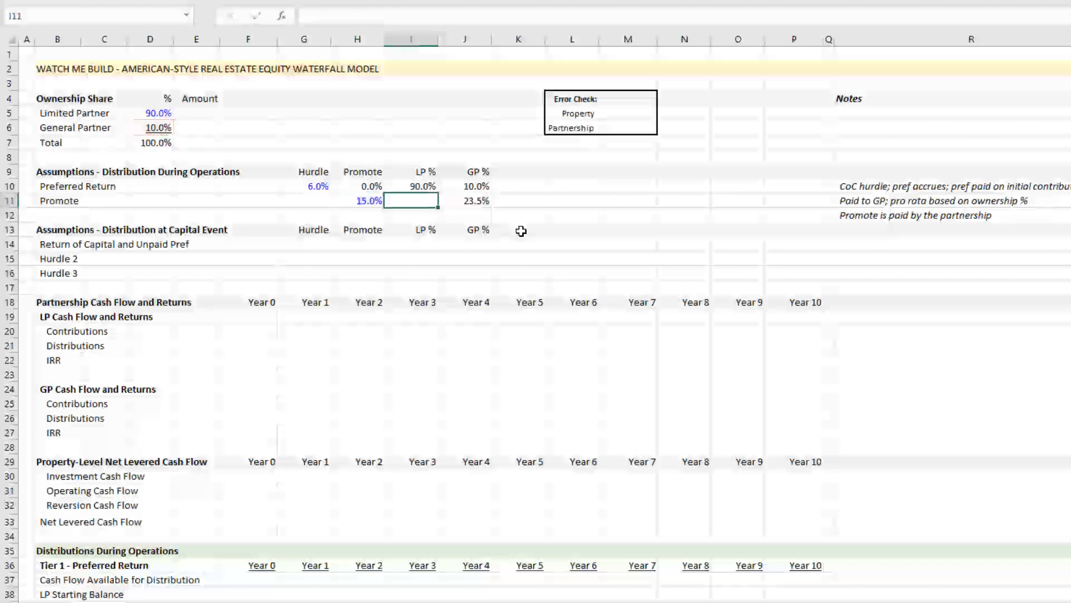
type("=1-J11")
key("Return")
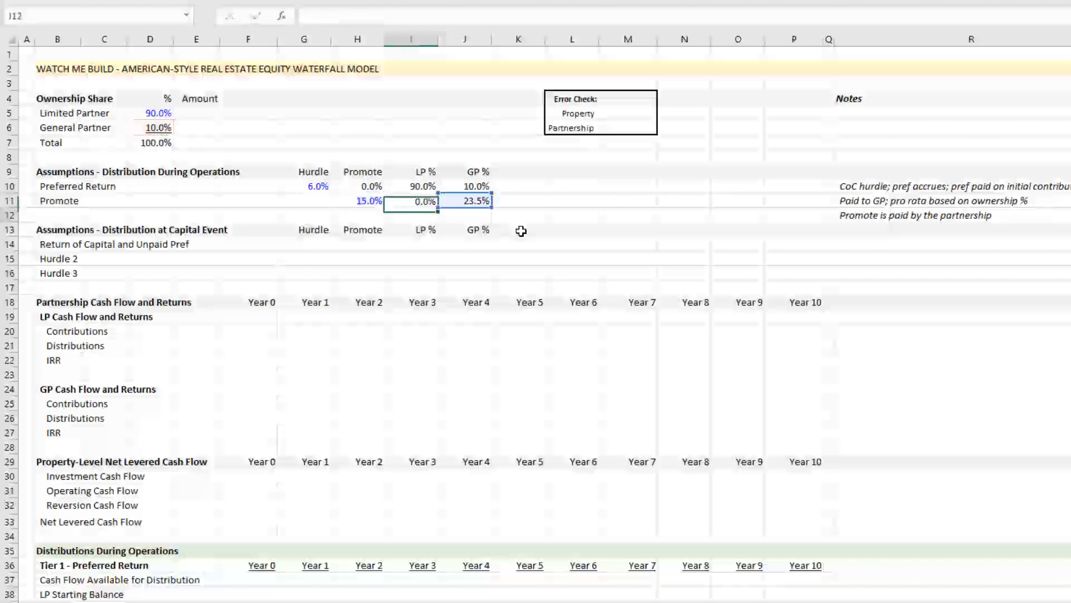
key("Up")
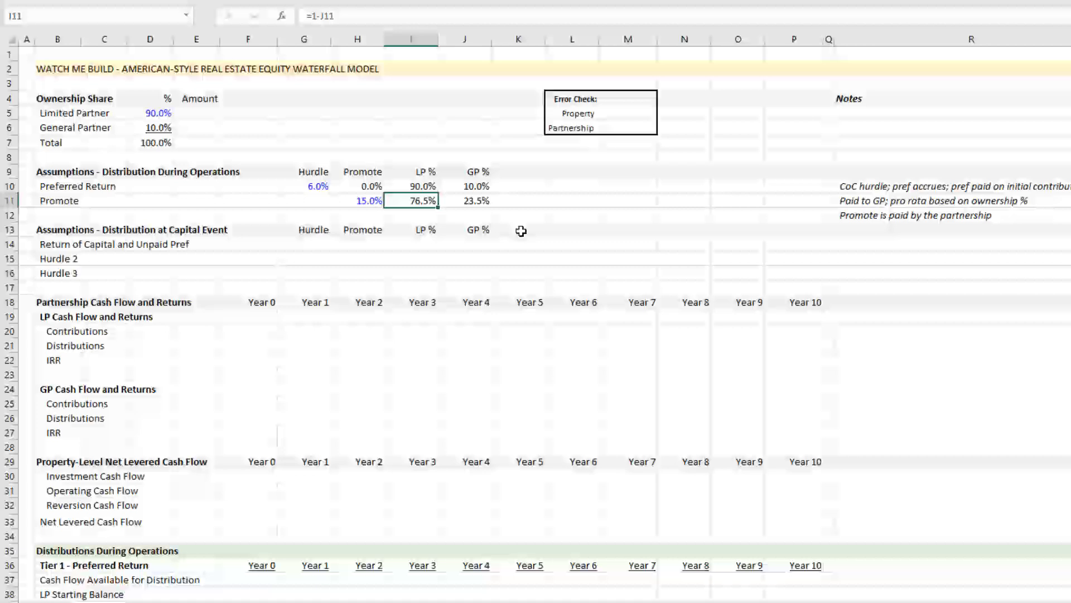
- Review the promote rate and the GP % and LP % formulas in the Distribution During Operations assumptions
left_click(358, 202)
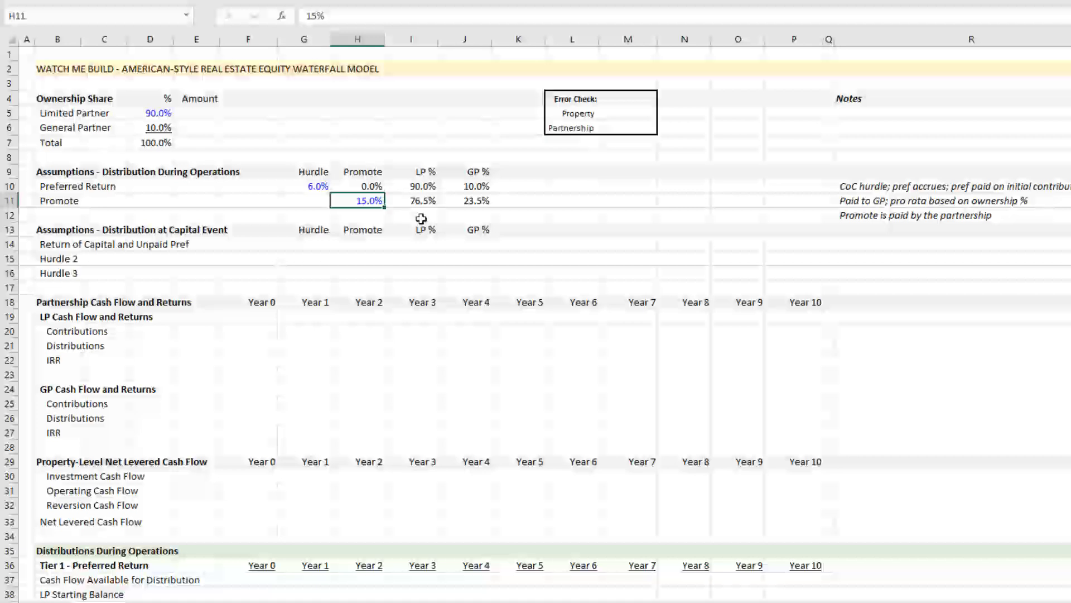
left_click(482, 199)
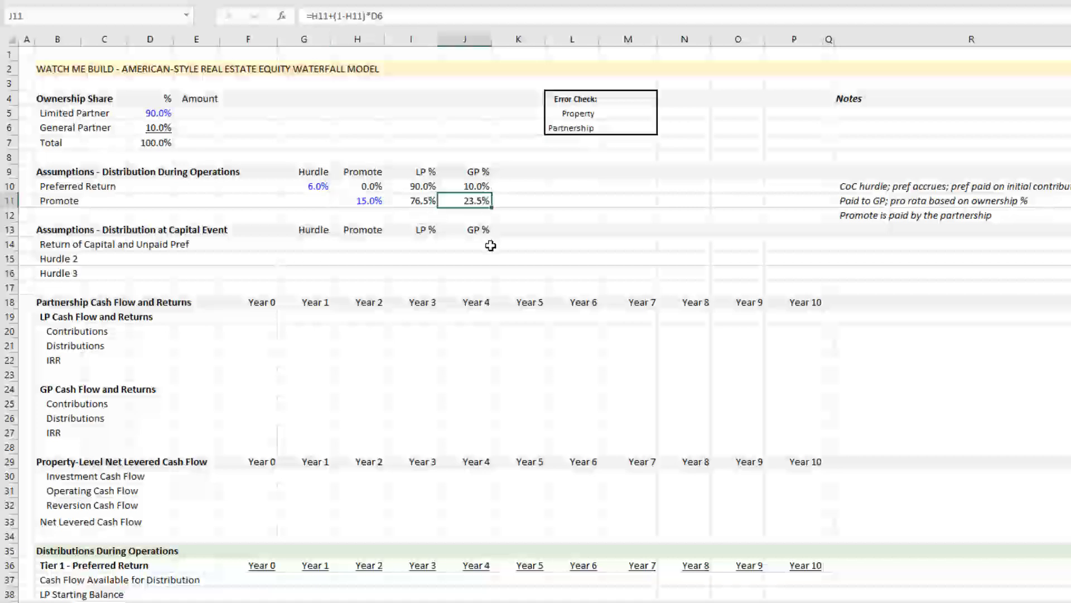
left_click(424, 201)
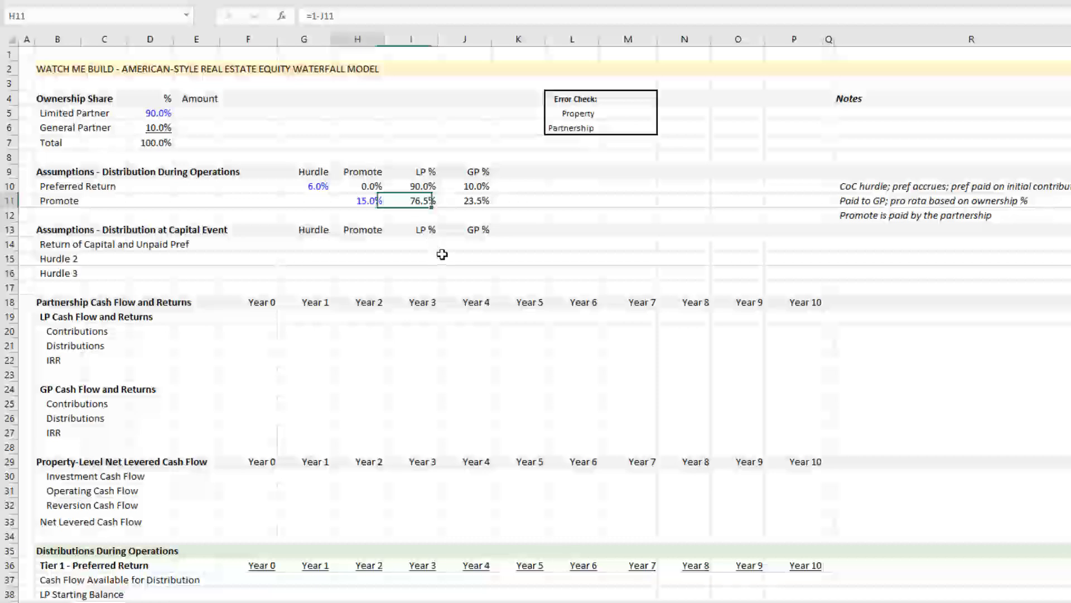
key("Up")
key("Left")
key("Left")
key("Left")
key("Left")
key("Left")
key("Left")
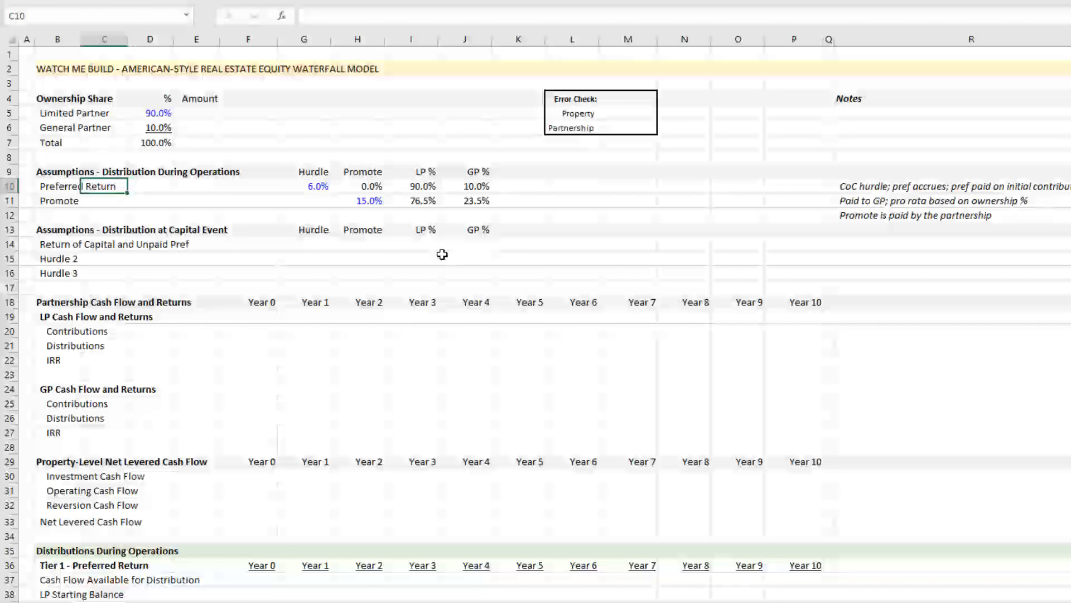
- Review the rows and columns of the Distribution at Capital Event assumptions
key("Down")
key("Right")
key("Right")
key("Right")
key("Right")
key("Down")
key("Down")
key("Down")
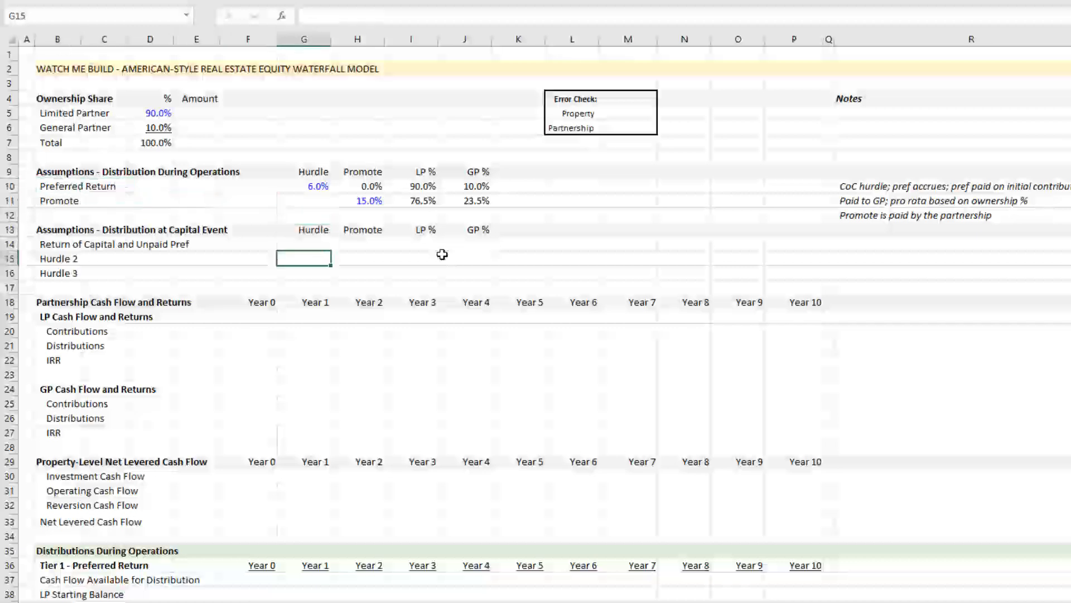
key("Left")
key("Left")
key("Left")
key("Left")
key("Left")
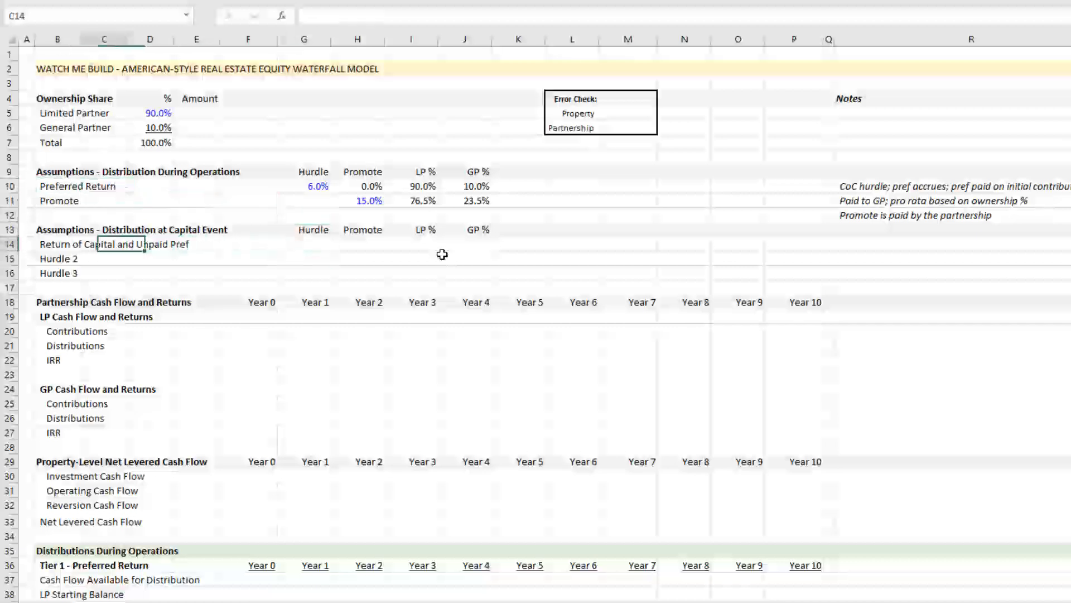
- Link the Return of Capital and Unpaid Pref hurdle in G14 to the Preferred Return hurdle with =G10
key("Right")
key("Right")
key("Right")
key("Right")
key("Right")
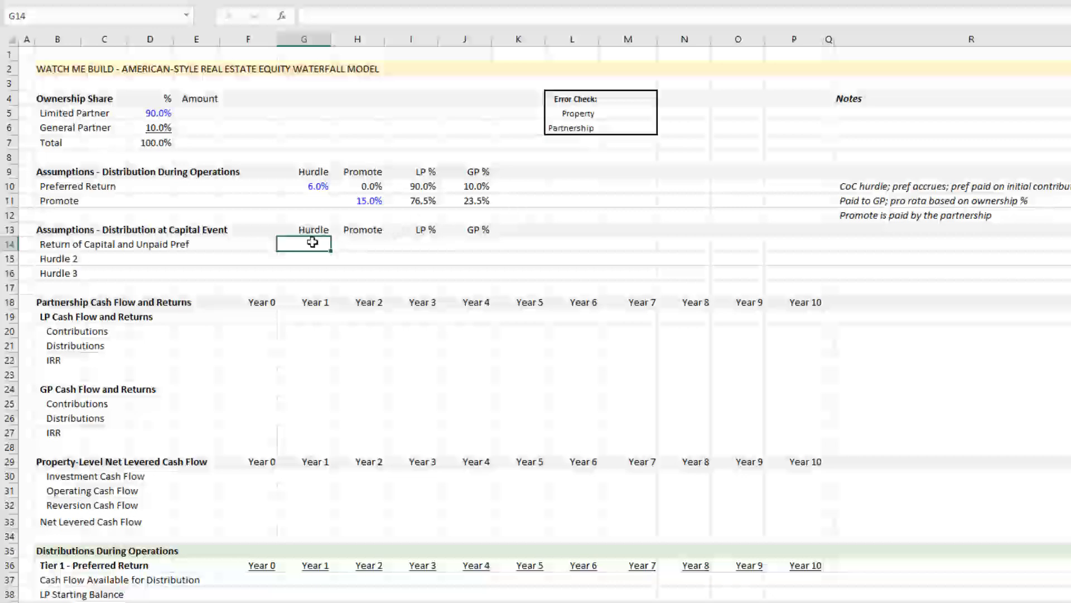
type("=")
key("Up")
key("Up")
key("Up")
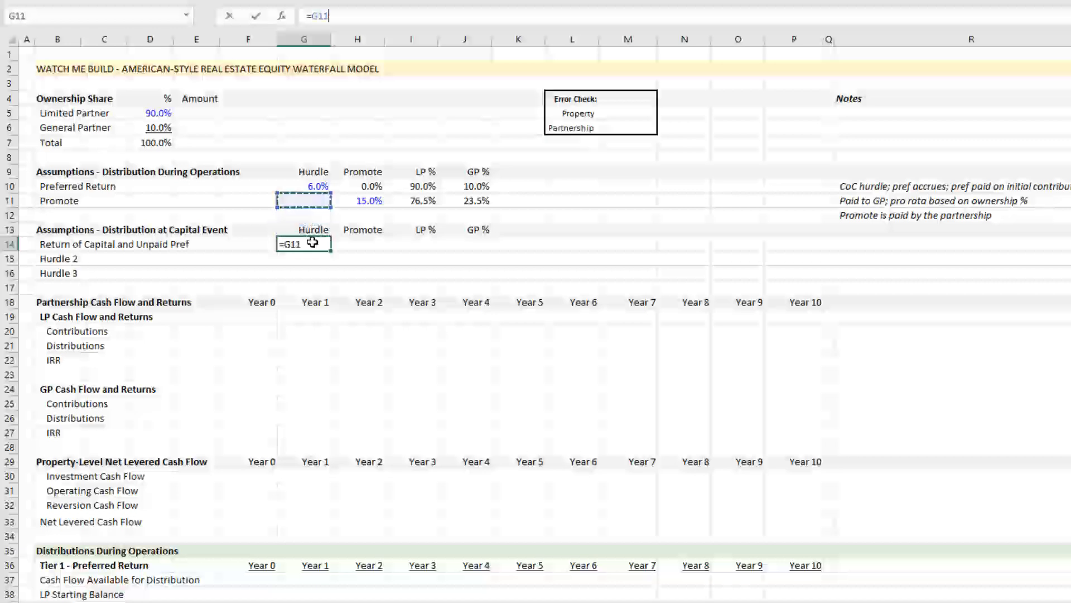
key("Up")
key("Return")
- Add the note "IRR hurdle" in R14 for the Return of Capital and Unpaid Pref row
key("Up")
key("Right")
key("Right")
key("Right")
key("Right")
key("Right")
key("Right")
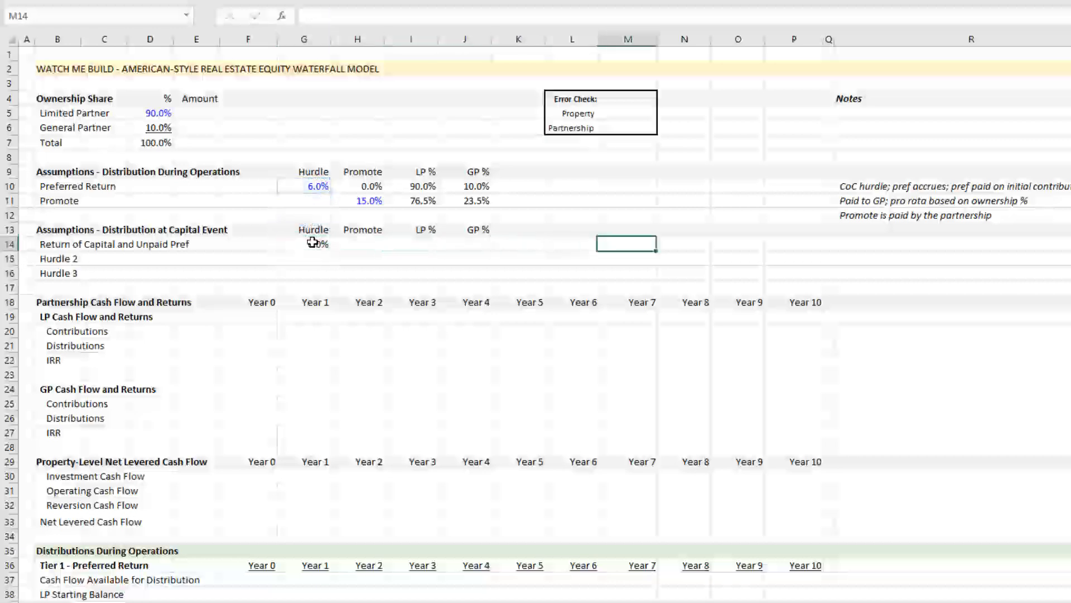
key("Right")
key("Right")
key("Right")
key("Right")
key("Right")
type("IRR hu")
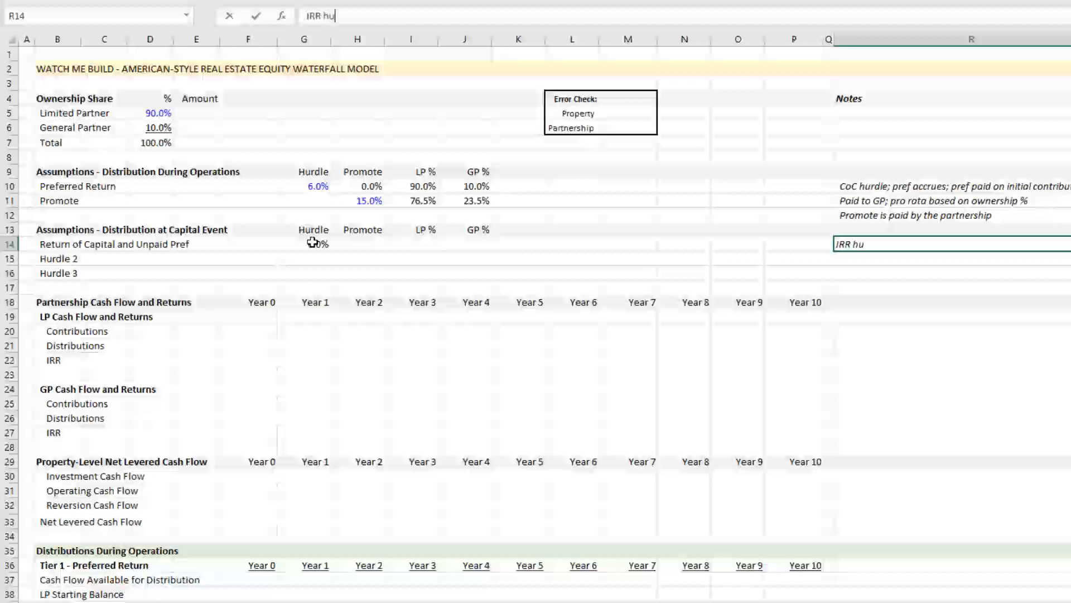
type("rdle")
key("Return")
- Set the Return of Capital and Unpaid Pref promote in H14 to 0%
key("Up")
key("Left")
key("Left")
key("Left")
key("Left")
key("Left")
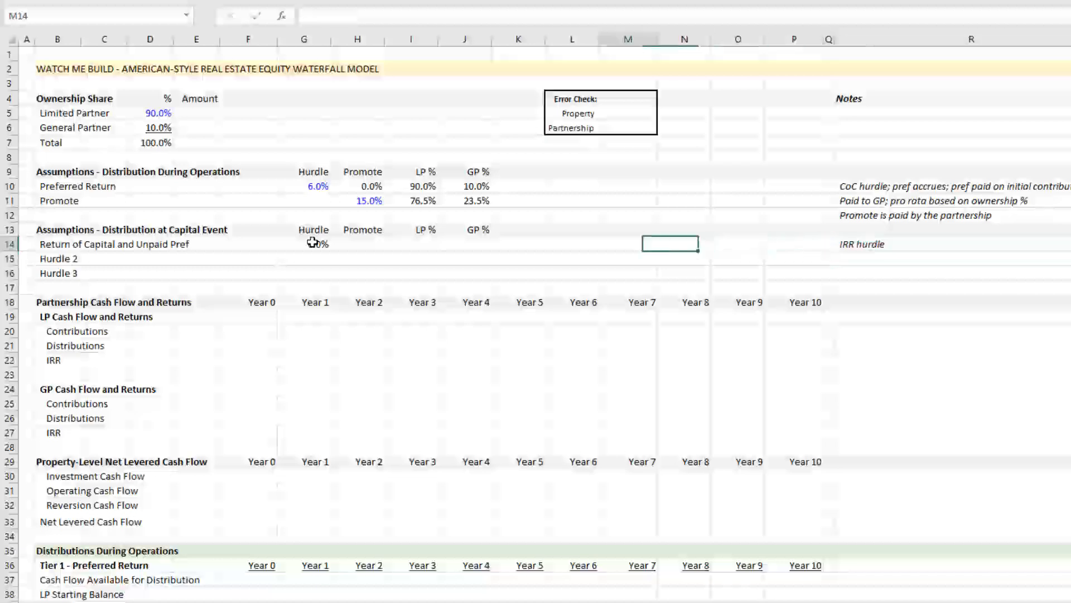
key("Left")
key("Left")
key("Left")
key("Left")
key("Left")
key("Left")
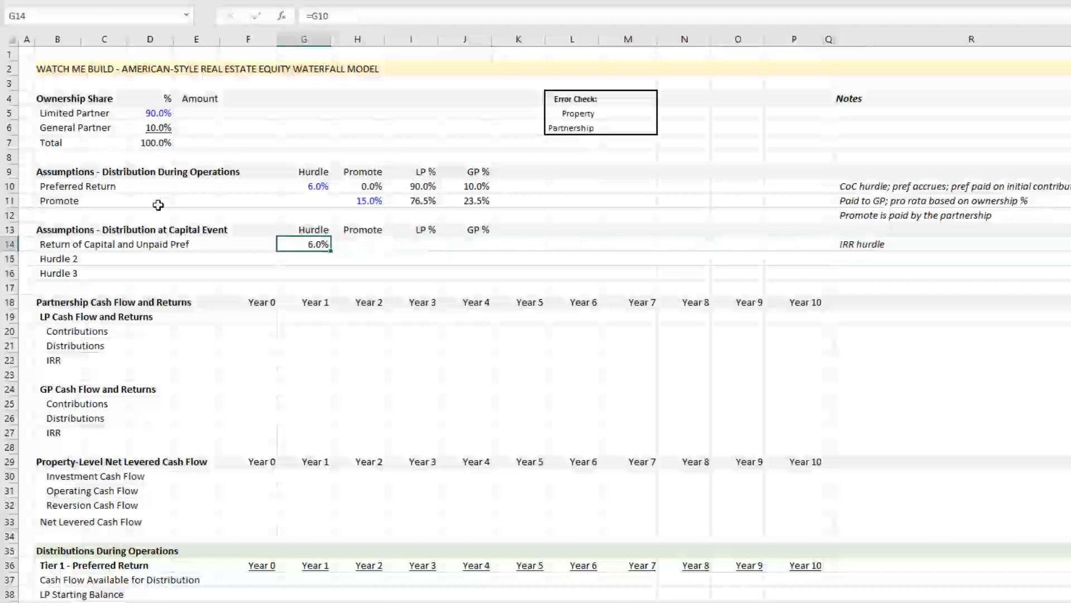
key("Right")
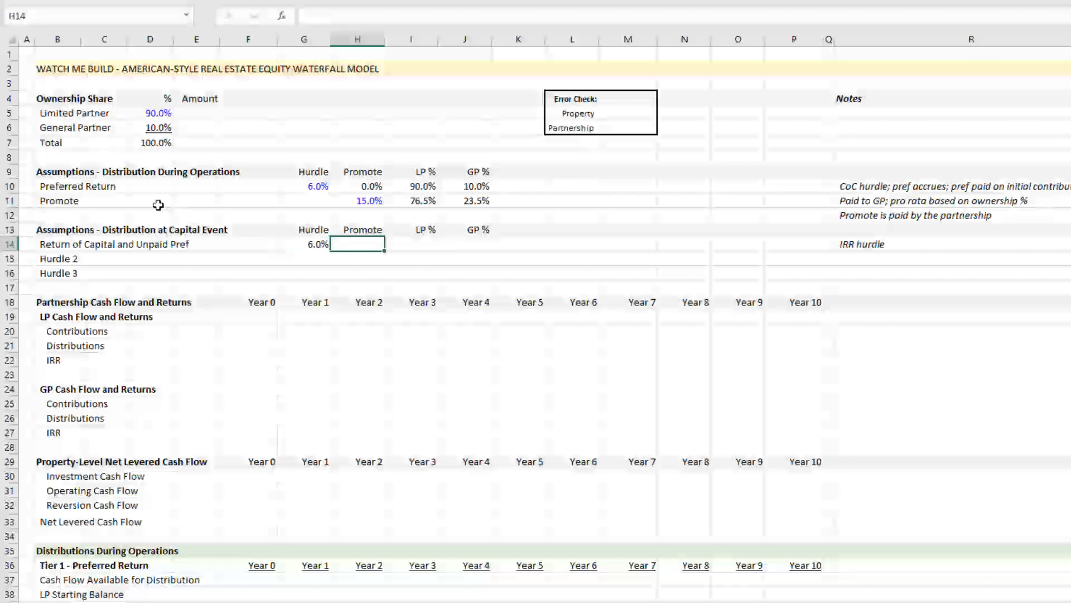
type("0")
key("Return")
- Make the General Partner share reference absolute in the Promote row's GP % formula in J11, giving =H11+(1-H11)*$D$6
key("Up")
key("Right")
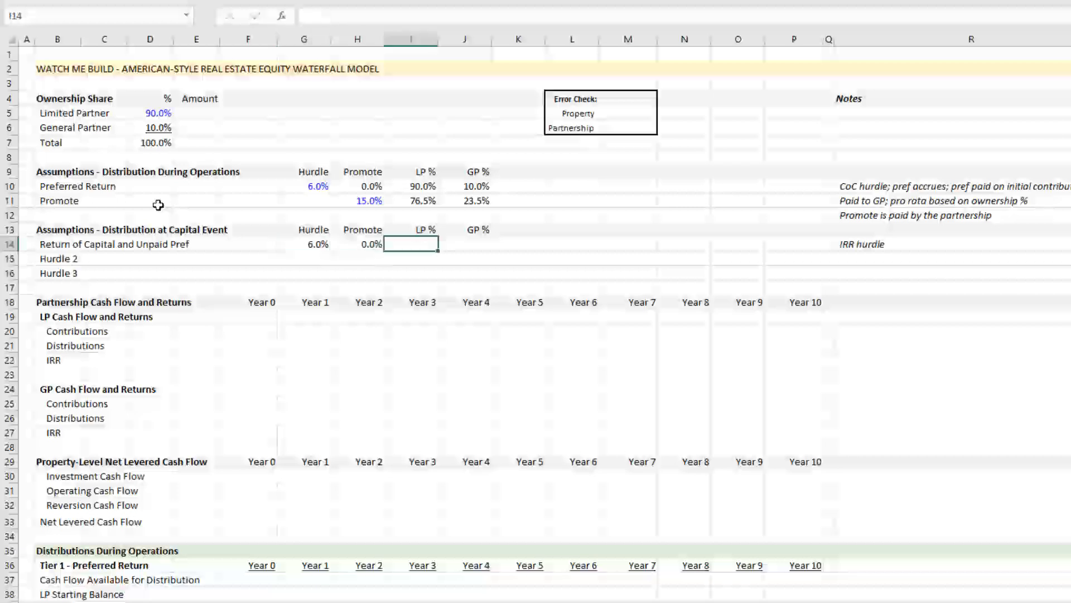
key("Right")
key("Up")
key("Up")
key("Up")
key("Up")
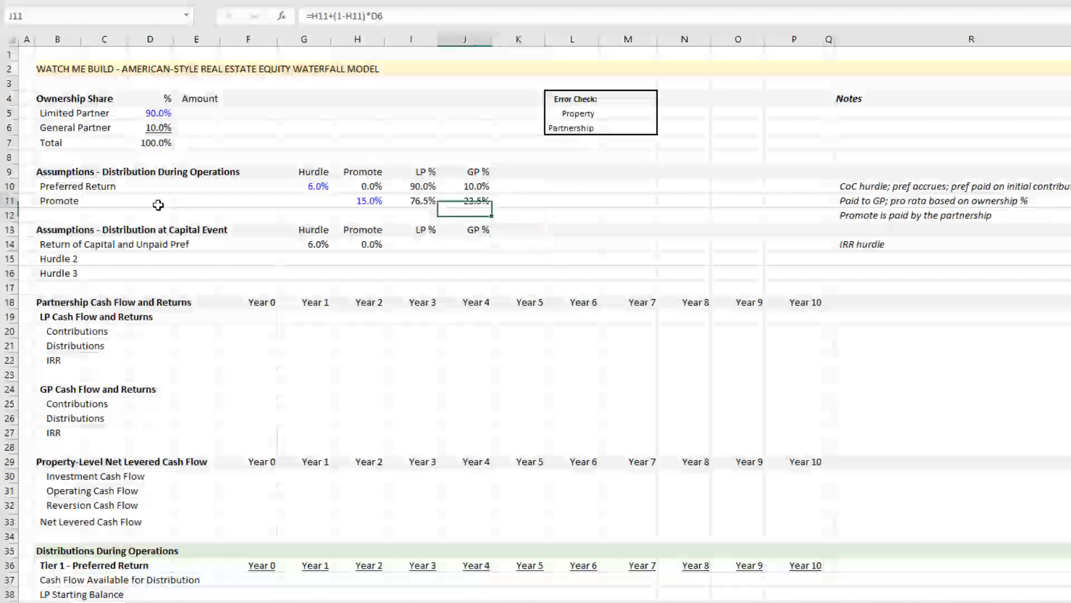
key("Down")
key("F2")
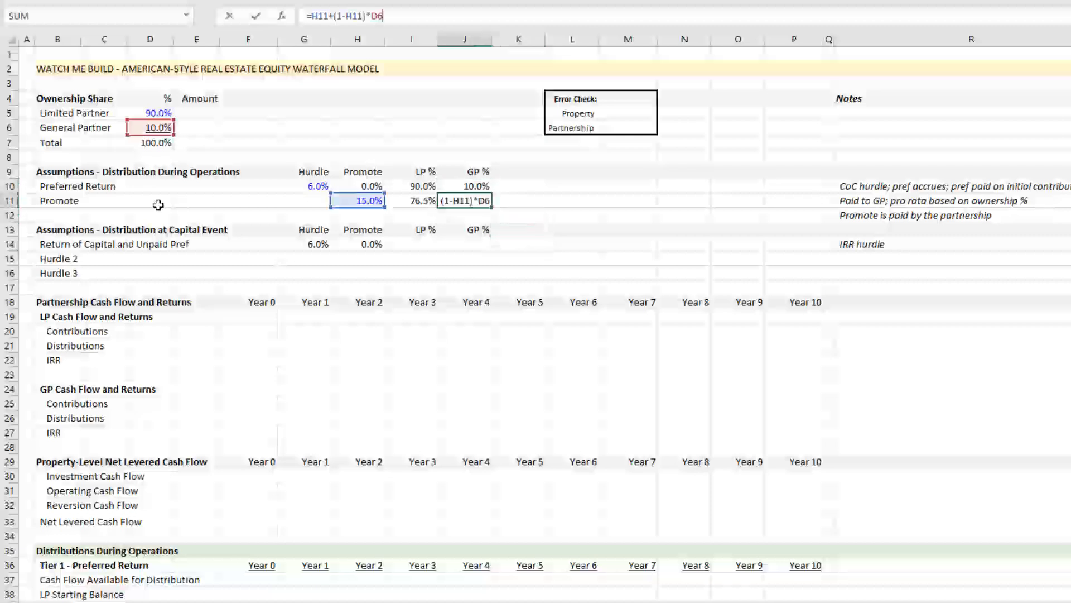
key("F4")
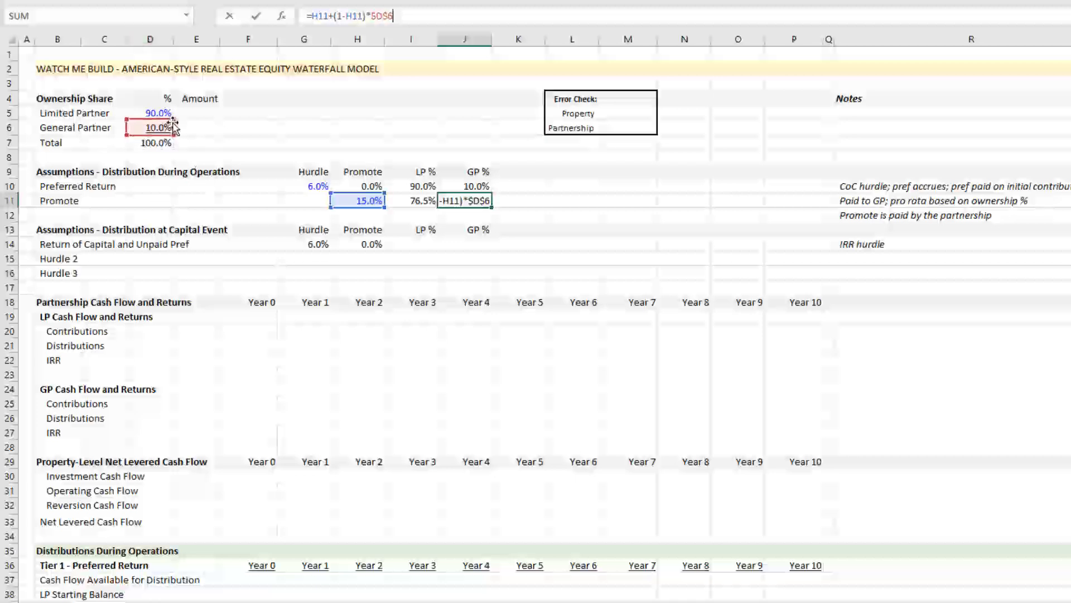
key("ctrl+Return")
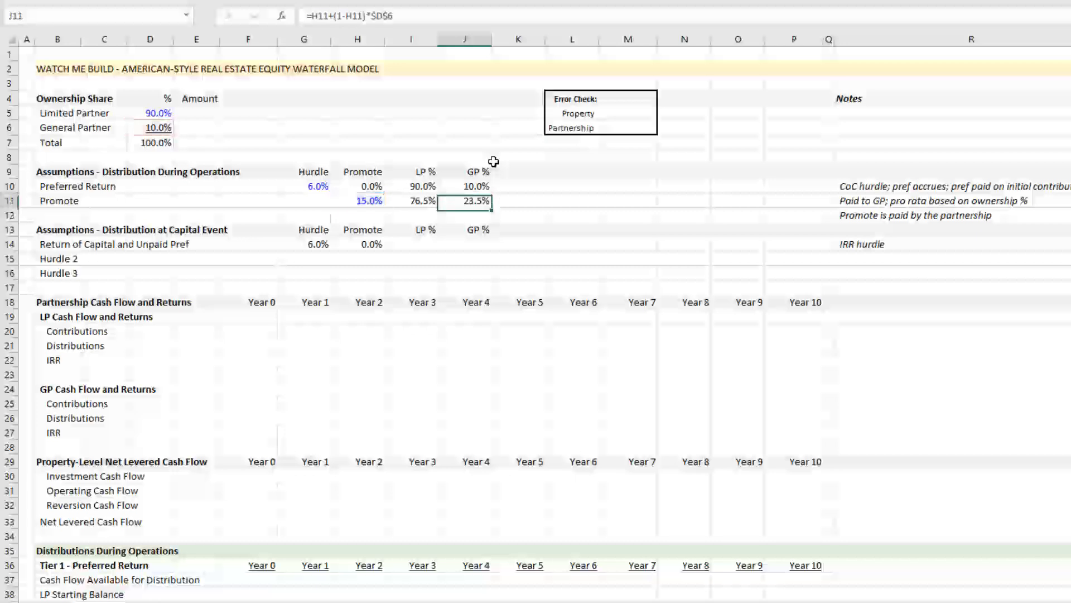
- Copy the GP % formula from J11 to J14:J16 for all three capital event rows
key("ctrl+c")
key("Down")
key("Down")
key("Down")
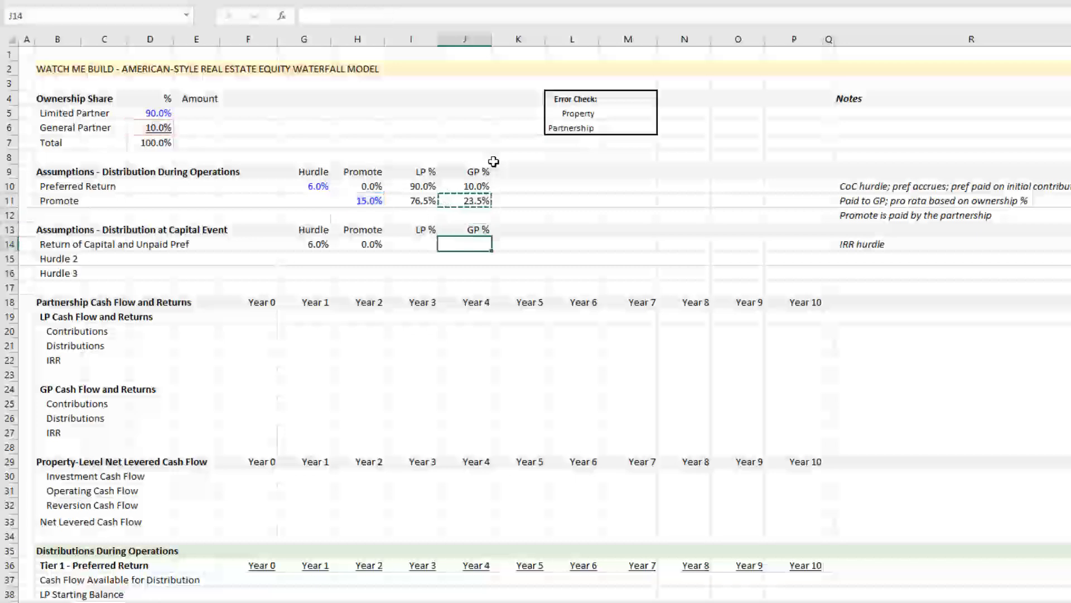
key("shift+Down")
key("shift+Down")
key("ctrl+v")
key("shift+Up")
key("shift+Up")
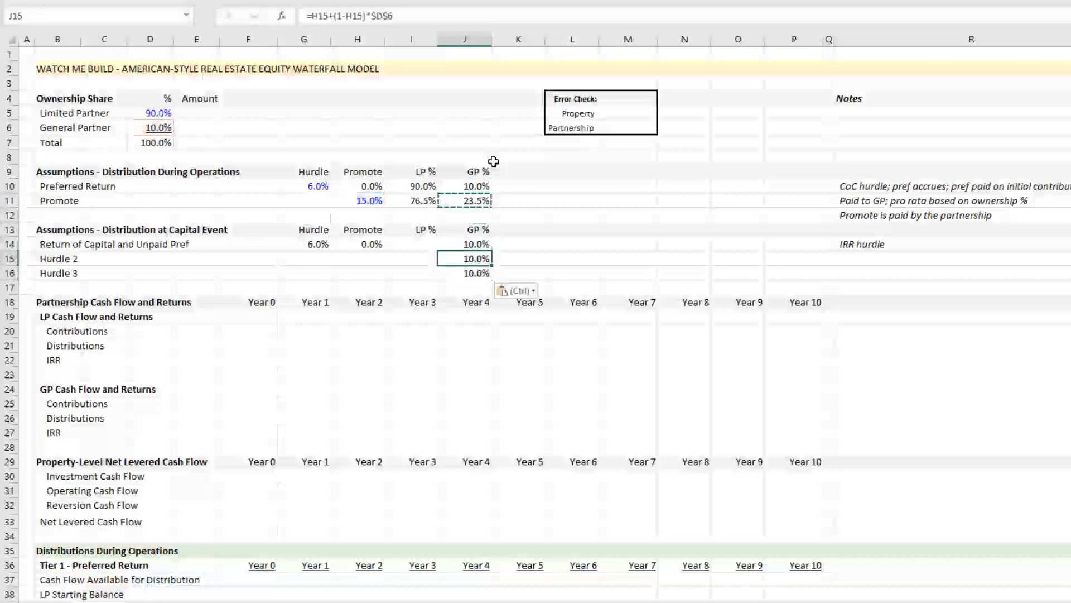
- Check the cell references of the copied GP % formulas in J14:J16
key("Left")
key("Left")
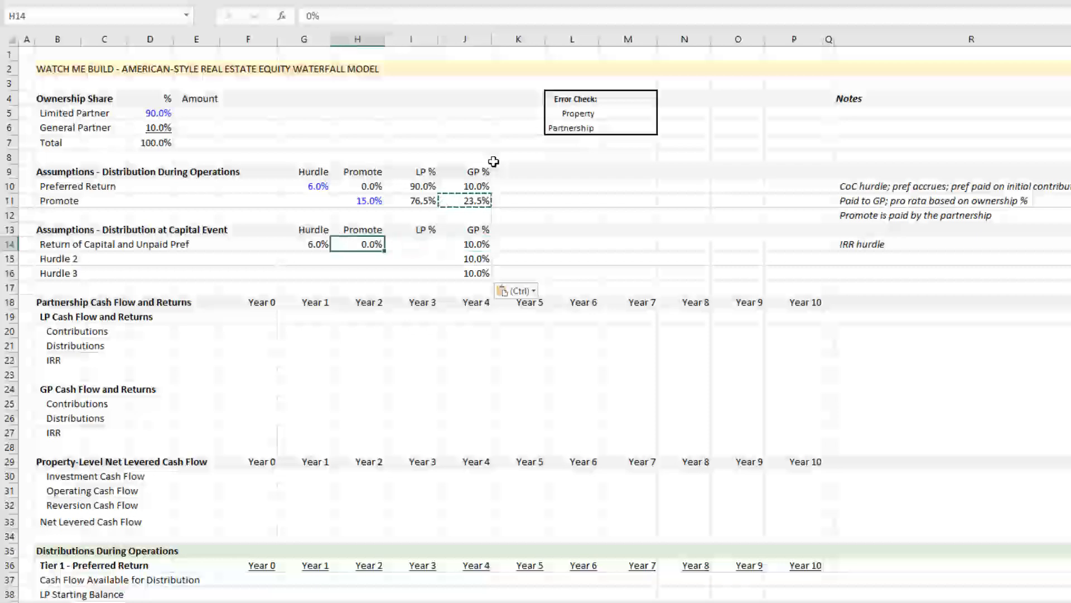
key("Escape")
key("Right")
key("Right")
key("F2")
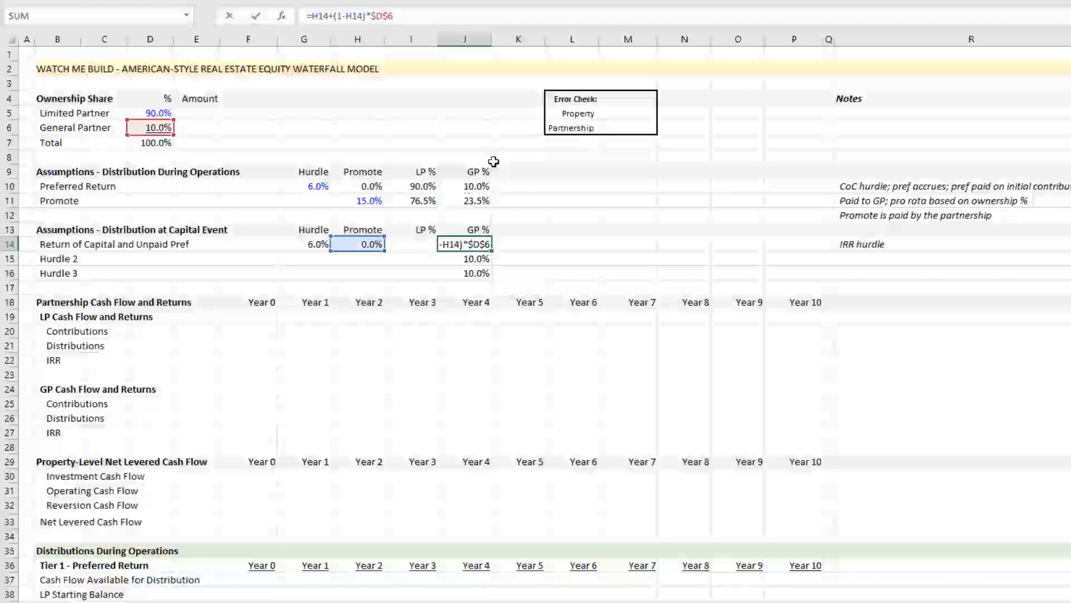
key("Return")
key("F2")
key("Return")
key("F2")
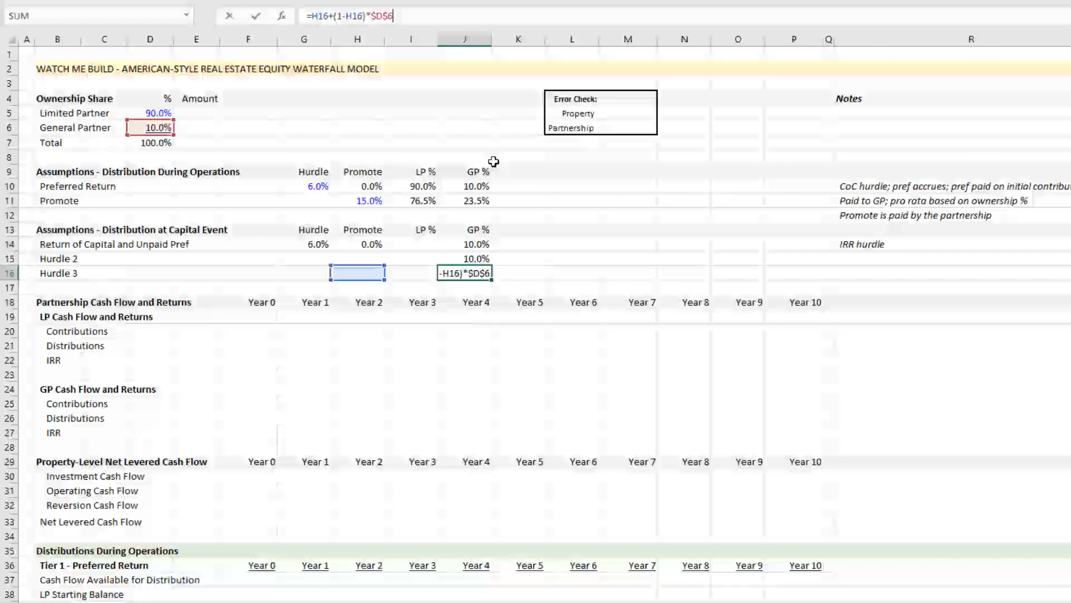
key("Escape")
- Set the Hurdle 2 promote in H15 to 15%
key("Up")
key("Up")
key("Left")
key("Left")
key("Down")
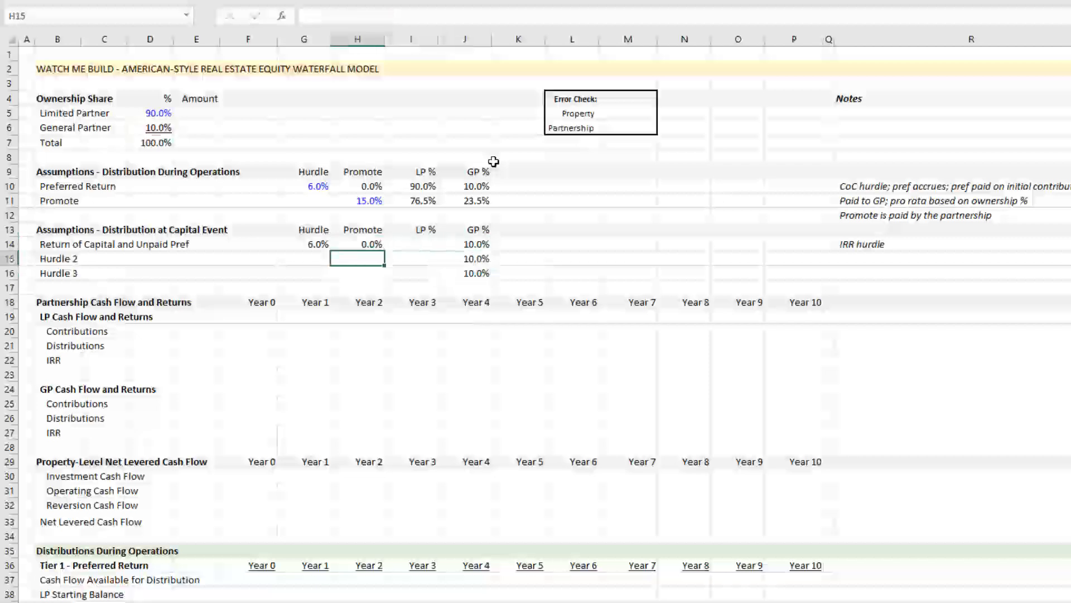
type("15%")
key("Return")
- Set the Hurdle 2 hurdle rate in G15 to 12%
key("Up")
key("Left")
key("Left")
key("Left")
key("Left")
key("Left")
key("Left")
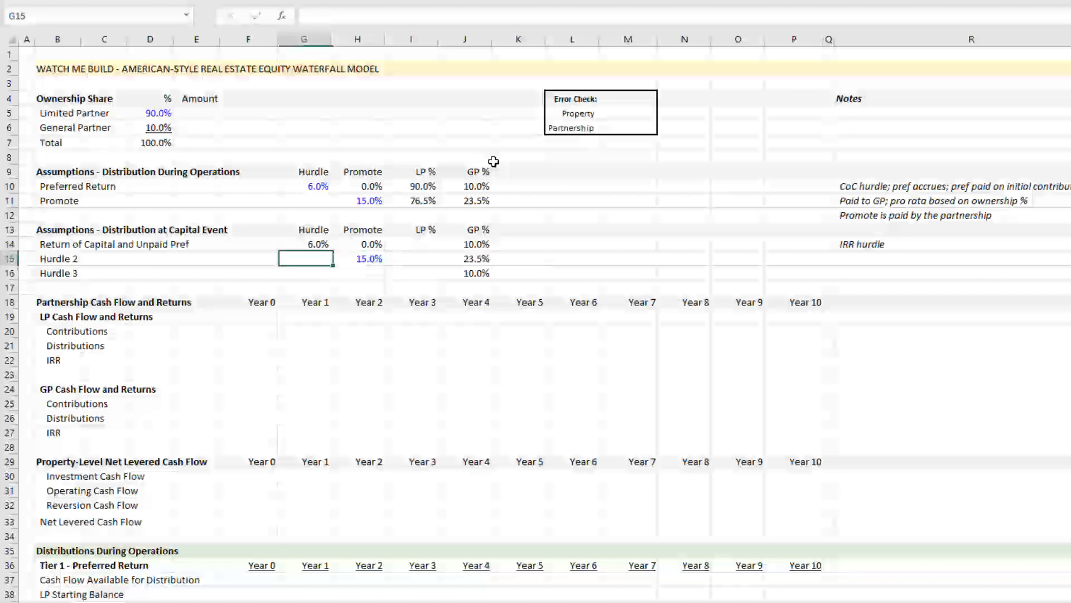
key("Right")
key("Right")
key("Right")
key("Right")
key("Right")
key("Right")
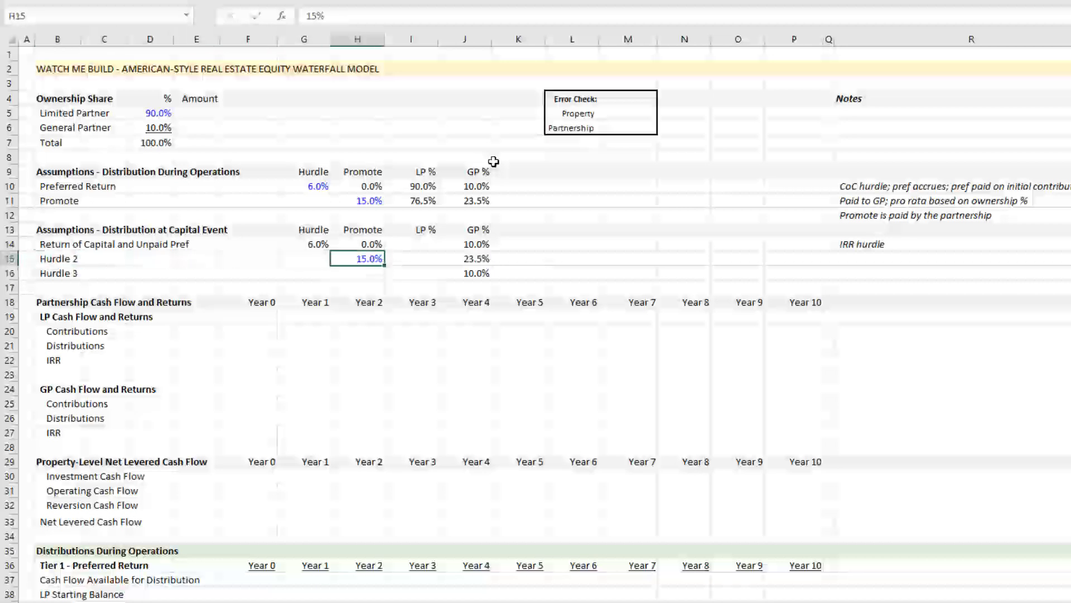
key("Left")
type("12%")
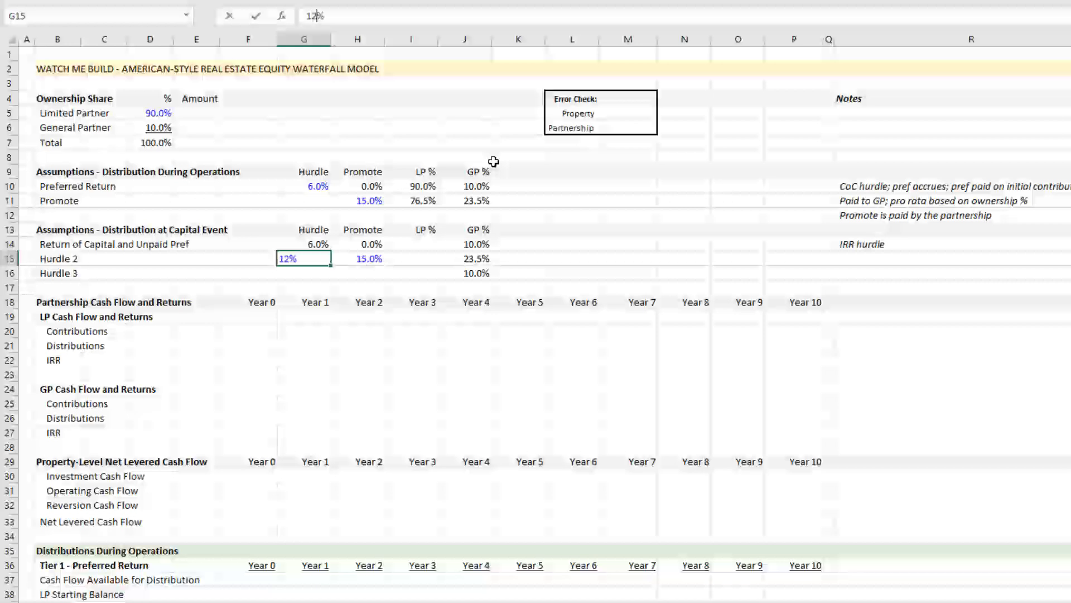
key("Return")
- Review the Hurdle 2 hurdle rate, promote and GP % against the Return of Capital row's hurdle
key("Up")
key("Up")
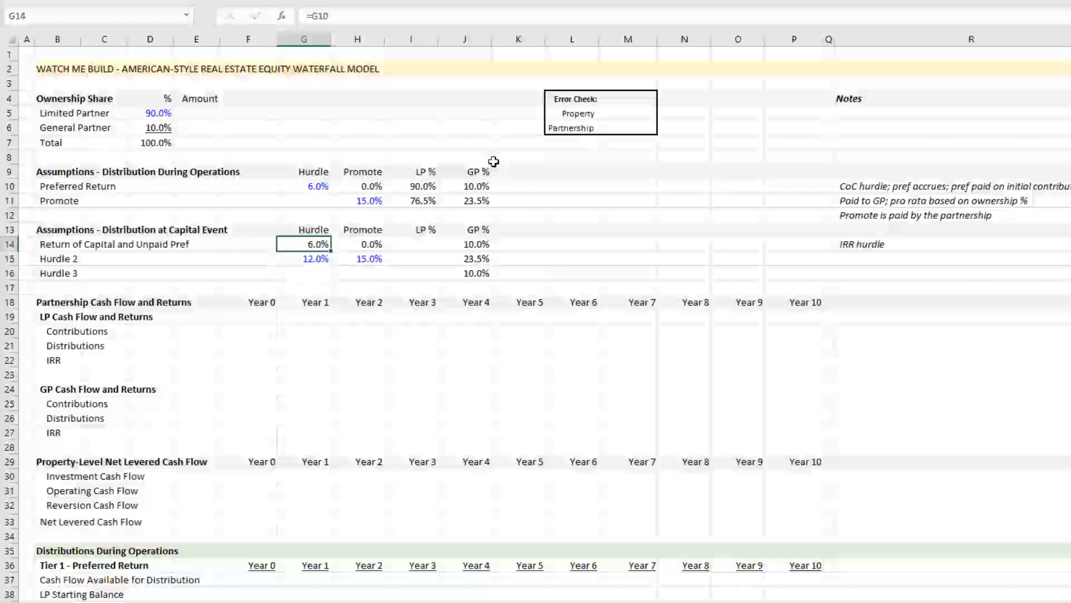
key("Down")
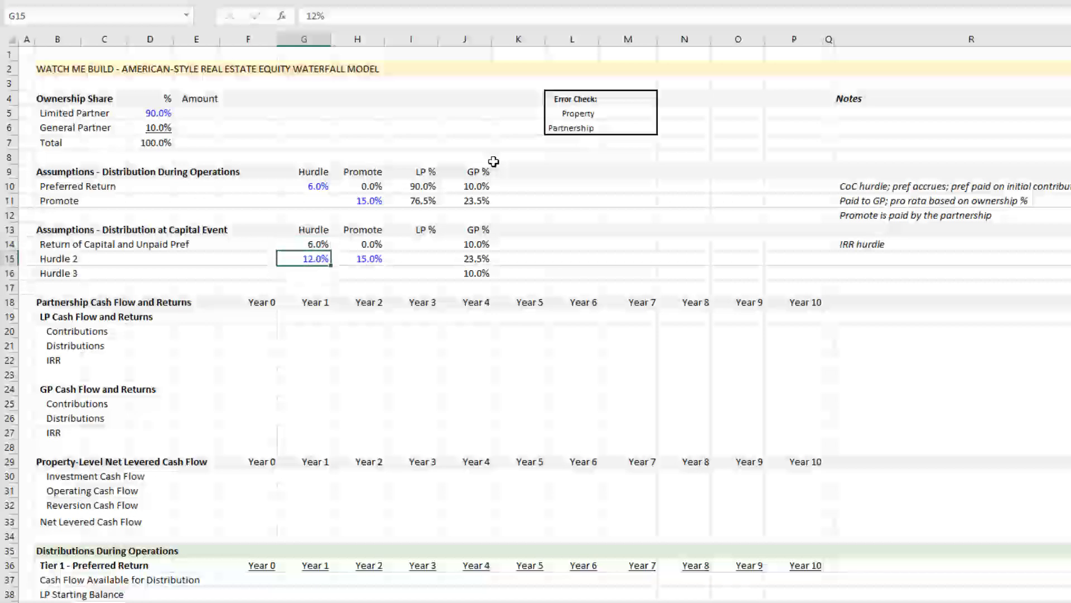
key("Right")
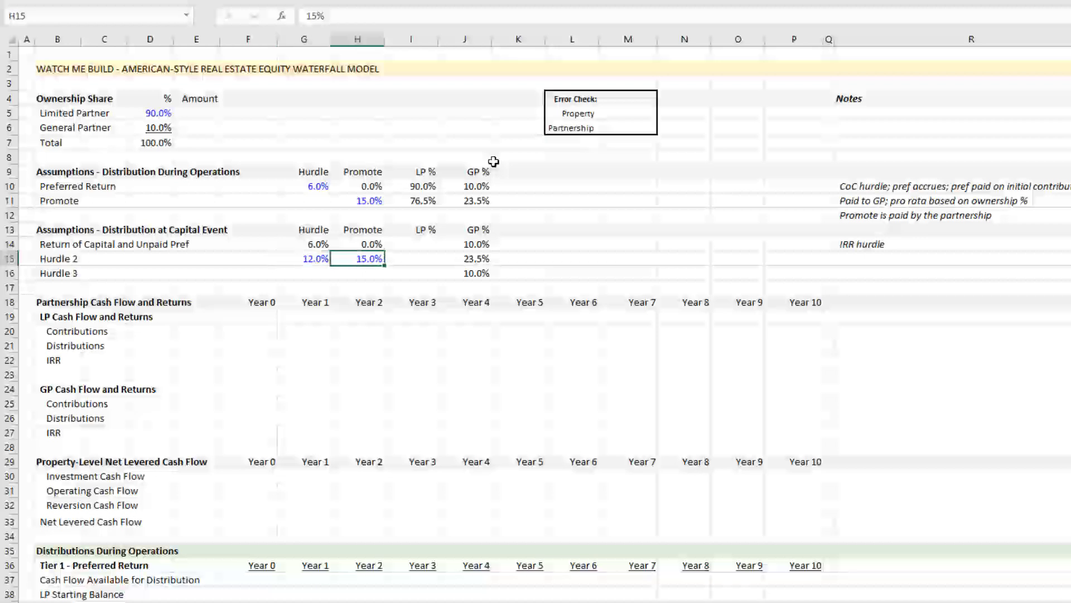
key("Right")
key("Right")
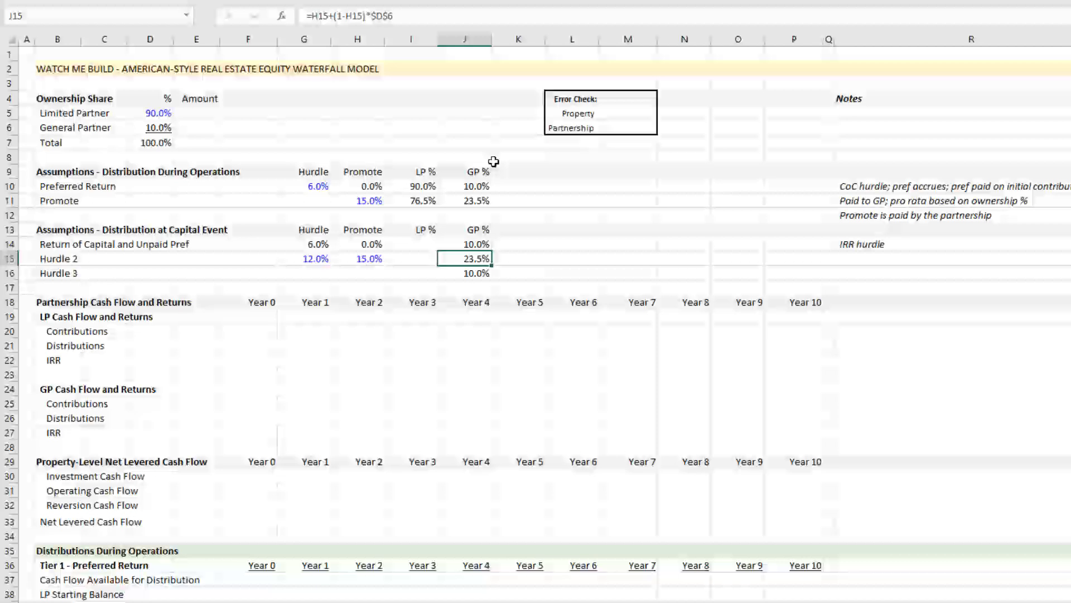
key("Left")
key("Left")
key("Left")
key("Right")
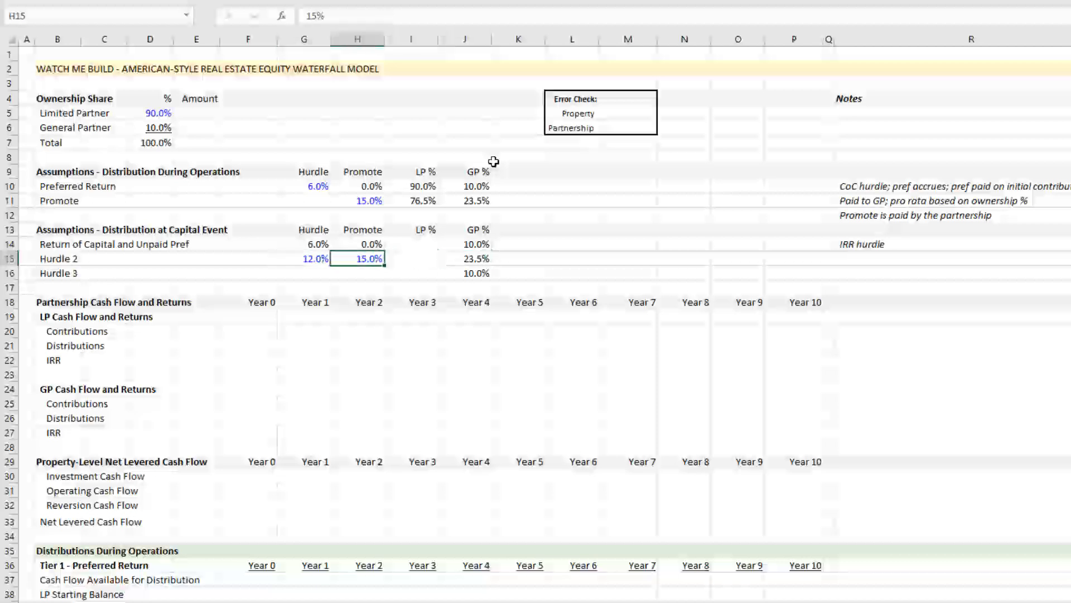
- Set the Hurdle 3 promote in H16 to 45%
key("Down")
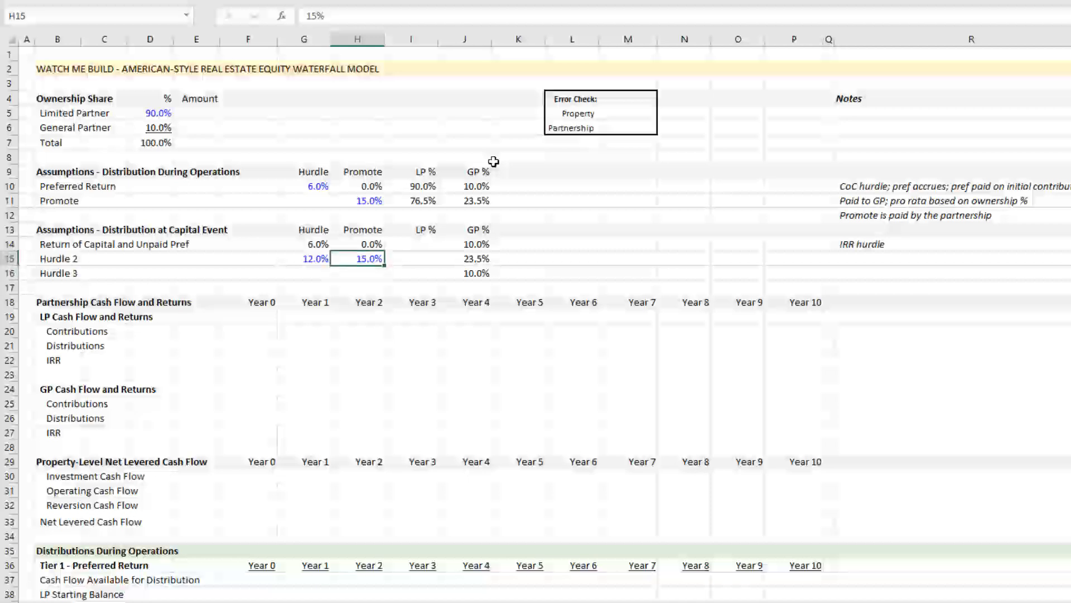
type("45")
key("Return")
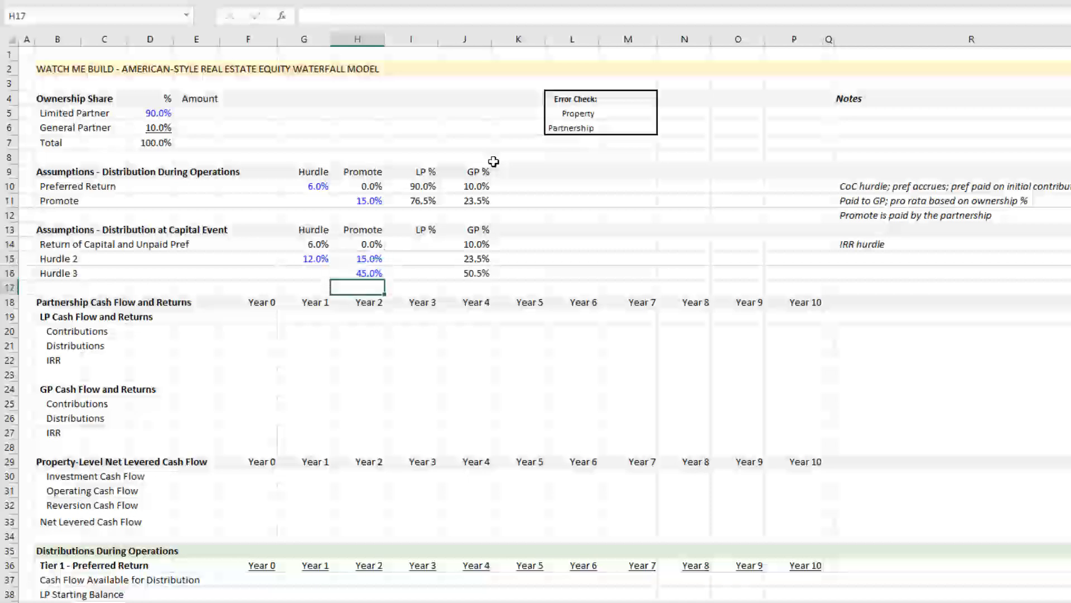
- Review the promote rates of Hurdle 2 and Hurdle 3 and the GP % of all three capital event rows
key("Up")
key("Up")
key("Left")
key("Right")
key("Down")
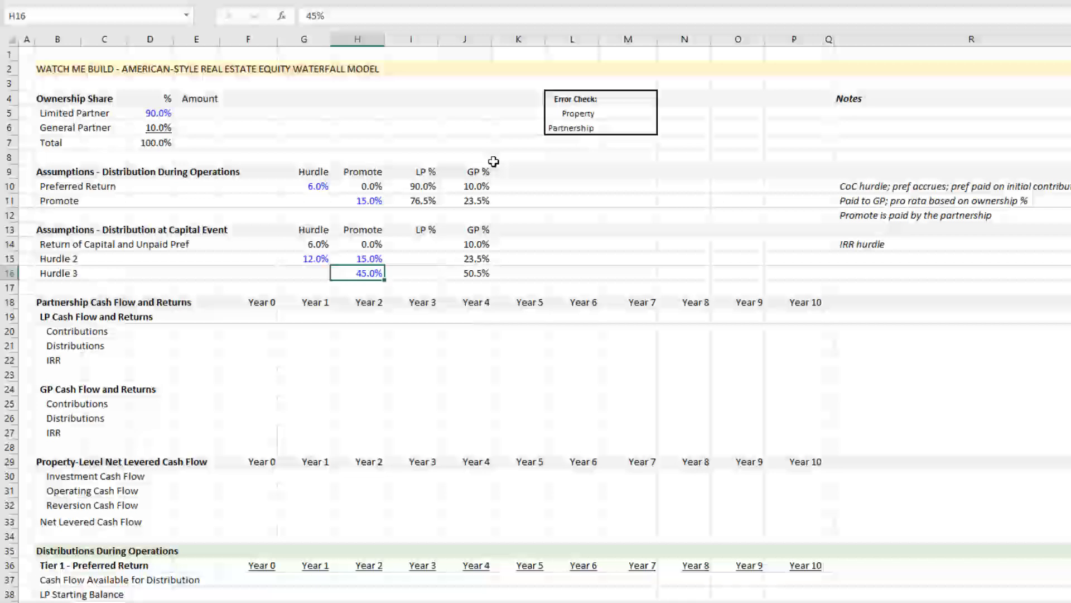
key("Right")
key("Right")
key("Up")
key("Up")
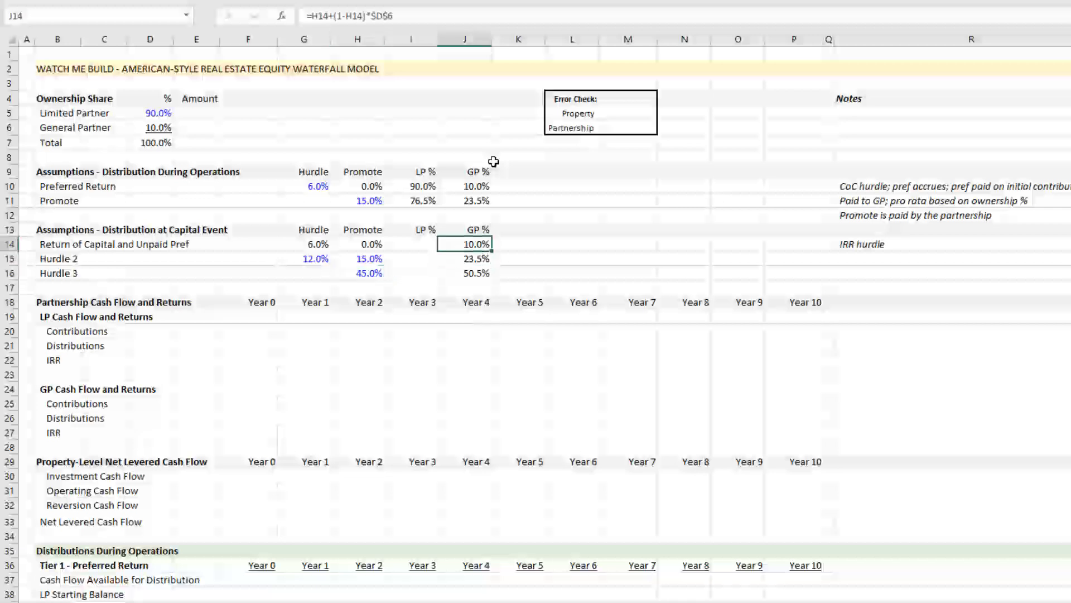
key("Down")
key("Down")
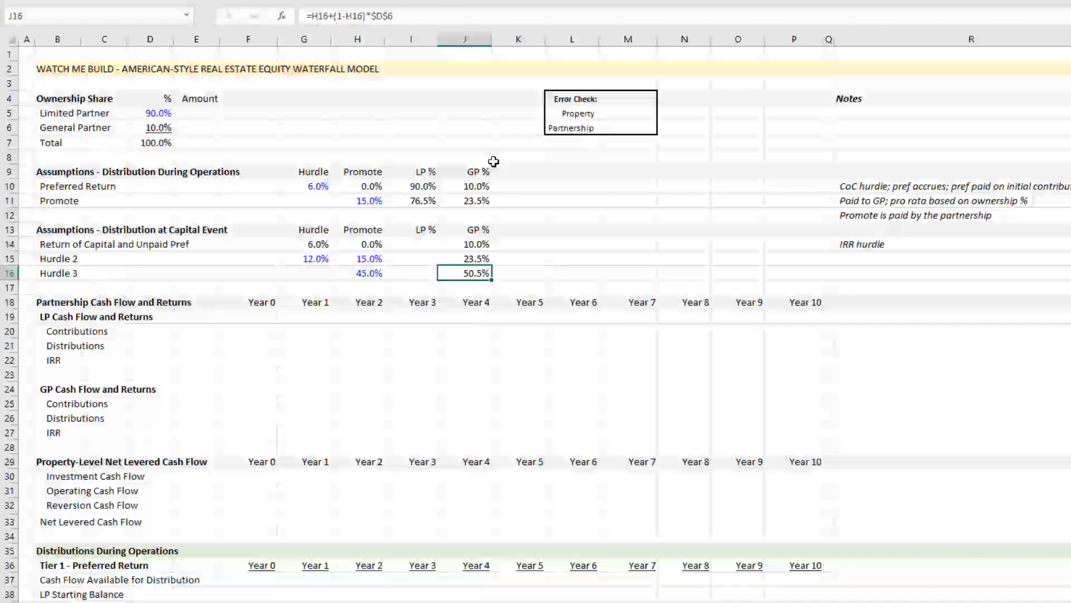
- Calculate the Return of Capital and Unpaid Pref LP % in I14 with =1-J14
key("Left")
key("Up")
key("Up")
type("=1-J14")
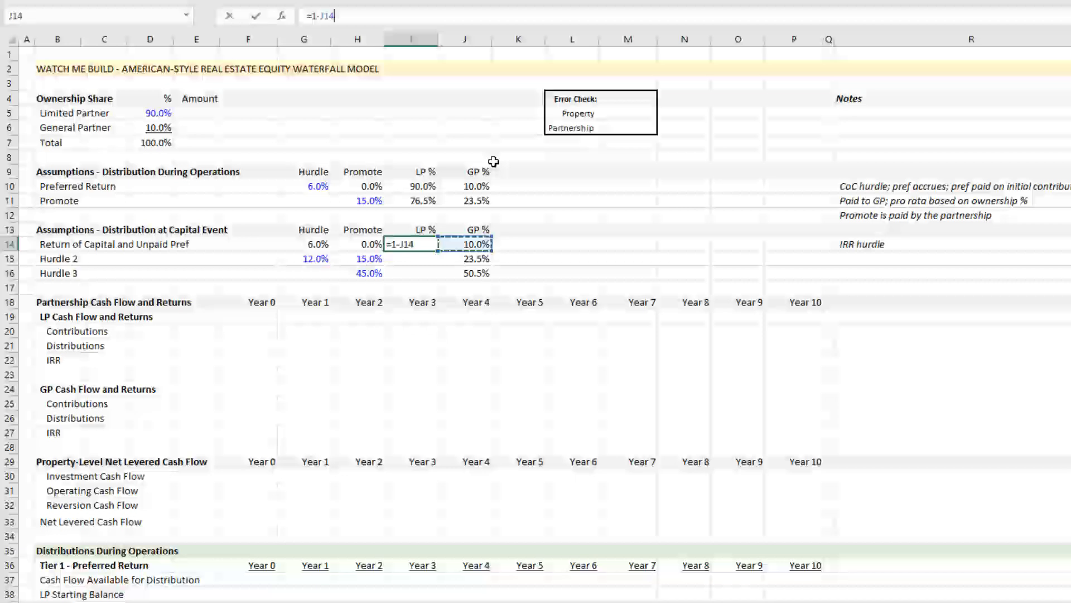
key("Return")
key("Up")
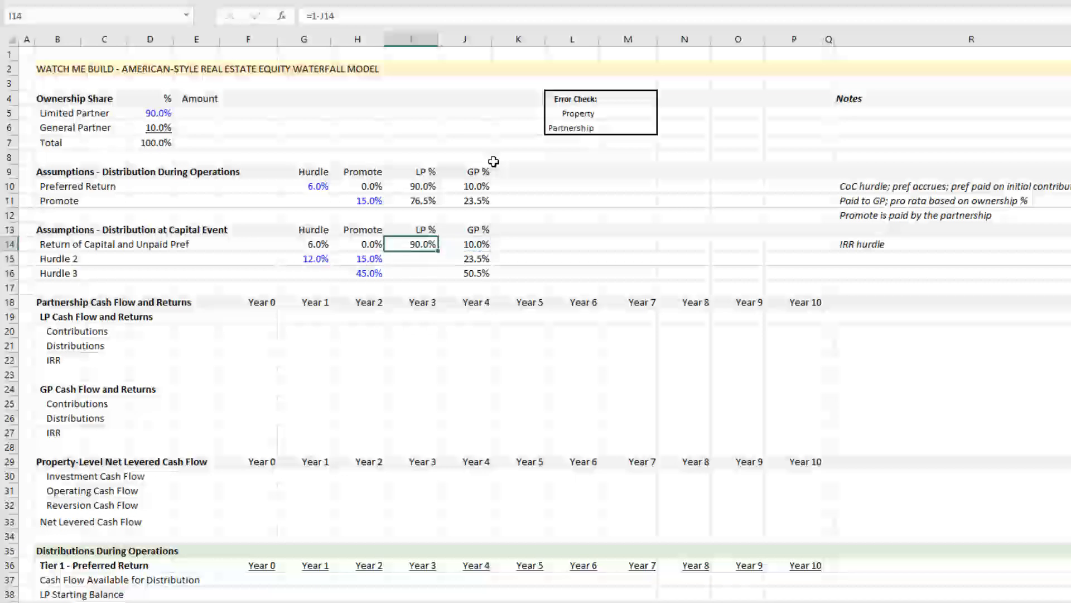
- Copy the LP % formula from I14 down to the Hurdle 2 and Hurdle 3 rows
key("shift+Down")
key("shift+Down")
key("ctrl+d")
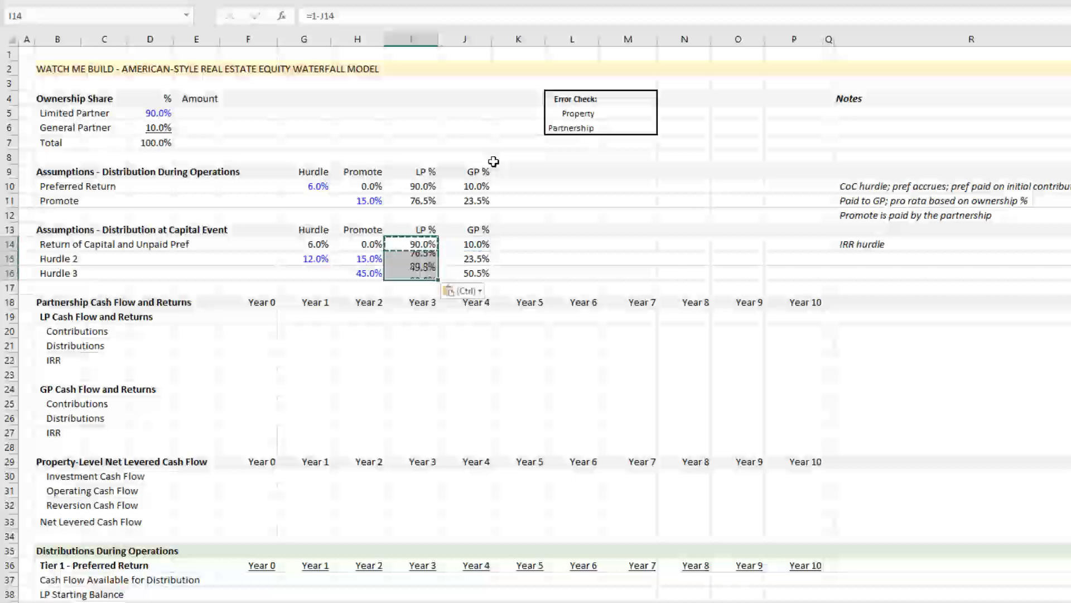
key("shift+Up")
key("shift+Up")
key("Up")
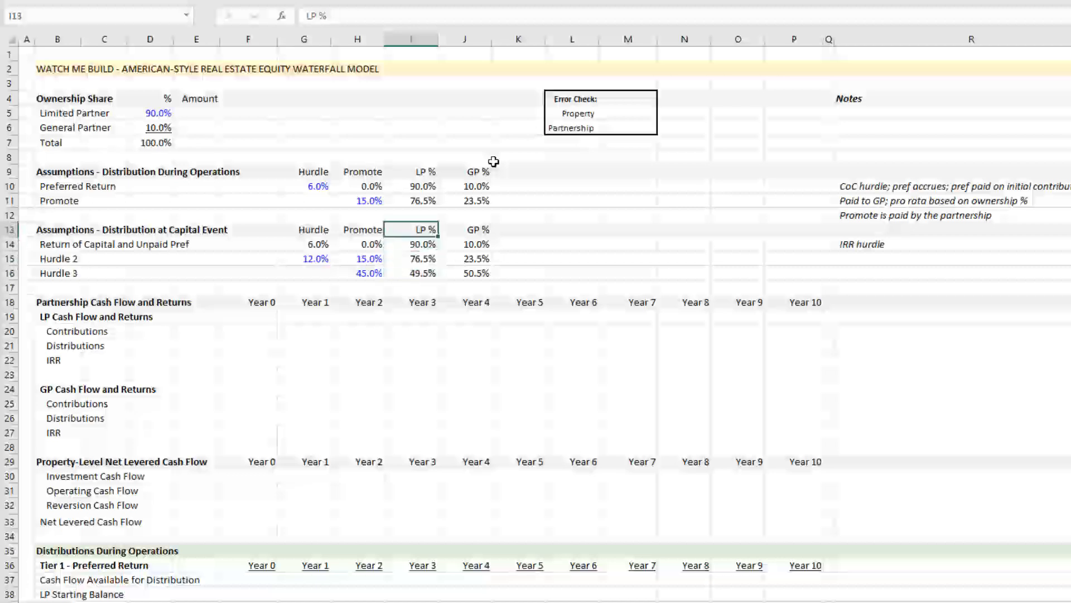
- Review the LP % formulas and the completed assumptions of the capital event distribution table
key("shift+Down")
key("shift+Down")
key("shift+Down")
key("Down")
key("Down")
key("Down")
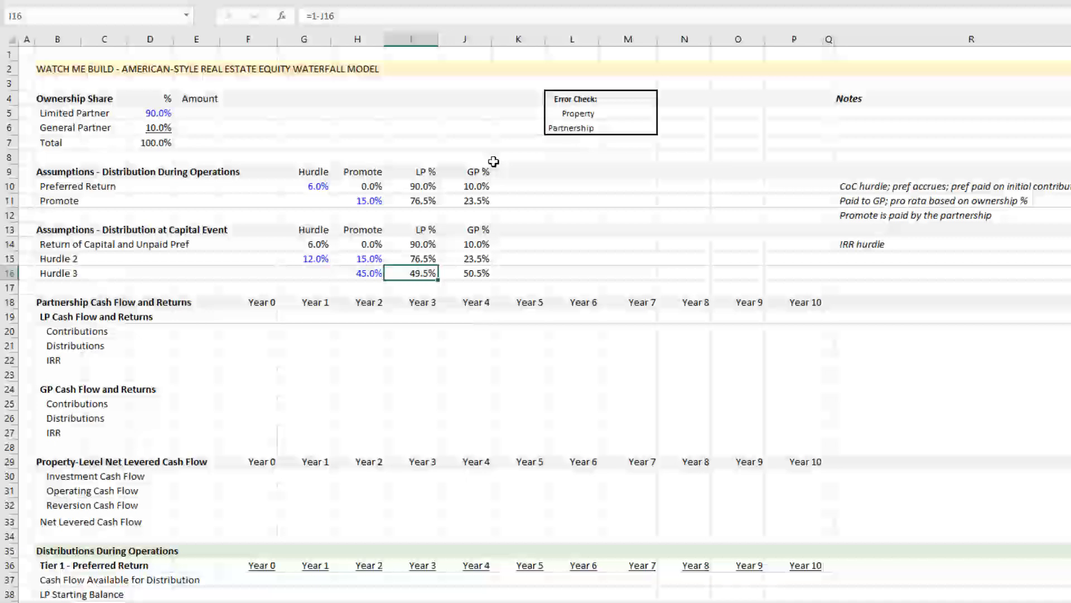
key("Down")
key("Down")
key("Left")
key("Up")
key("Up")
key("Left")
key("Left")
key("Left")
key("Up")
key("Up")
key("Up")
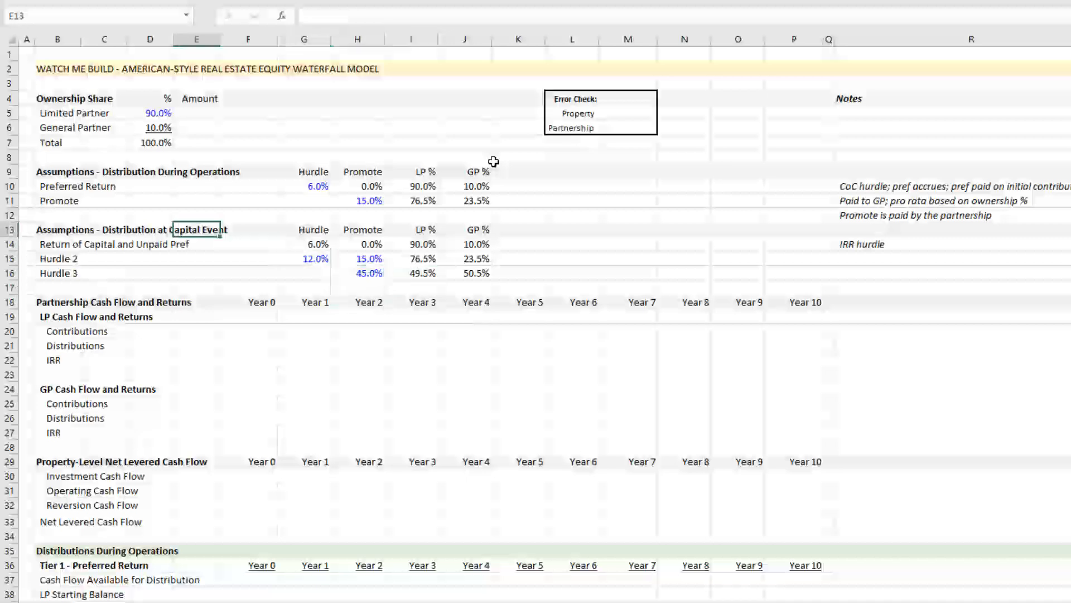
key("Down")
key("Down")
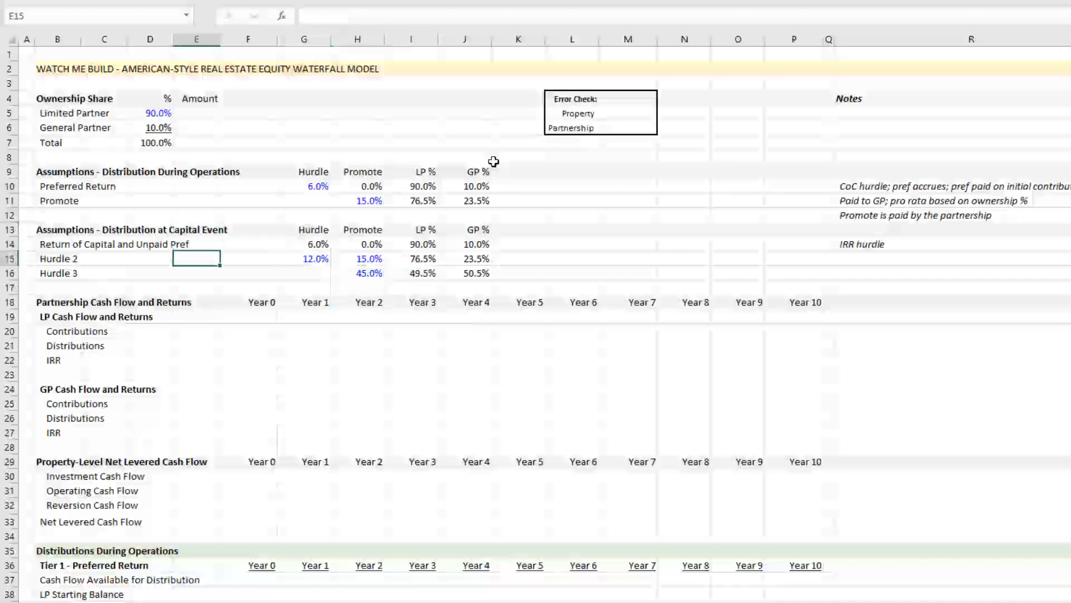
- Fill the investment, operating and reversion cash flow rows with 0 from Year 0 to Year 10 (F30:P32)
scroll(352, 258, "down", 3)
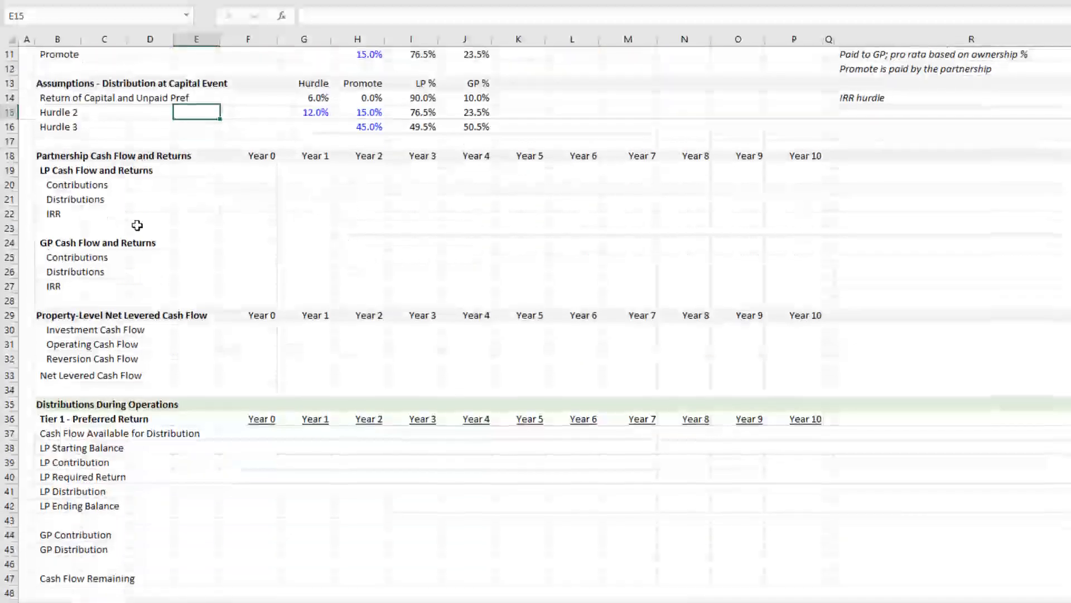
scroll(139, 206, "down", 2)
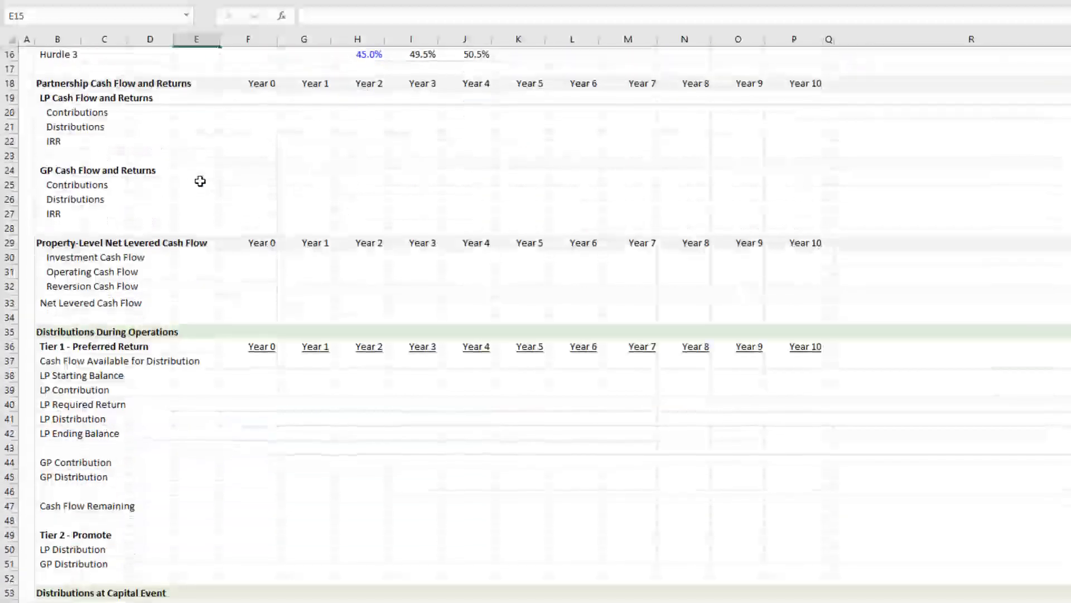
scroll(268, 174, "down", 3)
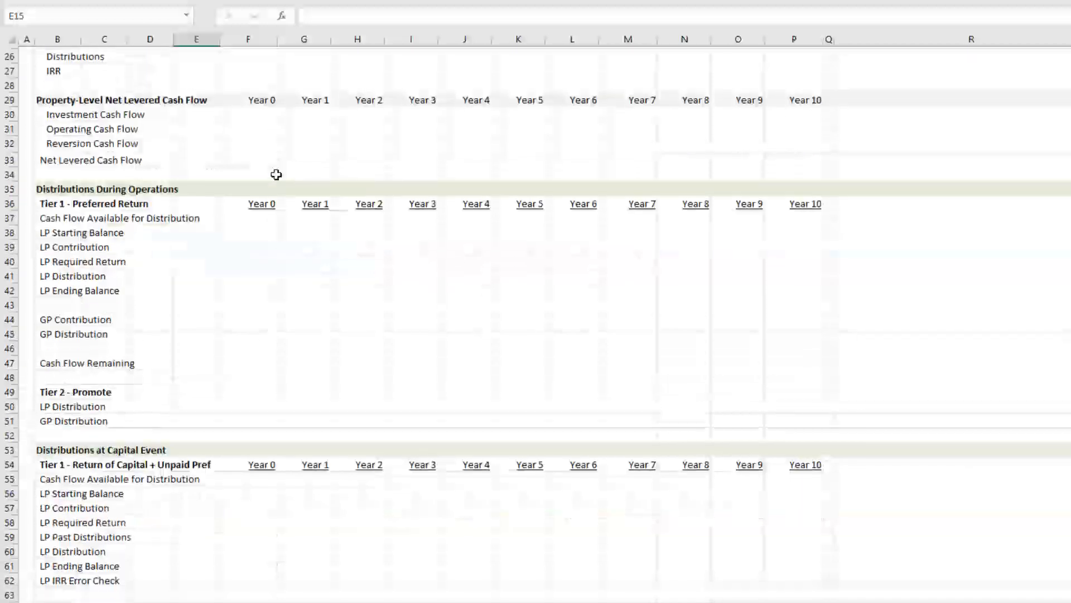
left_click(249, 114)
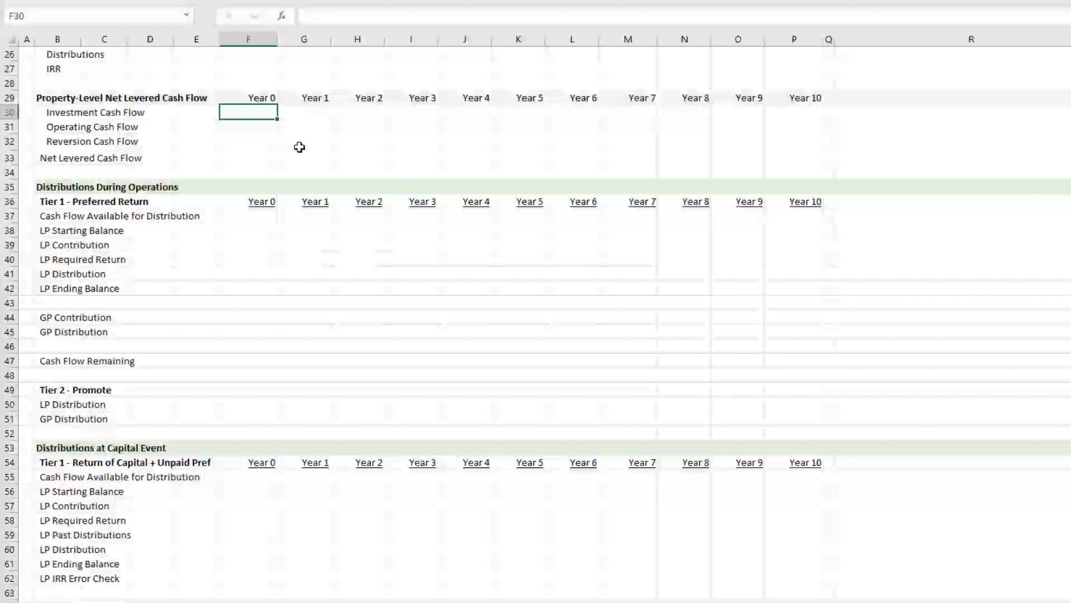
key("shift+Down")
key("shift+Down")
key("shift+Right")
key("shift+Right")
key("shift+Right")
key("shift+Right")
key("shift+Right")
key("shift+Right")
key("shift+Right")
key("shift+Right")
key("shift+Right")
key("shift+Right")
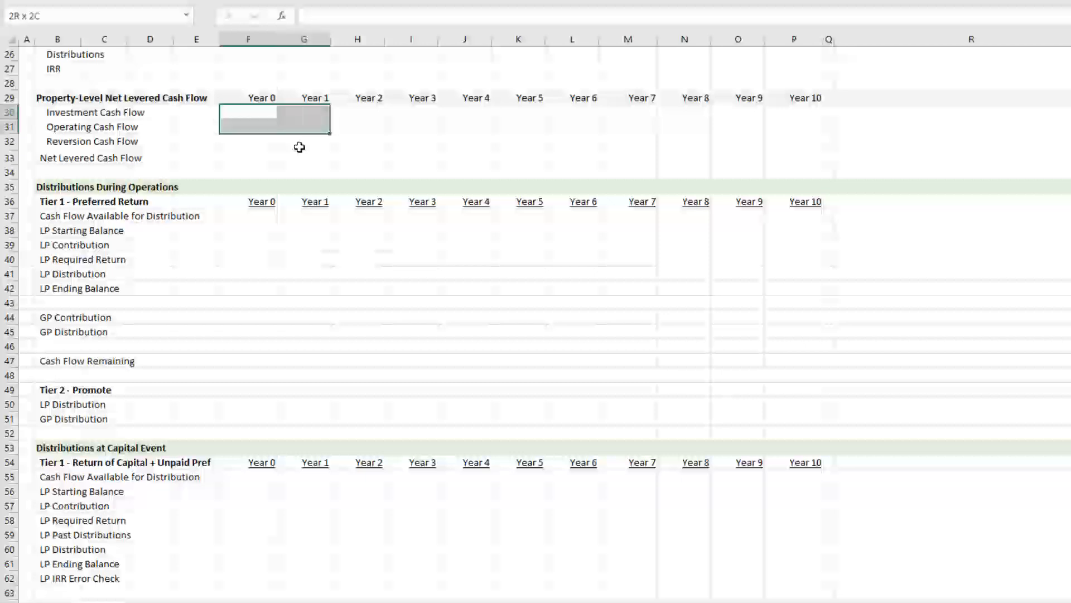
key("ctrl+v")
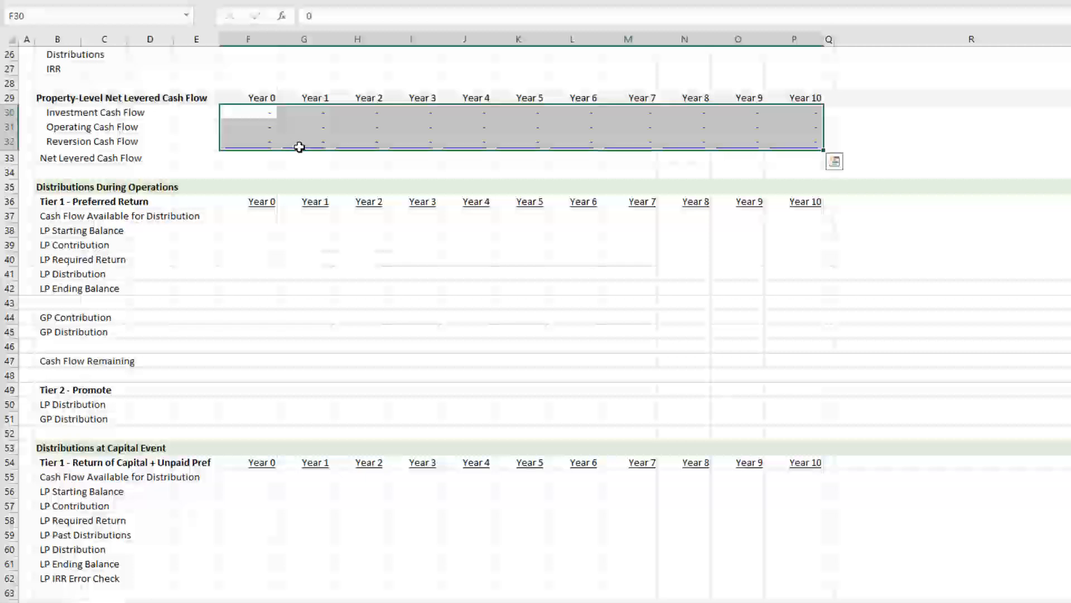
- Review the input cells of the three property-level cash flow rows across the Year 0 to Year 10 columns
key("Down")
key("Right")
key("Right")
key("Right")
key("Right")
key("Right")
key("Right")
key("Right")
key("Right")
key("Right")
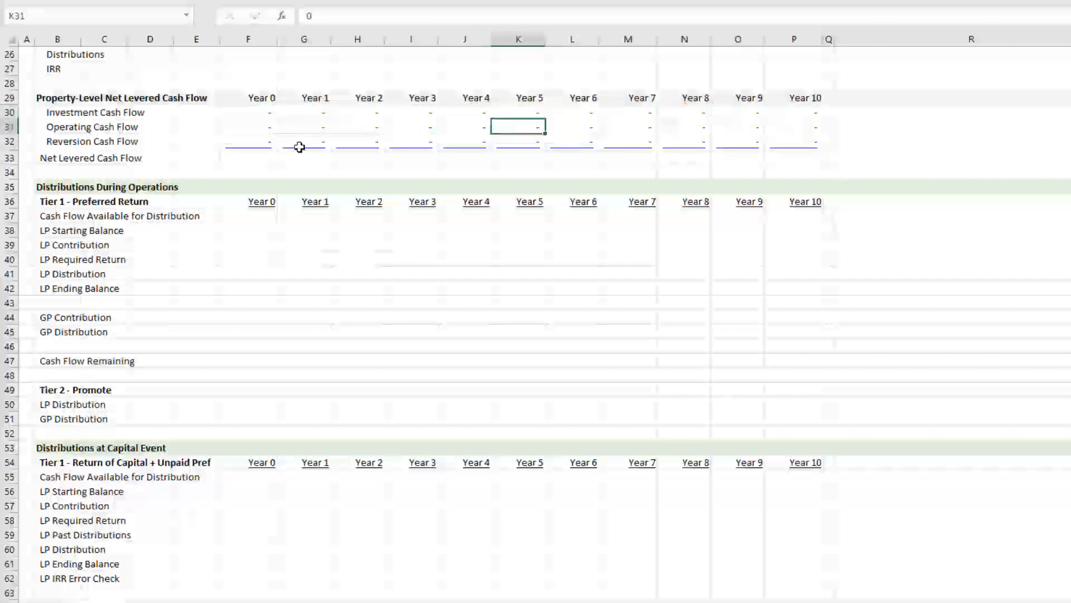
key("Up")
key("Left")
key("Left")
key("Left")
key("Left")
key("Left")
key("Left")
key("Left")
key("Left")
key("Left")
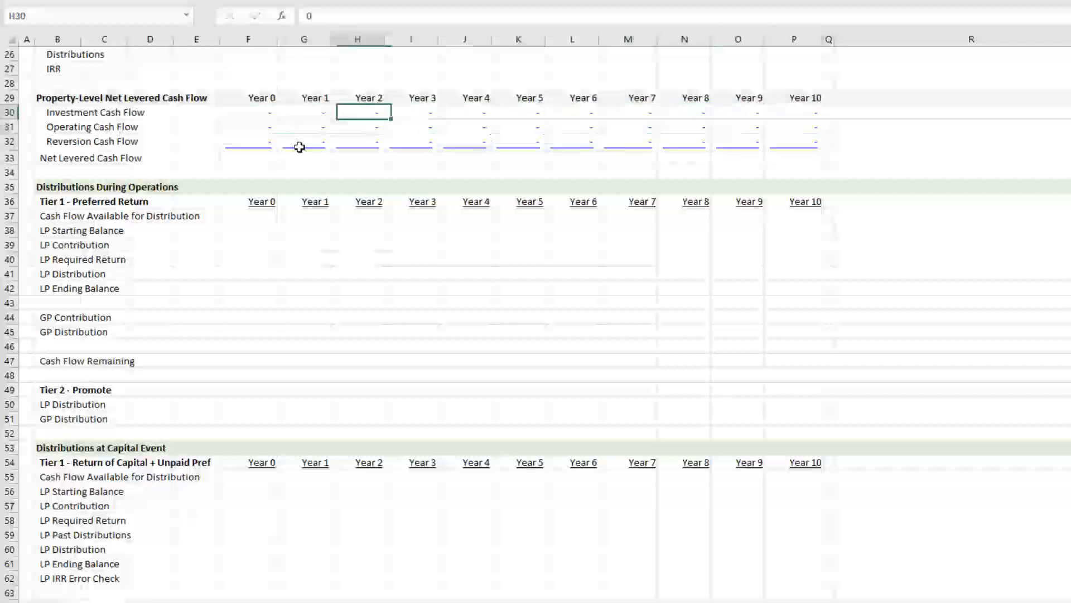
key("Down")
key("Down")
key("Right")
key("Up")
key("Left")
key("Up")
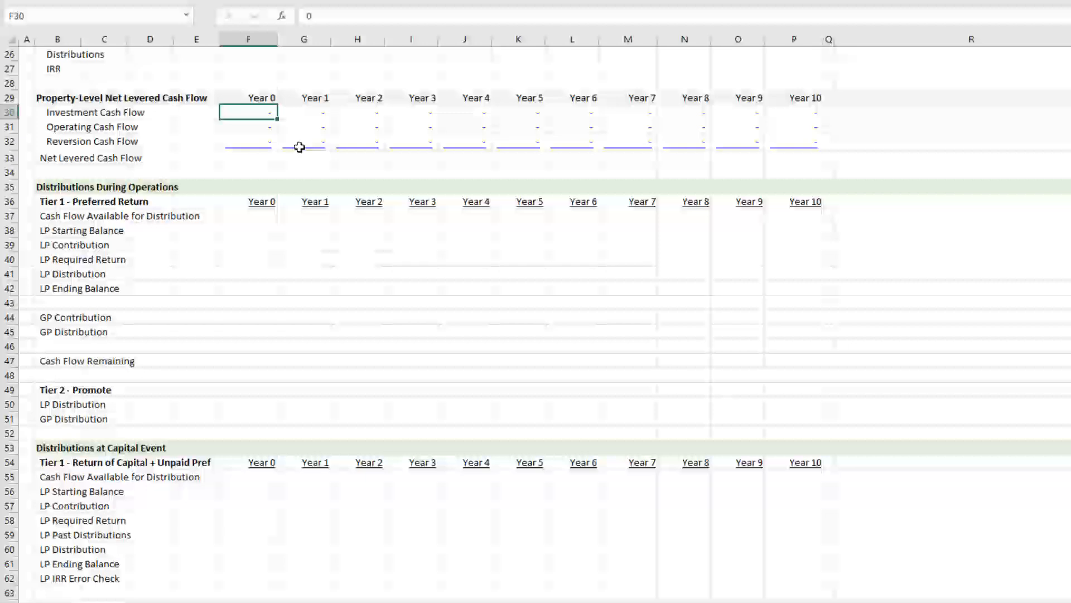
key("shift+Down")
key("shift+Down")
key("shift+Right")
key("shift+Right")
key("shift+Right")
key("Left")
key("Right")
key("Left")
key("Right")
key("Right")
key("Right")
key("Right")
key("Right")
- Enter 5000000 as the Year 0 investment cash flow in F30
key("Left")
key("Left")
key("Left")
key("Left")
type("5000000")
key("Return")
key("Up")
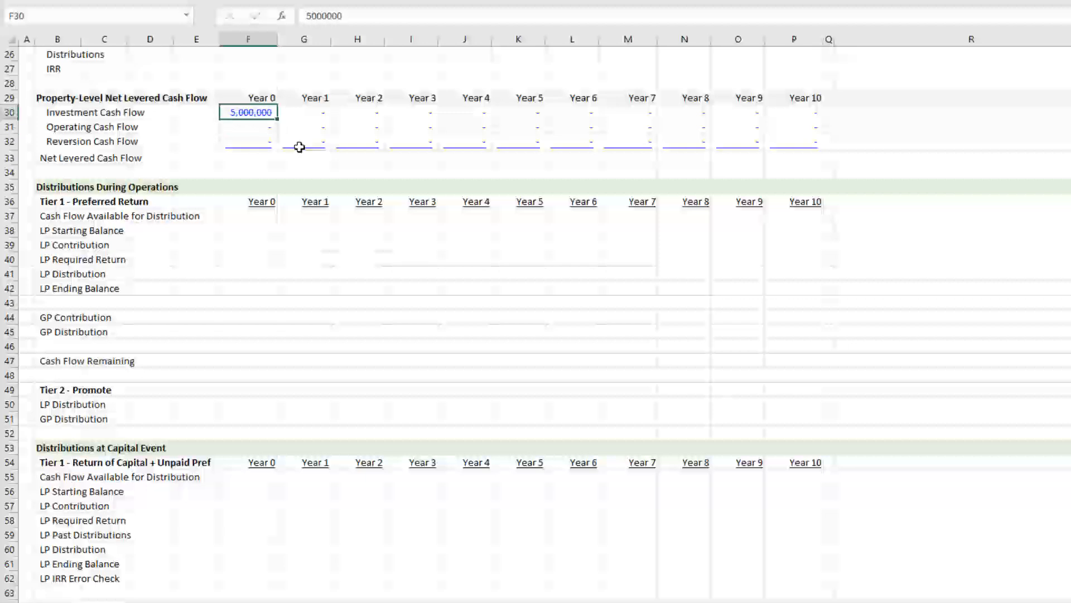
- Review the Investment Cash Flow row from Year 0 through the following years
key("Right")
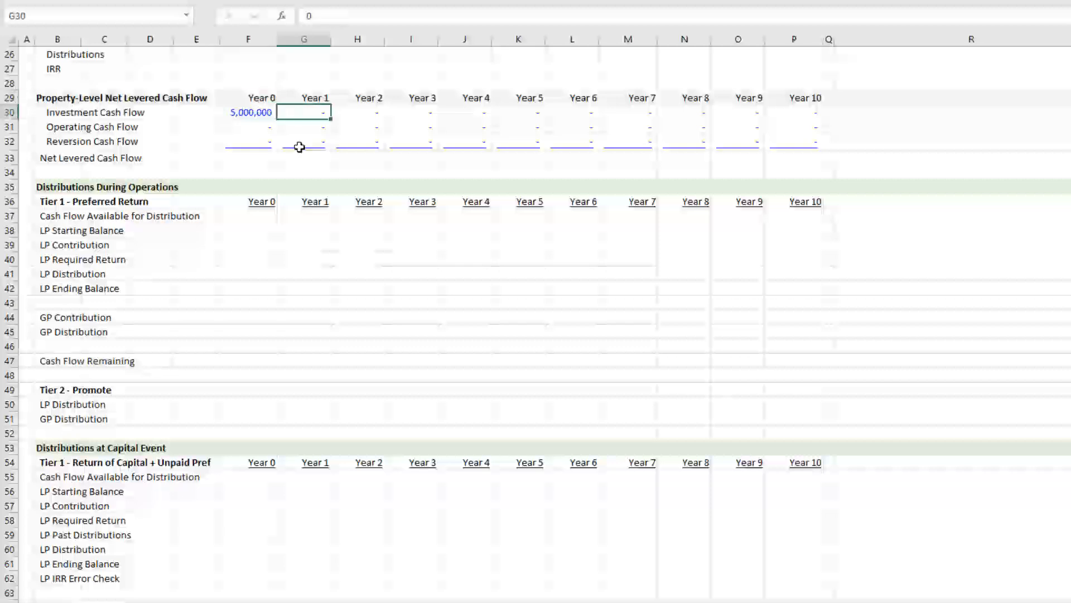
key("Left")
key("Right")
key("Right")
key("Right")
key("Right")
key("Right")
key("Right")
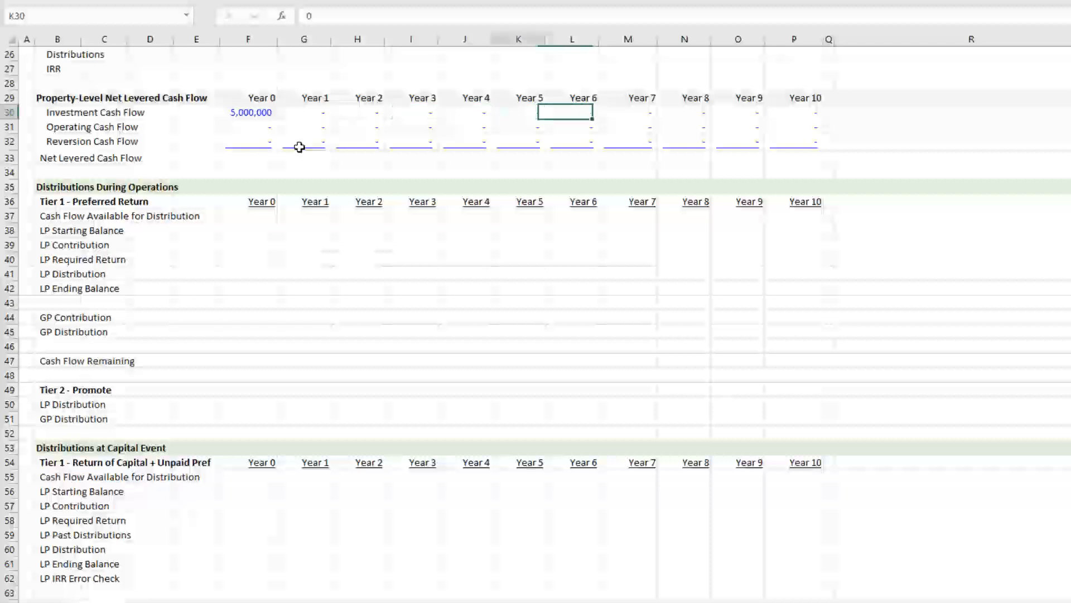
key("Left")
key("Left")
key("Left")
key("Left")
key("Left")
key("Left")
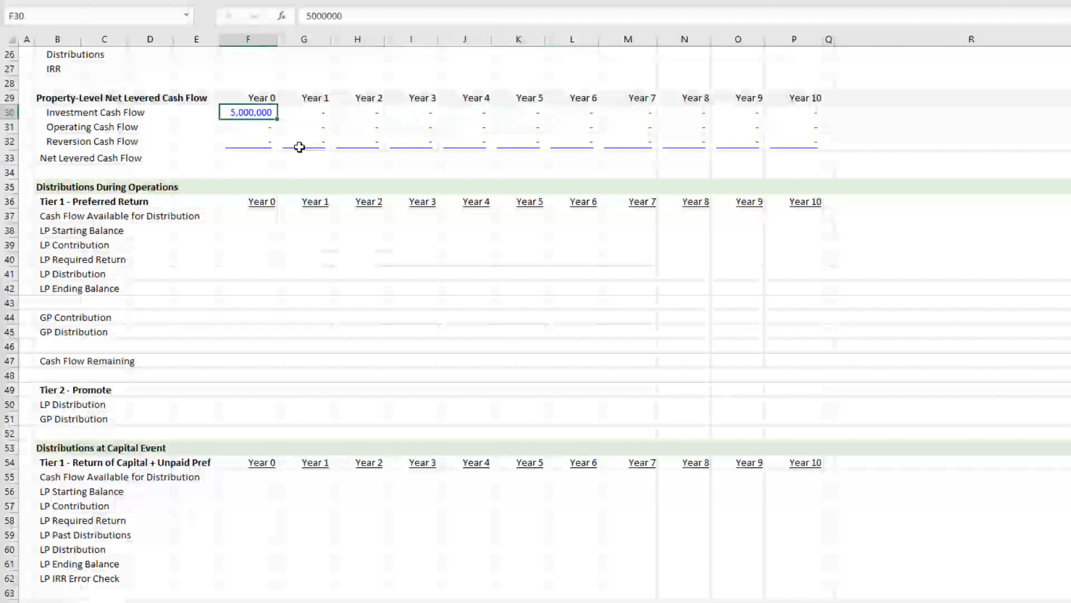
- Enter 250000 as the Year 1 operating cash flow in G31
key("Down")
key("Right")
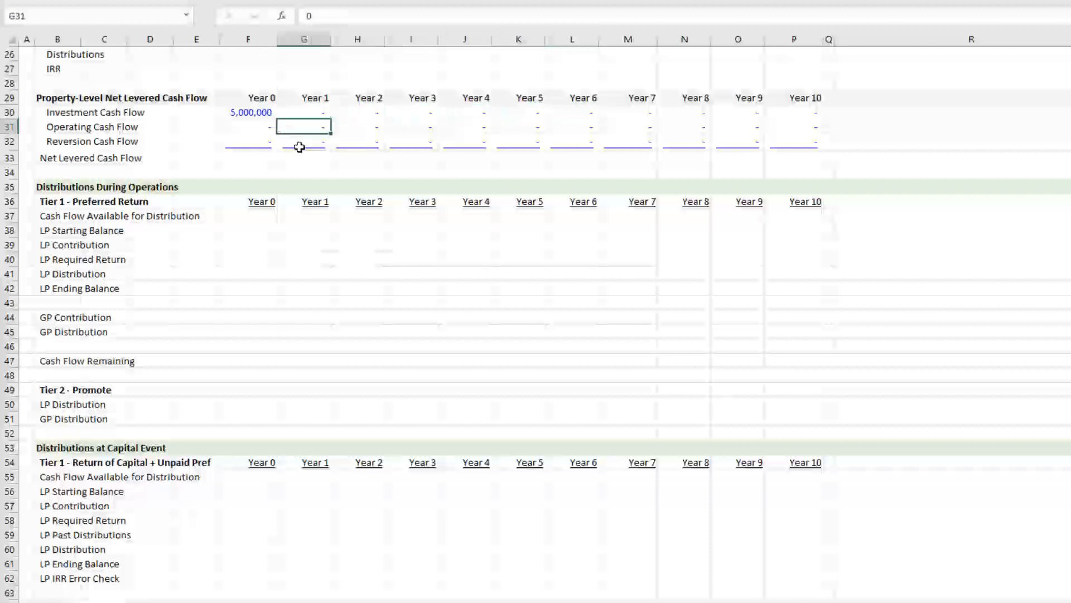
type("250000")
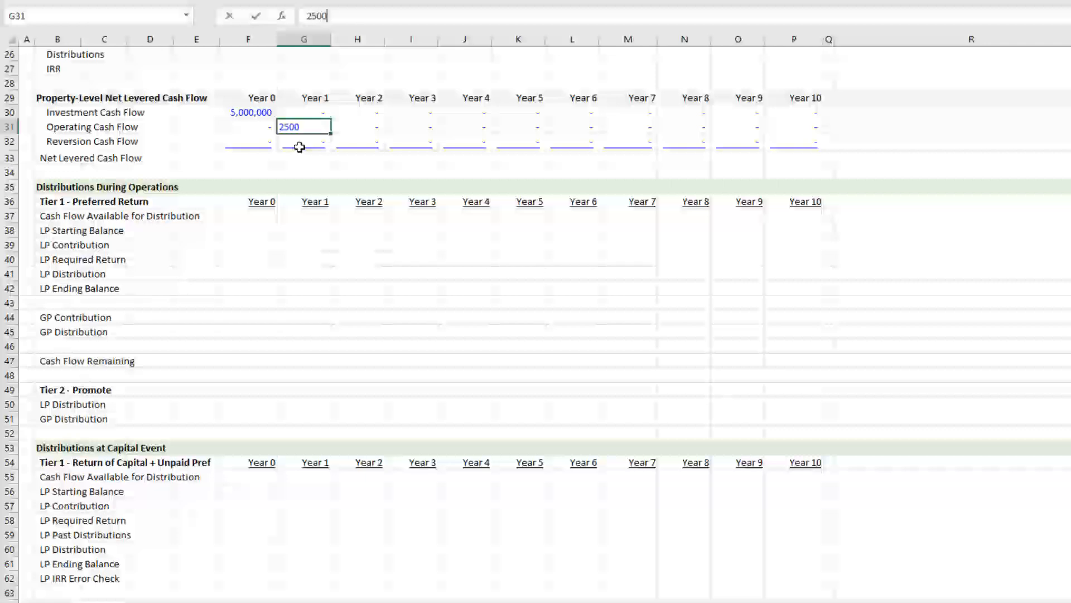
key("Return")
key("Up")
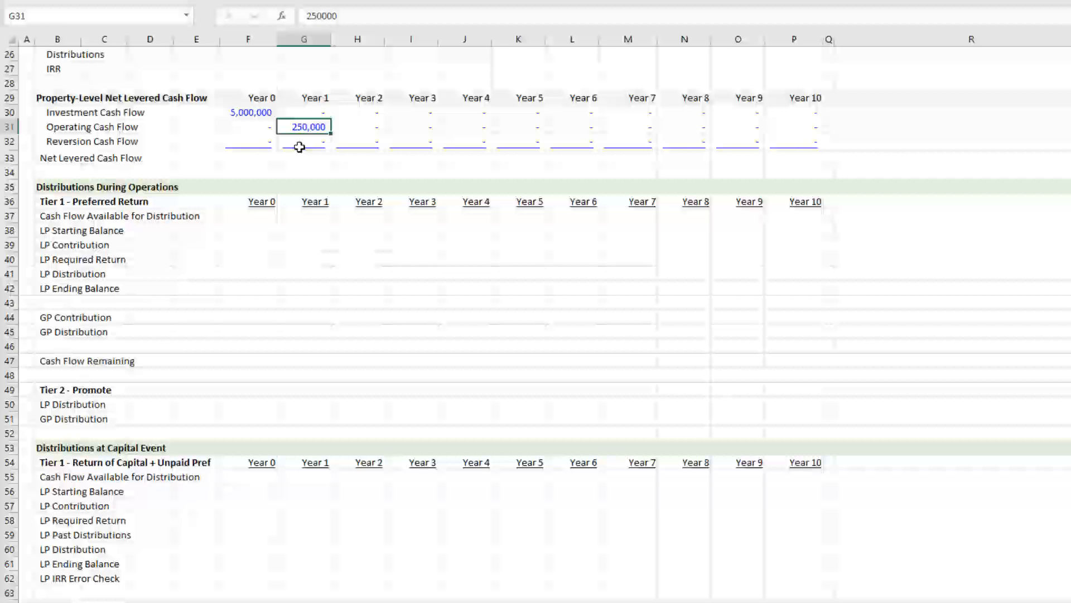
key("Left")
key("Left")
key("Left")
key("Left")
key("Right")
key("Right")
key("Right")
key("Right")
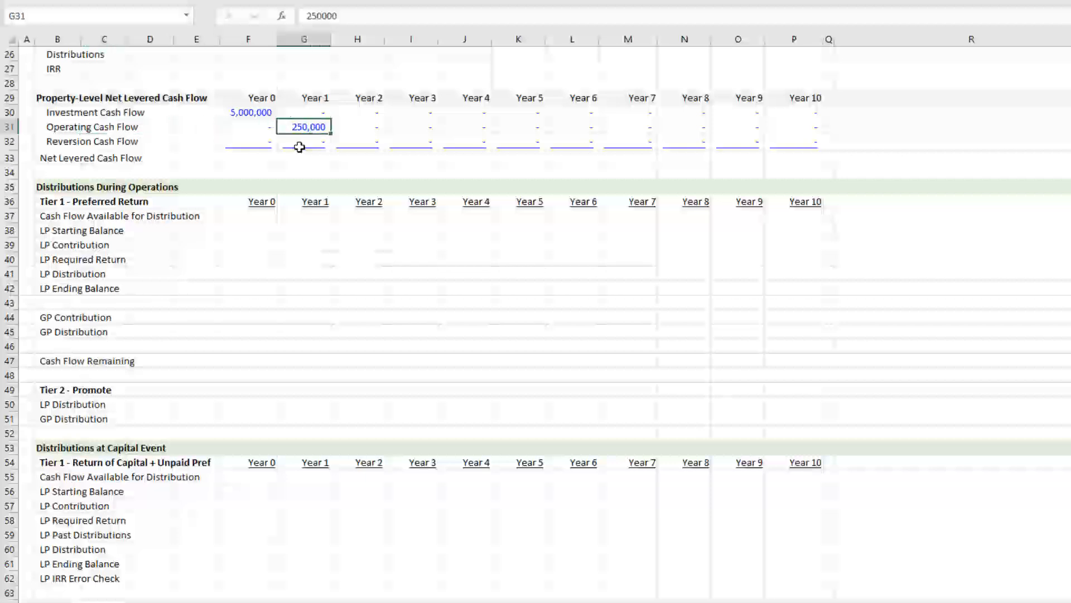
- Calculate the Year 2 operating cash flow in H31 as 2.5% growth over Year 1 with =G31*1.025
key("Right")
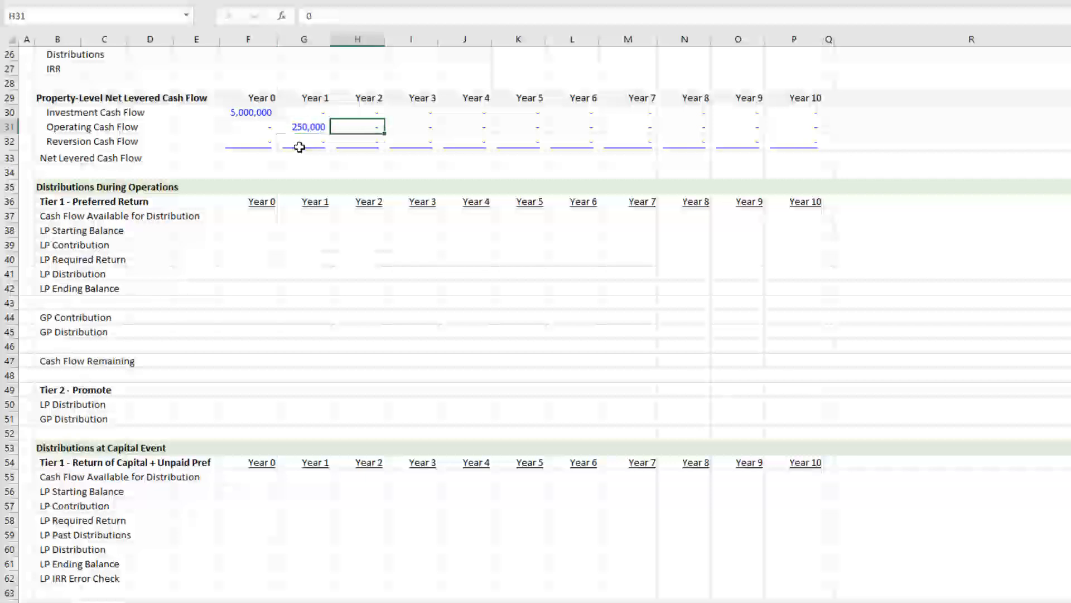
type("=")
key("Left")
type("*1.")
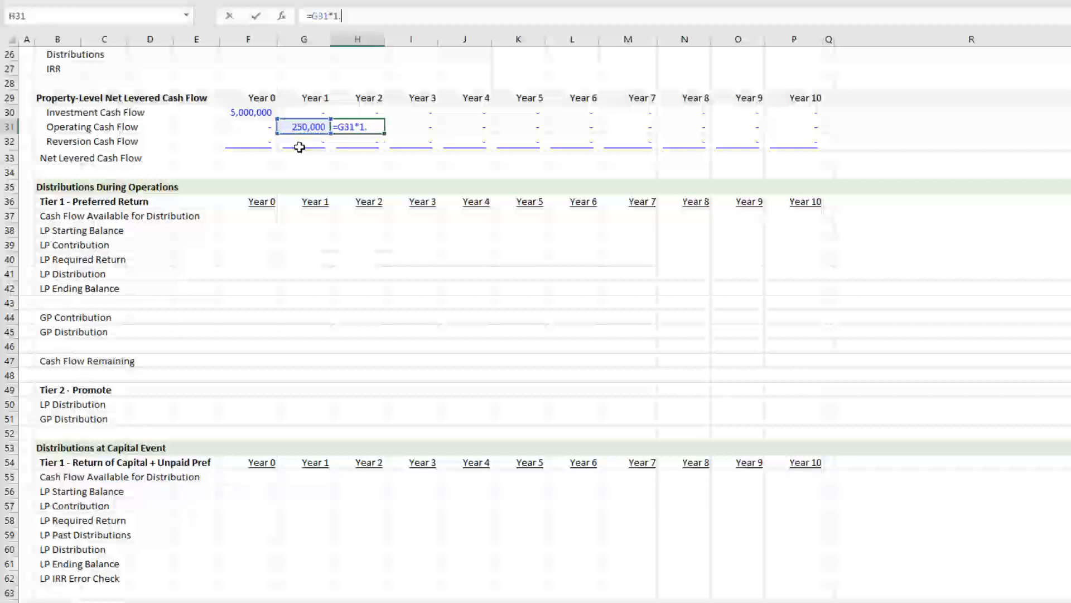
type("025")
key("Return")
key("Up")
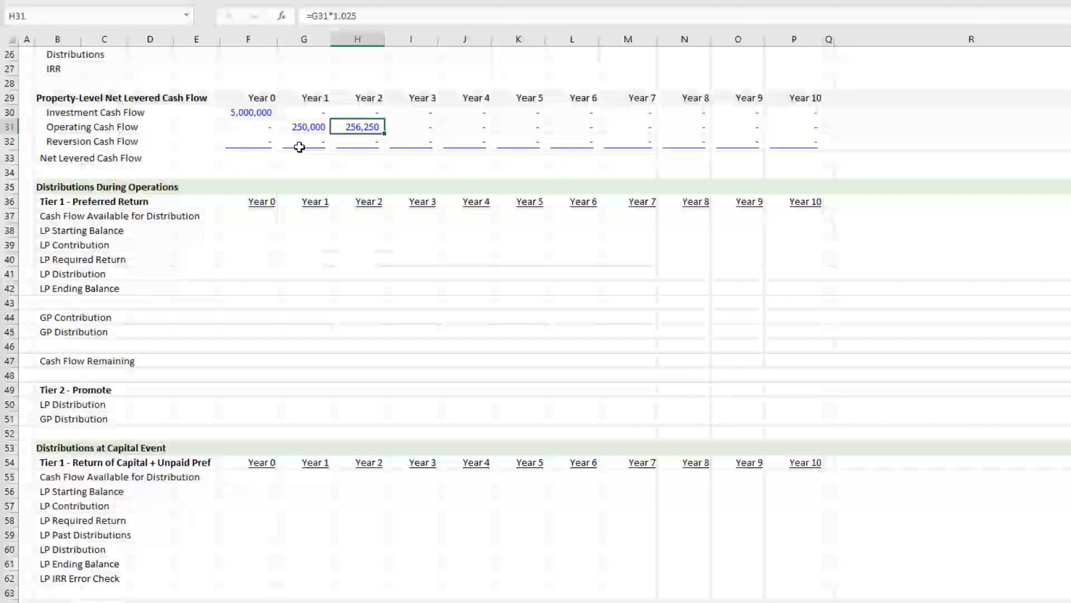
- Copy the growth formula from H31 across the Operating Cash Flow row through Year 10 (P31)
key("ctrl+c")
key("shift+Right")
key("shift+Right")
key("shift+Right")
key("shift+Right")
key("shift+Right")
key("shift+Right")
key("shift+Right")
key("shift+Right")
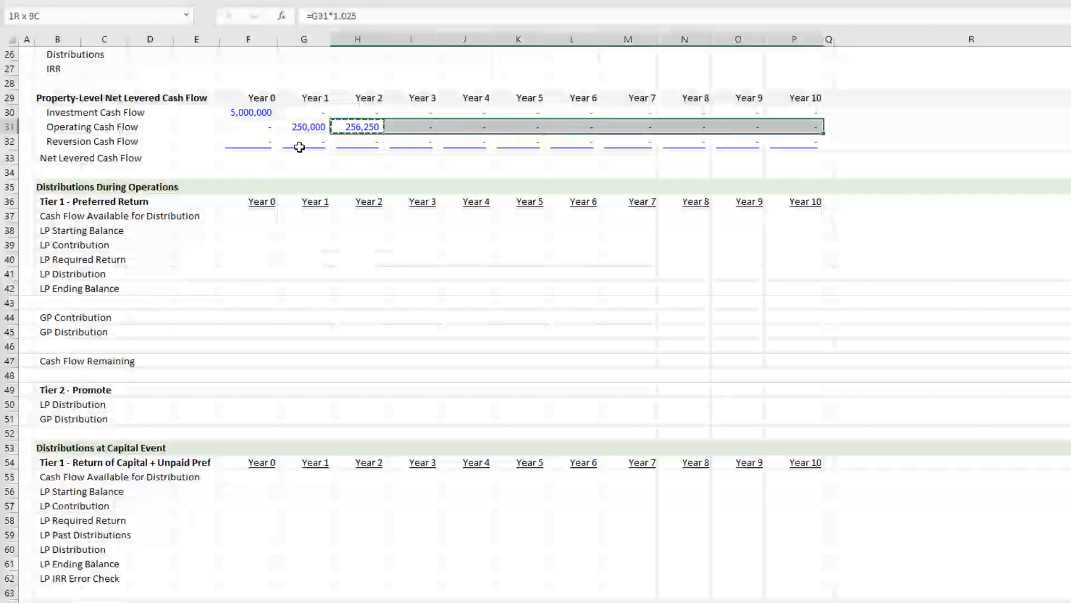
key("ctrl+v")
key("Escape")
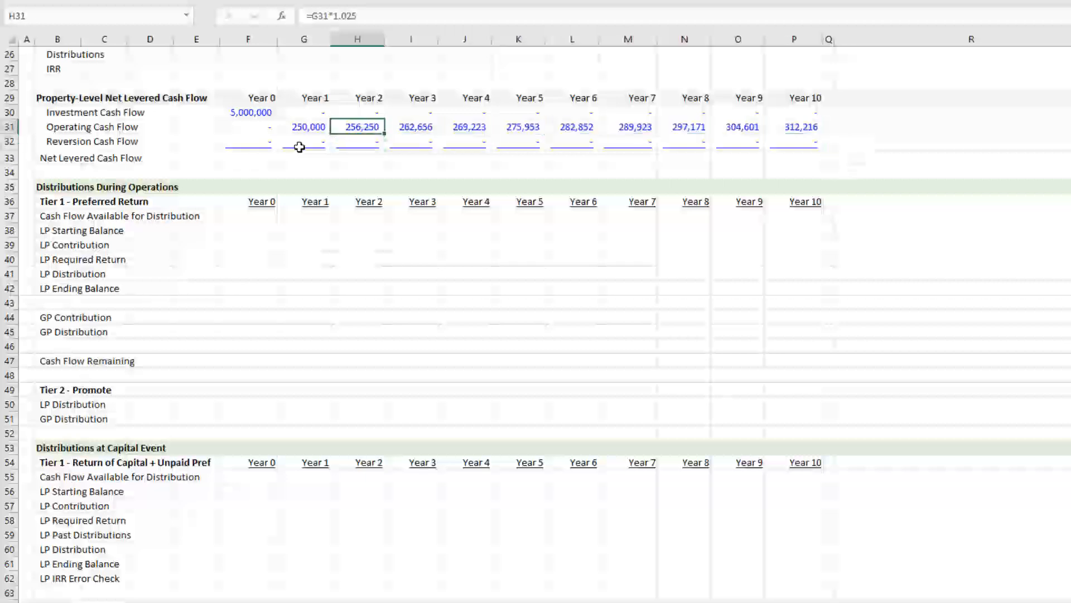
- Review the operating cash flow values and growth formulas from Year 1 to Year 10
key("Left")
key("Left")
key("Right")
key("Right")
key("Right")
key("Right")
key("Right")
key("Right")
key("Right")
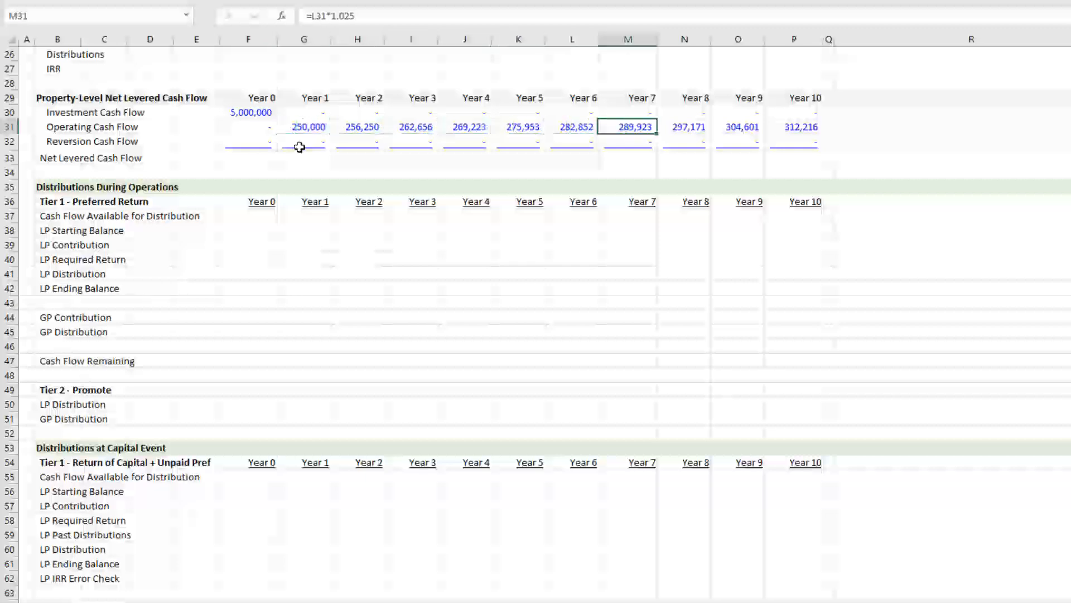
key("Right")
key("Right")
key("Right")
key("Left")
key("Left")
key("Left")
key("Left")
key("Left")
key("Left")
key("Left")
key("Left")
key("Left")
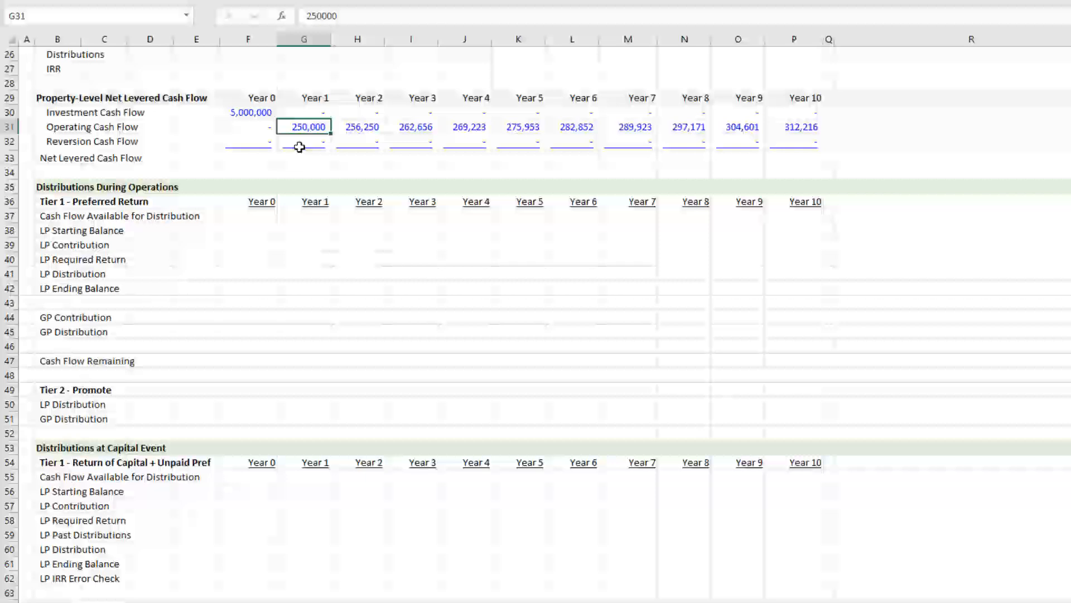
- Check the growth formulas in the Operating Cash Flow row across the later years
key("Left")
key("Right")
key("Right")
key("Right")
key("Right")
key("Right")
key("Right")
key("Right")
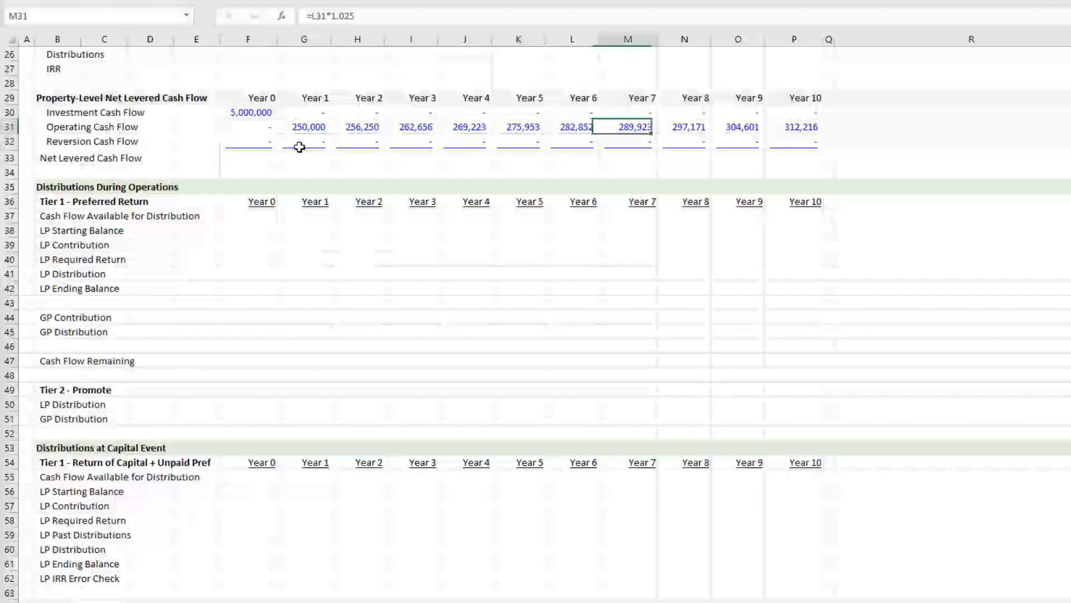
key("Right")
key("Left")
key("Left")
key("Left")
key("Left")
key("Left")
- Enter 20000000 as the Year 10 reversion cash flow in P32
key("Down")
key("Right")
key("Right")
key("Right")
key("Right")
key("Right")
key("Right")
key("Right")
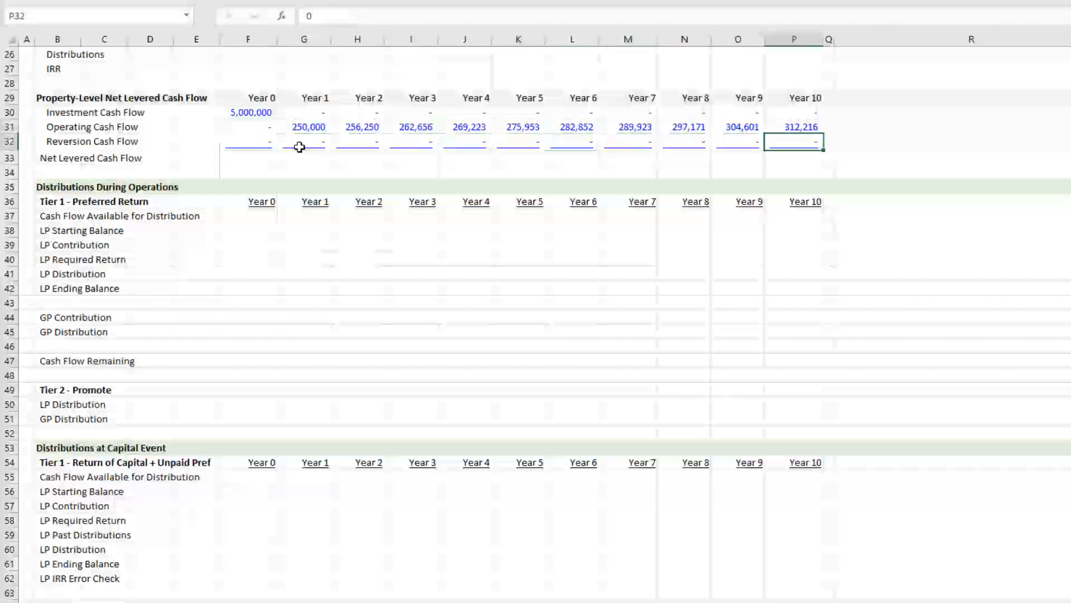
key("Left")
key("Right")
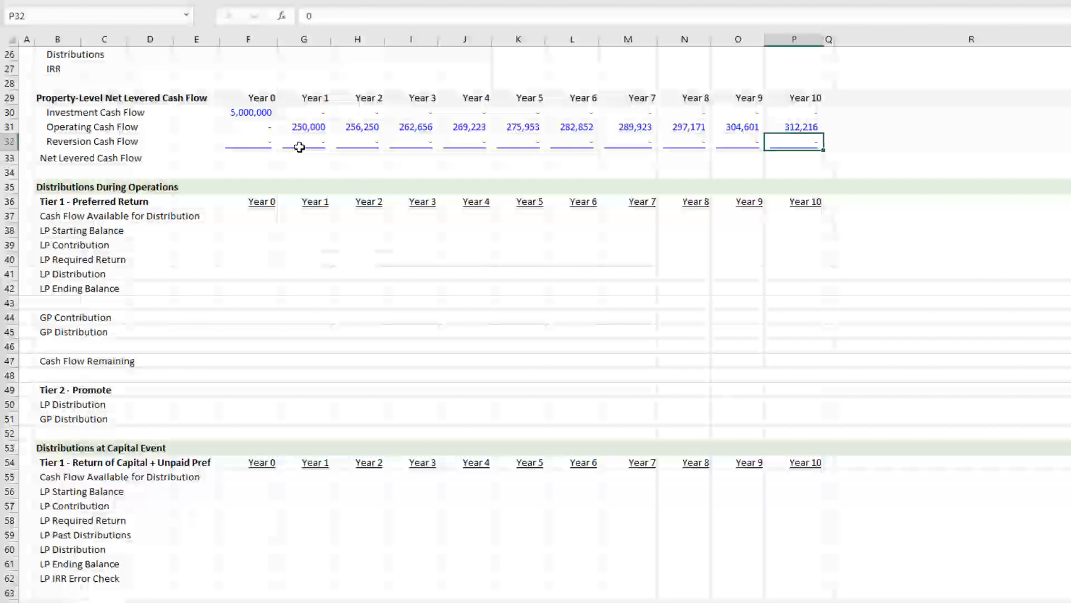
type("200000000")
key("Return")
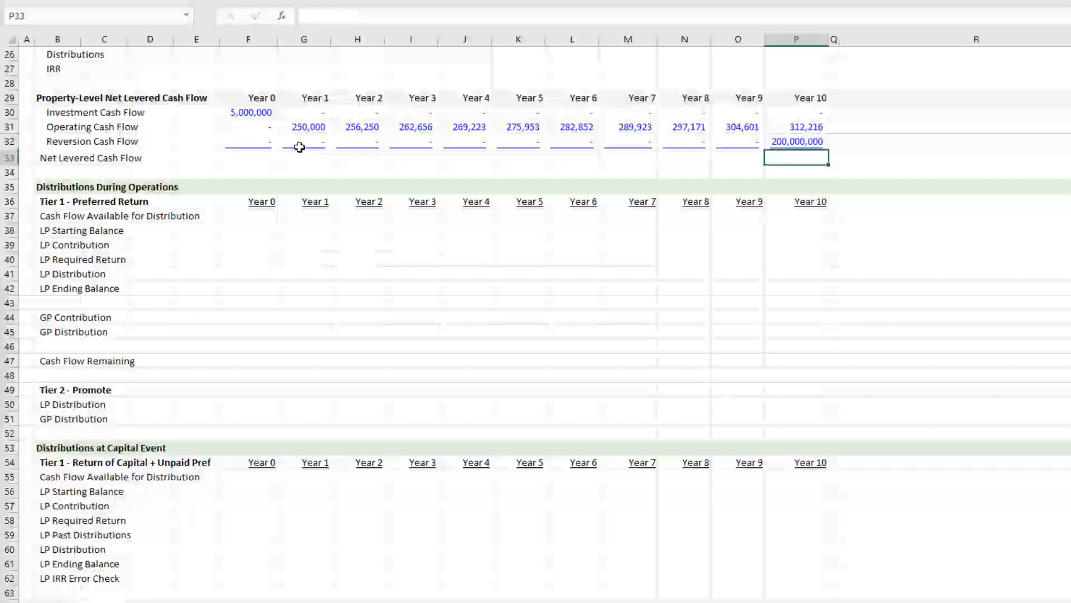
key("Up")
key("F2")
key("BackSpace")
key("Return")
key("Up")
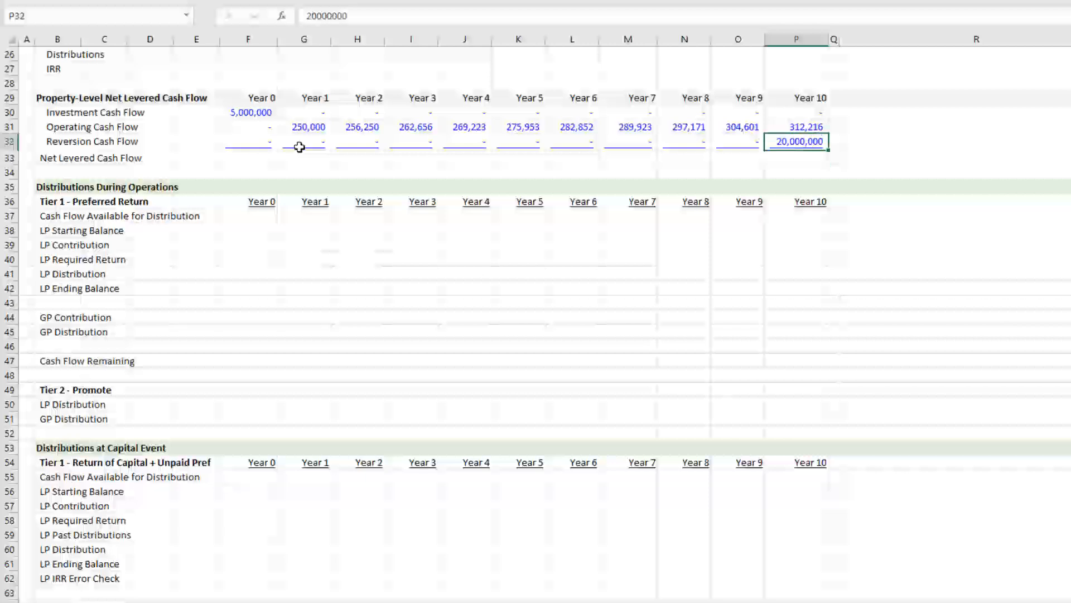
- Autofit the width of column P to its Year 10 reversion value
key("ctrl+space")
key("alt+h")
key("o")
key("i")
key("Down")
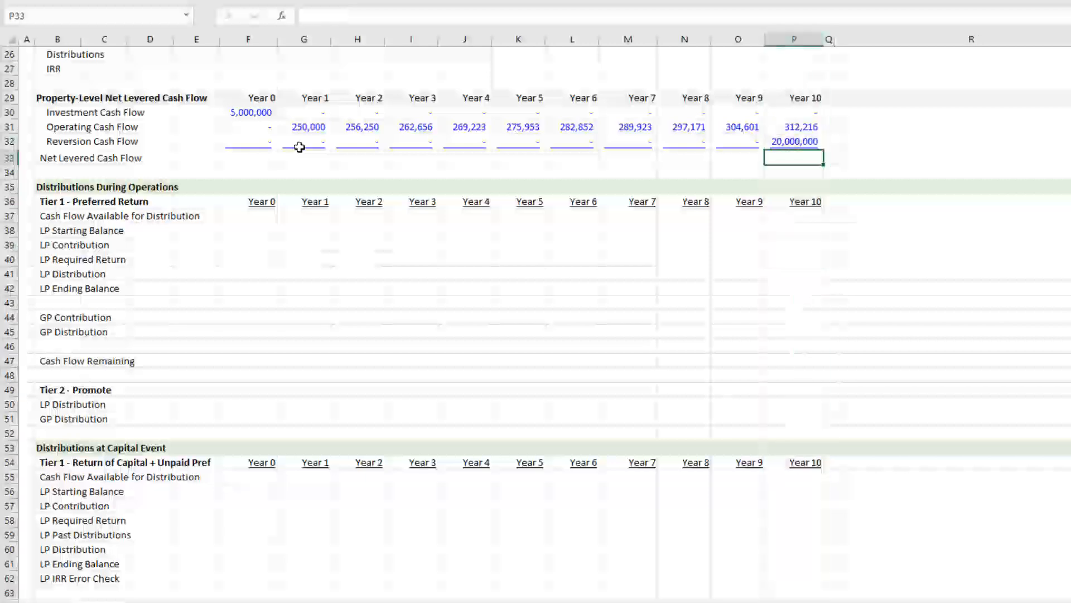
key("Up")
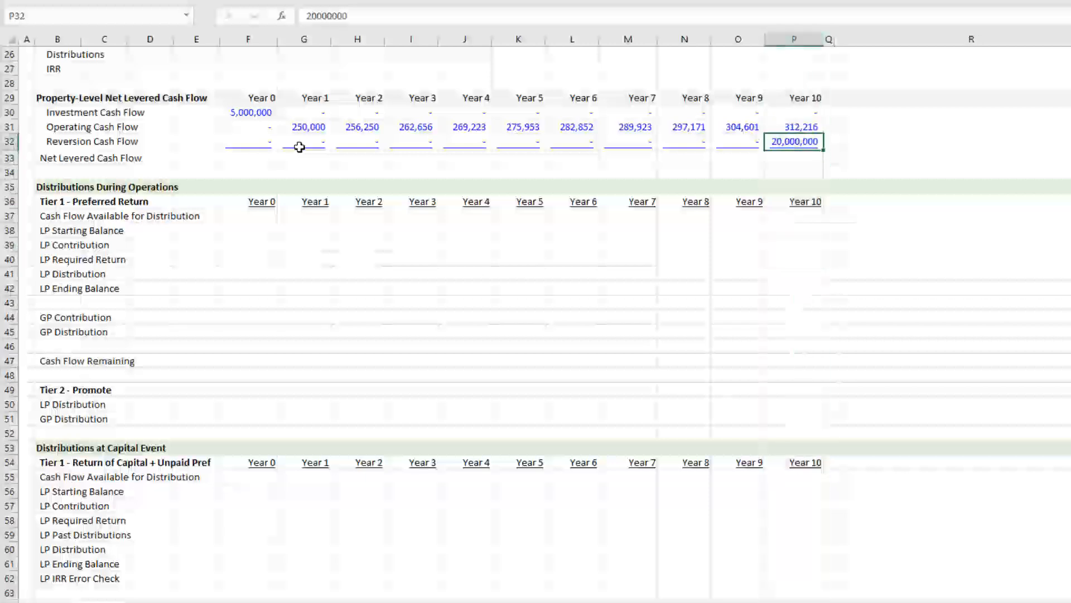
key("Left")
key("Right")
key("Left")
key("Right")
- Calculate the Year 0 net levered cash flow in F33 with =-F30+F31+F32
key("Down")
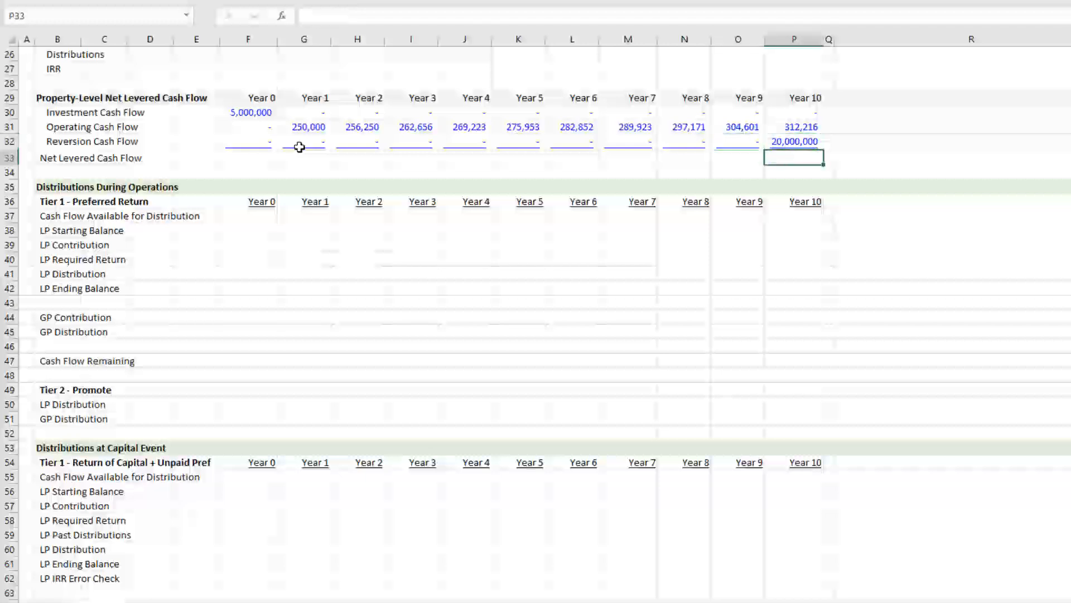
key("Left")
key("Left")
key("Left")
key("Left")
key("Left")
key("Left")
key("Left")
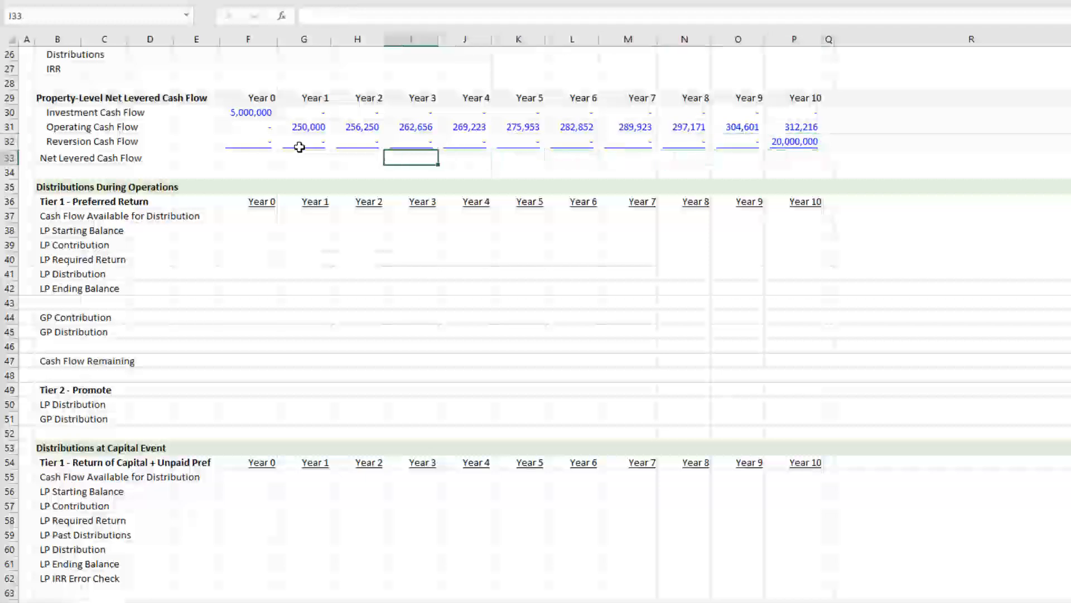
key("Left")
key("Left")
key("Left")
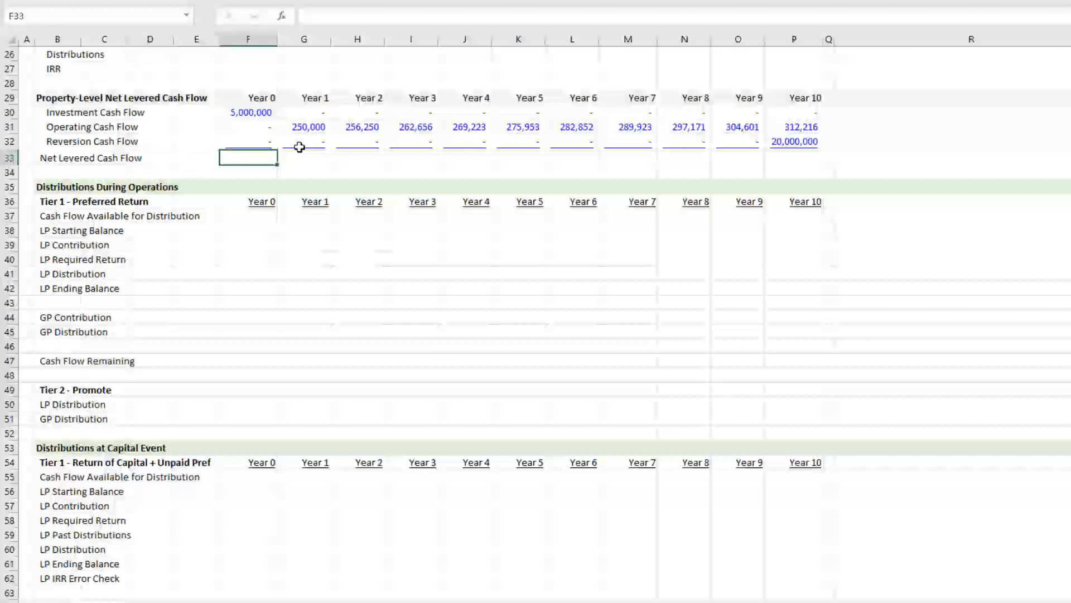
type("=-")
key("Up")
key("Up")
key("Up")
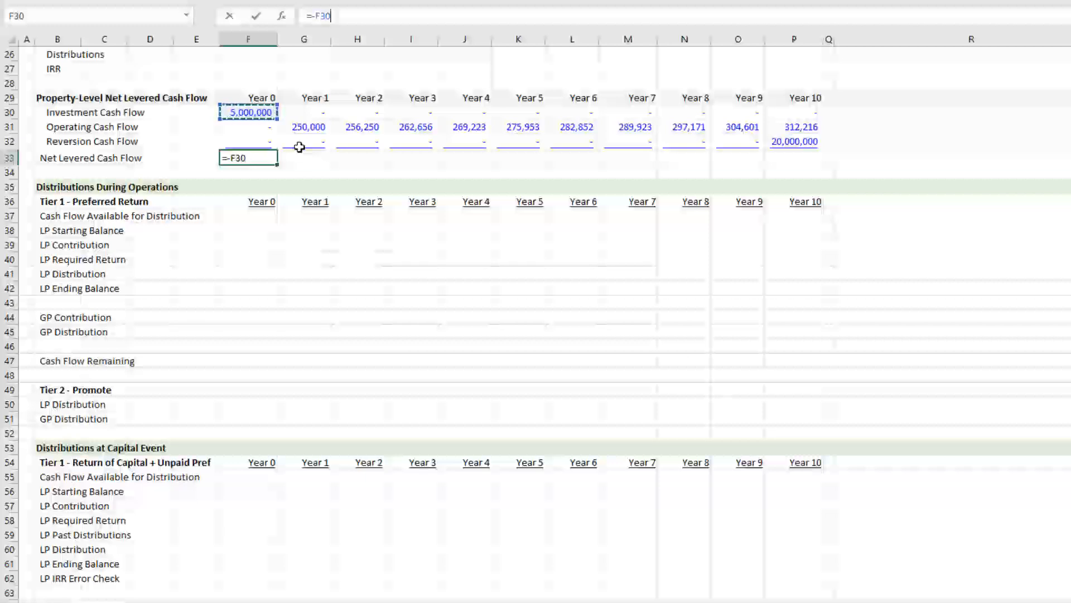
type("+")
key("Up")
key("Up")
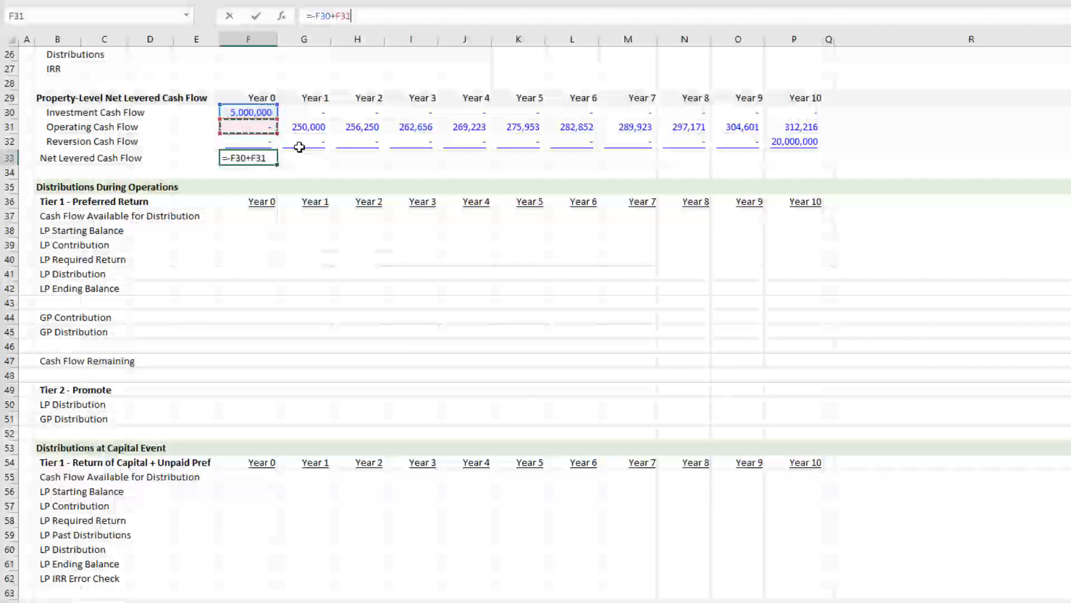
type("+")
key("Up")
key("ctrl+Return")
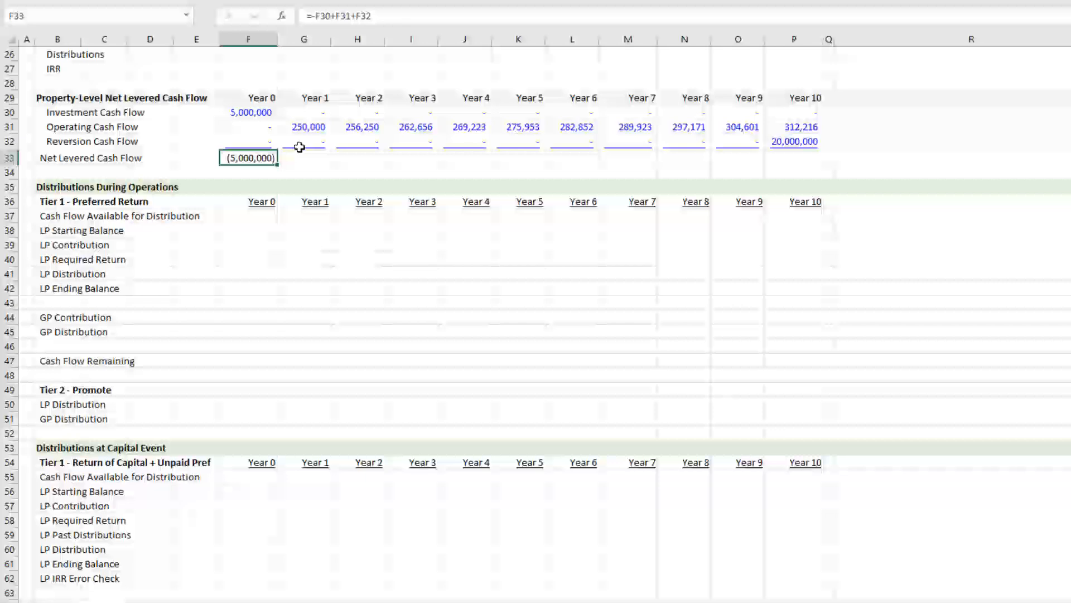
- Fill the F33 formula across the Net Levered Cash Flow row through Year 10 (P33)
key("shift+Right")
key("shift+Right")
key("shift+Right")
key("shift+Right")
key("shift+Right")
key("shift+Right")
key("shift+Right")
key("shift+Right")
key("shift+Right")
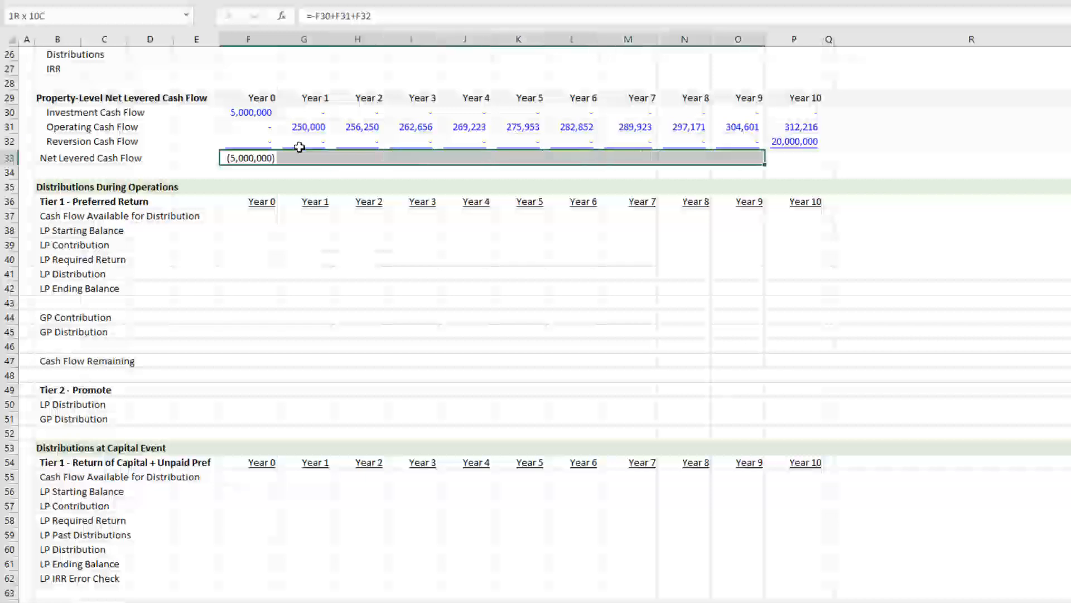
key("shift+Right")
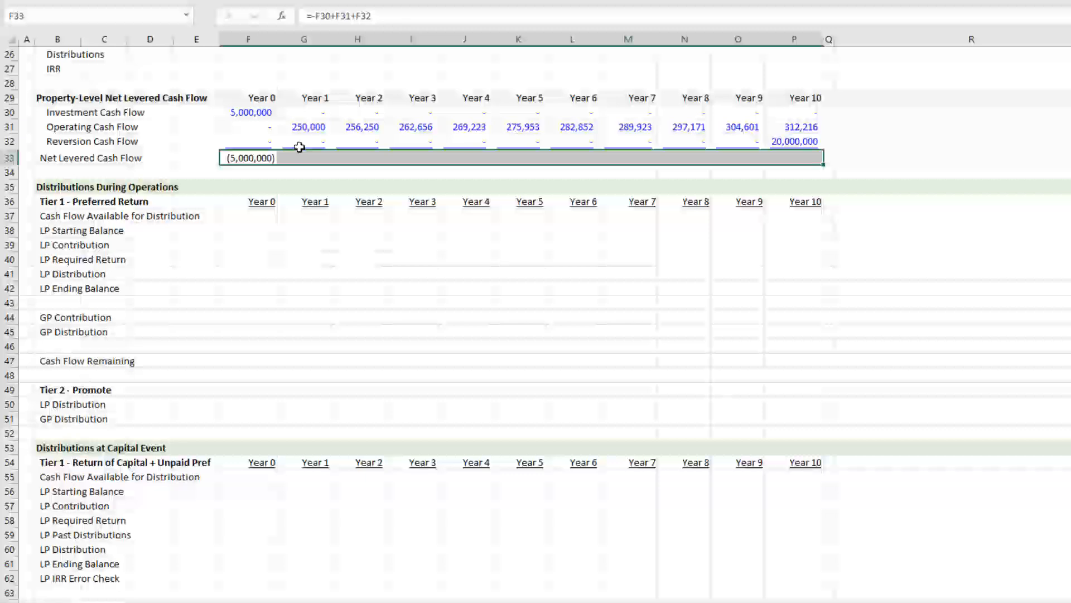
key("ctrl+r")
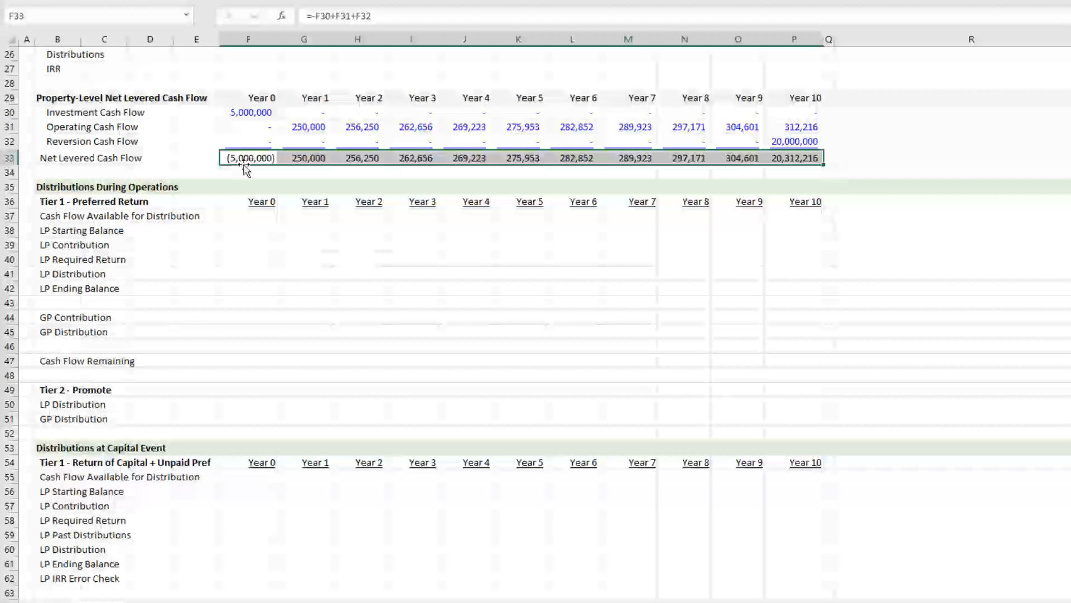
- Review the Net Levered Cash Flow formulas across row 33 and return to Year 0
key("Right")
key("Right")
key("Right")
key("Right")
key("Right")
key("Right")
key("Right")
key("Right")
key("Right")
key("Right")
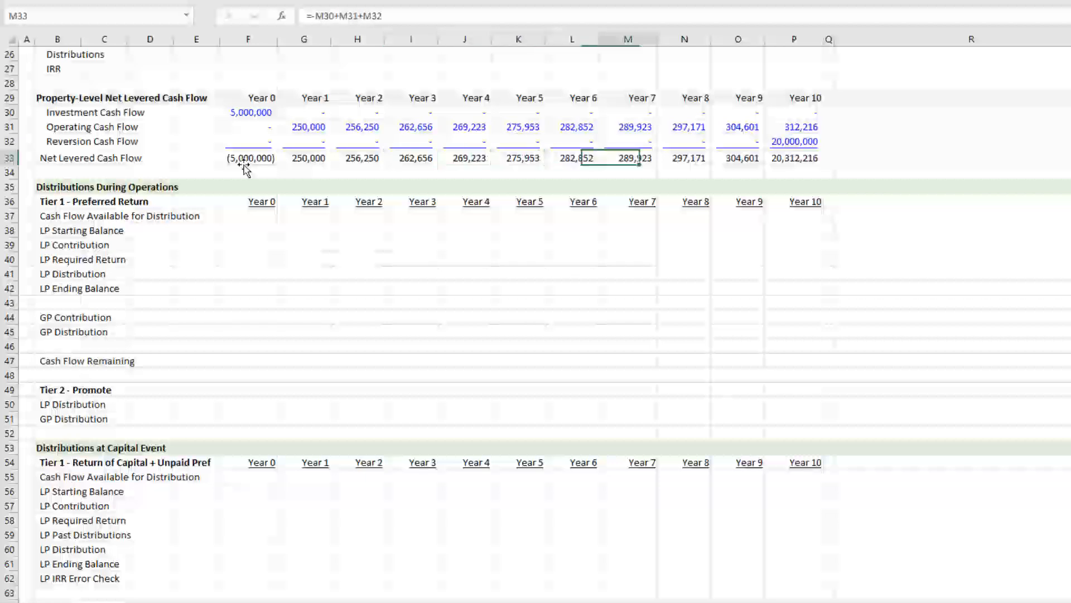
key("Left")
key("Left")
key("Left")
key("Left")
key("Left")
key("Left")
key("Left")
key("Left")
key("Left")
key("Left")
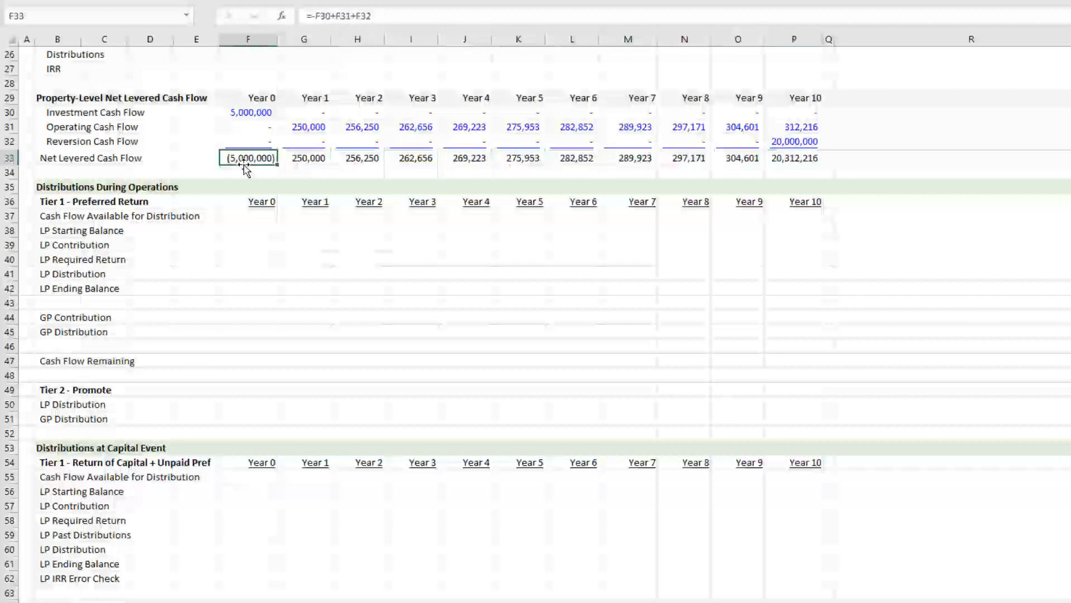
- Copy the Year 0 net levered cash flow formula and paste it over F33:P33
key("ctrl+c")
key("ctrl+shift+Right")
key("ctrl+v")
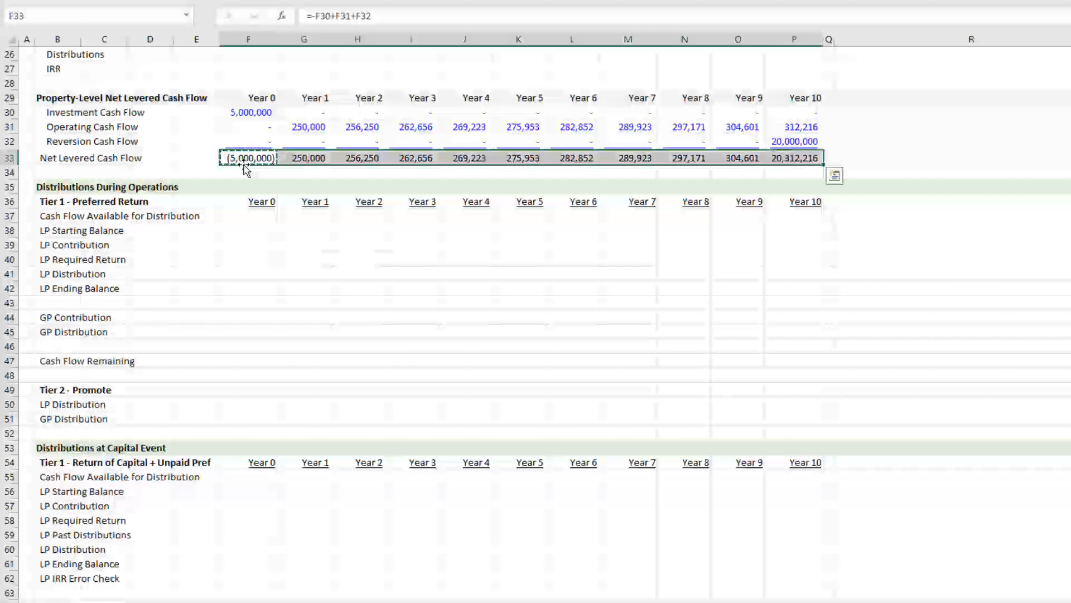
key("ctrl+v")
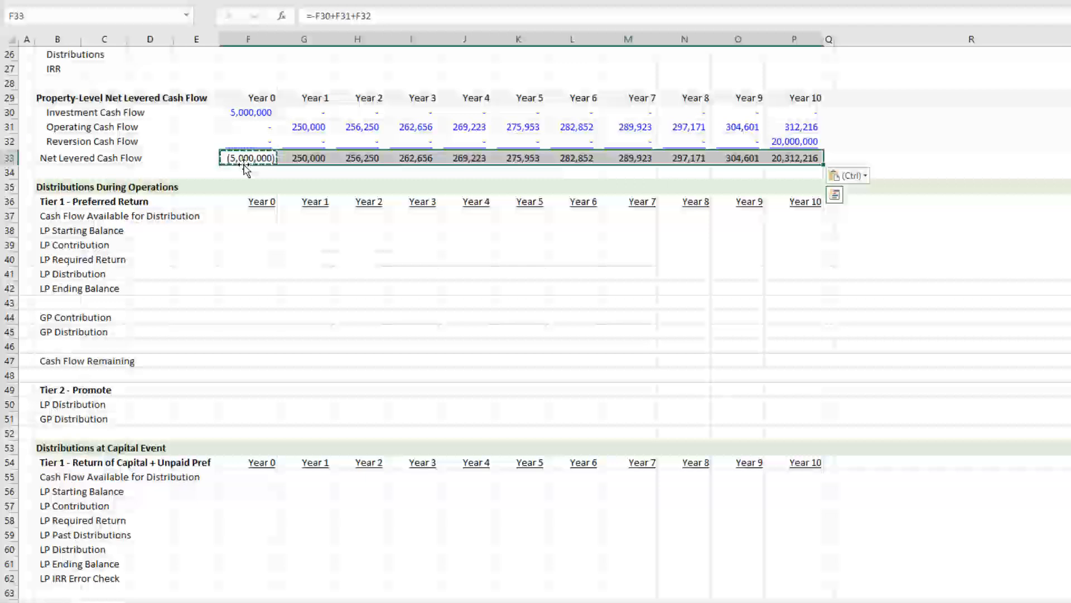
left_click(244, 163)
key("Escape")
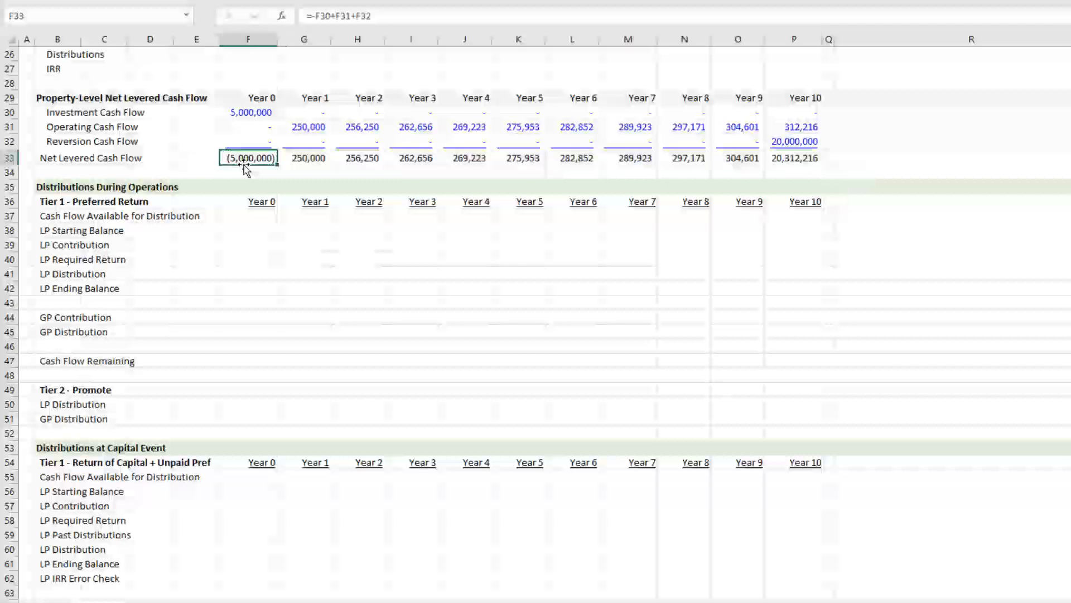
- Check the pasted Net Levered Cash Flow formulas year by year, then the Investment Cash Flow row above
key("Right")
key("Right")
key("Right")
key("Right")
key("Right")
key("Right")
key("Right")
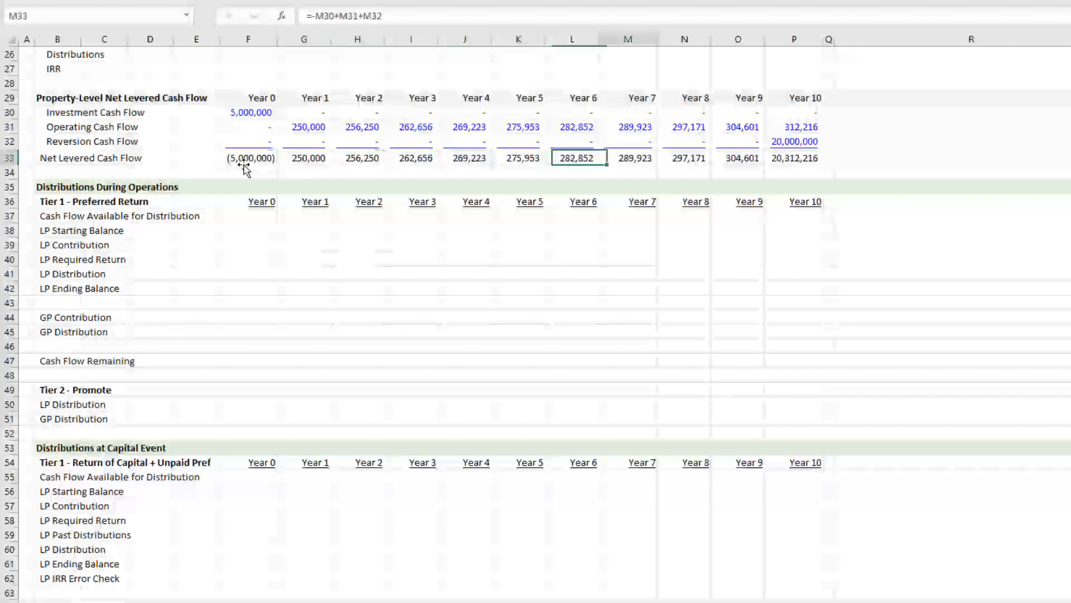
key("Right")
key("Right")
key("Right")
key("Left")
key("Left")
key("Left")
key("Left")
key("Left")
key("Left")
key("Left")
key("Left")
key("Left")
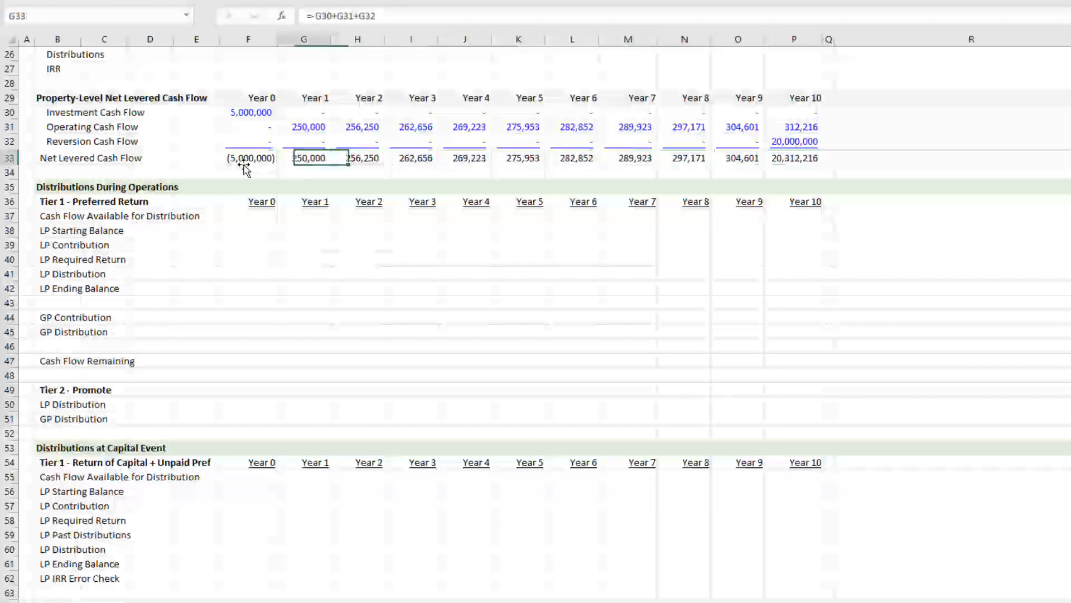
key("Left")
key("Left")
key("Left")
key("Left")
key("Up")
key("Up")
key("Up")
key("Up")
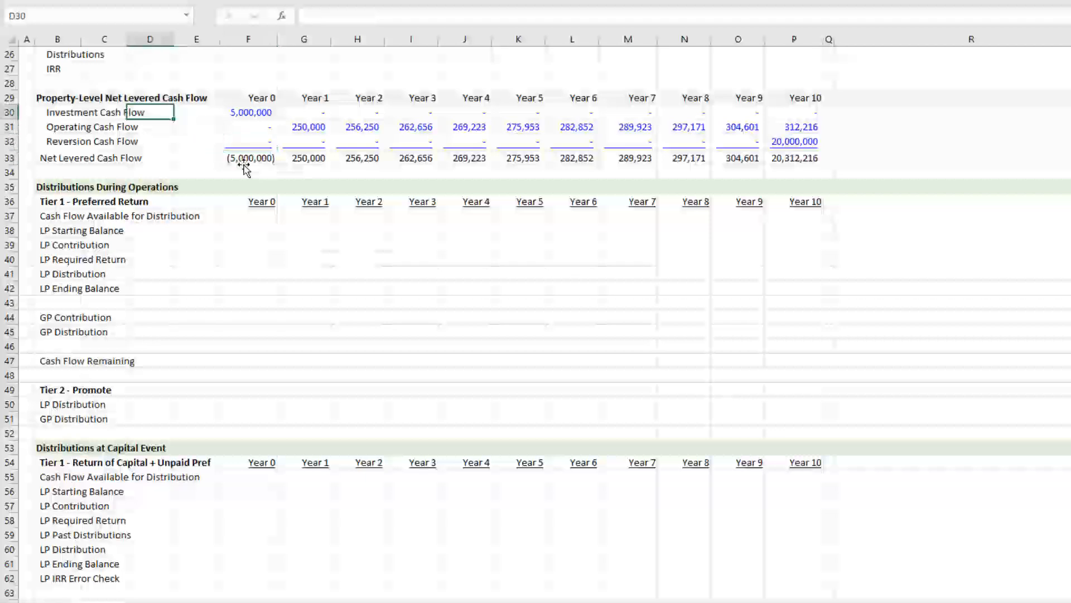
- Link the Year 0 Cash Flow Available for Distribution in F37 to the operating cash flow with =F31
key("Right")
key("Right")
key("Down")
key("Down")
key("Down")
key("Right")
key("Right")
key("Down")
key("Down")
key("Down")
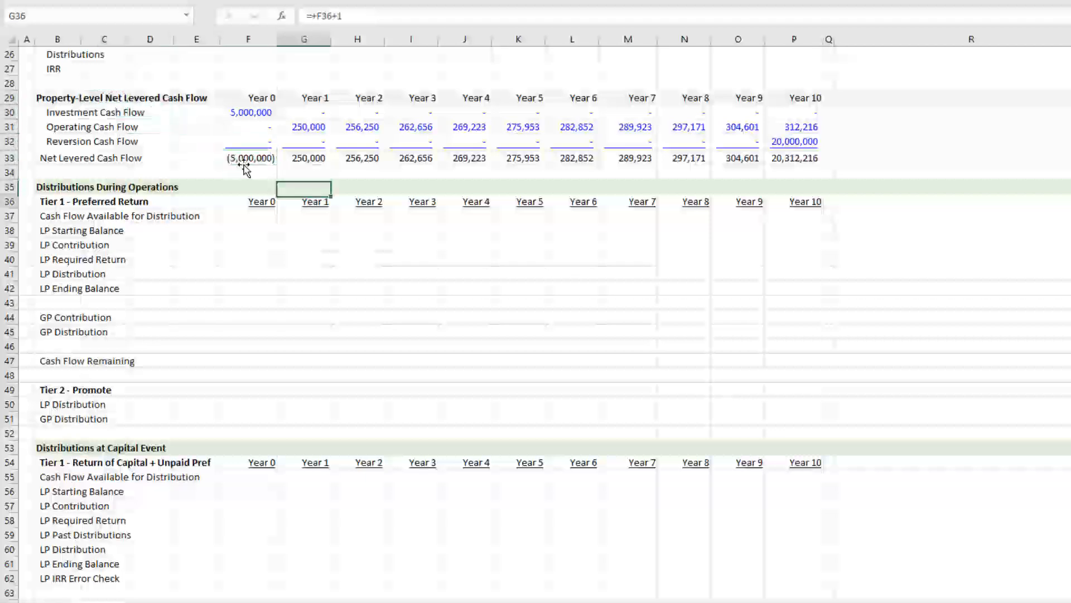
key("Left")
key("Down")
key("Down")
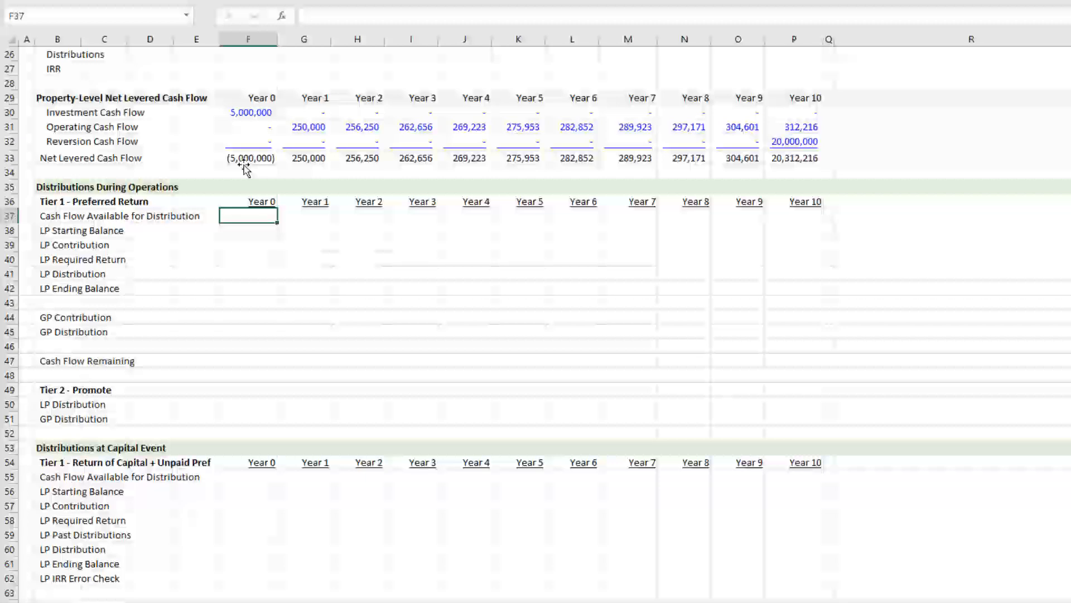
scroll(278, 196, "down", 2)
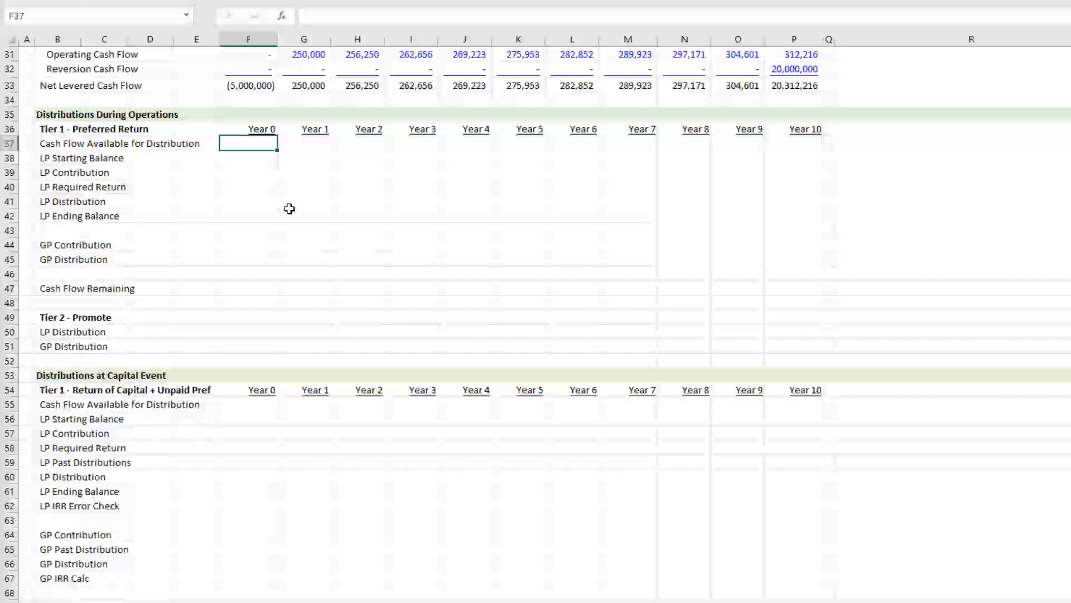
scroll(859, 148, "up", 2)
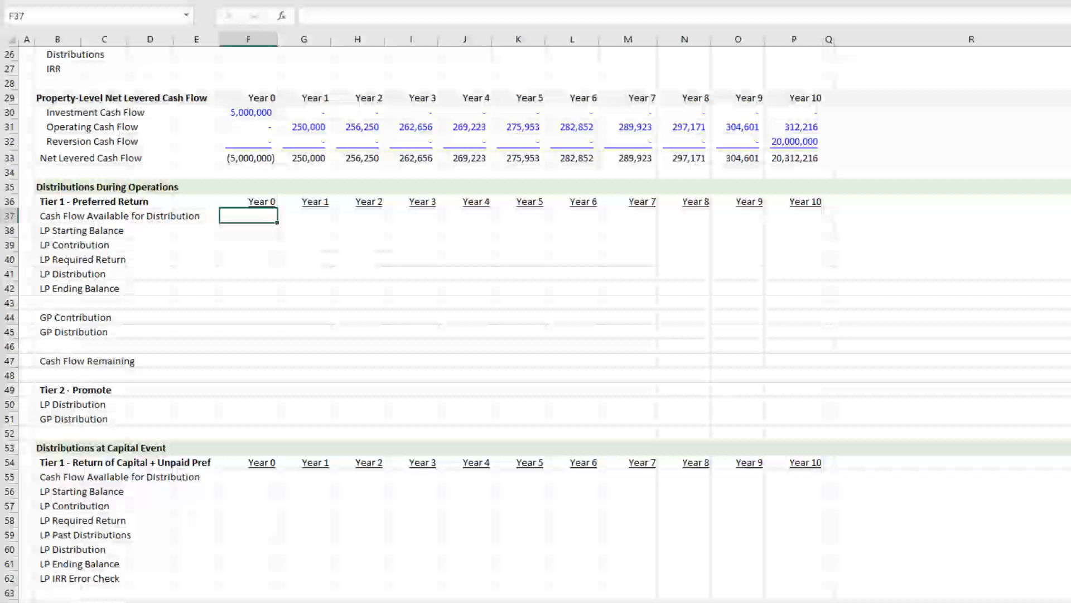
type("=")
key("Up")
key("Up")
key("Up")
key("Up")
key("Up")
key("Up")
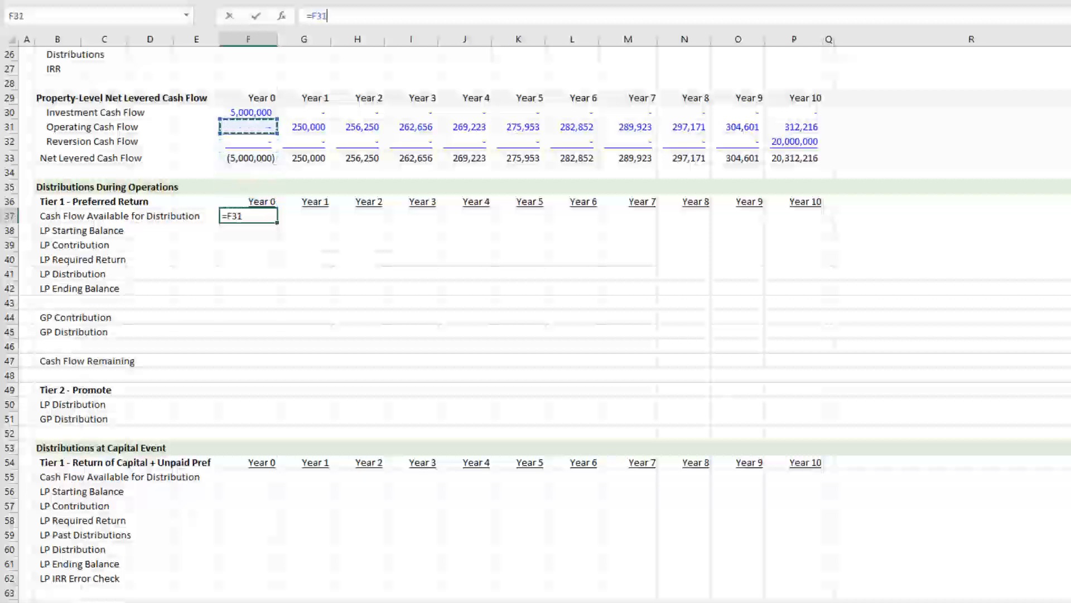
key("Return")
key("Up")
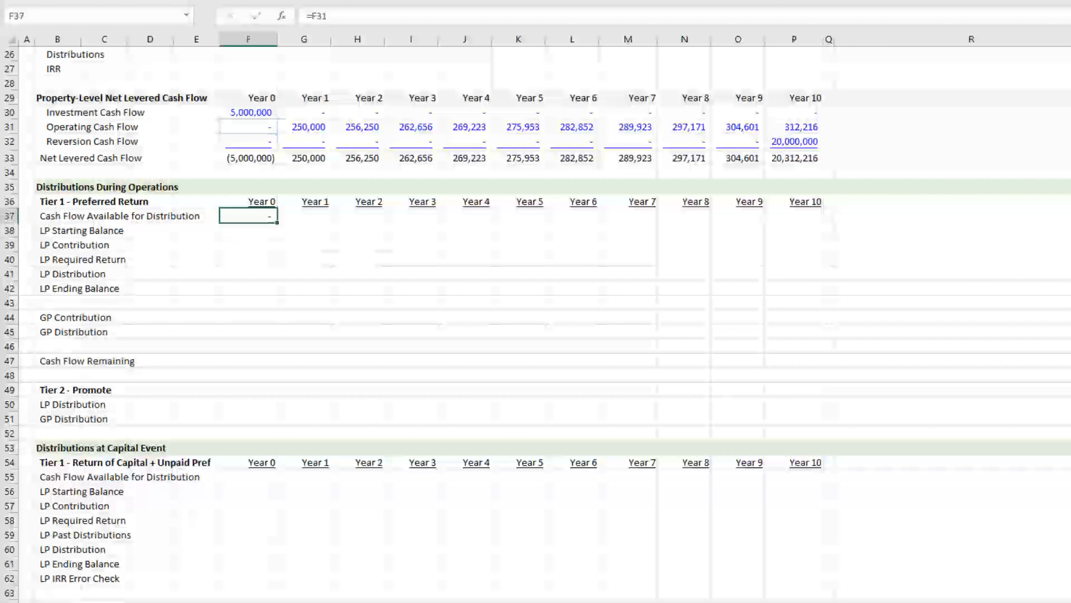
- Review the Year 0 property-level cash flow entries and the Net Levered Cash Flow formula in F33
key("Up")
key("Up")
key("Up")
key("Up")
key("Up")
key("Up")
key("Down")
key("Down")
key("Down")
key("Down")
key("Down")
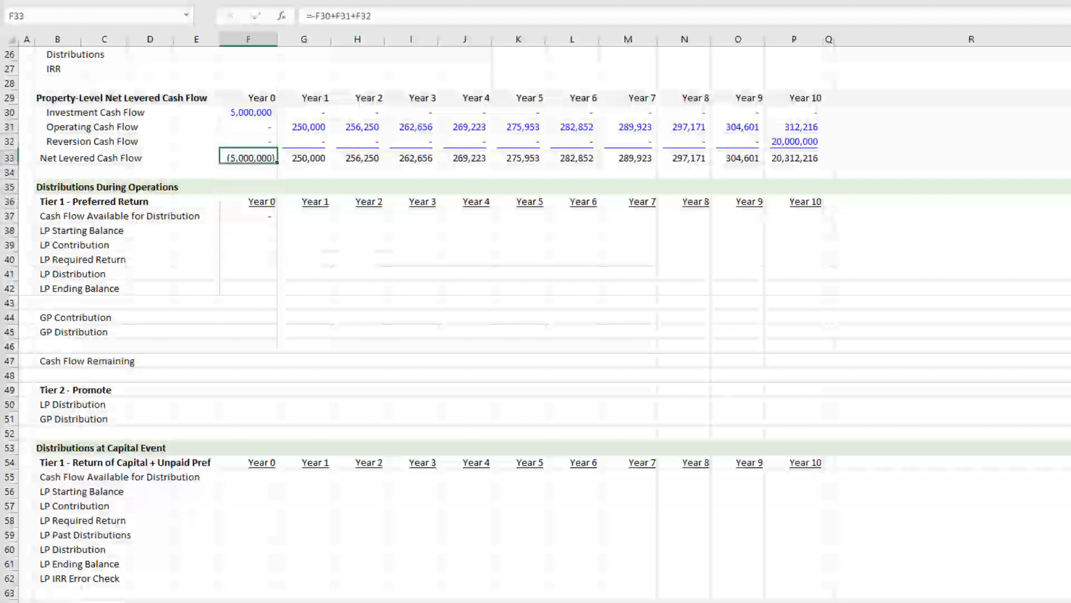
- Enter 0 as the Year 0 LP Starting Balance in F38 and check it against the cash flow row above
key("Down")
key("Down")
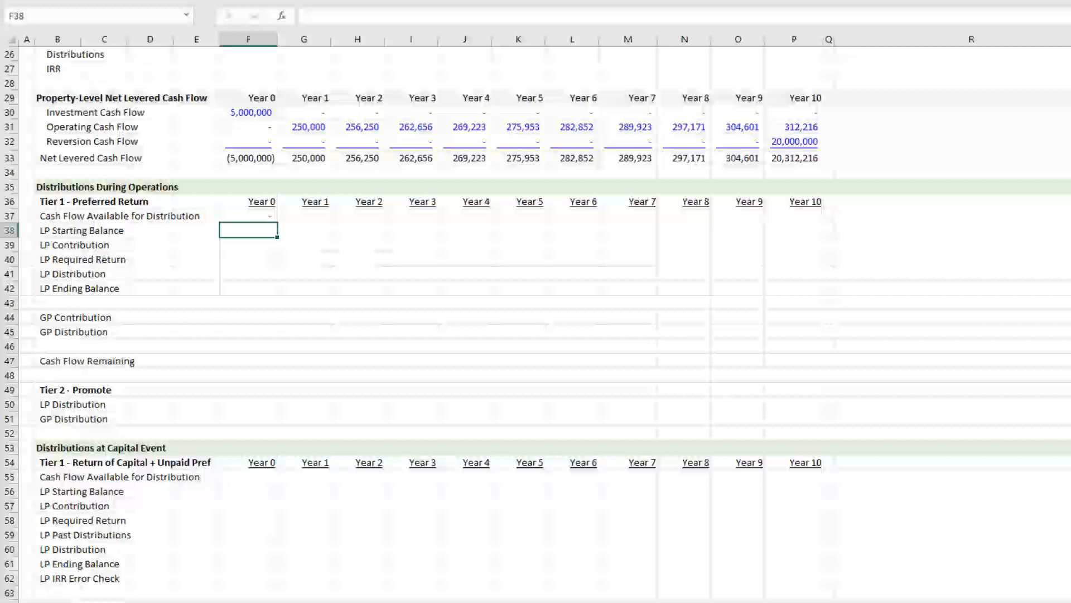
type("0")
key("Return")
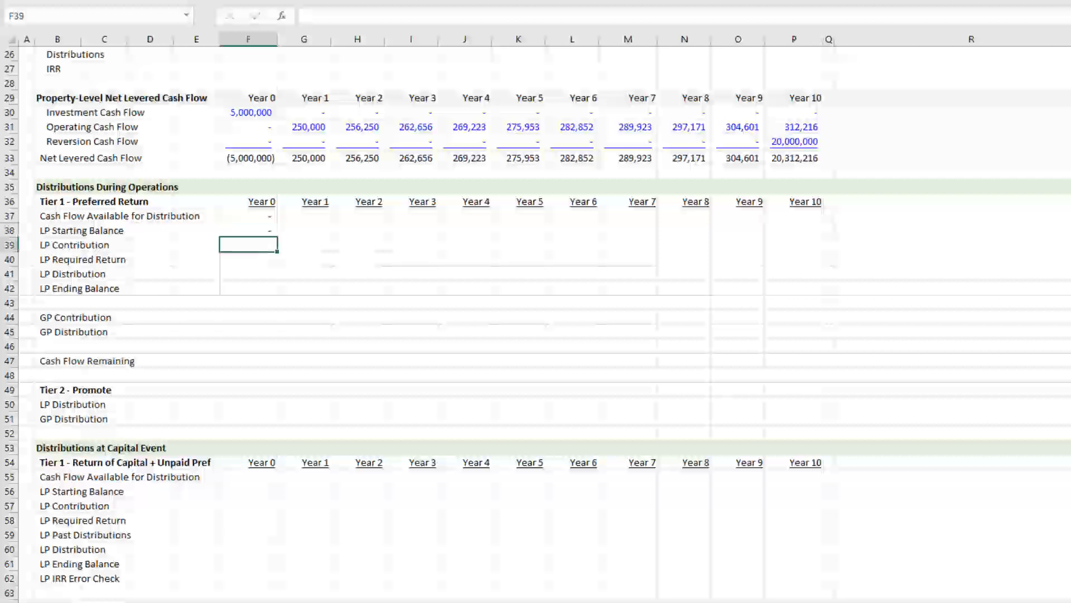
key("Up")
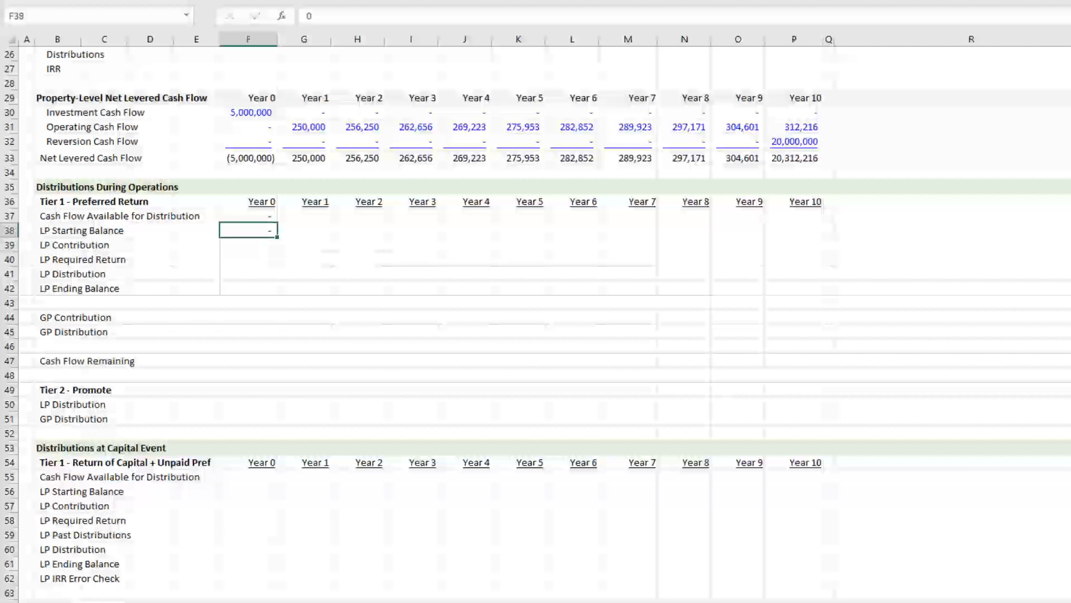
key("Up")
key("Up")
key("Down")
key("Down")
- Calculate the Year 0 LP Contribution in F39 from investment cash flow and the locked Limited Partner share with =F30*$D$5
key("Down")
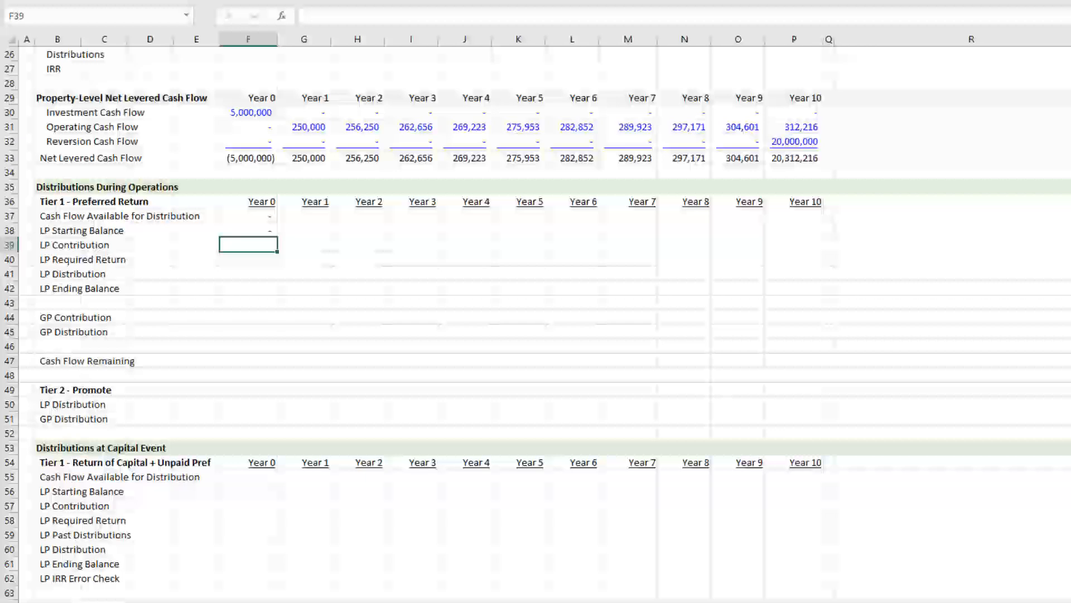
type("=")
key("Up")
key("Up")
key("Up")
key("Up")
key("Up")
key("Up")
key("Up")
key("Up")
key("Up")
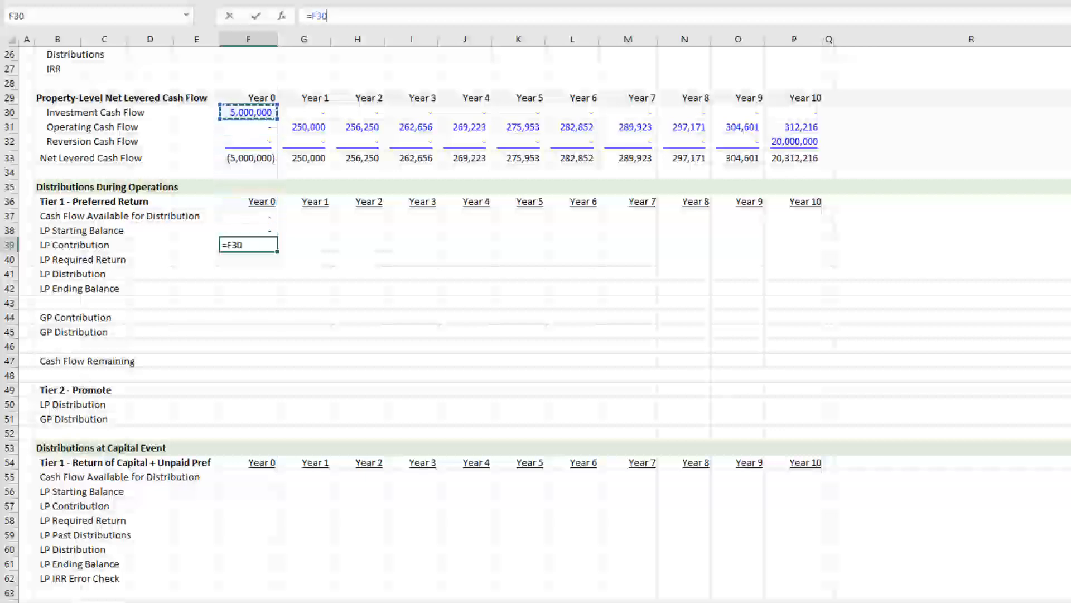
type("*")
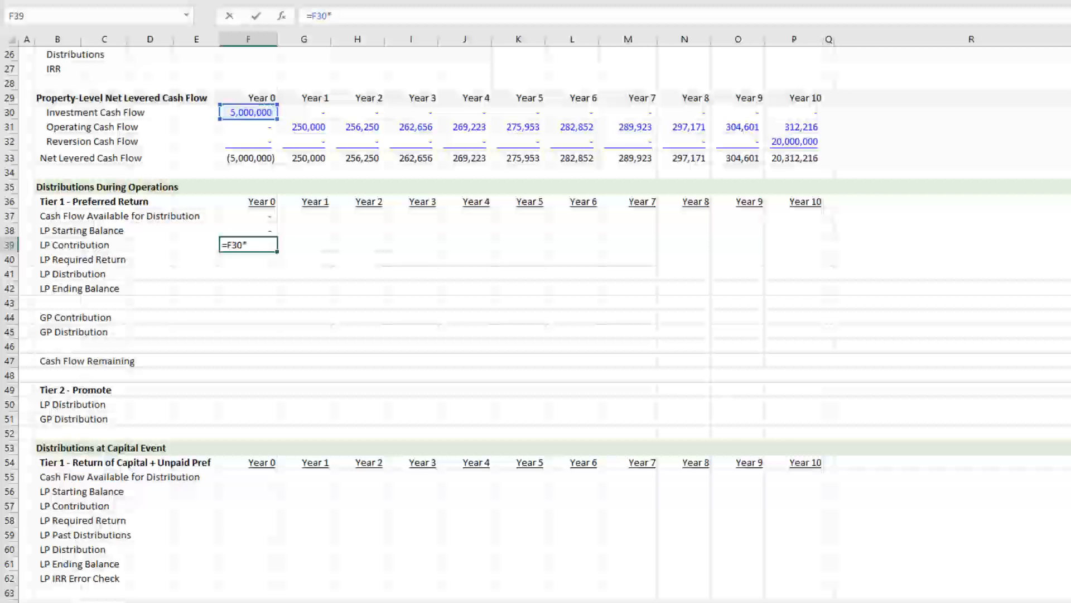
key("Up")
key("Up")
key("Up")
key("Up")
key("Up")
key("Up")
key("Up")
key("Up")
key("Up")
key("Up")
key("Up")
key("Up")
key("Up")
key("Up")
key("Up")
key("Up")
key("Up")
key("Up")
key("Up")
key("Up")
key("Up")
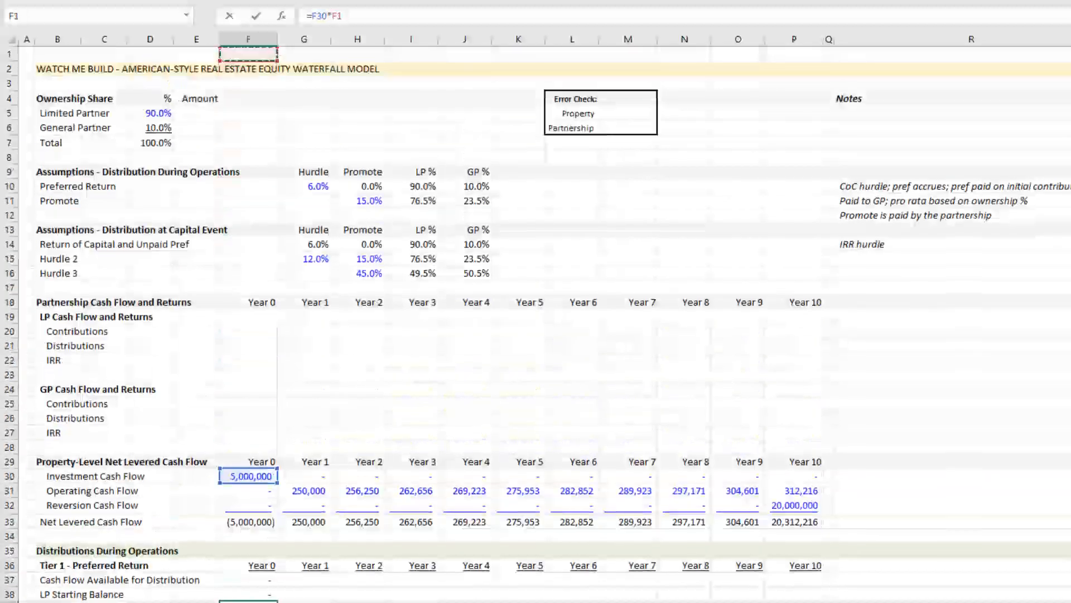
key("Left")
key("Left")
key("Down")
key("Down")
key("Down")
key("Down")
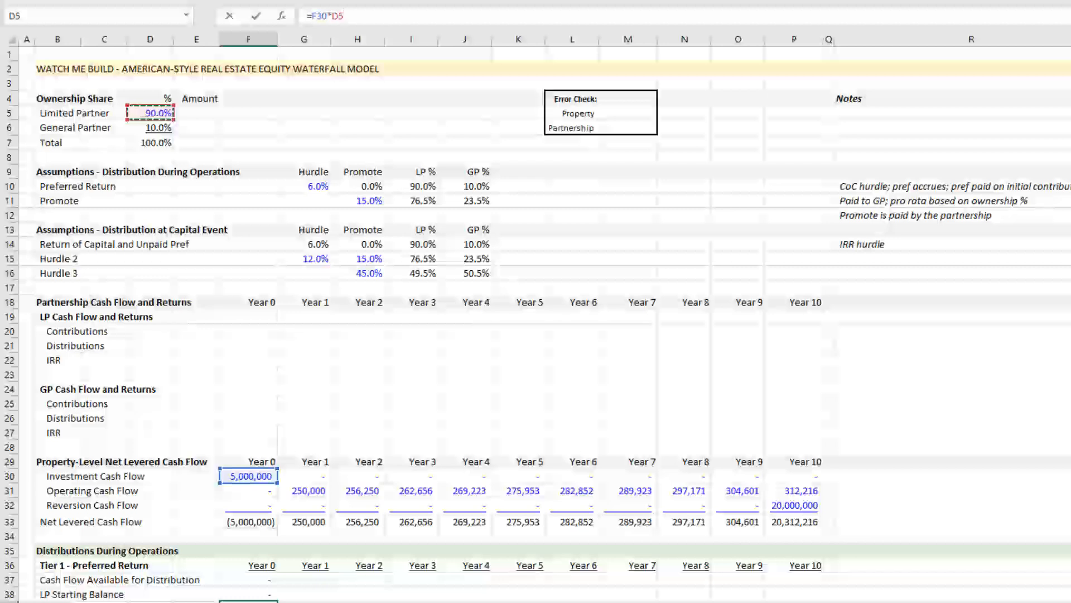
key("F4")
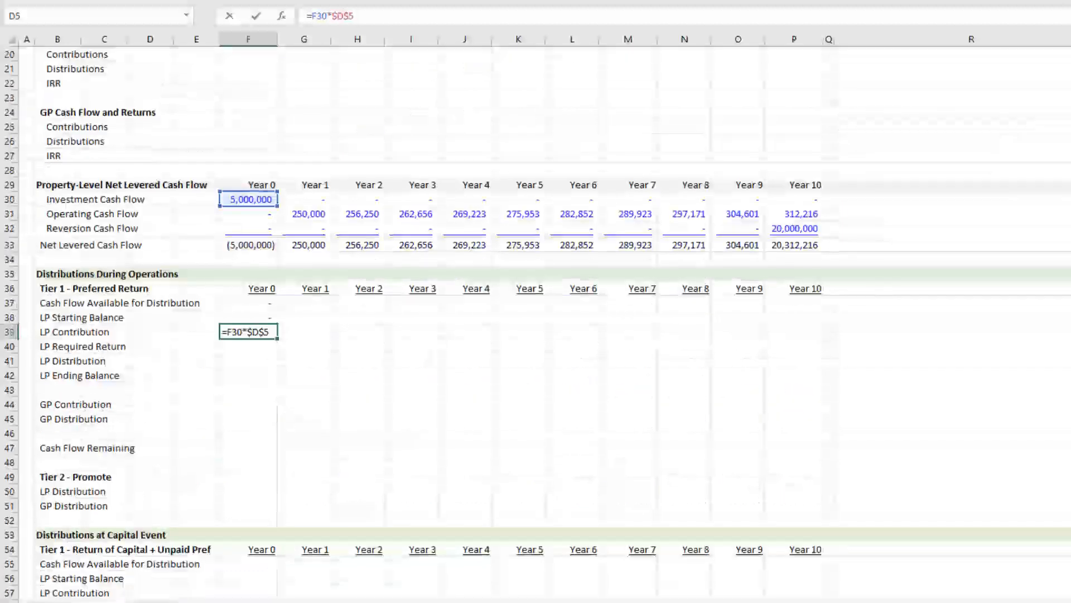
key("Return")
scroll(535, 184, "down", 5)
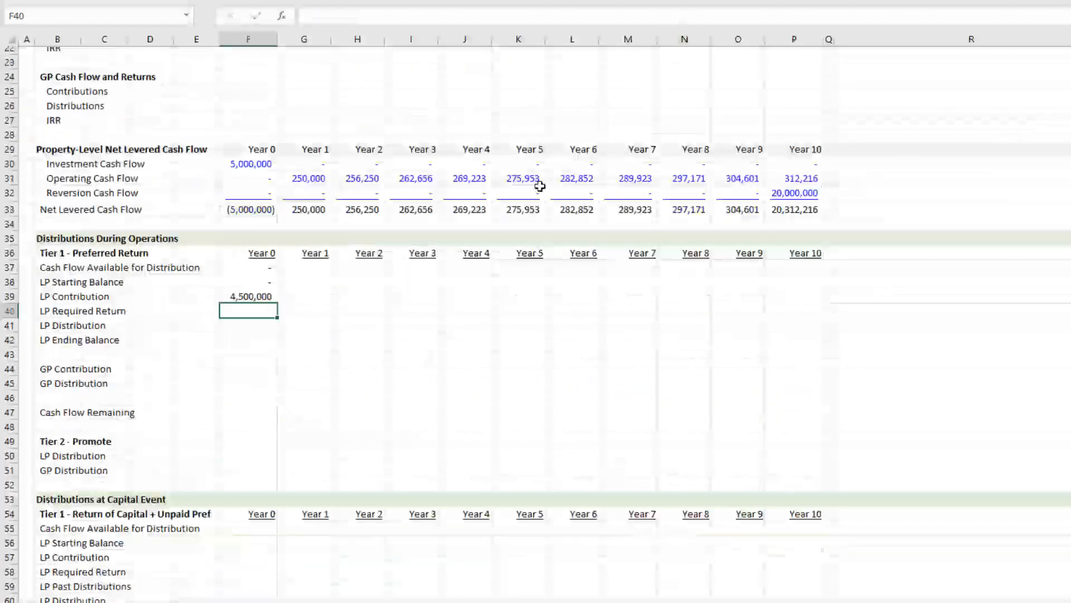
left_click(262, 112)
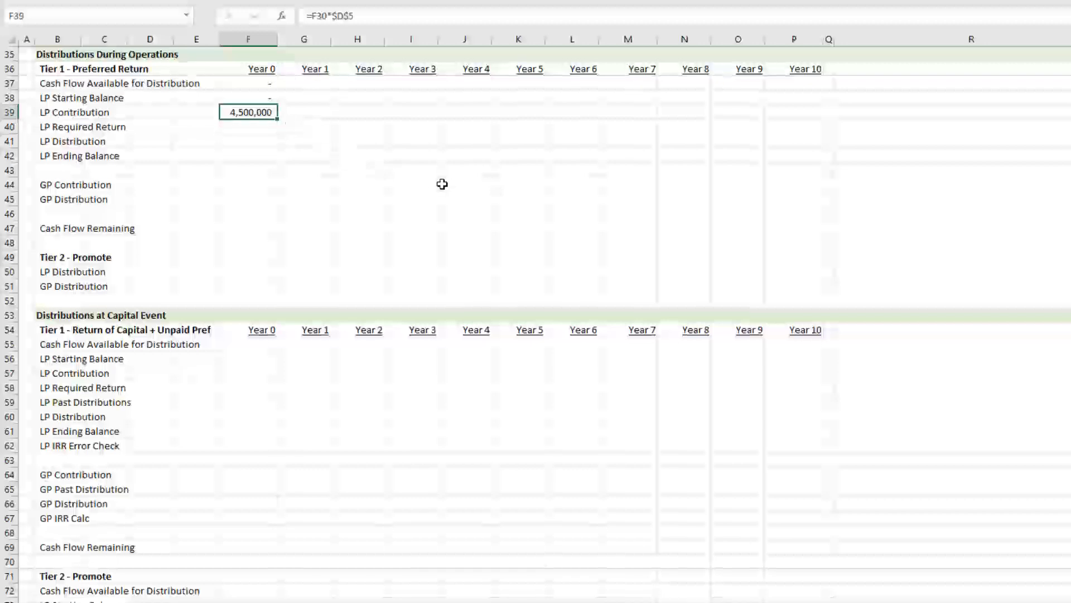
- Check the preferred return note, then enter =SUM(E39:E39) as the Year 0 LP Required Return in F40
key("Down")
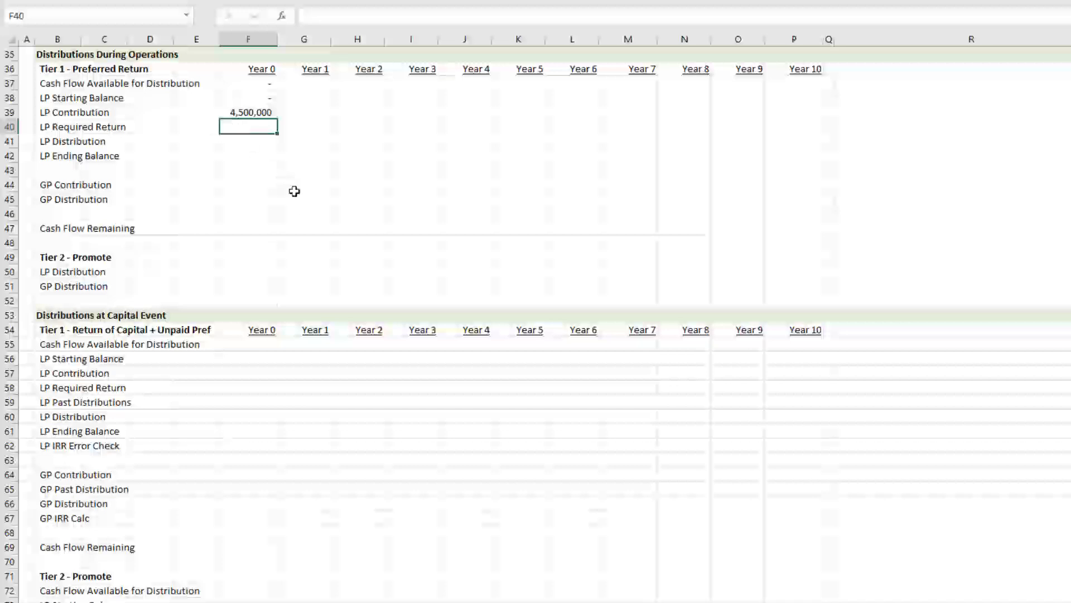
scroll(302, 201, "up", 3)
scroll(213, 289, "up", 8)
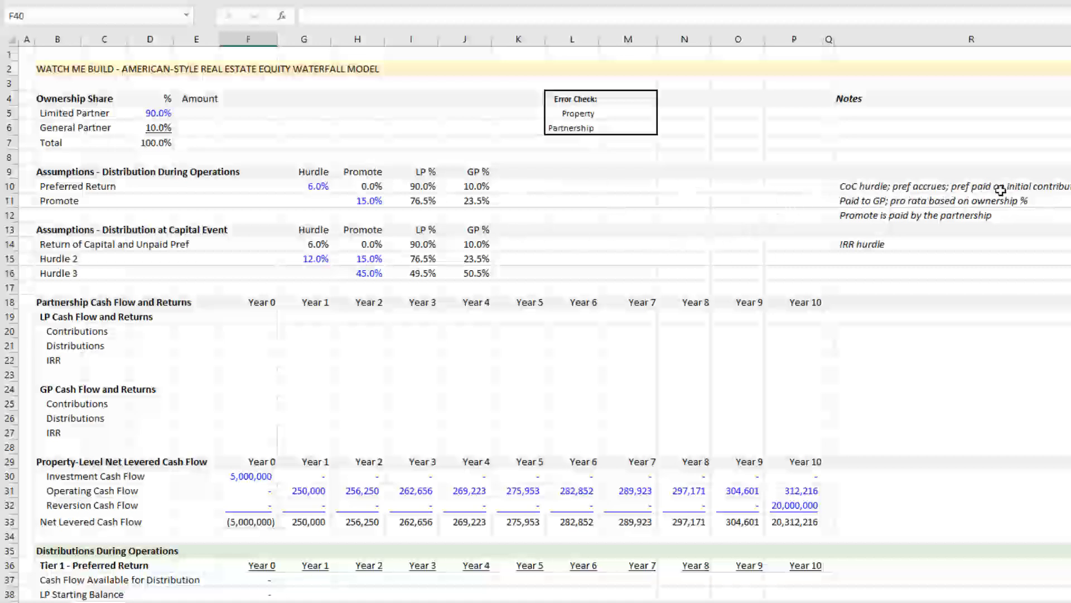
scroll(619, 256, "down", 8)
scroll(324, 227, "down", 4)
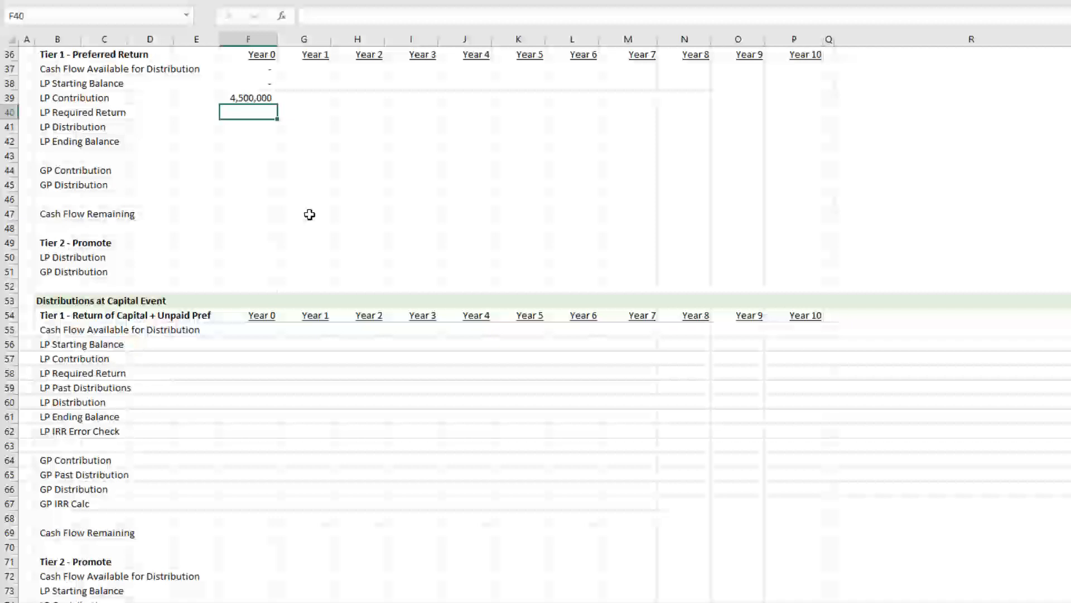
type("=sum")
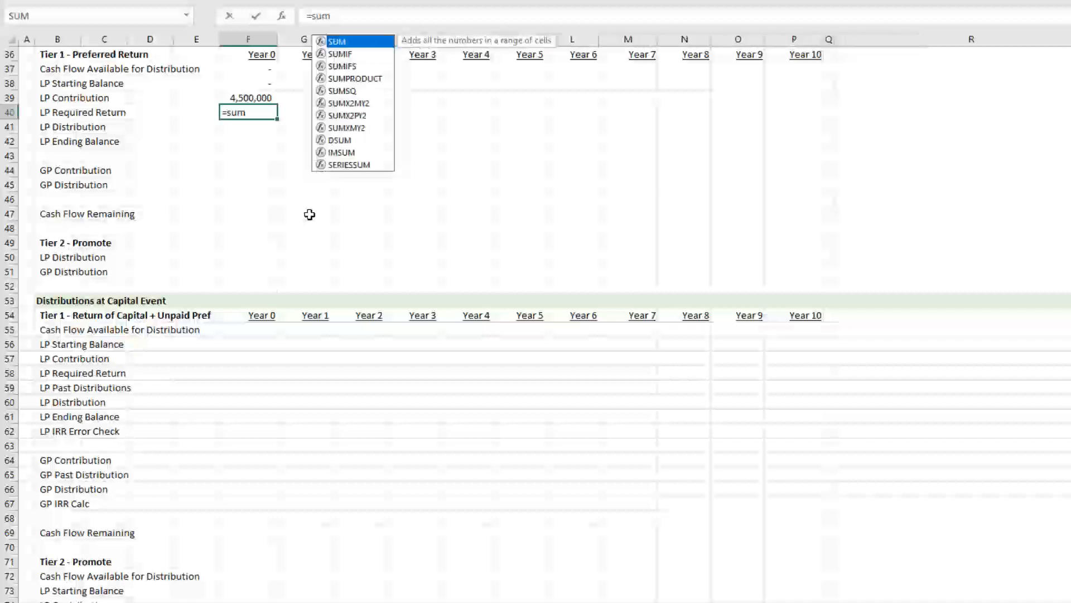
key("Tab")
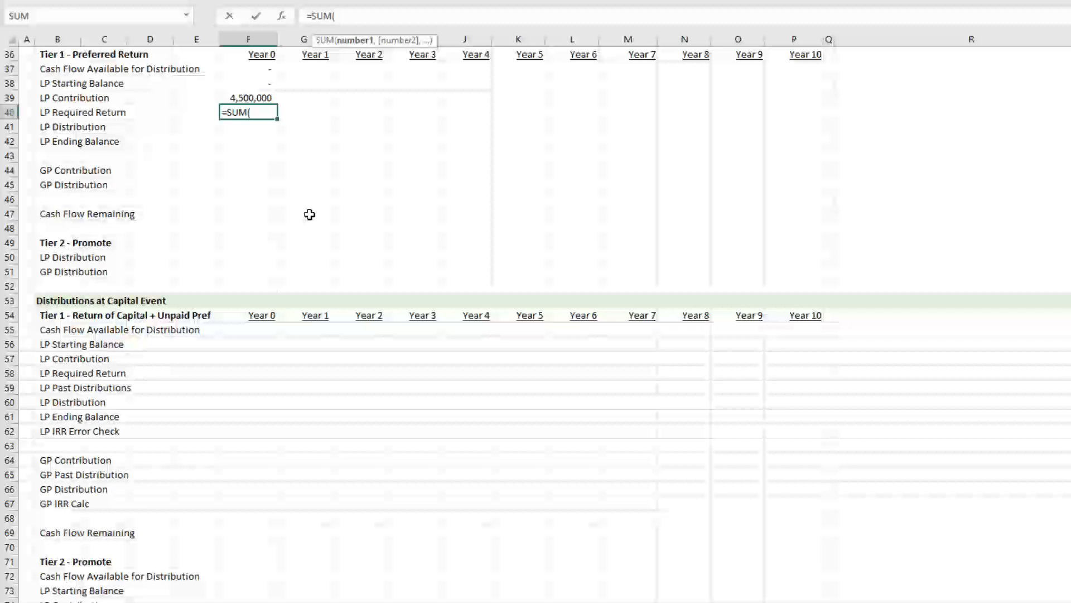
key("Left")
key("Up")
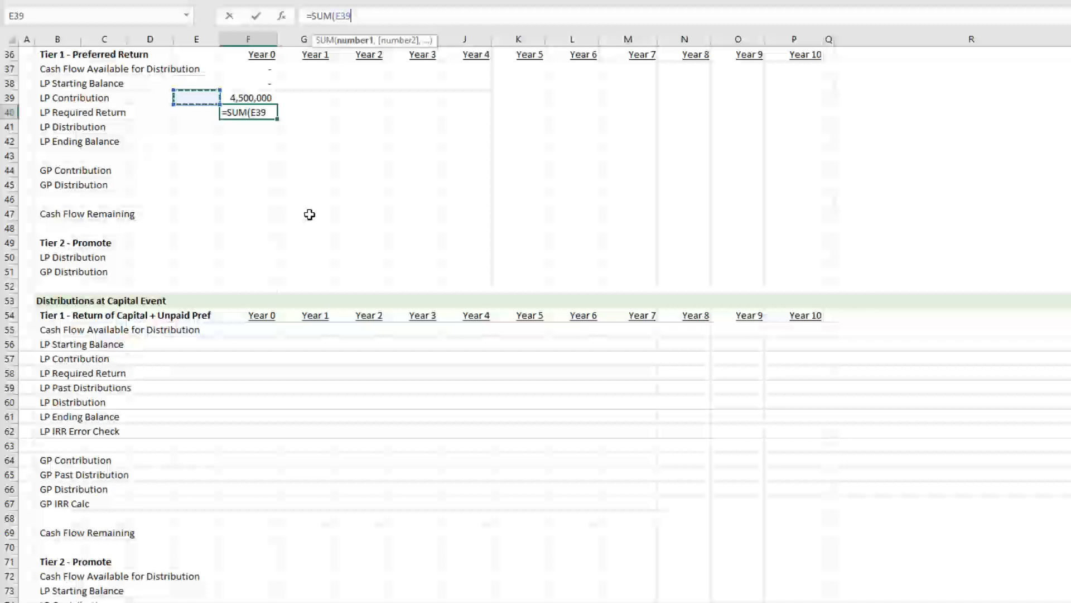
type(":E39")
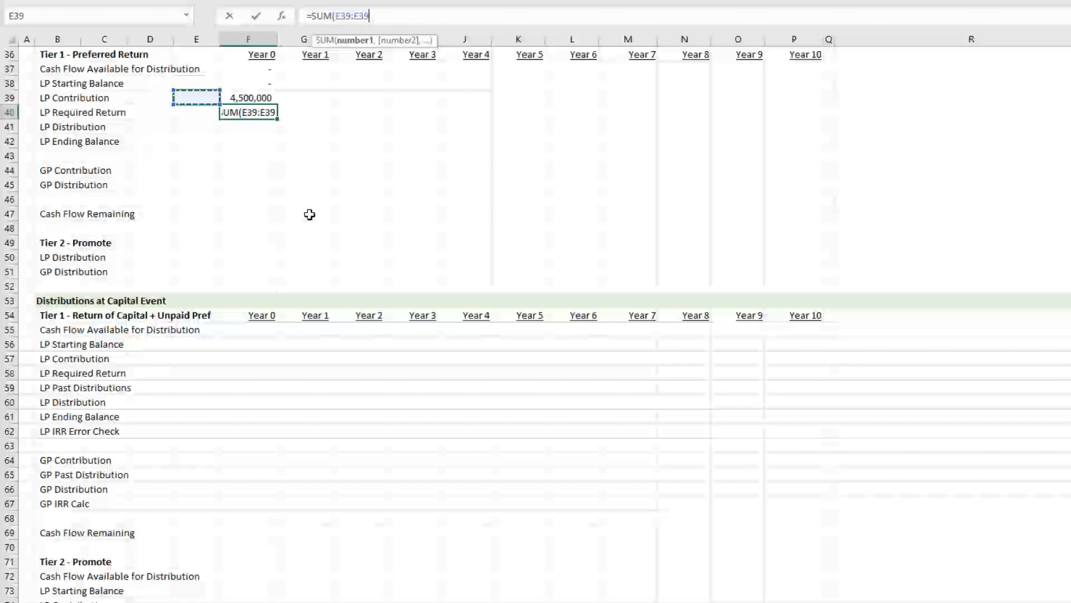
type(")")
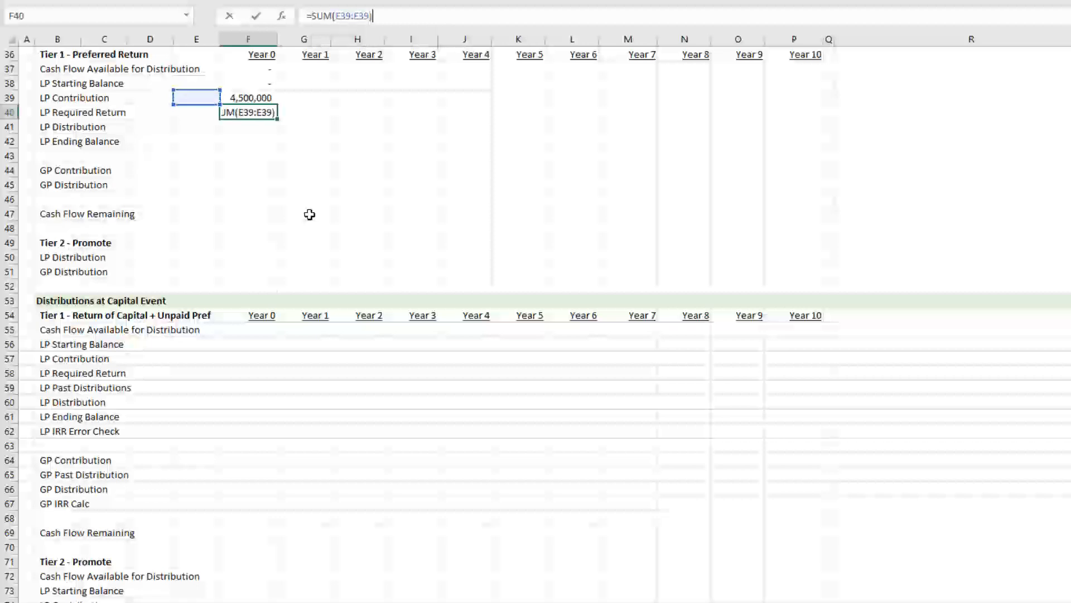
key("ctrl+Return")
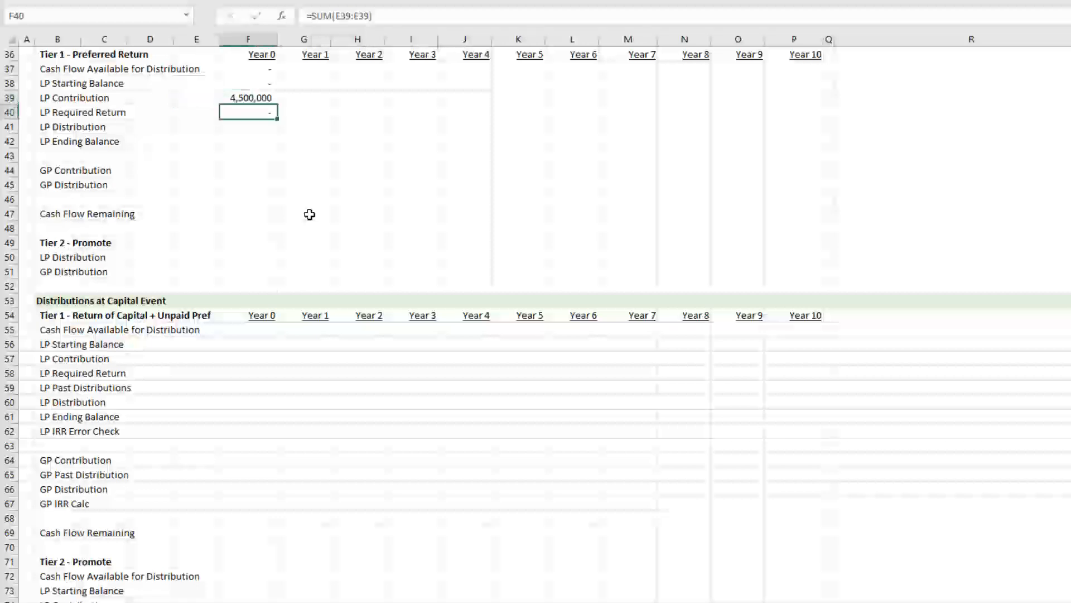
- Lock the column of the sum's first reference in F40 so the range reads $E39:E39
key("F2")
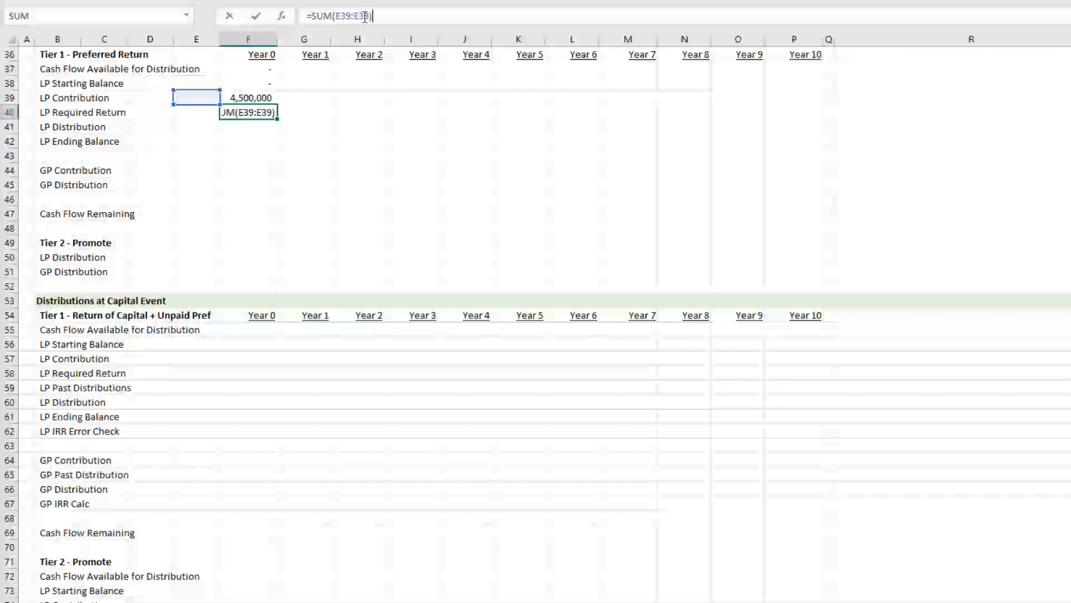
left_click(344, 16)
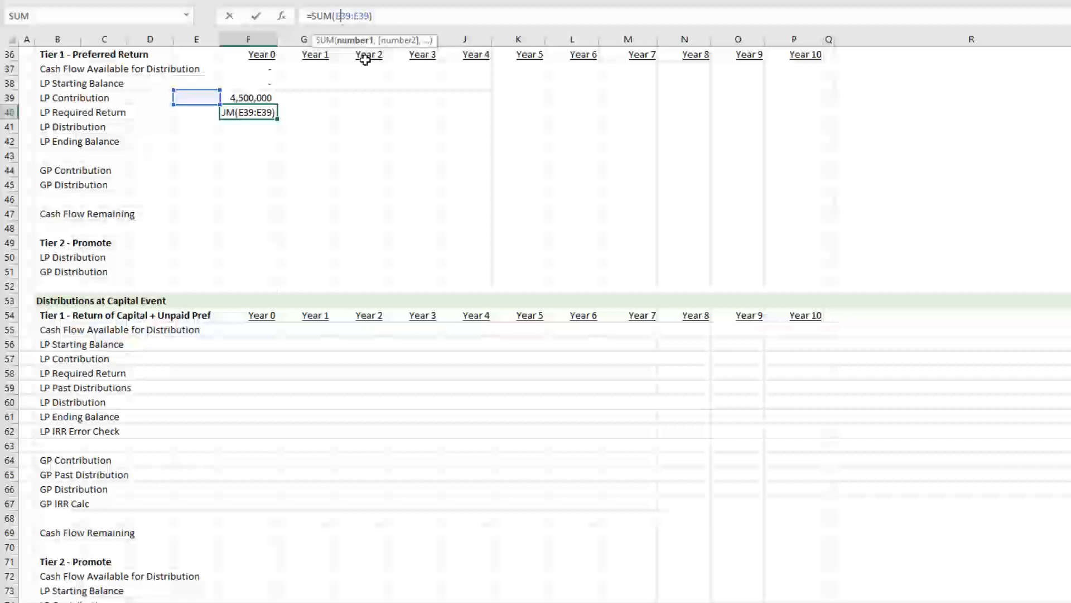
key("F4")
key("F4")
key("F4")
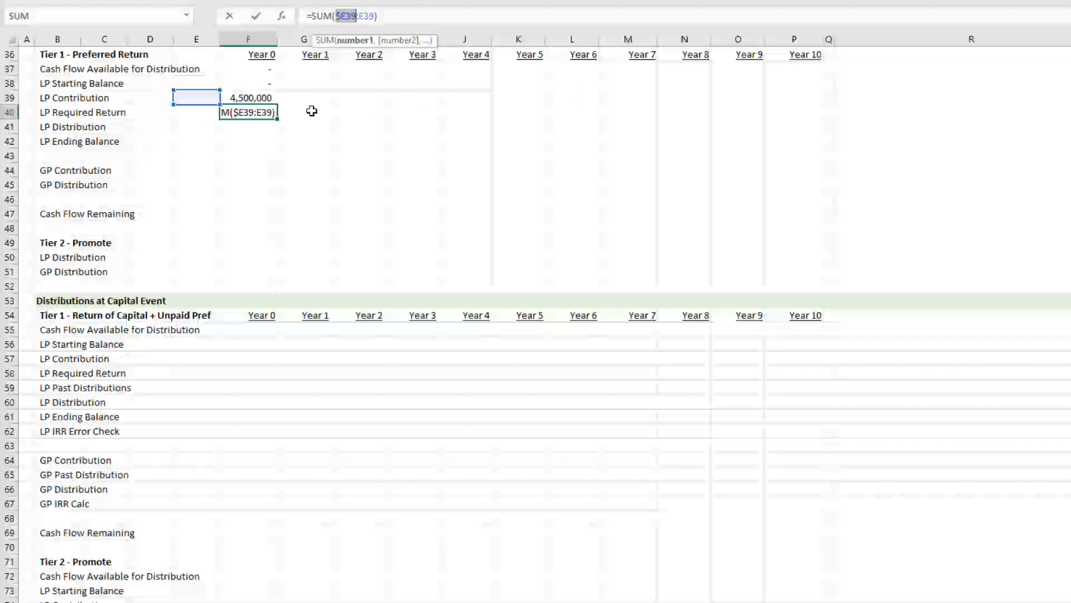
left_click(378, 17)
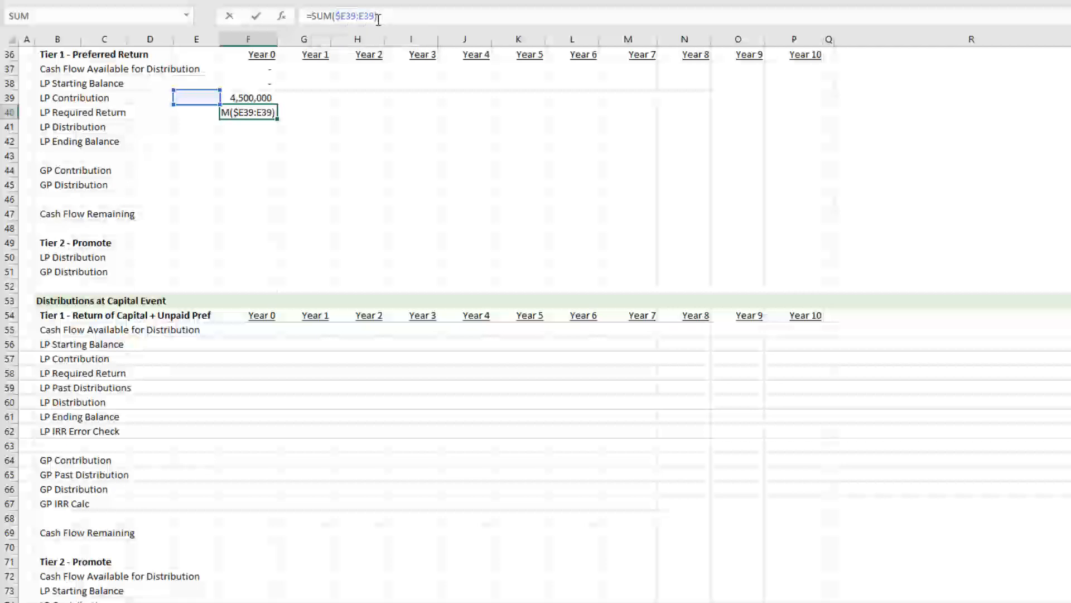
- Multiply the F40 sum by the locked preferred return hurdle, giving =SUM($E39:E39)*$G$10, and check the formula's references
type("*")
scroll(279, 173, "up", 12)
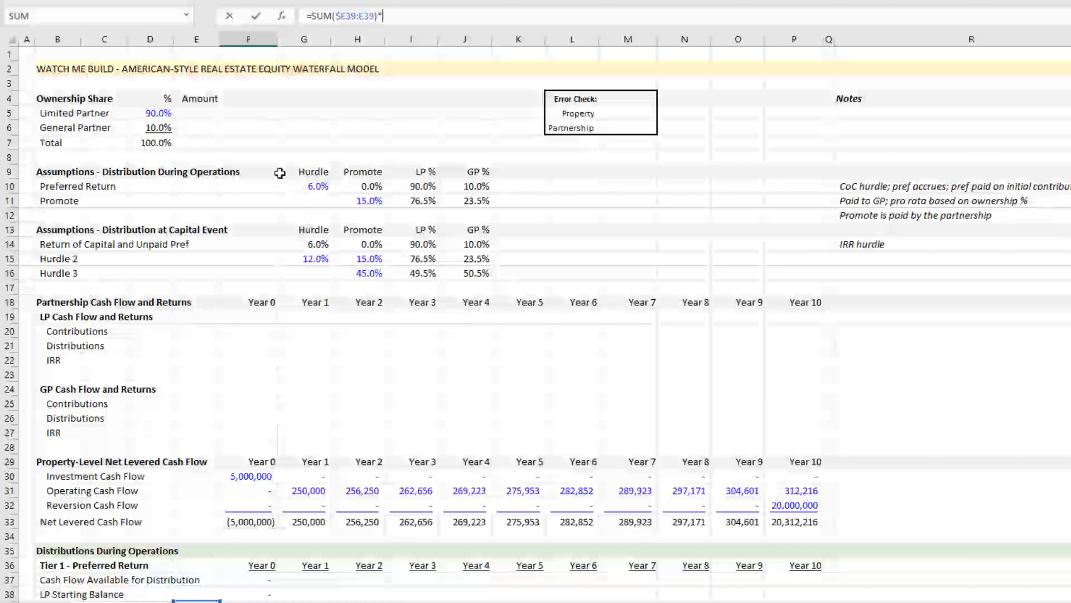
left_click(316, 185)
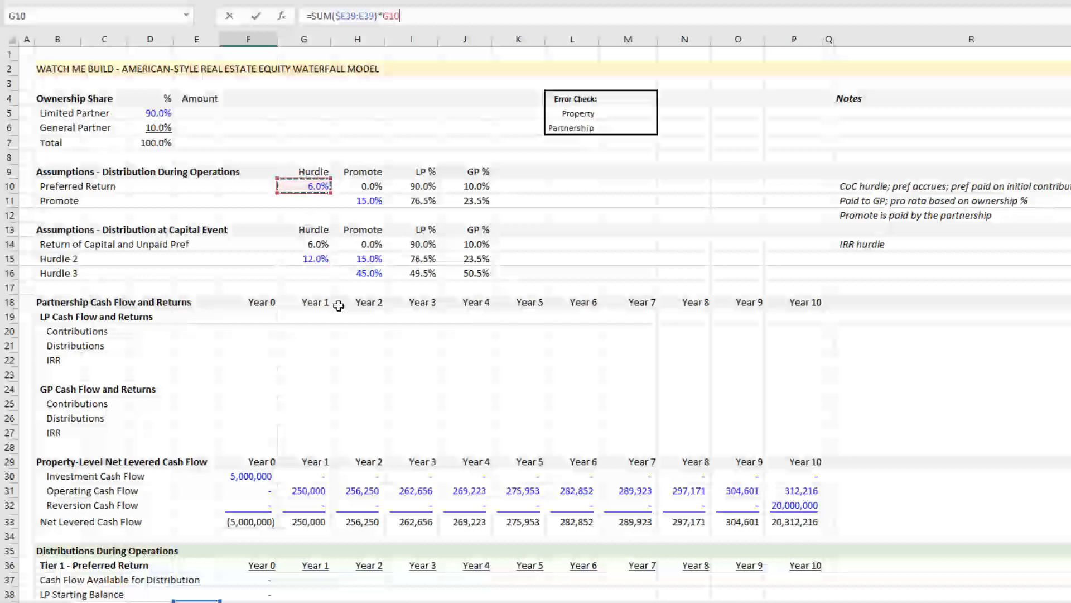
key("F4")
scroll(339, 305, "down", 7)
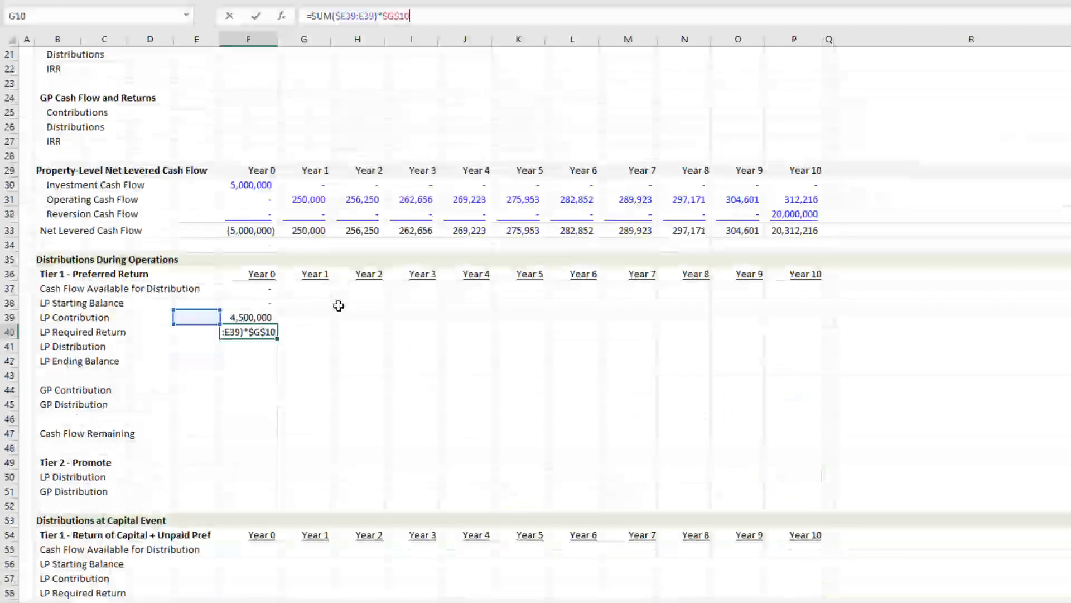
key("Return")
scroll(334, 328, "down", 5)
scroll(335, 328, "up", 2)
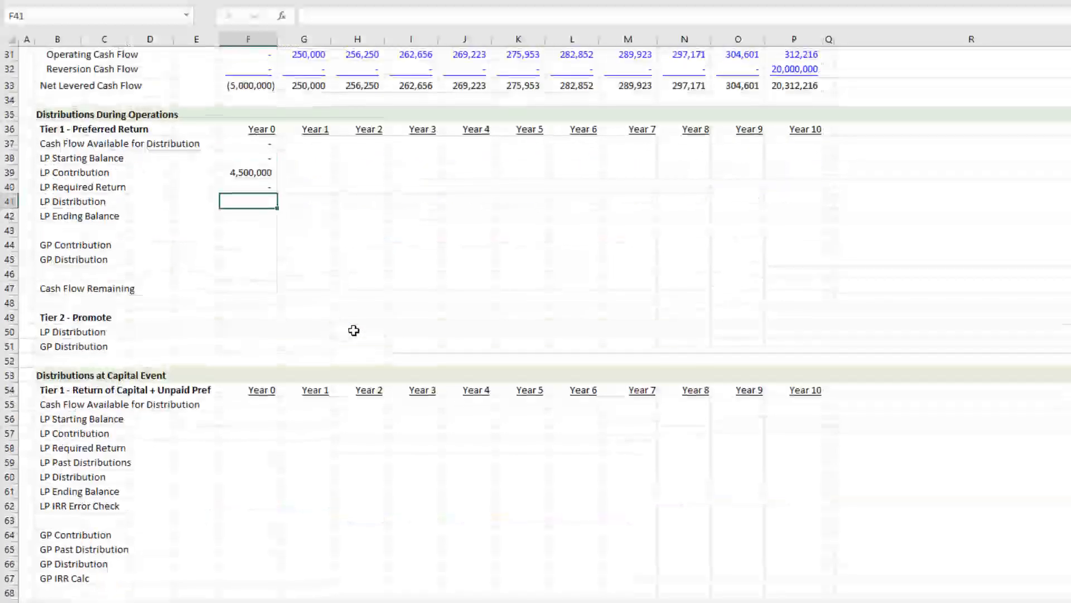
scroll(354, 330, "up", 2)
left_click(263, 257)
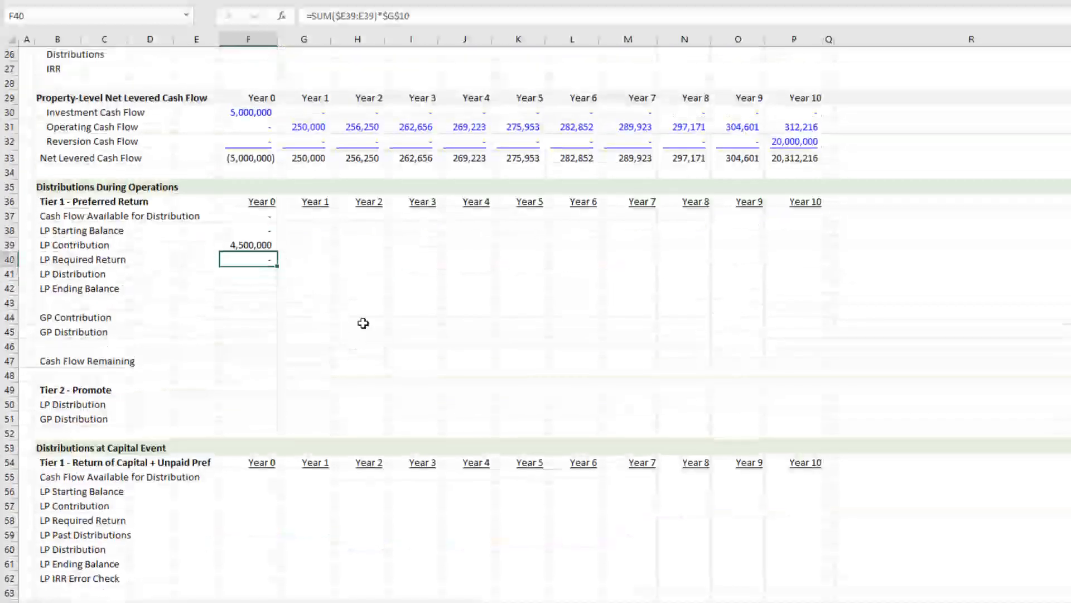
key("F2")
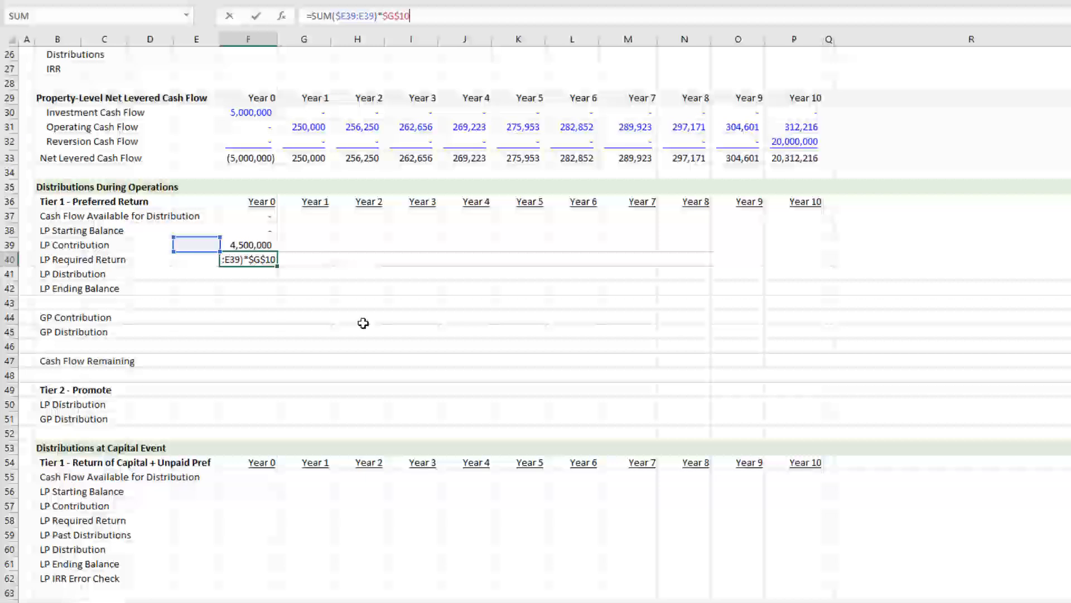
key("Escape")
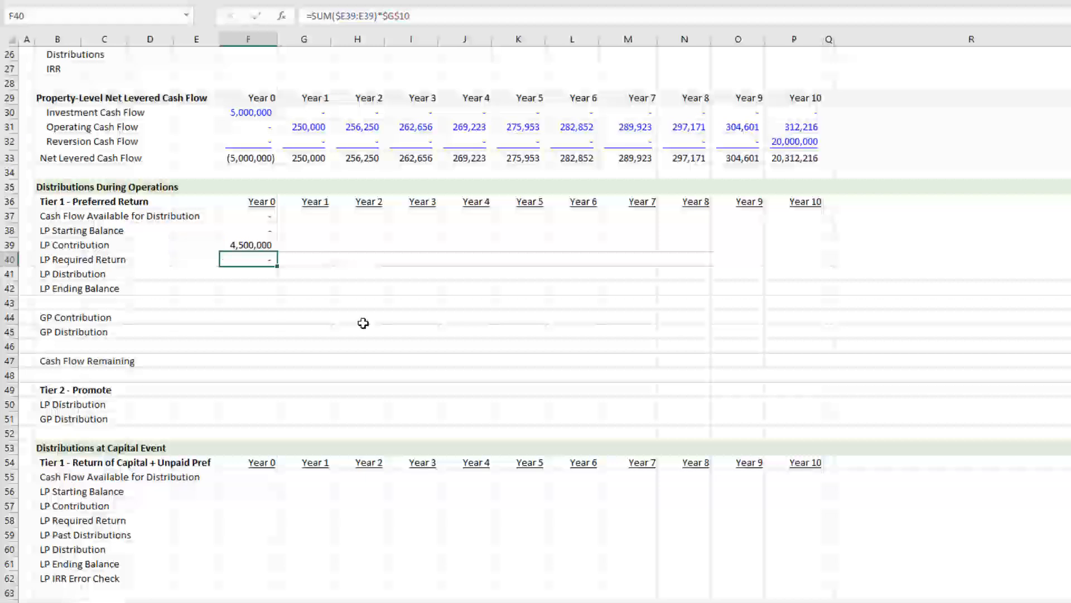
- Calculate the Year 0 LP Distribution in F41 as the lesser of required return and LP share of available cash: =MIN(F40,F37*$I$10)
key("Down")
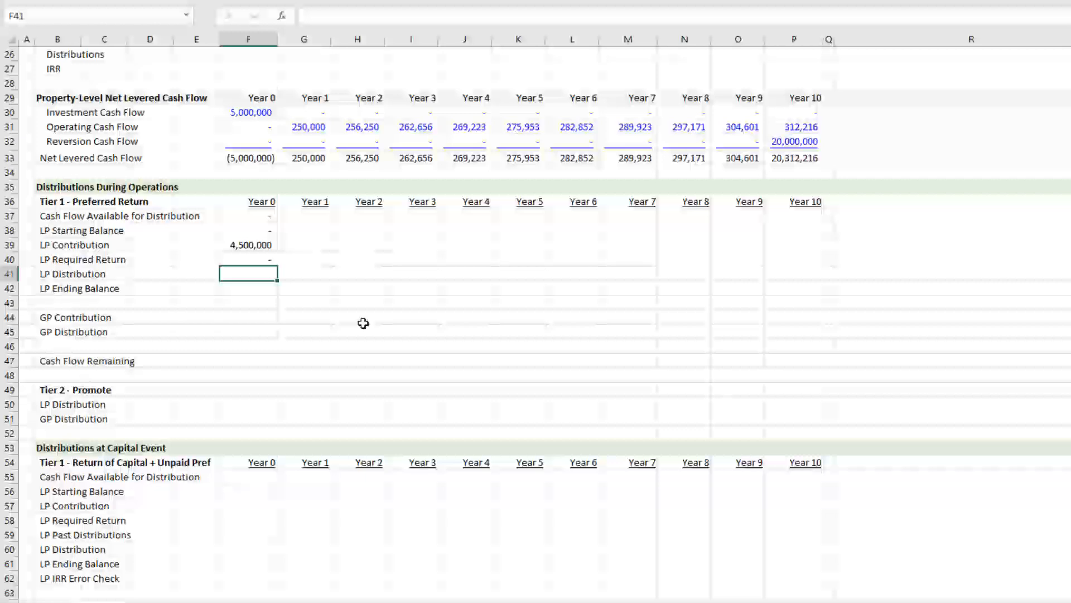
type("=MIN(")
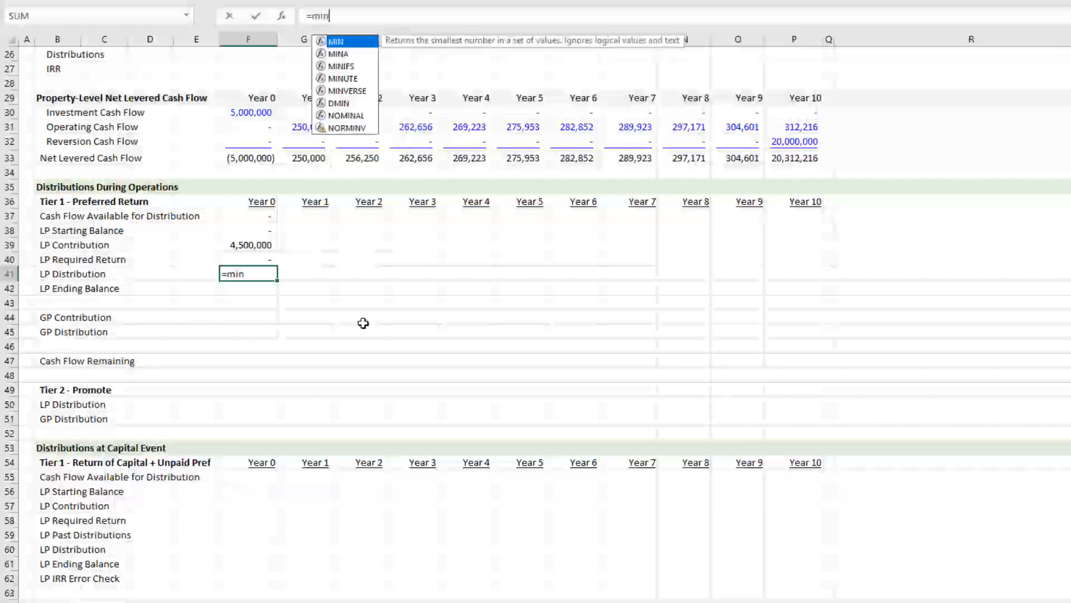
key("Up")
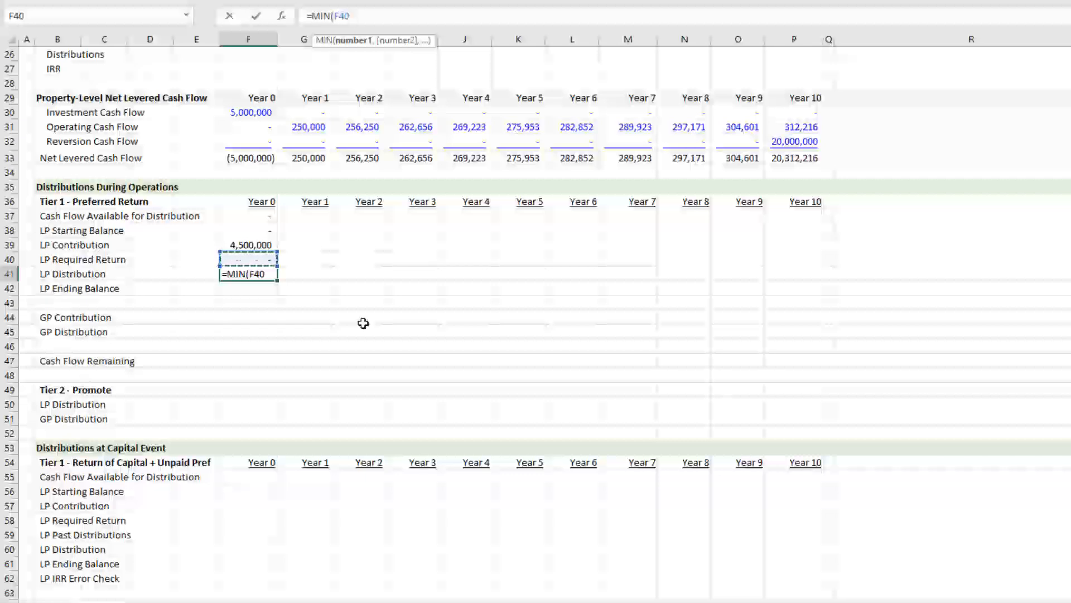
type(",")
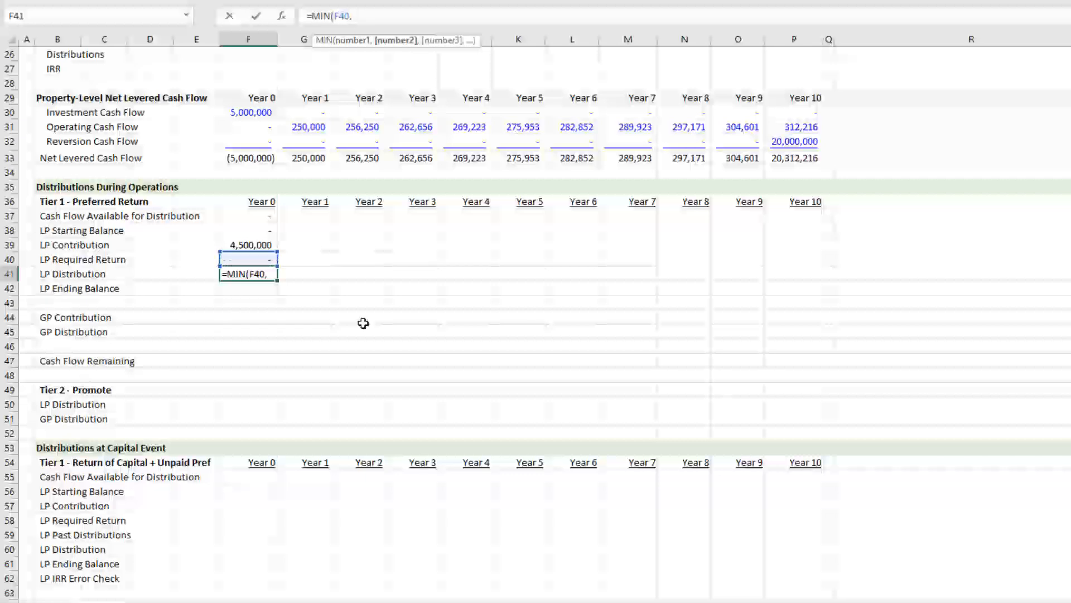
key("Up")
key("Up")
key("Up")
key("Up")
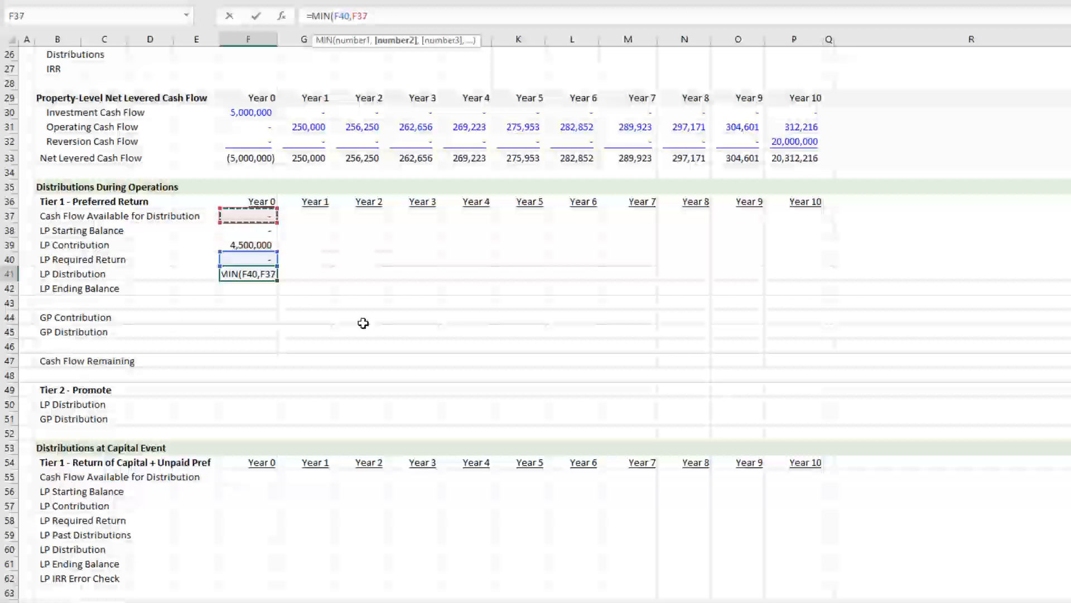
type("*")
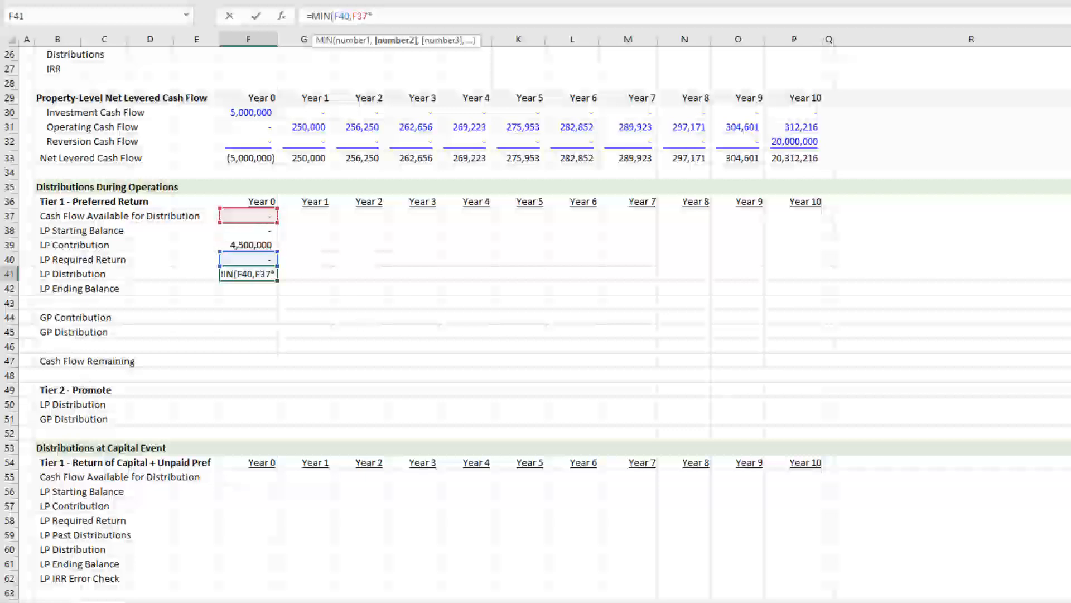
scroll(536, 323, "up", 8)
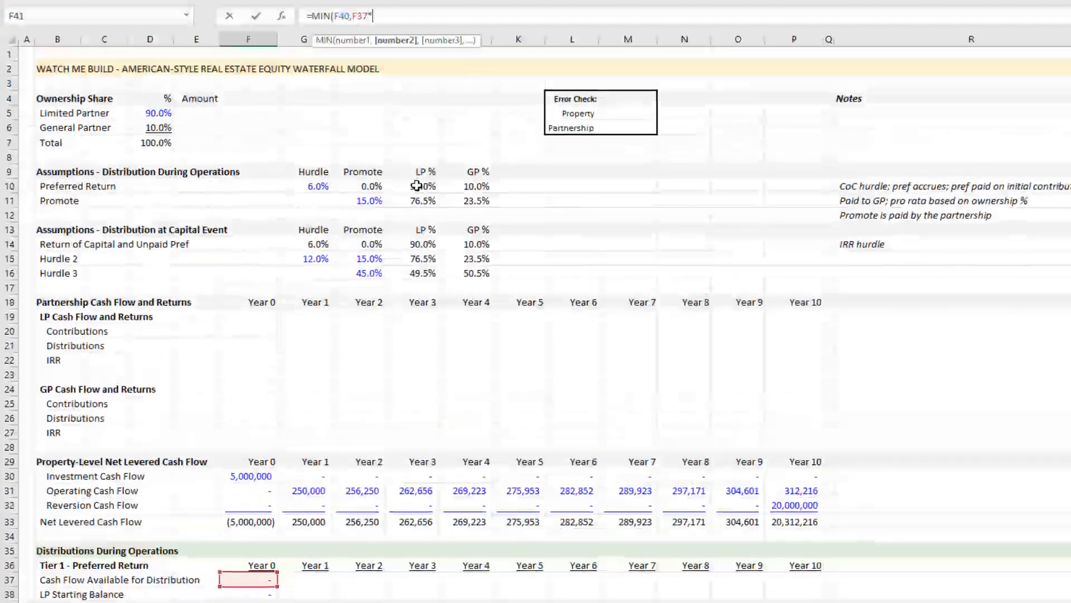
left_click(416, 186)
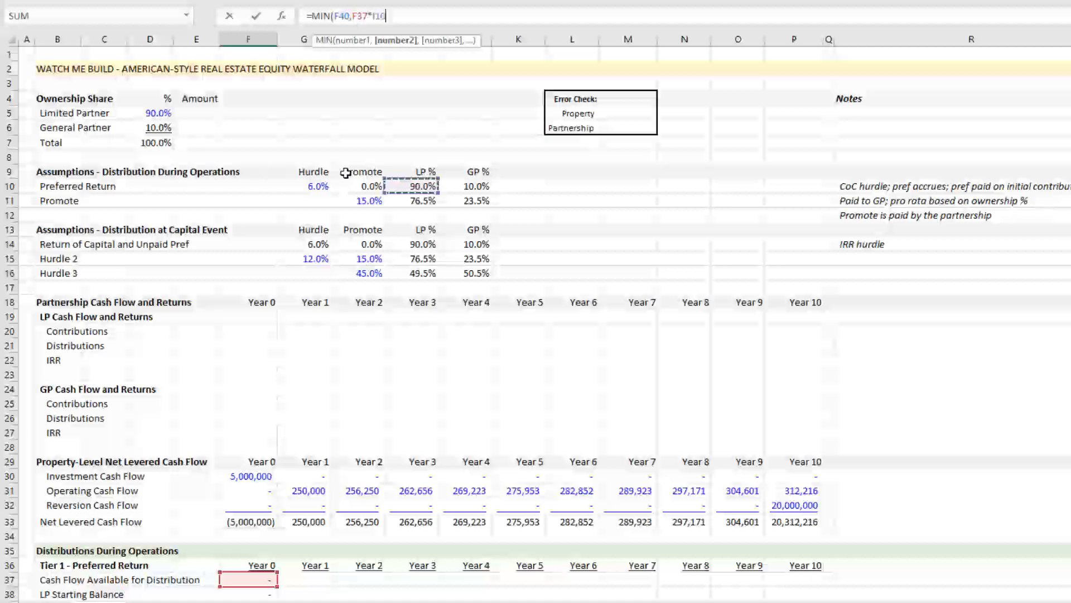
key("F4")
scroll(629, 232, "down", 7)
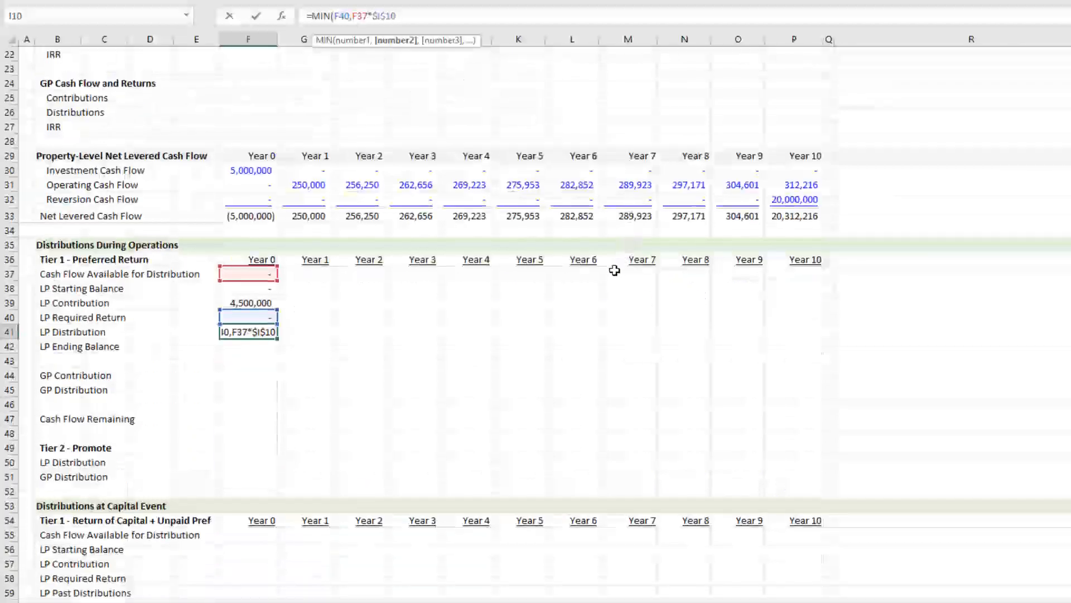
key("ctrl+Return")
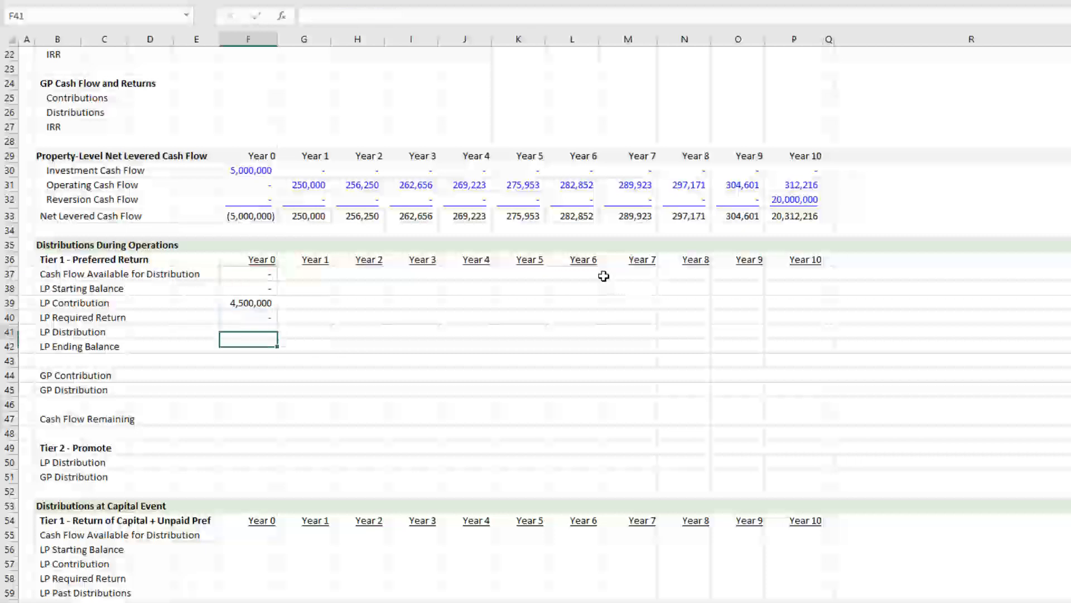
- Calculate the Year 0 LP Ending Balance in F42 with =F38+F39+F40-F41
scroll(580, 279, "down", 3)
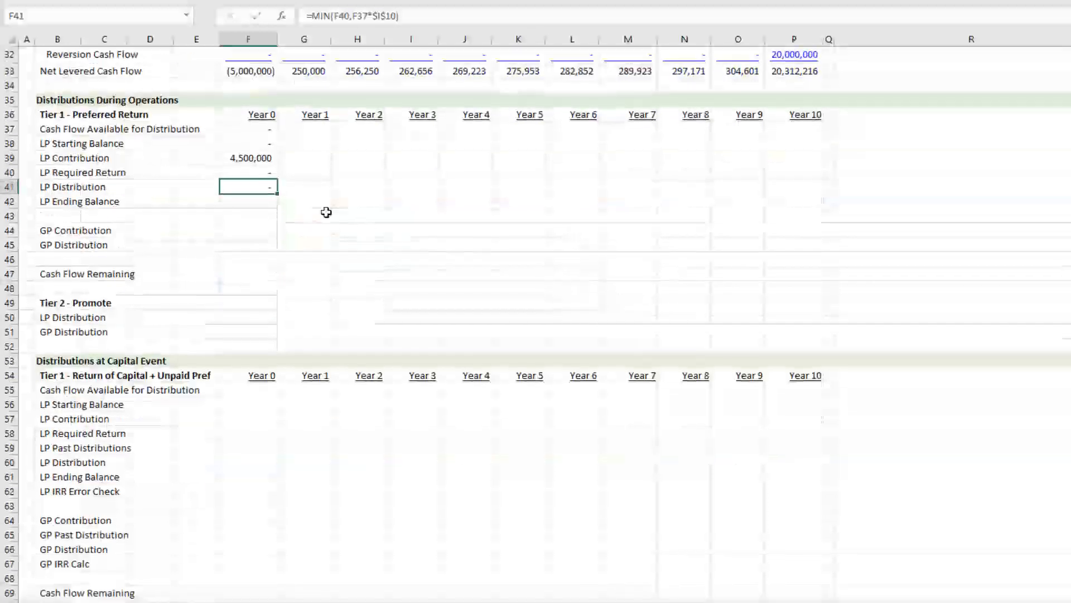
key("Down")
type("=")
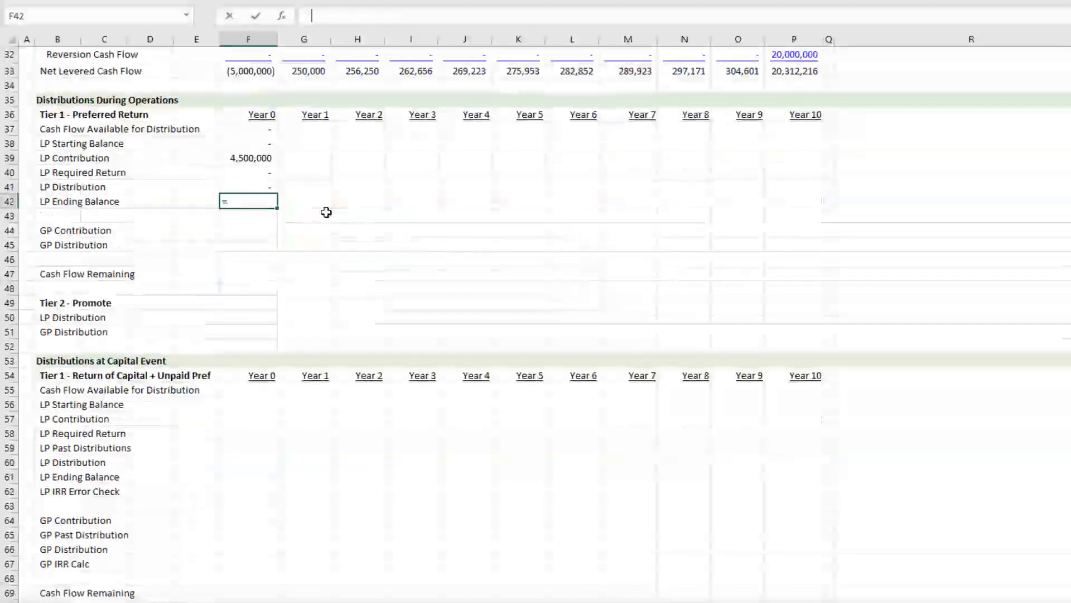
key("Up")
key("Up")
key("Up")
key("Up")
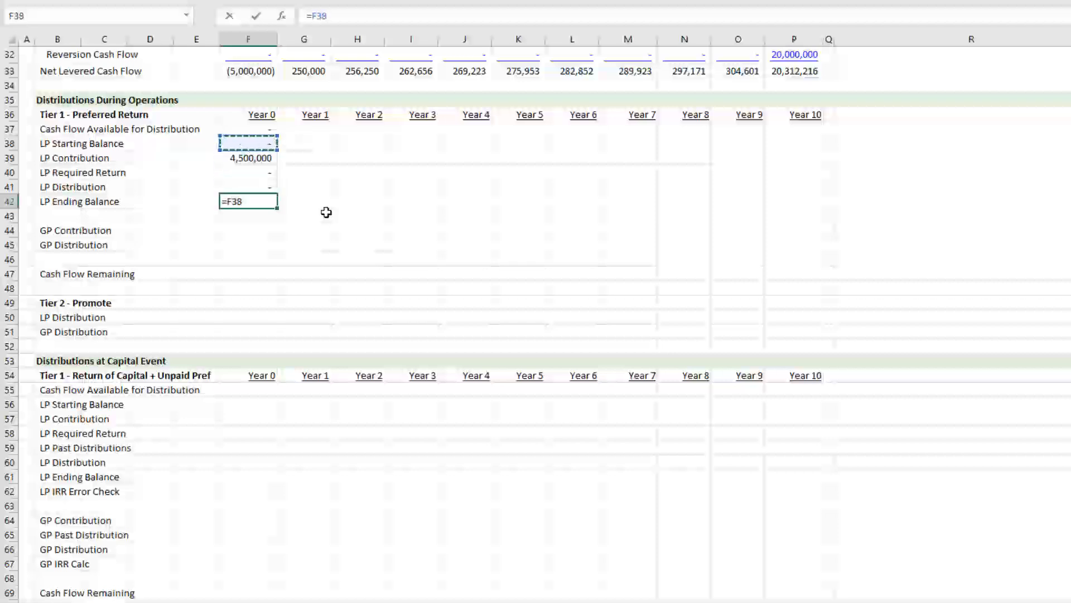
type("+")
key("Up")
key("Up")
key("Up")
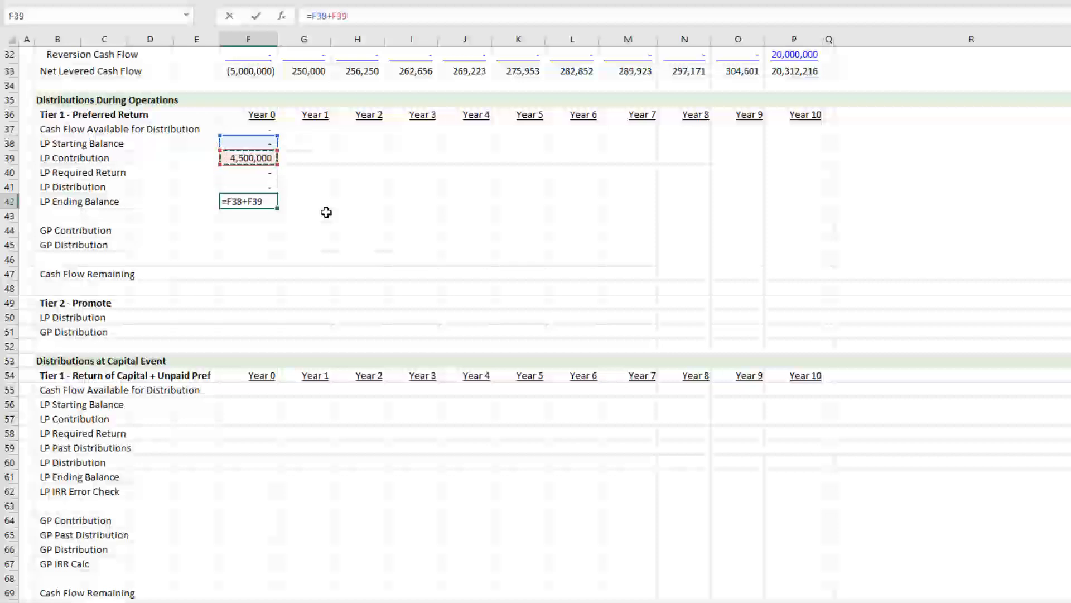
type("+")
key("Up")
key("Up")
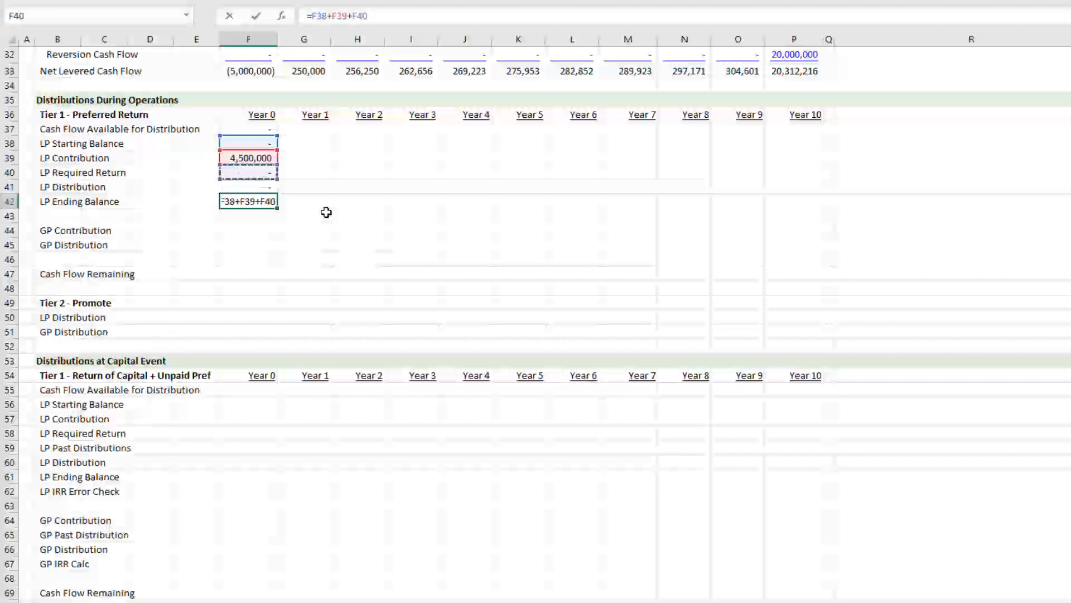
type("-")
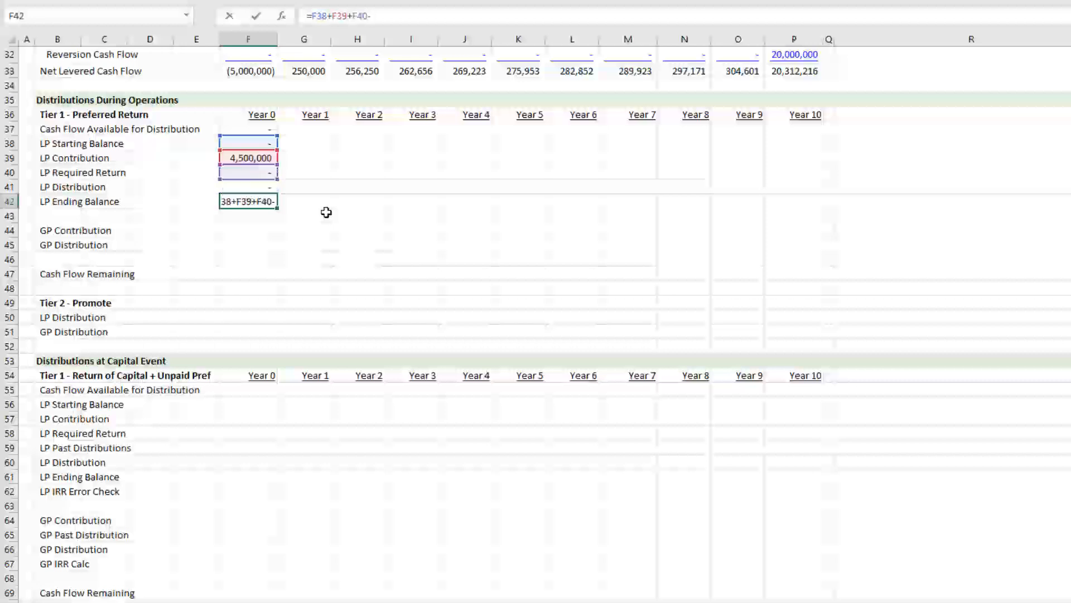
key("Up")
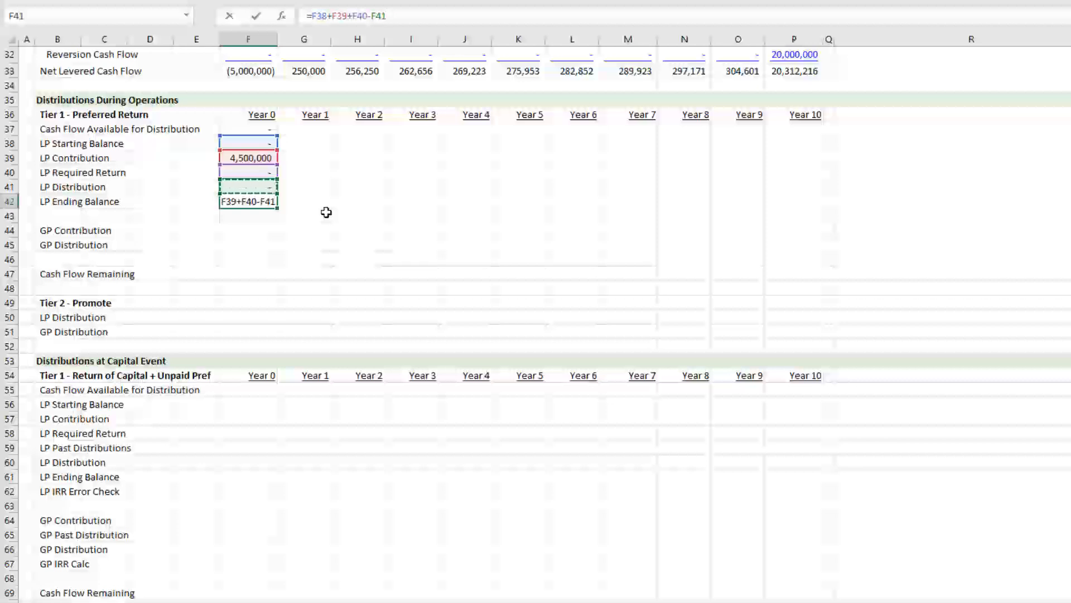
key("Return")
- Fill the Year 0 Tier 1 formulas in F37:F42 across to Year 10 in column P
key("Up")
key("Up")
key("Up")
key("Up")
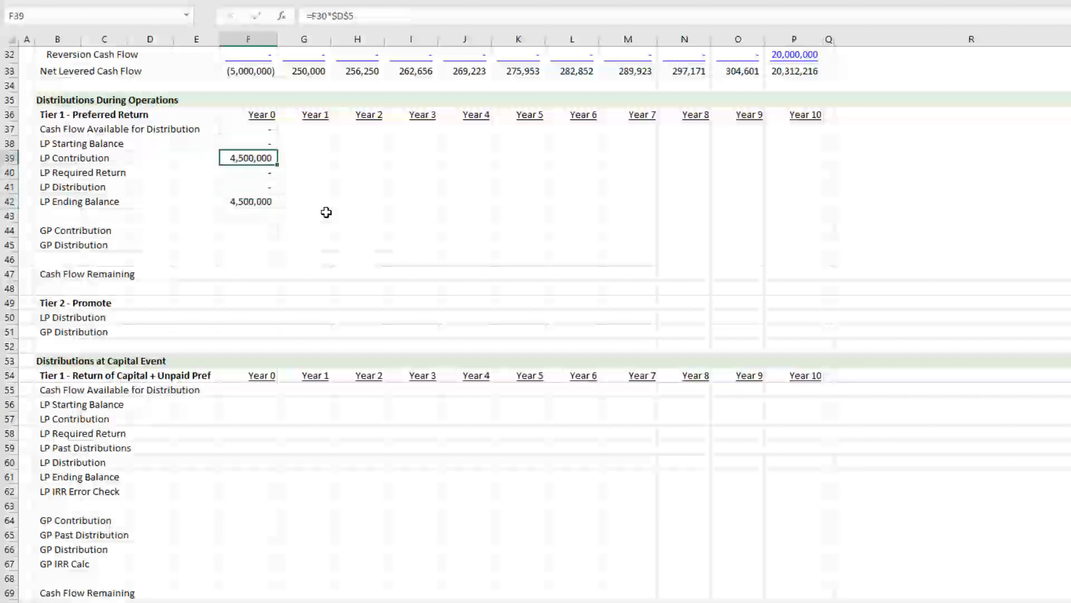
key("Up")
key("Up")
key("shift+Down")
key("shift+Down")
key("shift+Down")
key("shift+Down")
key("shift+Down")
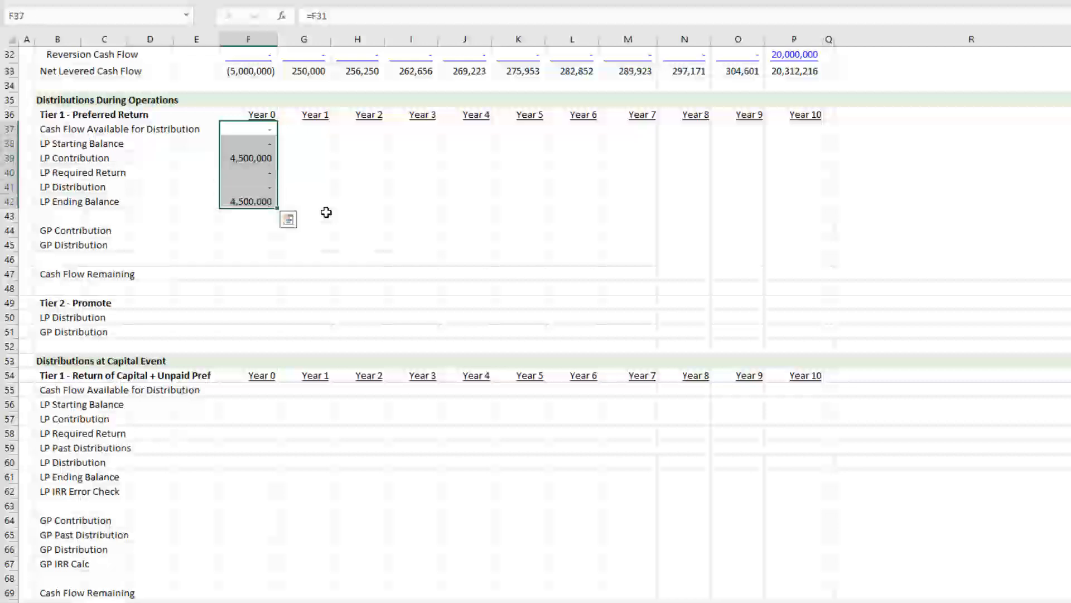
key("shift+Right")
key("shift+Right")
key("shift+Right")
key("shift+Right")
key("shift+Right")
key("shift+Right")
key("shift+Right")
key("shift+Right")
key("shift+Right")
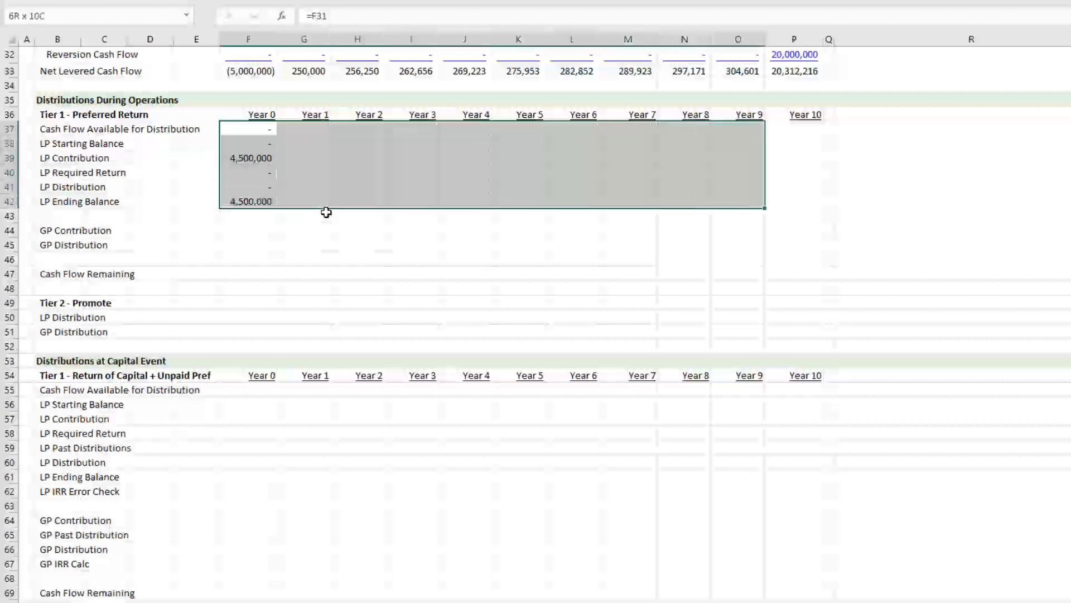
key("shift+Right")
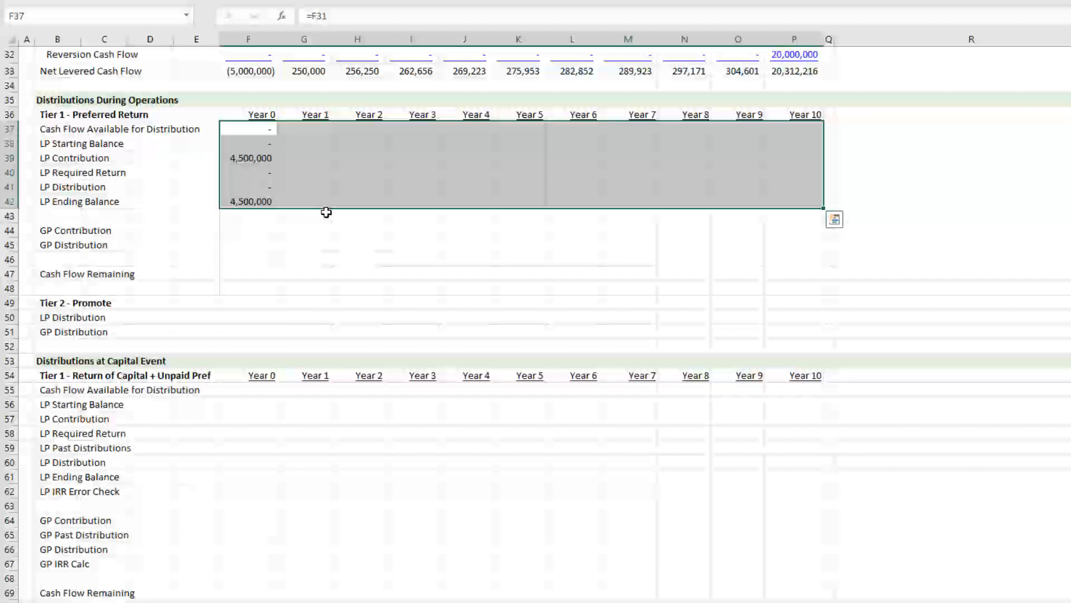
key("ctrl+r")
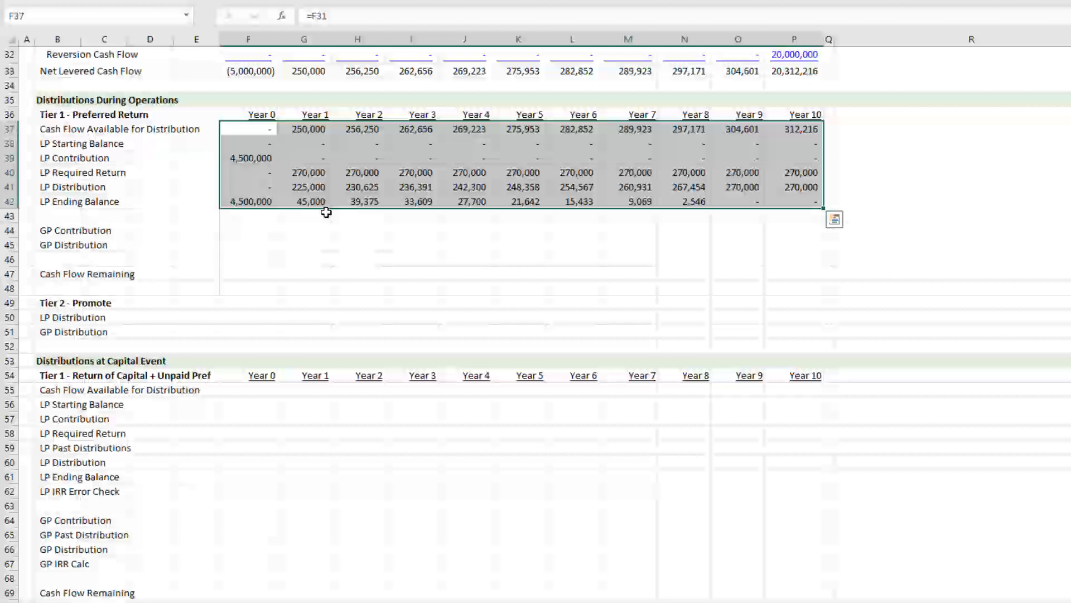
- Link the Year 1 LP Starting Balance in G38 to the Year 0 LP Ending Balance with =F42
key("Up")
key("Right")
key("Down")
key("Left")
key("Down")
key("Down")
key("Up")
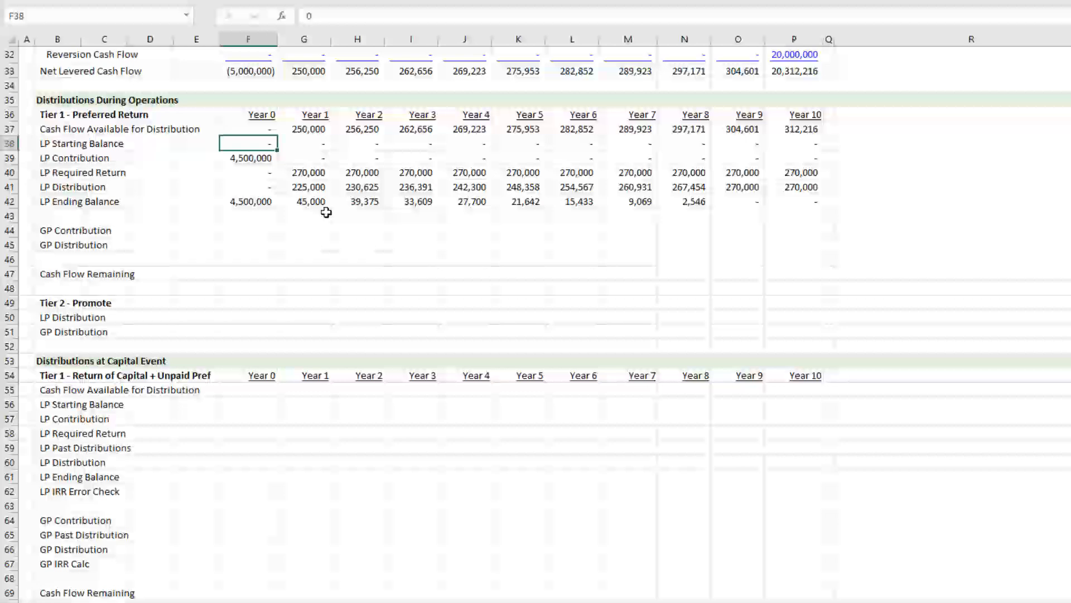
key("Right")
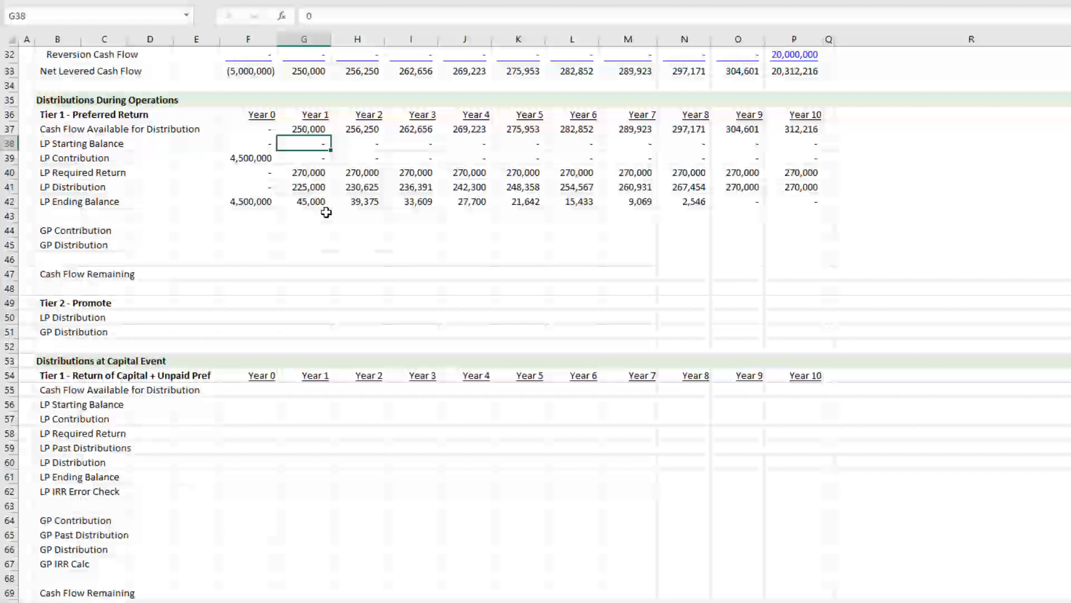
type("=")
key("Left")
key("Down")
key("Down")
key("Down")
key("Down")
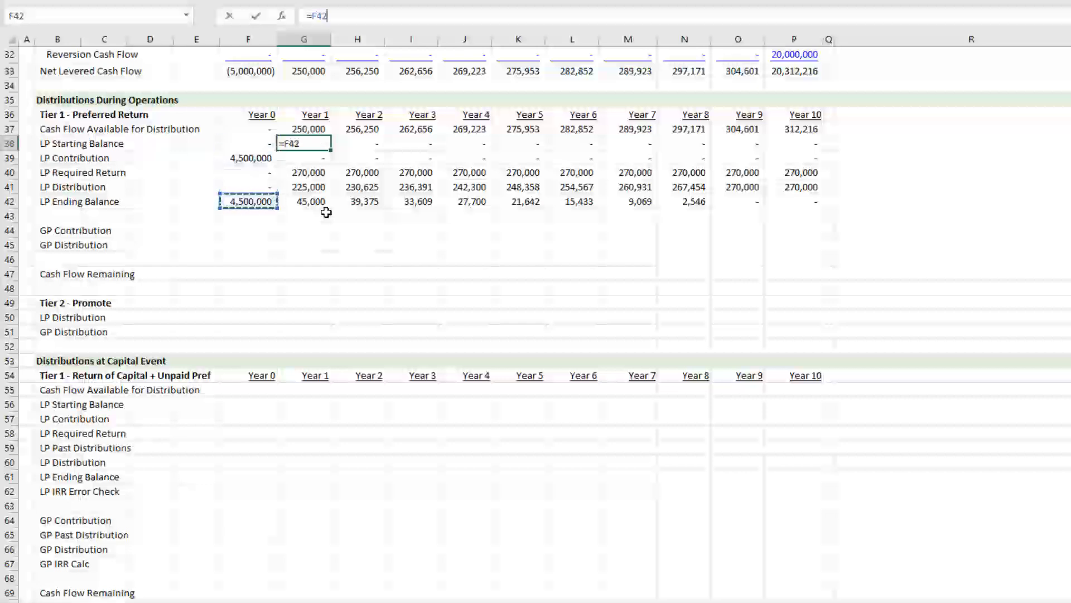
key("ctrl+Return")
- Fill the LP Starting Balance formula from G38 across row 38 through Year 10
key("ctrl+shift+Right")
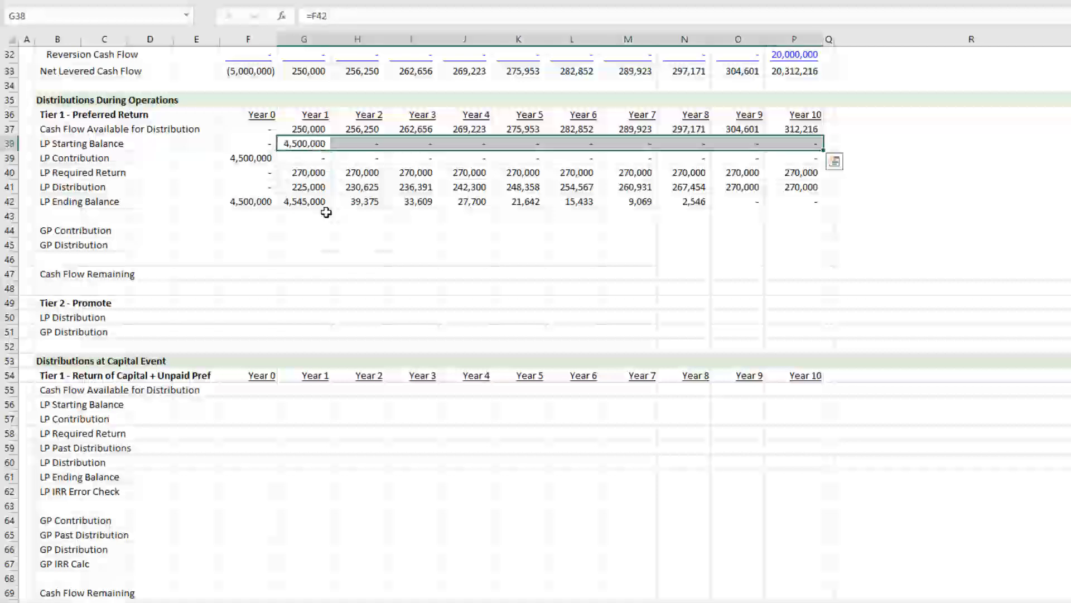
key("ctrl+r")
key("shift+BackSpace")
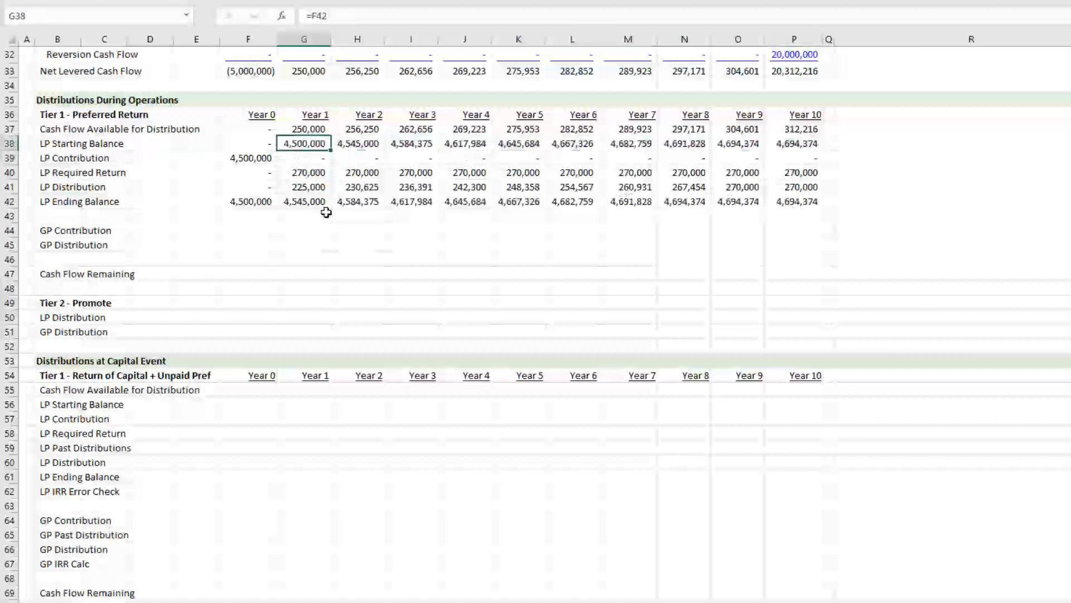
- Review the Year 0 and Year 1 Tier 1 formulas, from cash flow available for distribution down to LP ending balance
key("Left")
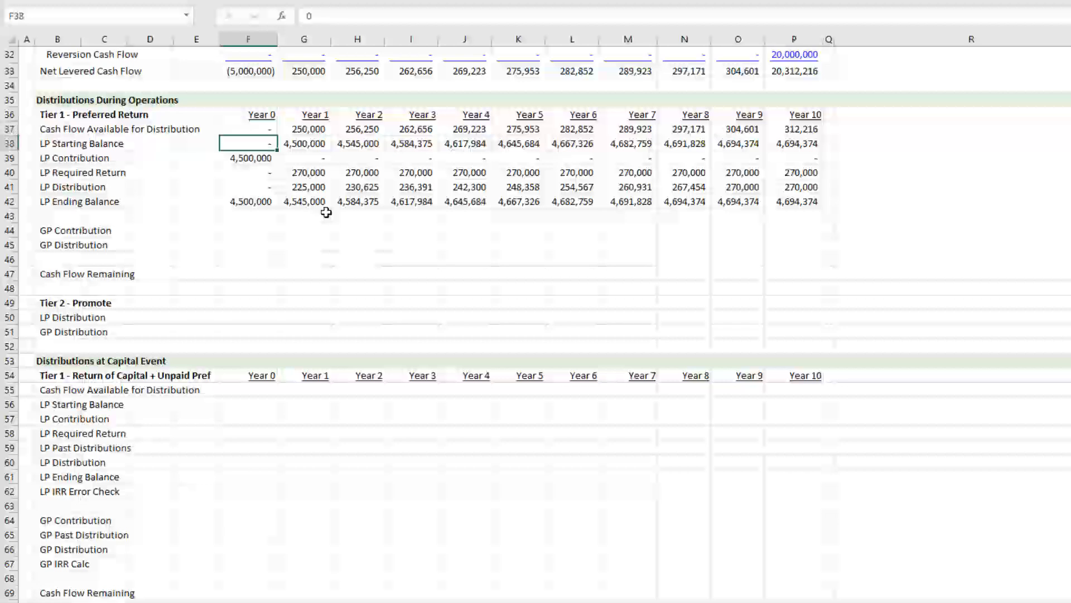
key("Up")
key("Down")
key("Down")
key("Down")
key("Down")
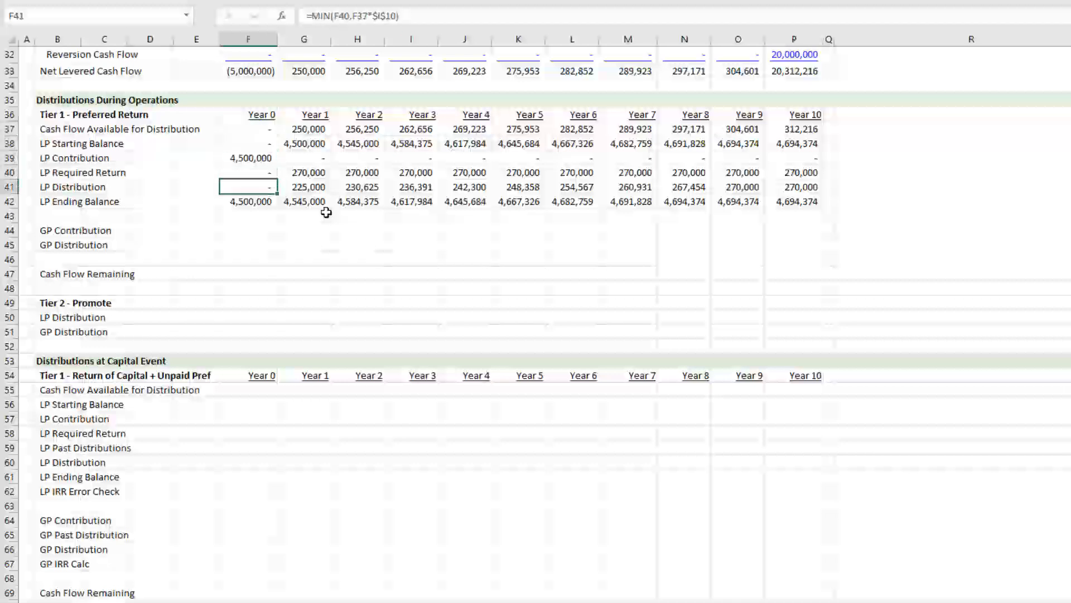
key("Right")
key("Up")
key("Up")
key("Up")
key("Up")
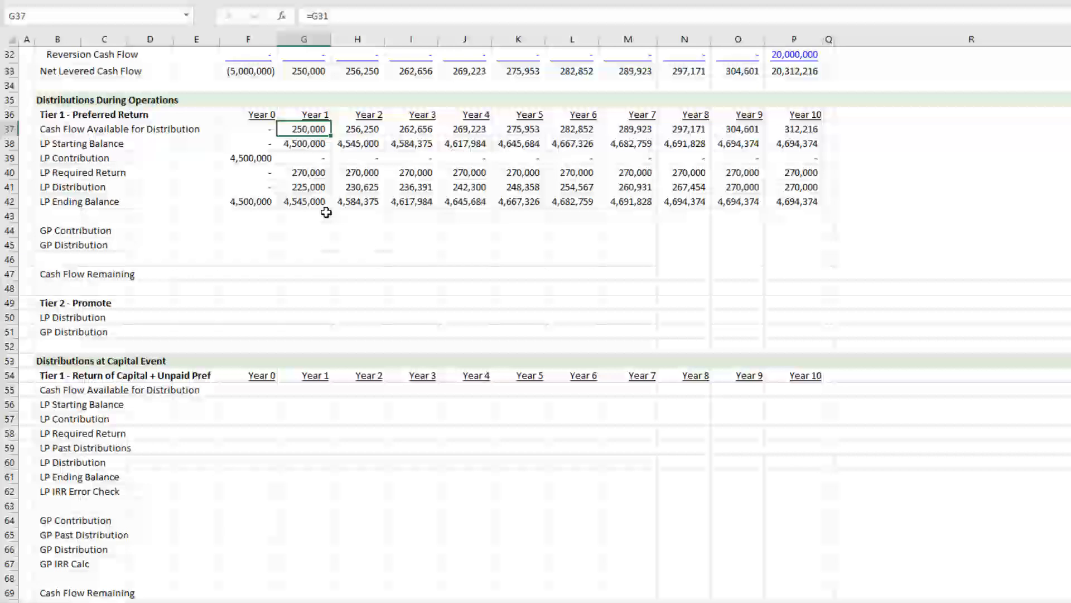
key("Down")
key("Down")
key("Down")
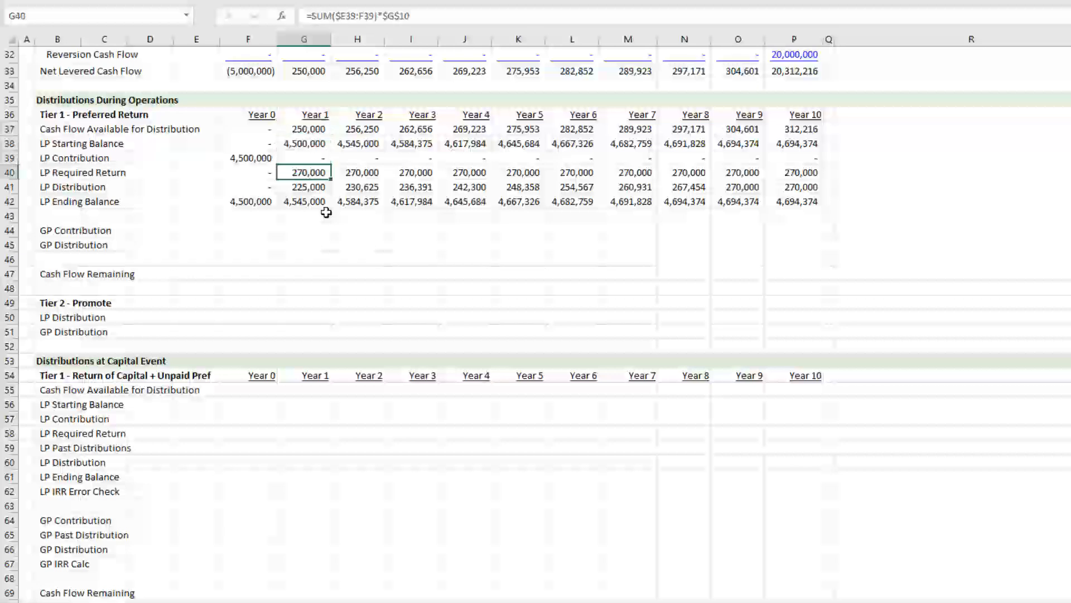
key("Down")
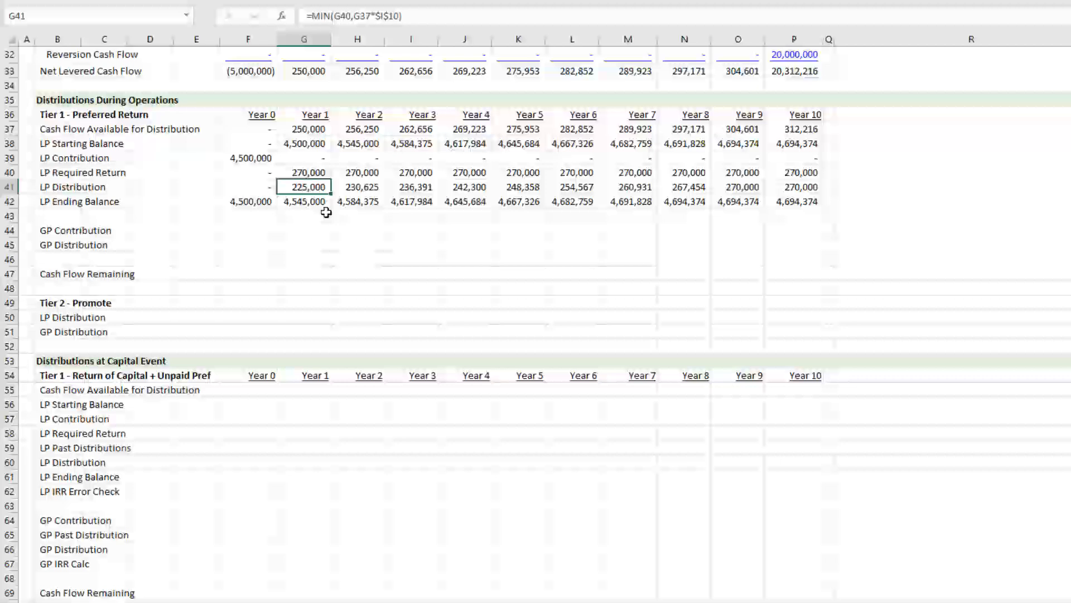
key("Up")
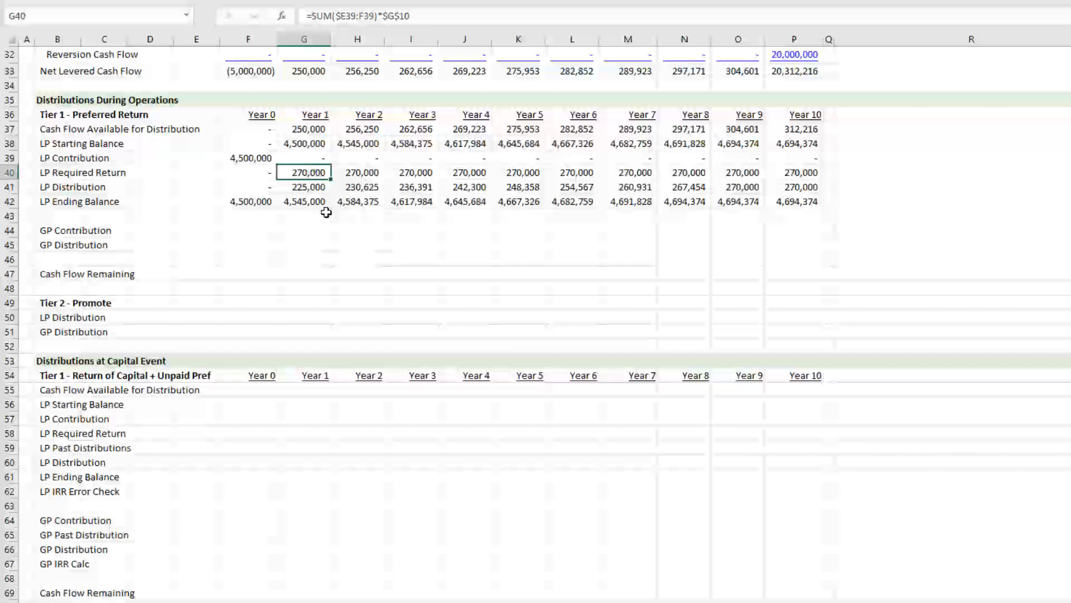
key("Down")
key("Down")
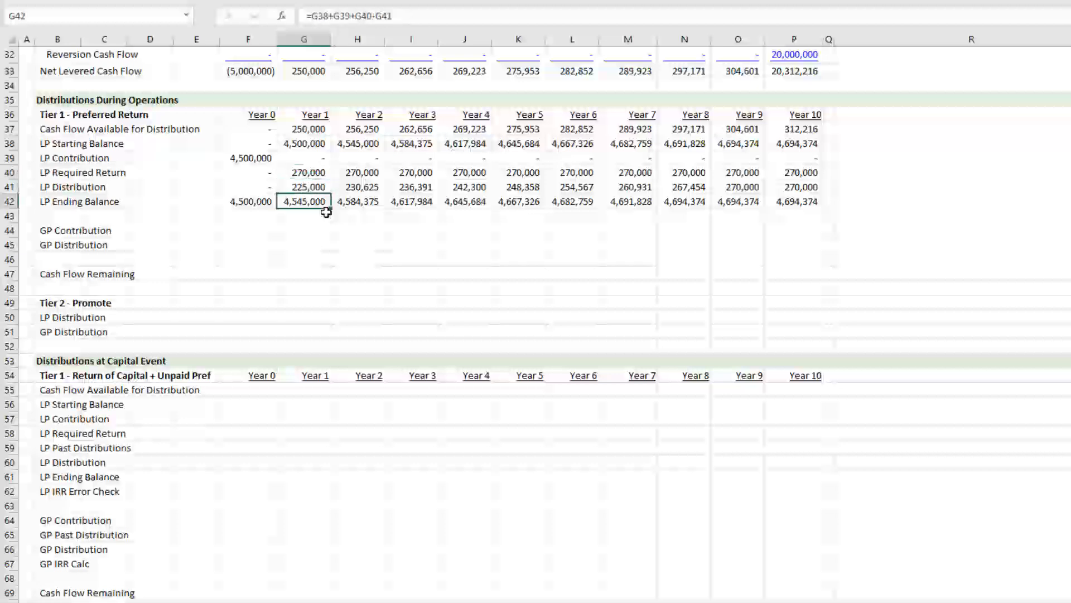
key("Up")
key("Up")
key("Up")
key("Up")
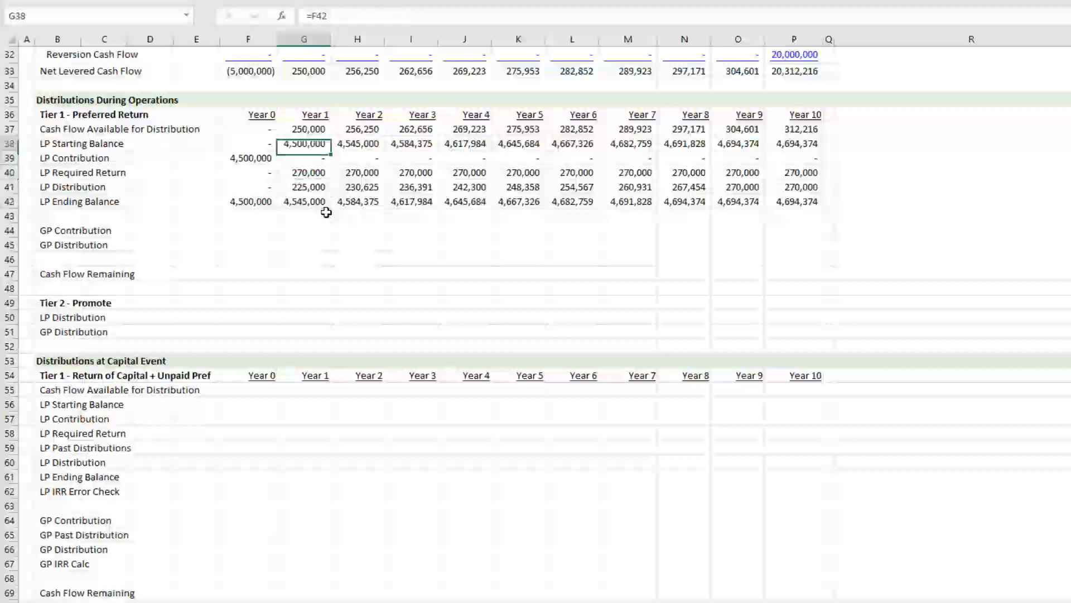
- Review the LP Starting Balance formulas across row 38 from Year 1 to Year 9
key("Right")
key("Right")
key("Right")
key("Right")
key("Right")
key("Right")
key("Right")
key("Right")
key("Right")
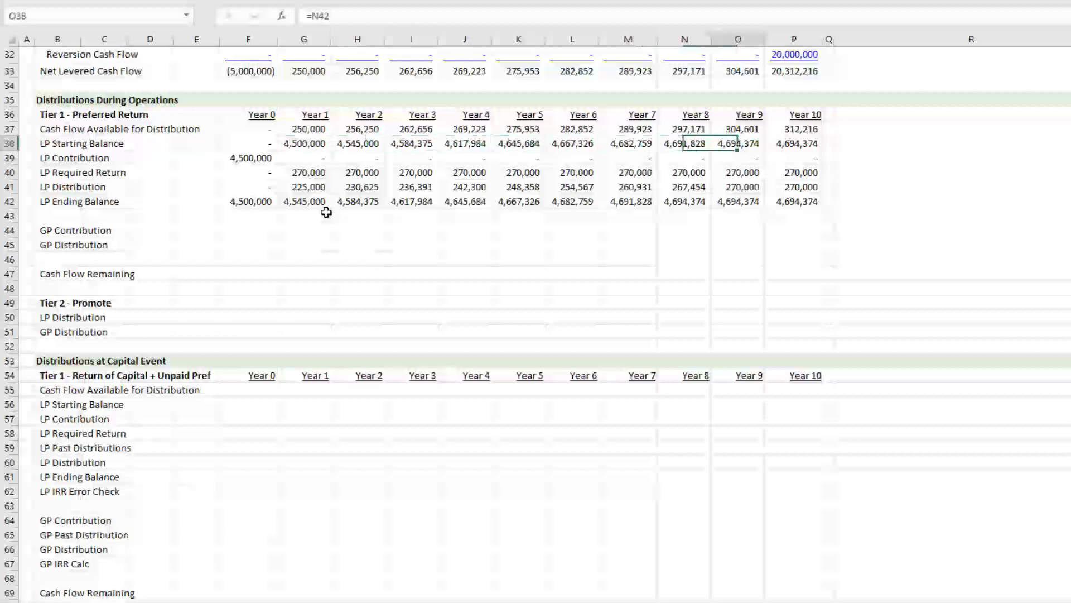
key("Left")
key("Left")
key("Left")
key("Left")
key("Right")
key("Right")
key("Right")
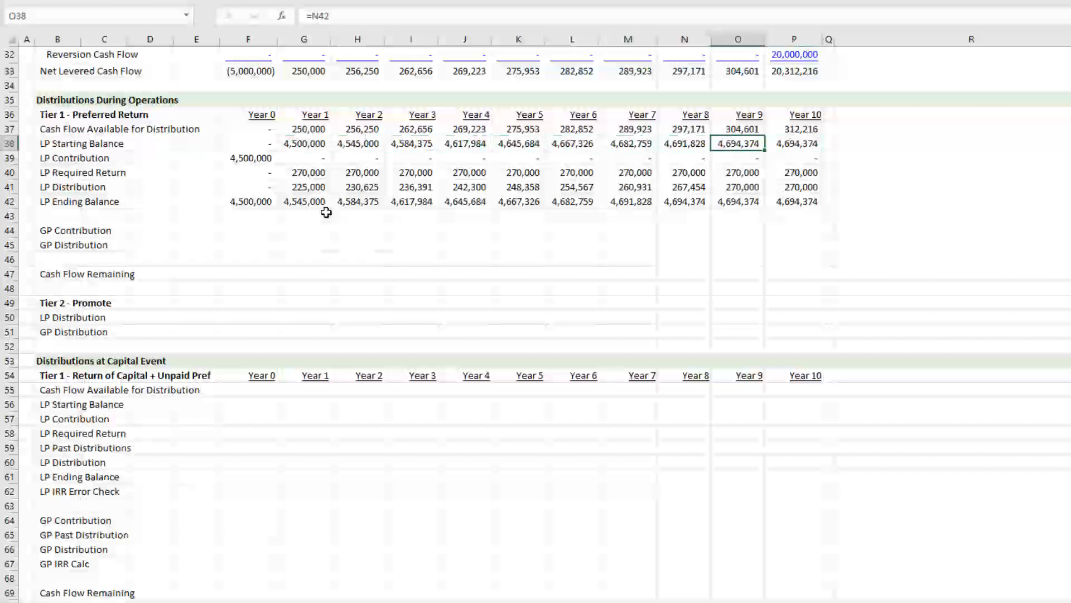
key("Left")
key("Left")
key("Left")
key("Left")
key("Left")
key("Left")
key("Right")
key("Right")
key("Right")
- Examine the Year 9 Tier 1 formulas in column O, from cash flow available for distribution down to LP distribution
key("Up")
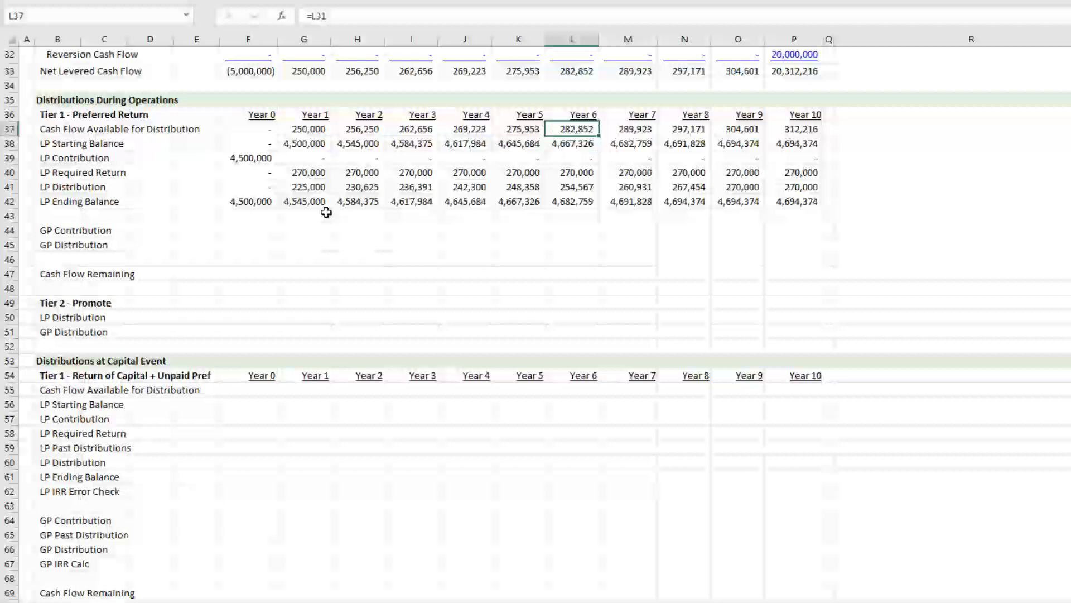
key("Right")
key("Right")
key("Right")
key("Down")
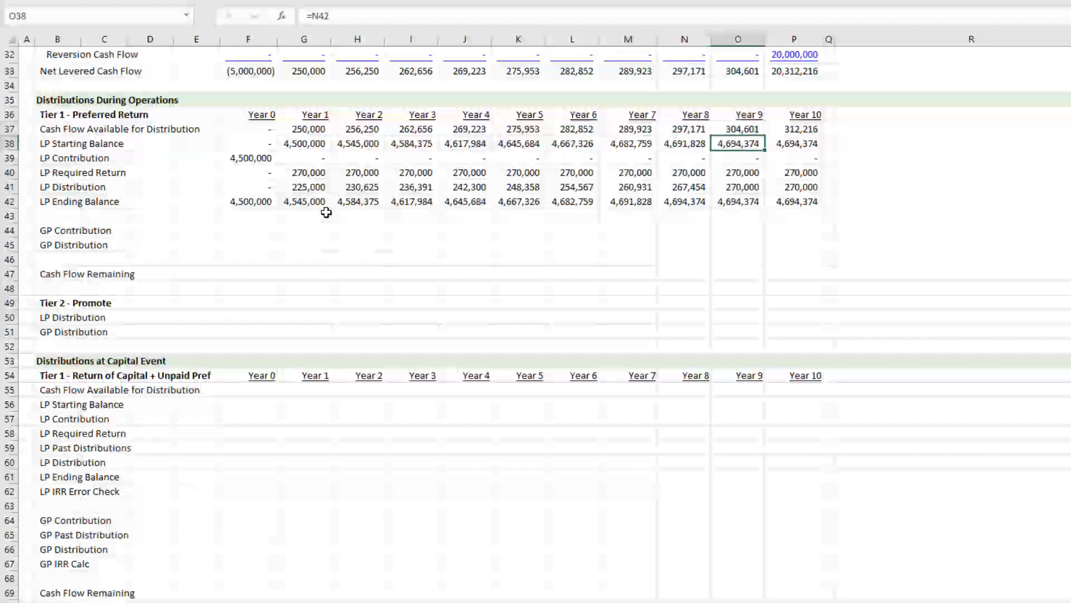
key("Up")
key("Down")
key("Down")
key("Down")
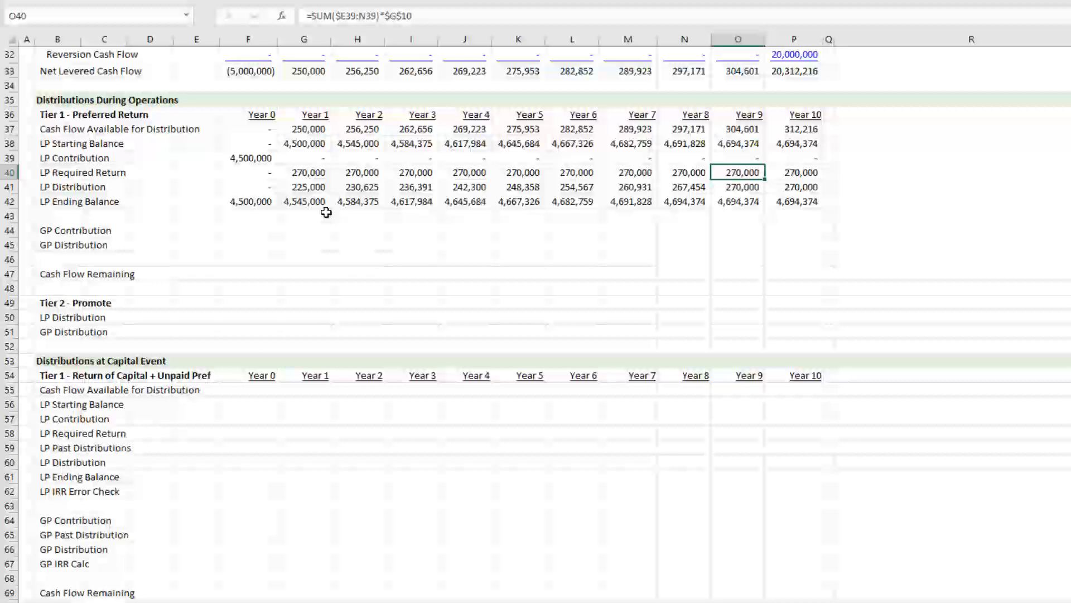
key("Down")
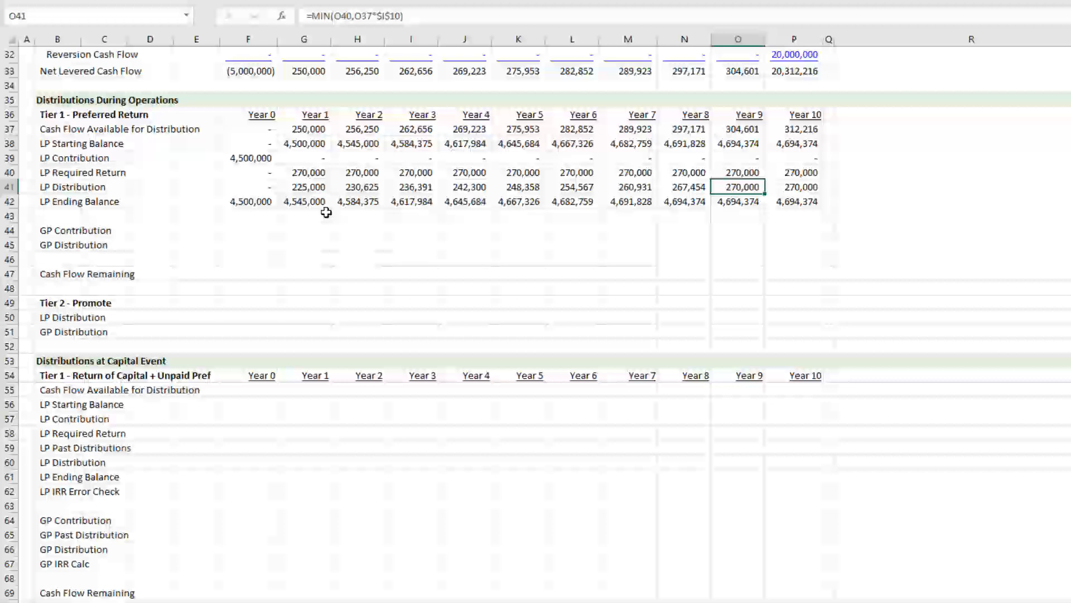
key("Down")
key("Down")
key("Down")
key("Down")
key("Down")
key("Down")
key("Down")
key("Down")
key("Down")
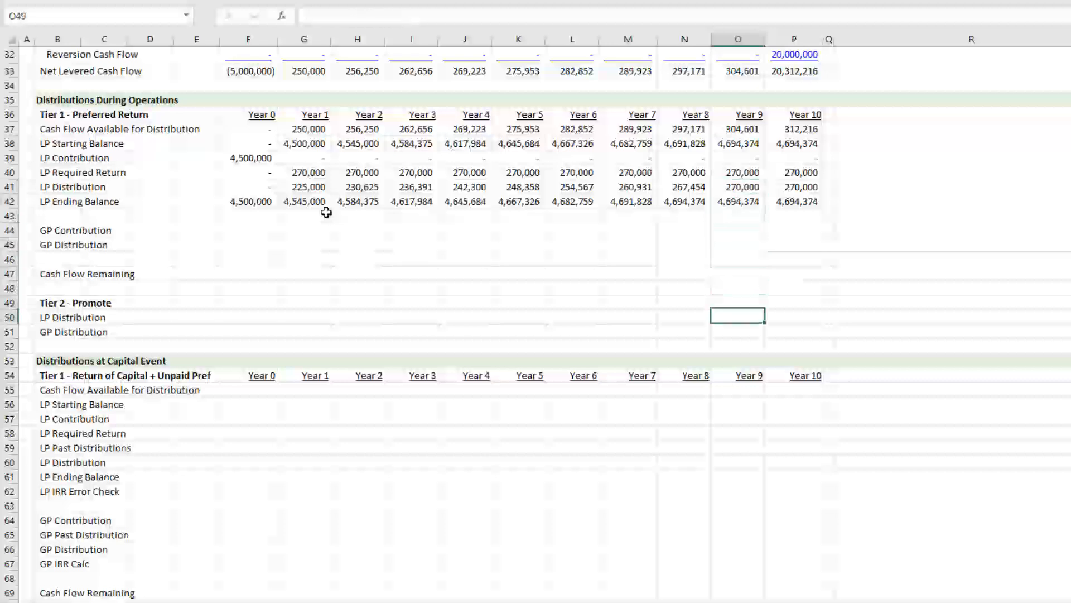
- Calculate the Year 0 GP Contribution in F44 as investment cash flow less LP contribution with =F30-F39
key("Up")
key("Up")
key("Left")
key("Left")
key("Left")
key("Left")
key("Up")
key("Up")
key("Up")
key("Up")
key("Left")
key("Left")
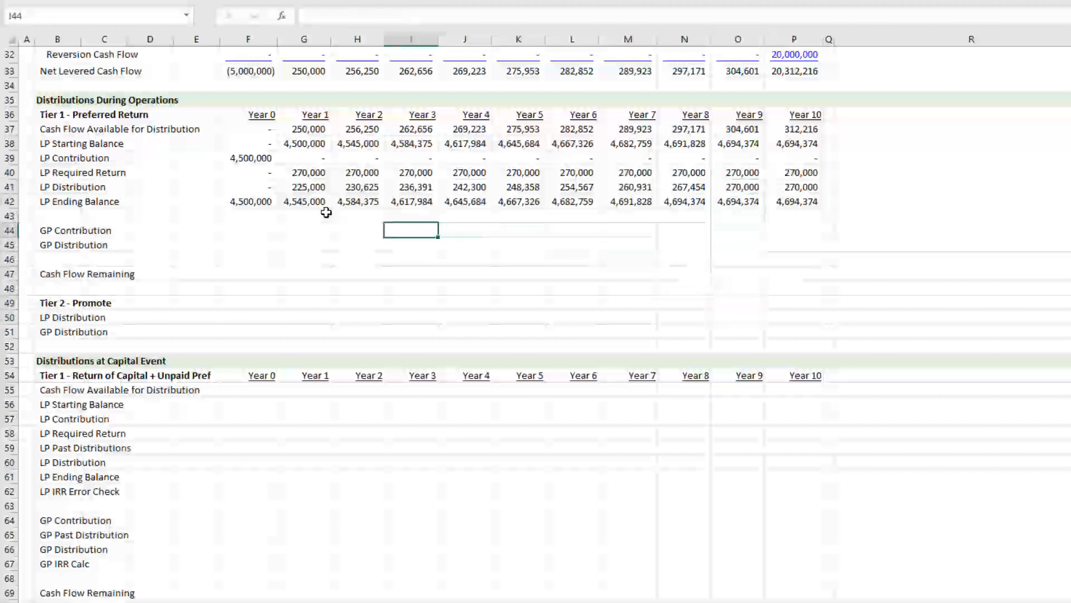
key("Left")
key("Left")
key("Left")
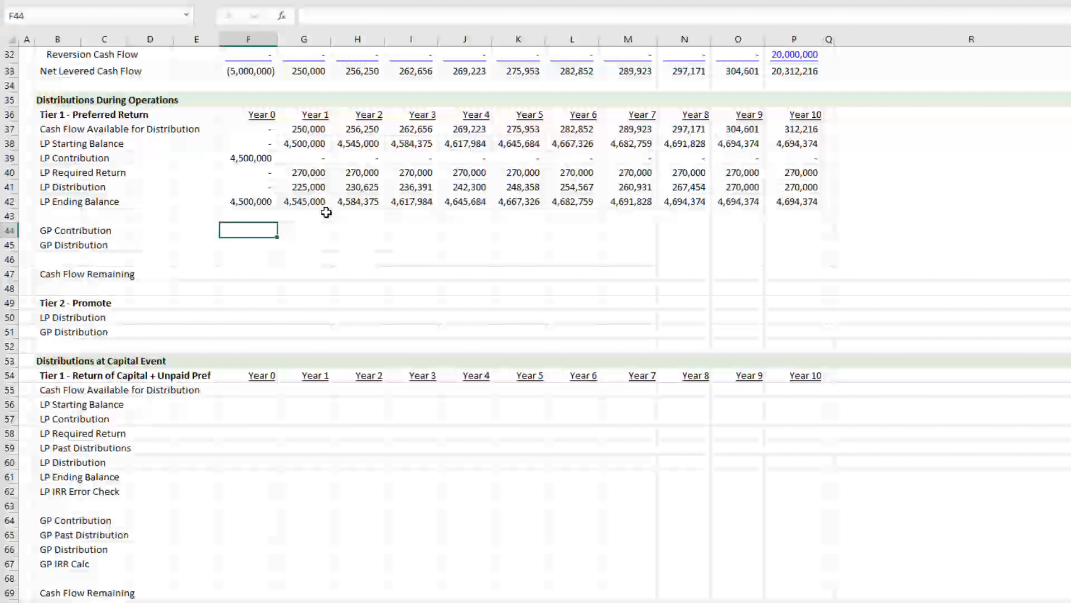
type("=")
key("Up")
key("Up")
key("Up")
key("Up")
key("Up")
key("Up")
key("Up")
key("Up")
key("Up")
key("Up")
key("Up")
key("Up")
key("Up")
key("Up")
key("Up")
key("Up")
key("Up")
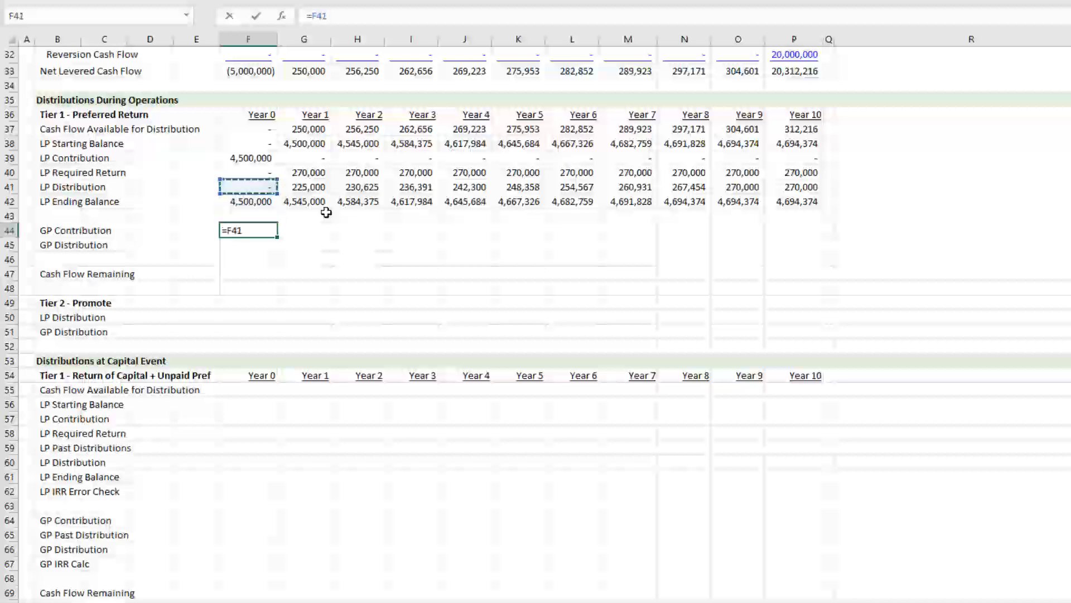
key("Down")
key("Down")
key("Down")
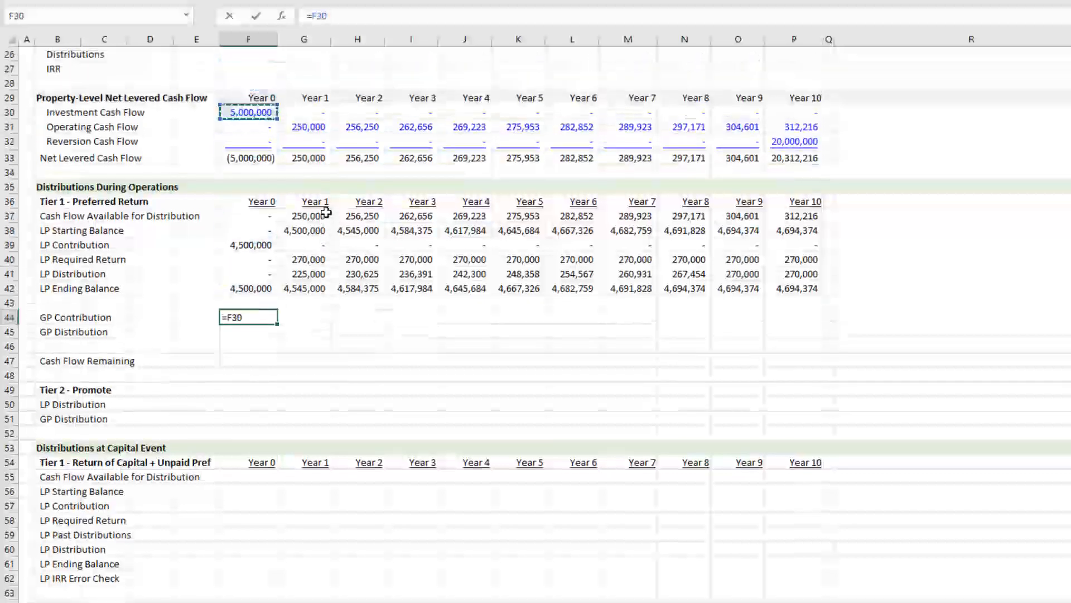
type("-")
key("Up")
key("Up")
key("Up")
key("Up")
key("Up")
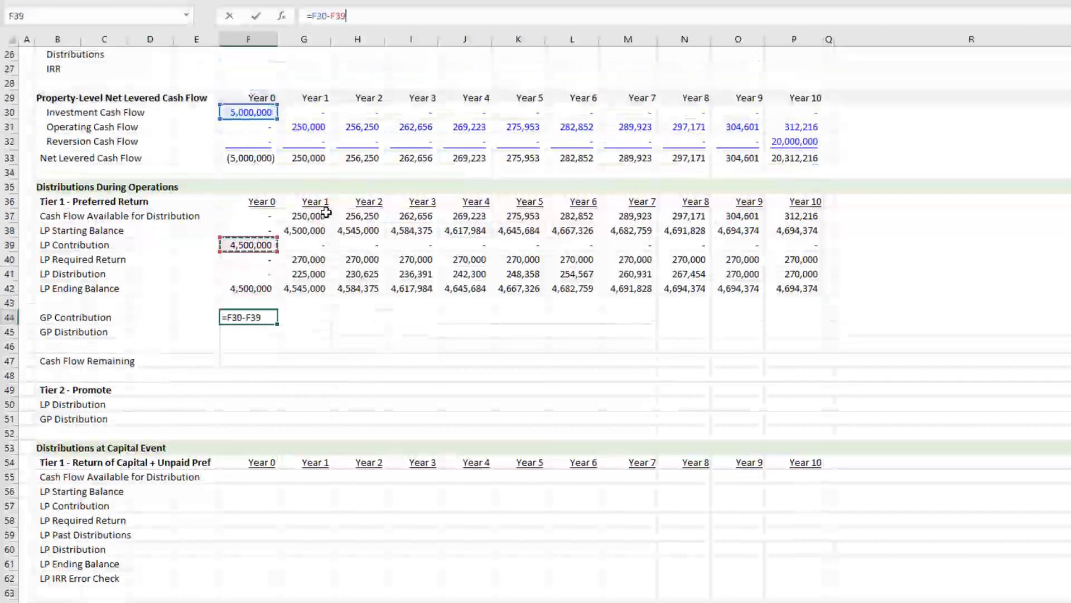
key("Return")
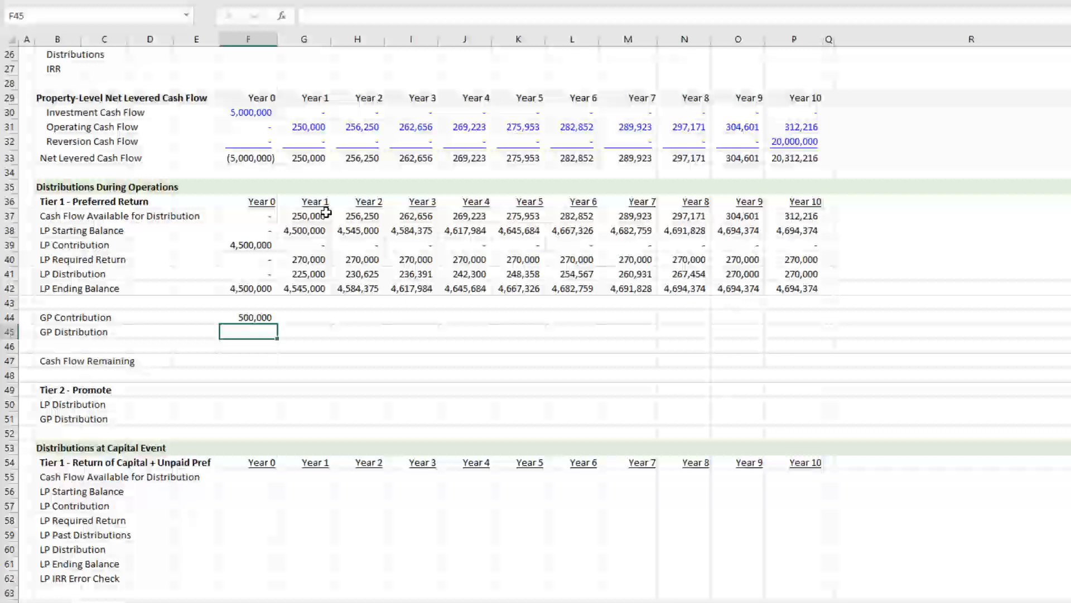
- Review the Year 0 GP Contribution formula, the empty rows below it into the capital event section, and the Tier 1 LP block B37:P42
key("Down")
key("Down")
key("Up")
key("Up")
key("Up")
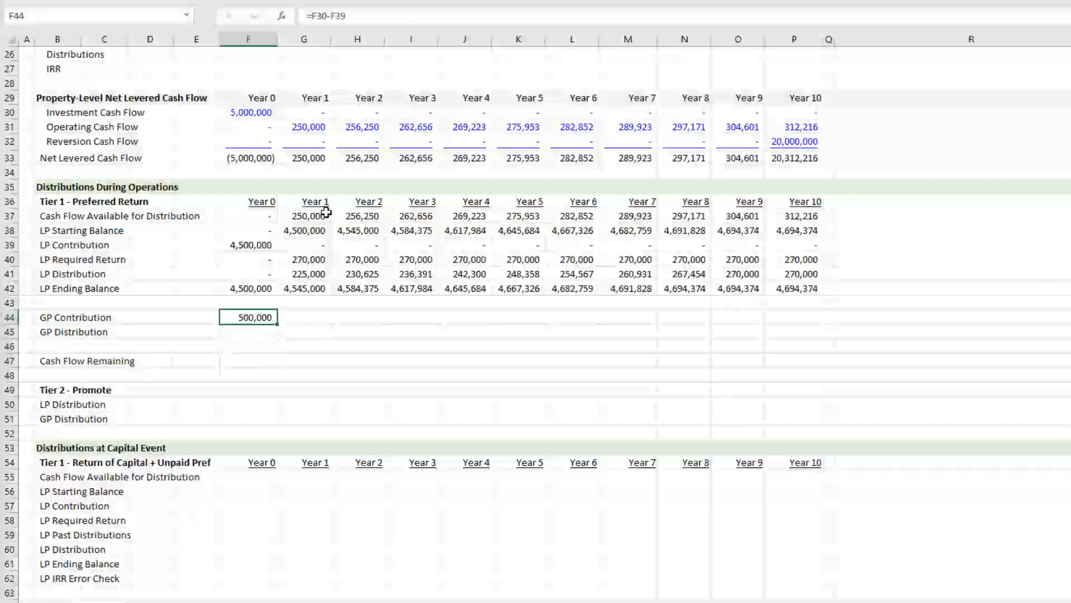
key("Down")
key("Down")
key("Down")
key("Down")
key("Down")
key("Down")
key("Down")
key("Down")
key("Down")
key("Down")
key("Down")
key("Down")
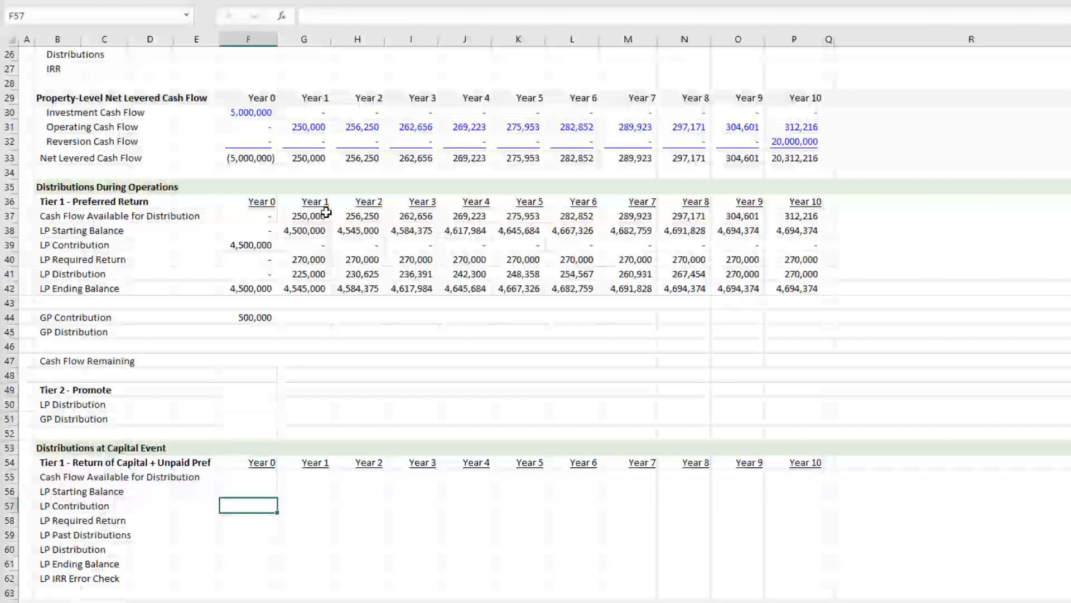
key("Up")
key("Up")
key("Up")
key("Up")
key("Up")
key("Up")
key("Up")
key("Up")
key("Up")
key("Up")
key("Up")
key("Up")
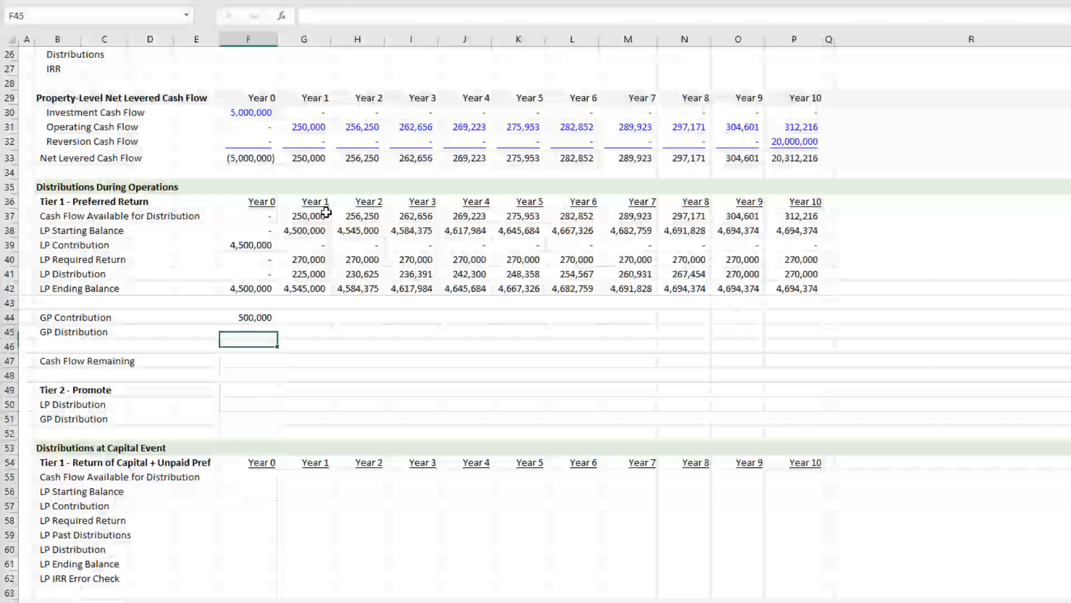
key("Down")
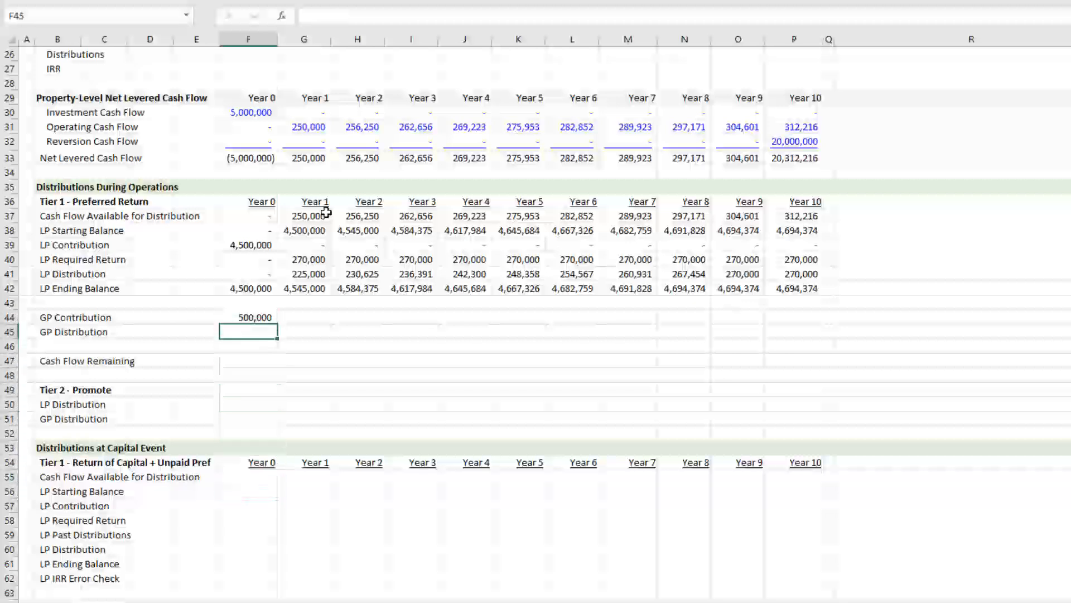
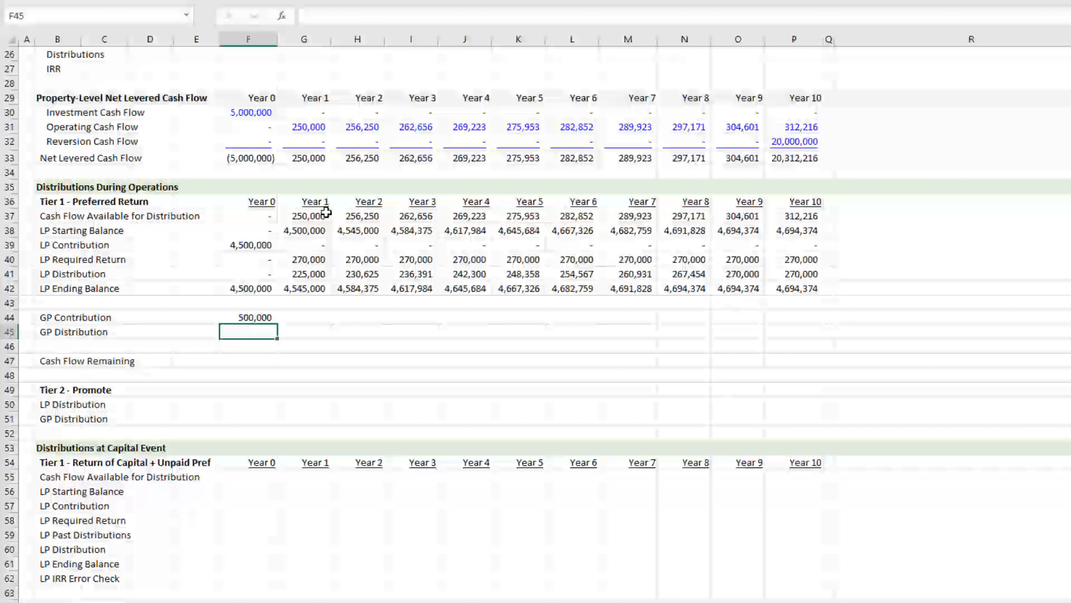
left_click_drag(56, 217, 792, 284)
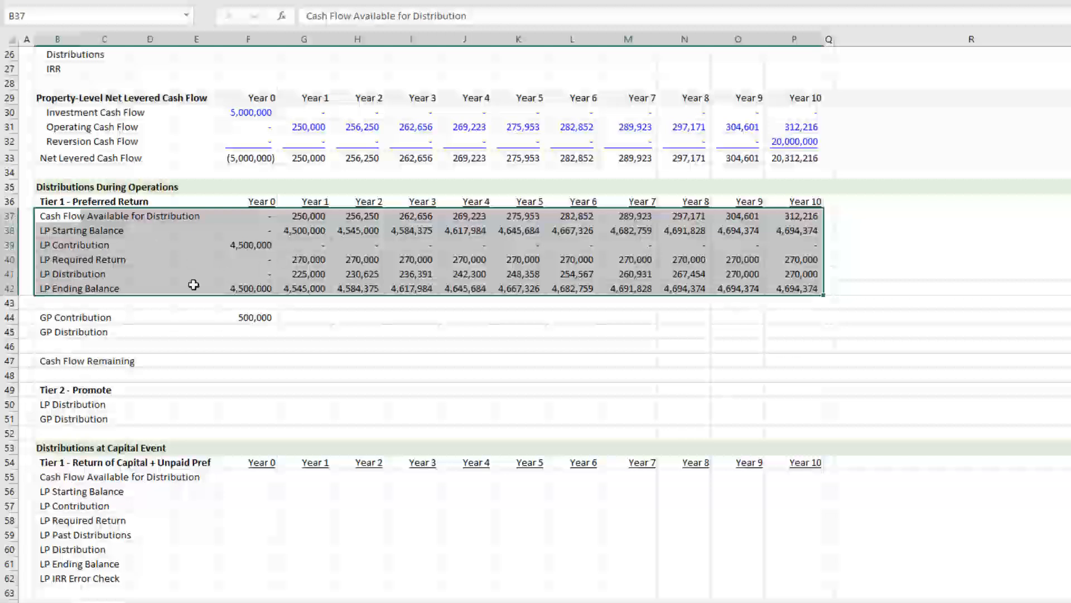
left_click(66, 332)
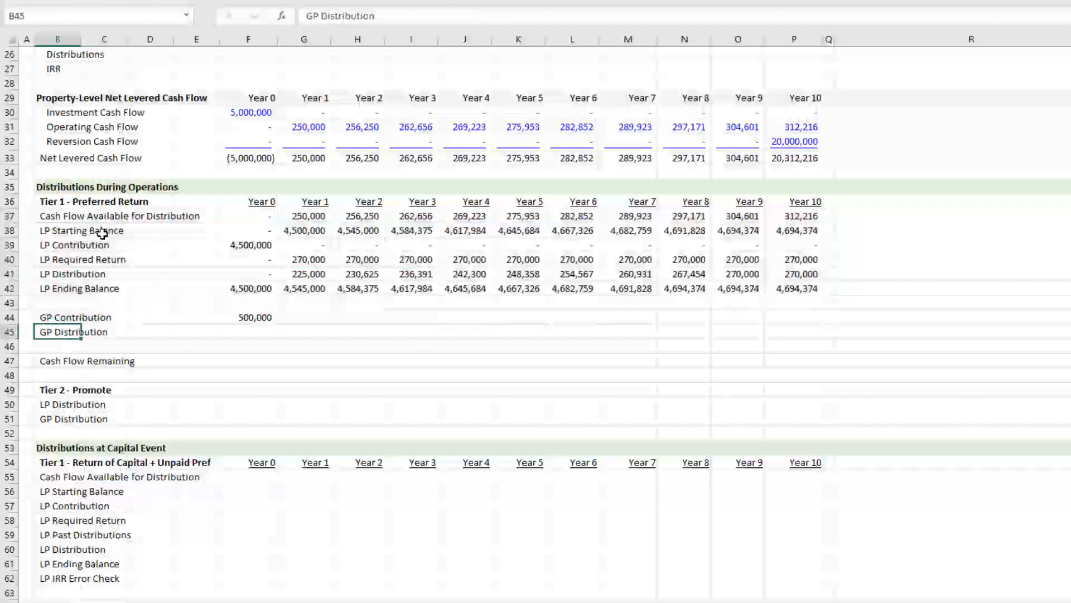
- Calculate the Year 0 GP Distribution in F45 from the LP distribution and the preferred return splits with =F41/$I$10*$J$10
left_click(242, 335)
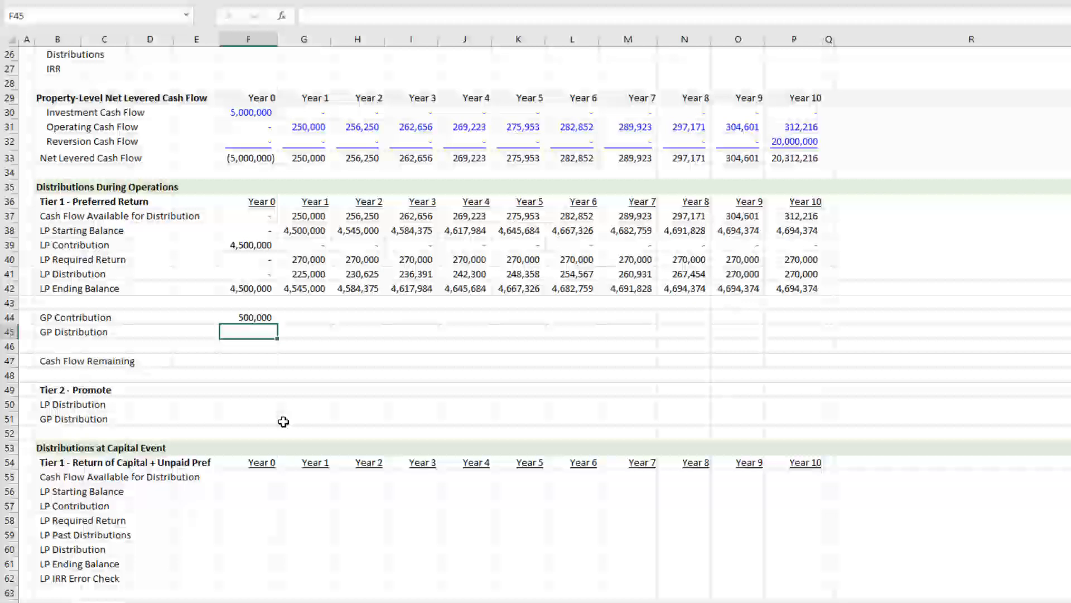
type("=")
key("Up")
key("Up")
key("Up")
key("Up")
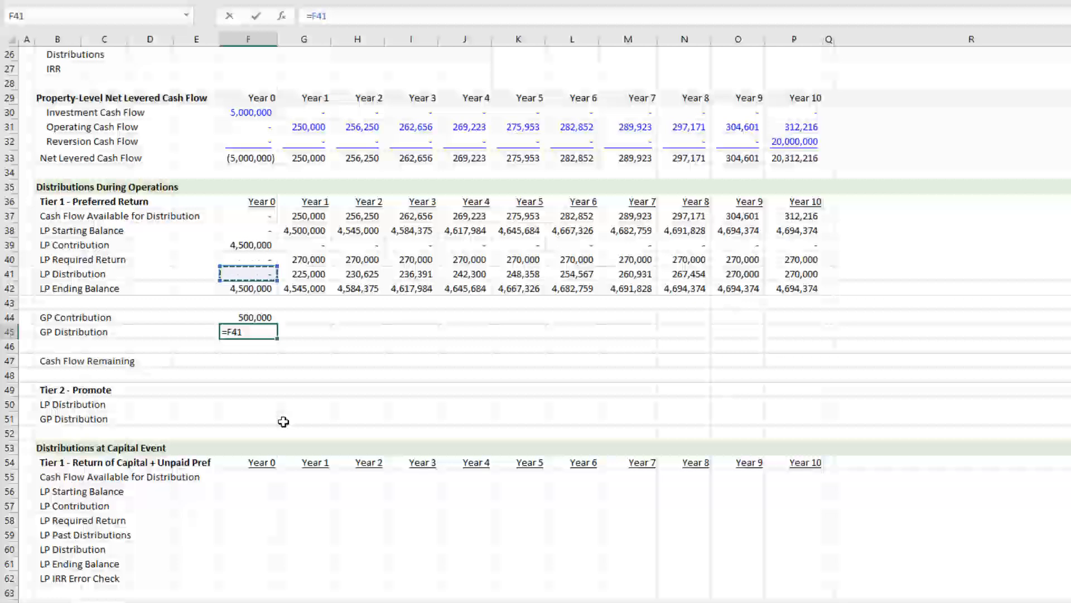
type("/")
scroll(284, 422, "up", 8)
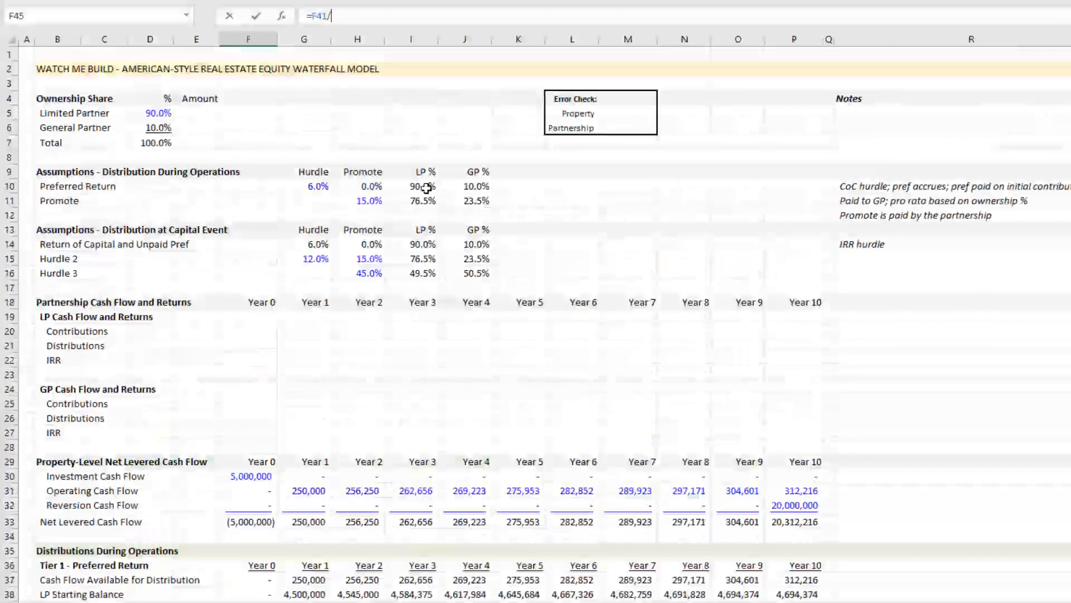
left_click(426, 188)
key("F4")
scroll(426, 188, "down", 6)
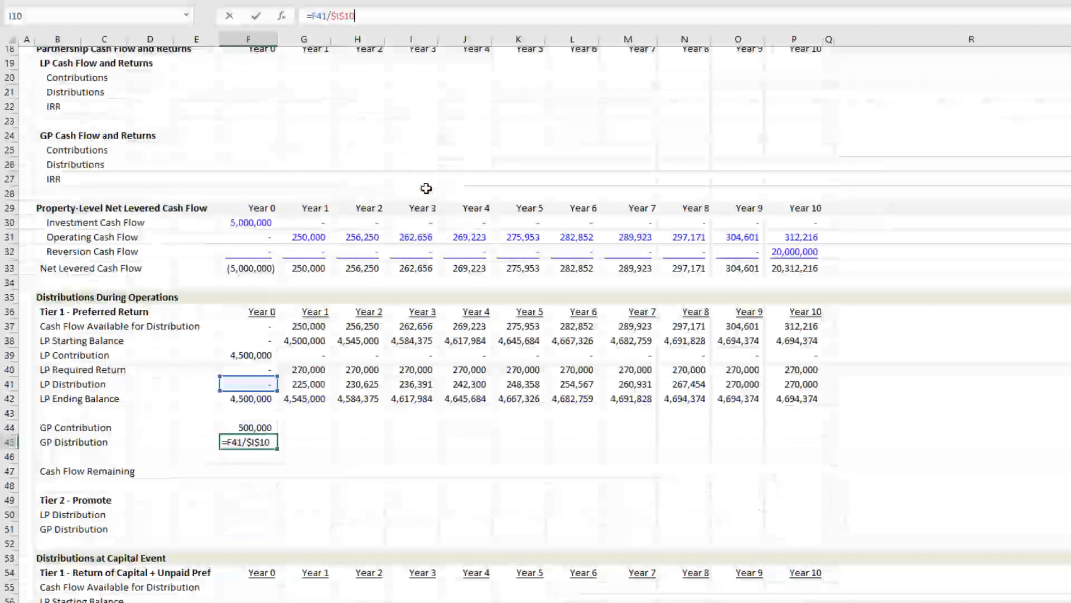
scroll(446, 189, "down", 3)
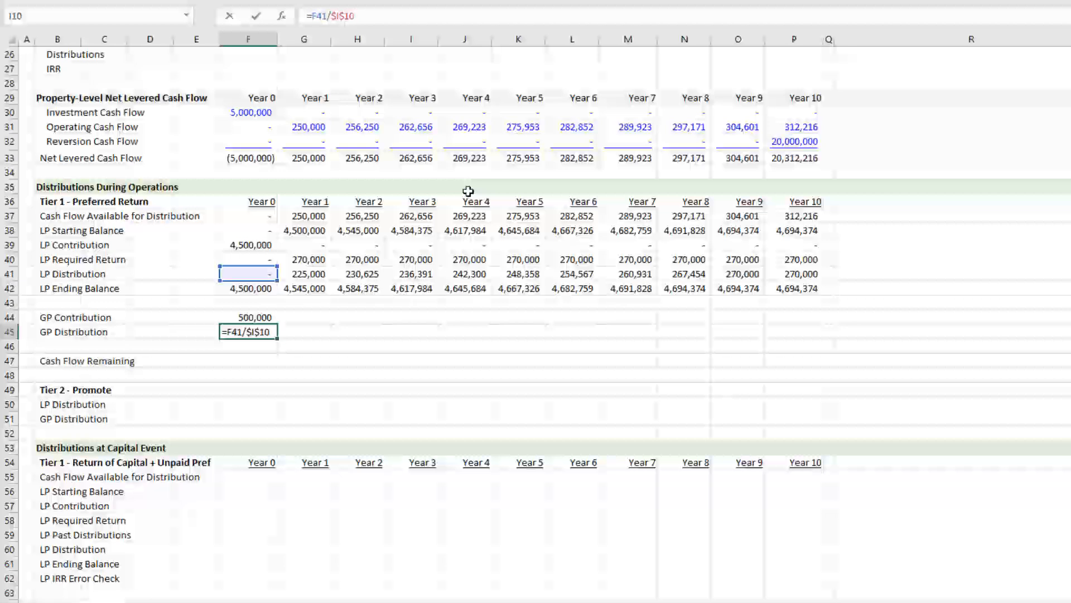
type("*")
scroll(480, 279, "up", 8)
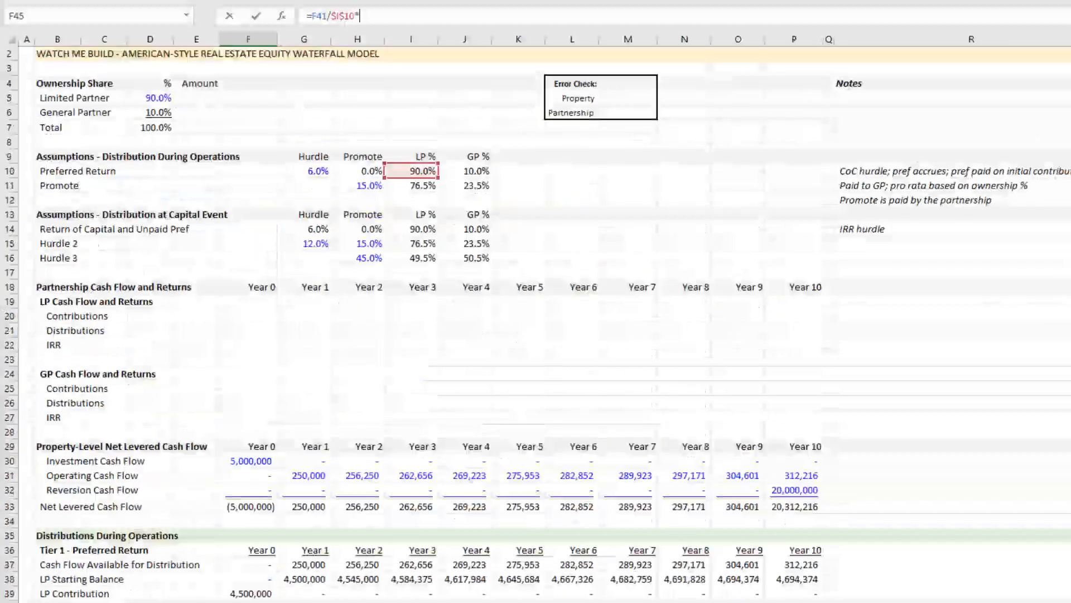
left_click(480, 187)
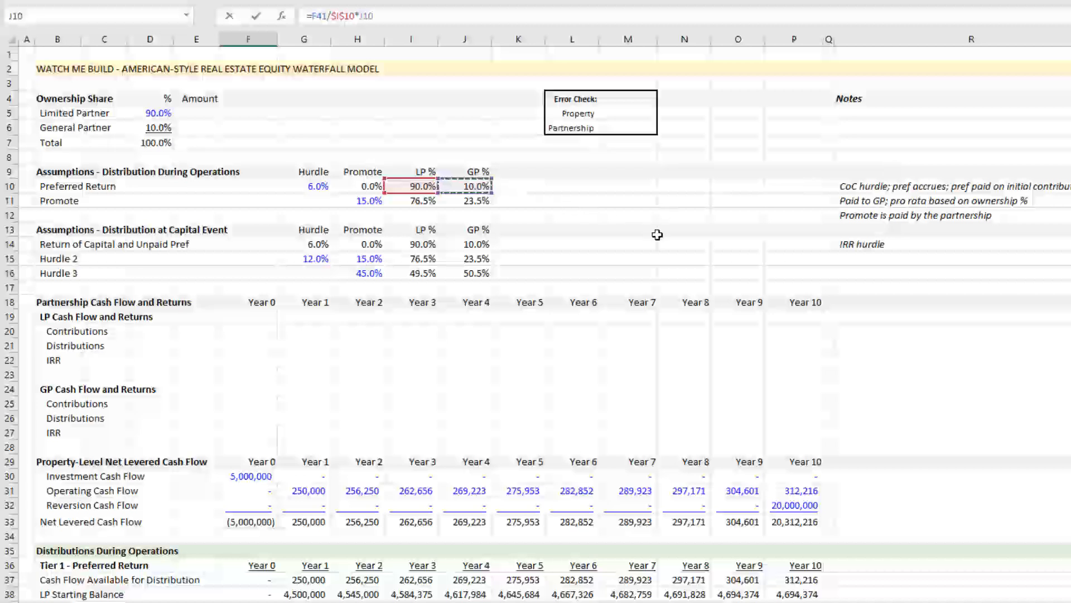
scroll(656, 233, "down", 8)
key("Return")
- Fill the Year 0 GP Contribution and GP Distribution formulas in F44:F45 across to Year 10 in column P
scroll(315, 291, "down", 3)
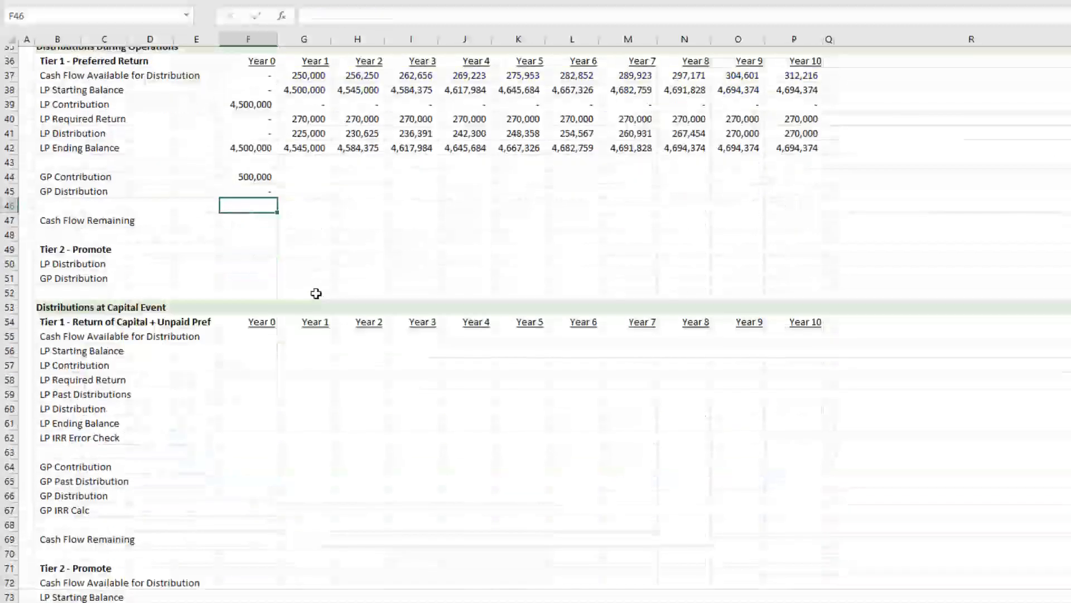
key("Up")
key("Up")
key("shift+Right")
key("shift+Down")
key("shift+Right")
key("shift+Right")
key("shift+Right")
key("shift+Right")
key("shift+Right")
key("shift+Right")
key("shift+Right")
key("shift+Right")
key("shift+Right")
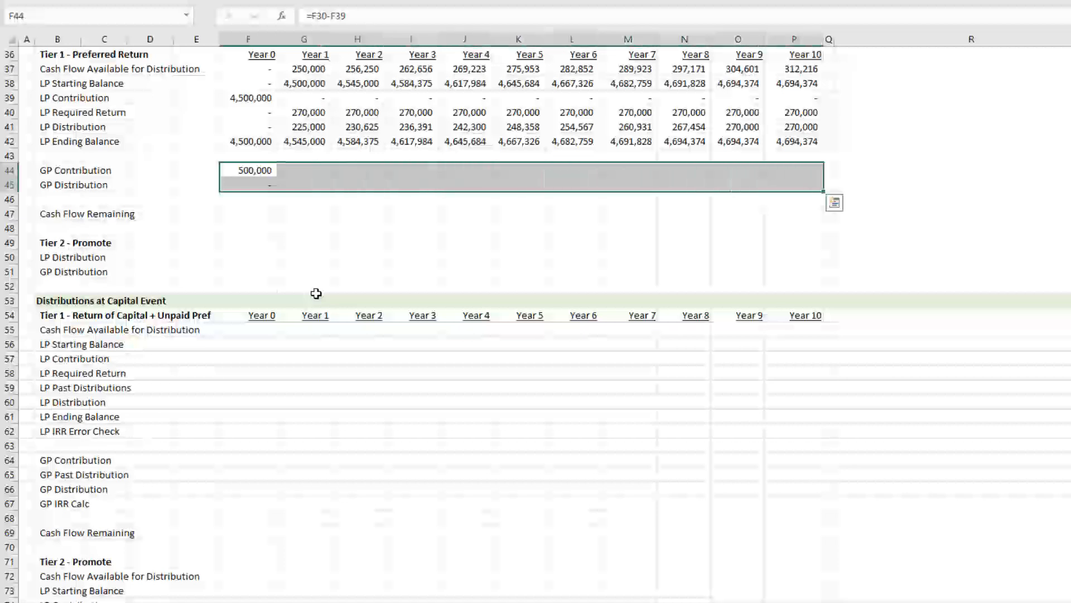
key("ctrl+r")
- Review the Year 0 GP Contribution formula and the GP Distribution formulas in the first few years
key("Down")
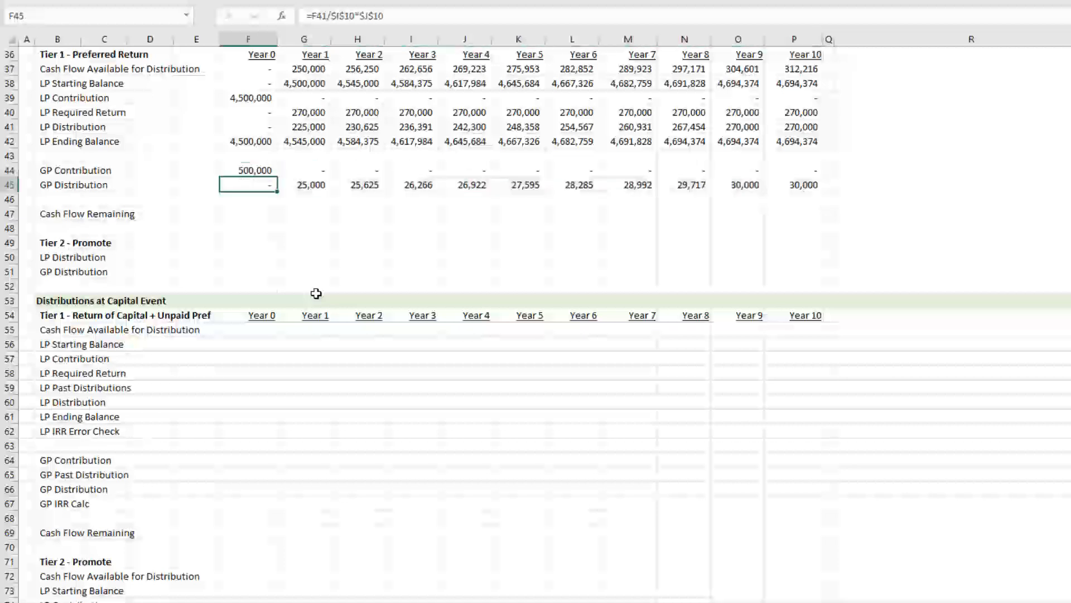
key("Up")
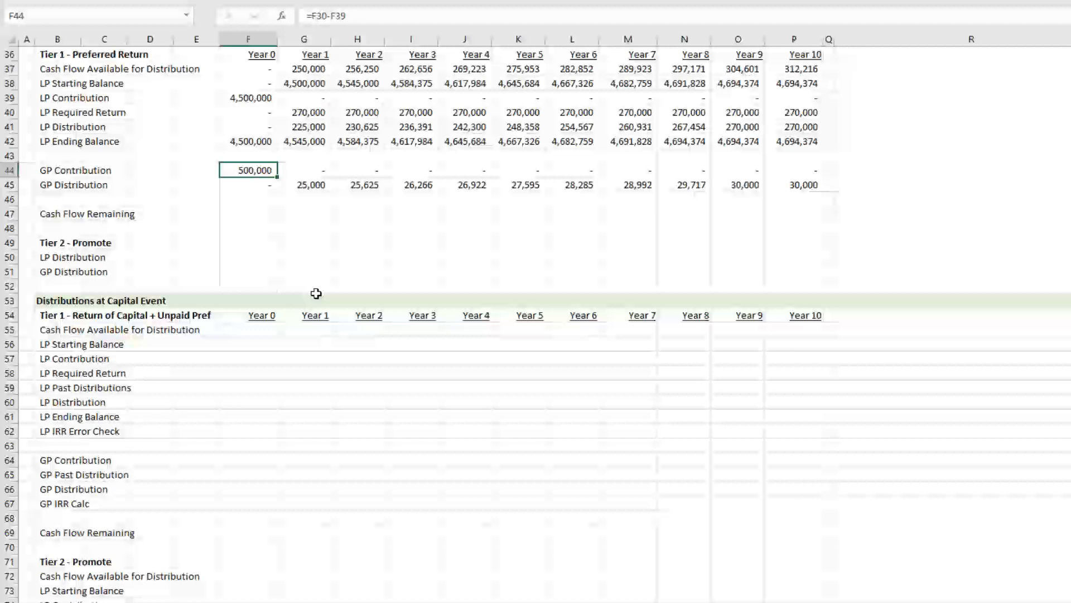
key("Down")
key("Right")
key("Right")
key("Right")
key("Left")
key("Left")
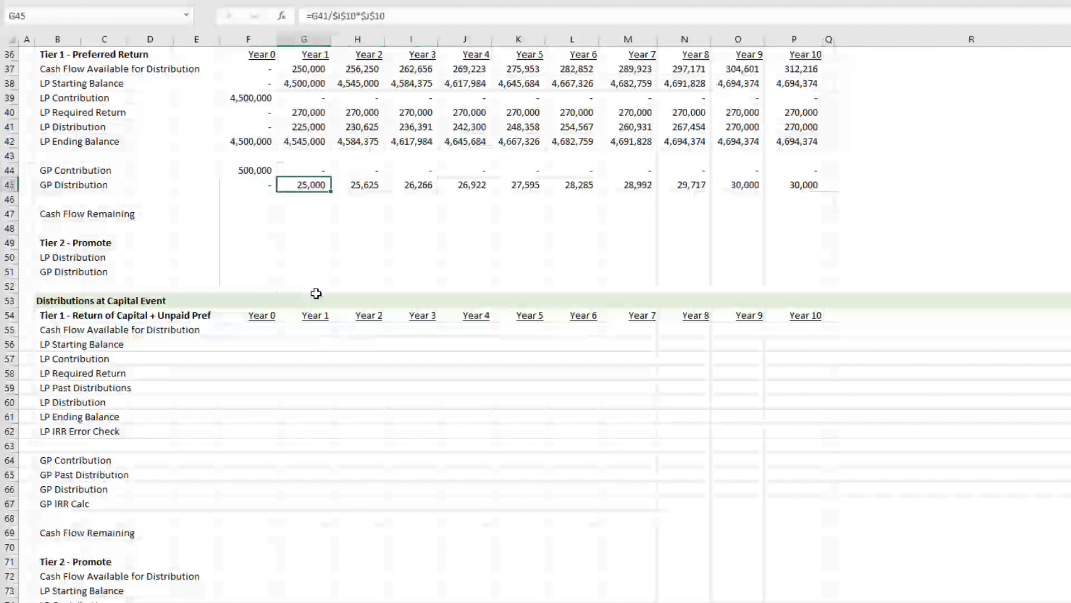
scroll(336, 374, "up", 2)
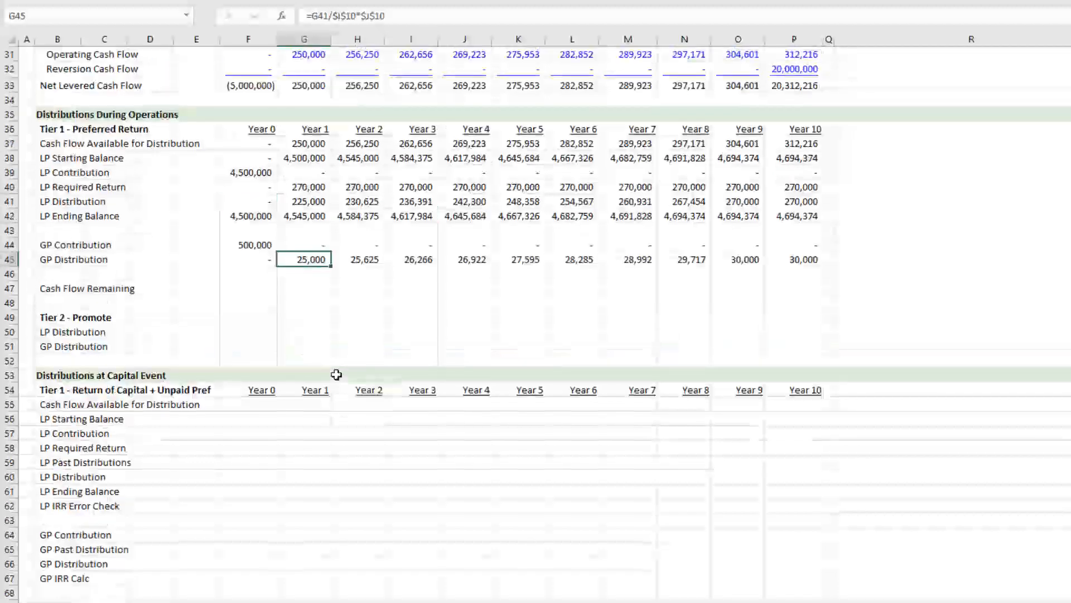
- Compare the Year 1 GP Distribution formula in G45 with the neighbouring years and the LP Distribution in G41
key("Left")
key("Left")
key("Left")
key("Right")
key("Right")
key("Right")
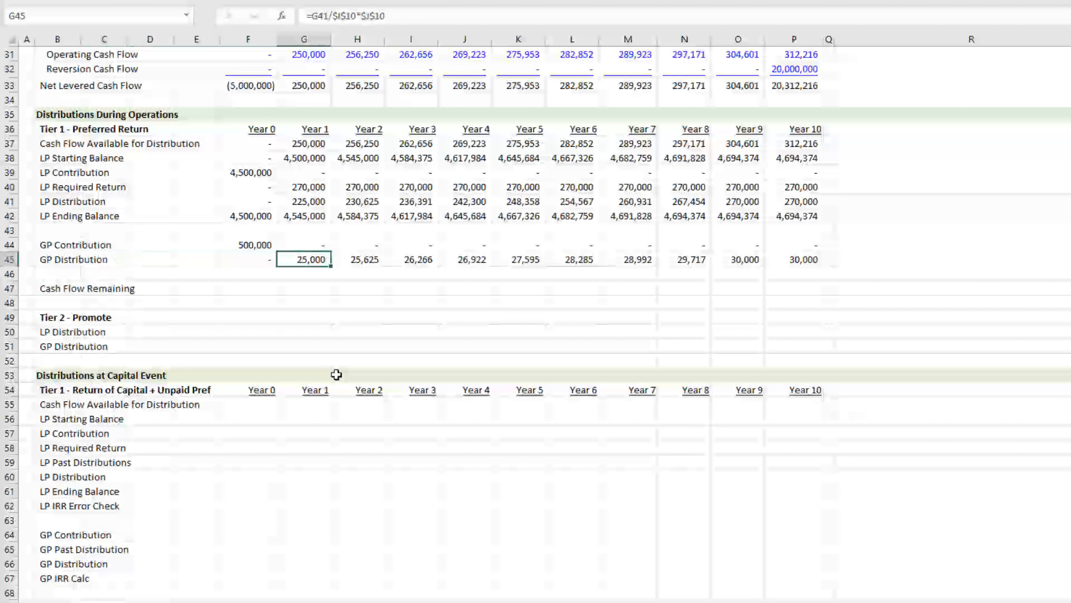
key("Right")
key("Right")
key("Left")
key("Left")
key("Up")
key("Up")
key("Up")
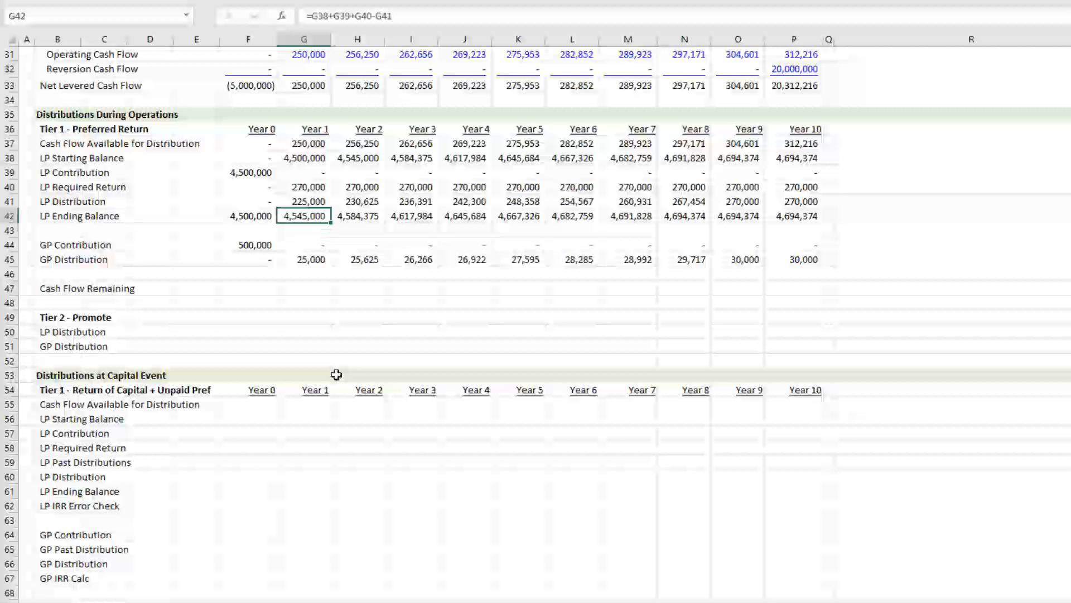
key("Down")
key("Down")
key("Down")
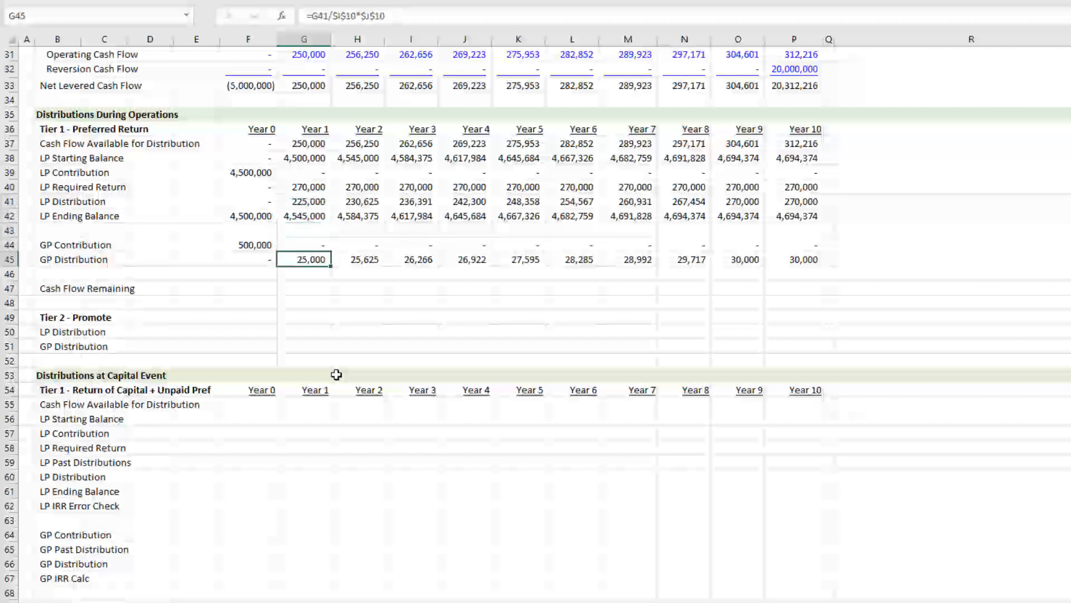
left_click(324, 202, "ctrl")
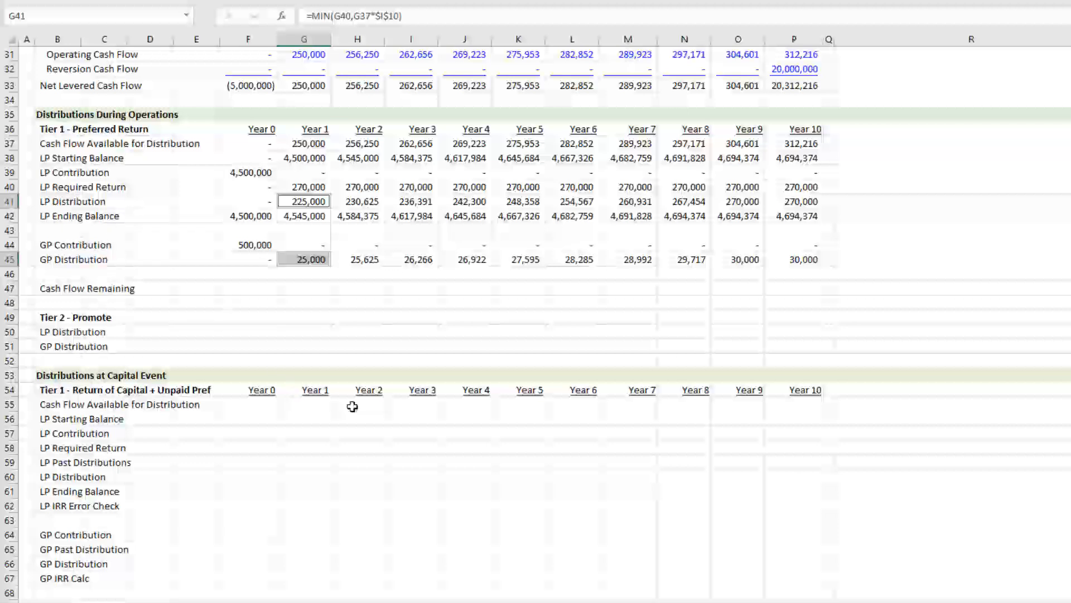
- Review the GP Distribution formulas in row 45 from Year 2 through Year 9
key("Right")
key("Down")
key("Down")
key("Down")
key("Down")
key("Right")
key("Right")
key("Right")
key("Right")
key("Right")
key("Right")
key("Right")
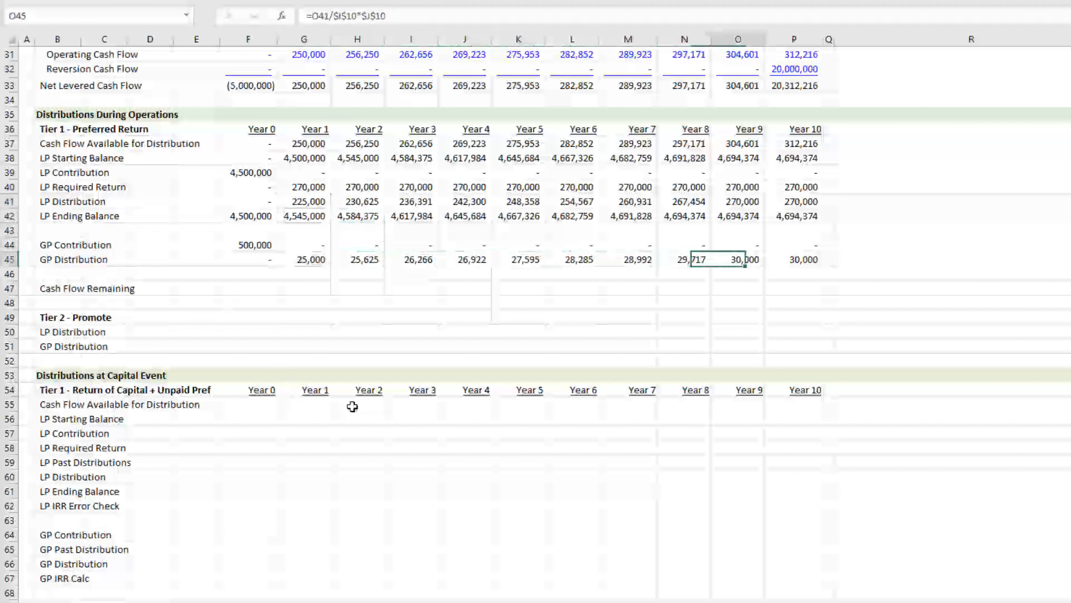
- Calculate the Year 0 Cash Flow Remaining in F47 by subtracting both Tier 1 distributions from the available cash flow with =F37-F41-F45
key("Left")
key("Left")
key("Left")
key("Down")
key("Down")
key("Left")
key("Up")
key("Left")
key("Up")
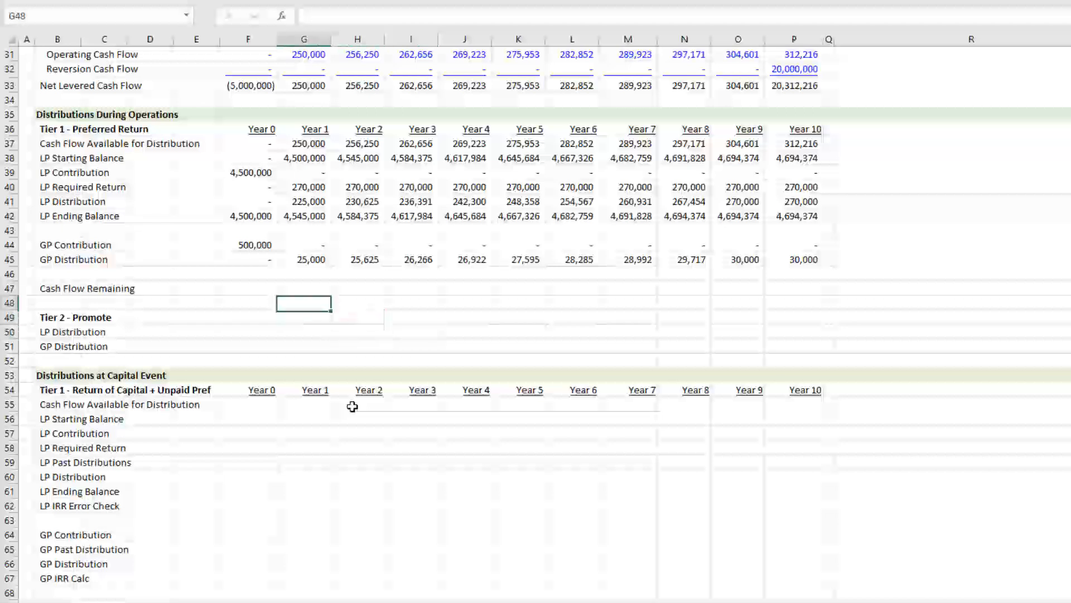
key("Left")
key("Up")
key("Up")
key("Down")
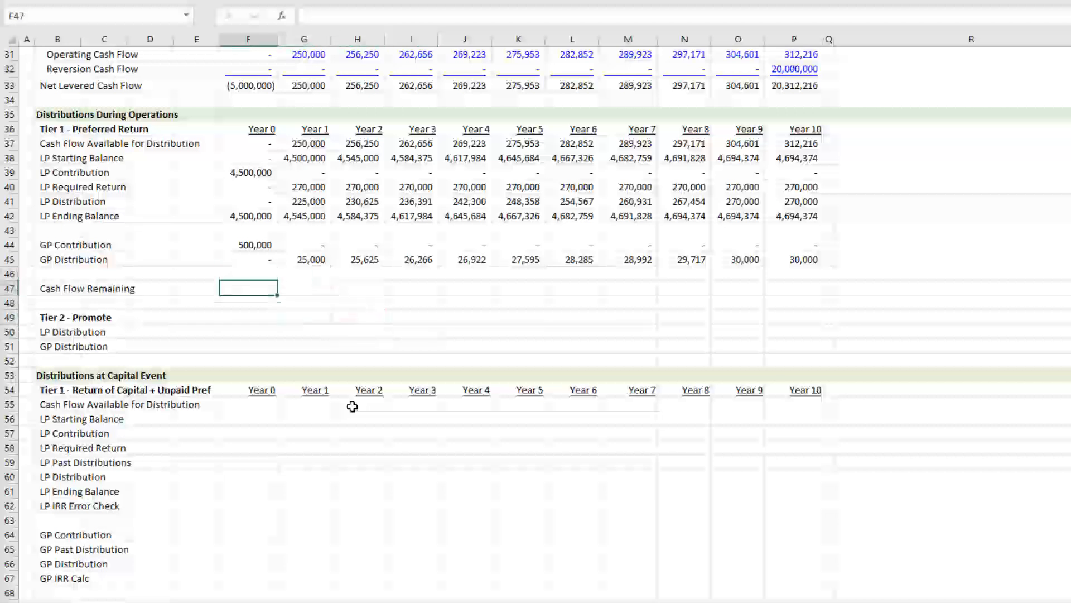
type("=")
key("Up")
key("Up")
key("Up")
key("Up")
key("Up")
key("Up")
key("Up")
key("Up")
key("Up")
key("Up")
key("Up")
key("Up")
key("Up")
key("Up")
key("Up")
key("Up")
key("Up")
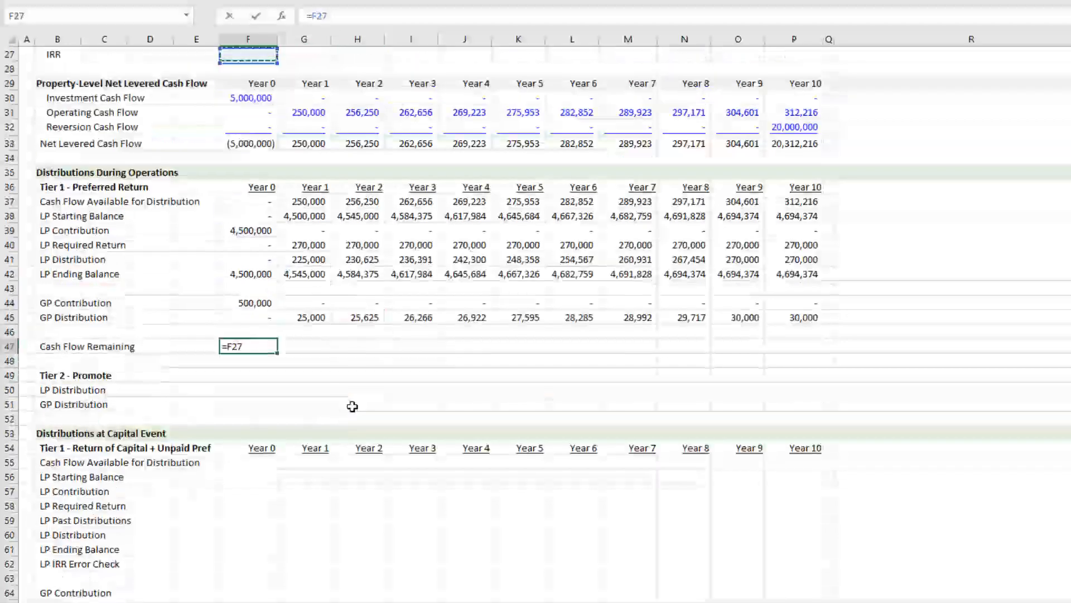
key("Down")
key("Down")
key("Down")
key("Down")
key("Down")
key("Down")
key("Down")
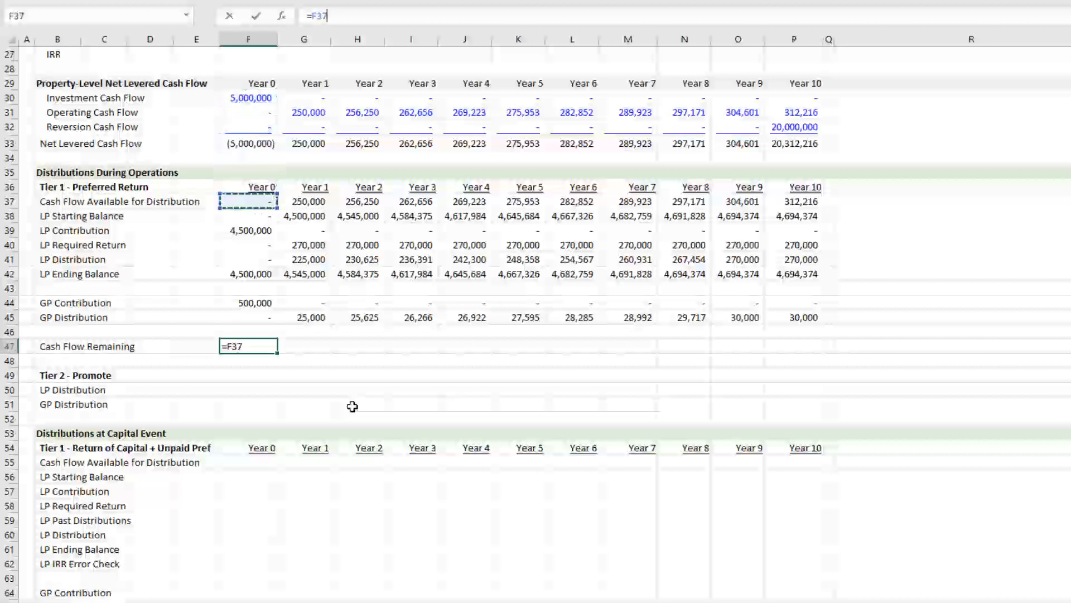
type("-")
key("Up")
key("Up")
key("Up")
key("Up")
key("Up")
key("Up")
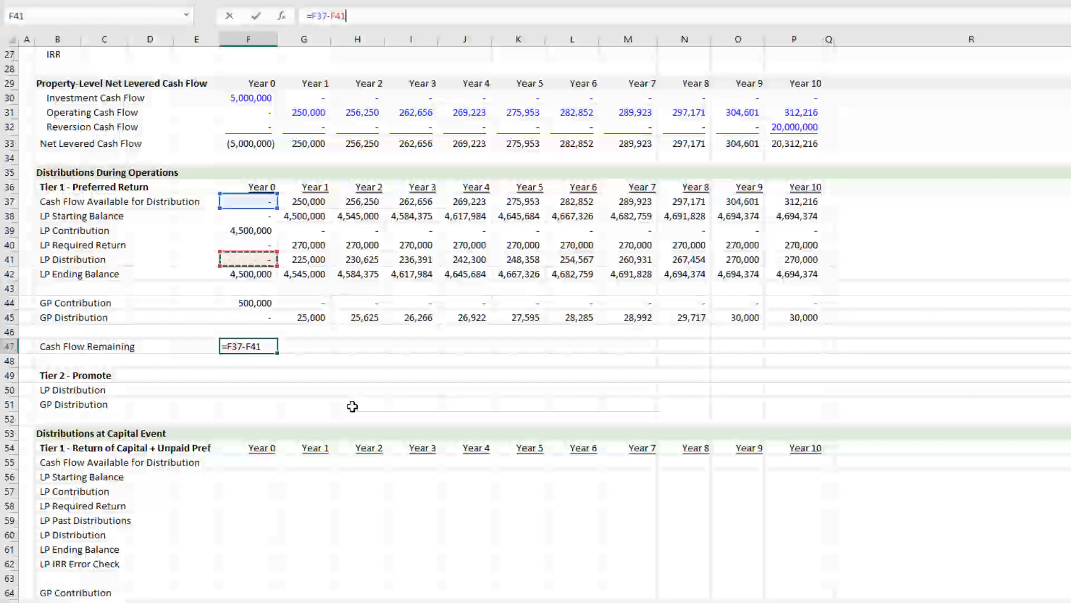
type("-")
key("Up")
key("Up")
key("Return")
key("Up")
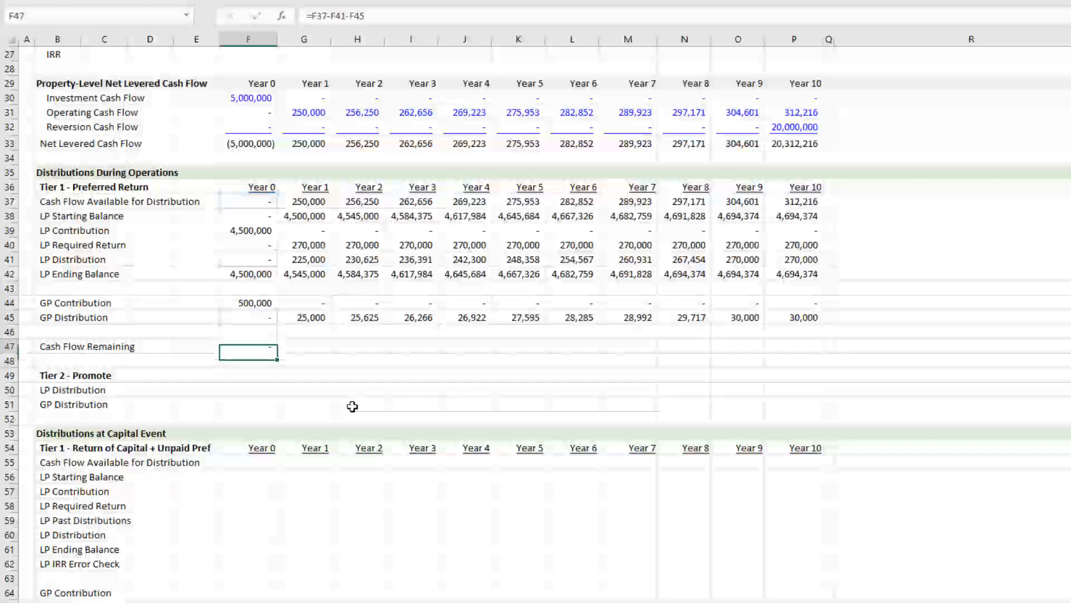
- Fill the Year 0 Cash Flow Remaining formula in F47 across to Year 10 in column P
key("shift+Right")
key("shift+Right")
key("shift+Right")
key("shift+Right")
key("shift+Right")
key("shift+Right")
key("shift+Right")
key("shift+Right")
key("shift+Right")
key("shift+Right")
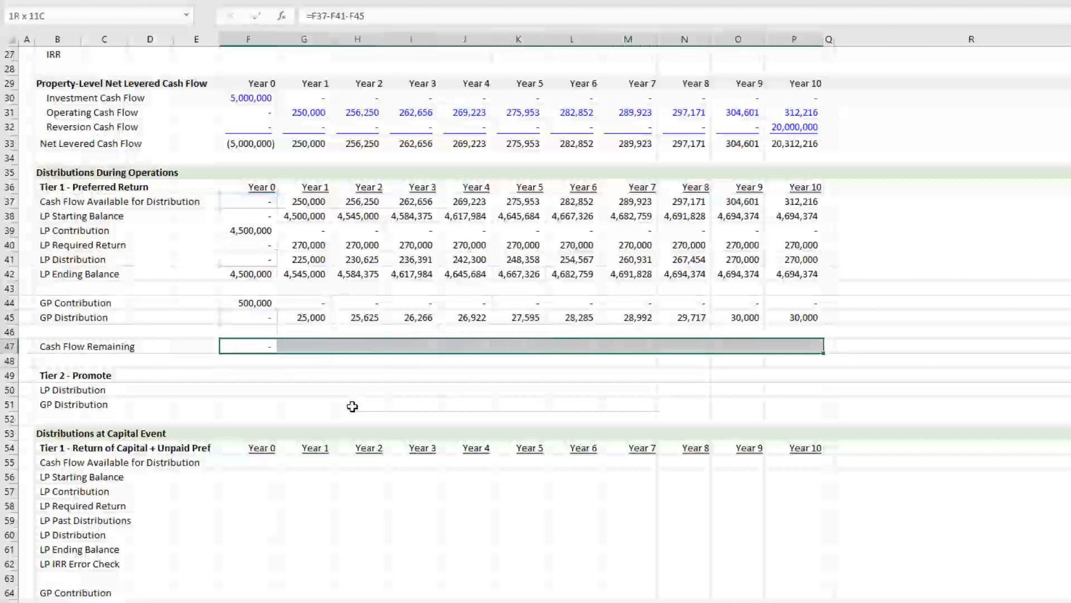
key("ctrl+r")
- Review the Cash Flow Remaining formulas across row 47, focusing on Years 9 and 10 in O47:P47
key("Right")
key("Right")
key("Right")
key("Right")
key("Right")
key("Right")
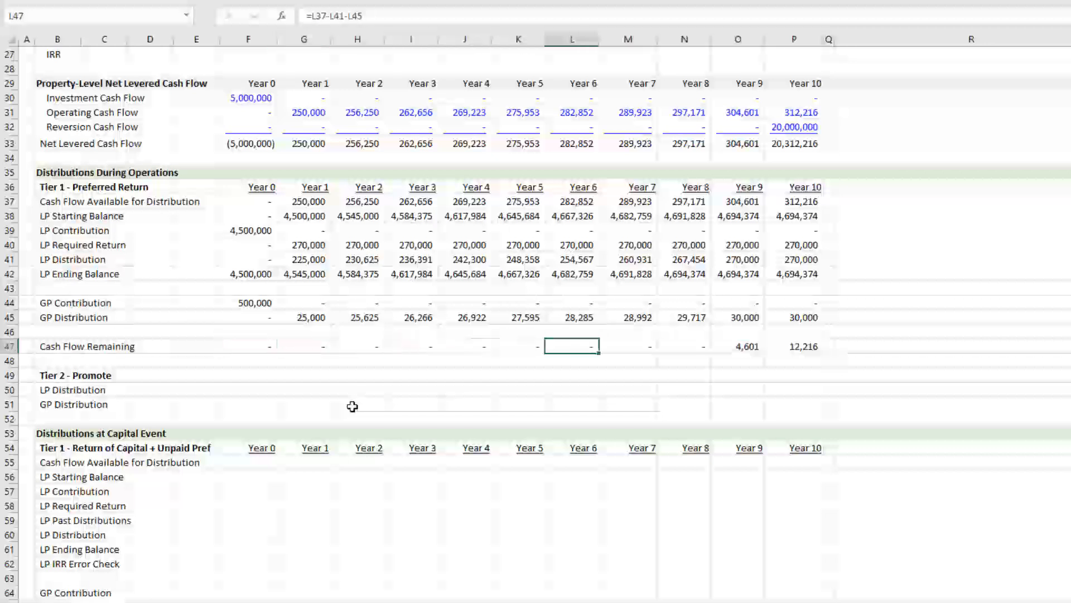
key("Right")
key("Right")
key("Right")
key("shift+Right")
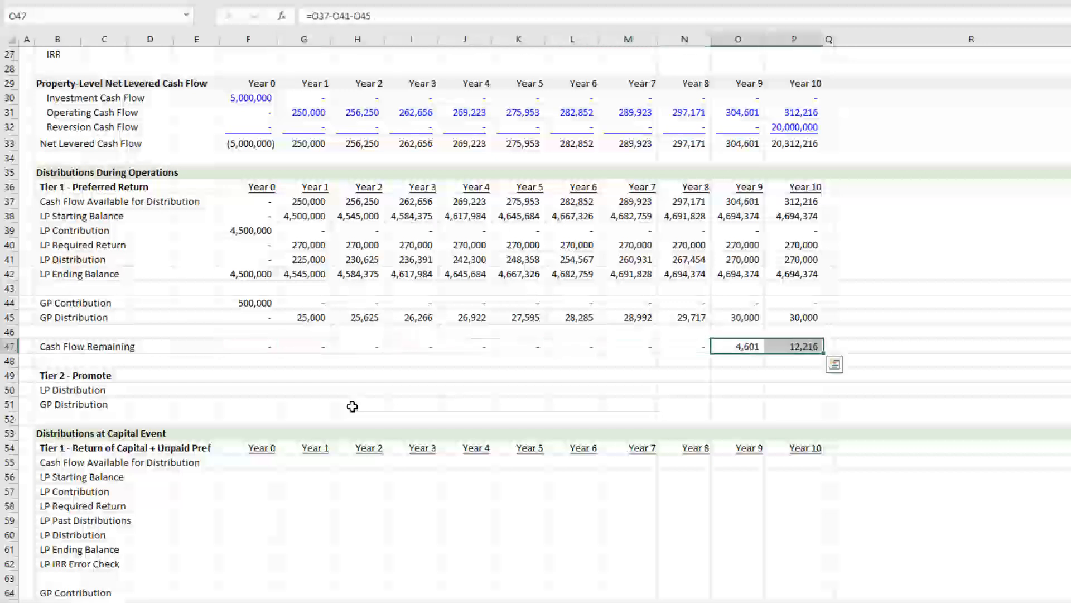
key("shift+Left")
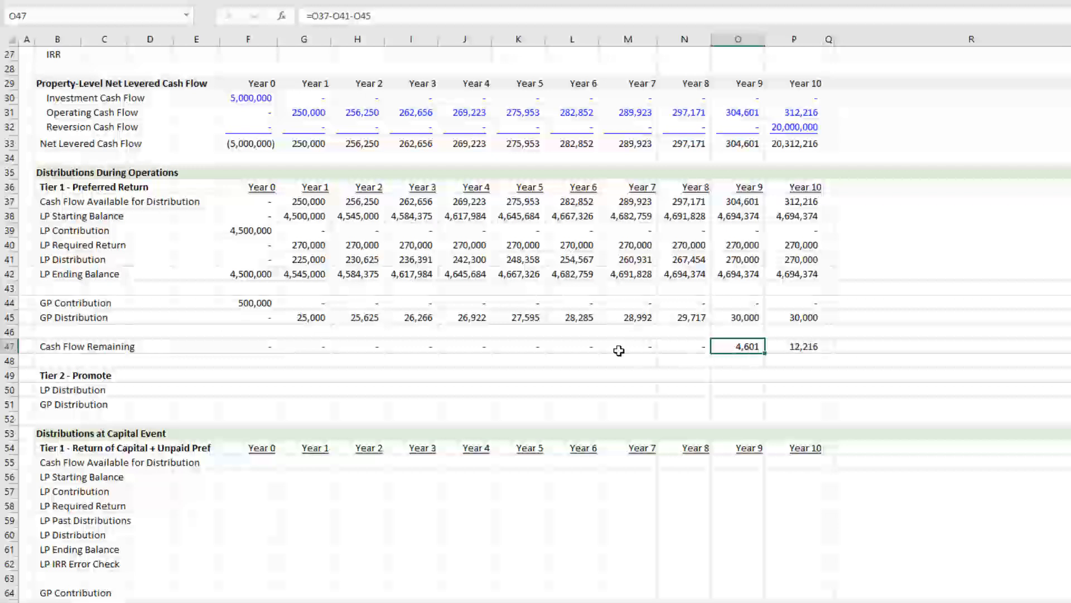
- Calculate the Year 0 Tier 2 LP Distribution in F50 from the remaining cash flow and the promote LP split with =F47*$I$11
scroll(619, 351, "down", 5)
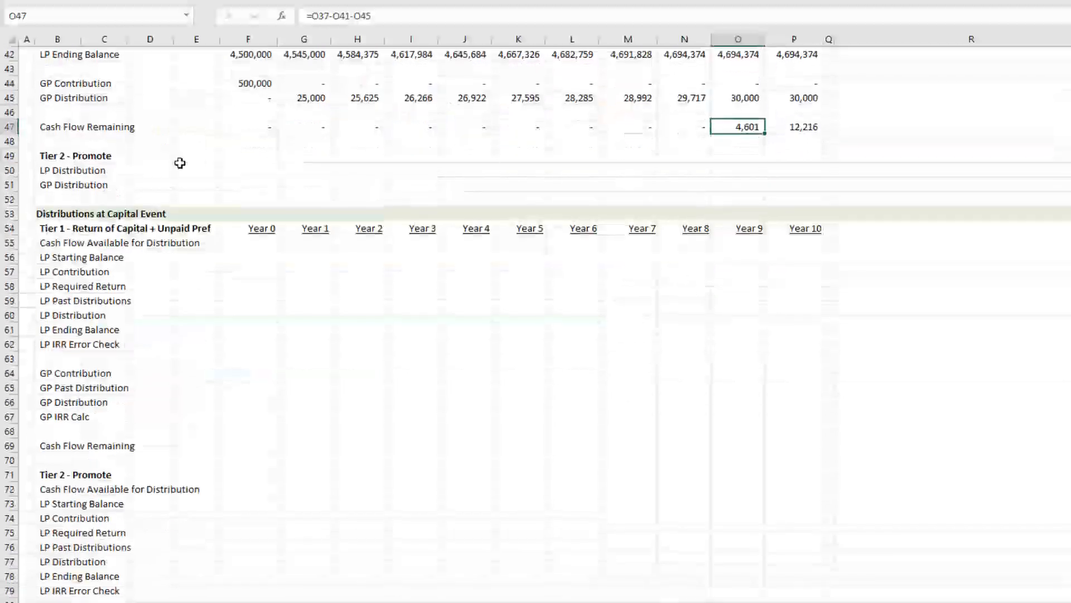
left_click(78, 157)
left_click(245, 170)
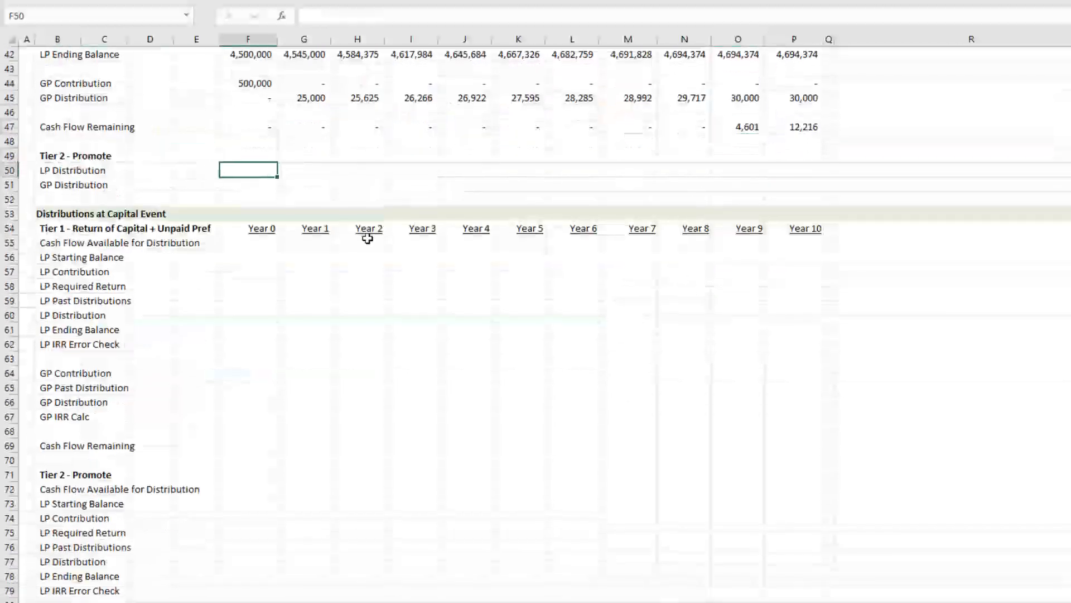
type("=")
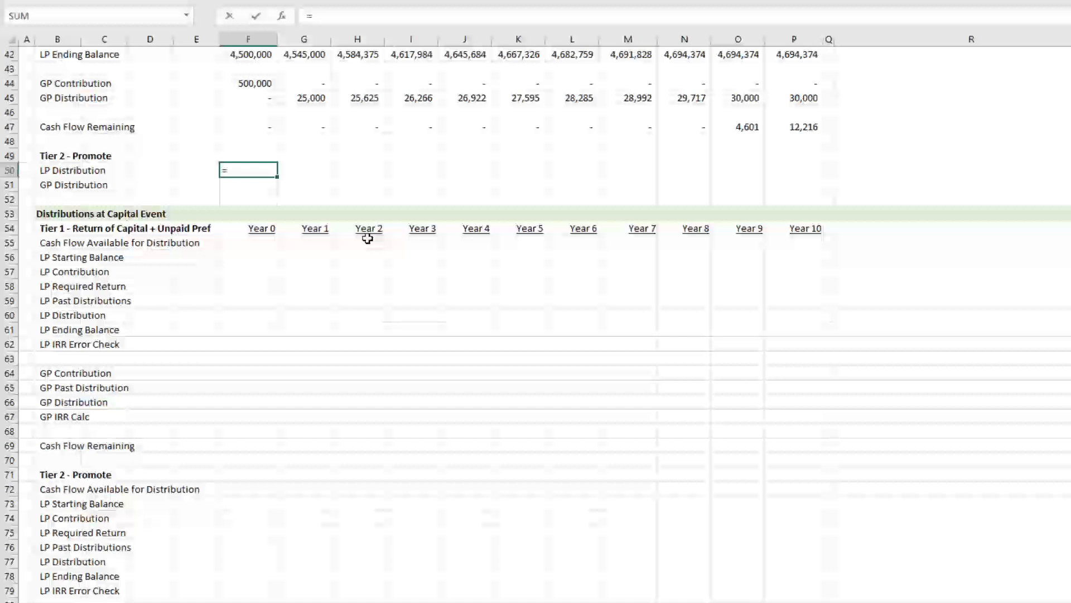
key("Up")
key("Up")
key("Up")
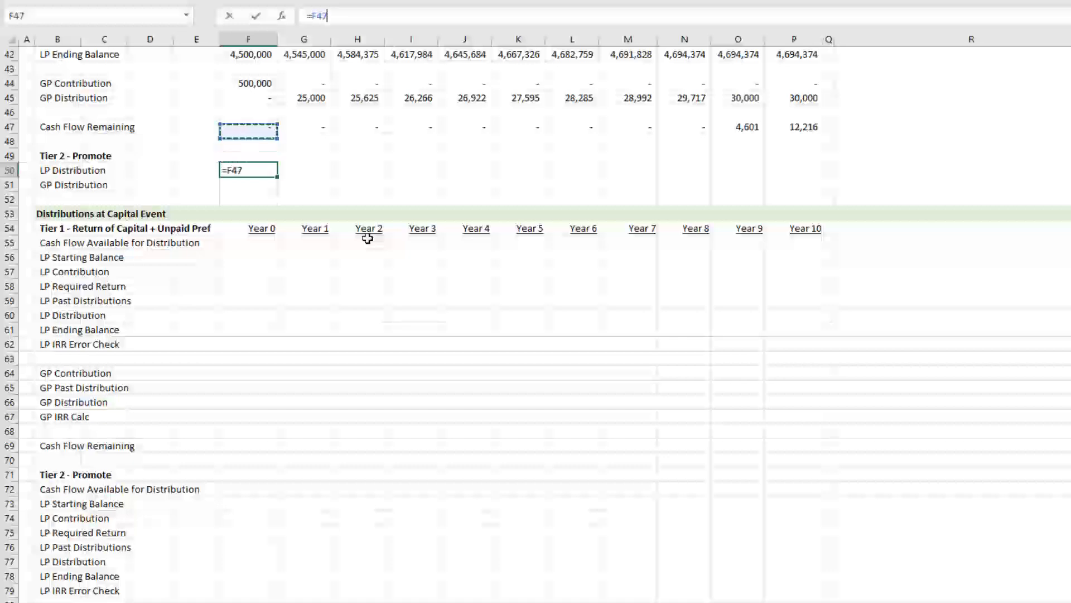
type("*")
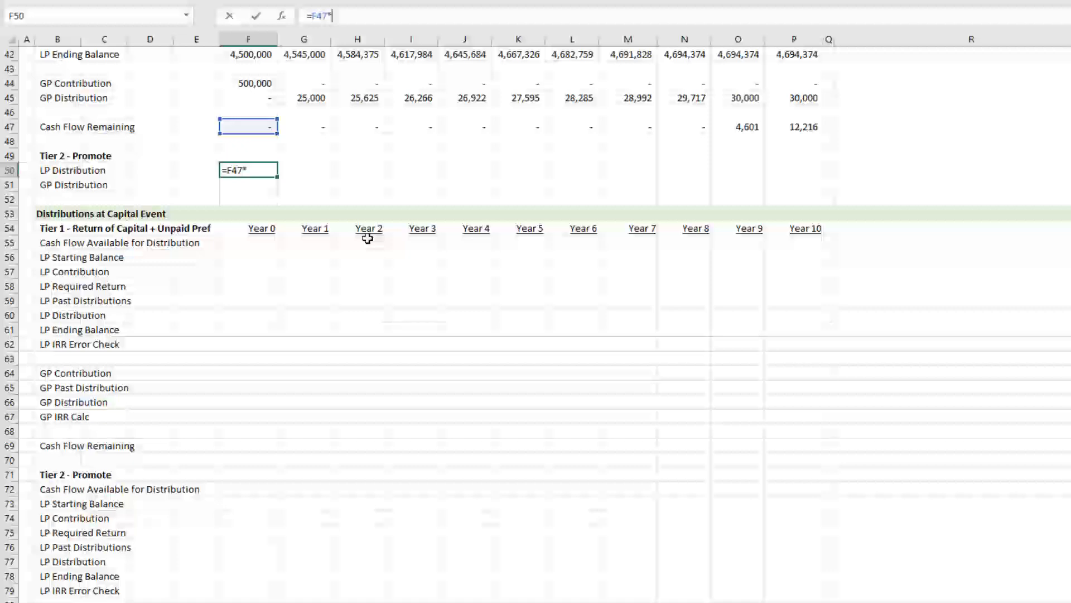
scroll(475, 183, "up", 13)
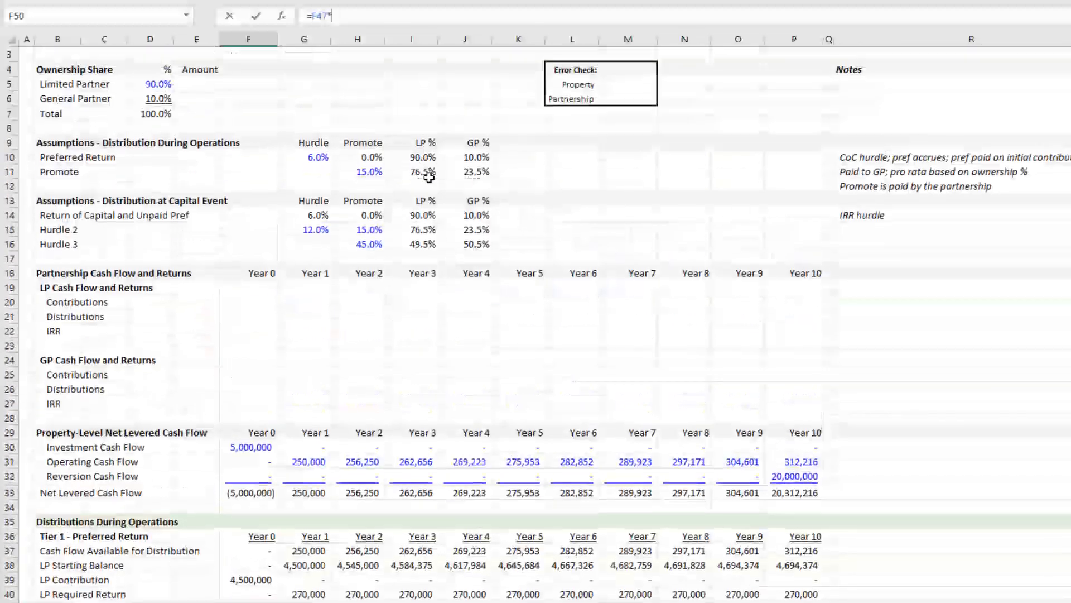
left_click(427, 174)
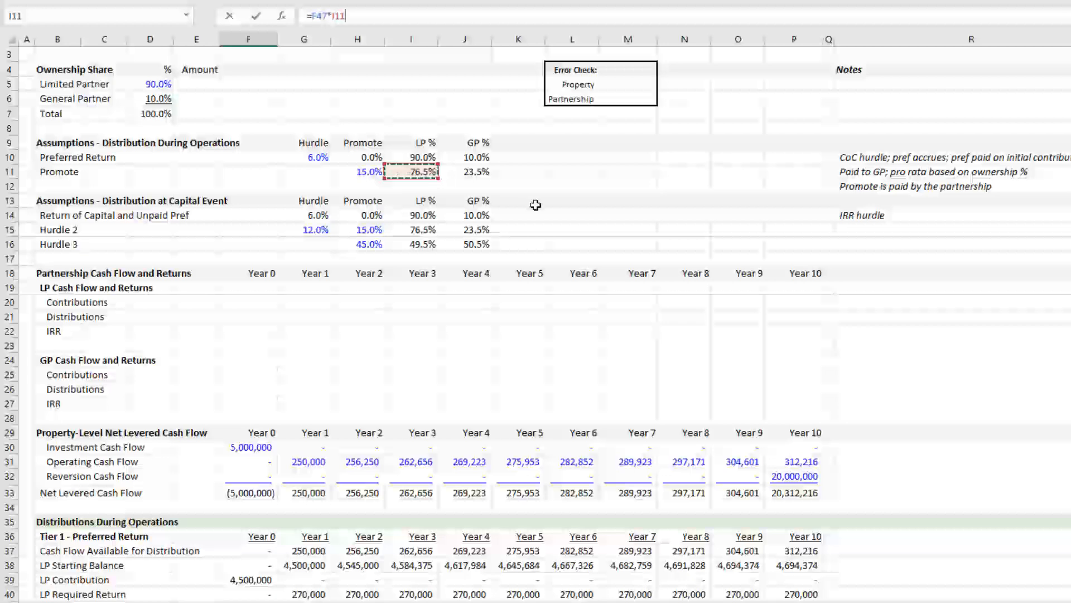
scroll(535, 205, "down", 9)
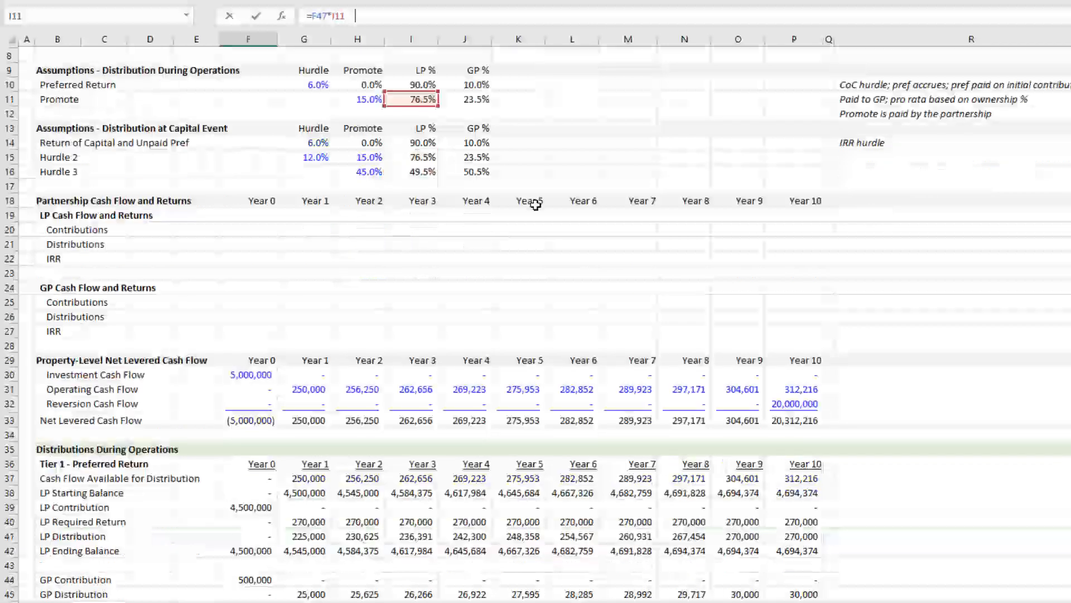
key("Return")
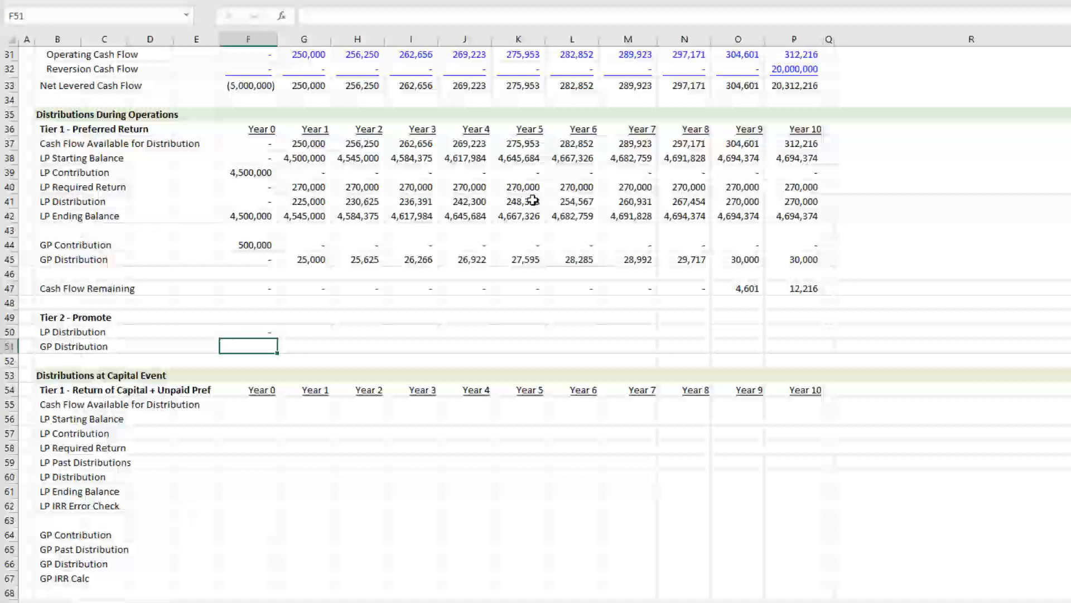
- Calculate the Year 0 Tier 2 GP Distribution in F51 from the remaining cash flow and the promote GP split with =F47*$J$11
scroll(508, 224, "down", 5)
type("=")
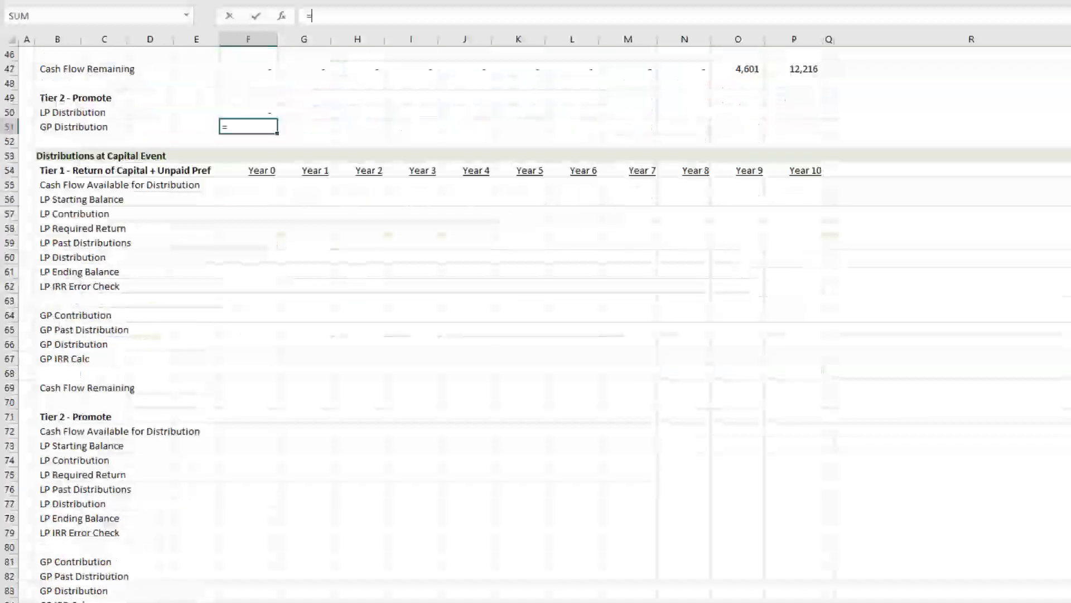
left_click(256, 69)
type("*")
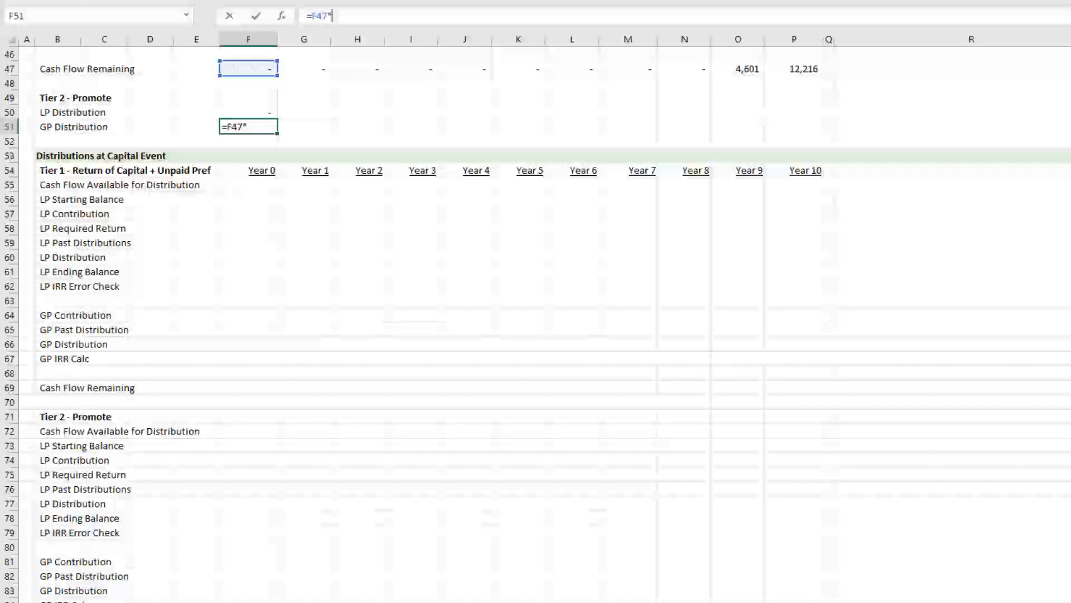
scroll(535, 324, "up", 12)
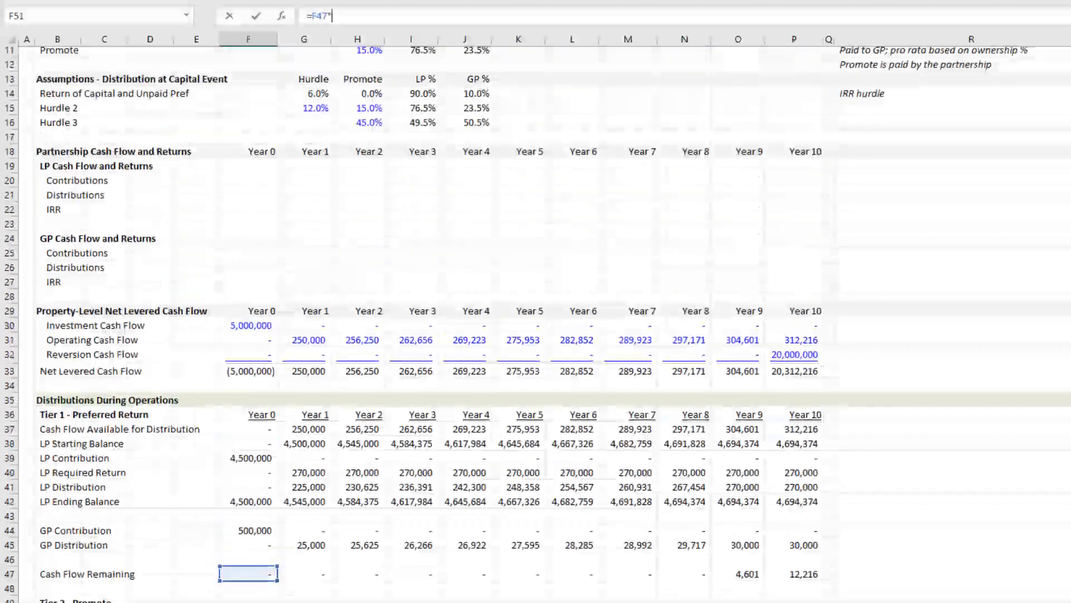
scroll(536, 323, "up", 1)
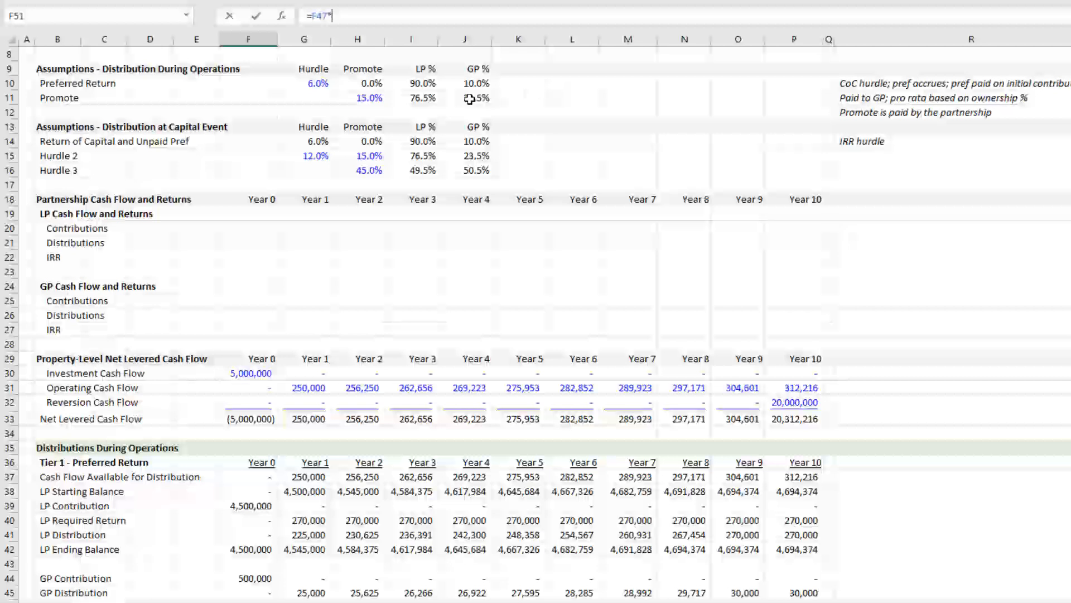
left_click(474, 98)
scroll(677, 178, "down", 8)
key("Return")
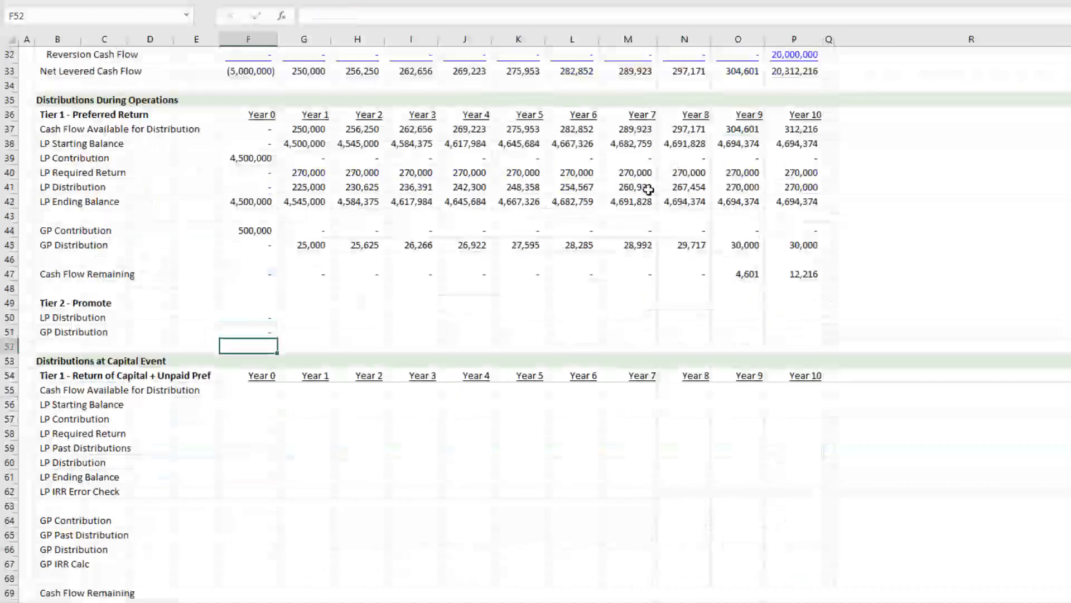
- Fill the Tier 2 LP and GP Distribution formulas in F50:F51 across to Year 10 in column P
scroll(641, 196, "down", 3)
key("Up")
key("Up")
key("shift+Down")
key("shift+Right")
key("shift+Right")
key("shift+Right")
key("shift+Right")
key("shift+Right")
key("shift+Right")
key("shift+Right")
key("shift+Right")
key("shift+Right")
key("shift+Right")
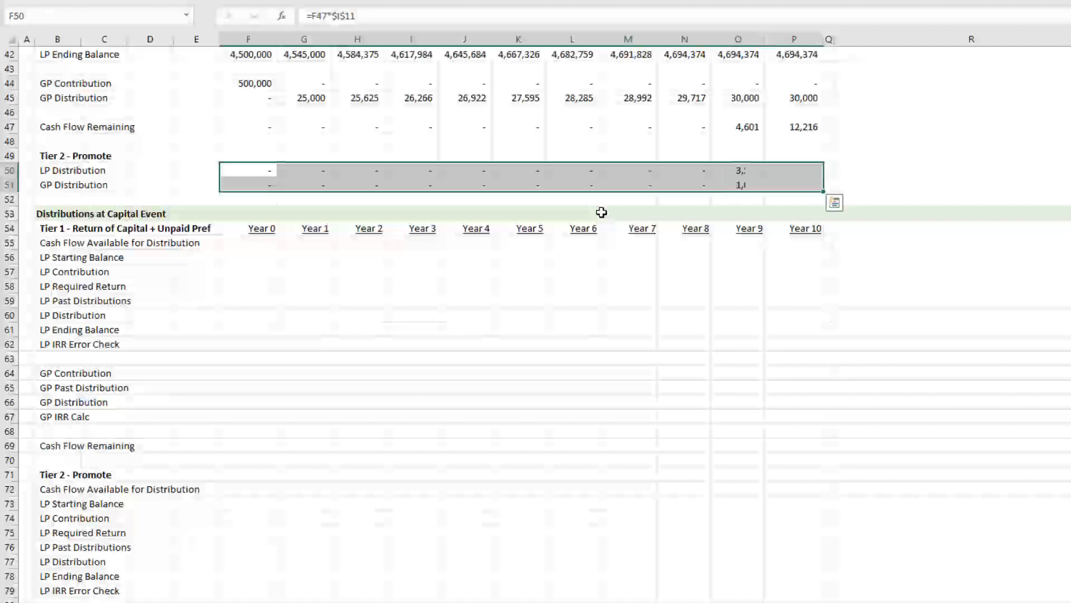
- Review the Tier 2 LP Distribution formulas in row 50 through Year 9
key("Right")
key("Right")
key("Right")
key("Right")
key("Right")
key("Right")
key("Right")
key("Right")
key("Right")
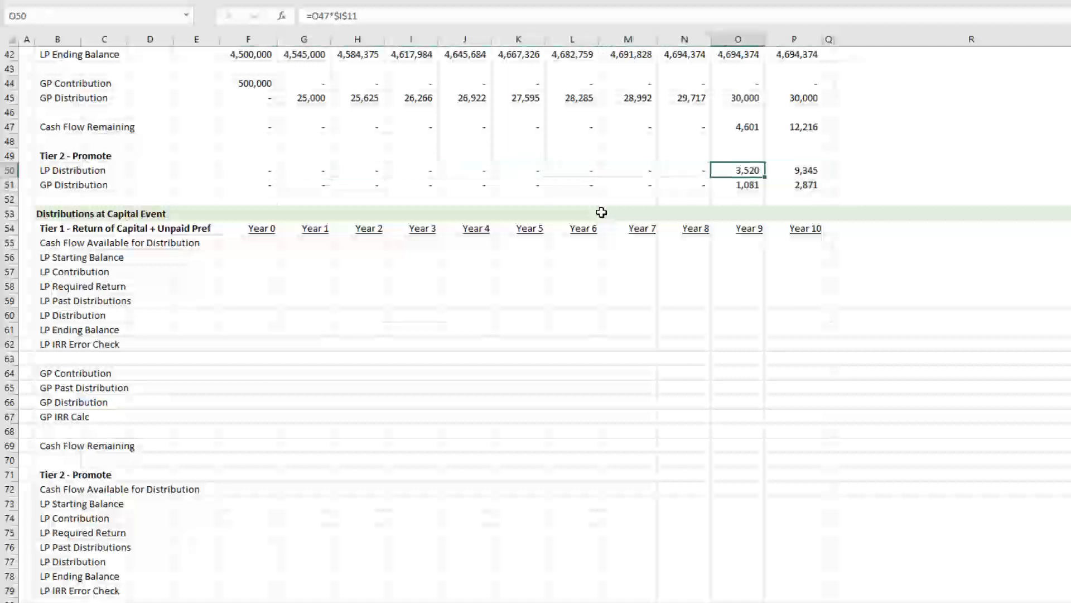
- Examine the Cash Flow Available for Distribution row F37:P37, the Required Return label and the notes cell R37
scroll(545, 306, "up", 3)
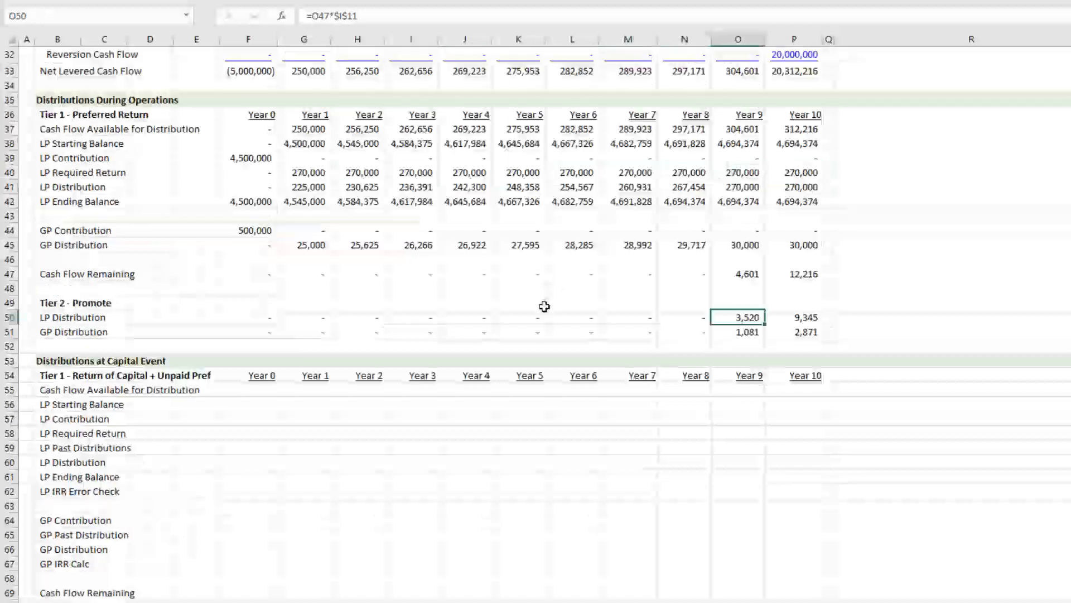
left_click(251, 128)
left_click_drag(310, 128, 808, 133)
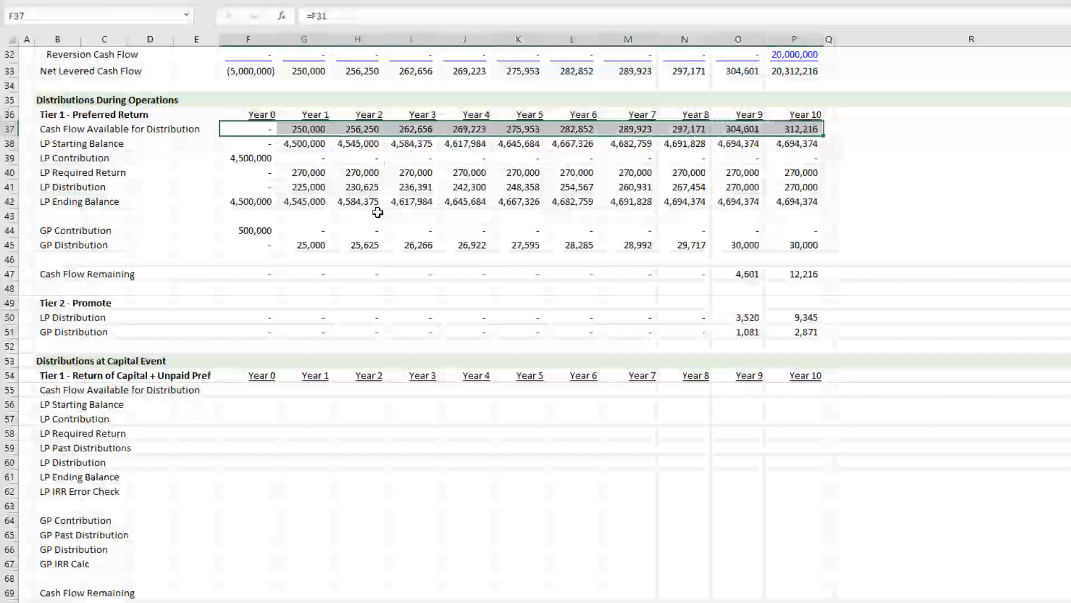
left_click(104, 178)
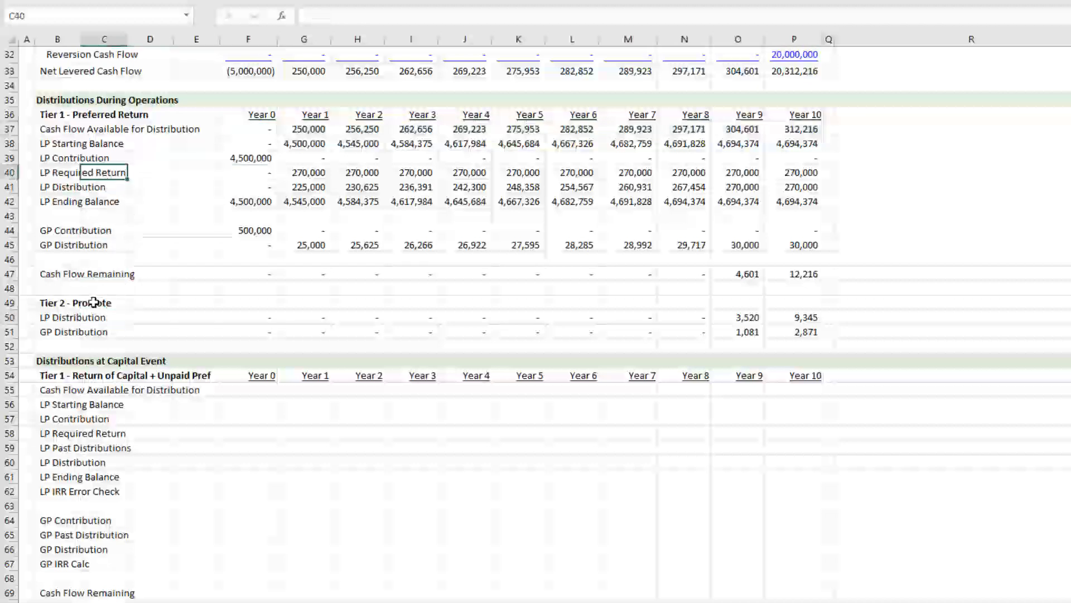
left_click(933, 130)
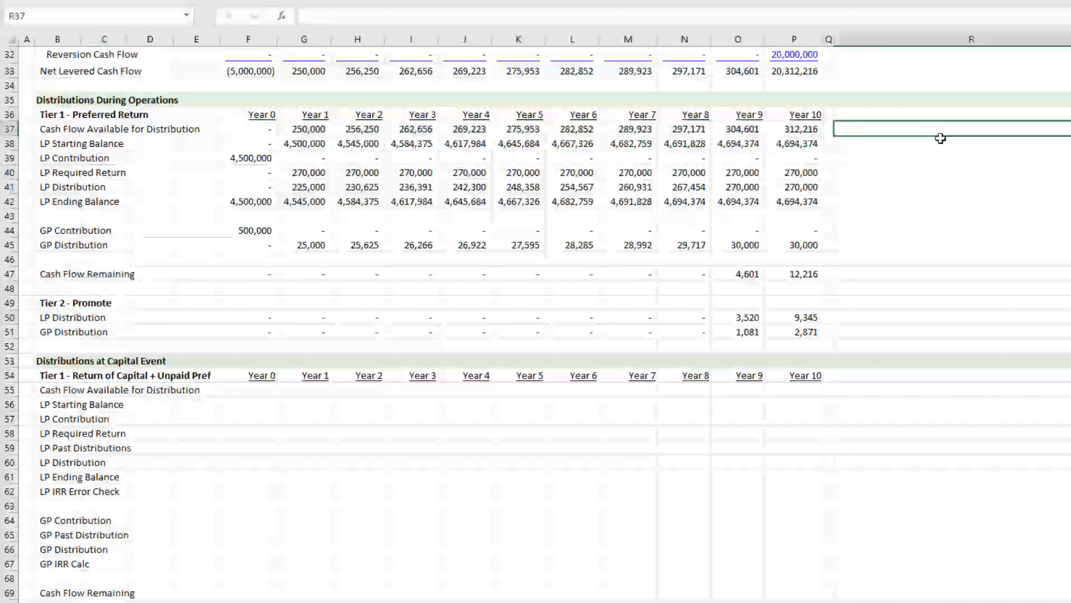
- Total the operating Cash Flow Available for Distribution across Years 0 to 10 in R37 with =SUM(F37:P37)
type("=SUM(")
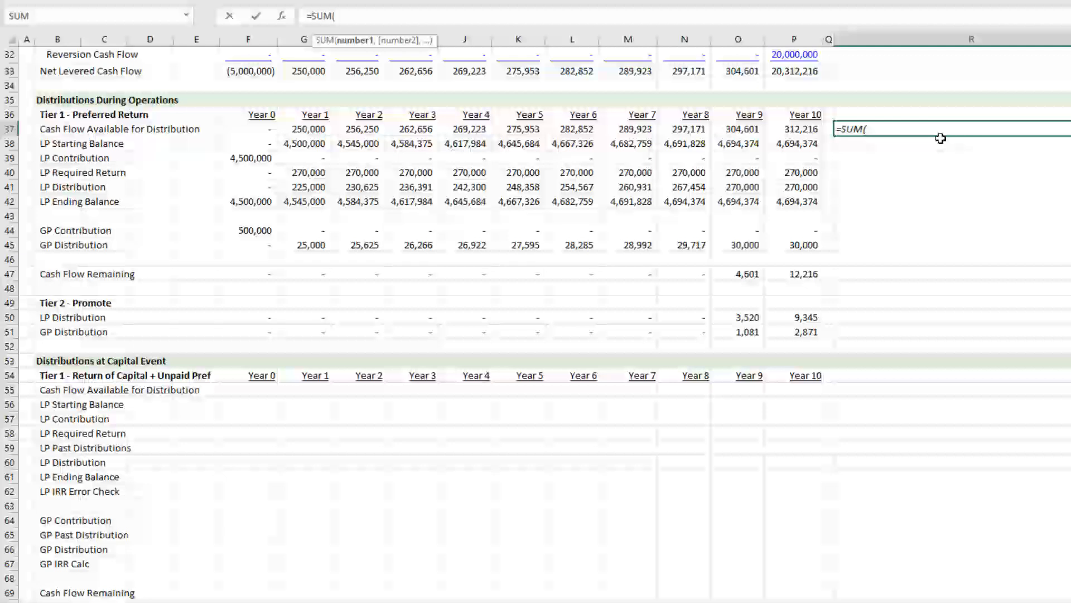
key("Left")
key("Left")
key("ctrl+shift+Left")
key("ctrl+Return")
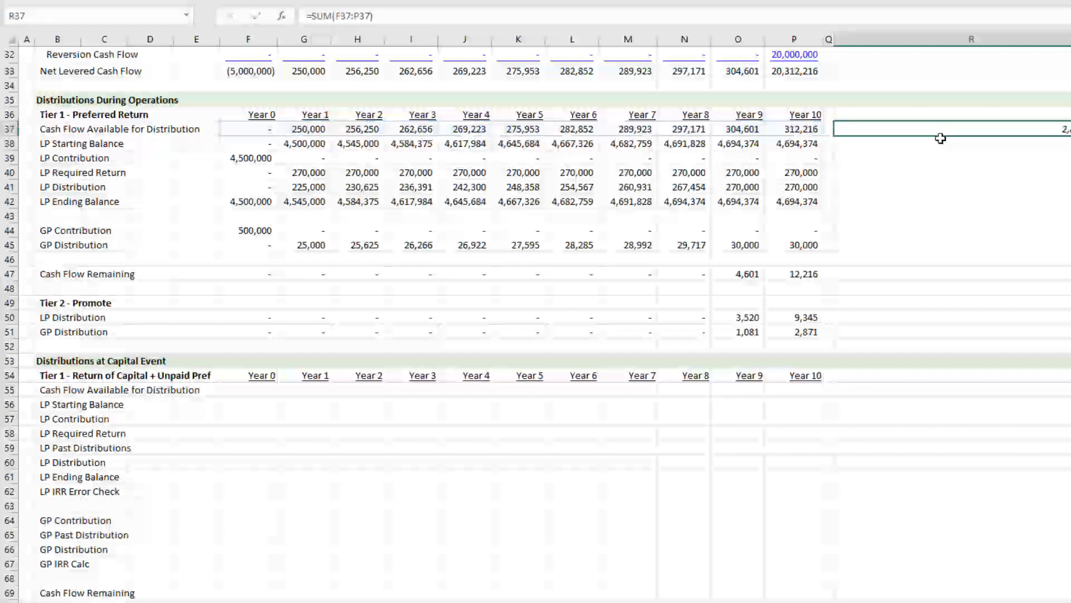
- Begin a check sum in R38 covering the Tier 1 LP Distributions F41:P41 and GP Distributions F45:P45
key("Down")
key("Down")
key("Down")
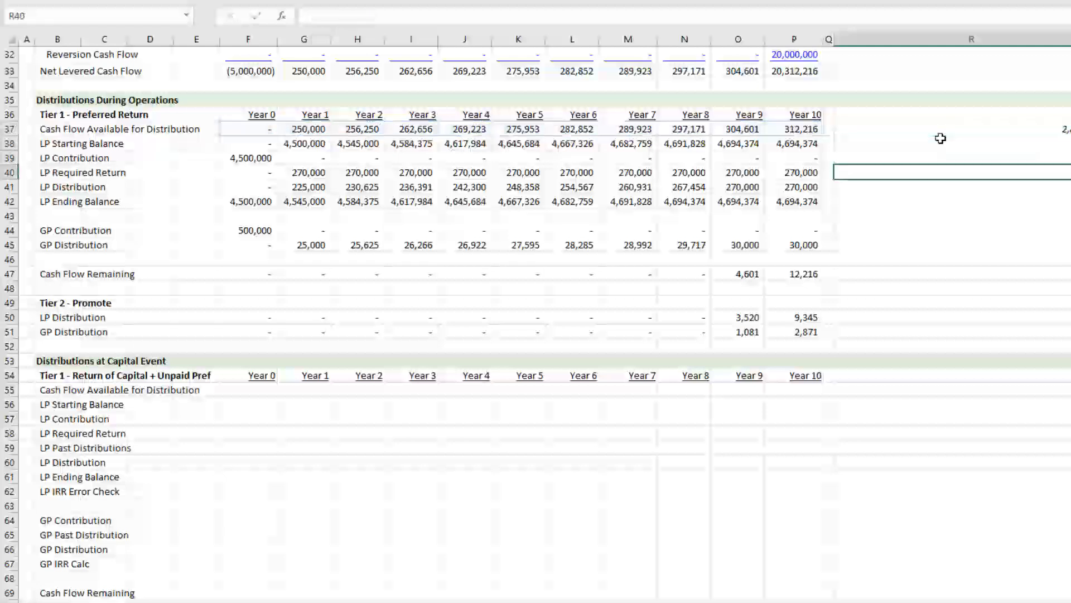
key("Up")
key("Up")
type("=SUM(")
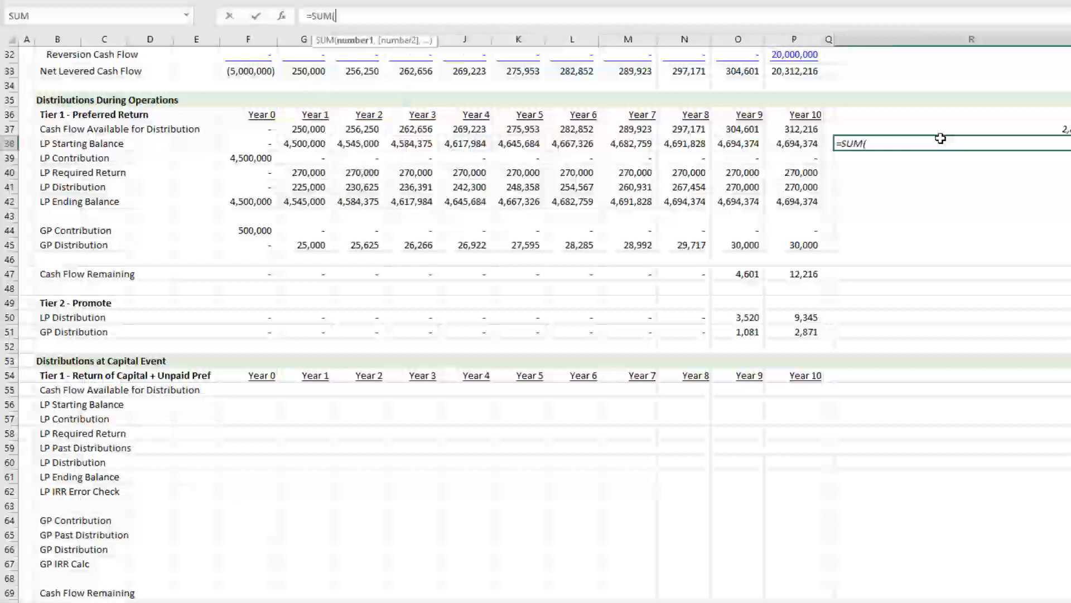
key("Left")
key("Down")
key("Down")
key("Left")
key("Down")
key("ctrl+shift+Left")
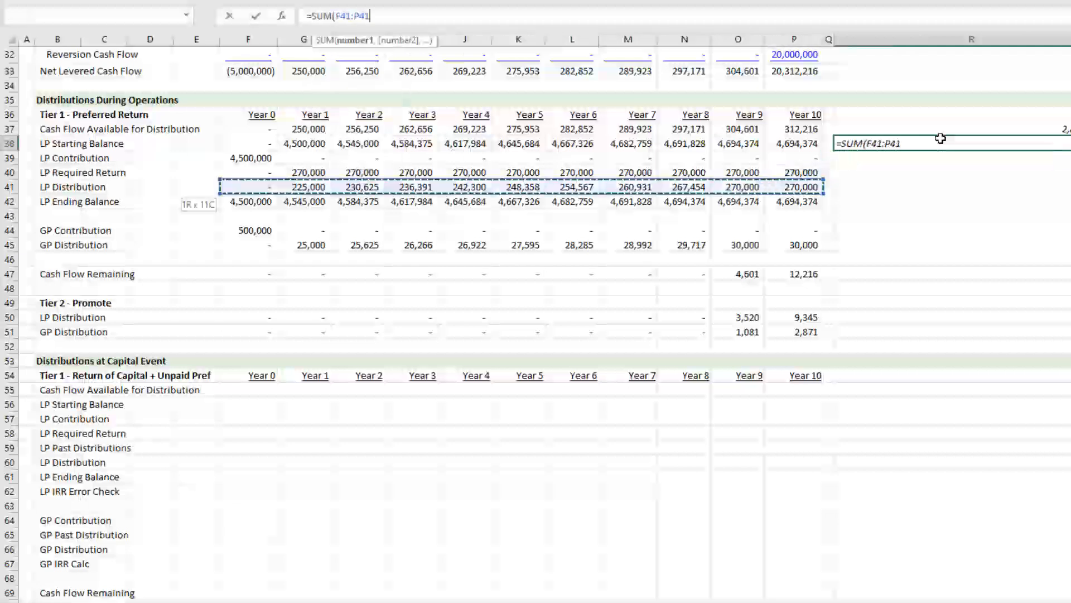
type(",")
key("Left")
key("Down")
key("Down")
key("Down")
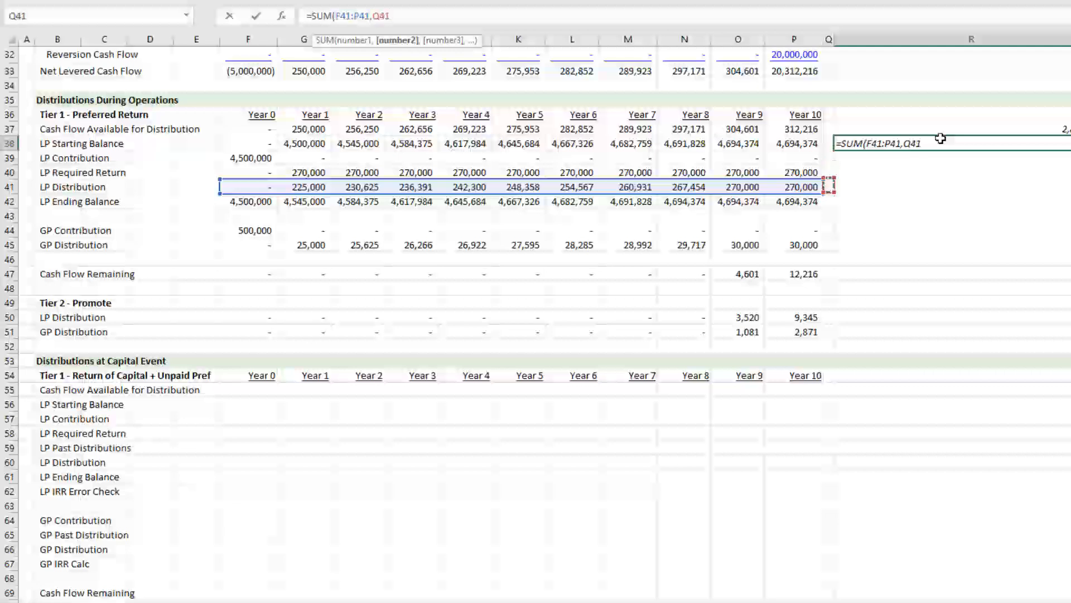
key("Left")
key("Down")
key("Down")
key("Down")
key("Down")
key("ctrl+shift+Left")
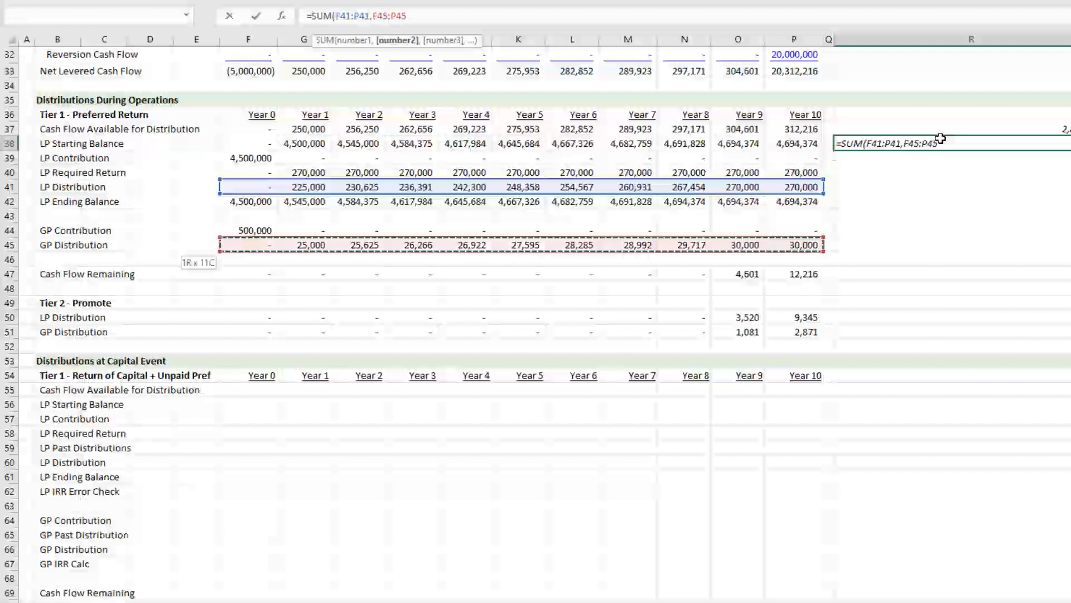
- Include the Tier 2 LP and GP Distributions F50:P51 in the R38 sum and complete the formula
type(",")
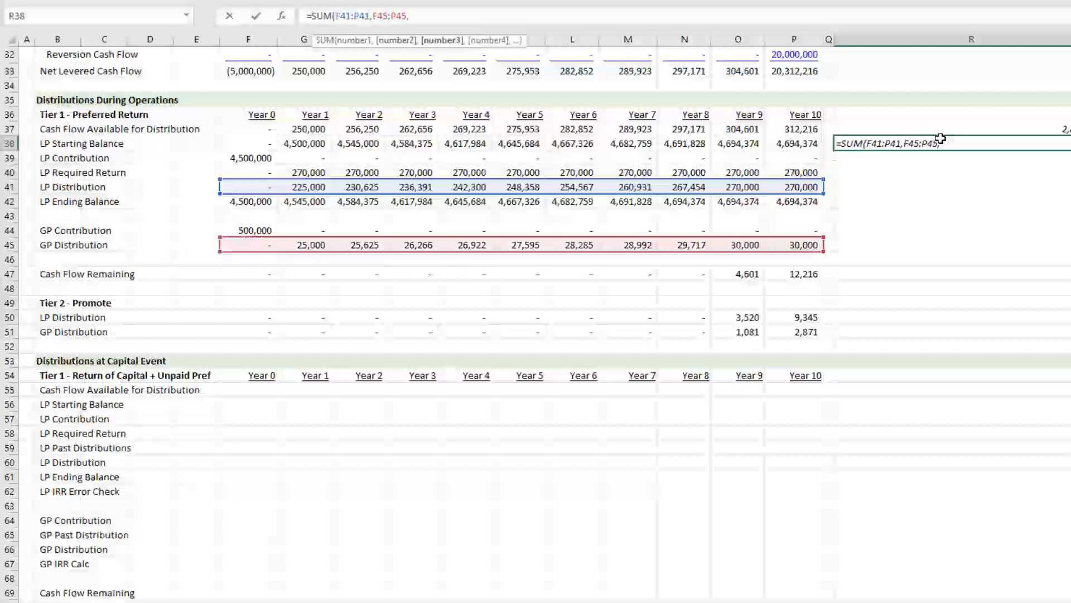
key("Left")
key("Left")
key("Down")
key("Down")
key("Down")
key("Down")
key("Down")
key("Down")
key("Down")
key("Down")
key("Down")
key("Down")
key("Down")
key("Down")
key("shift+Down")
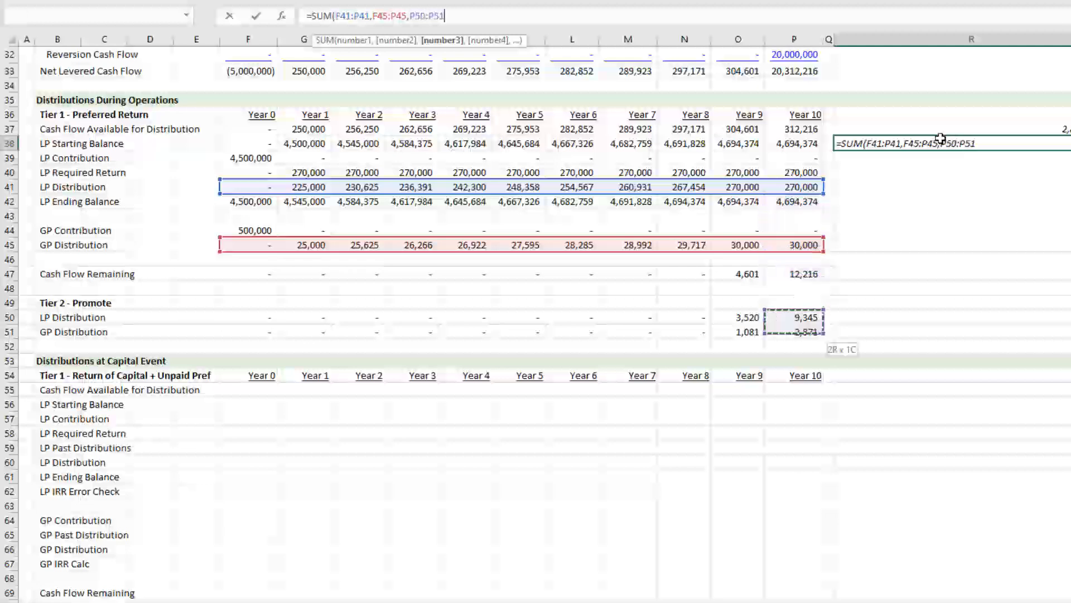
key("ctrl+shift+Left")
type(")")
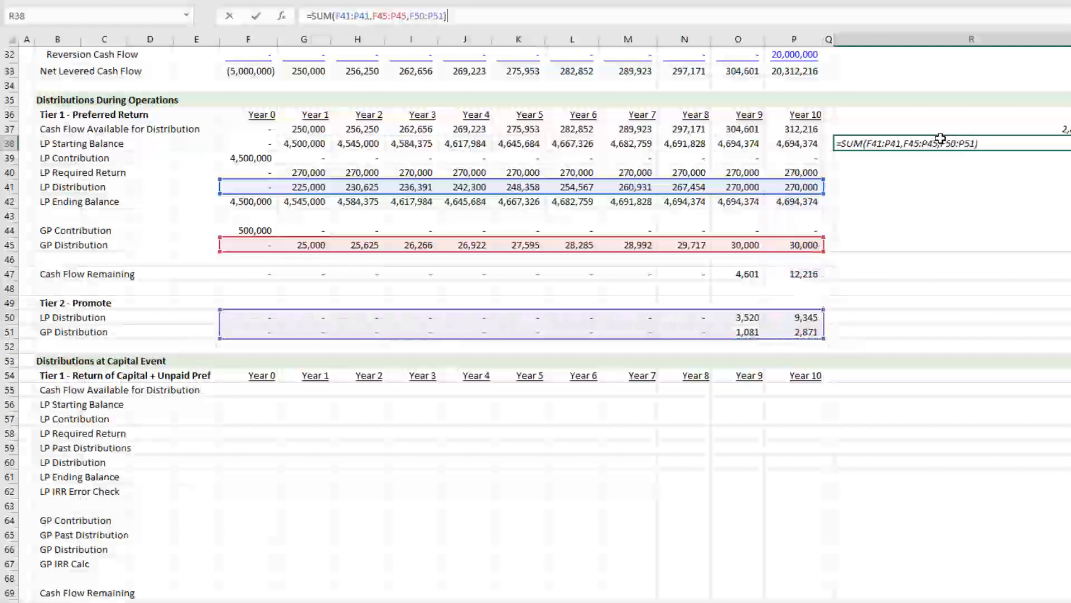
key("Return")
key("Up")
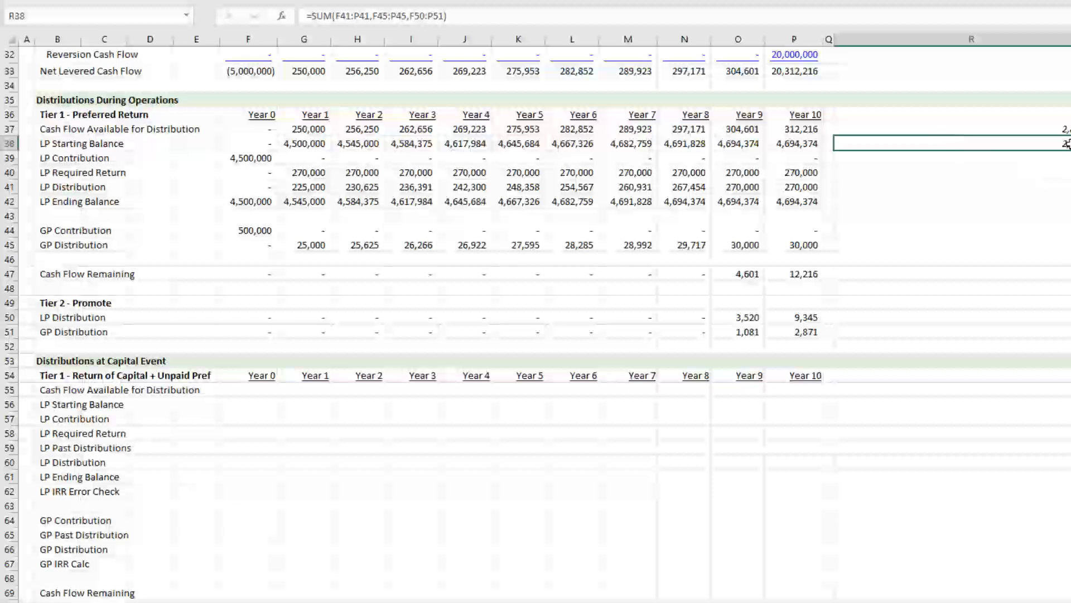
- Clear the two temporary check totals from R37:R38
key("Up")
key("shift+Down")
key("Delete")
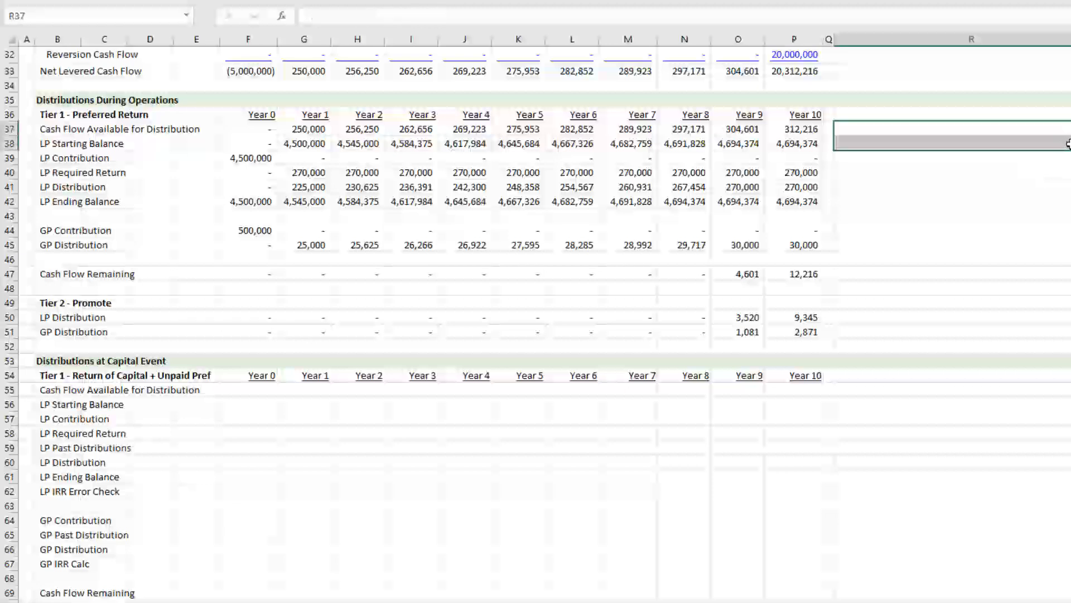
- Examine the tier row layout in the Distributions at Capital Event section
key("Left")
key("Left")
key("Left")
key("Left")
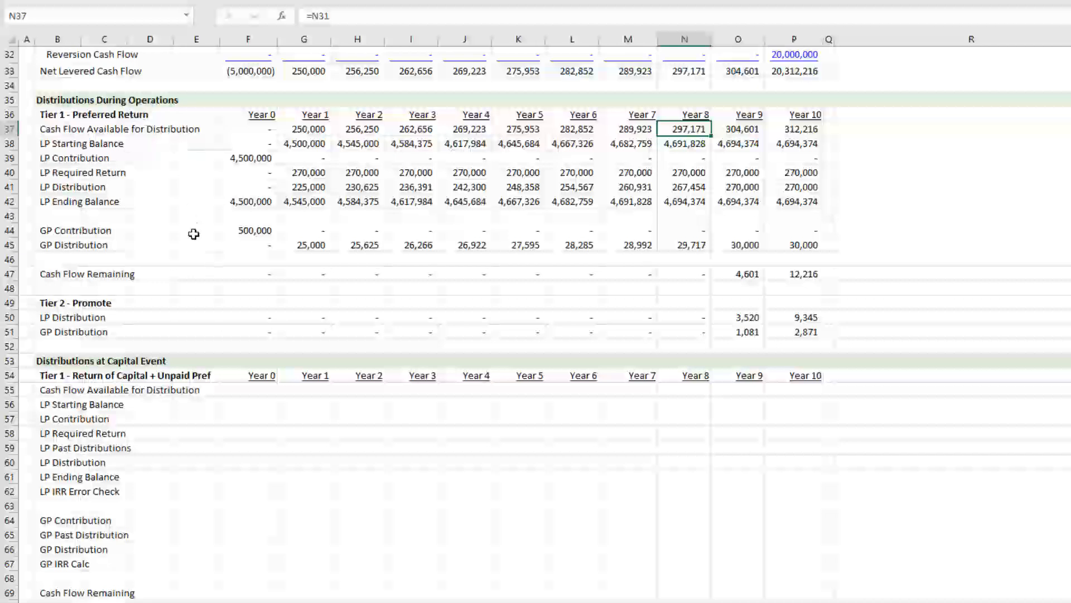
scroll(301, 197, "down", 5)
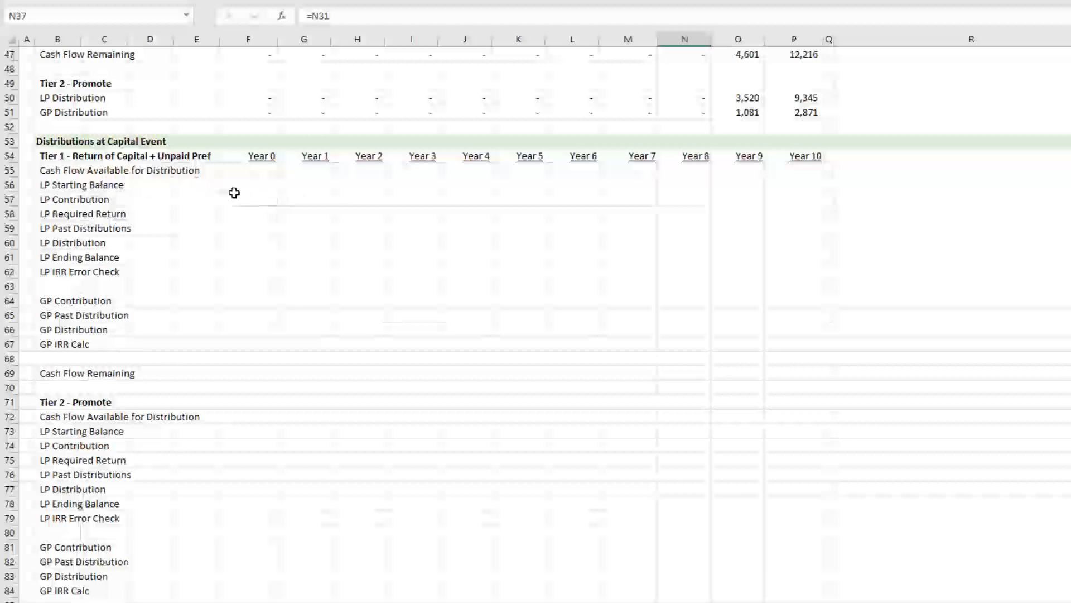
scroll(556, 221, "down", 2)
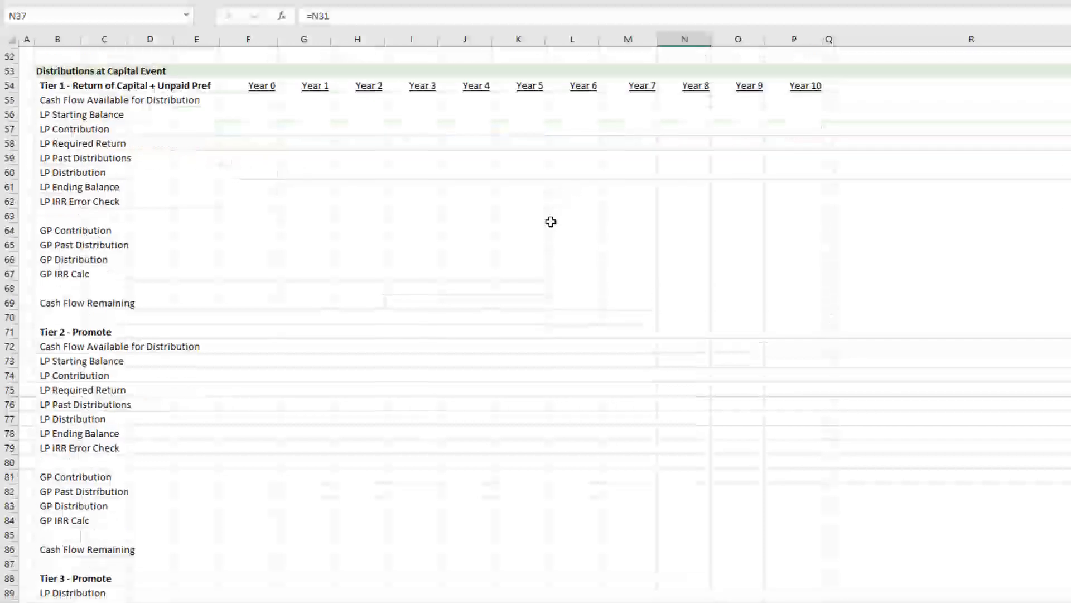
- In F55, link the Year 0 Cash Flow Available for Distribution at the capital event to the Reversion Cash Flow with =F32
left_click(244, 98)
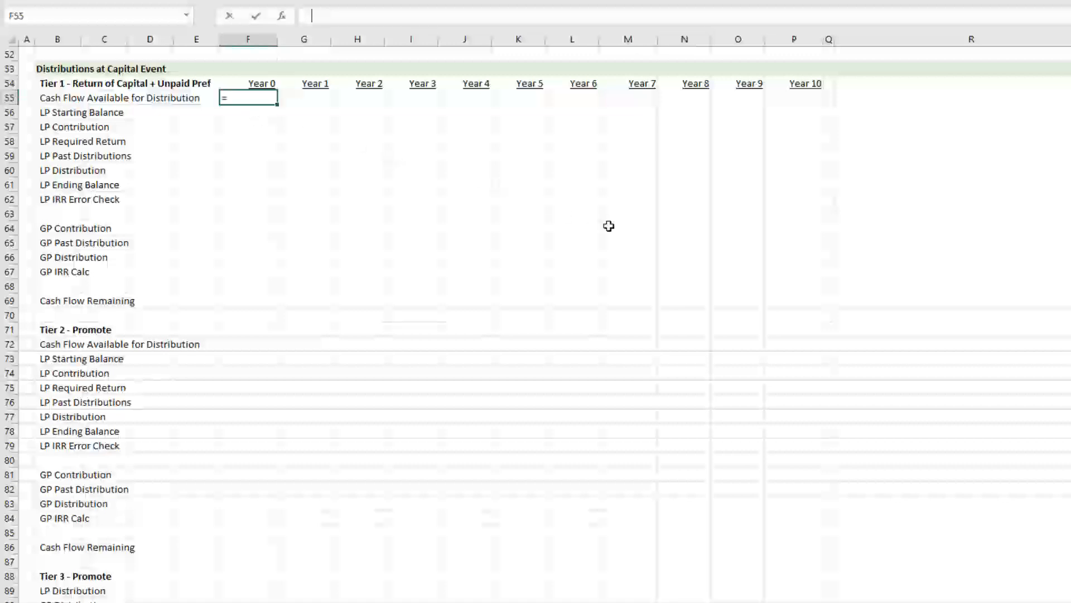
type("=")
key("Up")
key("Up")
key("Up")
key("Up")
key("Up")
key("Up")
key("Up")
key("Up")
key("Up")
key("Up")
key("Up")
key("Up")
key("Up")
key("Up")
key("Up")
key("Up")
key("Up")
key("Up")
key("Up")
key("Up")
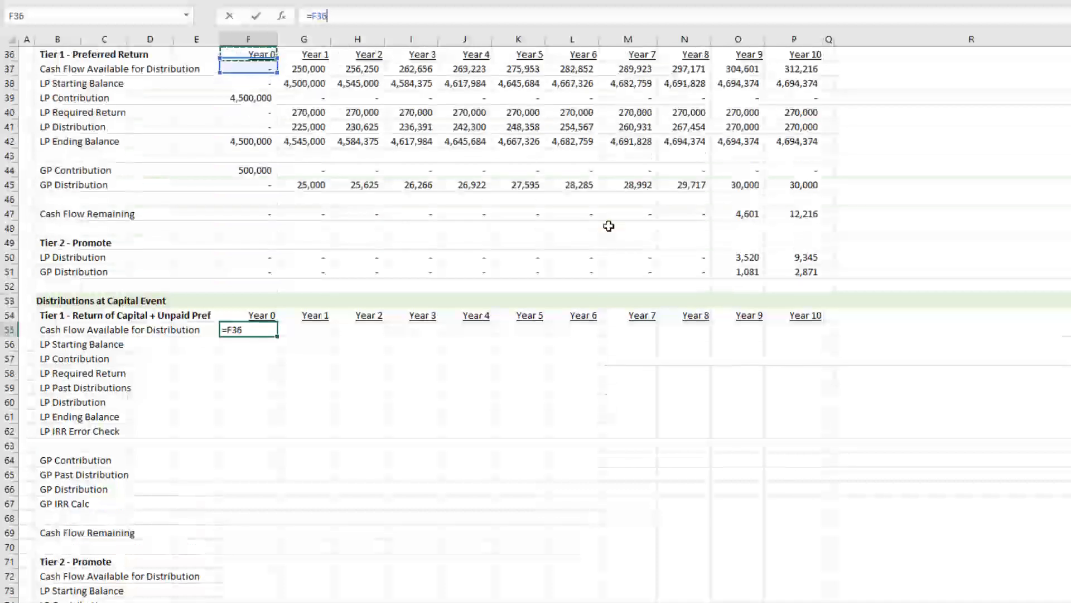
key("Up")
key("Up")
key("Down")
key("Down")
key("Down")
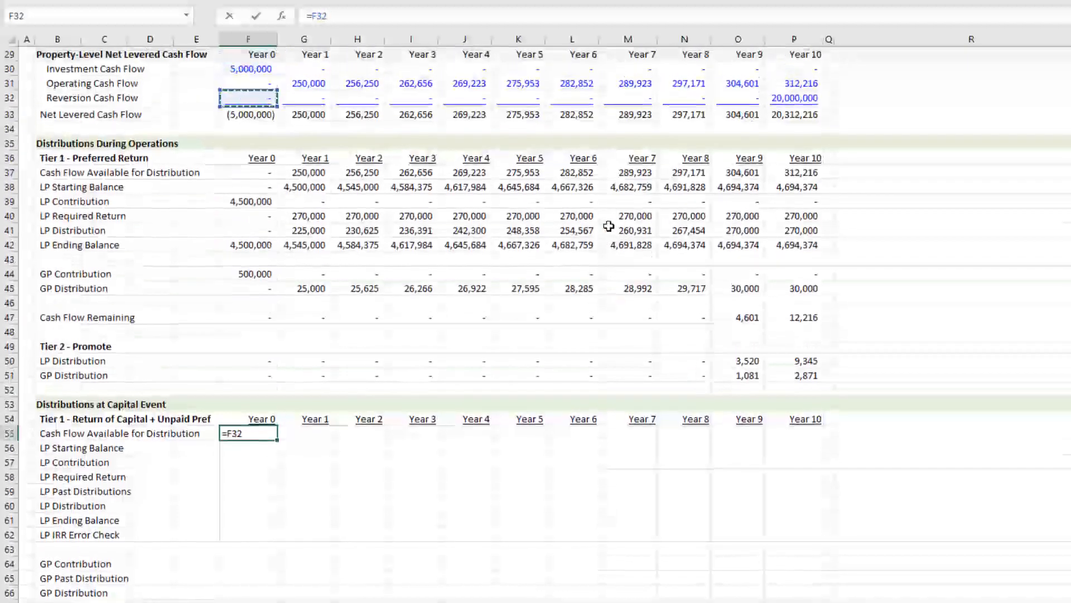
key("ctrl+Return")
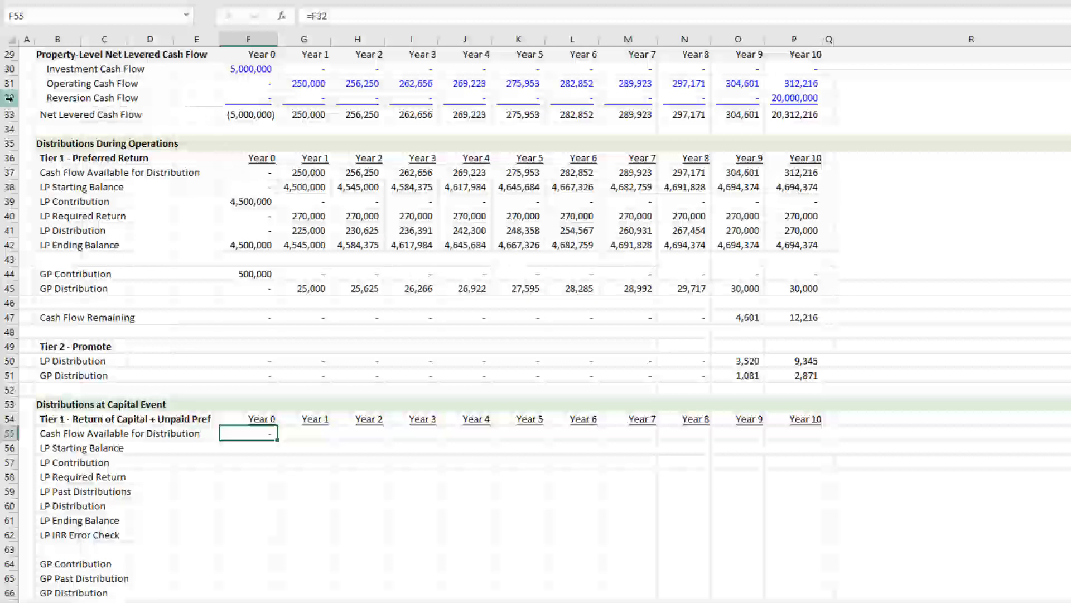
- Set the Year 0 LP Starting Balance of the capital event Tier 1 in F56 to 0
scroll(339, 316, "down", 7)
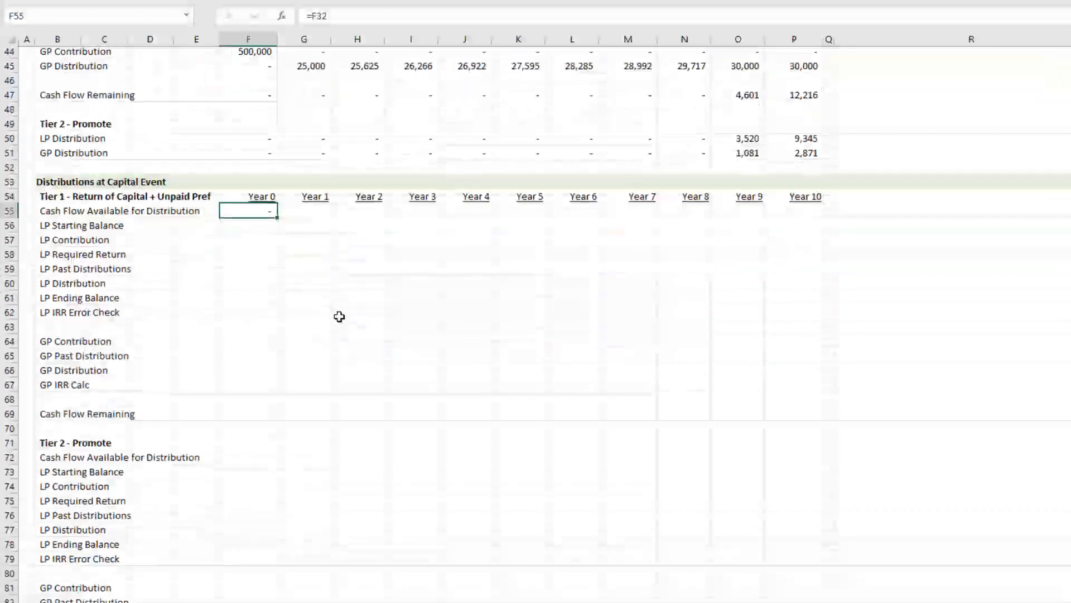
key("Down")
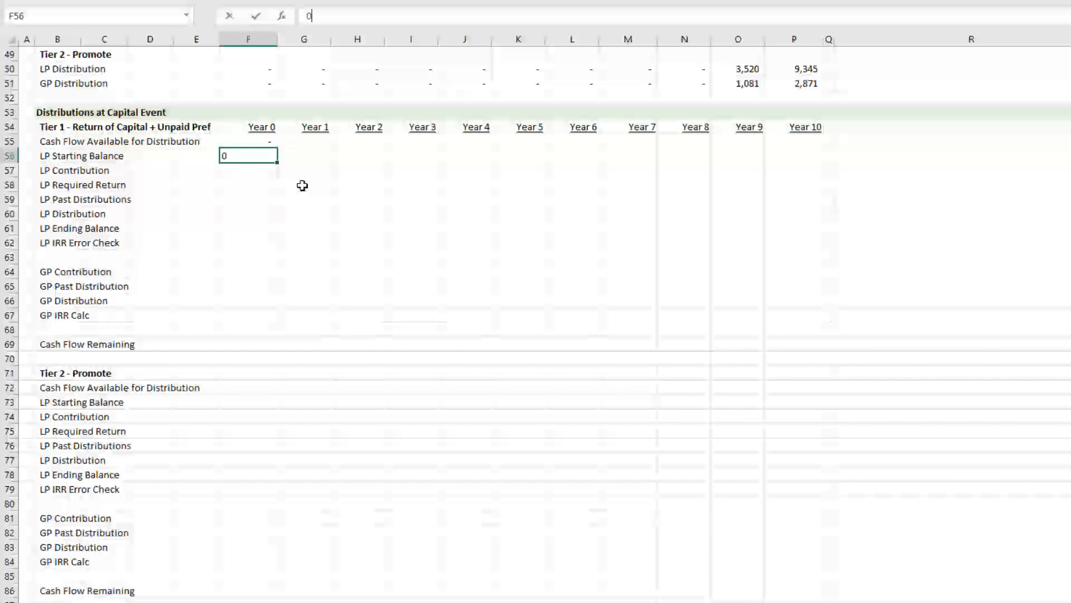
key("Return")
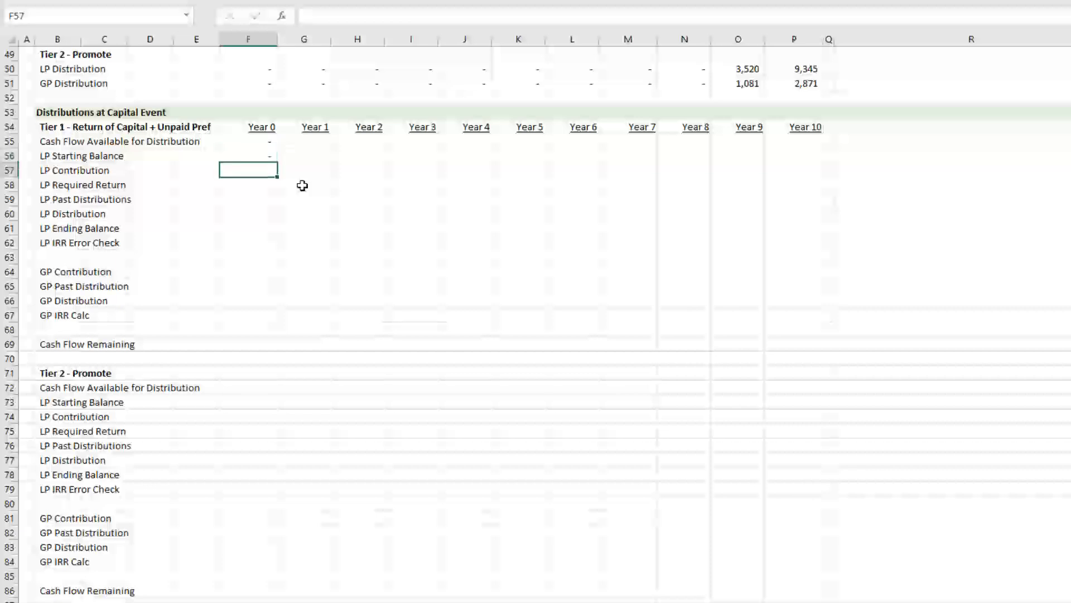
- In F57, link the Year 0 LP Contribution to the LP Contribution of the operations Tier 1 with =F39
type("=")
key("Up")
key("Up")
key("Up")
key("Up")
key("Up")
key("Up")
key("Up")
key("Up")
key("Up")
key("Up")
key("Up")
key("Up")
key("Up")
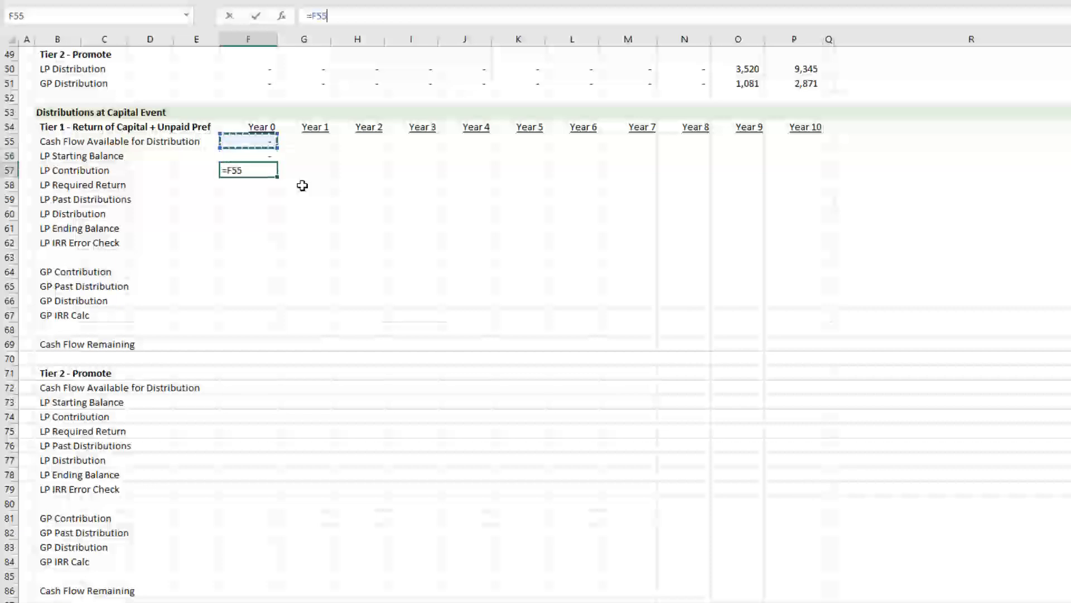
key("Up")
key("Up")
key("Up")
key("Up")
key("Up")
key("Up")
key("Up")
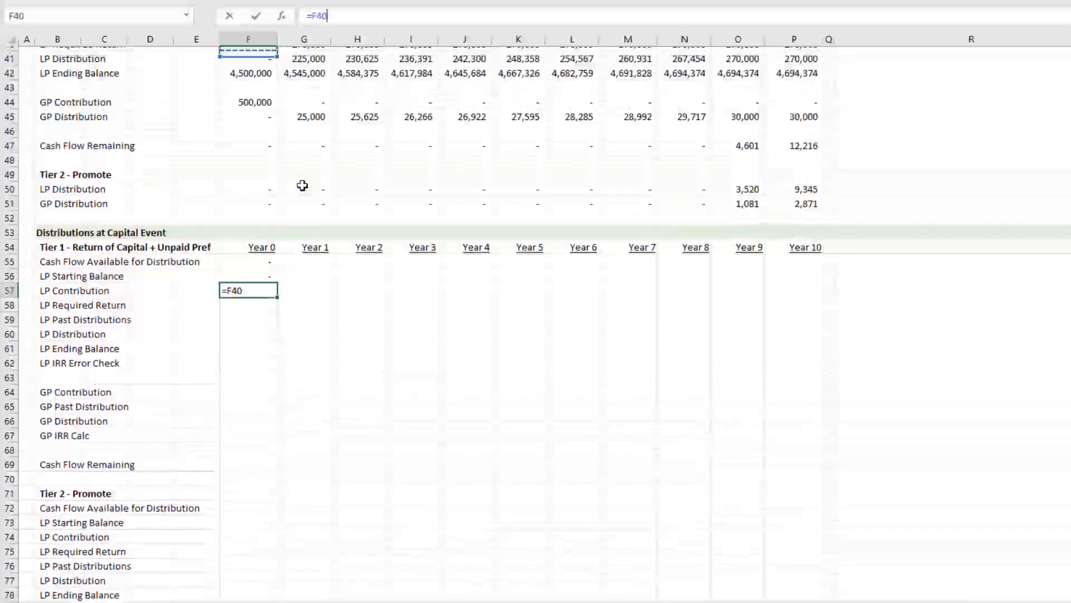
key("Down")
key("Down")
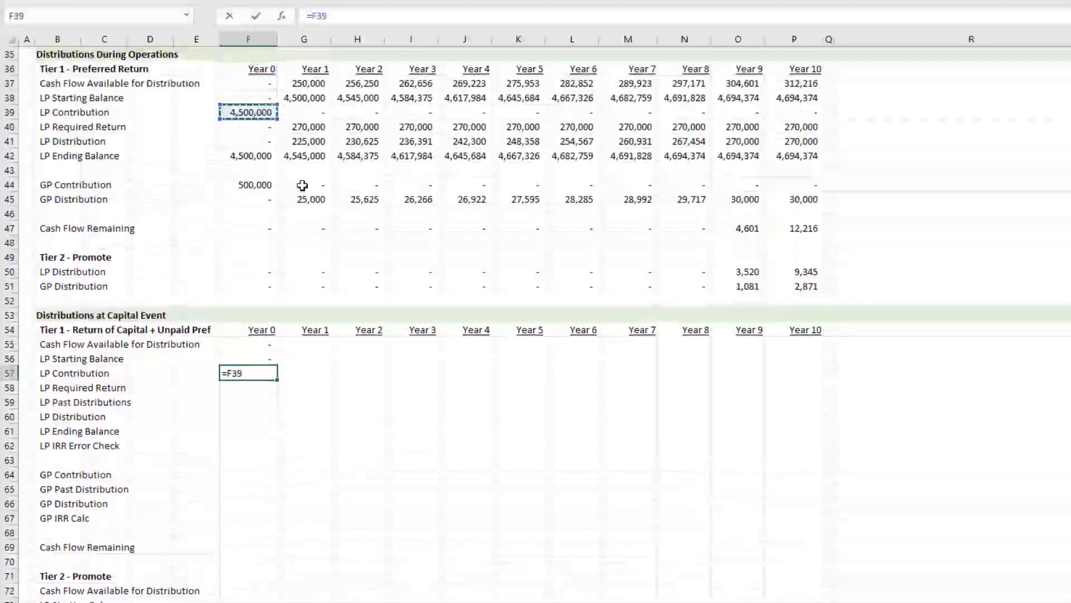
key("Return")
key("Up")
- In F58, calculate the Year 0 LP Required Return as the starting balance times the fixed Tier 1 hurdle, =F56*$G$14
scroll(296, 287, "down", 5)
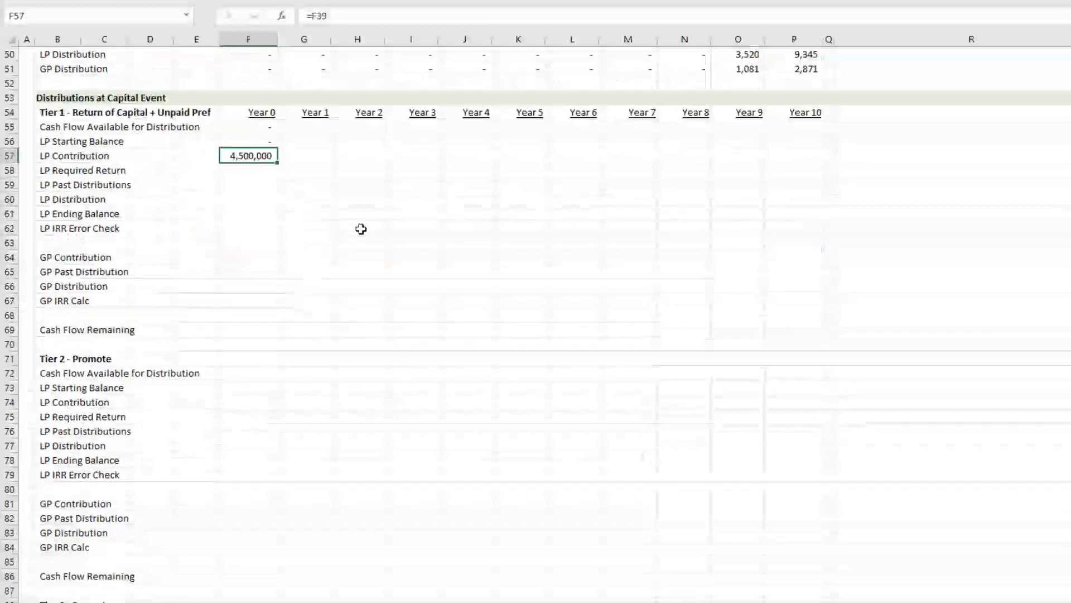
key("Down")
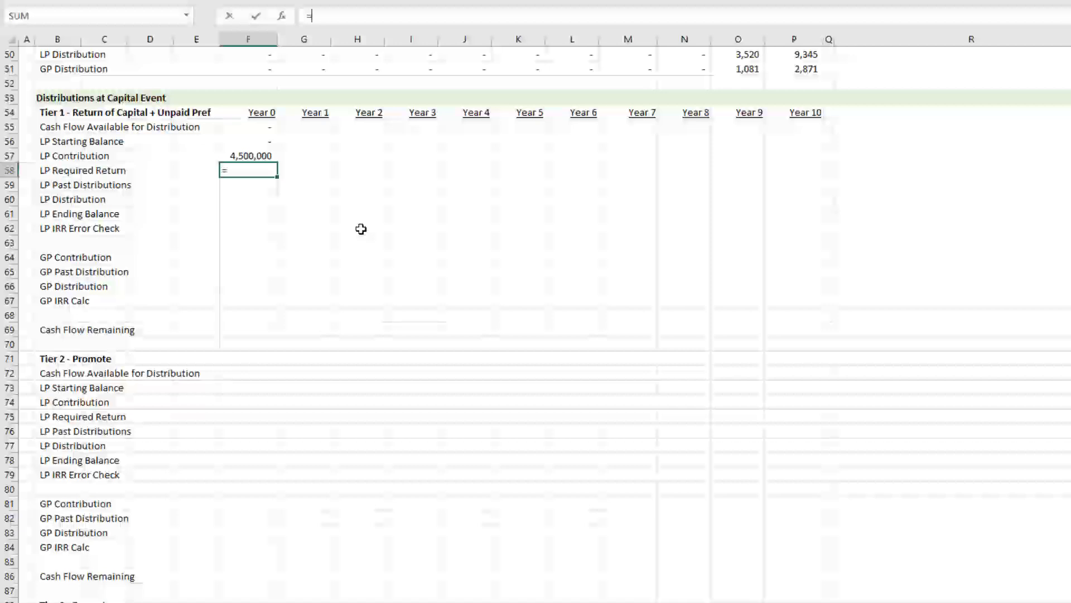
type("=")
key("Up")
key("Up")
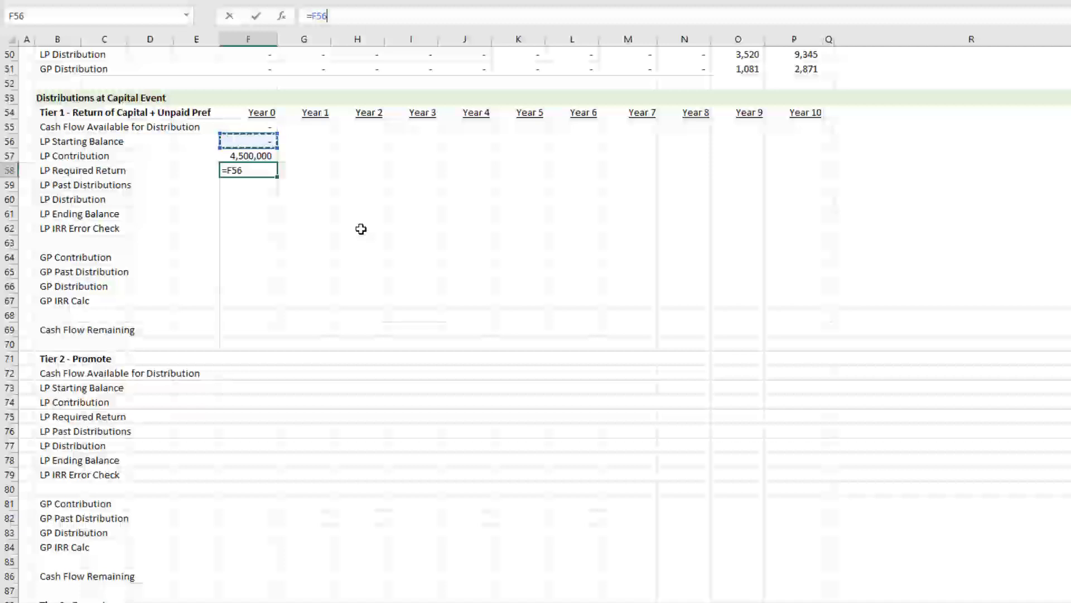
type("*")
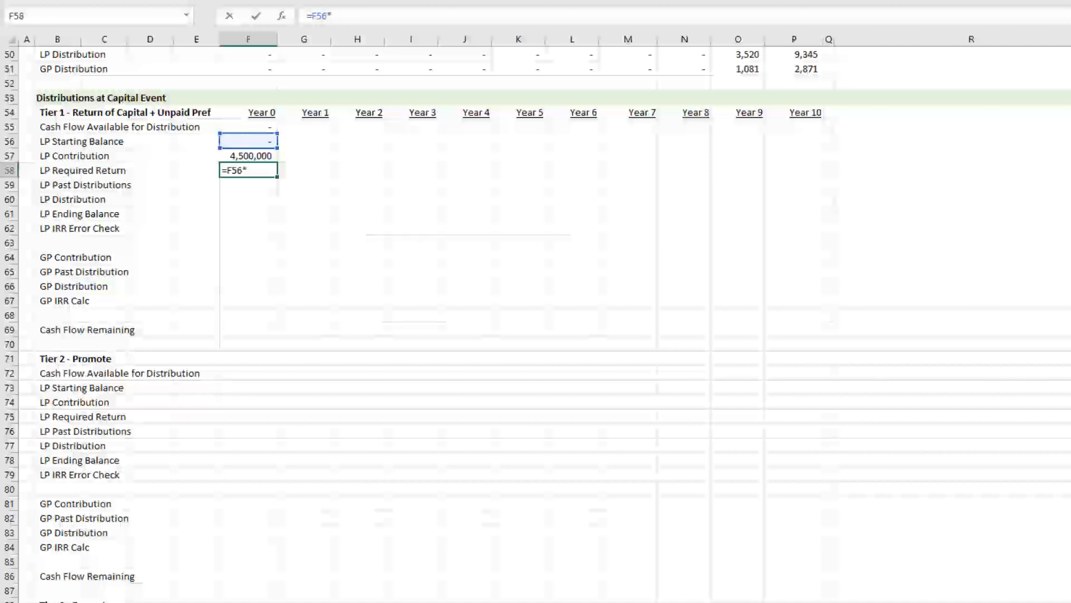
scroll(480, 229, "up", 16)
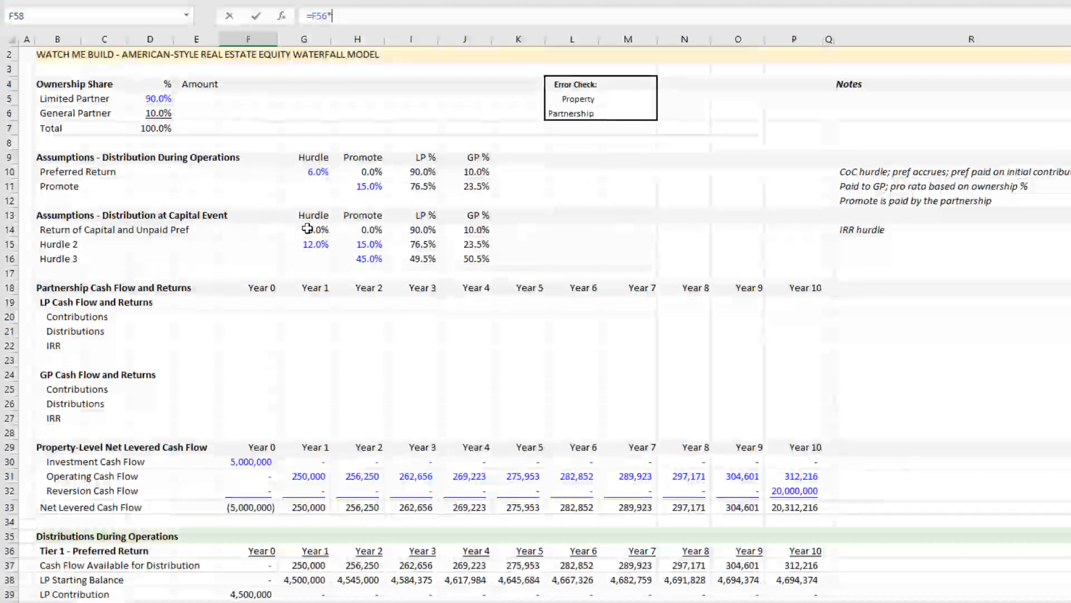
left_click(311, 229)
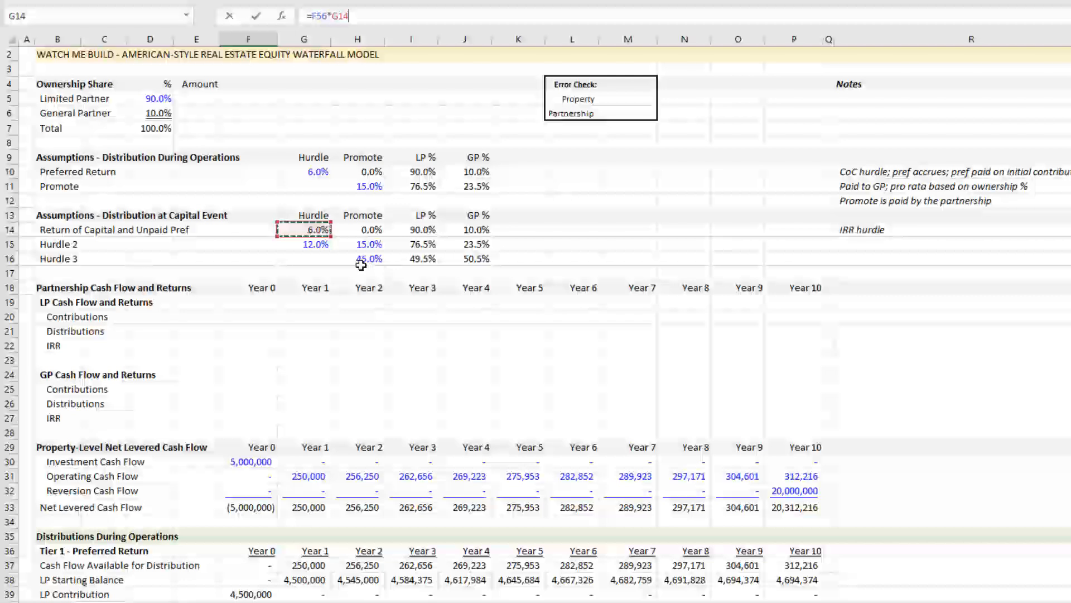
key("F4")
key("Return")
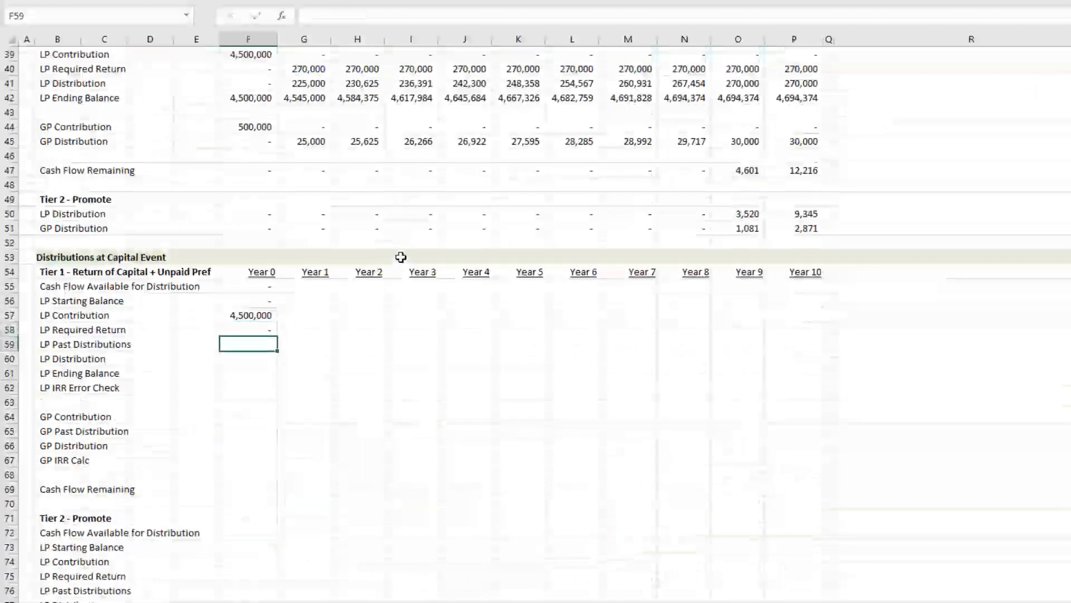
- In F59, calculate the Year 0 LP Past Distributions as the sum of both operations-tier LP distributions, =F41+F50
scroll(390, 279, "down", 5)
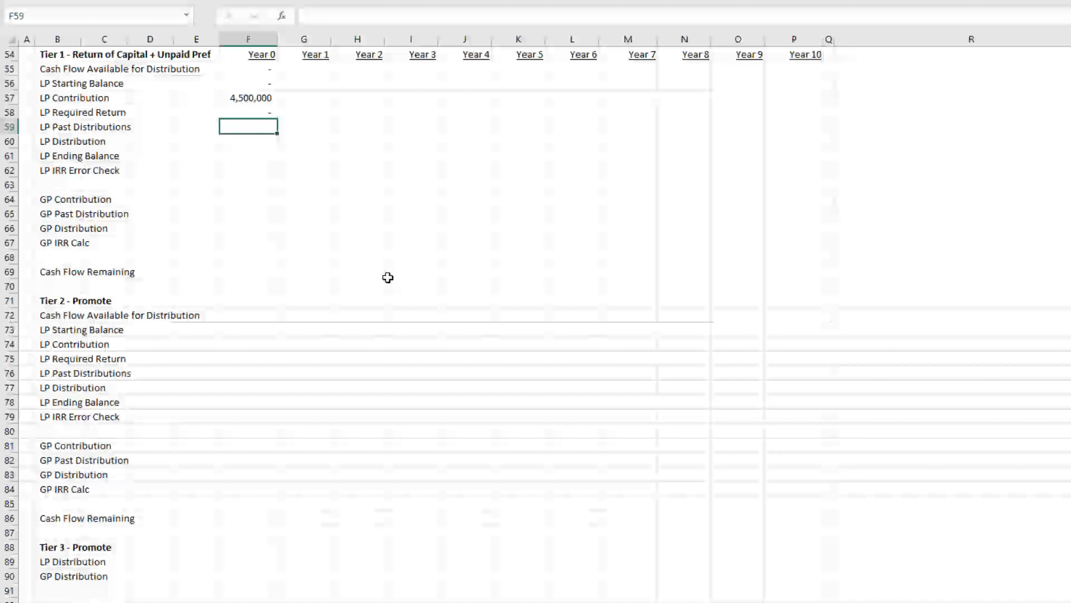
type("=")
key("Up")
key("Up")
key("Up")
key("Up")
key("Up")
key("Up")
key("Up")
key("Up")
key("Up")
key("Up")
key("Up")
key("Up")
key("Up")
key("Up")
key("Up")
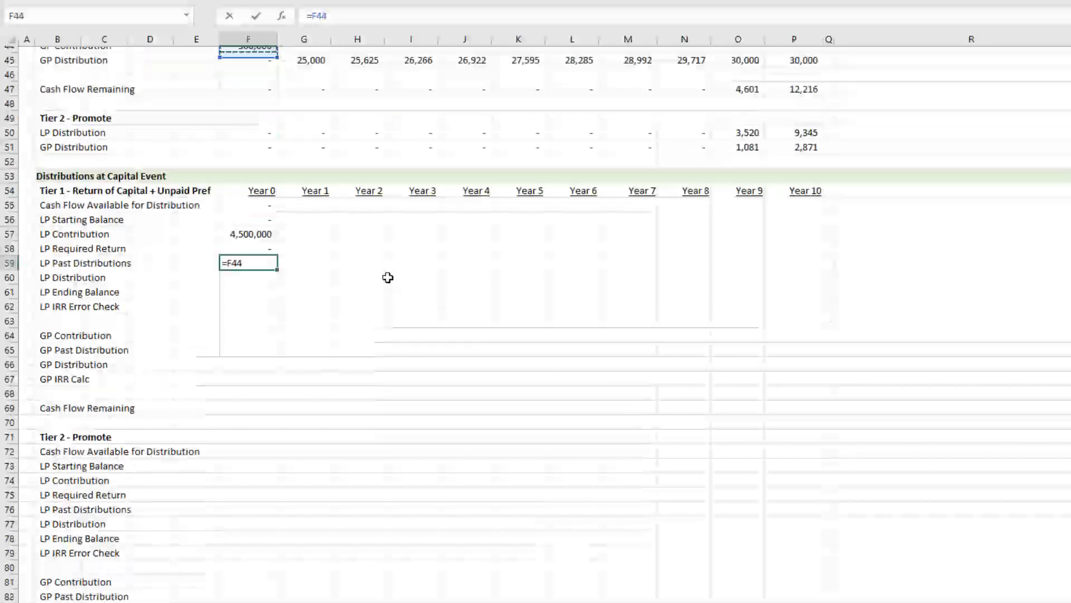
key("Up")
key("Up")
key("Up")
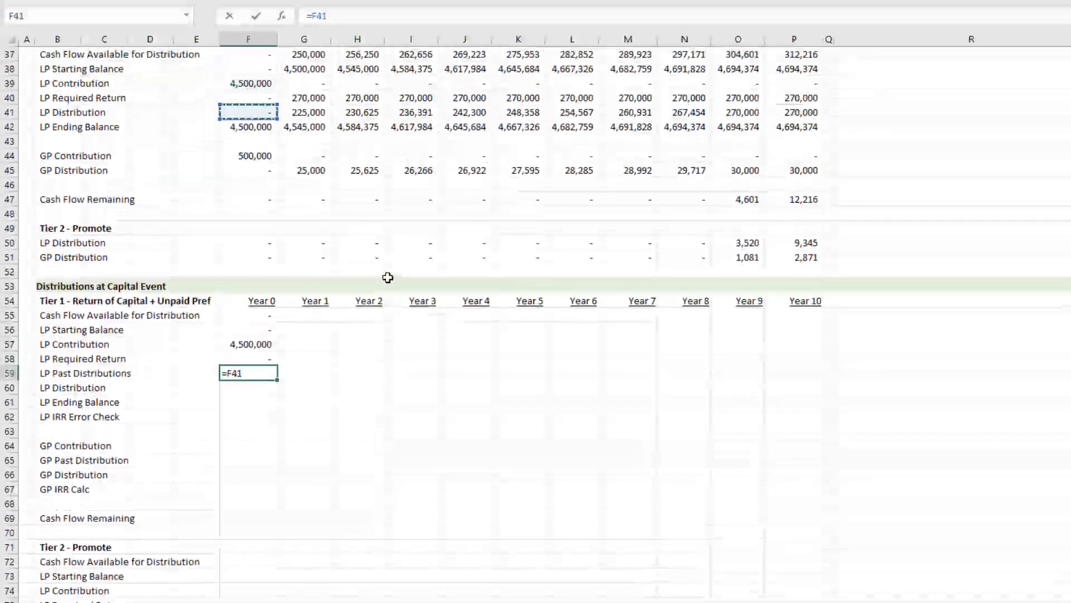
type("+")
key("Up")
key("Up")
key("Up")
key("Up")
key("Up")
key("Up")
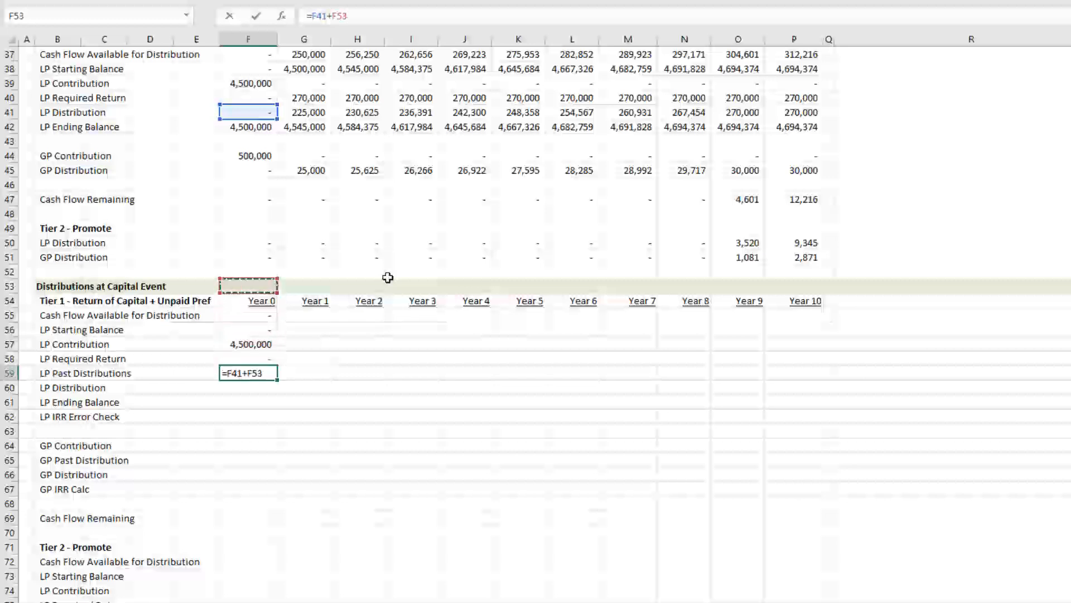
key("Up")
key("Up")
key("Up")
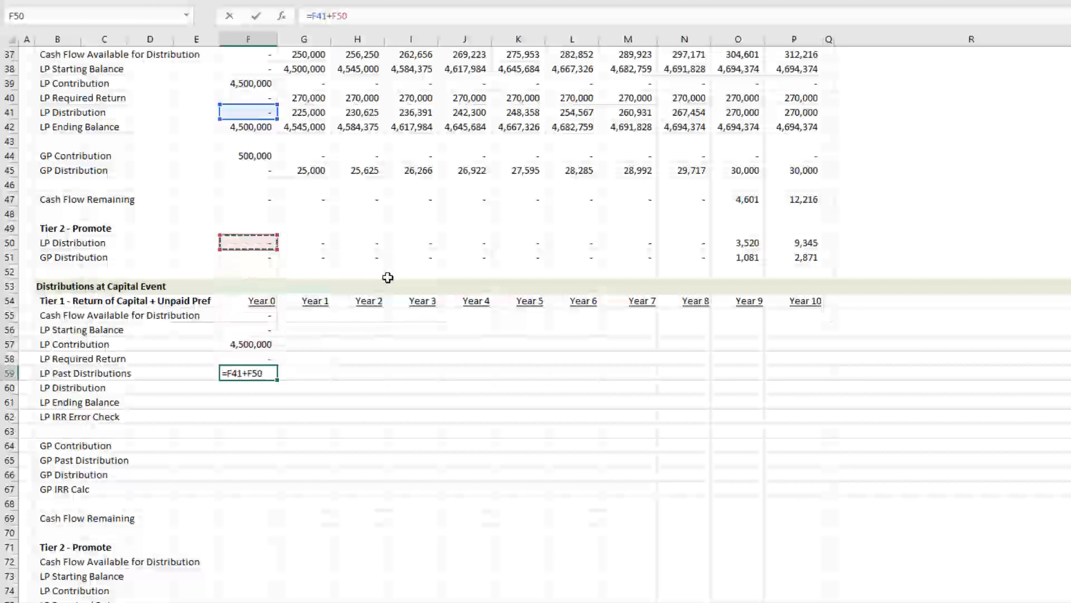
key("Return")
key("Up")
- In F60, begin the LP Distribution formula with MIN, using available cash times the fixed LP share, F55*$I$14, as its first argument
scroll(385, 285, "down", 5)
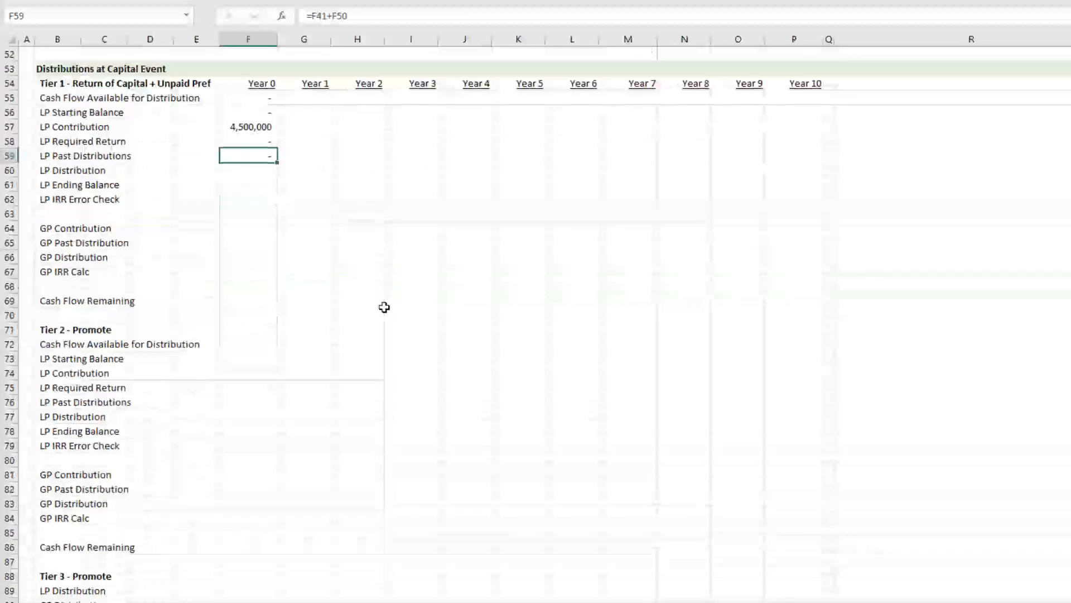
key("Down")
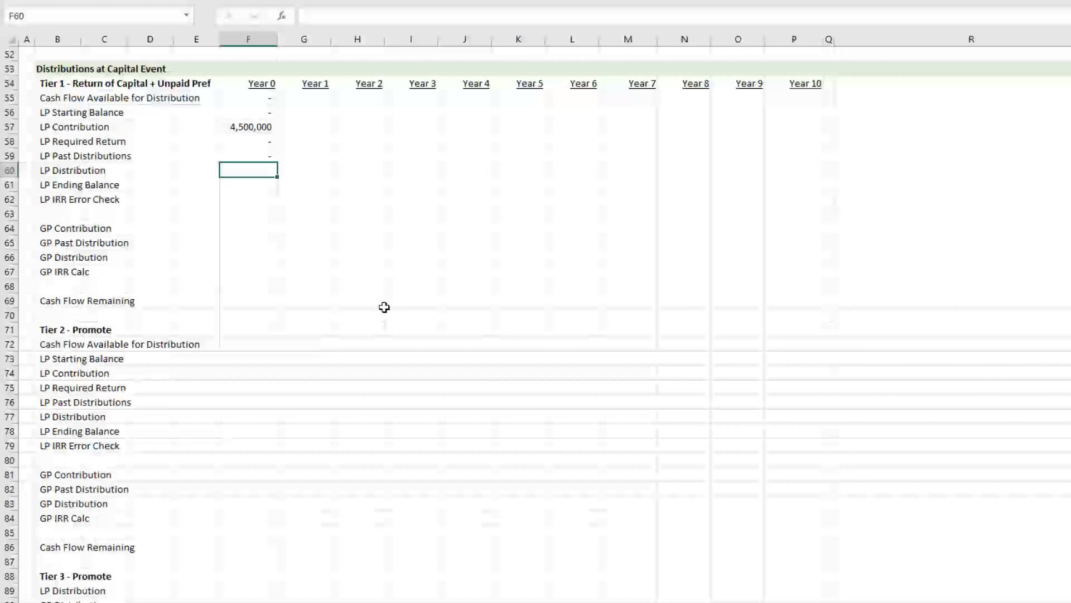
type("=")
type("MIN(")
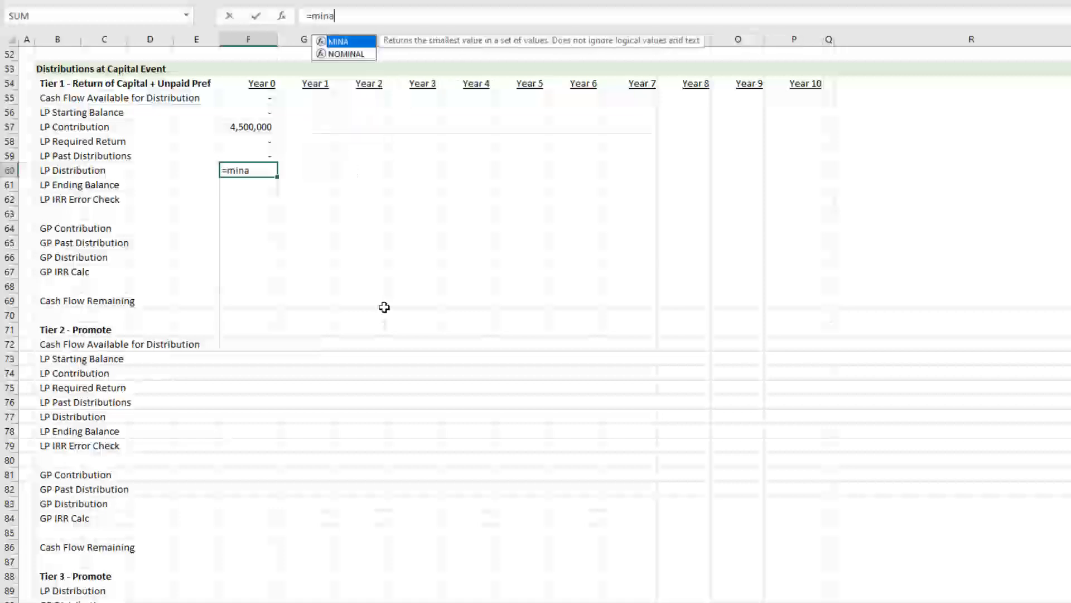
key("Up")
key("Up")
key("Up")
key("Up")
key("Up")
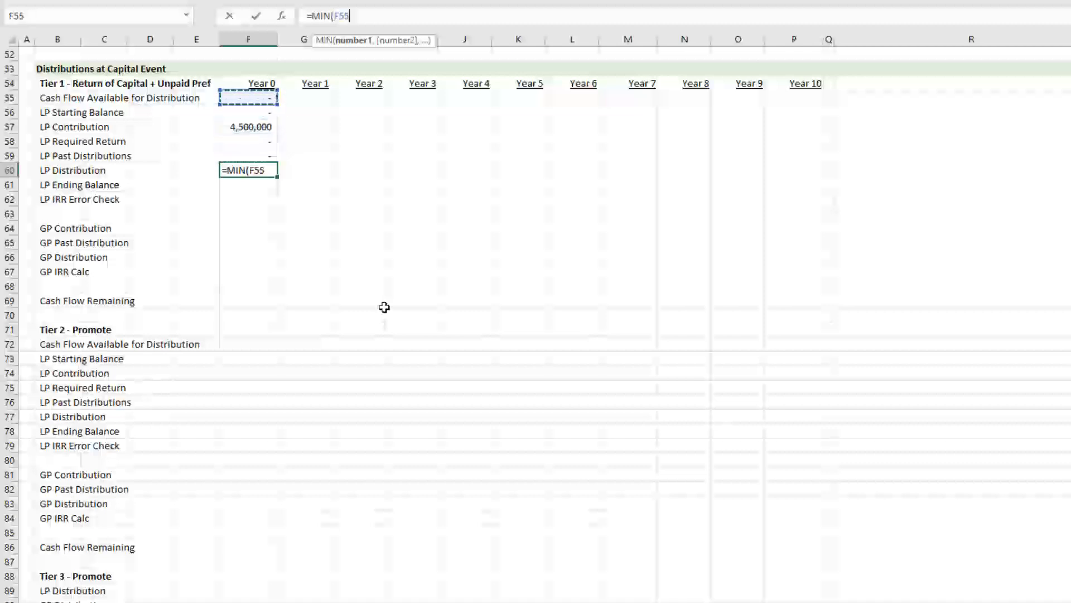
type("*")
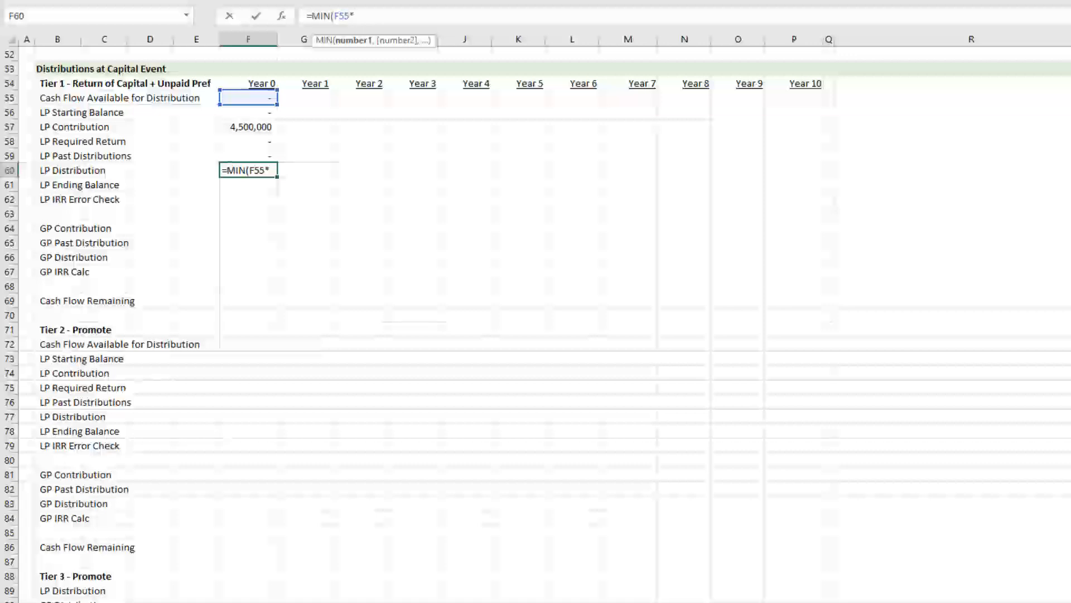
scroll(535, 324, "up", 17)
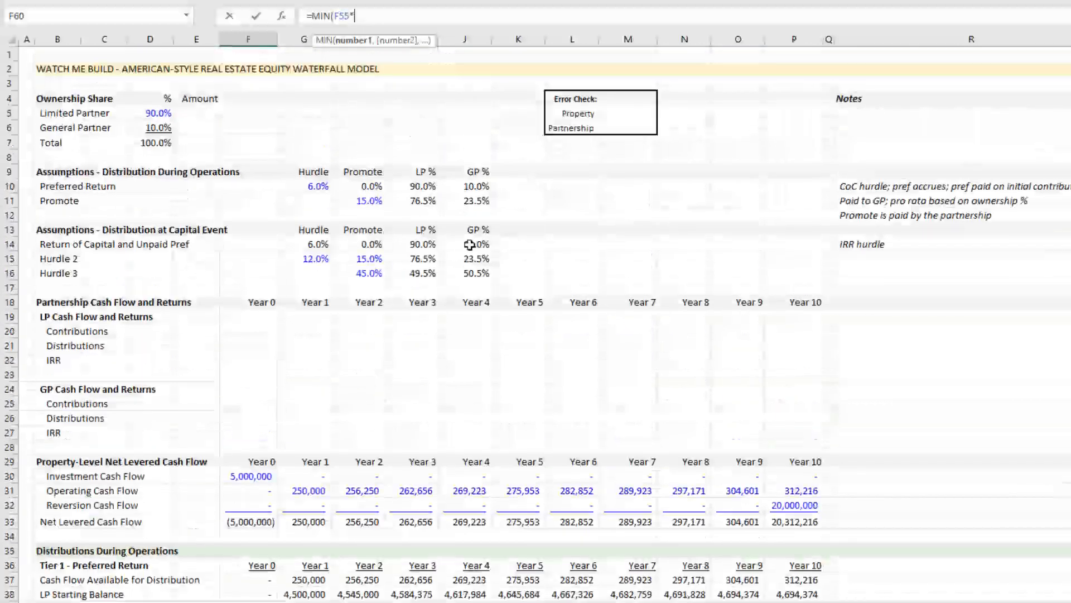
left_click(423, 245)
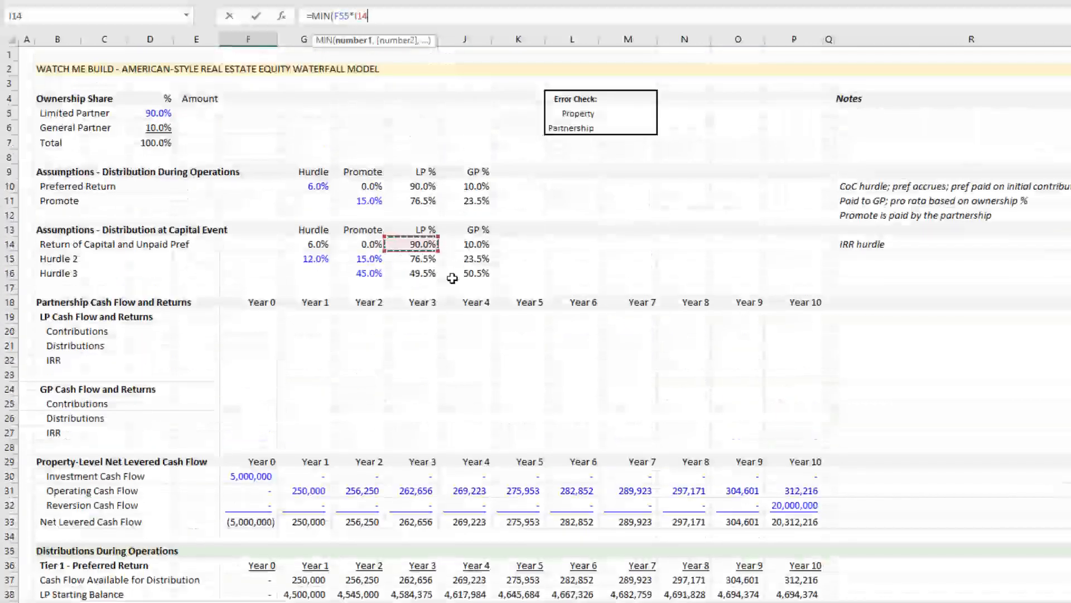
key("F4")
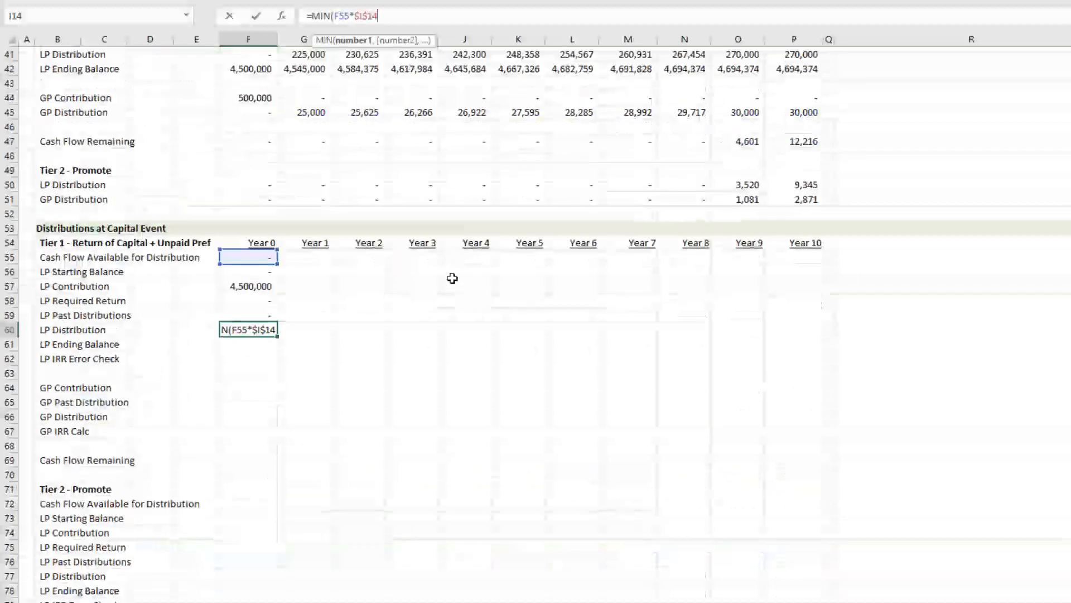
type(",")
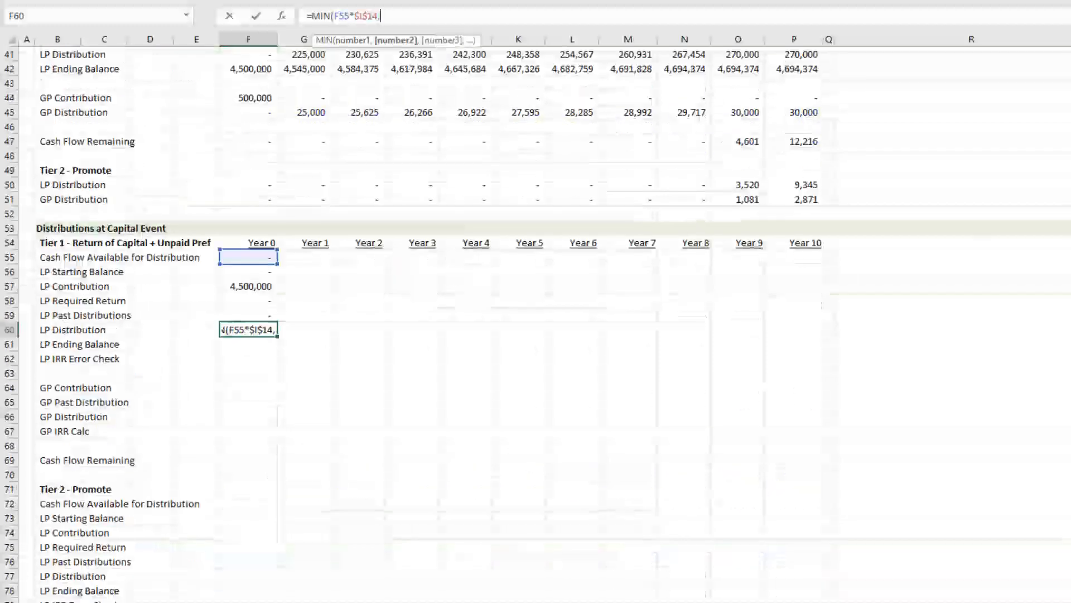
- In F60, finish the Year 0 LP Distribution MIN formula with the owed balance F56+F57+F58-F59 as its second argument
scroll(752, 238, "down", 4)
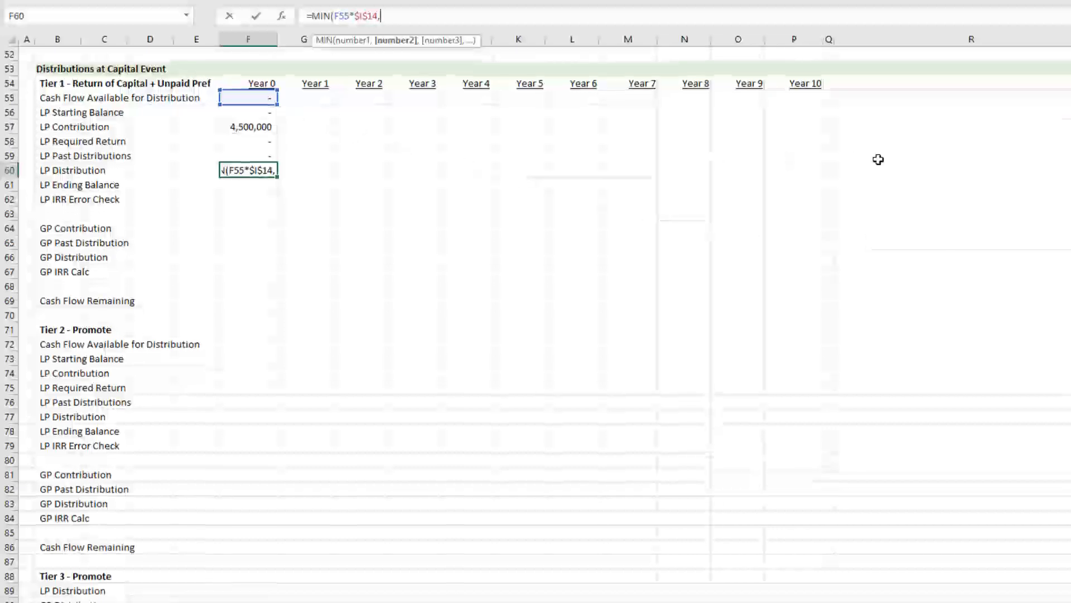
key("Home")
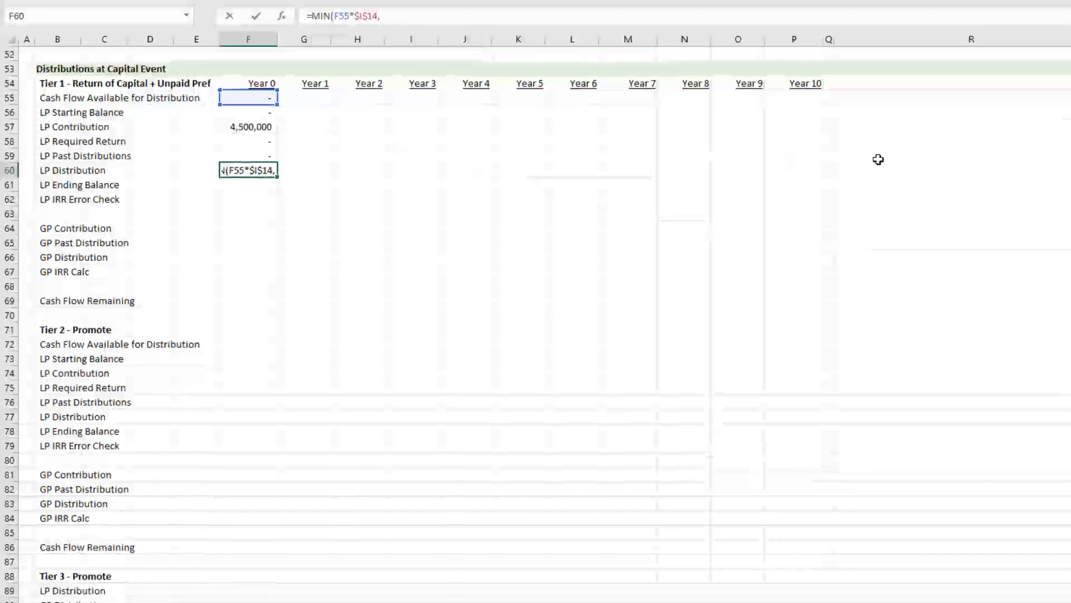
key("Up")
key("Up")
key("Up")
key("Up")
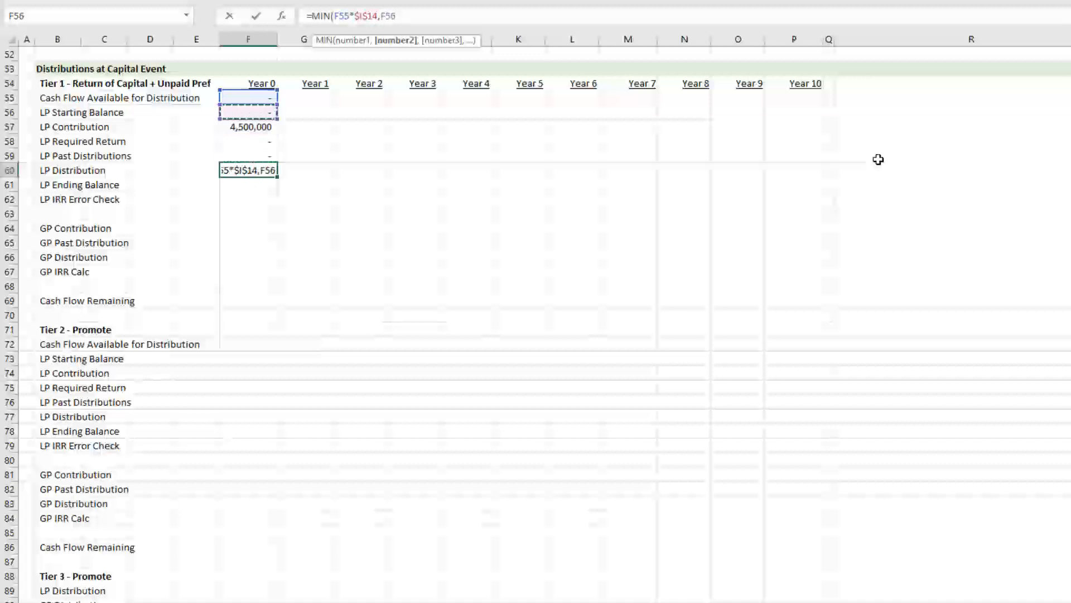
type("+")
key("Up")
key("Up")
key("Up")
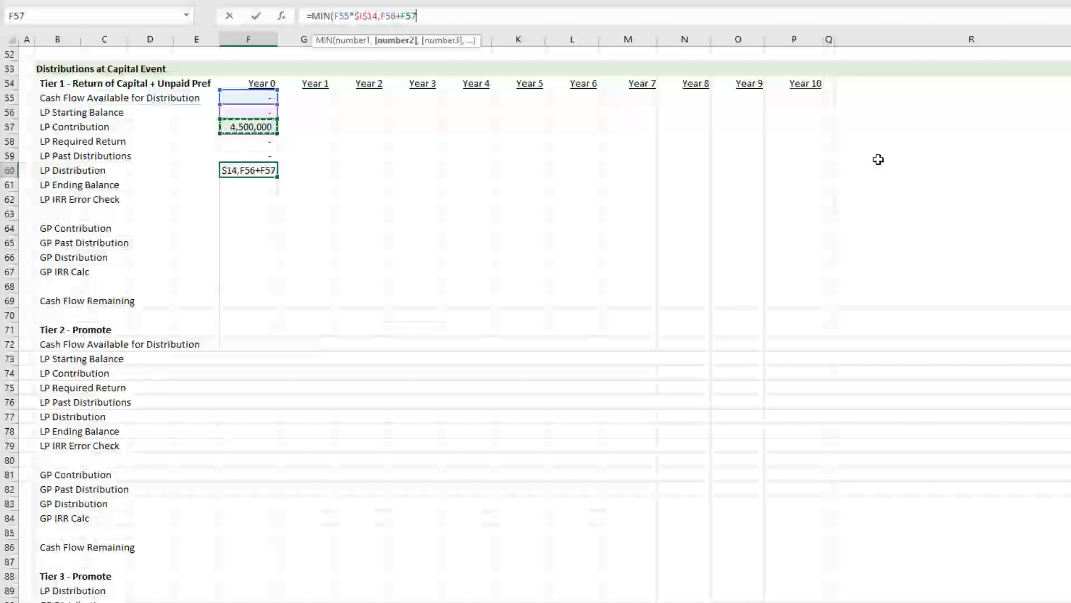
type("+")
key("Up")
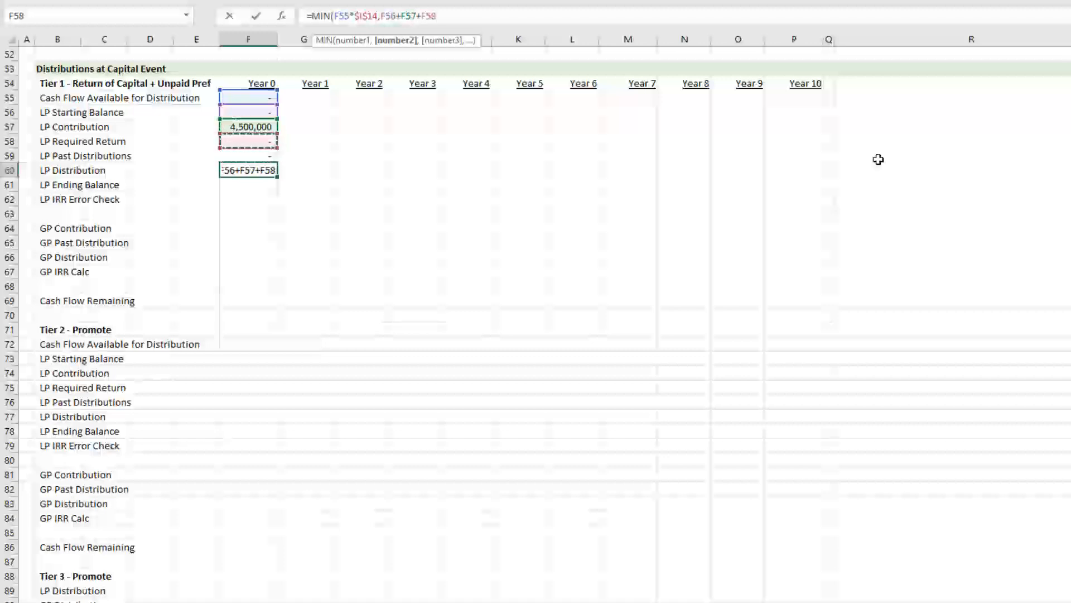
type("-")
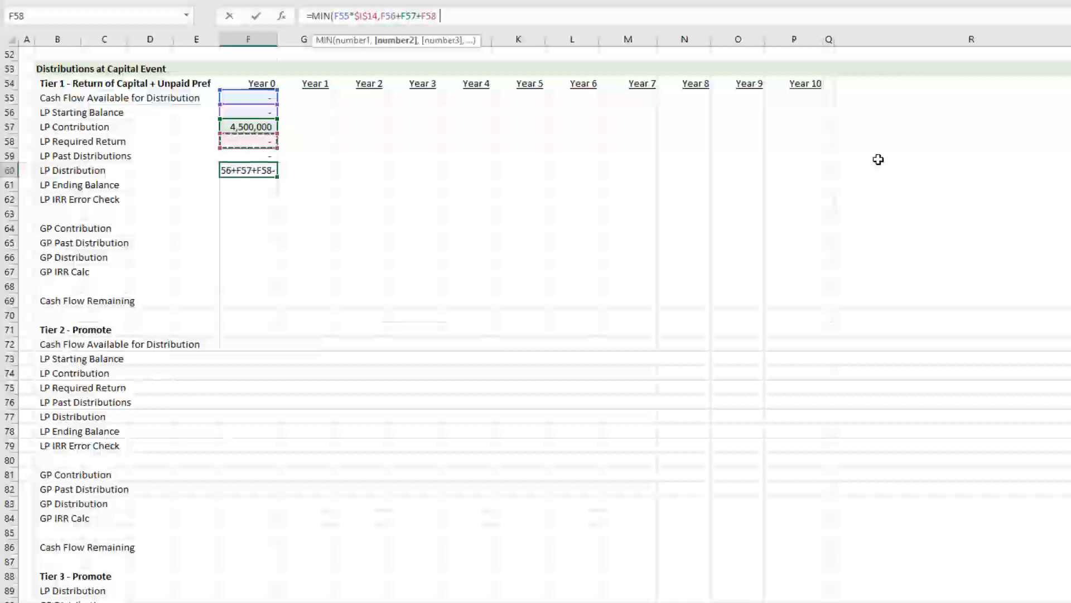
key("Up")
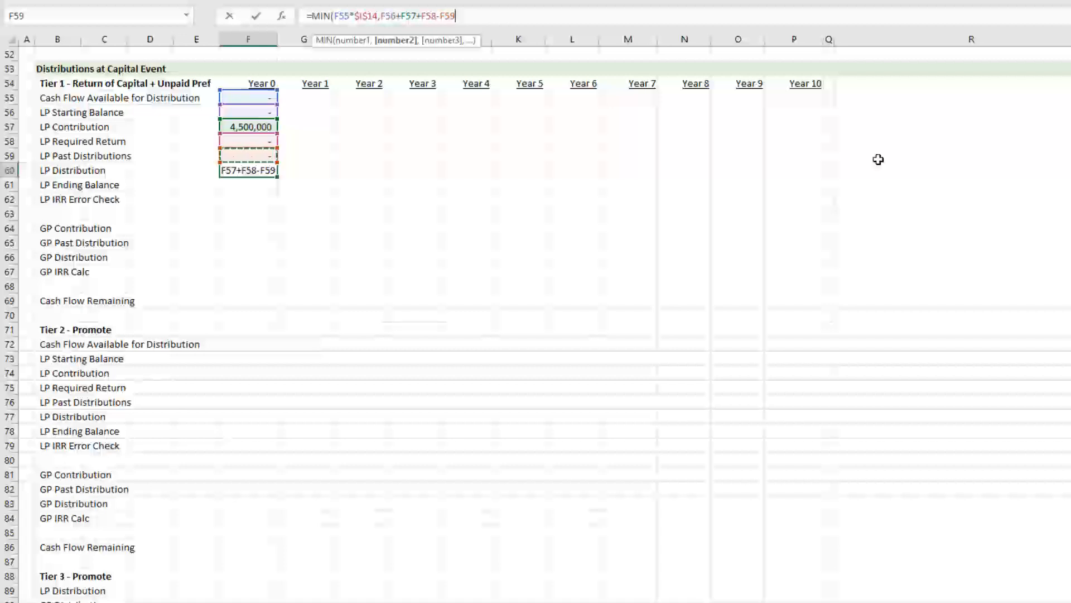
key("Return")
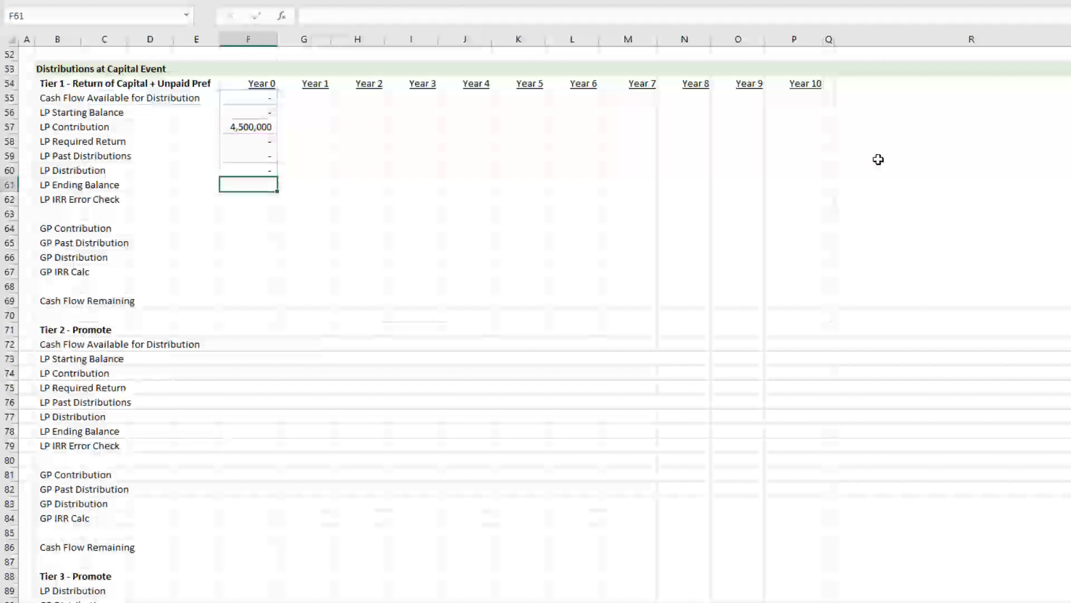
key("Up")
key("Escape")
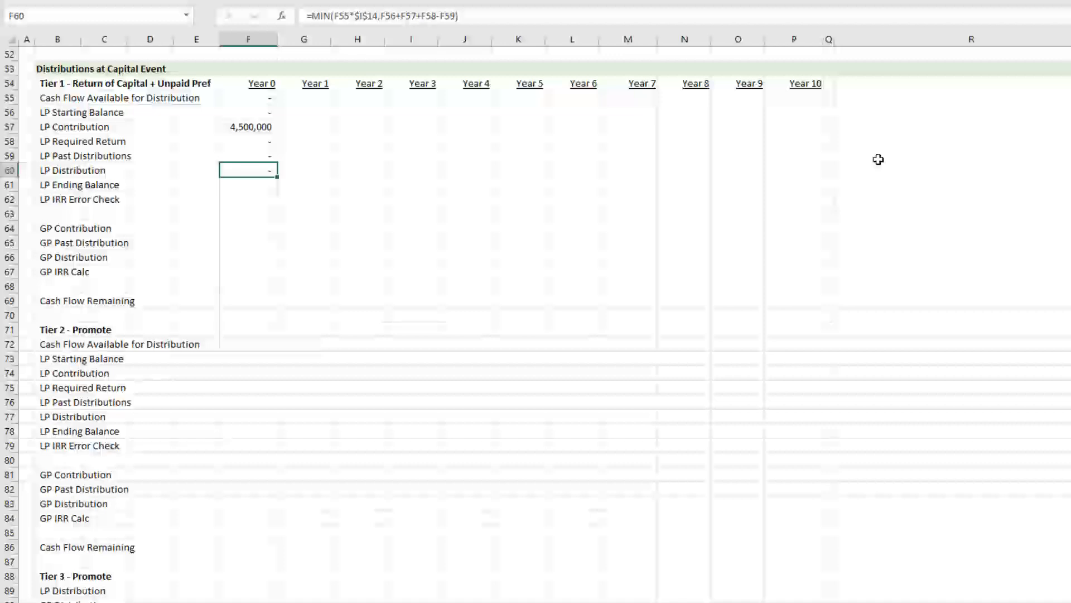
- In F61, calculate the Year 0 LP Ending Balance net of past and current distributions with =F56+F57+F58-F59-F60
key("Down")
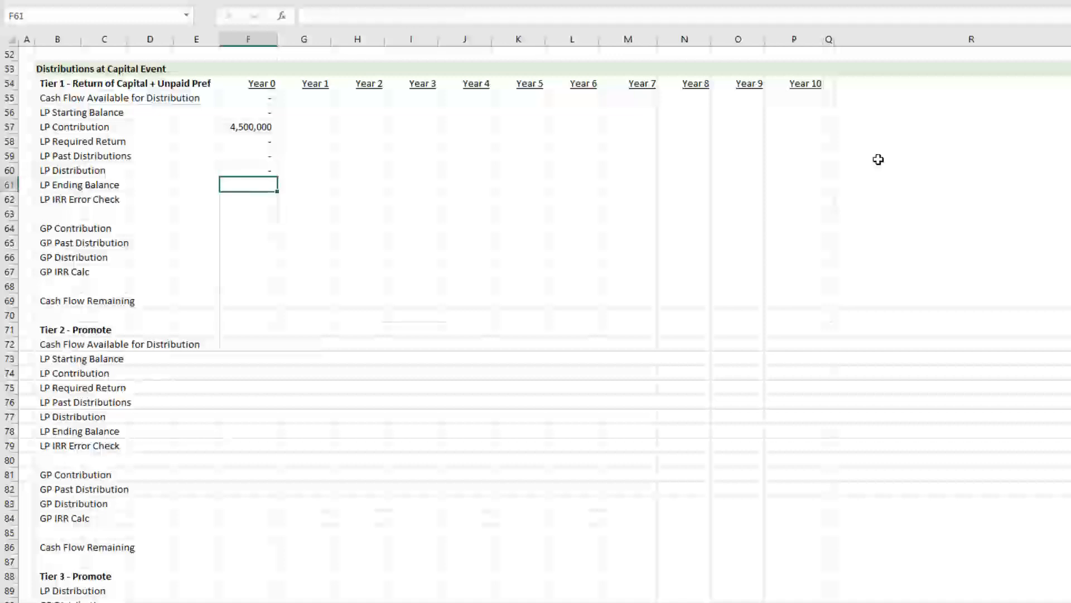
type("=")
key("Up")
key("Up")
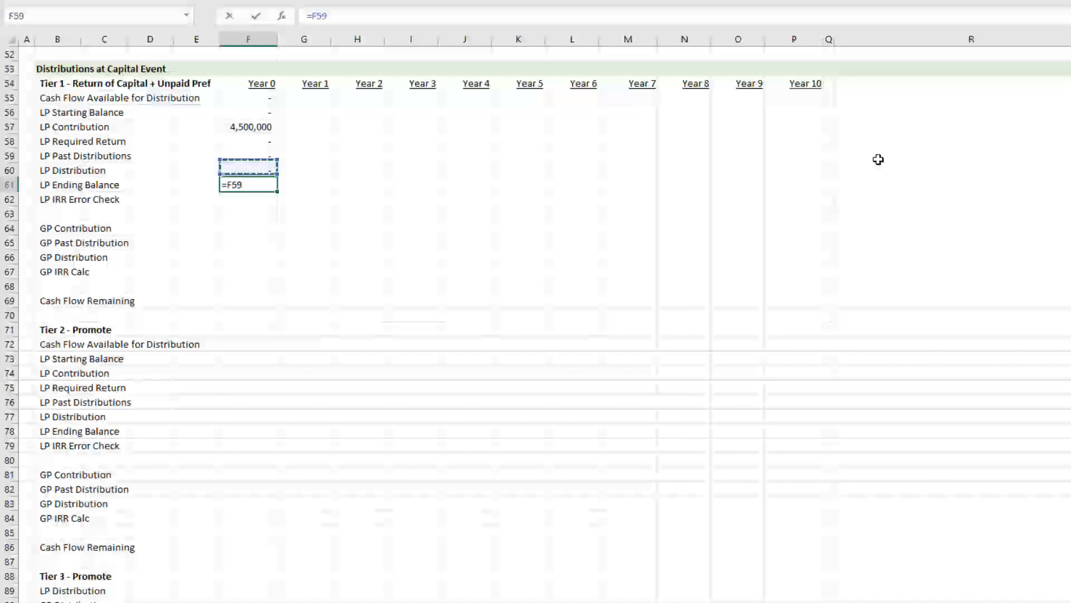
key("Up")
key("Up")
key("Up")
type("+")
key("Up")
key("Up")
key("Up")
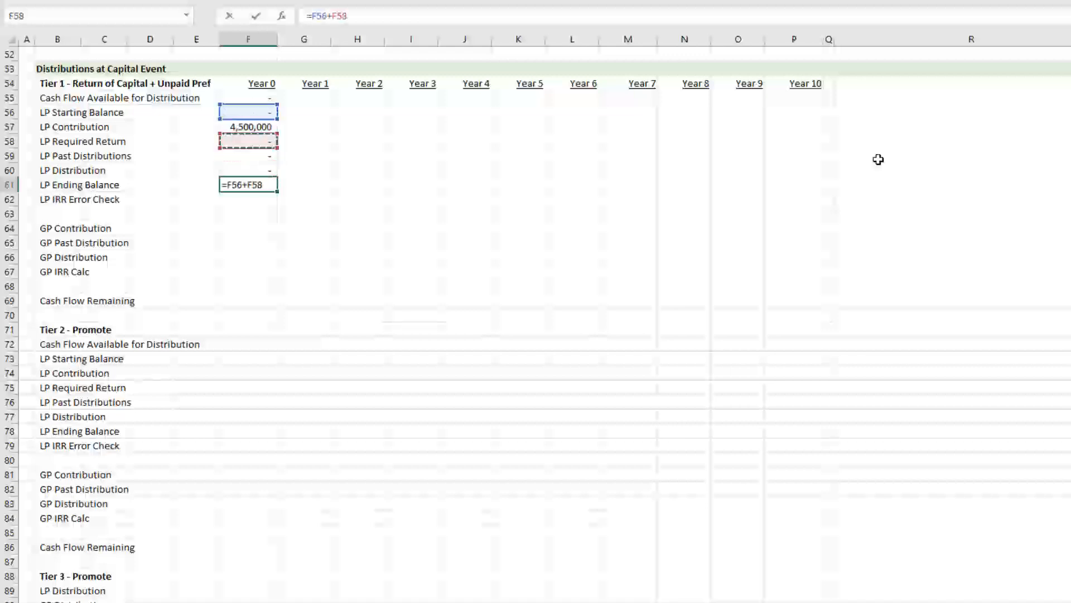
key("Up")
type("+")
key("Up")
key("Up")
key("Up")
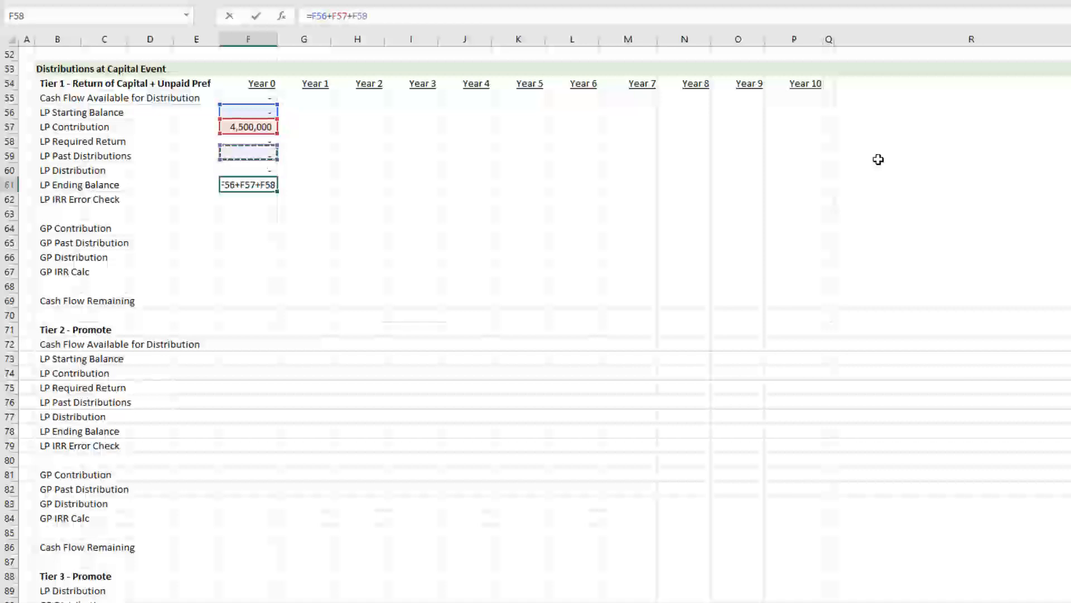
type("-")
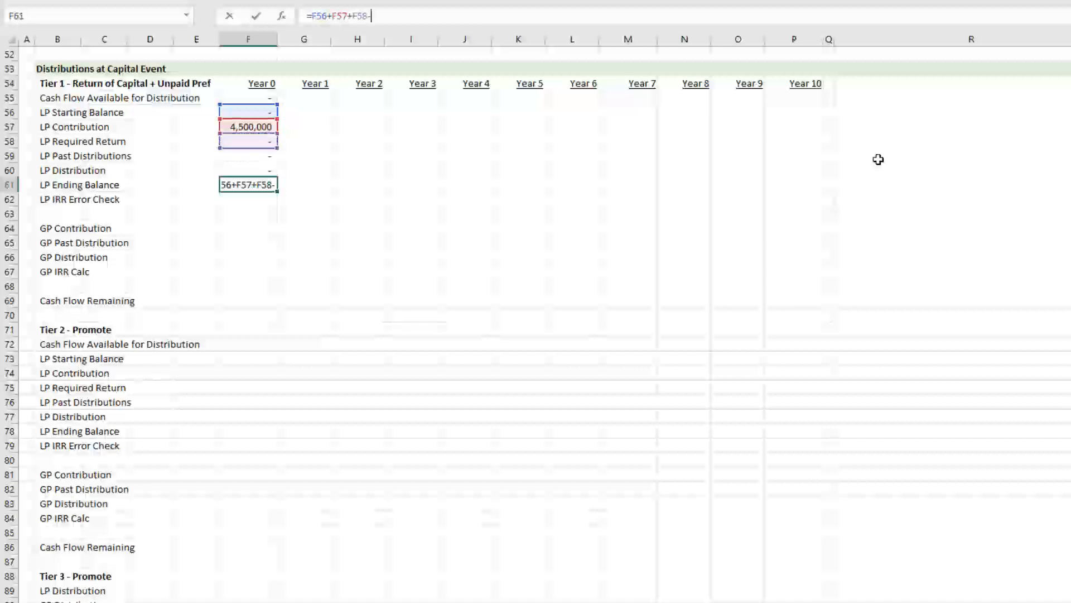
key("Up")
key("Up")
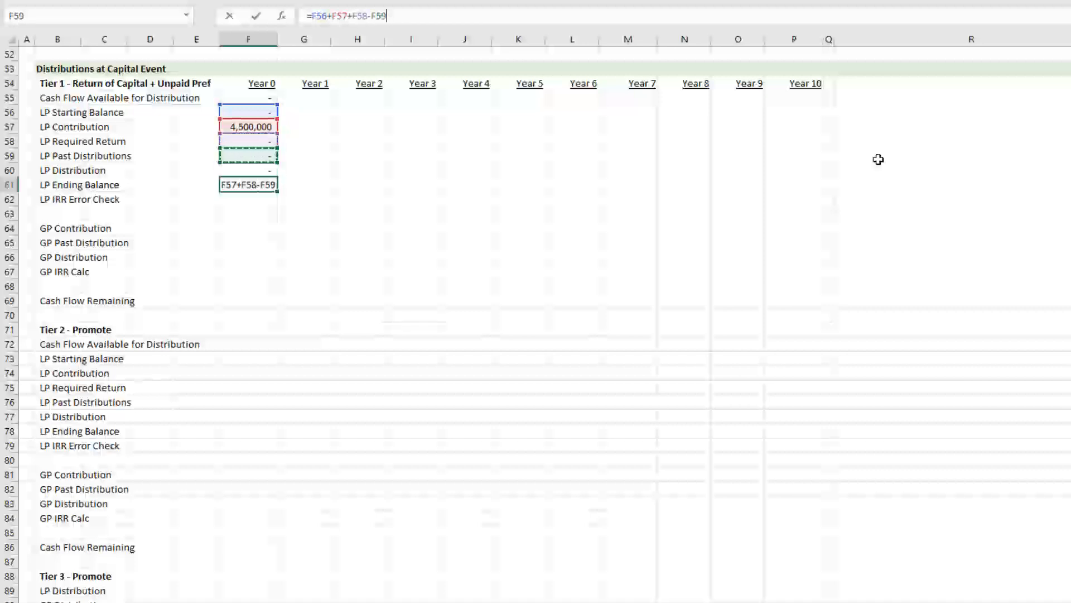
type("-")
key("Up")
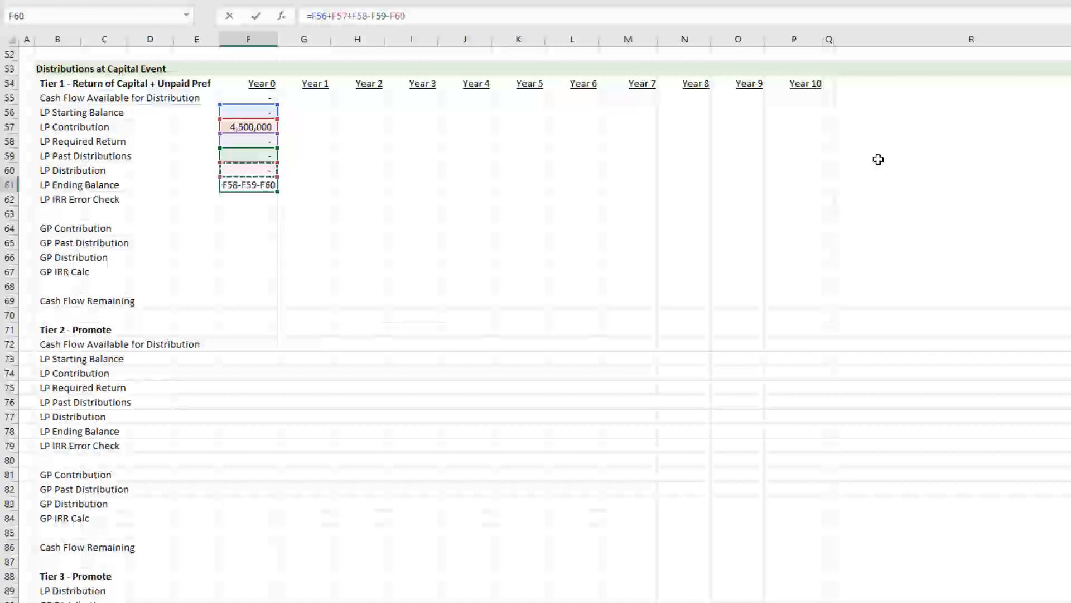
key("Return")
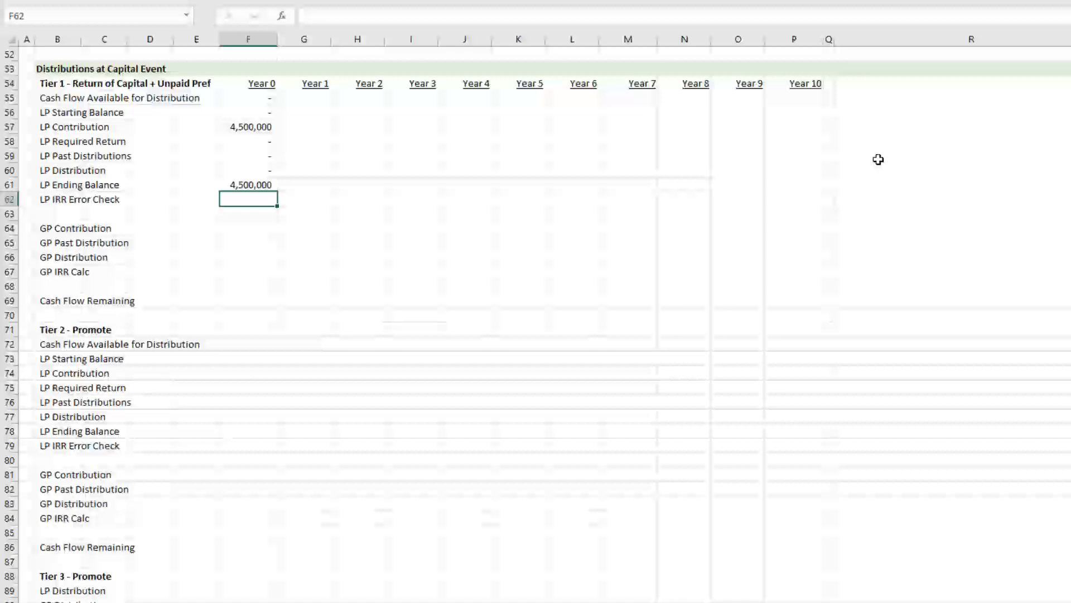
- In F62, build the Year 0 LP IRR Error Check cash flow as negative contribution plus both distributions, =-F57+F59+F60
type("=")
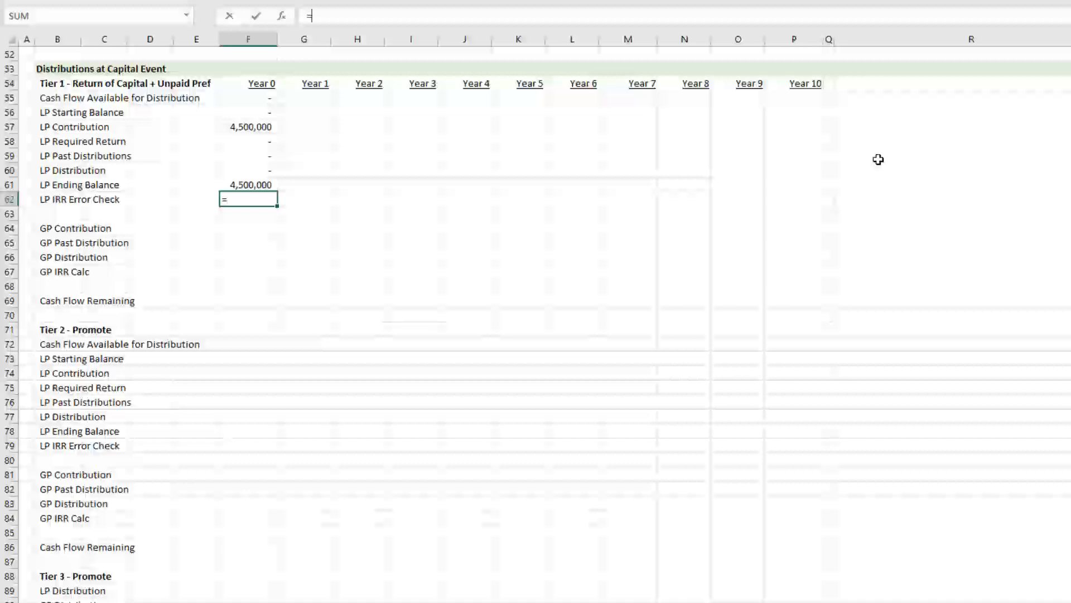
key("Up")
key("Up")
key("Up")
key("Up")
key("Up")
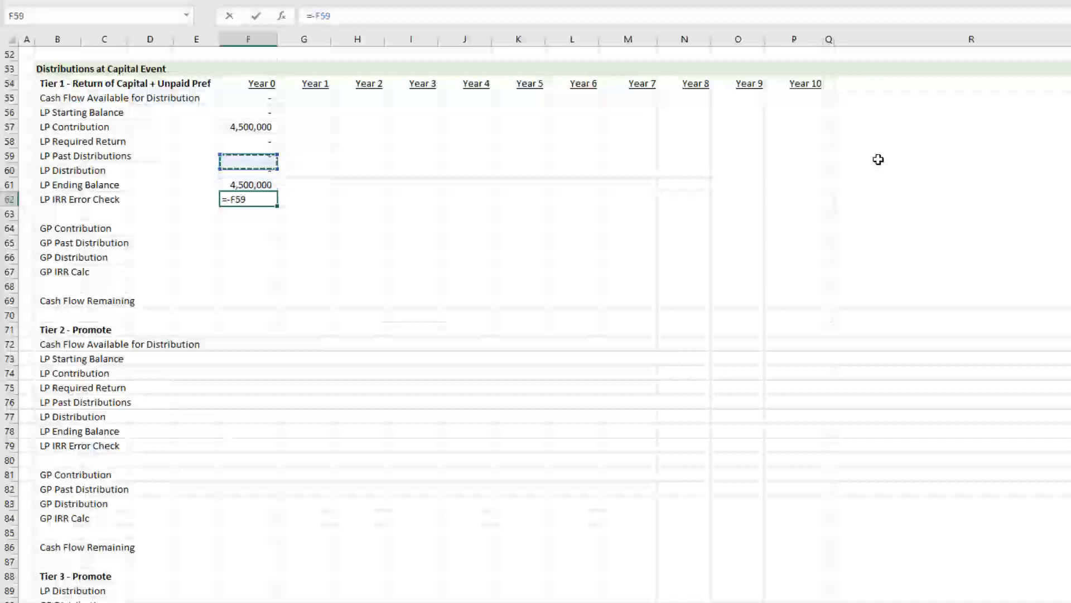
type("+")
key("Up")
key("Up")
key("Up")
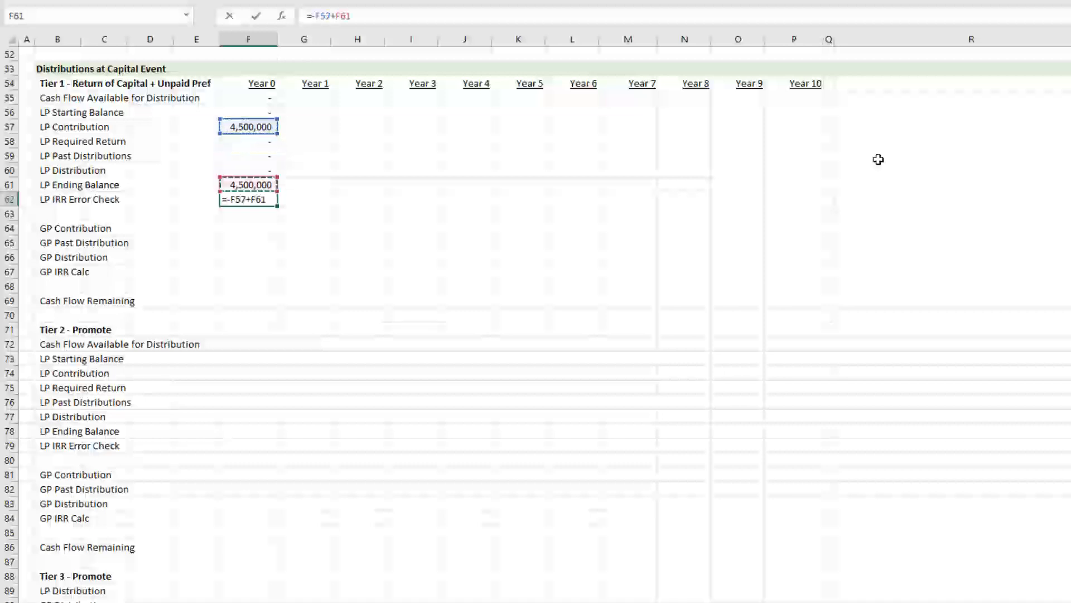
type("+")
key("Up")
key("Up")
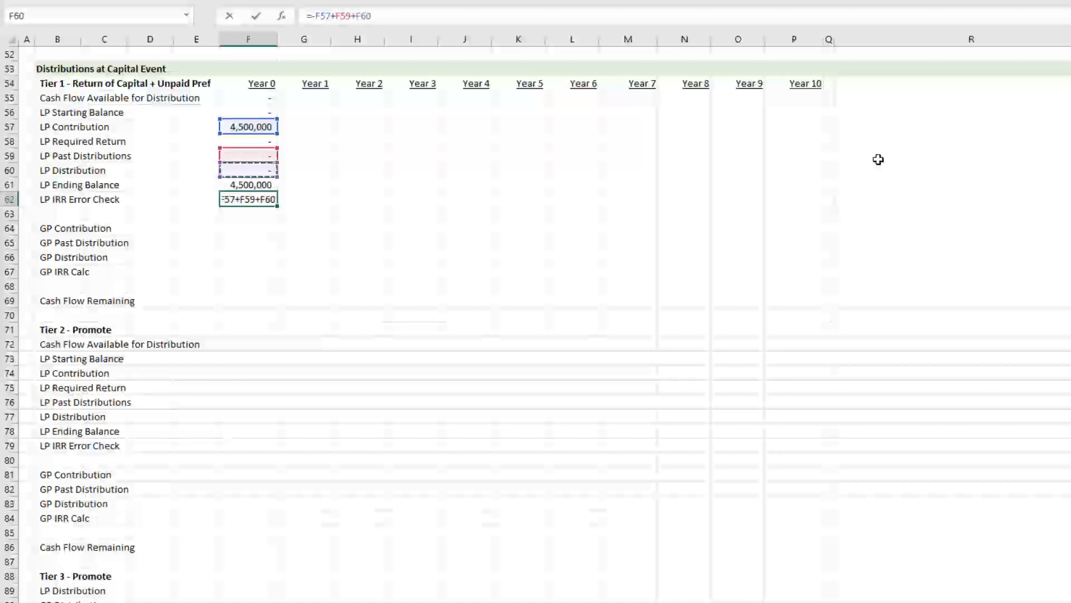
key("Return")
- Fill the Year 0 LP formulas in rows 55 to 62 across to Year 10, covering F55:P62
key("Up")
key("Up")
key("Up")
key("Up")
key("Up")
key("Up")
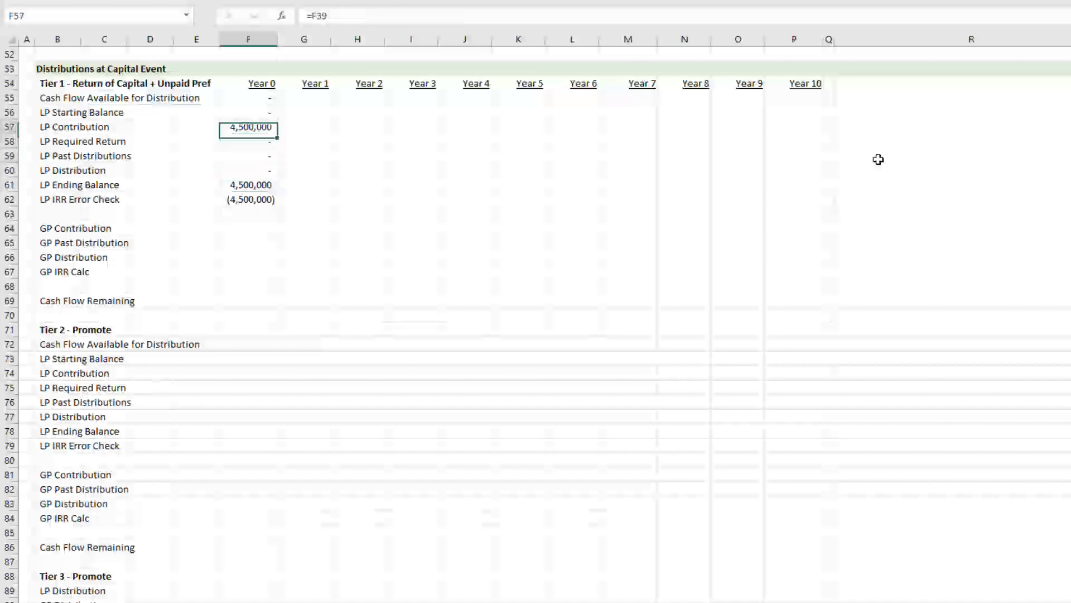
key("Up")
key("Up")
key("shift+Down")
key("shift+Down")
key("shift+Down")
key("shift+Down")
key("shift+Down")
key("shift+Down")
key("shift+Right")
key("shift+Right")
key("shift+Right")
key("shift+Right")
key("shift+Right")
key("shift+Right")
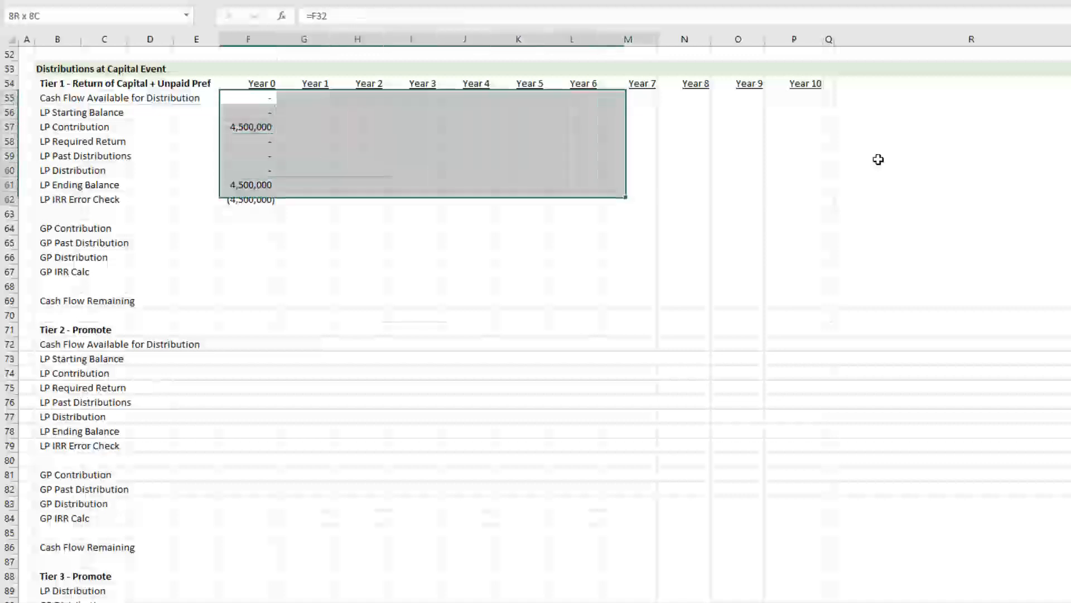
key("shift+Right")
key("shift+Right")
key("shift+Right")
key("shift+Right")
key("shift+Down")
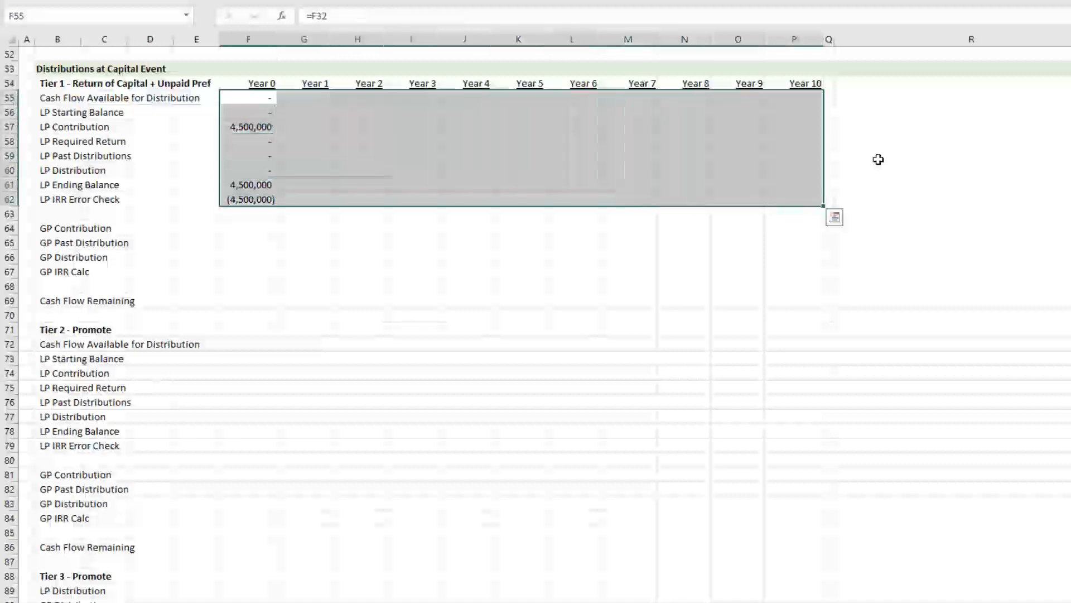
key("ctrl+r")
- In G56, link the Year 1 LP Starting Balance to the Year 0 LP Ending Balance with =F61
key("Up")
key("Down")
key("Down")
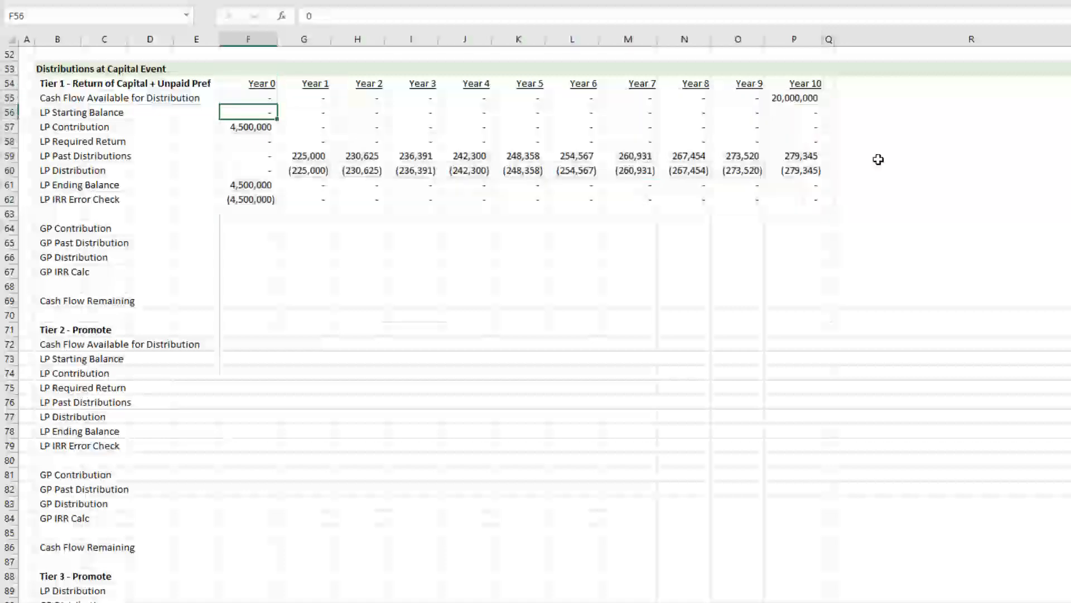
key("Right")
type("=")
key("Left")
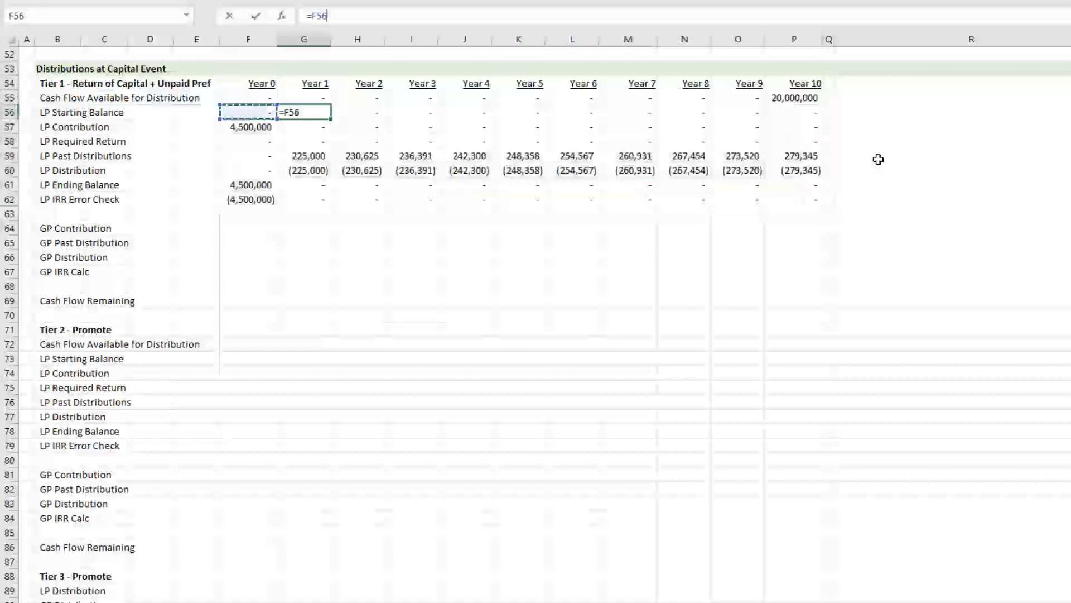
key("Down")
key("Down")
key("Down")
key("Down")
key("Down")
key("Down")
key("Up")
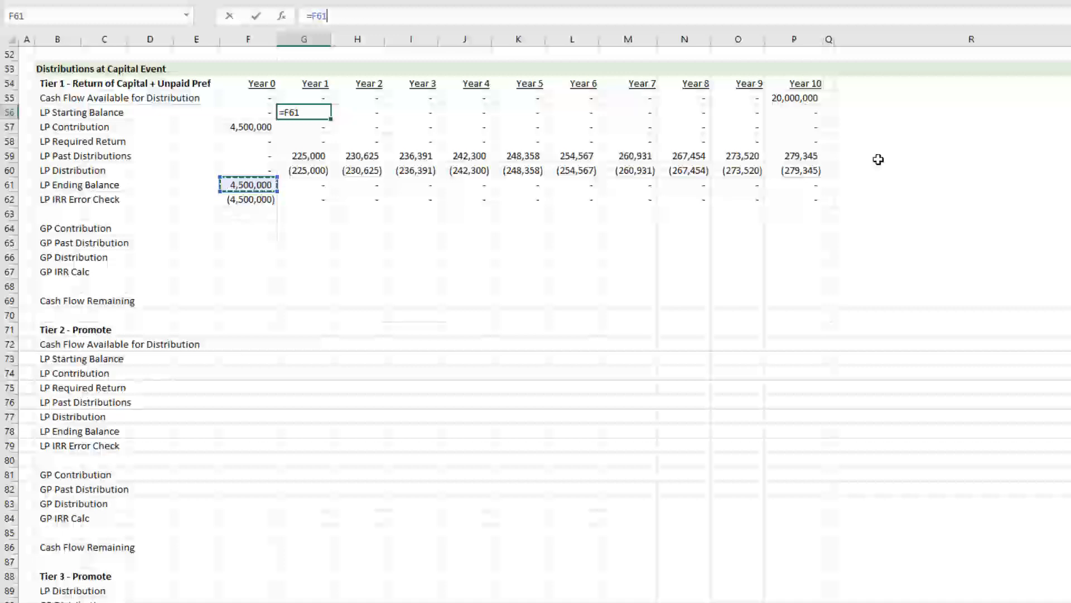
key("Return")
- Fill the Year 1 LP Starting Balance formula from G56 across to Year 10 in P56
key("Up")
key("ctrl+c")
key("shift+Right")
key("shift+Right")
key("shift+Right")
key("shift+Right")
key("shift+Right")
key("shift+Right")
key("shift+Right")
key("shift+Right")
key("shift+Right")
key("ctrl+v")
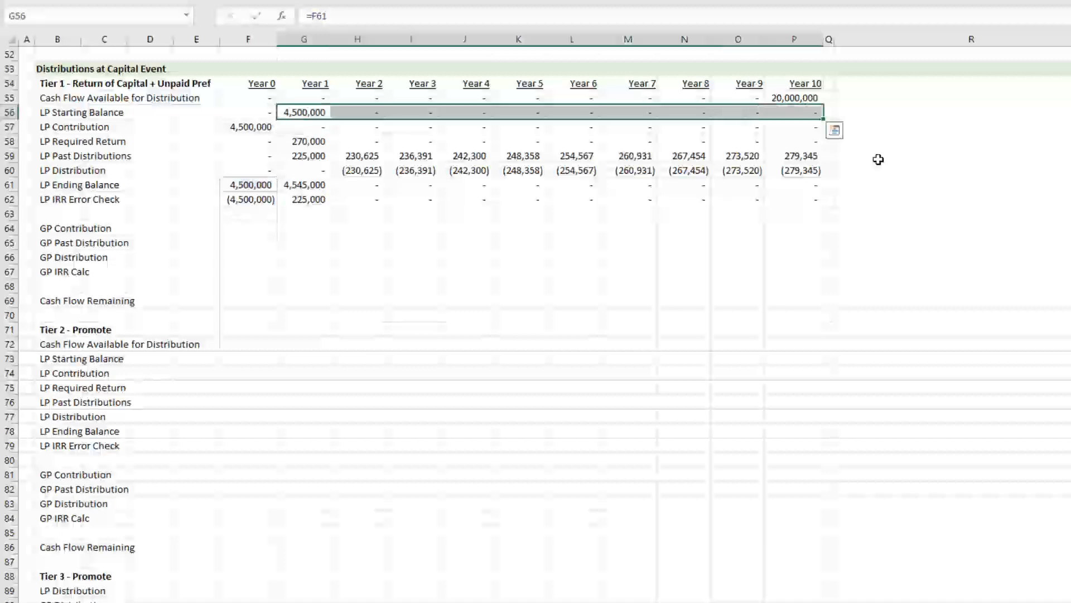
key("ctrl+r")
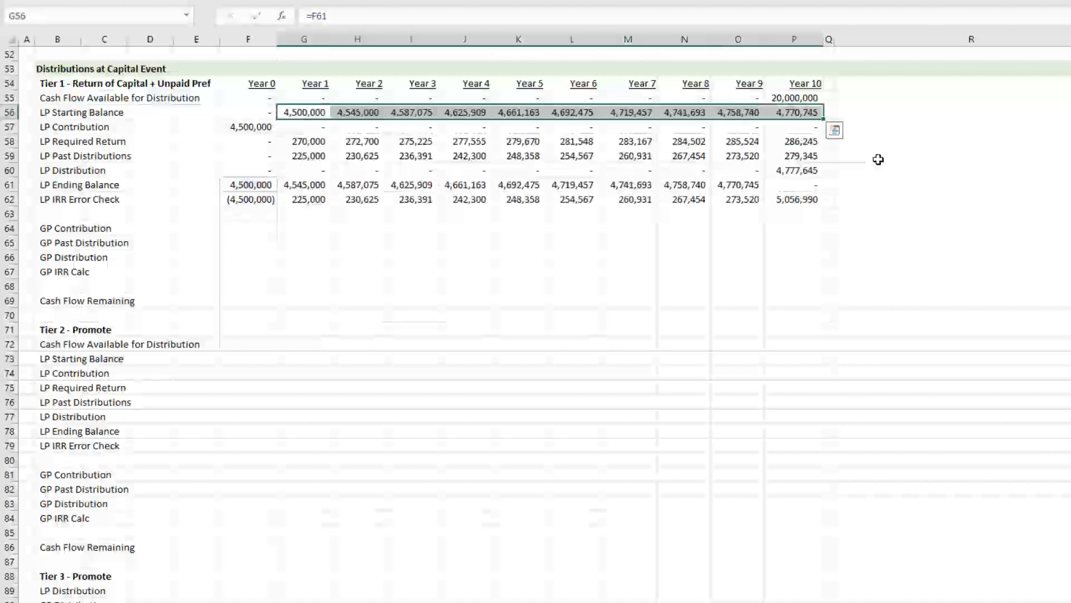
- In D62, beside the LP IRR Error Check label, calculate the LP's IRR over all years with =IRR(F62:P62)
key("Left")
key("Down")
key("Left")
key("Down")
key("Down")
key("Down")
key("Down")
key("Down")
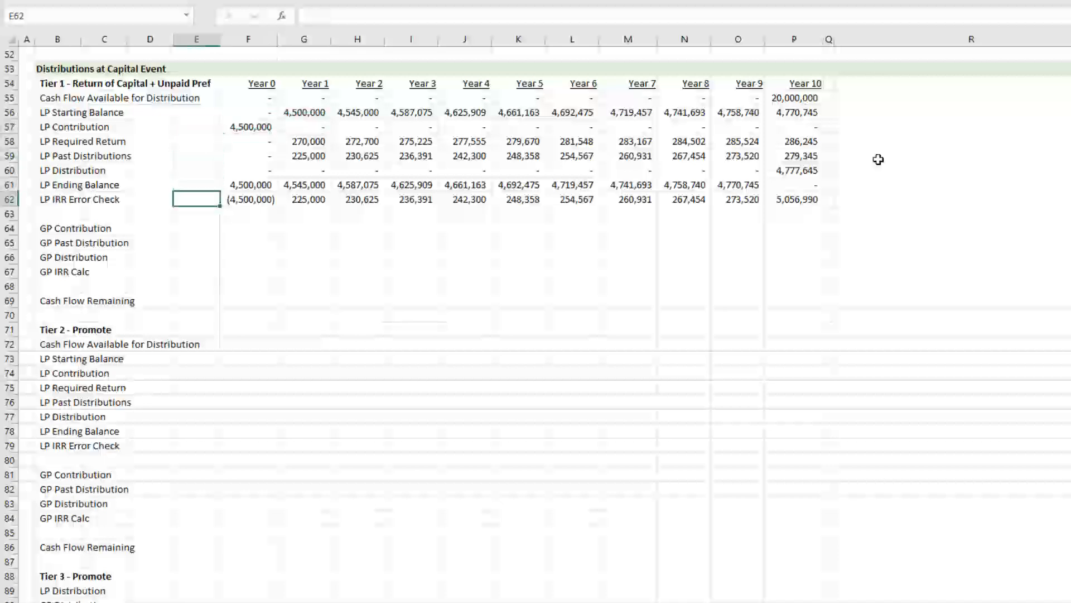
key("Left")
type("=irr")
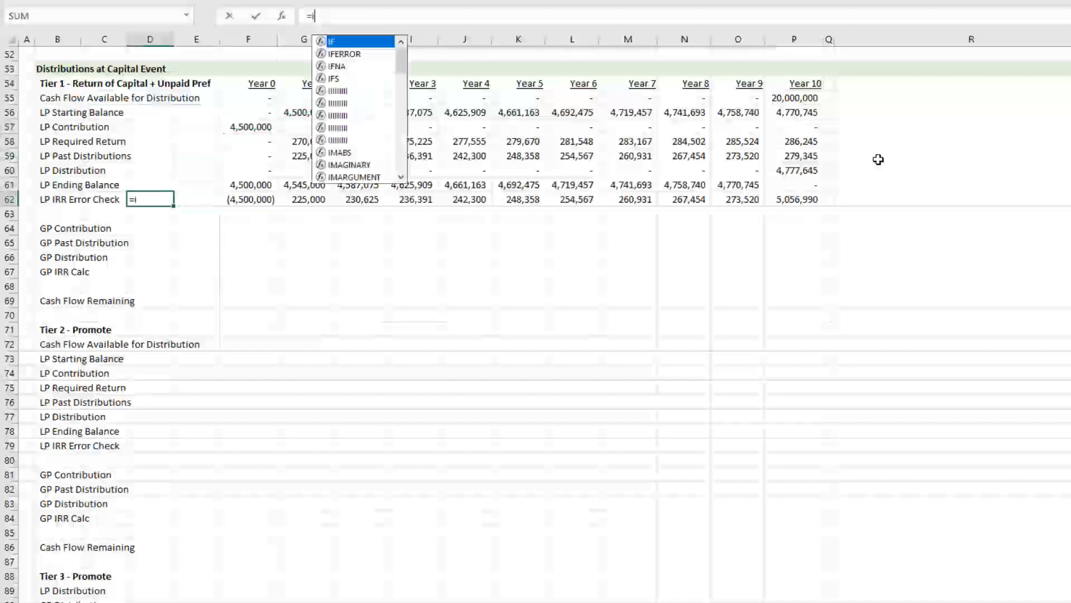
key("Tab")
key("Right")
key("Right")
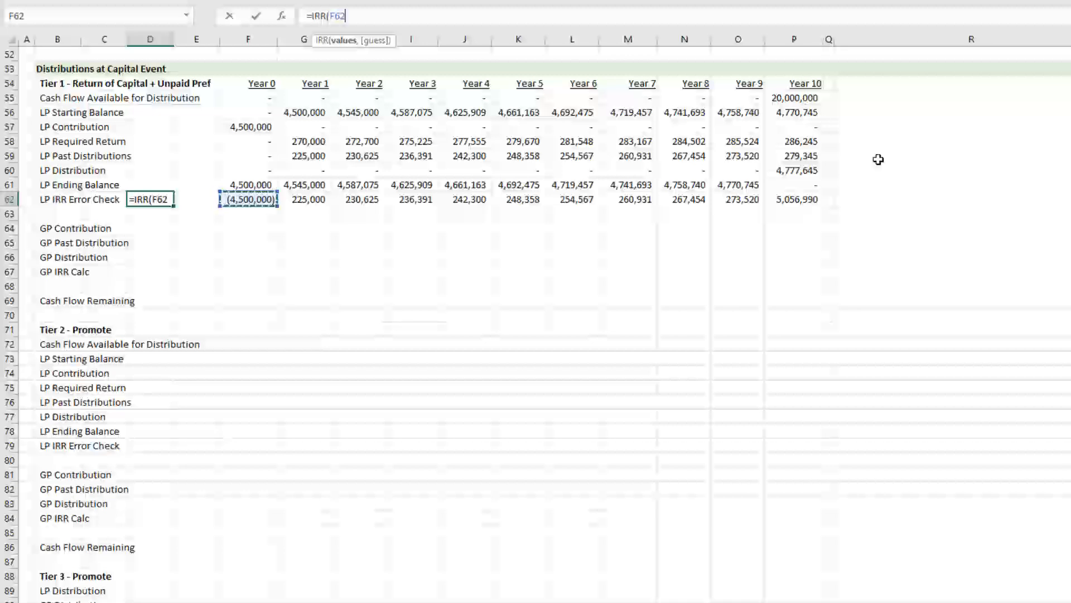
key("ctrl+shift+Right")
key("ctrl+Return")
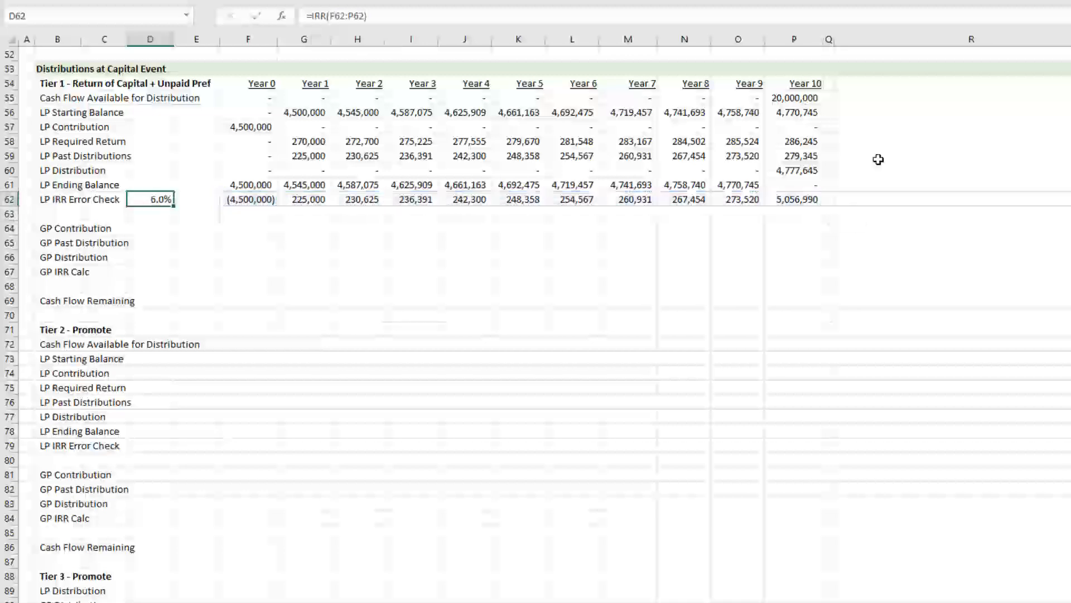
- Check the IRR in D62 at one more decimal place and restore its original number format
key("alt+h")
key("0")
key("alt+h")
key("9")
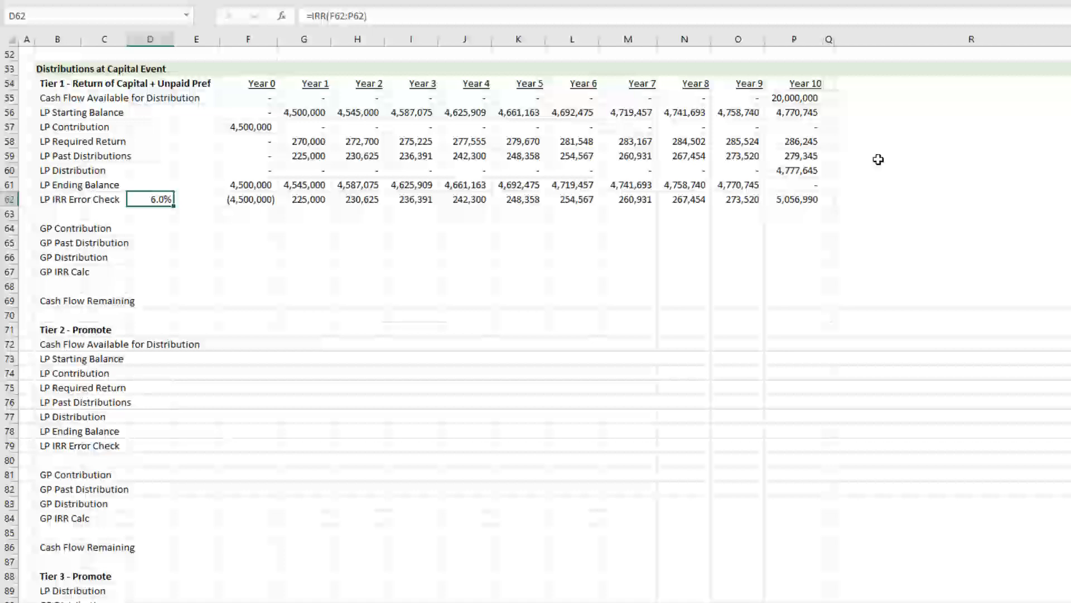
- Examine the LP past distributions and LP distributions of the capital event Tier 1 across the years up to Year 8
key("Up")
key("Right")
key("Right")
key("Right")
key("Right")
key("Up")
key("Up")
key("Left")
key("Right")
key("Right")
key("Right")
key("Right")
key("Right")
key("Right")
key("Right")
key("Down")
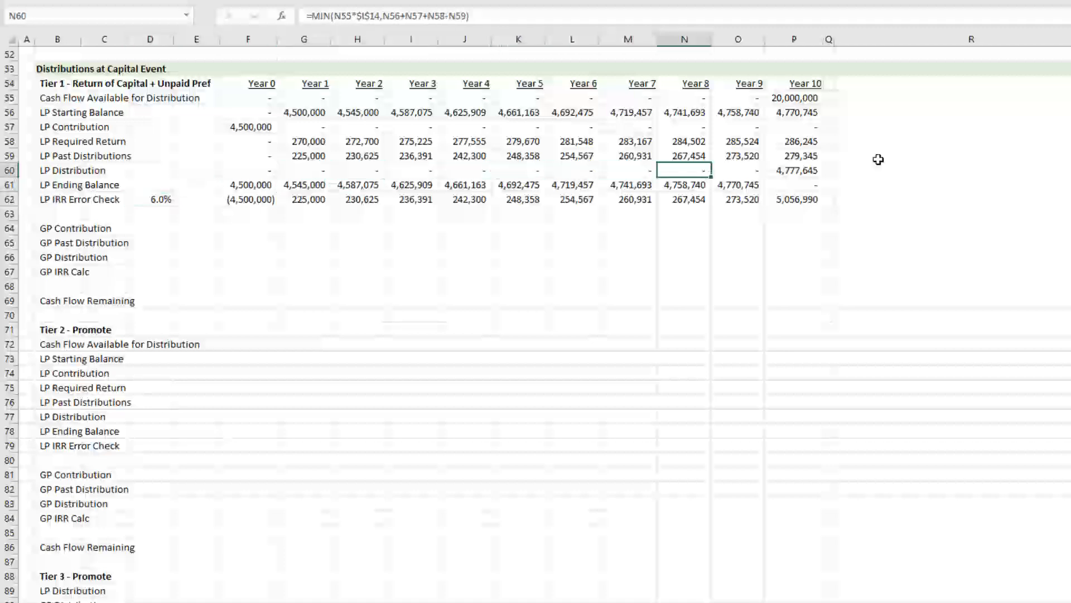
- Compare the Year 10 LP Distribution with the Year 0 LP Contribution in the capital event Tier 1
key("Right")
key("Right")
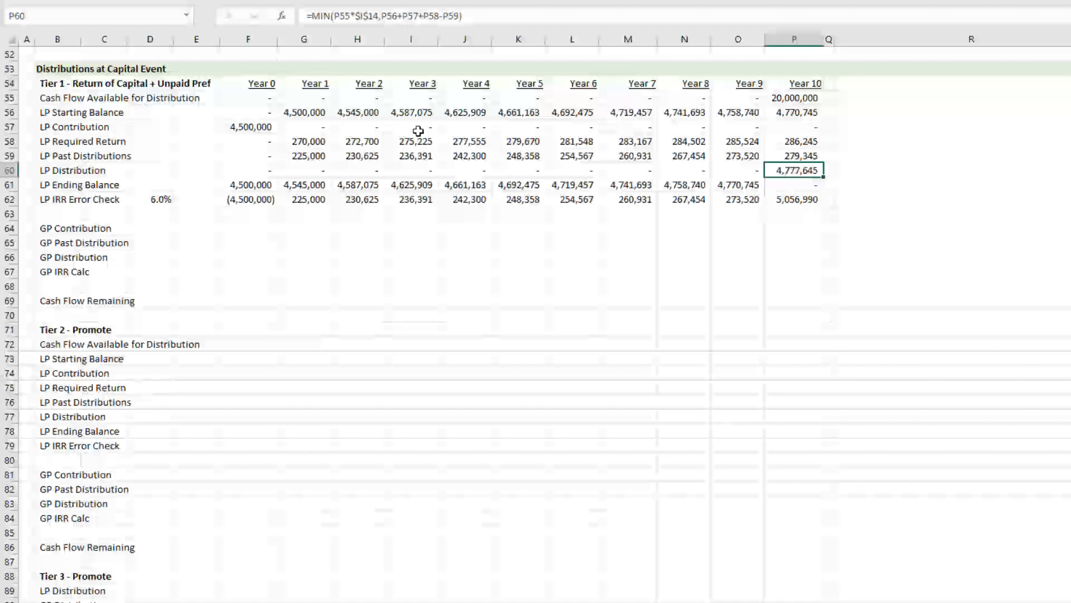
left_click(244, 127)
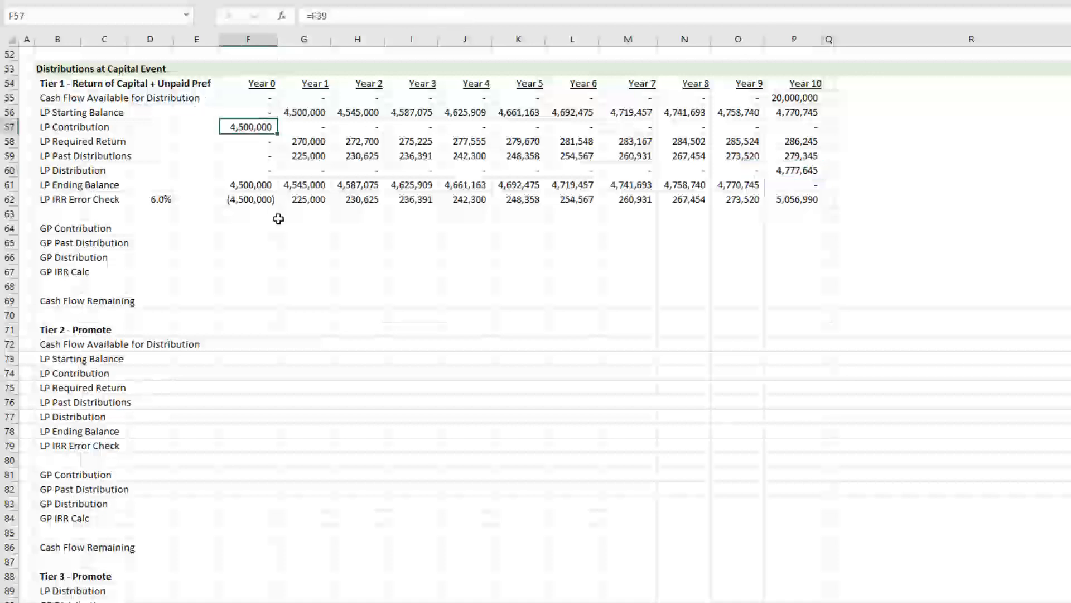
left_click(796, 172)
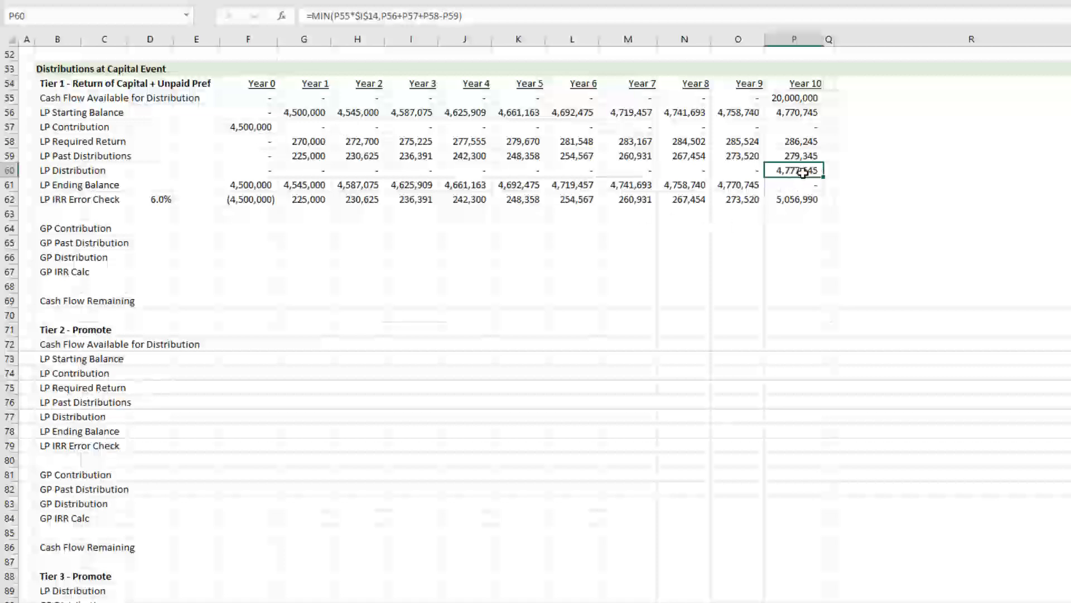
left_click(247, 131)
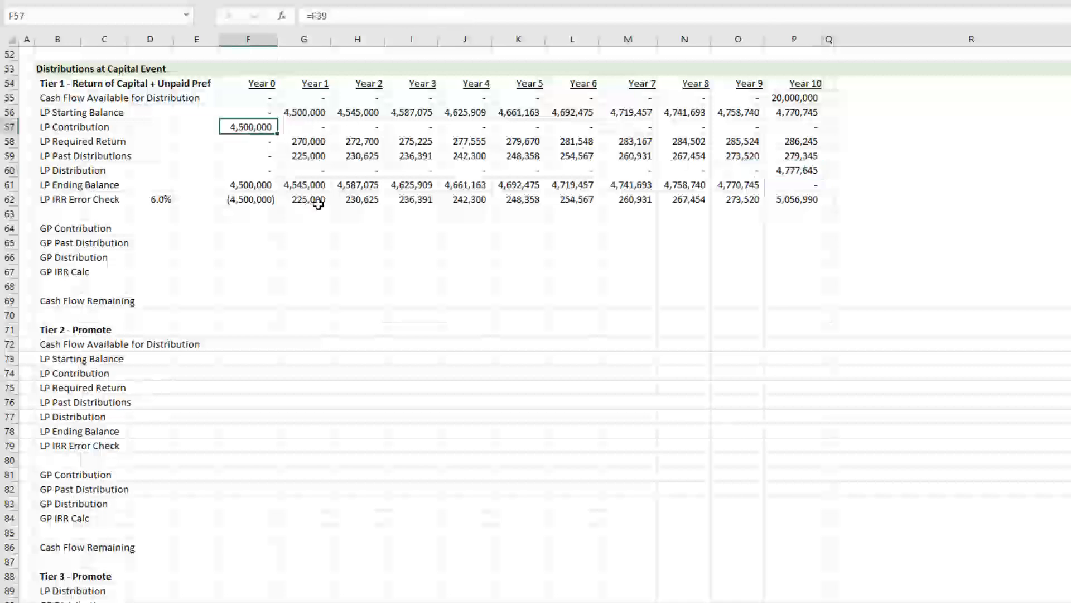
- Link the Year 0 GP Contribution in F64 to the operations-tier GP Contribution with =F44
key("Down")
key("Down")
key("Down")
key("Down")
key("Down")
key("Down")
key("Down")
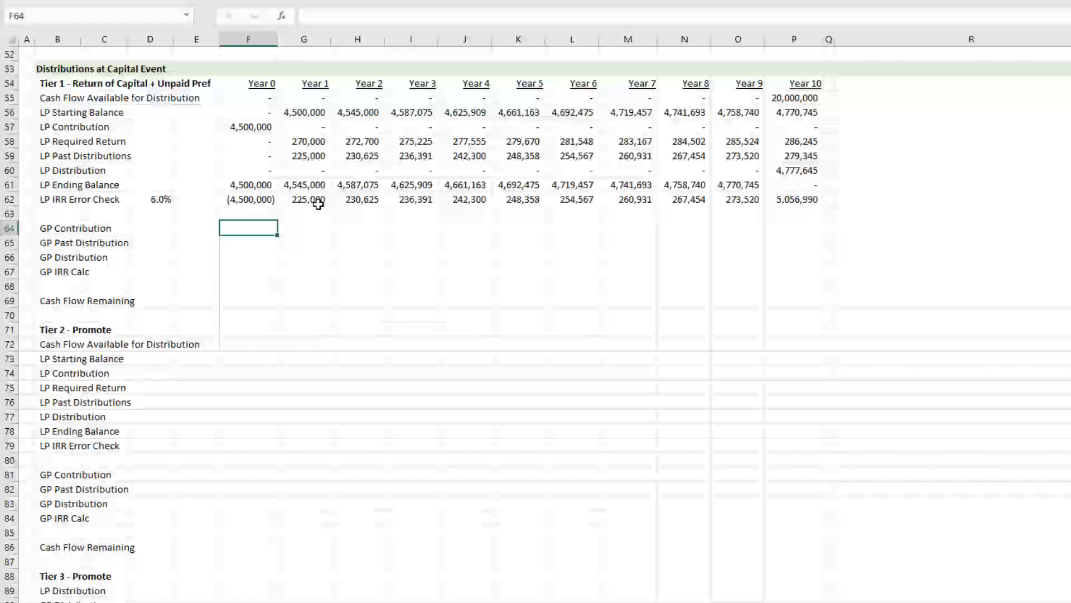
type("=")
key("Up")
key("Up")
key("Up")
key("Up")
key("Up")
key("Up")
key("Up")
key("Up")
key("Up")
key("Up")
key("Up")
key("Up")
key("Up")
key("Up")
key("Up")
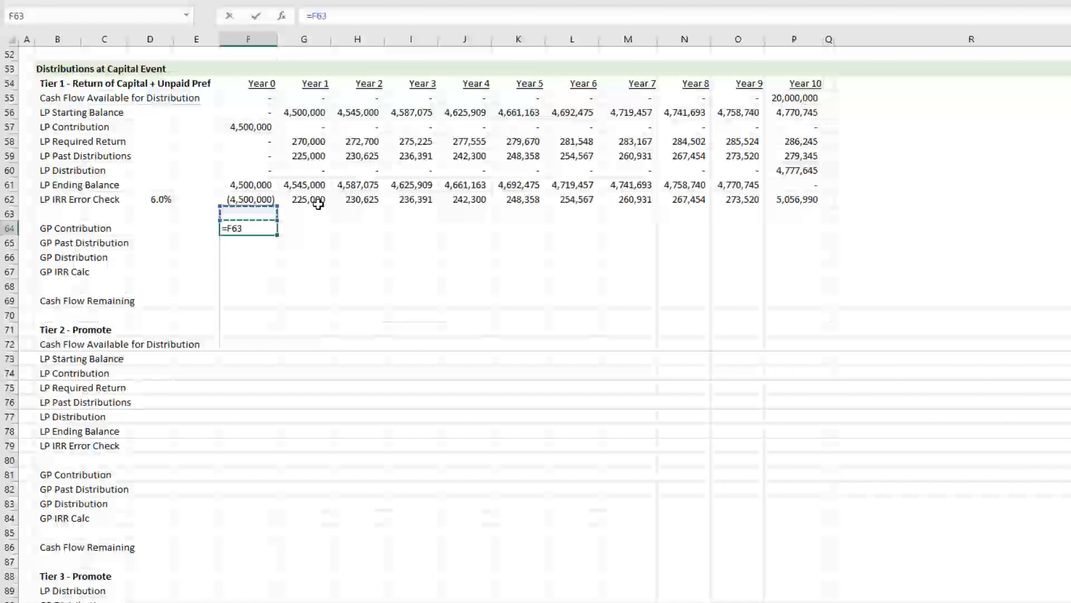
key("Up")
key("Up")
key("Up")
key("Up")
key("Up")
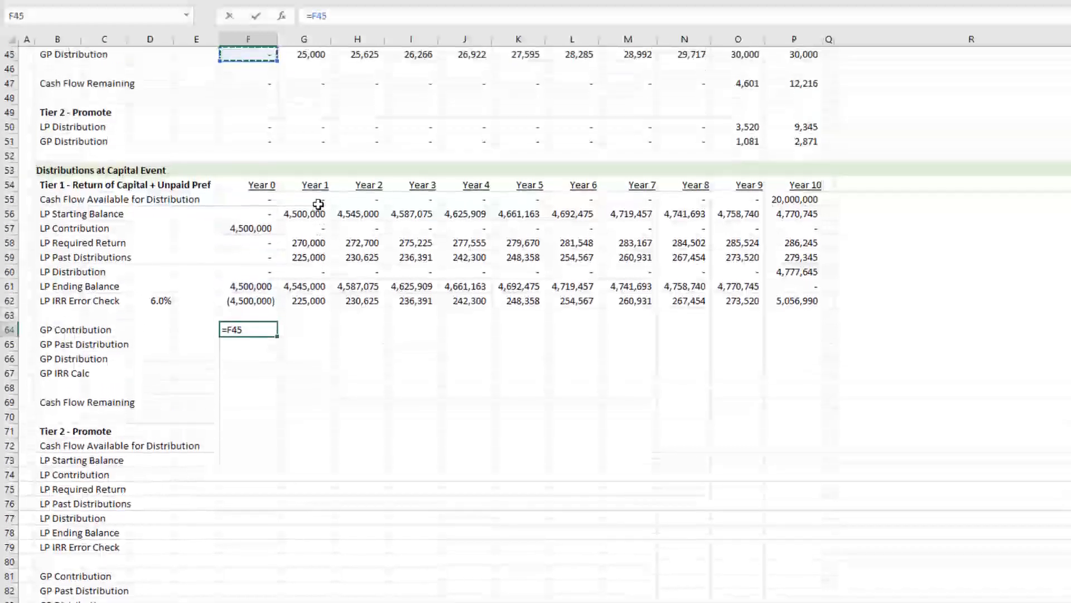
key("Return")
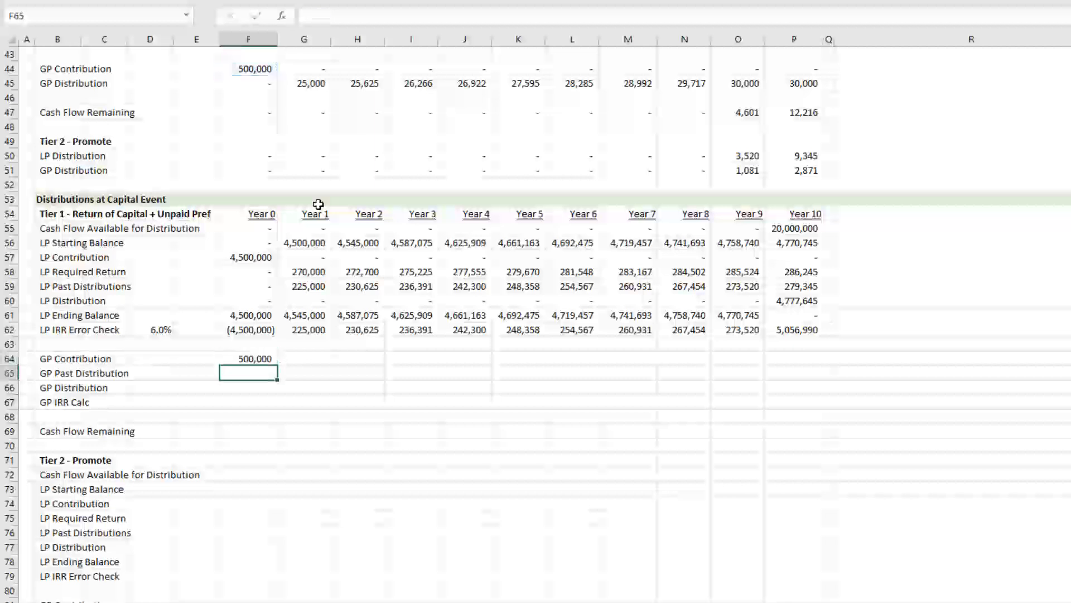
- Calculate the Year 0 GP Past Distribution in F65 from both operations-tier GP distributions with =F45+F51
type("=")
key("Up")
key("Up")
key("Up")
key("Up")
key("Up")
key("Up")
key("Up")
key("Up")
key("Up")
key("Up")
key("Up")
key("Up")
key("Up")
key("Up")
key("Up")
key("Up")
key("Up")
key("Up")
key("Up")
key("Up")
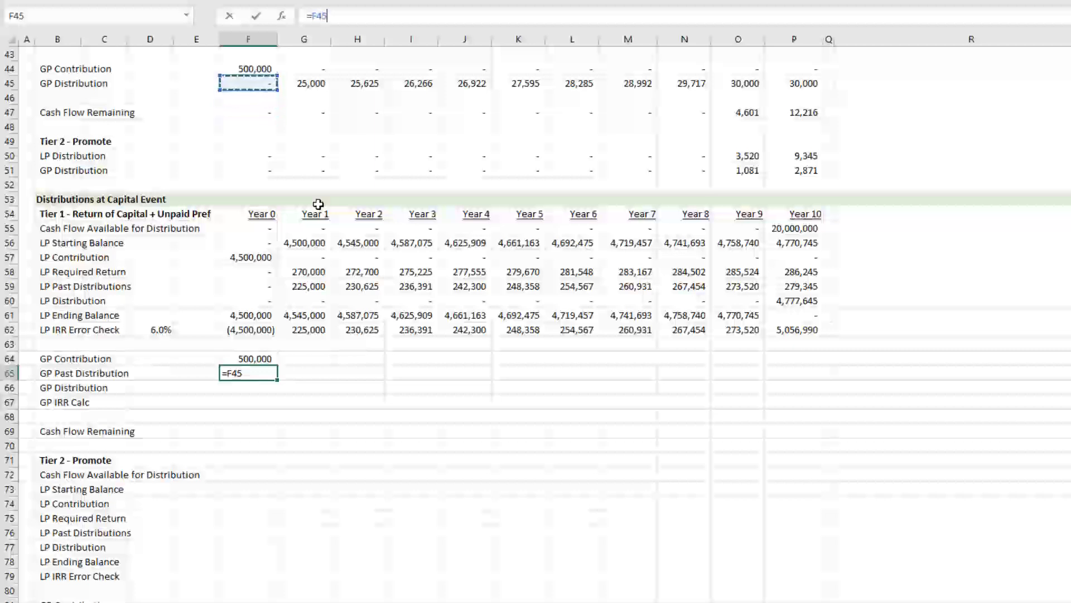
type("+")
key("Up")
key("Up")
key("Up")
key("Up")
key("Up")
key("Up")
key("Up")
key("Up")
key("Up")
key("Up")
key("Up")
key("Up")
key("Up")
key("Up")
key("Up")
key("Down")
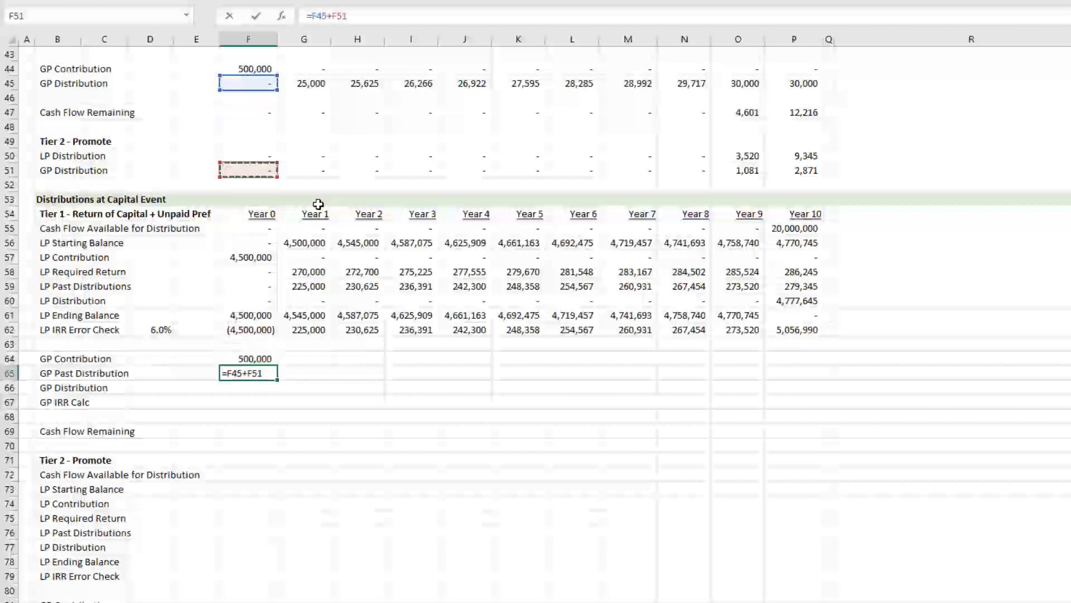
key("Return")
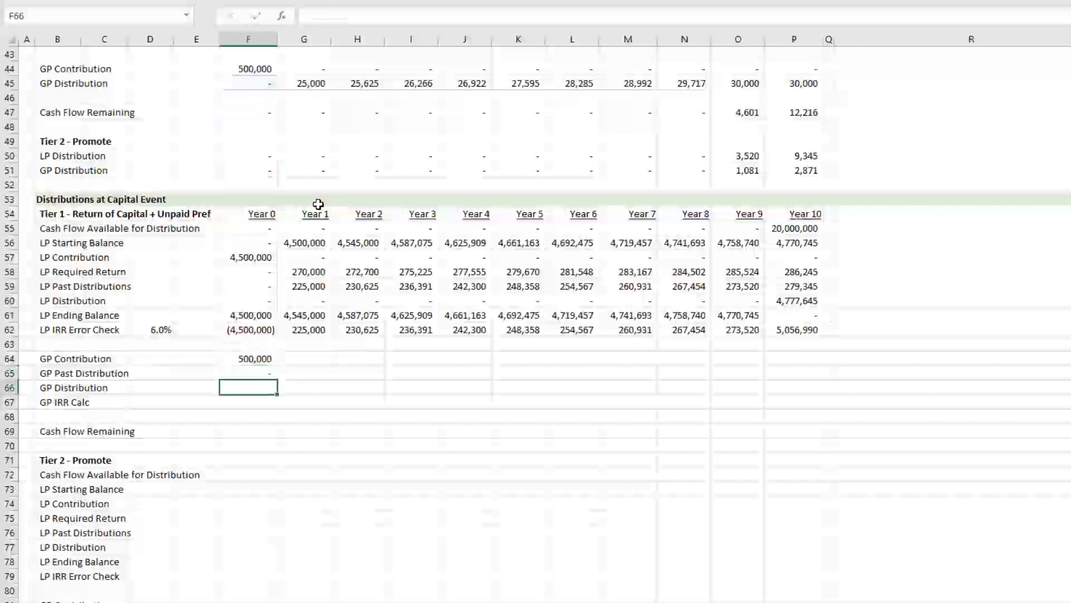
- Calculate the Year 0 GP Distribution in F66 as F60 divided by $I$14, multiplied by the GP share in J14 as a fixed reference
scroll(689, 325, "down", 5)
scroll(745, 309, "up", 2)
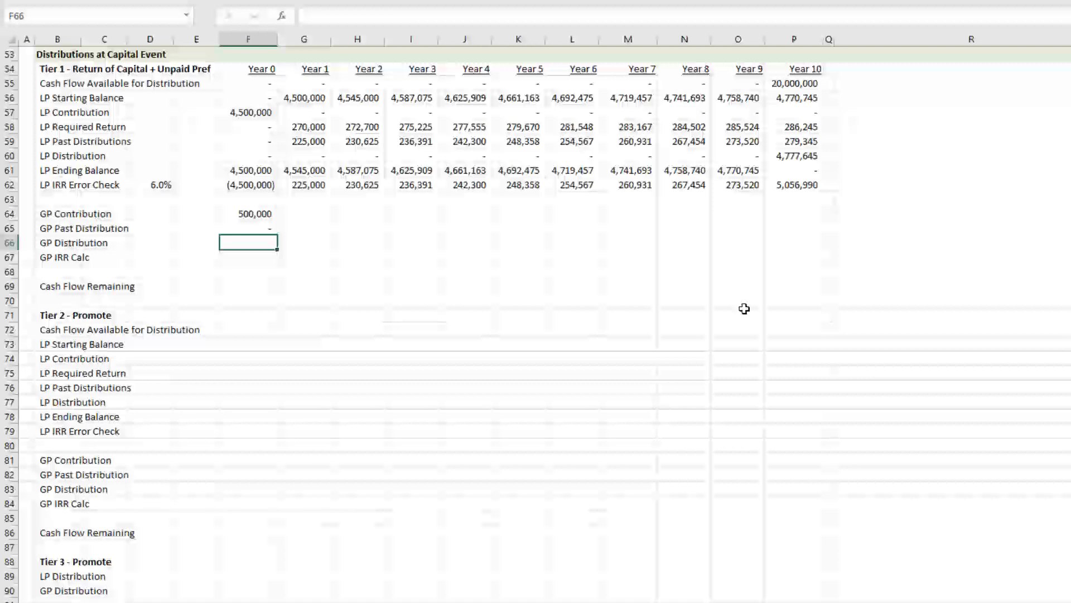
type("=")
key("Up")
key("Up")
key("Up")
key("Up")
key("Up")
key("Up")
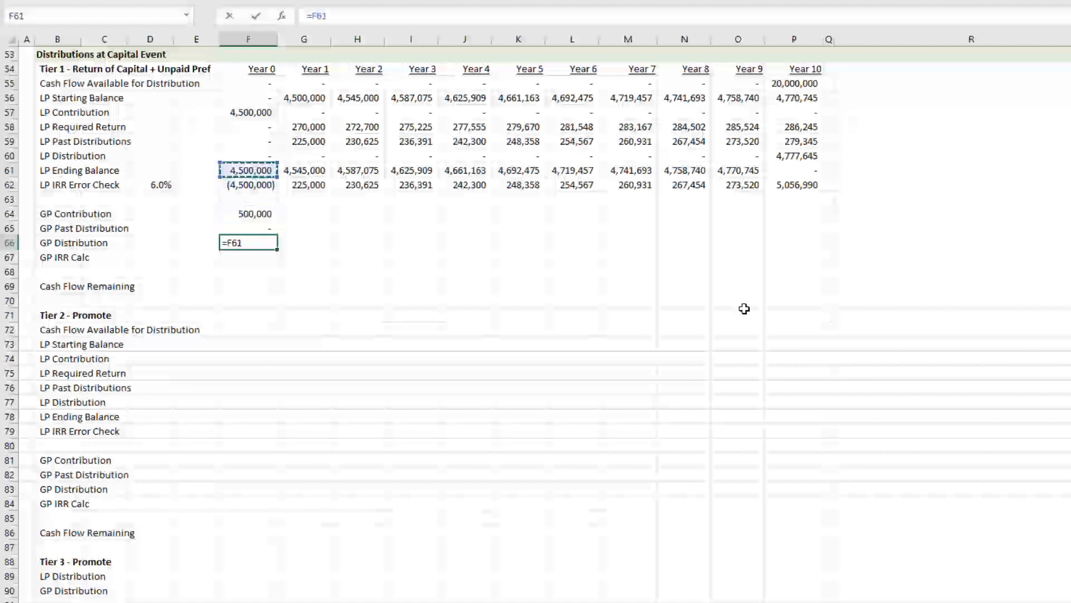
type("/")
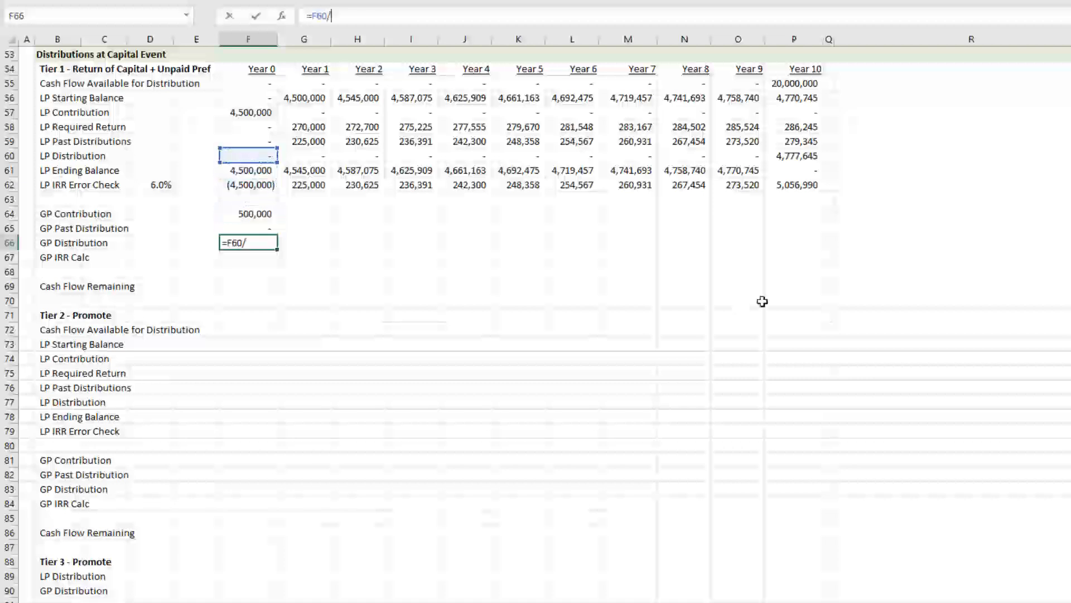
scroll(423, 245, "up", 17)
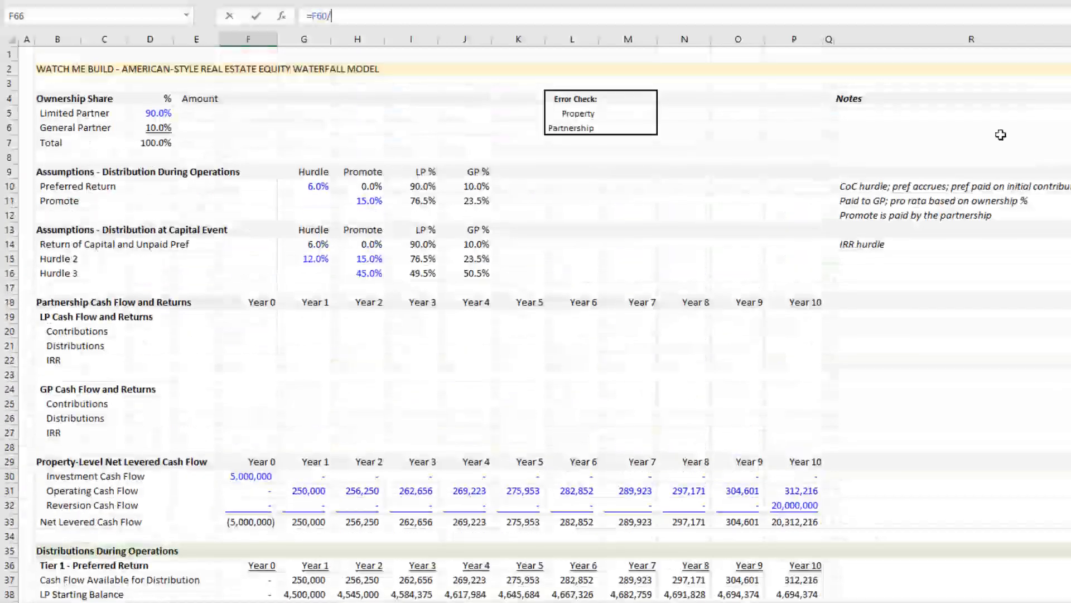
left_click(423, 245)
key("F4")
scroll(458, 256, "down", 15)
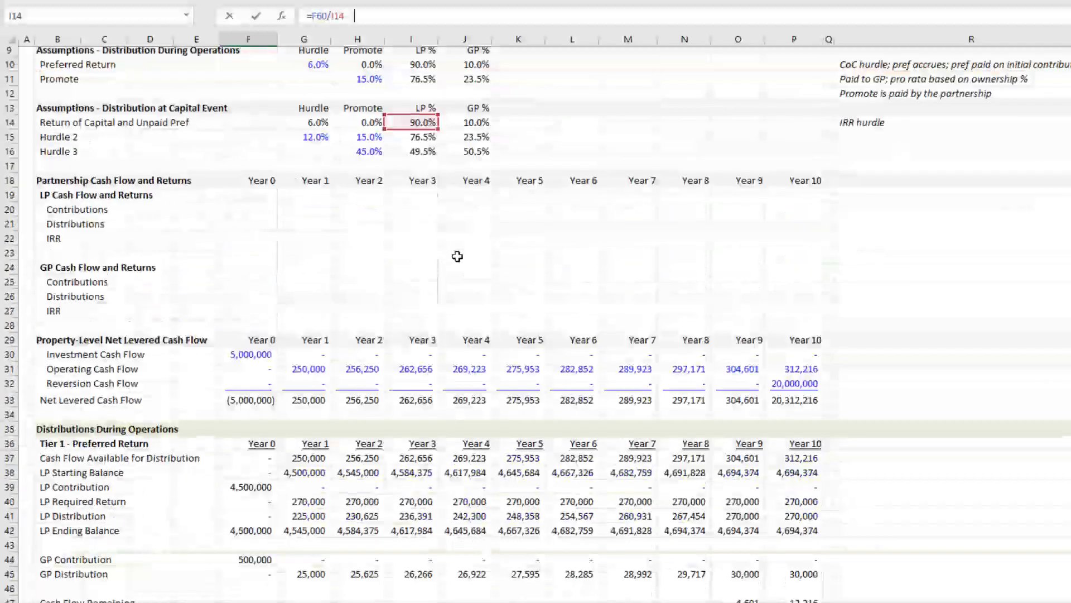
type("*")
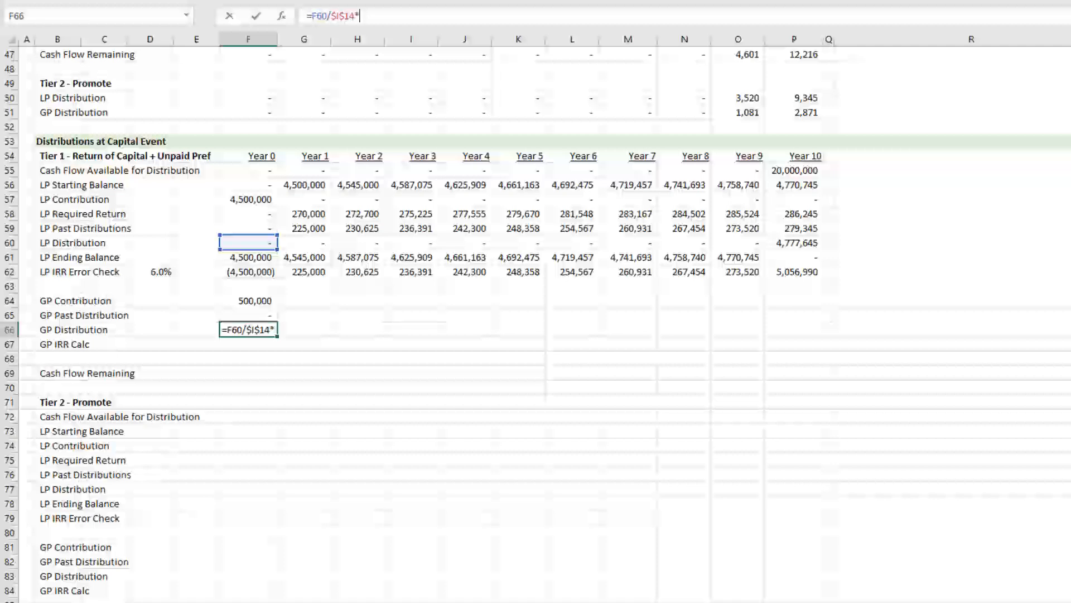
scroll(872, 183, "up", 15)
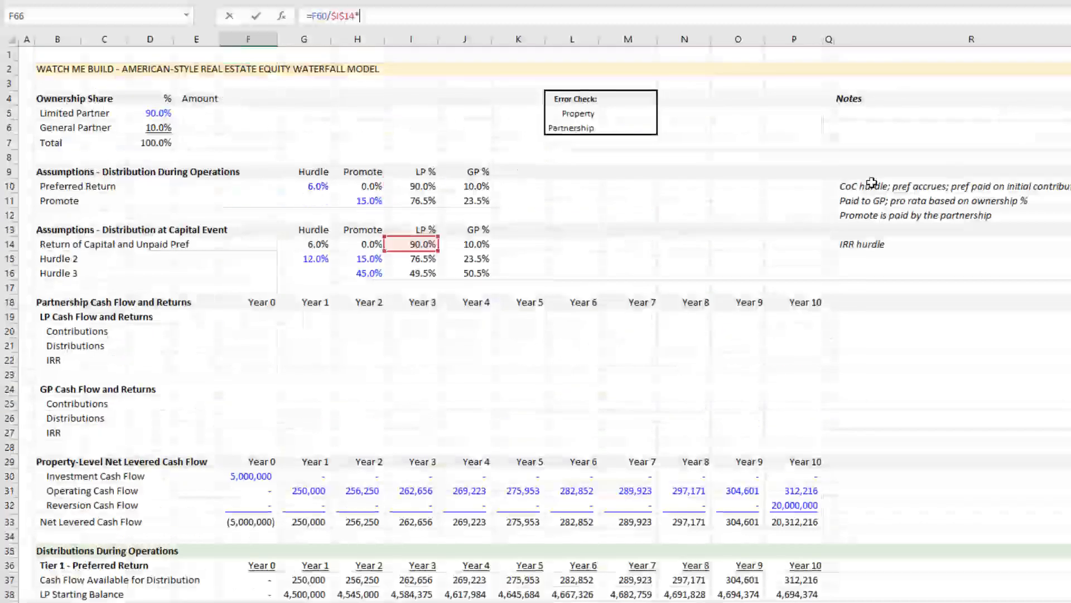
left_click(479, 246)
key("Return")
scroll(500, 301, "down", 3)
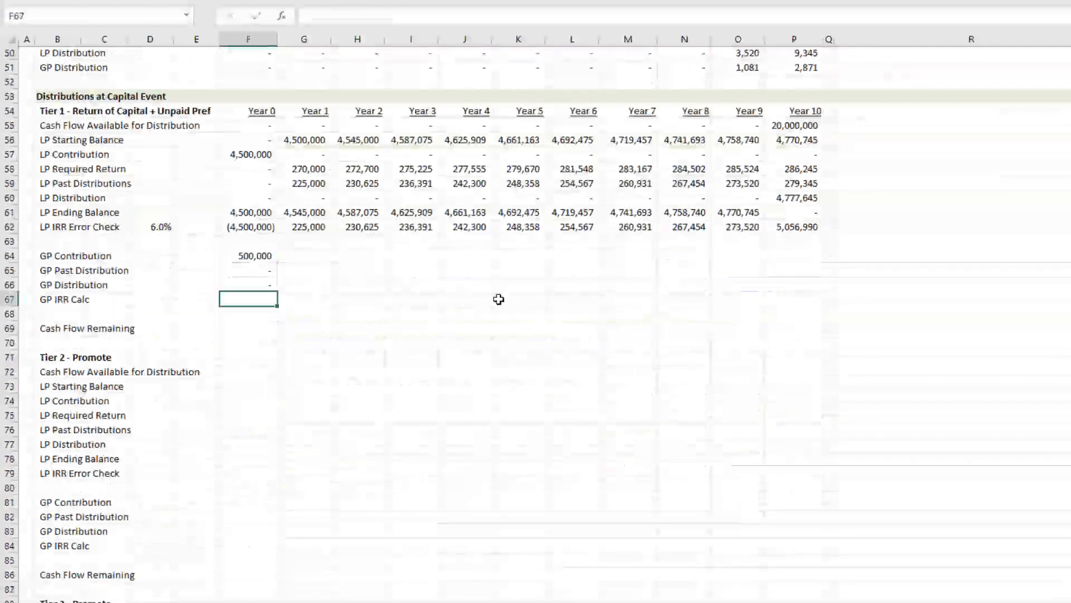
- Compare the GP IRR Calc row with the LP IRR Error Check row of the capital event Tier 1
key("Up")
key("Down")
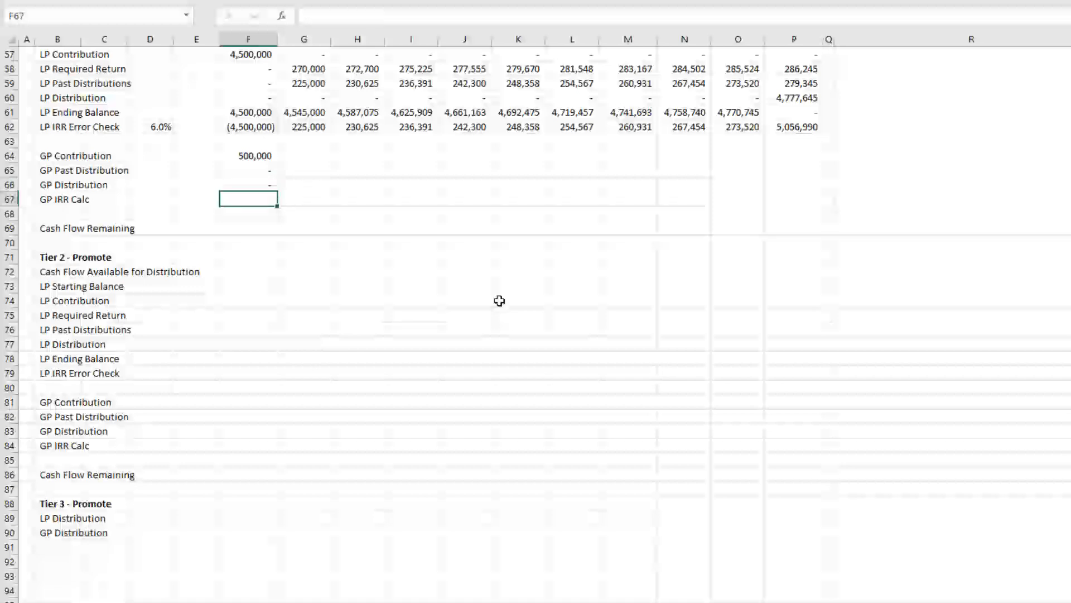
key("ctrl+Left")
key("ctrl+Up")
key("ctrl+Up")
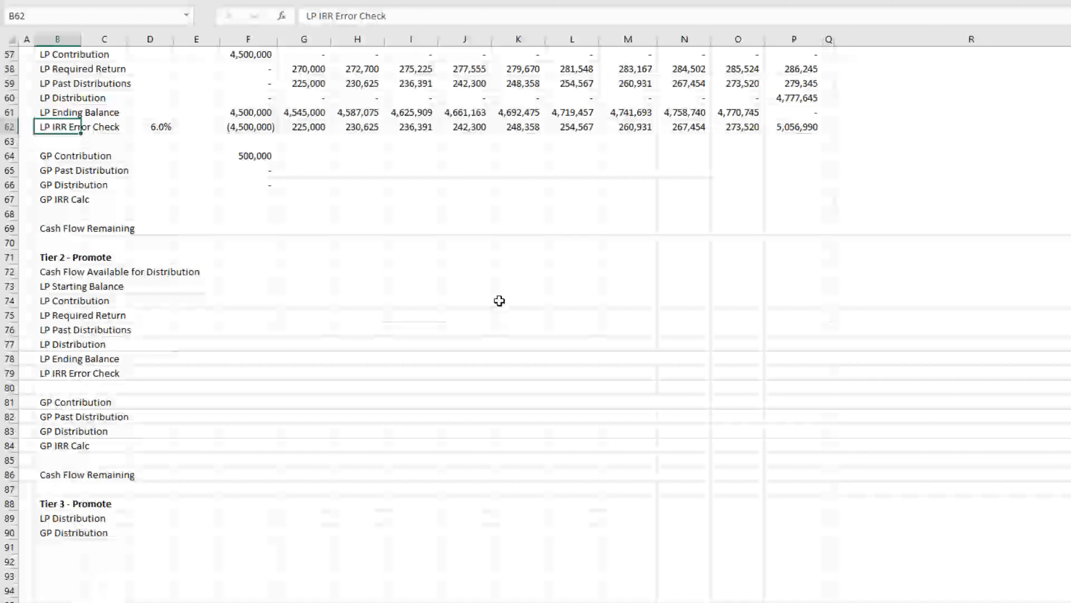
key("Down")
key("Down")
key("Down")
key("Down")
key("Down")
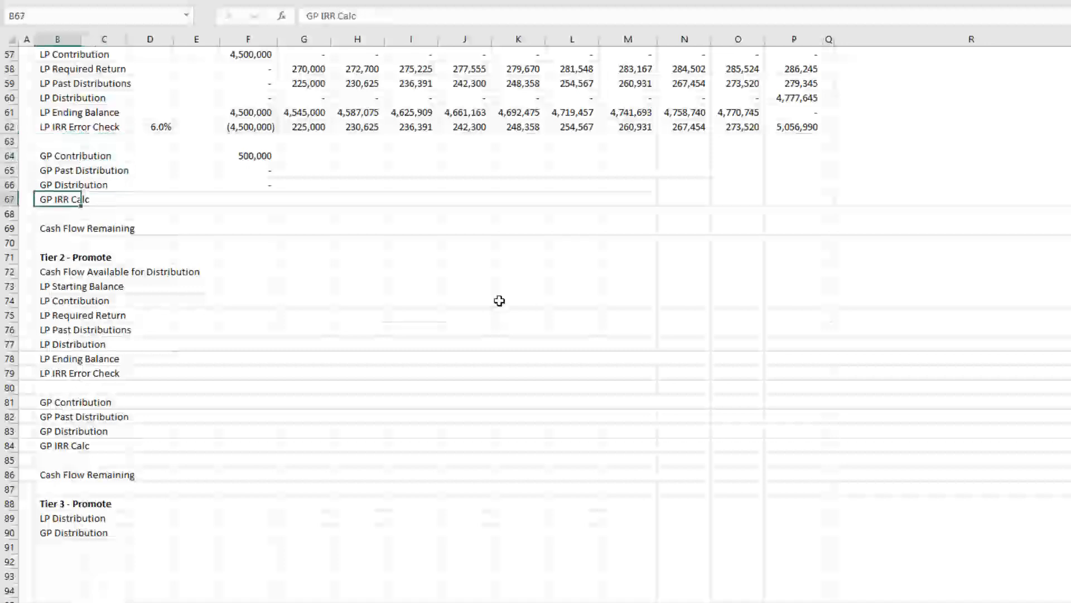
key("Right")
key("Right")
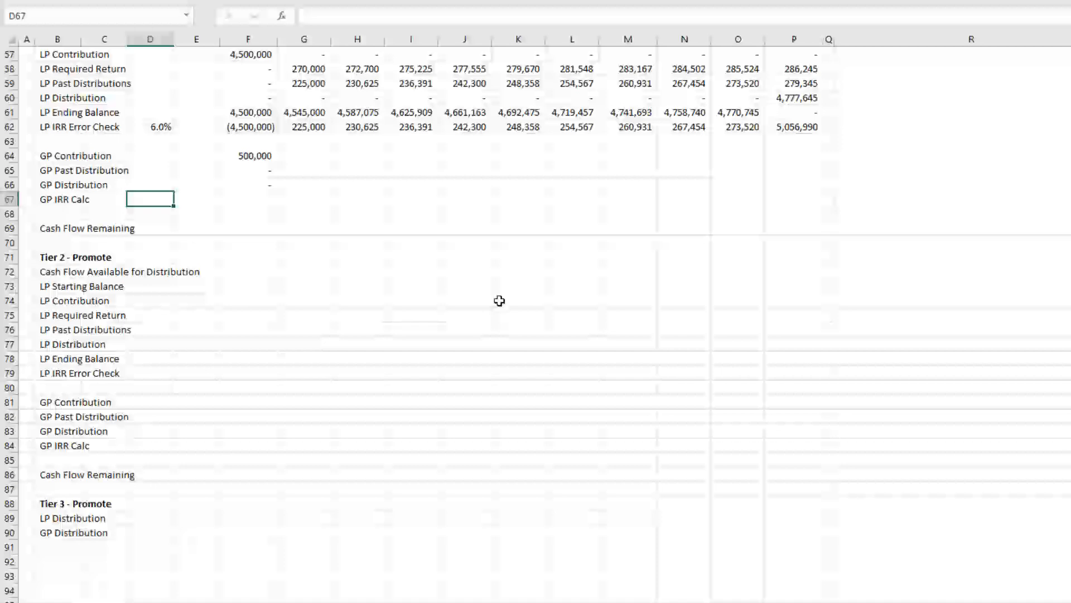
key("Right")
key("Right")
key("Left")
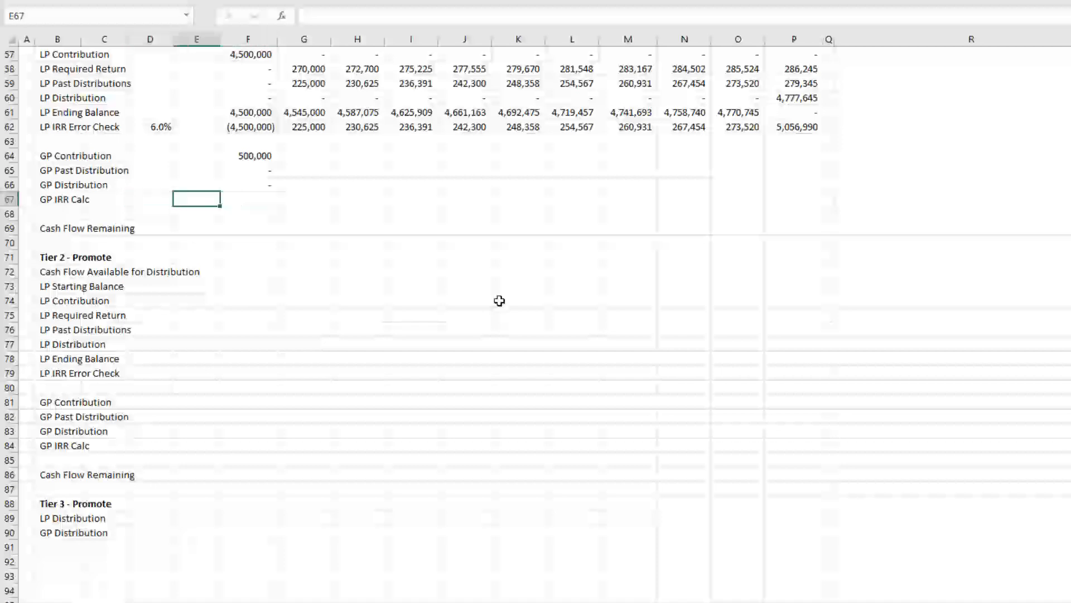
key("Left")
key("Left")
key("Left")
key("Right")
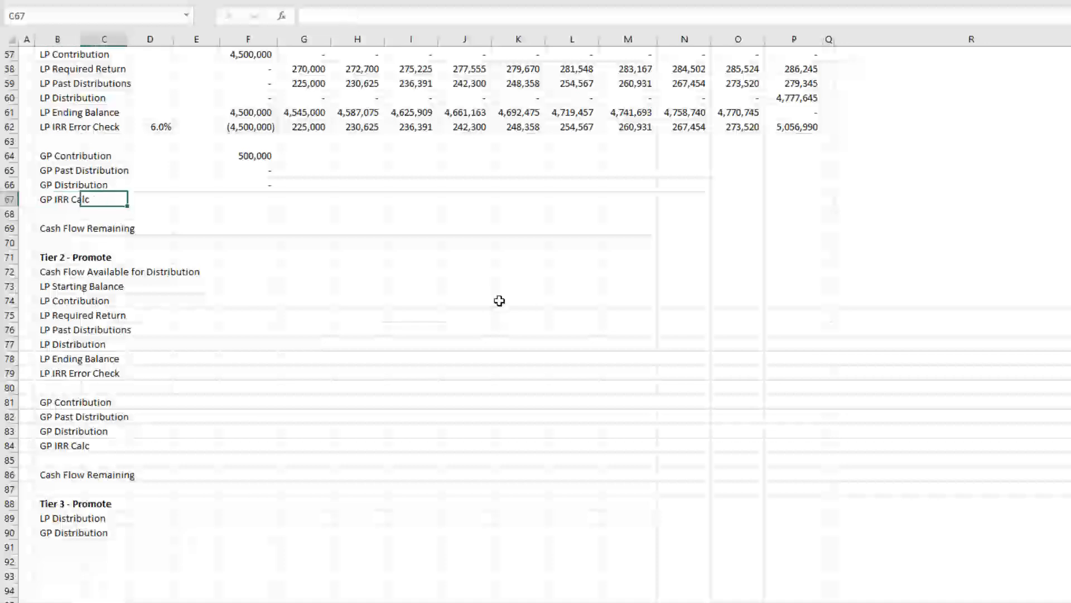
key("Right")
key("Right")
key("Right")
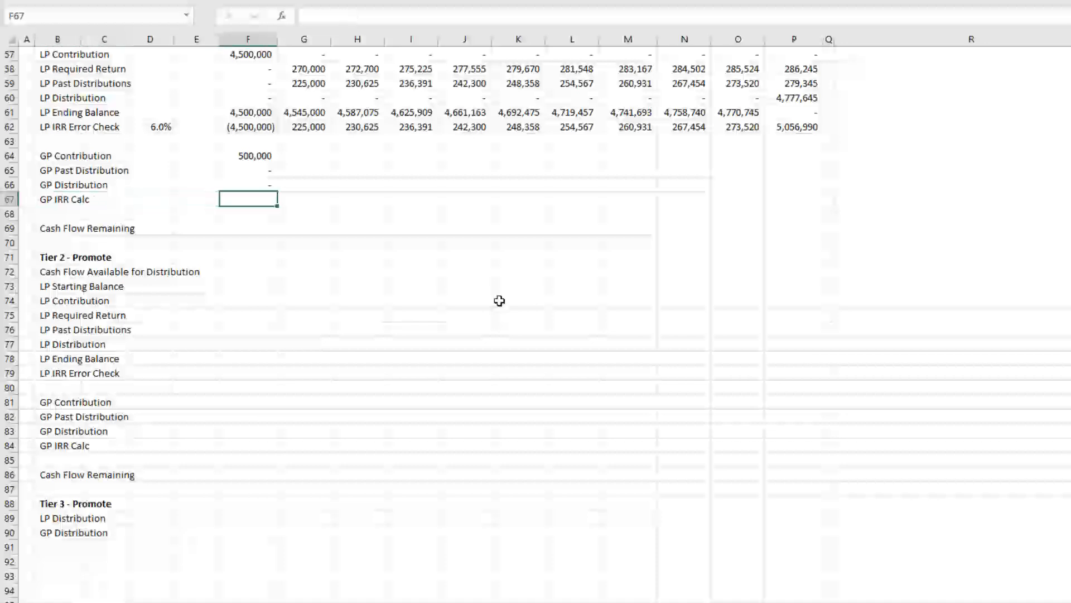
- Build the Year 0 GP IRR cash flow in F67 with =-F64+F65+F66
type("=-")
key("Up")
key("Up")
key("Up")
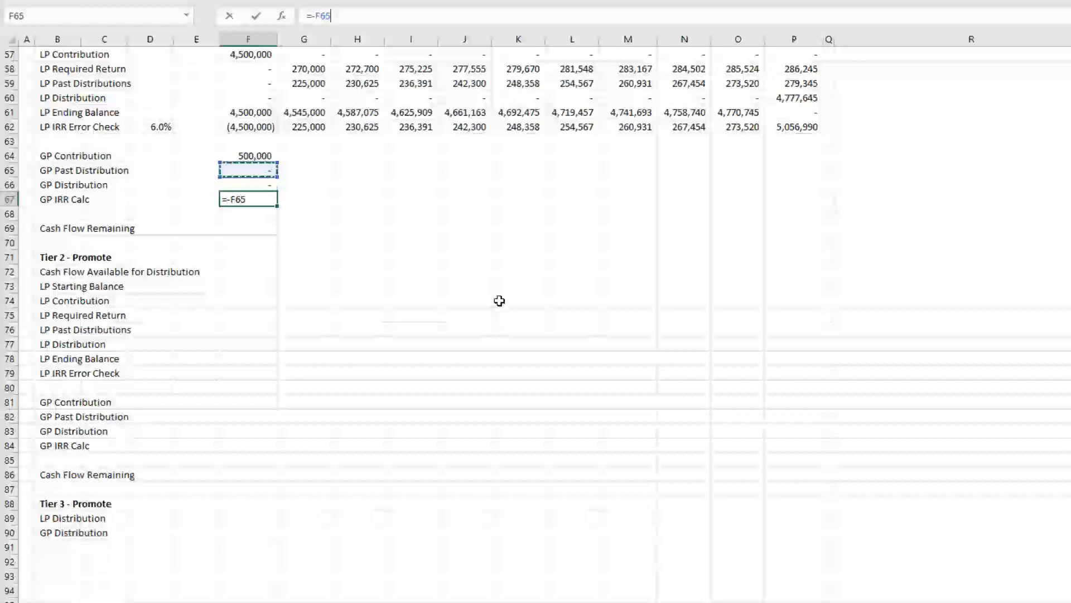
type("+")
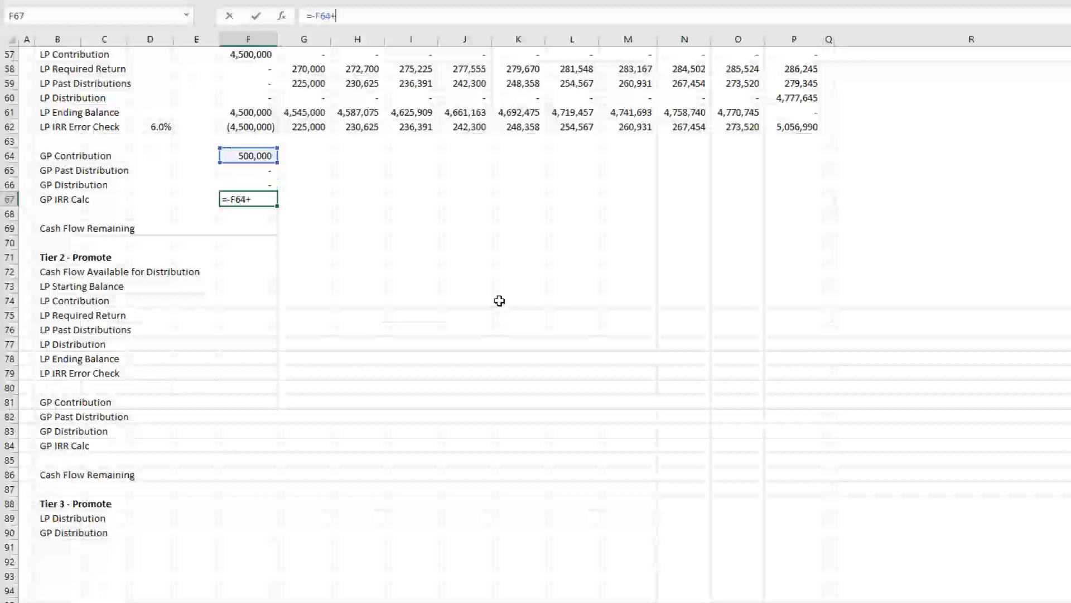
key("Up")
key("Up")
type("+")
key("Up")
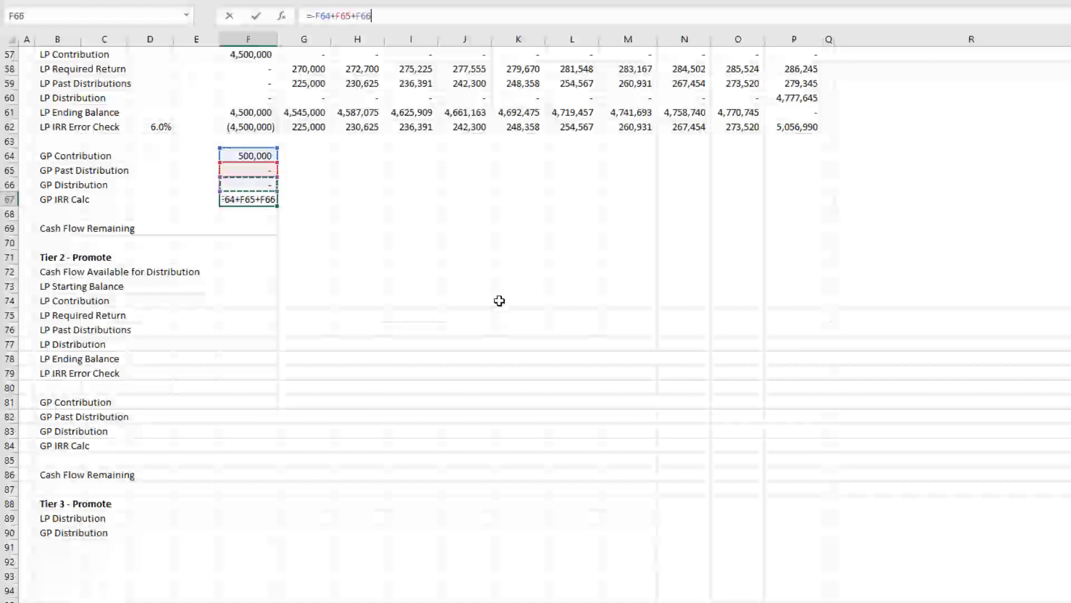
key("Return")
- Fill the four Year 0 GP formulas in F64:F67 across to Year 10 in column P
key("Up")
key("Up")
key("Up")
key("Up")
key("shift+Down")
key("shift+Down")
key("shift+Down")
key("shift+Right")
key("shift+Right")
key("shift+Right")
key("shift+Right")
key("shift+Right")
key("shift+Right")
key("shift+Right")
key("shift+Right")
key("shift+Right")
key("shift+Right")
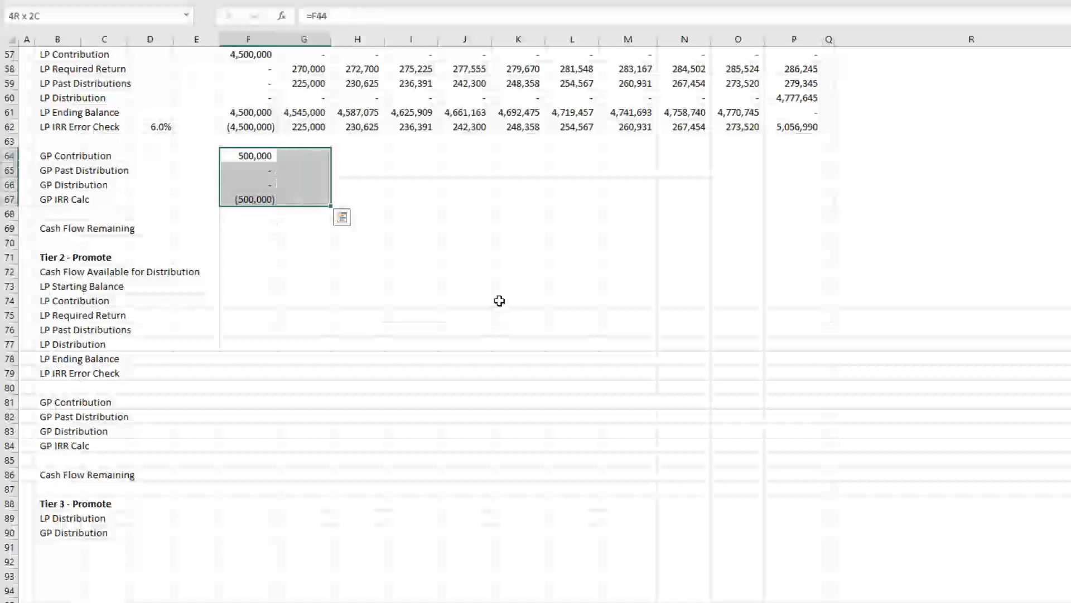
key("ctrl+r")
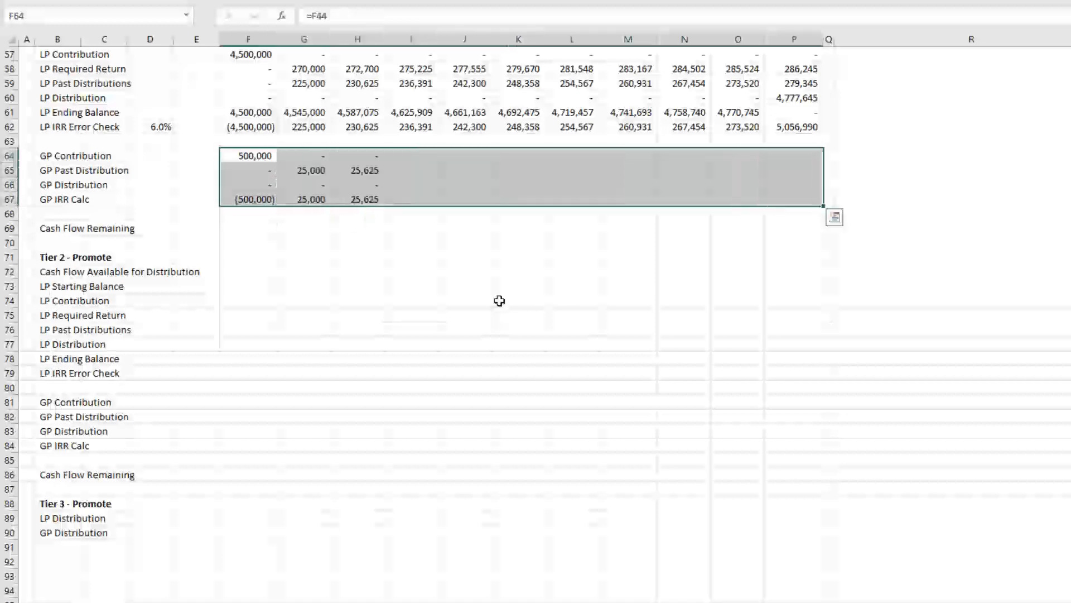
- In D67, beside the GP IRR Calc label, calculate the GP's IRR over all years with =IRR(F67:P67)
key("Down")
key("Down")
key("Down")
key("Left")
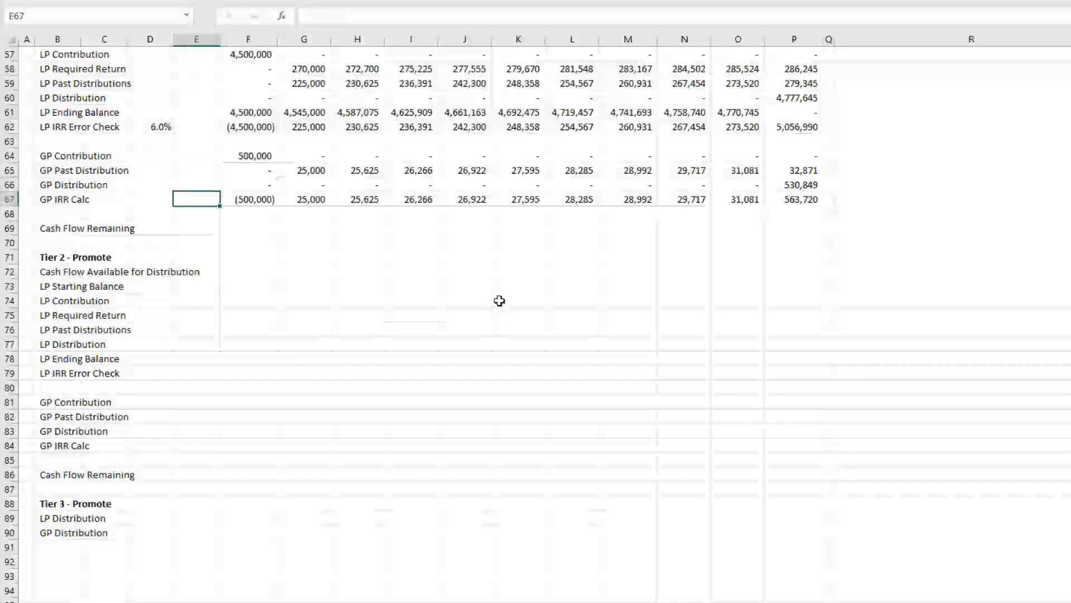
key("Left")
type("=irr(")
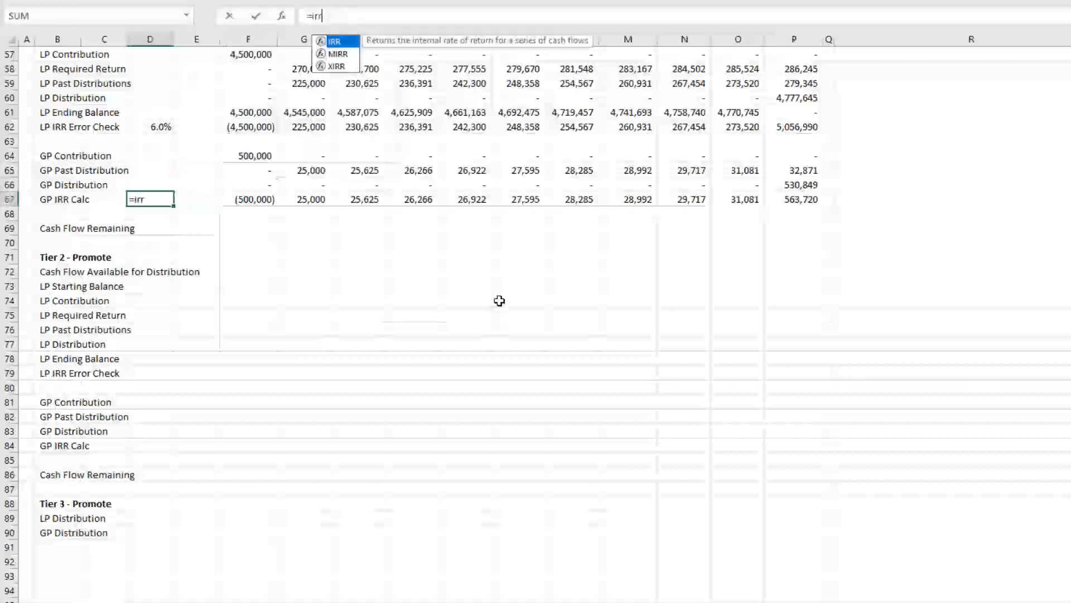
key("Right")
key("Right")
key("ctrl+shift+Right")
key("Return")
key("Up")
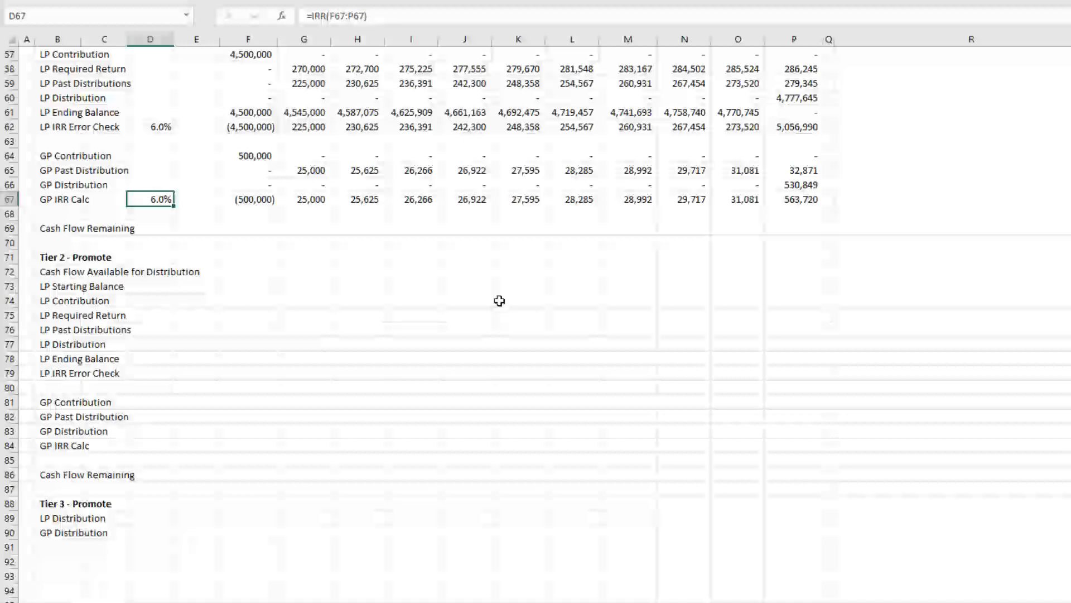
- In F69, calculate the Year 0 Cash Flow Remaining after the Tier 1 capital event distributions with =F55-F60-F66
key("Right")
key("Right")
key("Down")
key("Down")
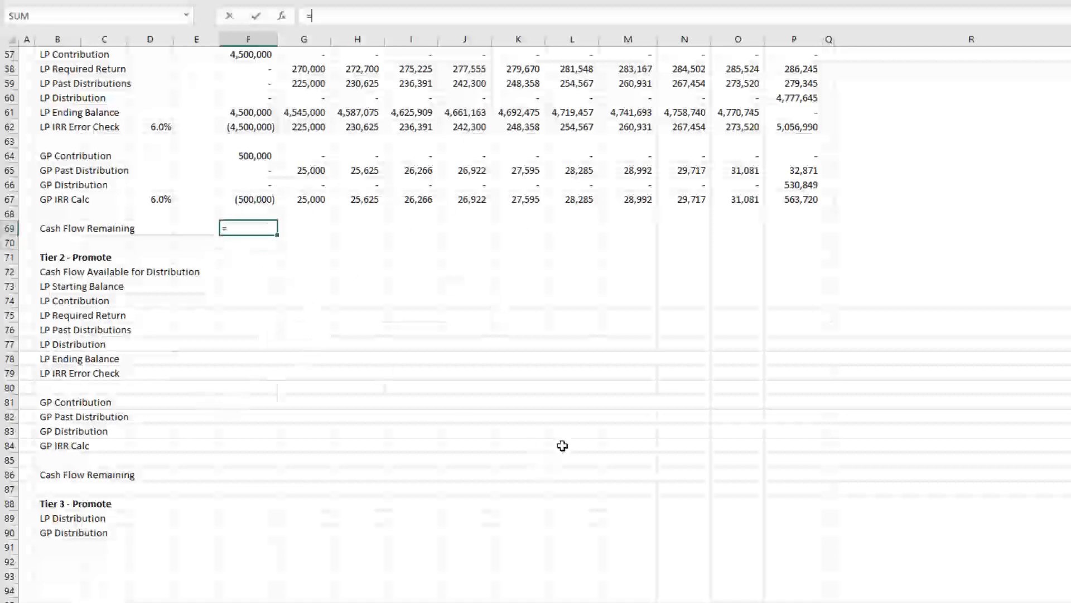
type("=")
key("Up")
key("Up")
key("Up")
key("Up")
key("Up")
key("Up")
key("Up")
key("Up")
key("Up")
key("Up")
key("Up")
key("Up")
key("Up")
key("Up")
key("Up")
key("Up")
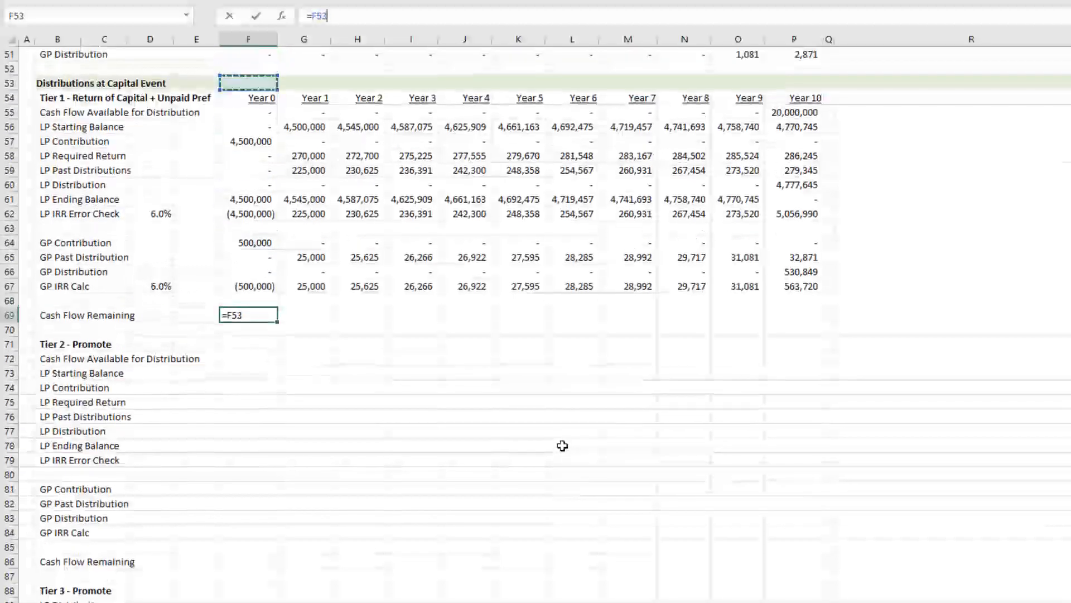
key("Down")
key("Down")
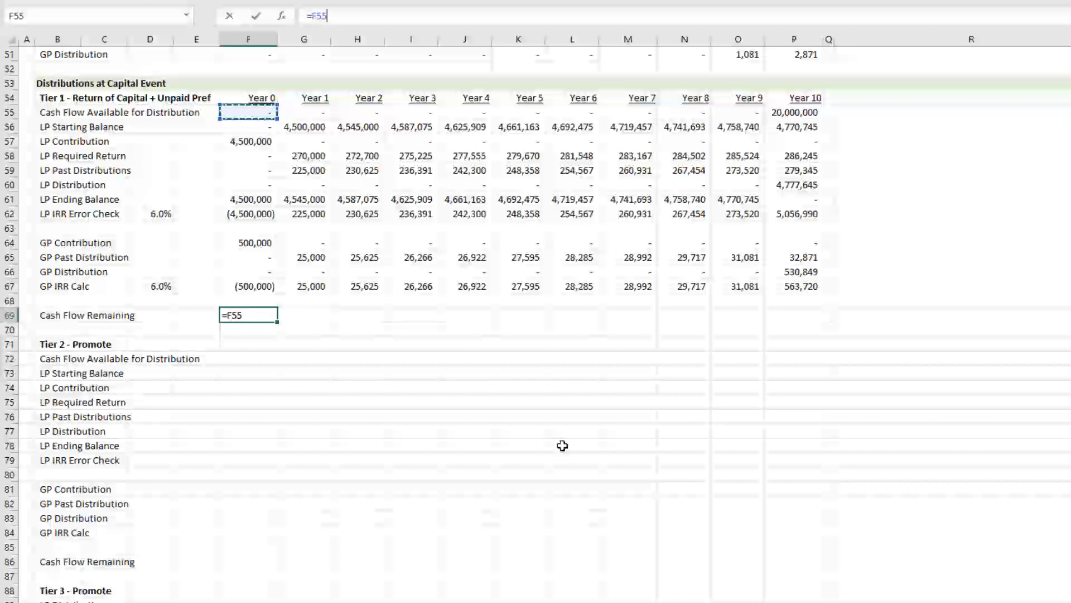
type("-")
key("Up")
key("Up")
key("Up")
key("Up")
key("Up")
key("Up")
key("Up")
key("Up")
key("Up")
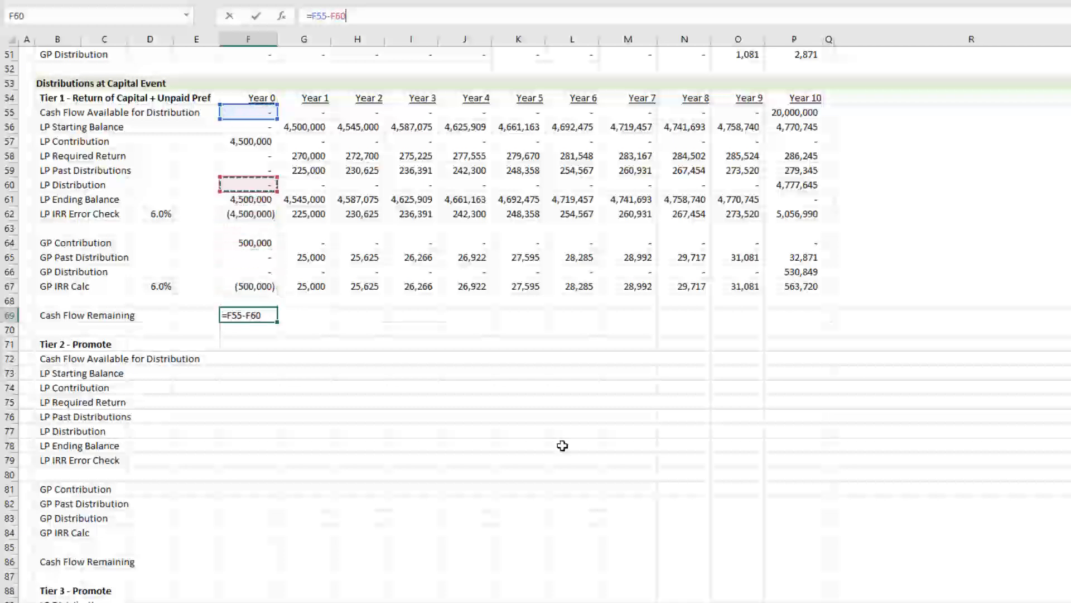
type("-")
key("Up")
key("Up")
key("Up")
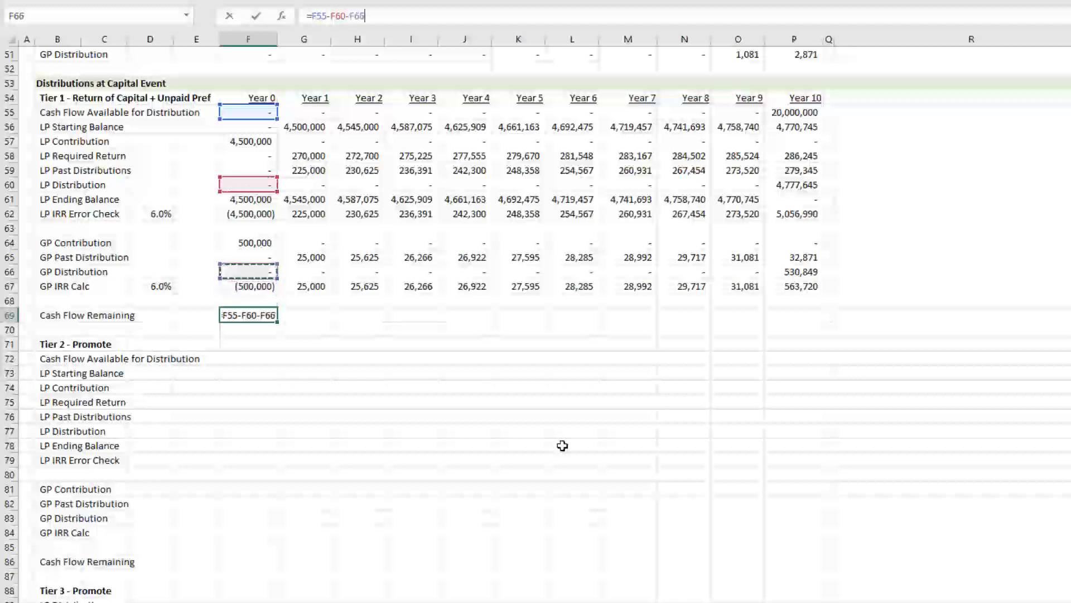
key("Return")
- Fill the Cash Flow Remaining formula in F69 across to Year 10 in column P and check the Year 10 cell
key("Up")
key("shift+Right")
key("shift+Right")
key("shift+Right")
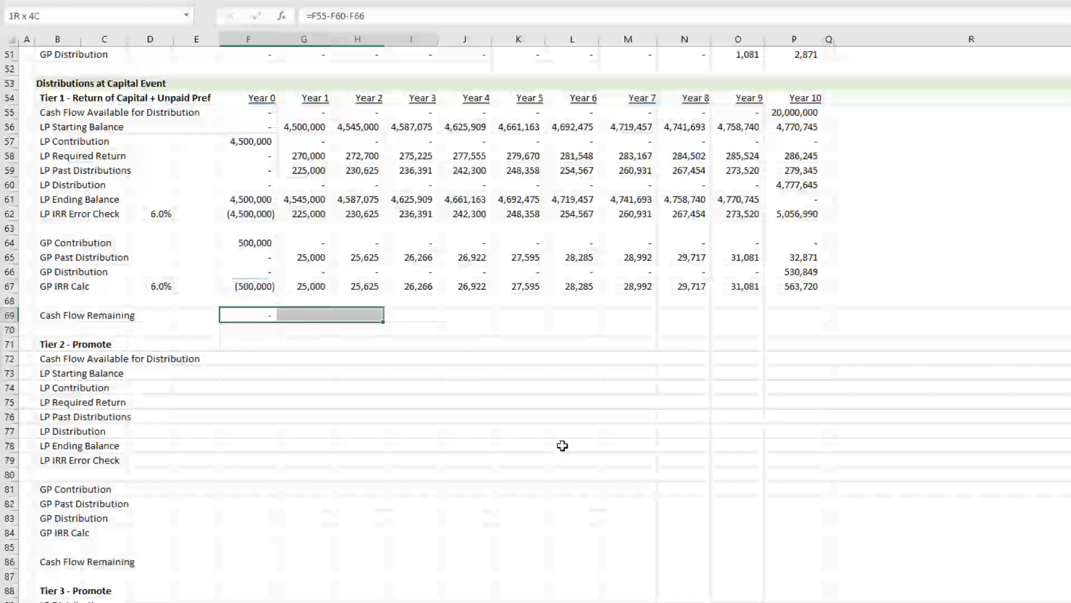
key("shift+Right")
key("shift+Right")
key("shift+Right")
key("shift+Right")
key("shift+Right")
key("shift+Right")
key("shift+Right")
key("ctrl+r")
key("Right")
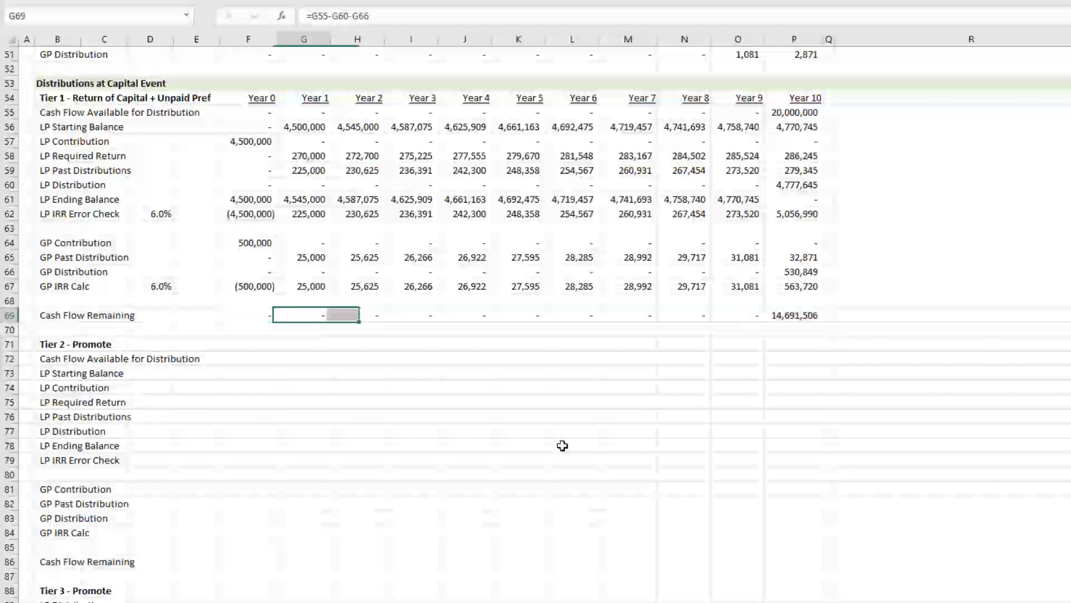
key("Right")
key("Right")
key("Right")
key("Right")
key("Right")
key("Right")
key("Right")
key("Right")
key("Right")
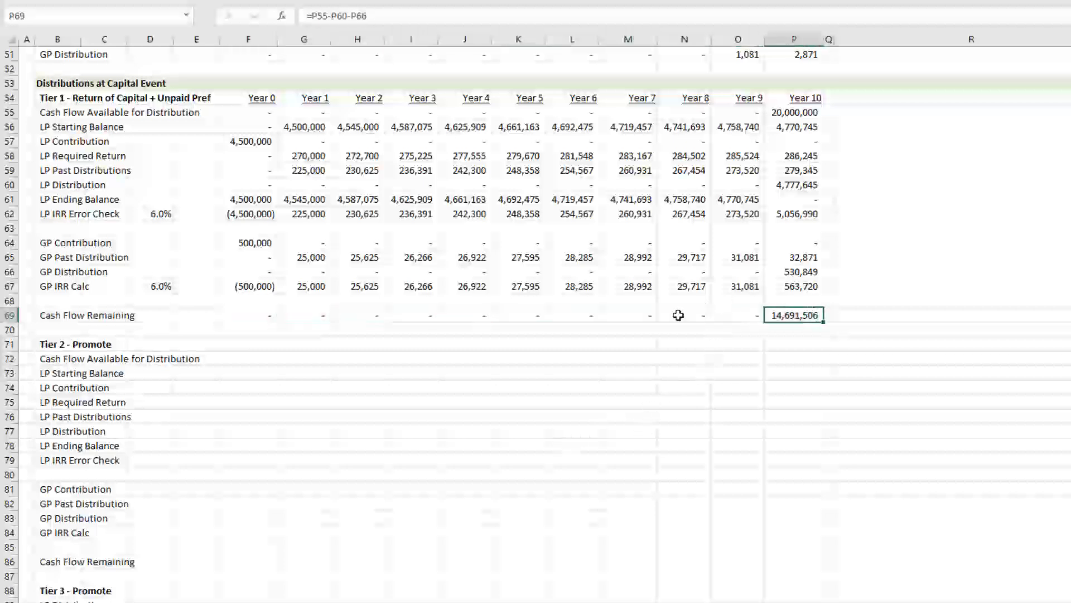
- Link the Year 0 Cash Flow Available for Distribution of Tier 2 in F72 to the Tier 1 remaining cash flow with =F69
scroll(675, 312, "down", 5)
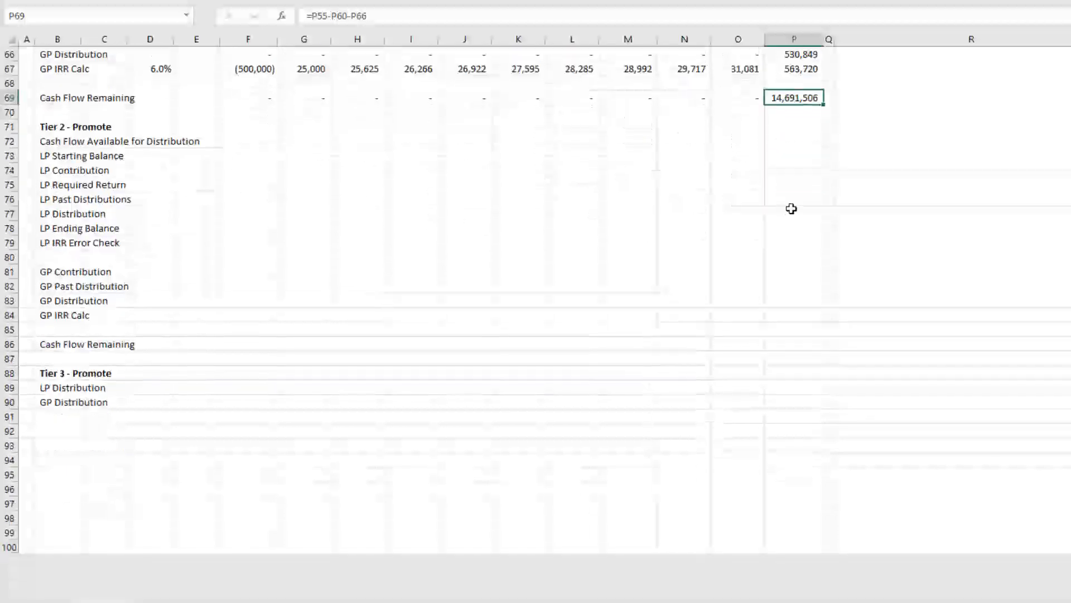
key("Down")
key("Down")
key("Down")
key("Left")
key("Left")
key("Left")
key("Left")
key("Left")
key("Left")
key("Left")
key("Left")
key("Left")
key("Left")
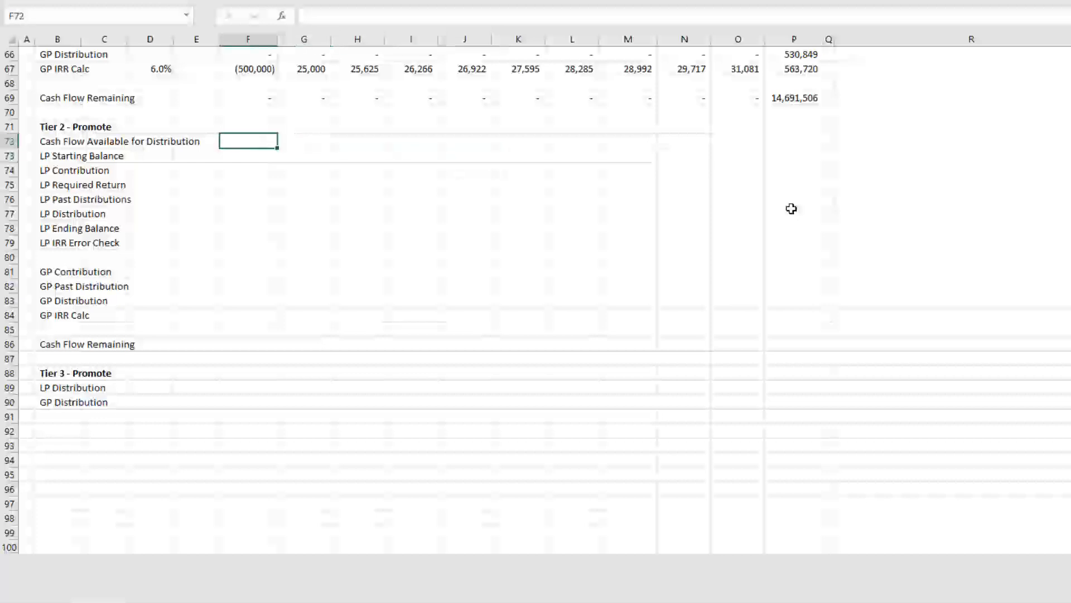
type("=")
key("Up")
key("Up")
key("Up")
key("Return")
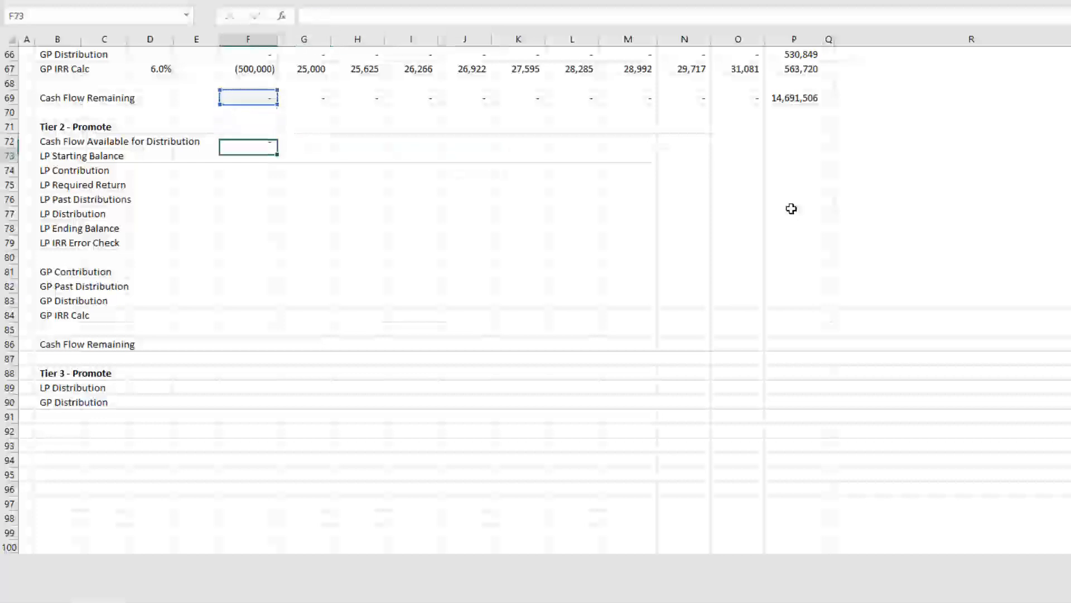
- Enter 0 as the Year 0 LP Starting Balance of Tier 2 in F73
key("Up")
key("Down")
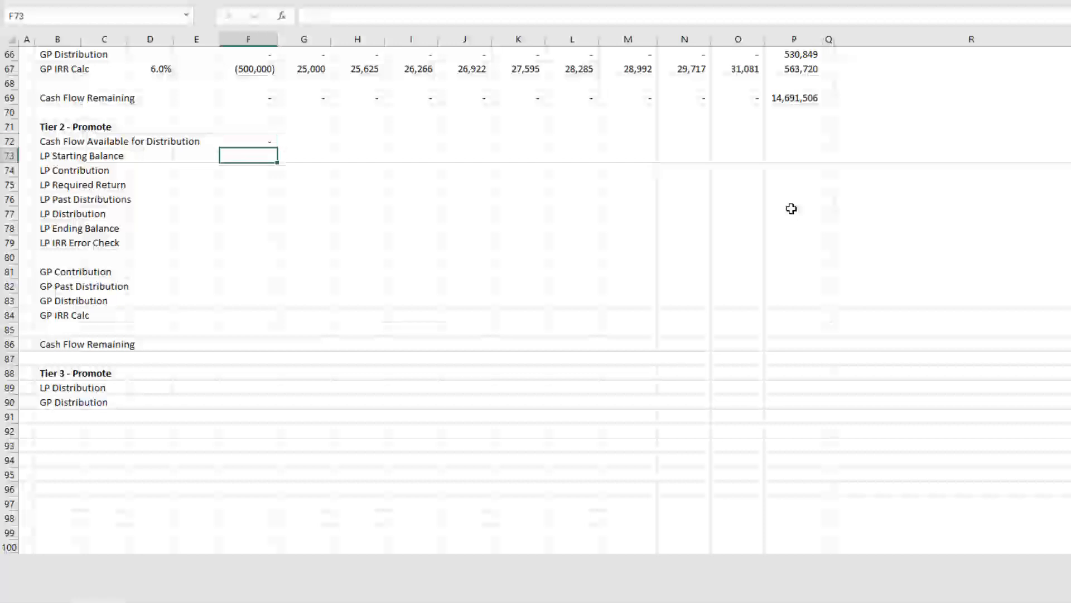
type("0")
key("Return")
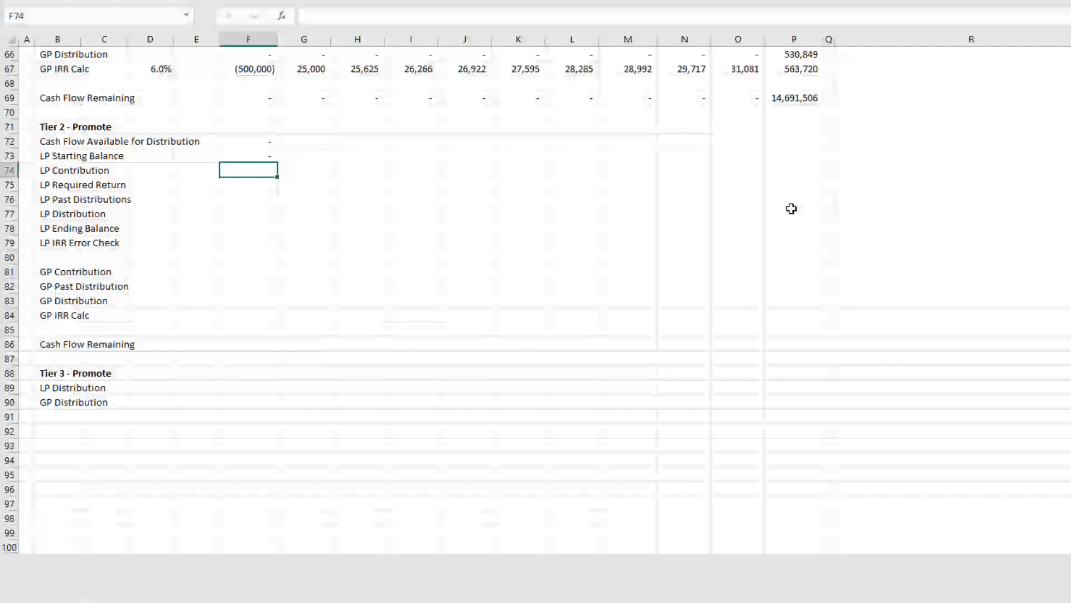
- Link the Year 0 LP Contribution of Tier 2 in F74 to the Tier 1 LP Contribution with =F57
type("=")
key("Up")
key("Up")
key("Up")
key("Up")
key("Up")
key("Up")
key("Up")
key("Up")
key("Up")
key("Up")
key("Up")
key("Up")
key("Up")
key("Up")
key("Up")
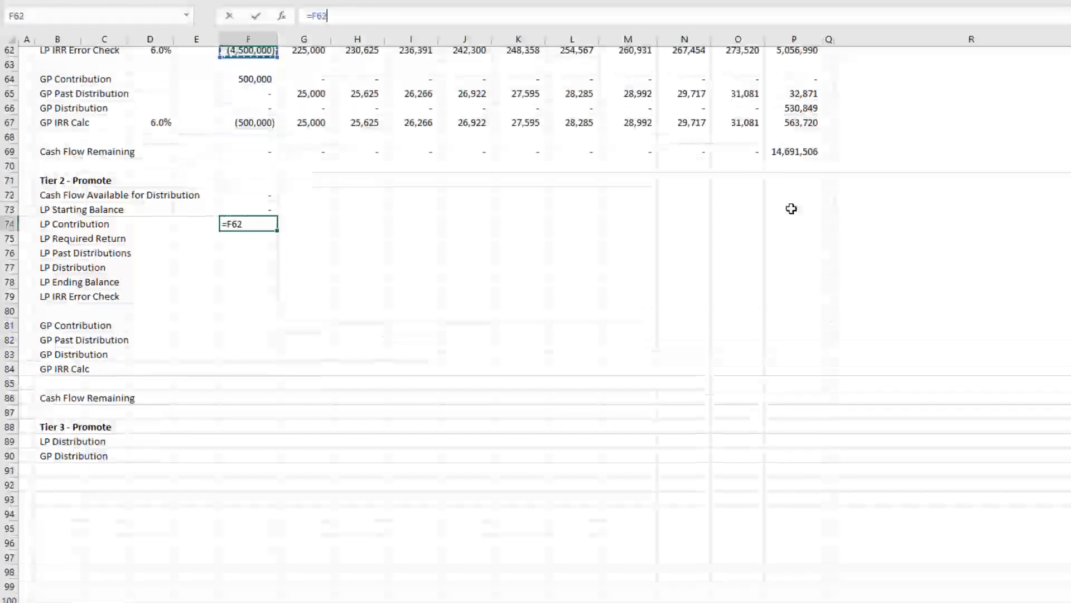
key("Up")
key("Up")
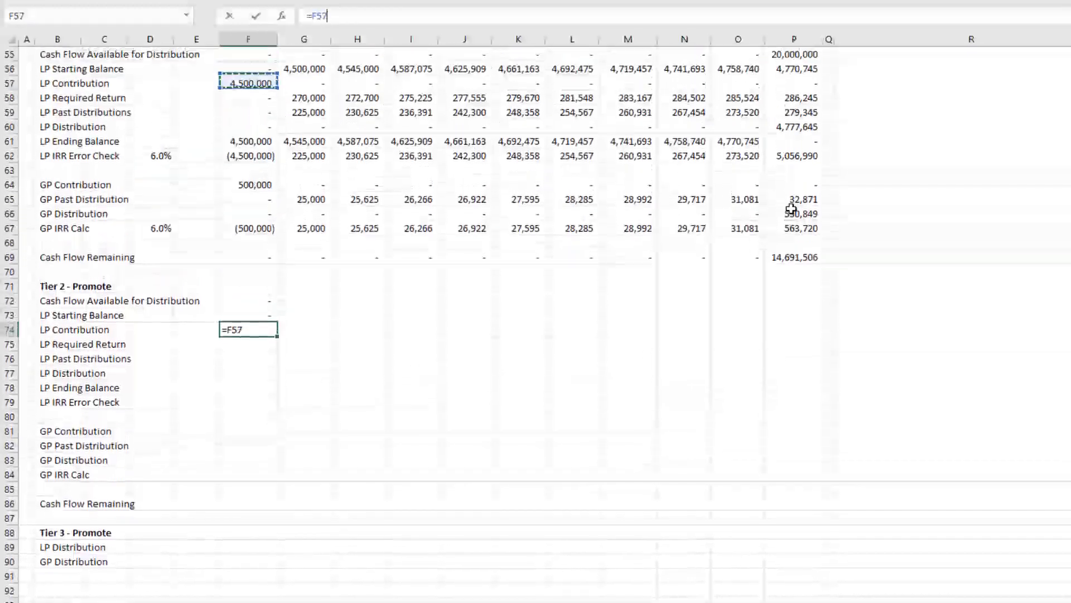
key("Return")
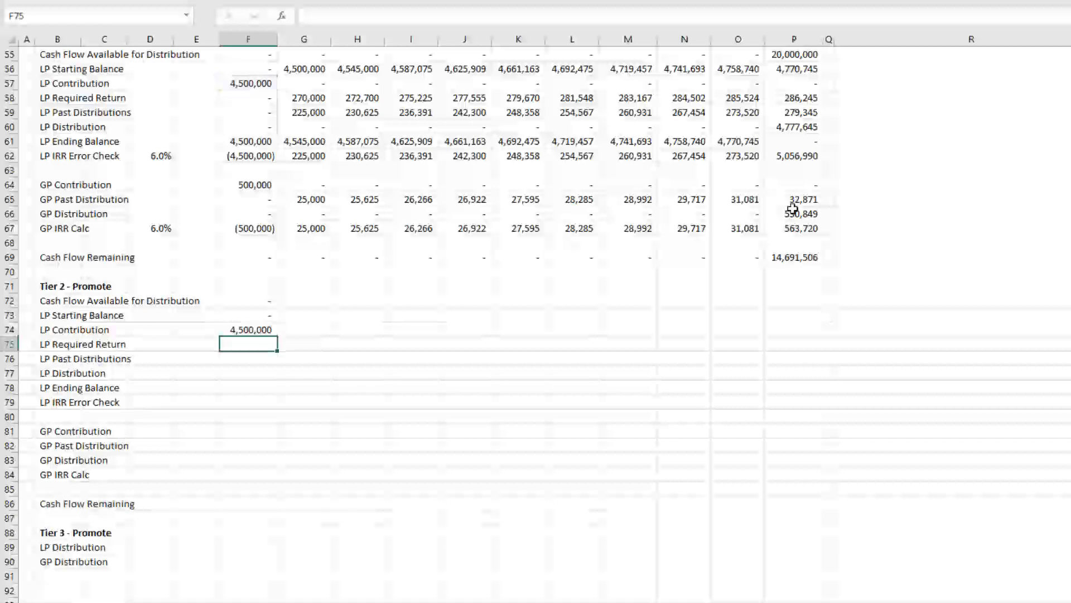
- In F75, calculate the Year 0 LP Required Return of Tier 2 from the Hurdle 2 rate with =F73*$G$15
scroll(402, 282, "down", 5)
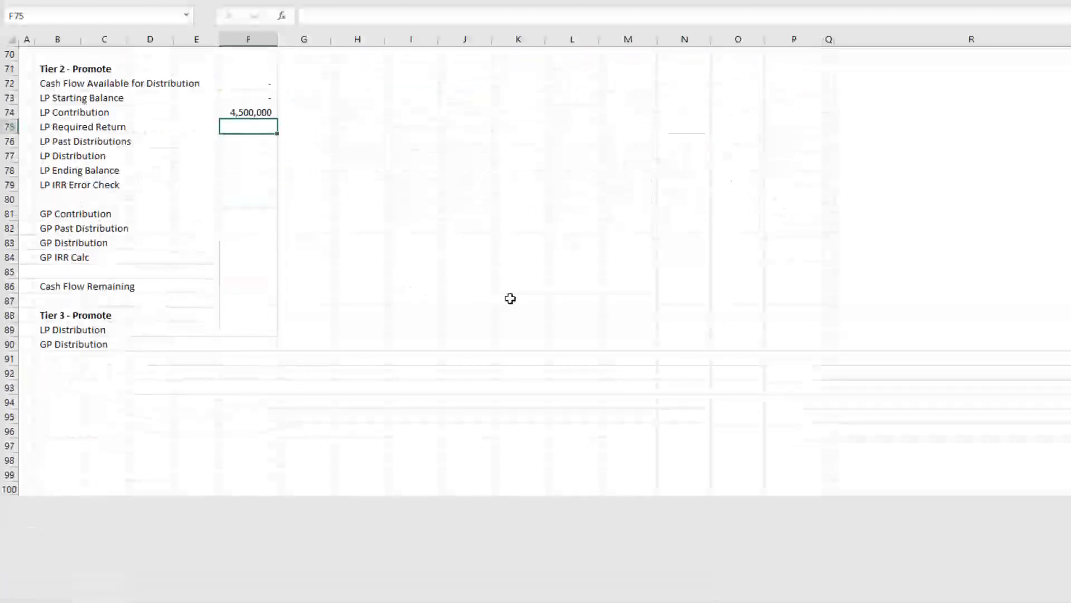
type("=")
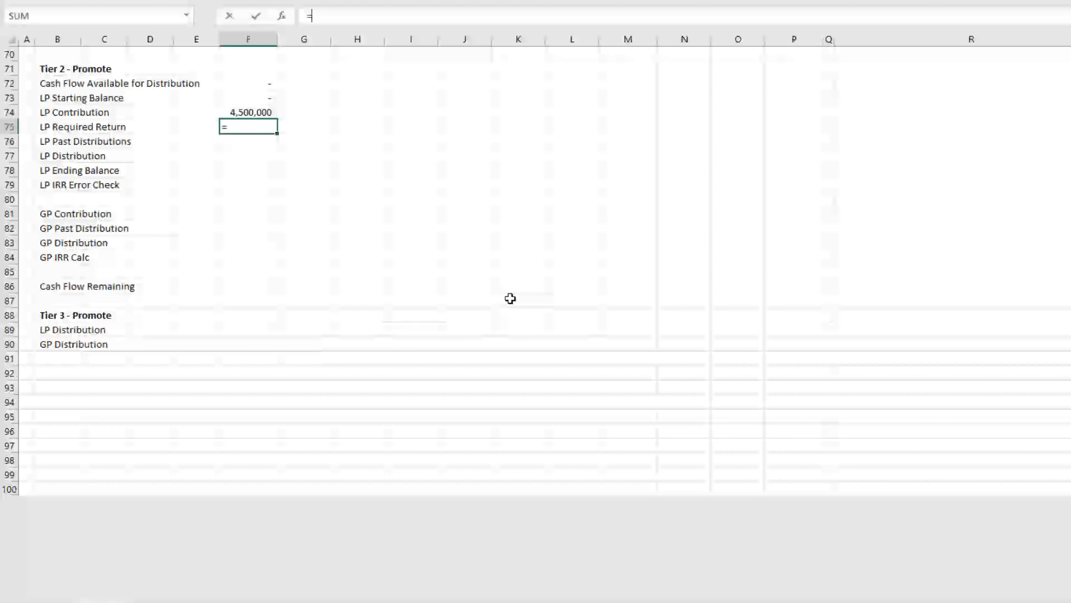
key("Up")
key("Up")
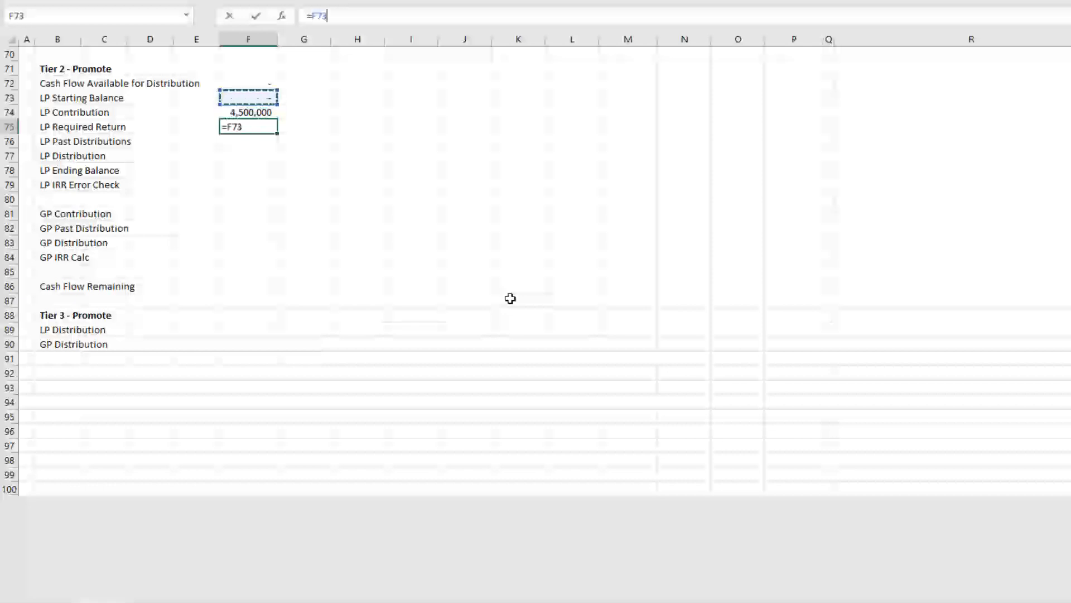
type("*")
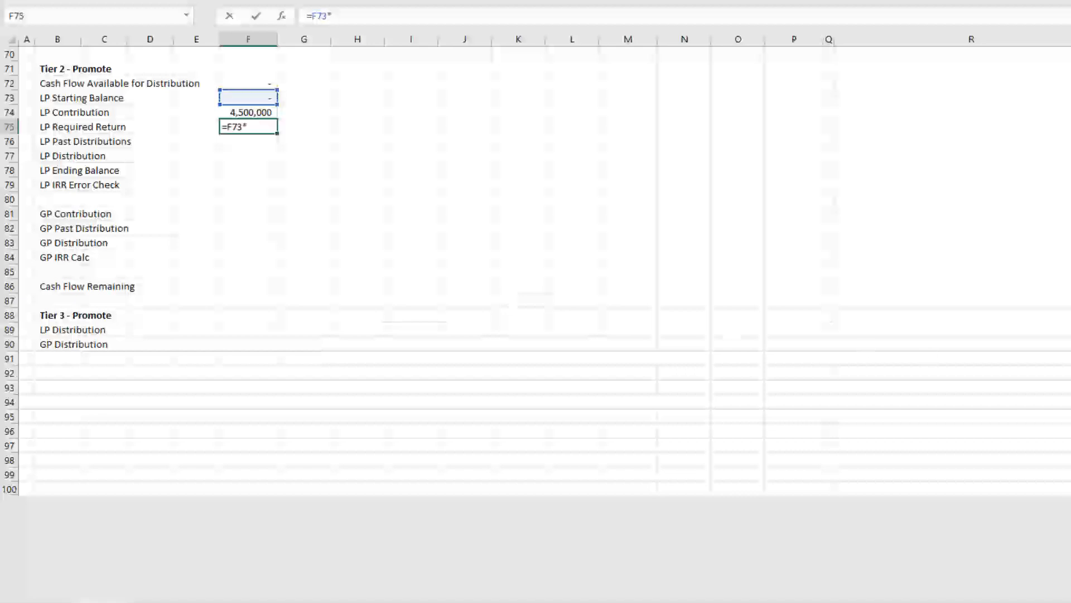
scroll(352, 265, "up", 20)
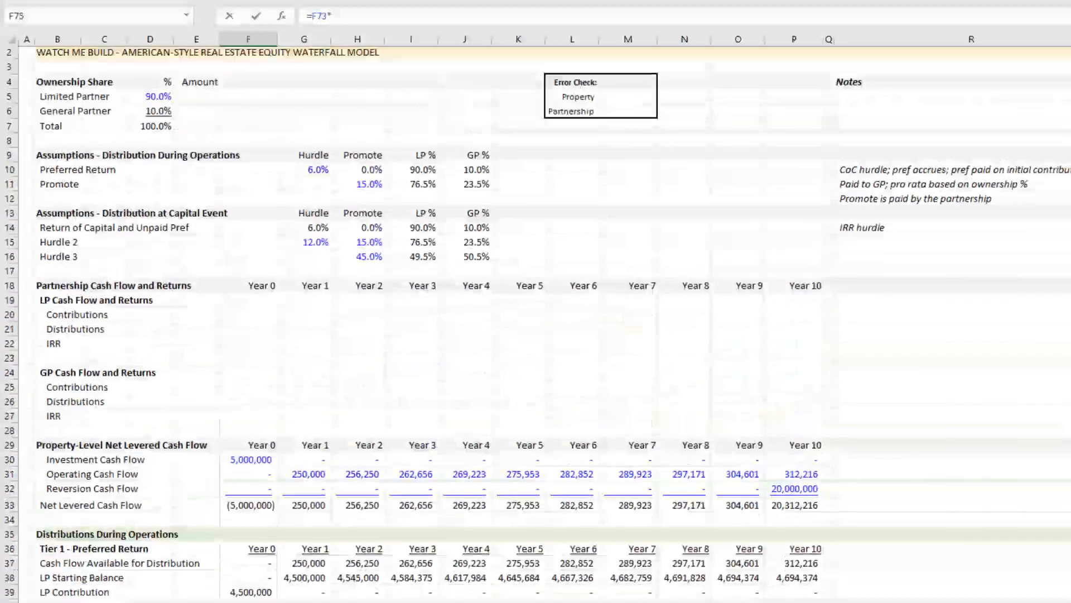
left_click(315, 244)
key("F4")
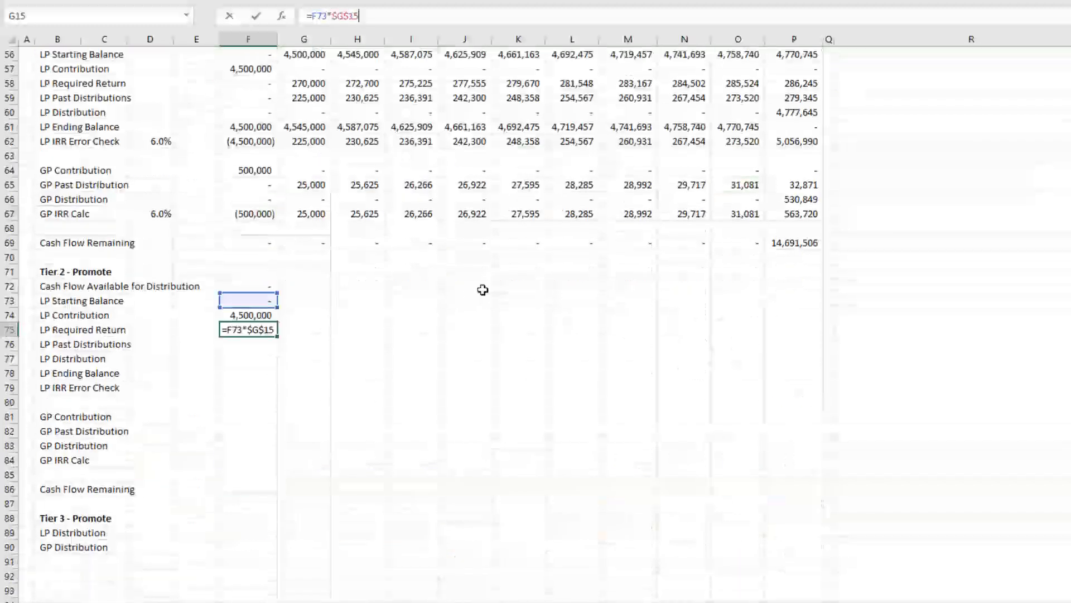
key("ctrl+Return")
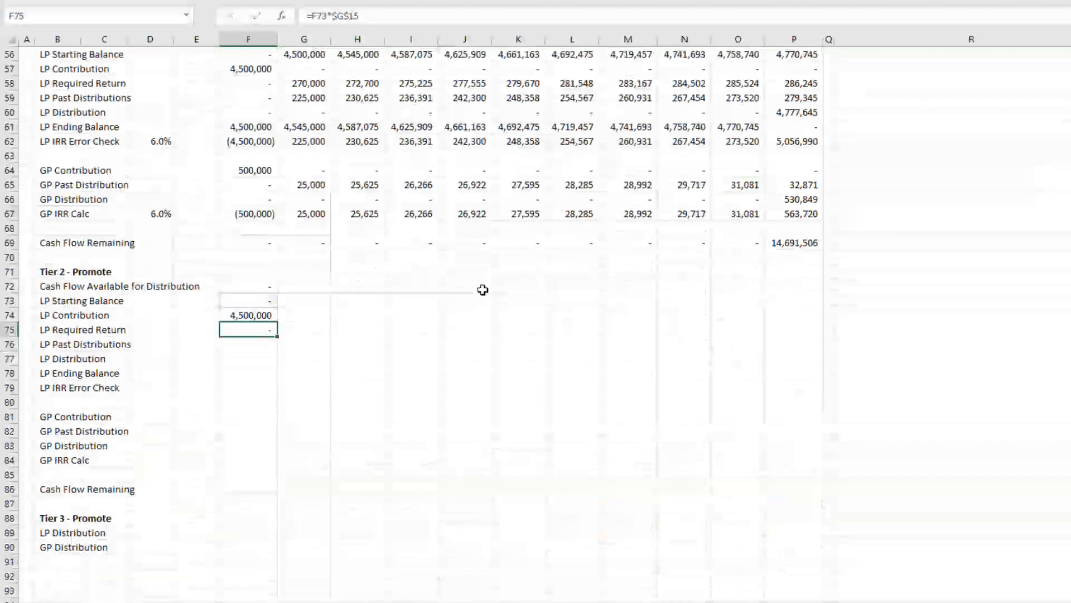
- In F76, calculate the Year 0 LP Past Distributions of Tier 2 from the Tier 1 LP distributions with =F59+F60
scroll(593, 270, "down", 5)
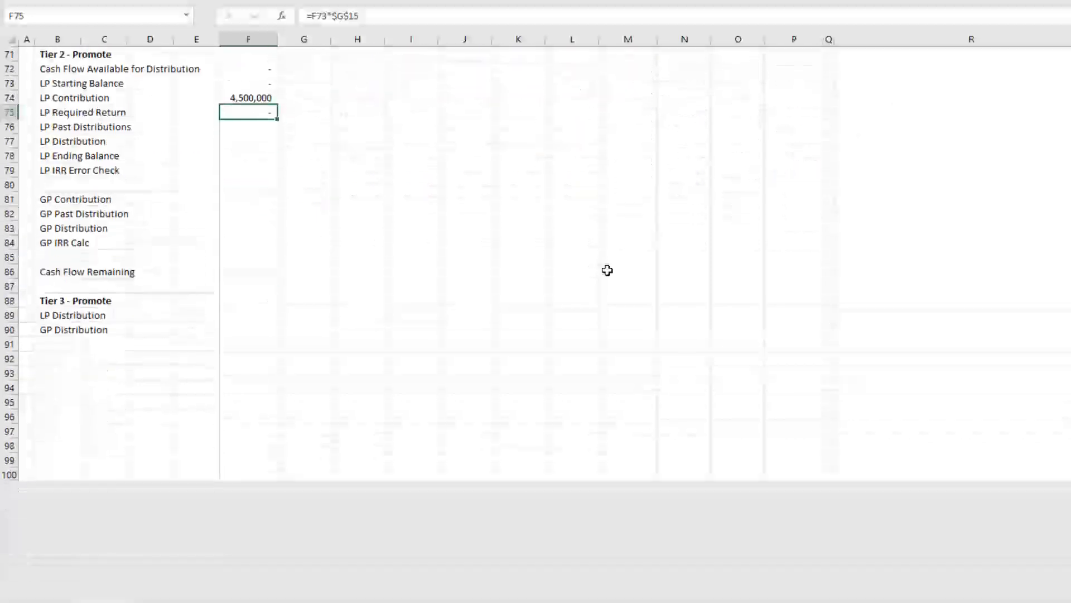
scroll(607, 270, "up", 2)
key("Down")
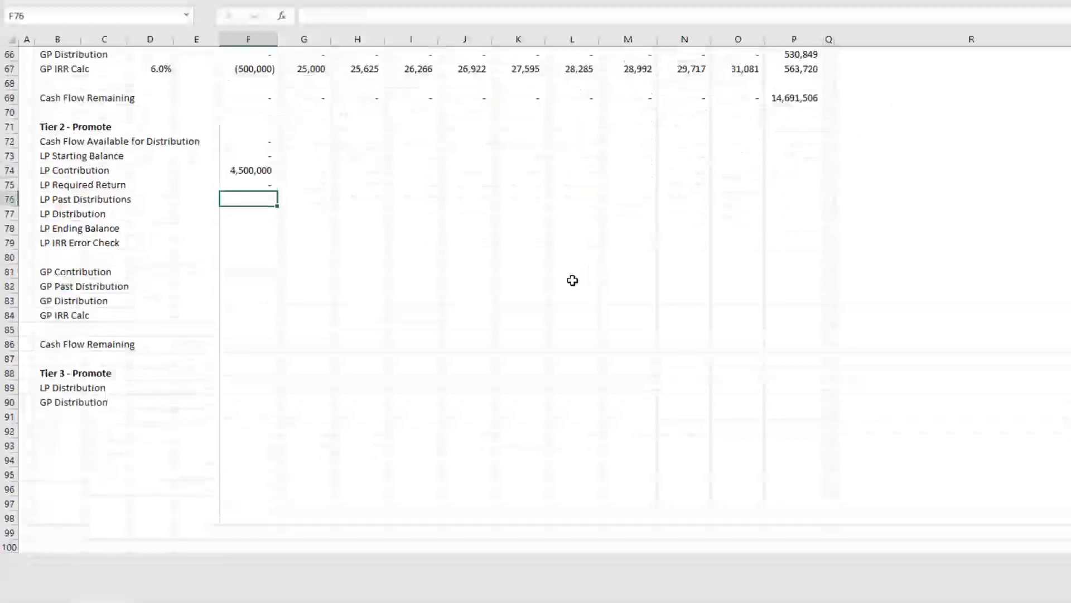
type("=")
key("Up")
key("Up")
key("Up")
key("Up")
key("Up")
key("Up")
key("Up")
key("Up")
key("Up")
key("Up")
key("Up")
key("Up")
key("Up")
key("Up")
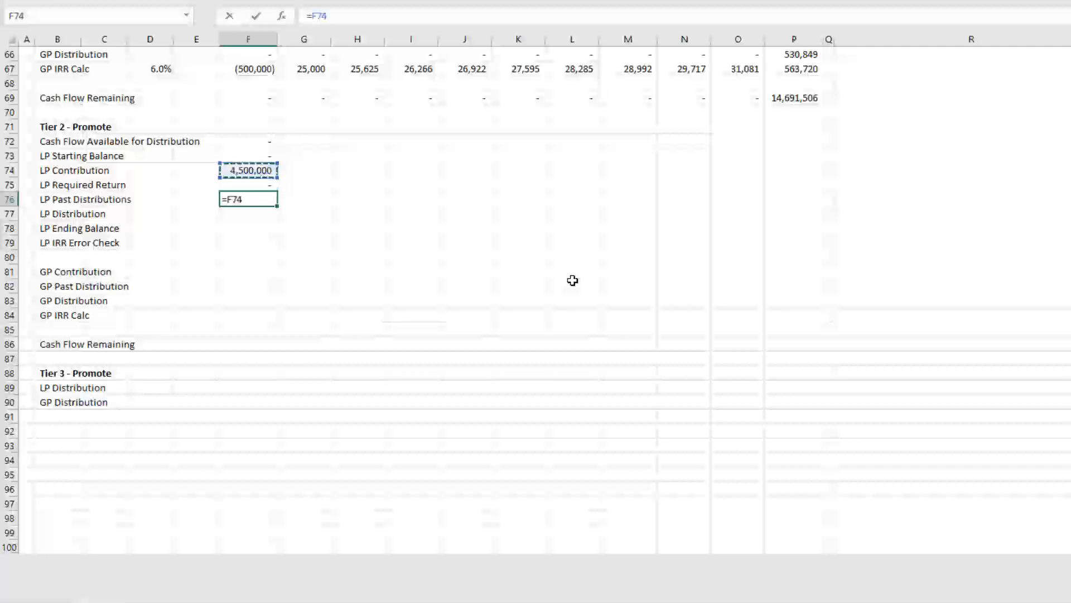
key("Up")
key("Up")
key("Up")
key("Up")
key("Up")
key("Up")
key("Up")
key("Up")
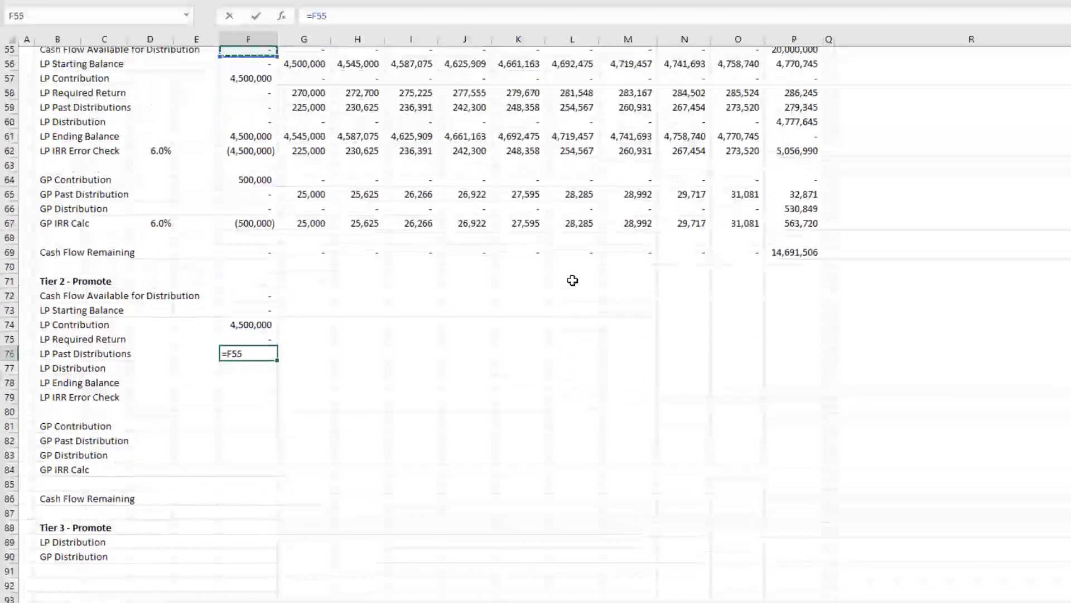
key("Down")
key("Down")
key("Down")
key("Down")
key("Down")
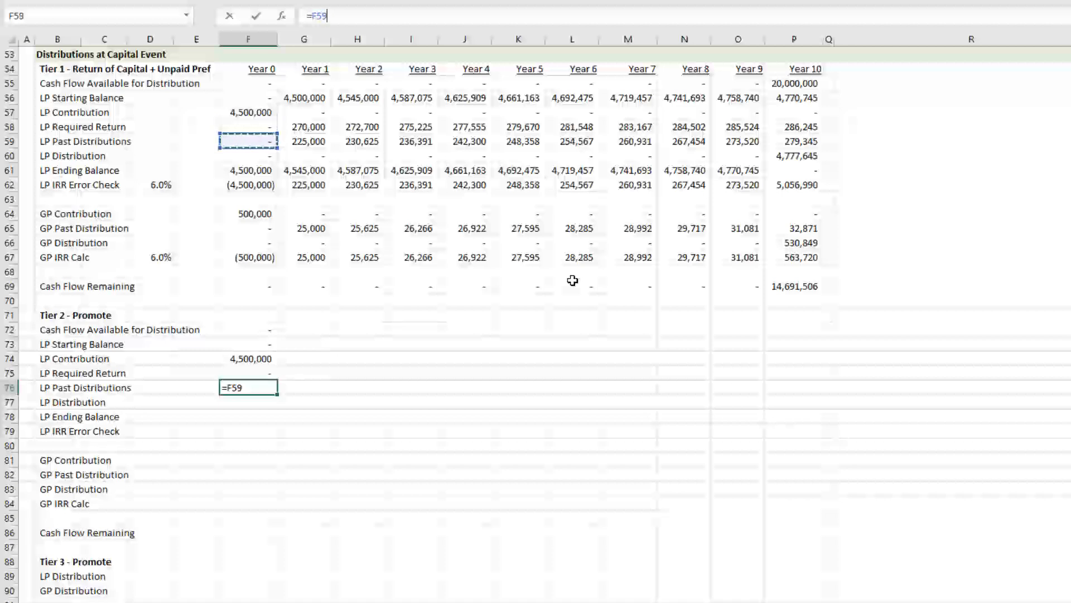
type("+")
key("Up")
key("Up")
key("Up")
key("Up")
key("Up")
key("Up")
key("Up")
key("Up")
key("Up")
key("Up")
key("Up")
key("Up")
key("Up")
key("Up")
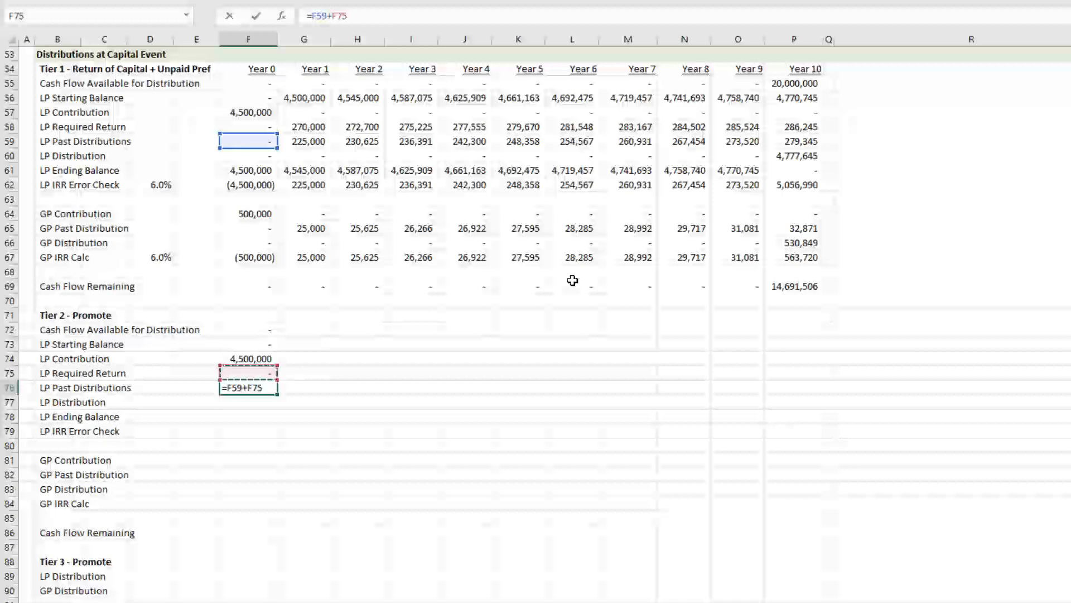
key("Up")
key("Up")
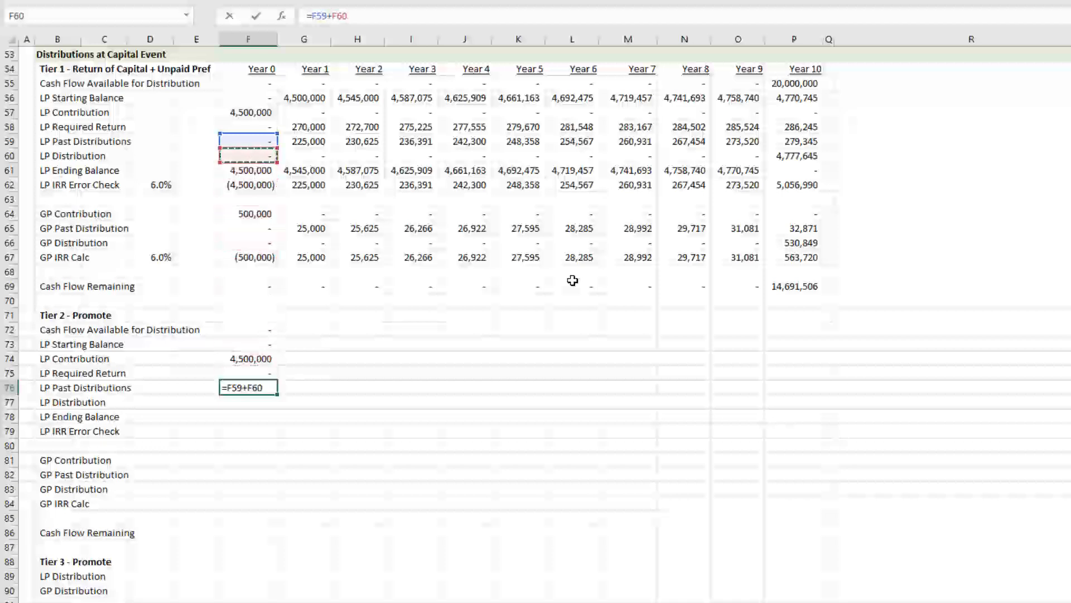
key("ctrl+Return")
scroll(425, 287, "down", 5)
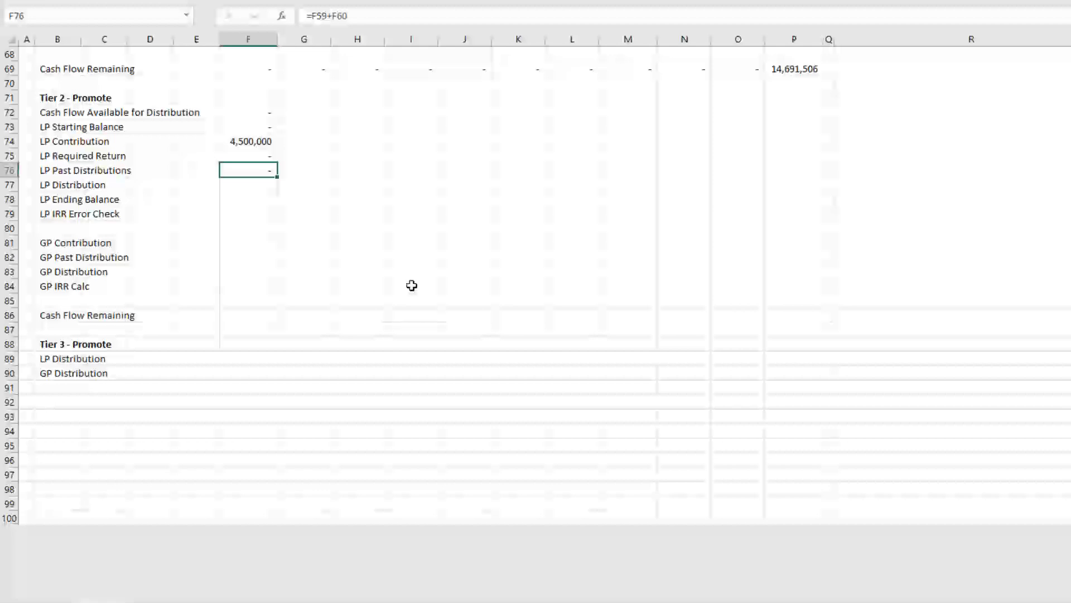
key("Down")
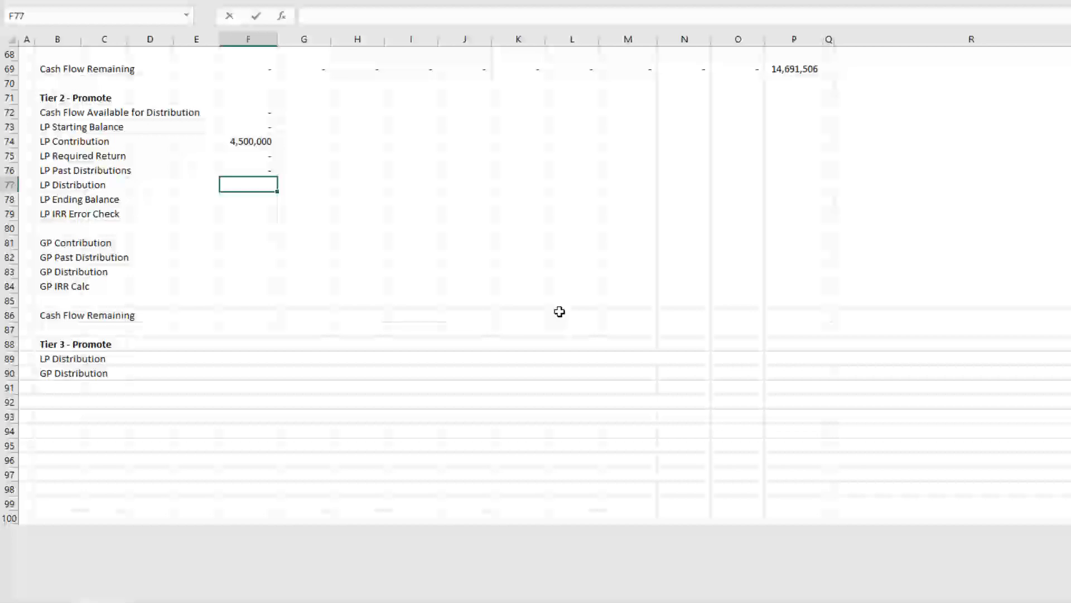
type("=")
key("Up")
key("Up")
key("Up")
key("Up")
key("Up")
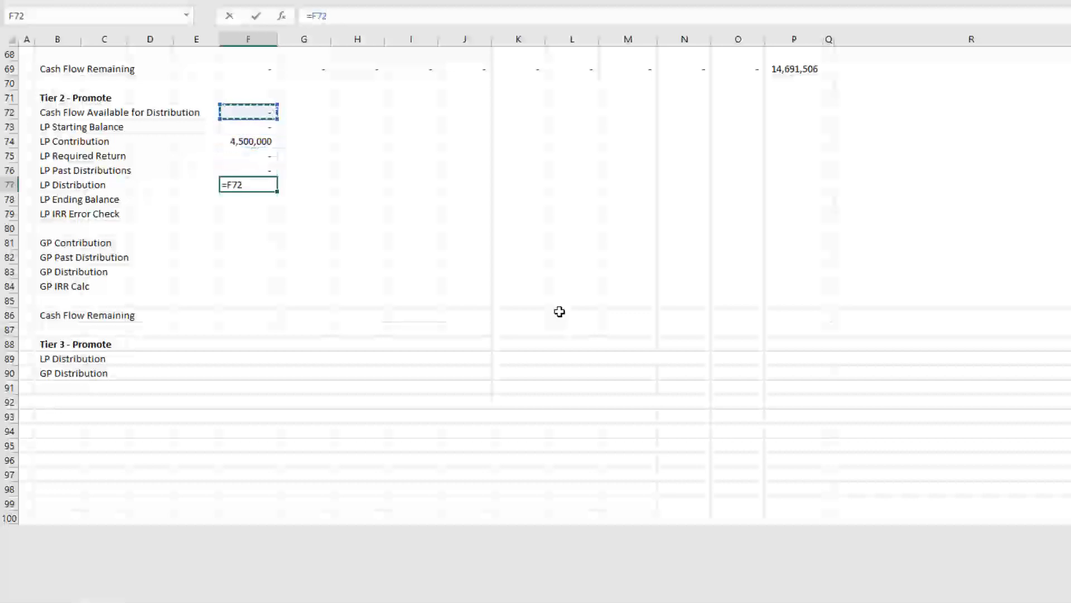
type("*")
scroll(536, 279, "up", 20)
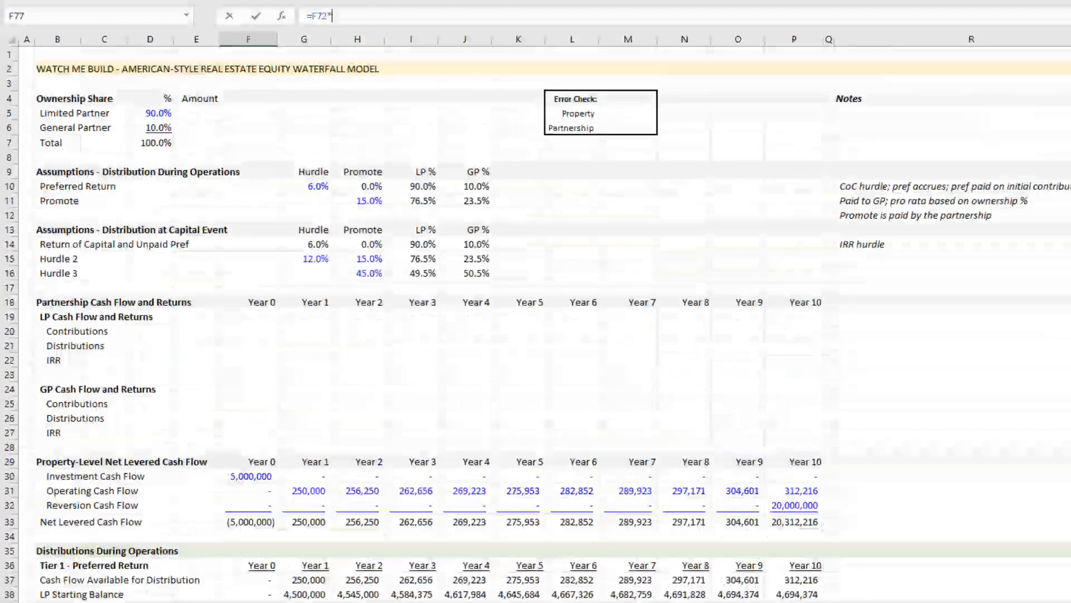
key("Escape")
scroll(1033, 390, "down", 20)
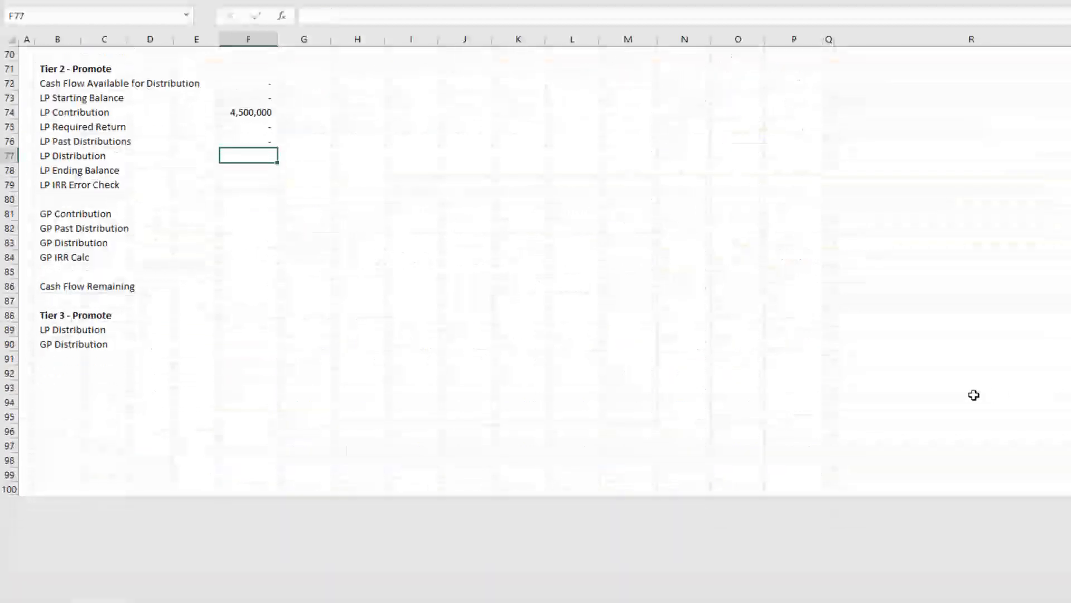
- In F77, calculate the Year 0 LP Distribution of Tier 2 with =MIN(F72*$I$15,F73+F74+F75-F76)
type("=min")
key("Tab")
key("Up")
key("Up")
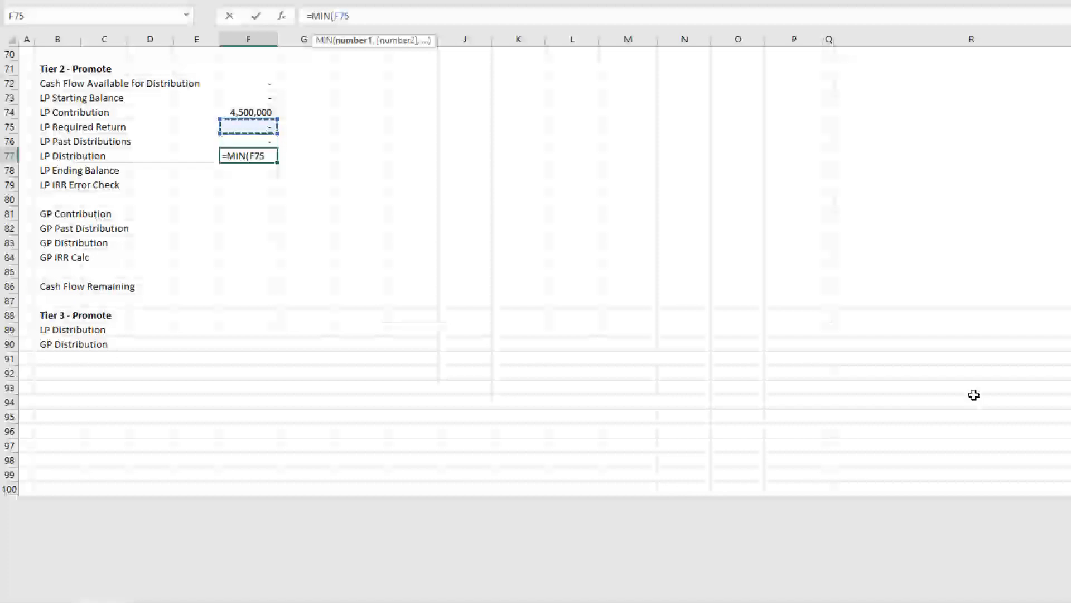
key("Up")
key("Up")
key("Up")
type("*")
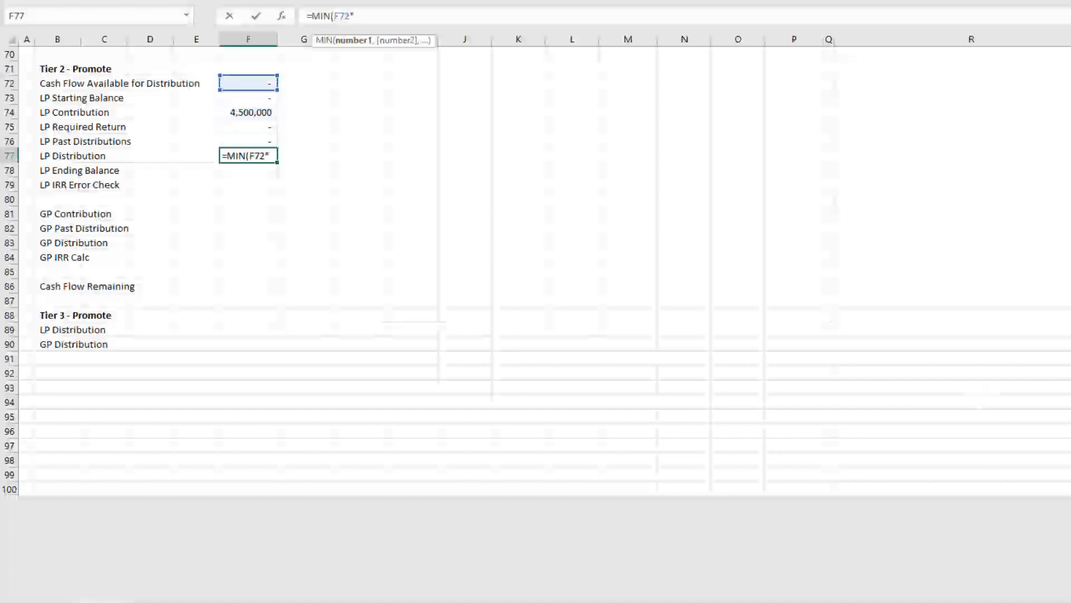
scroll(416, 251, "up", 20)
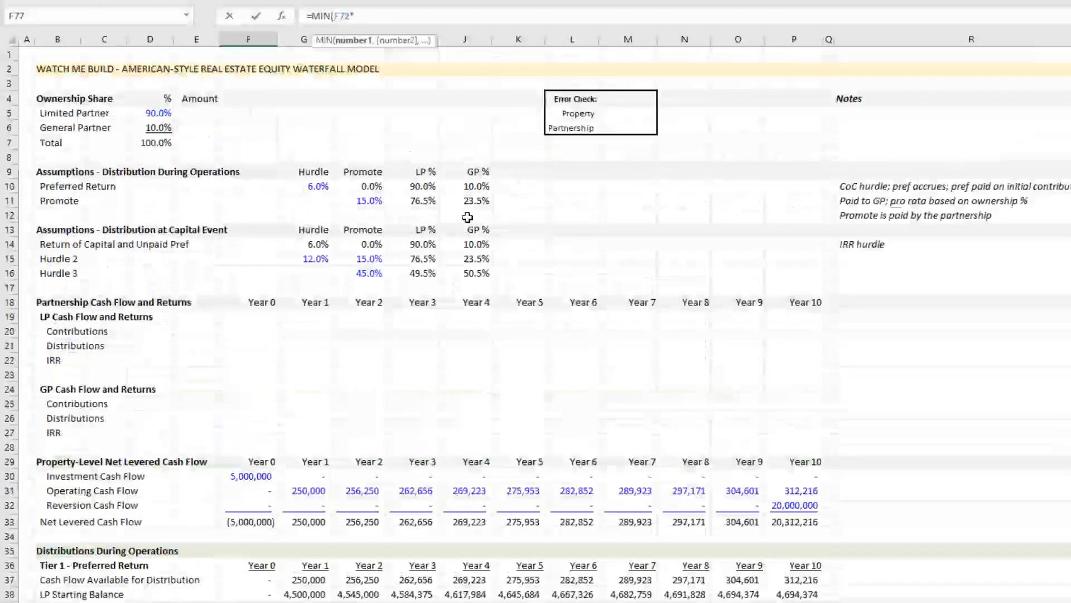
left_click(417, 259)
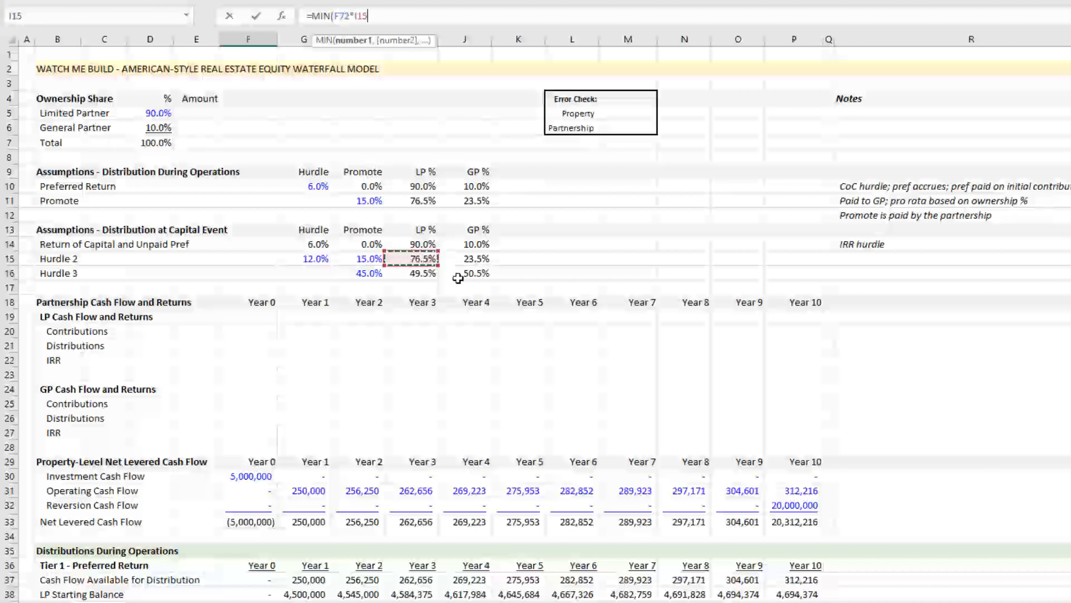
key("F4")
scroll(468, 278, "down", 19)
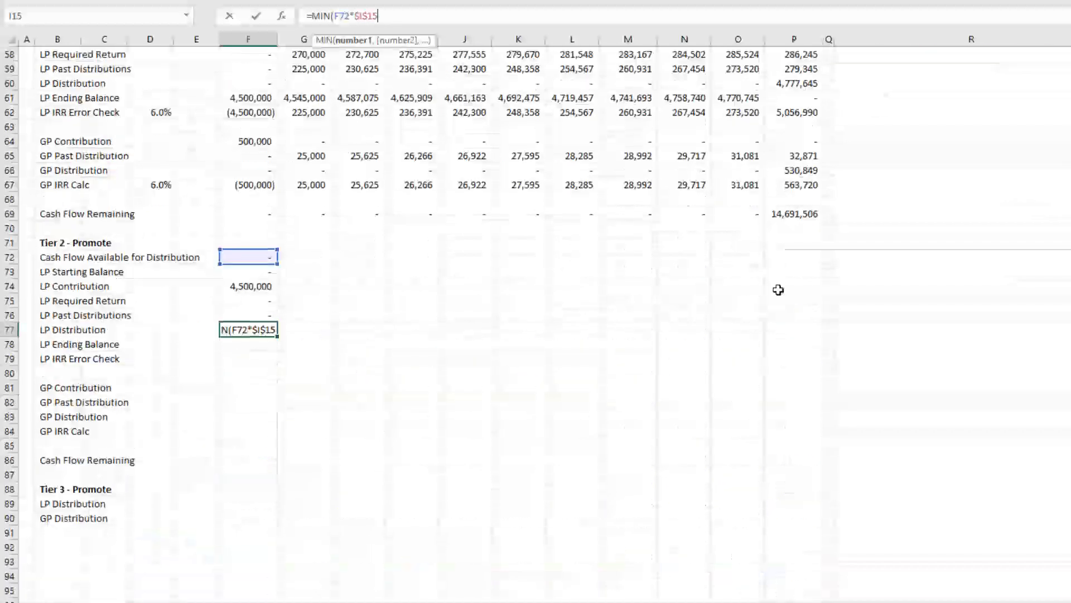
type(",")
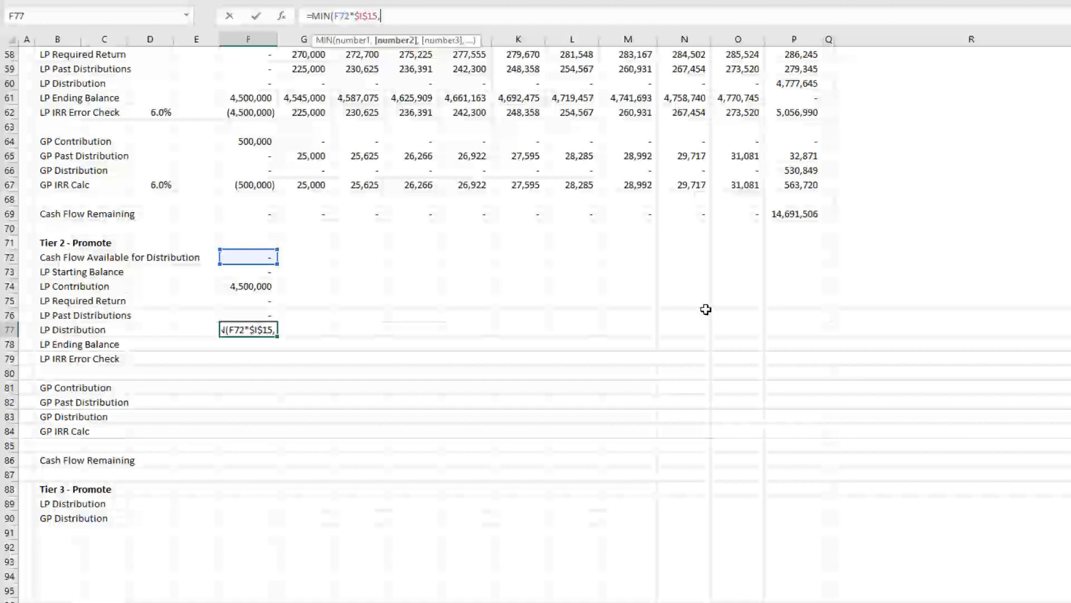
scroll(318, 173, "down", 2)
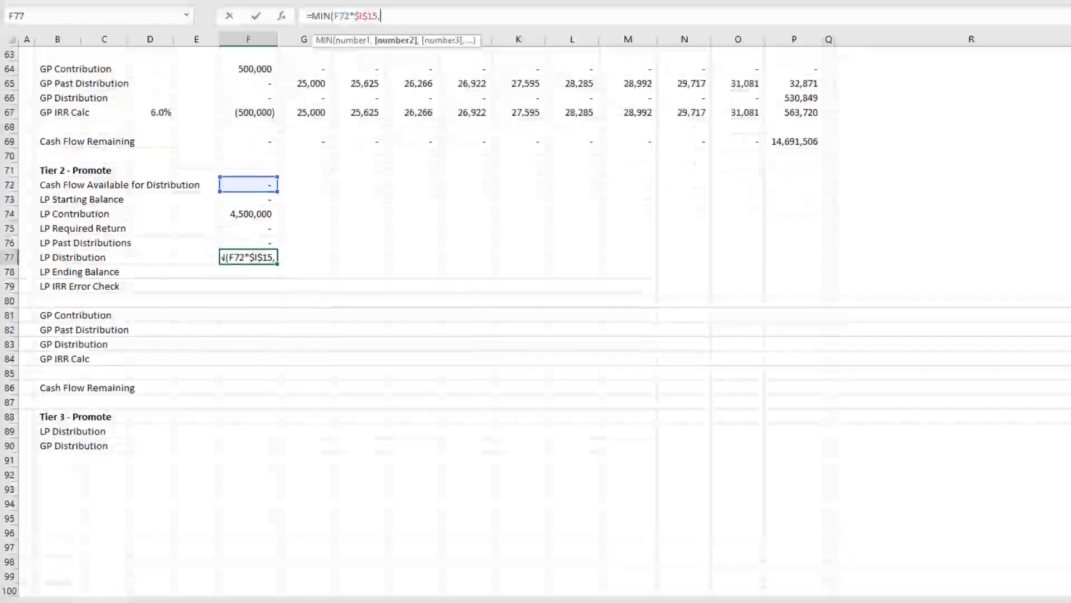
left_click(247, 200)
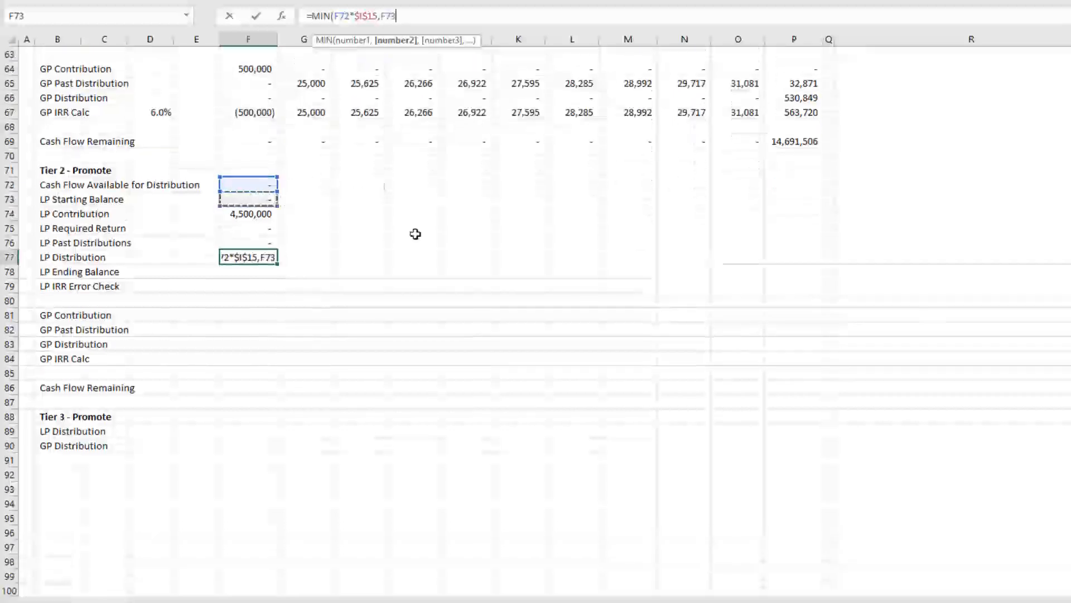
type("+")
key("Up")
key("Up")
key("Up")
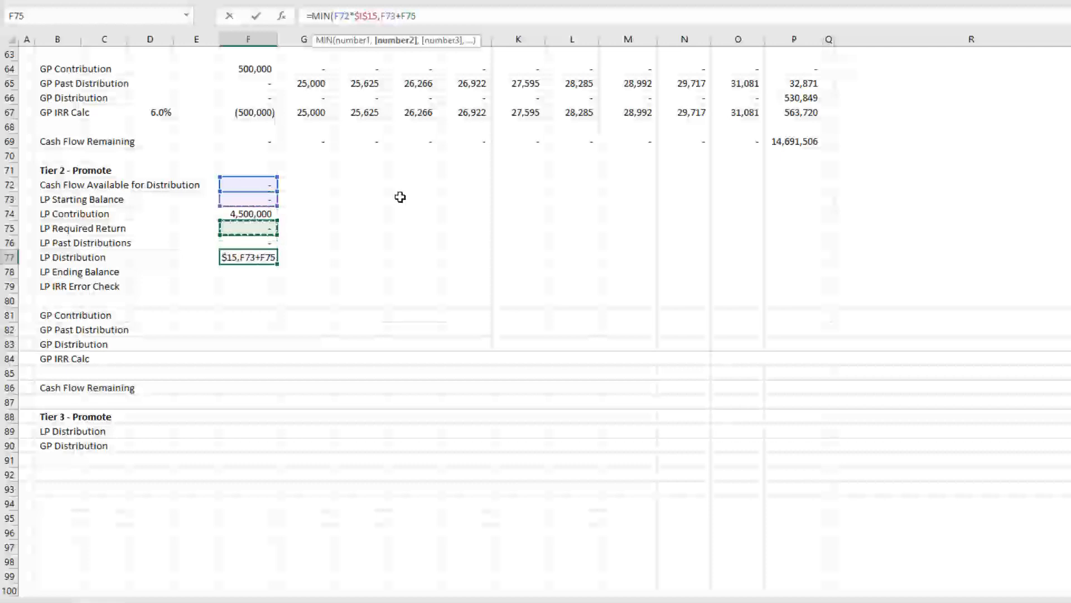
type("+")
key("Up")
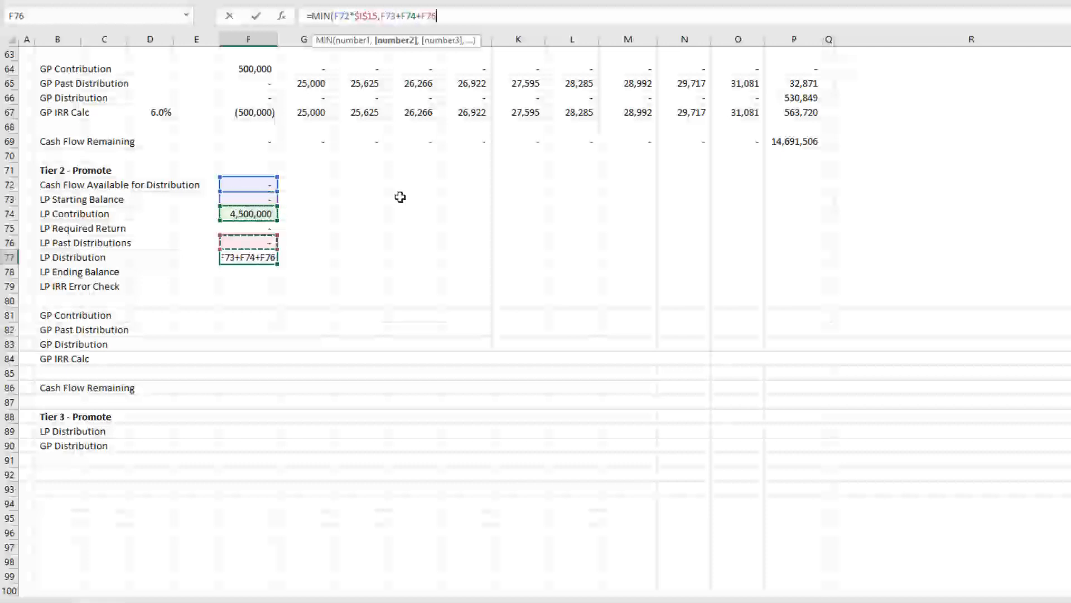
key("Up")
type("-")
key("Up")
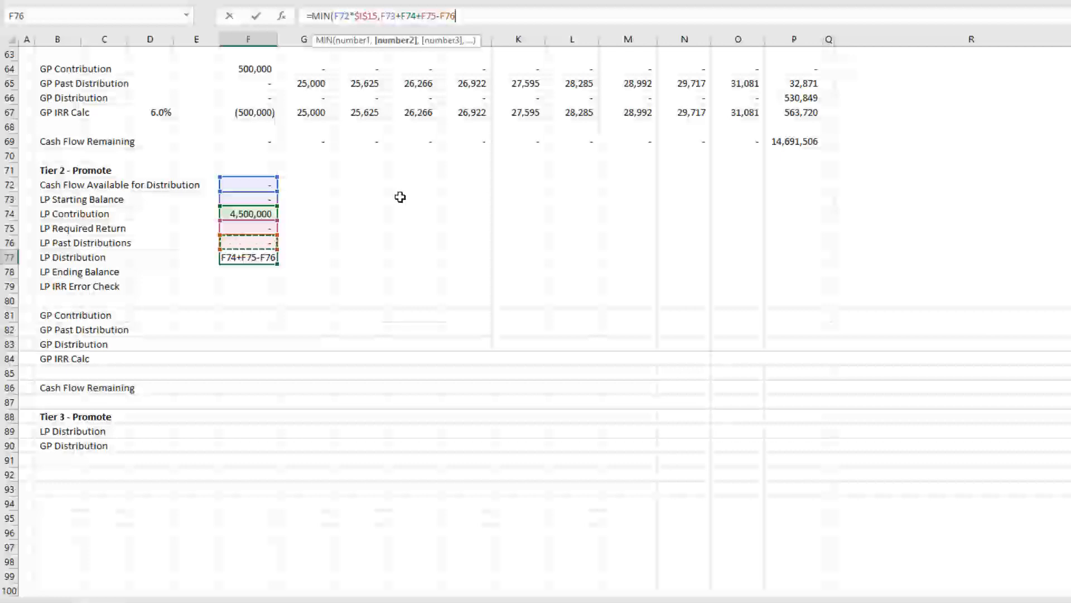
key("Return")
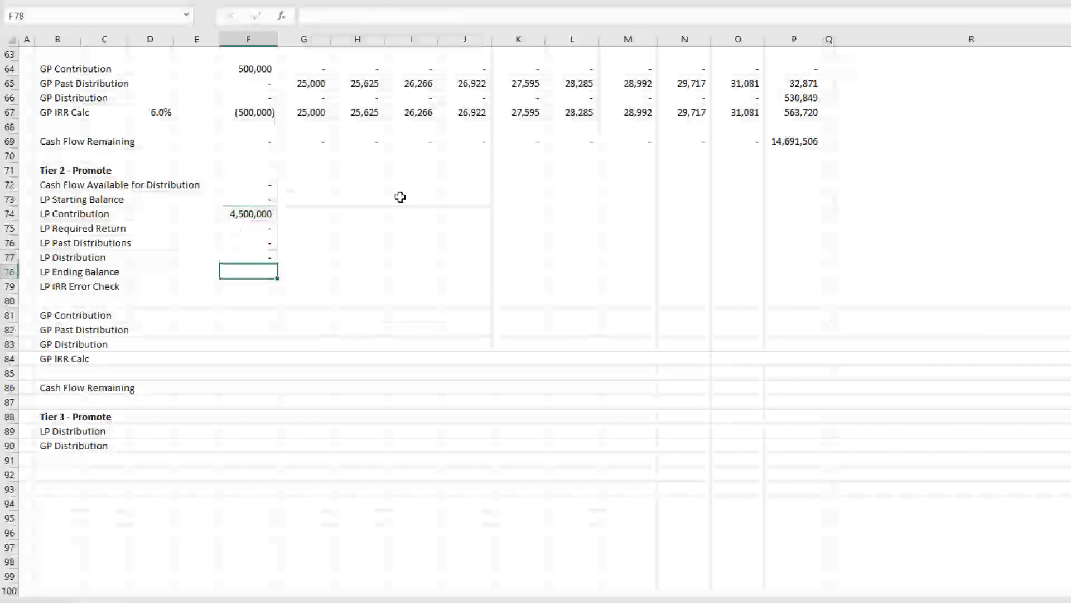
- In F78, calculate the Year 0 LP Ending Balance of Tier 2 with =F73+F74+F75-F76-F77
type("=")
key("Up")
key("Up")
key("Up")
key("Up")
key("Up")
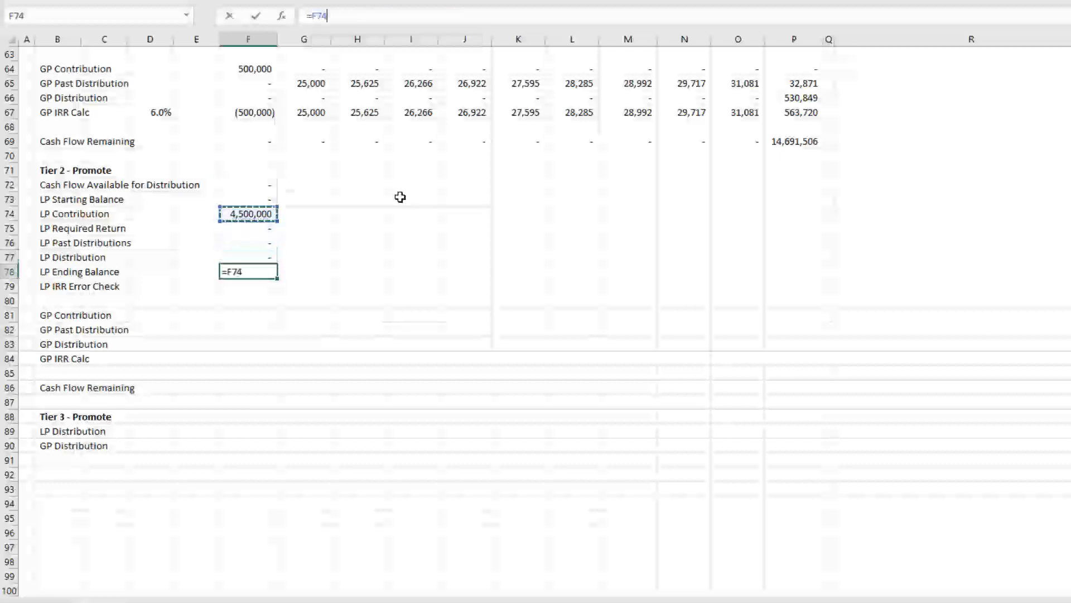
type("+")
key("Up")
key("Up")
key("Up")
key("Up")
type("+")
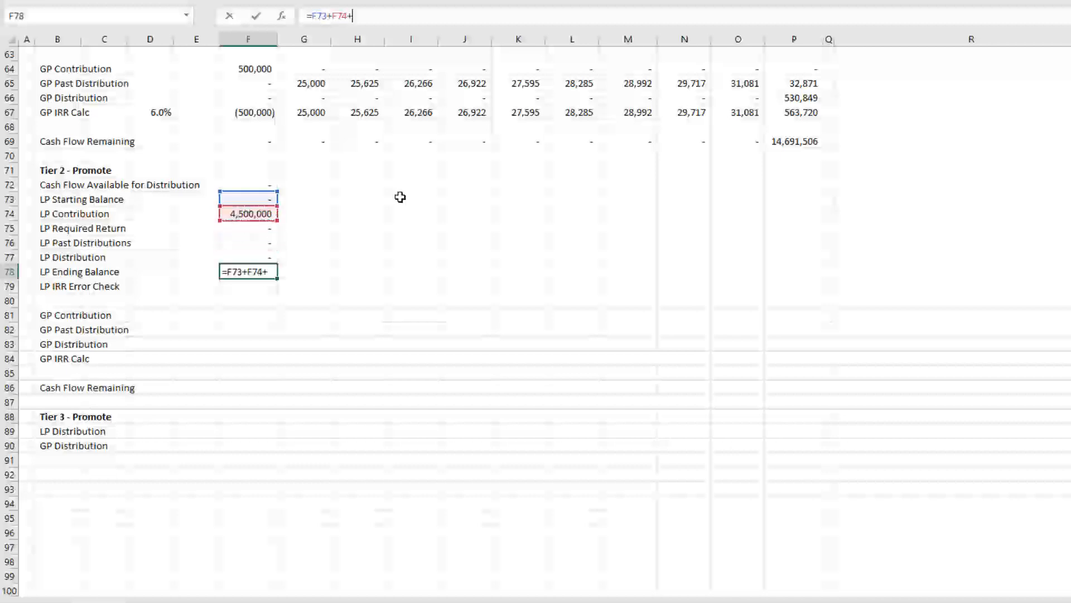
key("Up")
key("Up")
key("Up")
type("-")
key("Up")
key("Up")
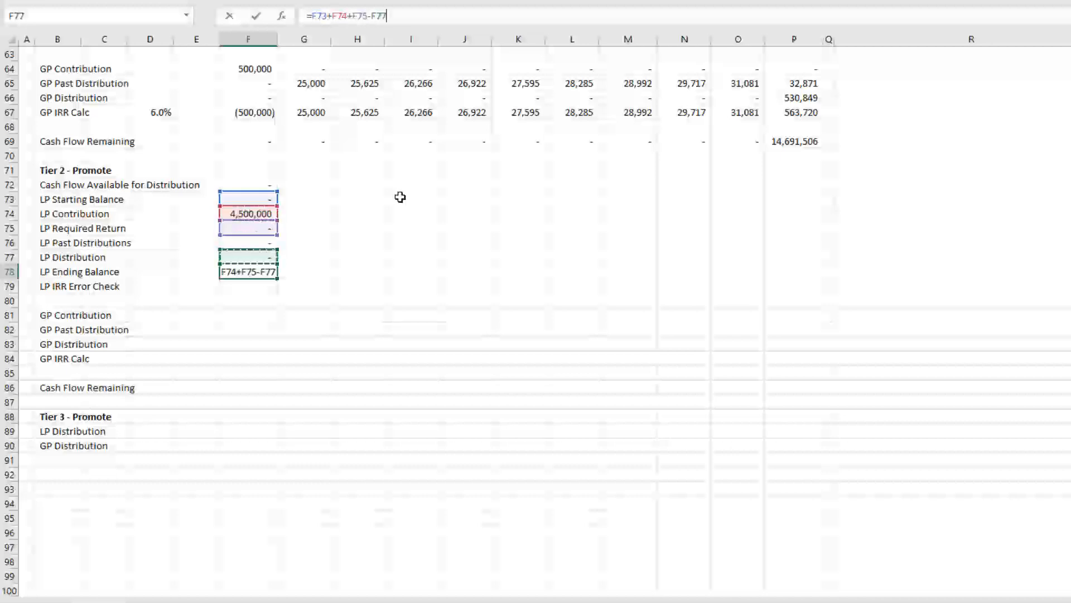
type("-")
key("Up")
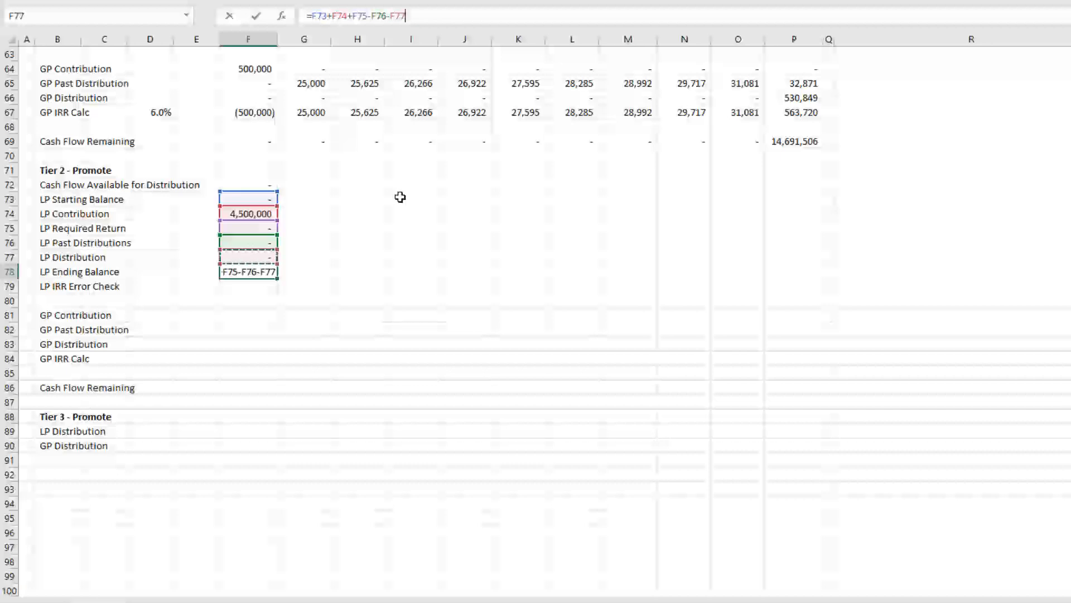
key("Return")
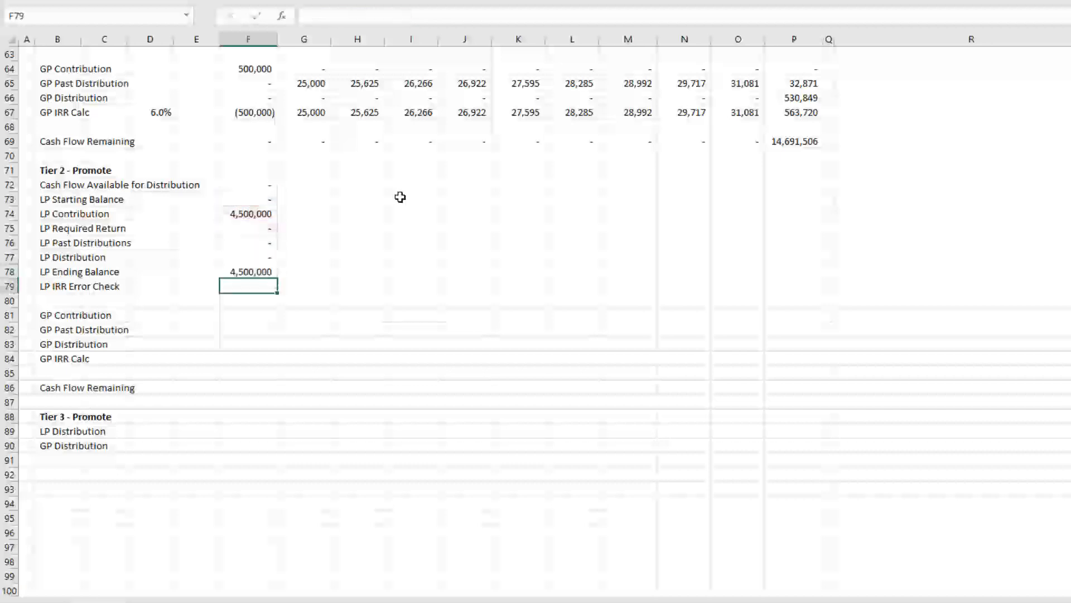
- In F79, enter the Year 0 LP IRR Error Check cash flow of Tier 2 as =-F74+F76+F77
type("=")
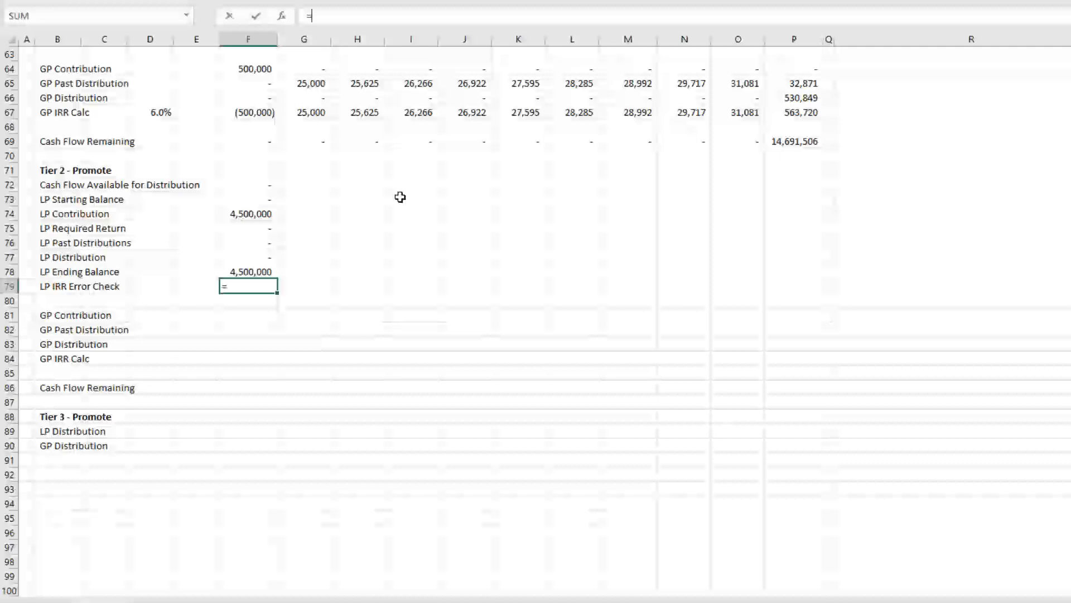
type("-")
key("Up")
key("Up")
key("Up")
key("Up")
key("Up")
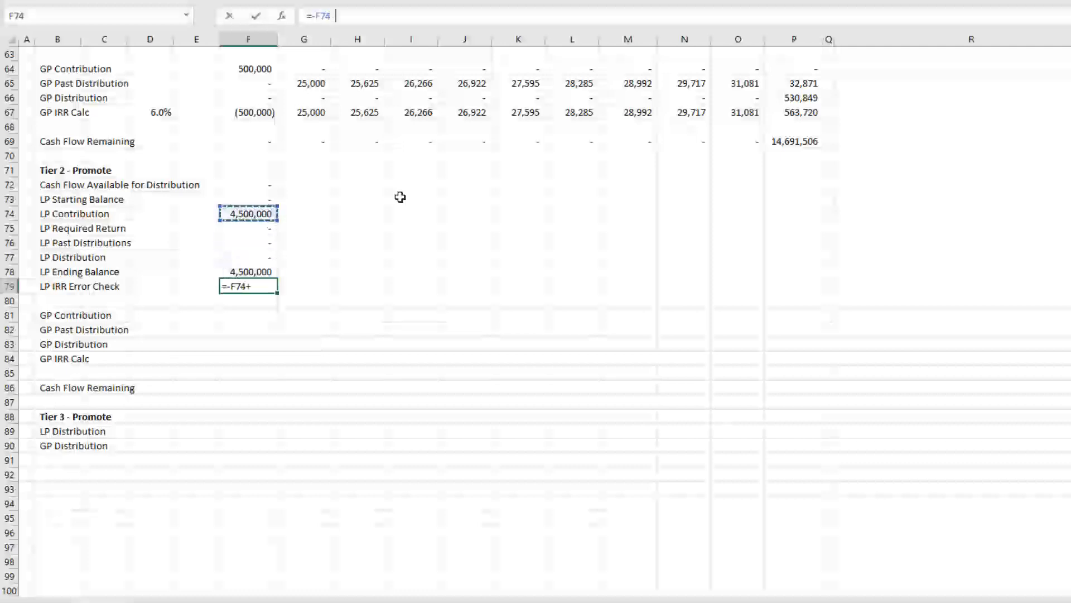
type("+")
key("Up")
key("Up")
key("Up")
type("+")
key("Up")
key("Up")
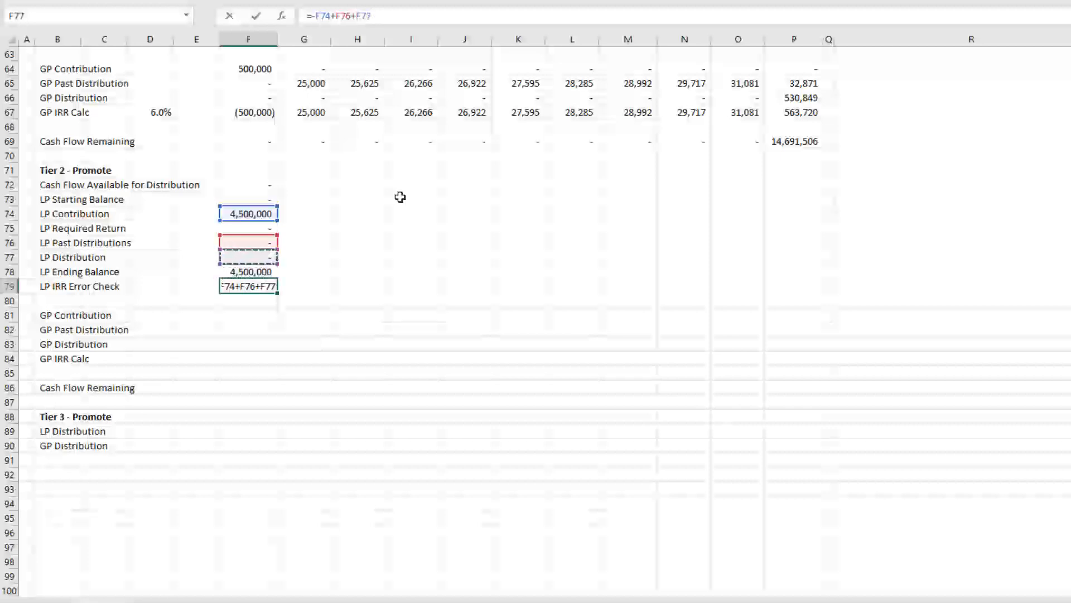
key("Return")
- Fill the Year 0 Tier 2 LP formulas in F72:F79 across to Year 10 in column P
key("Up")
key("Up")
key("Up")
key("Up")
key("Up")
key("Up")
key("Up")
key("Up")
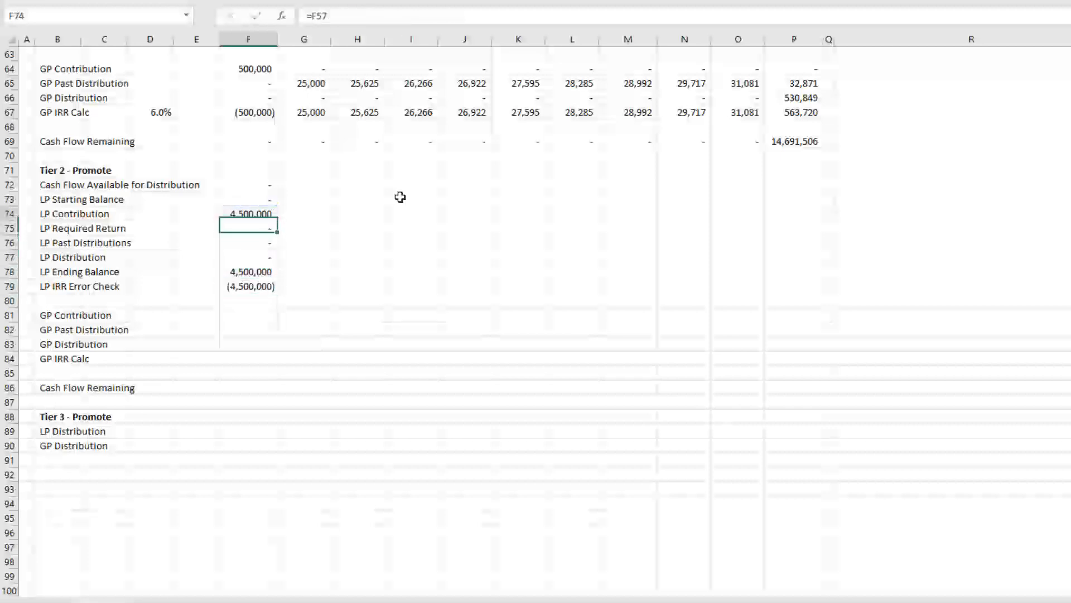
key("shift+Down")
key("shift+Down")
key("shift+Down")
key("shift+Down")
key("shift+Down")
key("shift+Down")
key("shift+Down")
key("shift+Right")
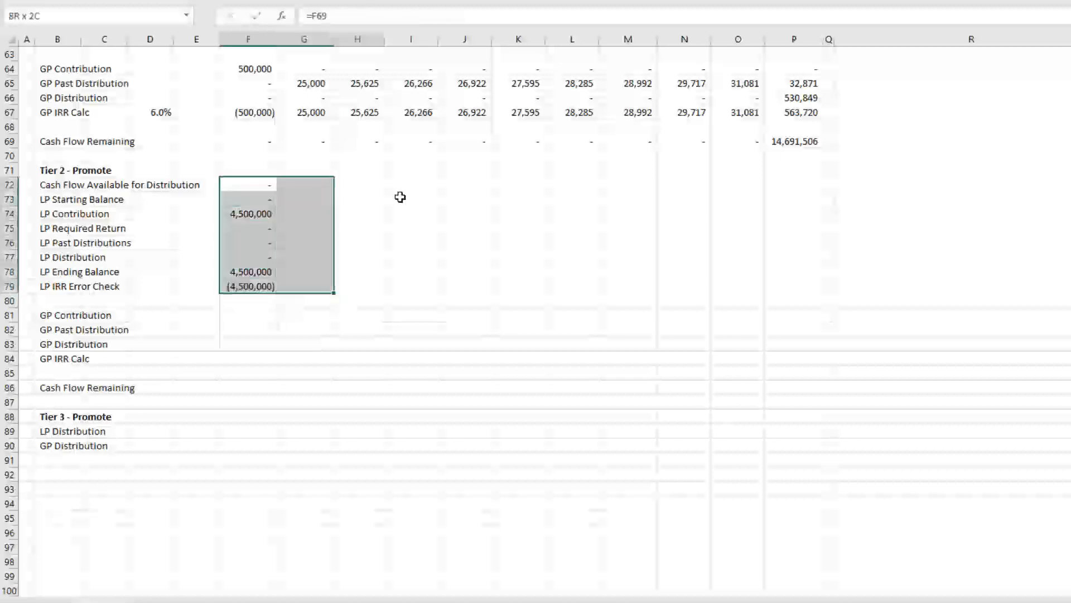
key("shift+Right")
key("shift+Right")
key("shift+Right")
key("shift+Right")
key("shift+Right")
key("shift+Right")
key("shift+Right")
key("shift+Right")
key("shift+Right")
key("ctrl+r")
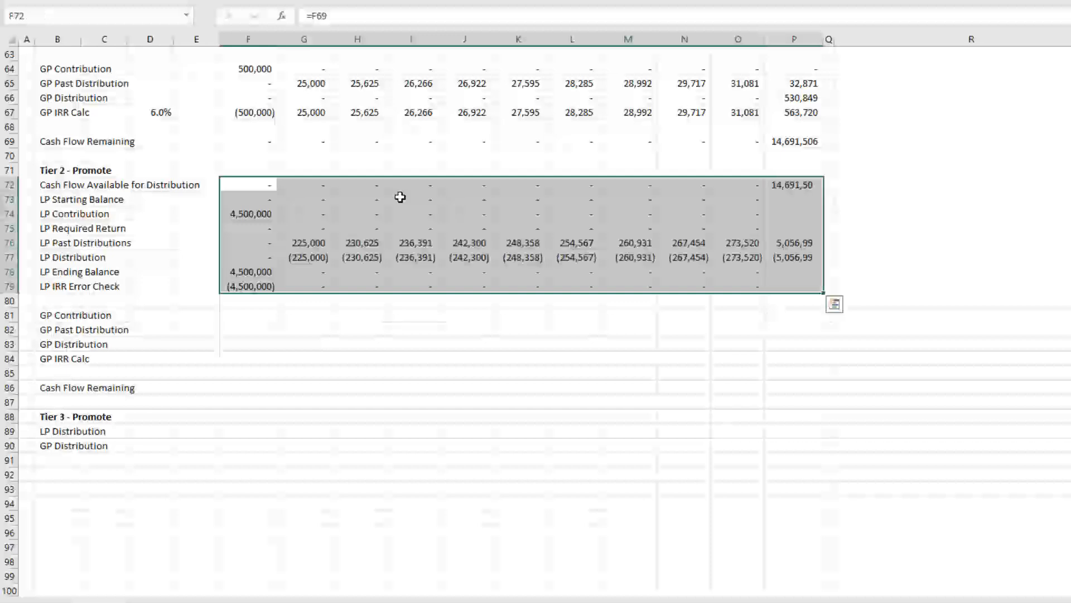
- In G73, link the Year 1 LP Starting Balance of Tier 2 to the prior year's ending balance with =F78
key("Down")
key("Right")
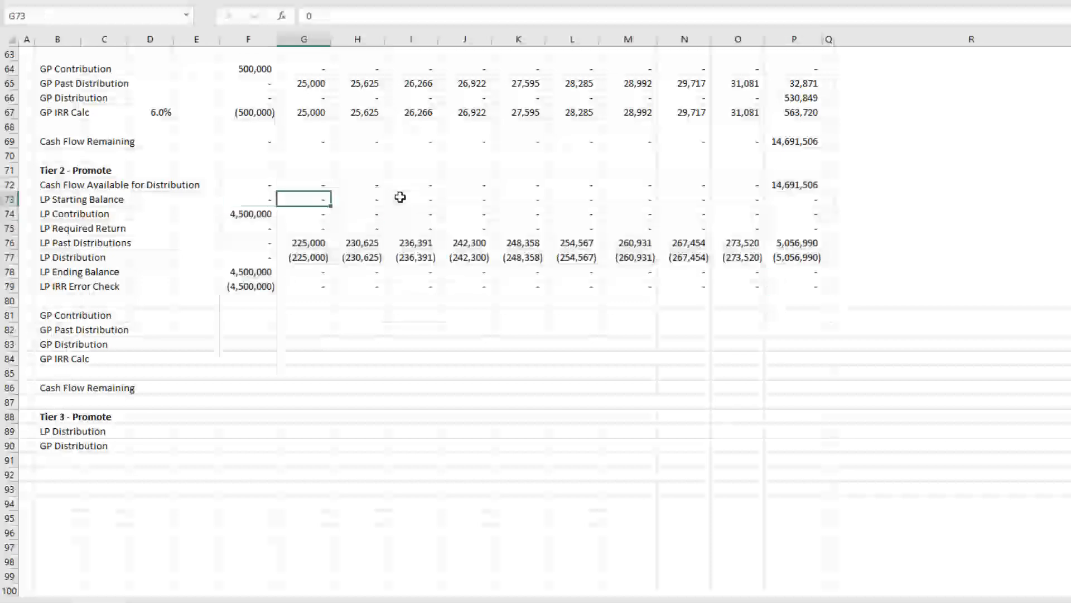
type("=")
key("Left")
key("Down")
key("Down")
key("Down")
key("Down")
key("Down")
key("ctrl+Return")
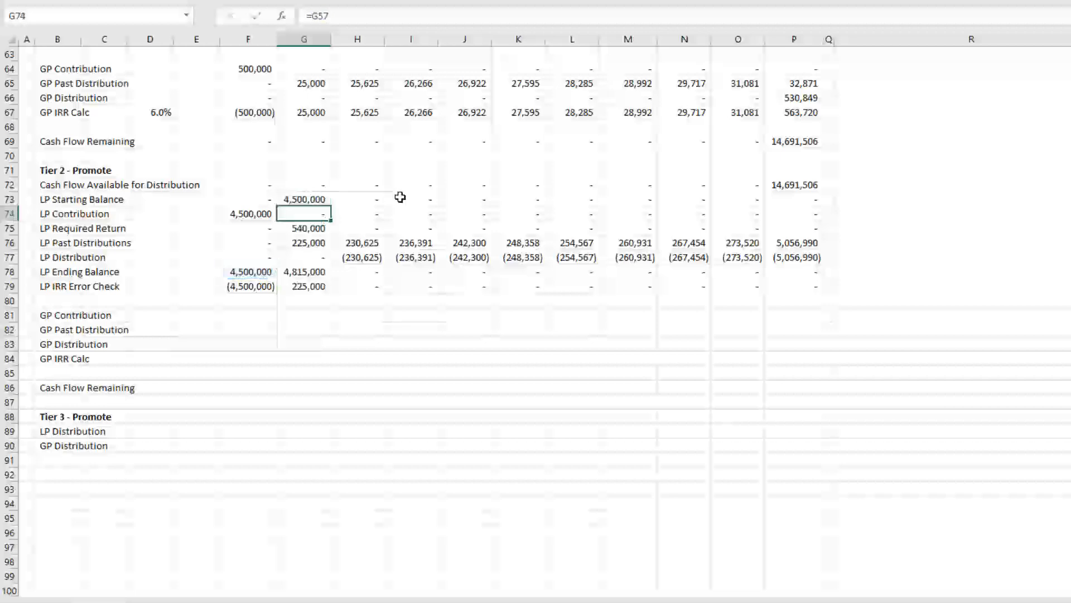
- Fill the Tier 2 LP Starting Balance formula in G73 across to Year 10 in column P
key("shift+Right")
key("shift+Right")
key("shift+Right")
key("shift+Right")
key("shift+Right")
key("shift+Right")
key("shift+Right")
key("shift+Right")
key("shift+Right")
key("shift+Right")
key("ctrl+r")
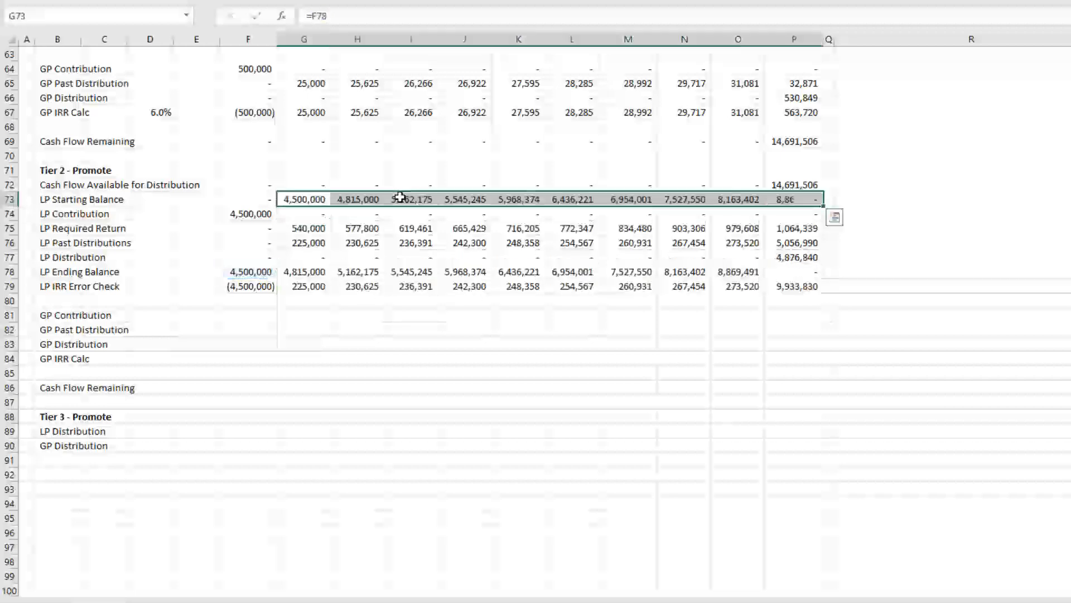
- In D79, calculate the Tier 2 LP IRR with =IRR(F79:P79) and check it against the Year 10 LP Distribution in P77
key("Left")
key("Down")
key("Down")
key("Down")
key("Left")
key("Down")
key("Down")
key("Down")
key("Left")
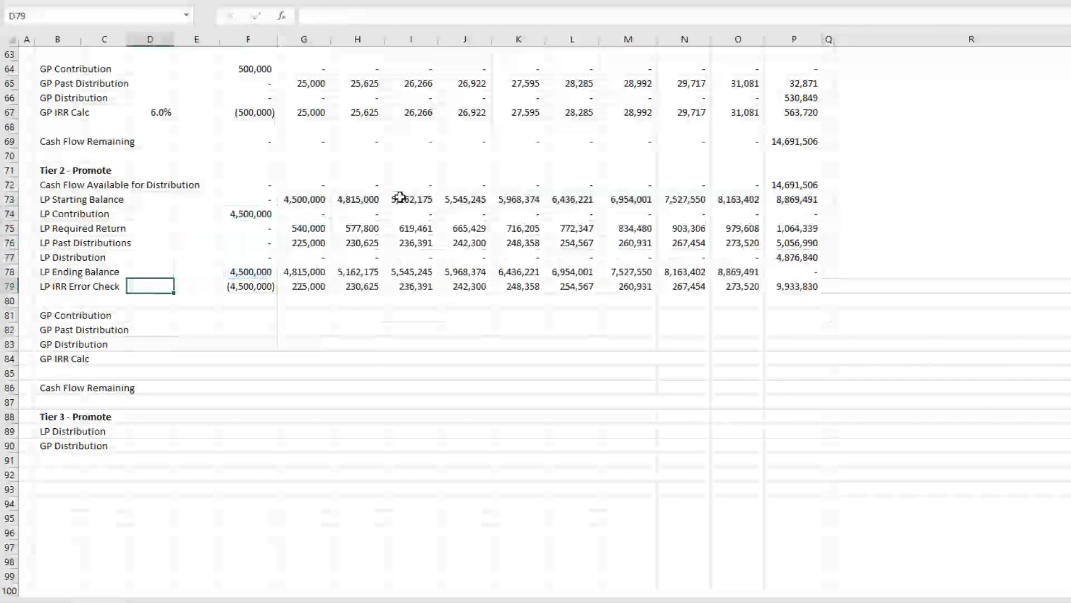
type("=IRR(")
key("Right")
key("Right")
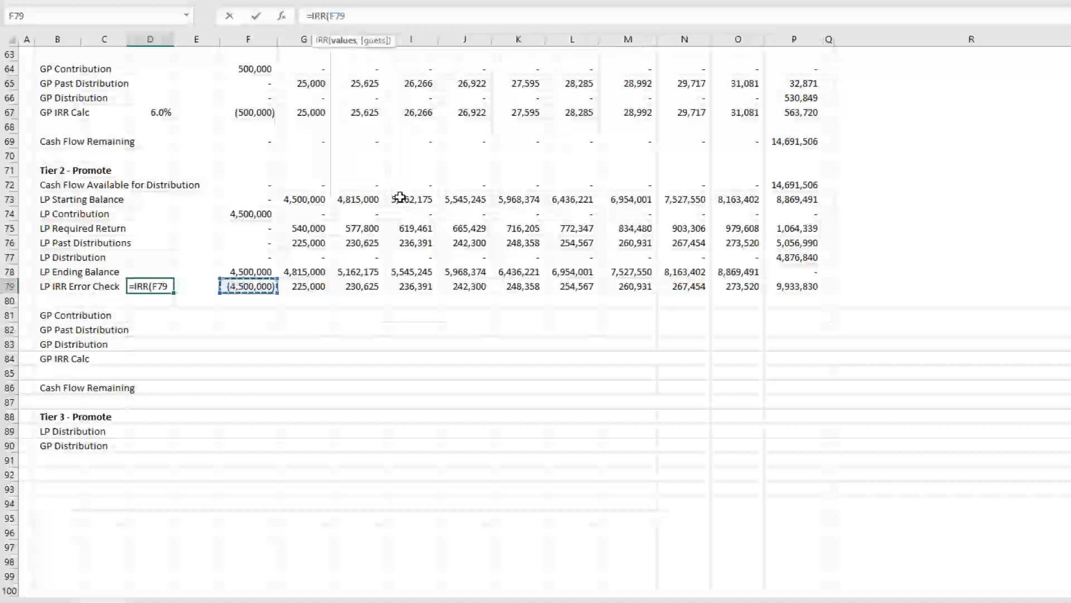
key("ctrl+shift+Right")
key("Return")
key("Up")
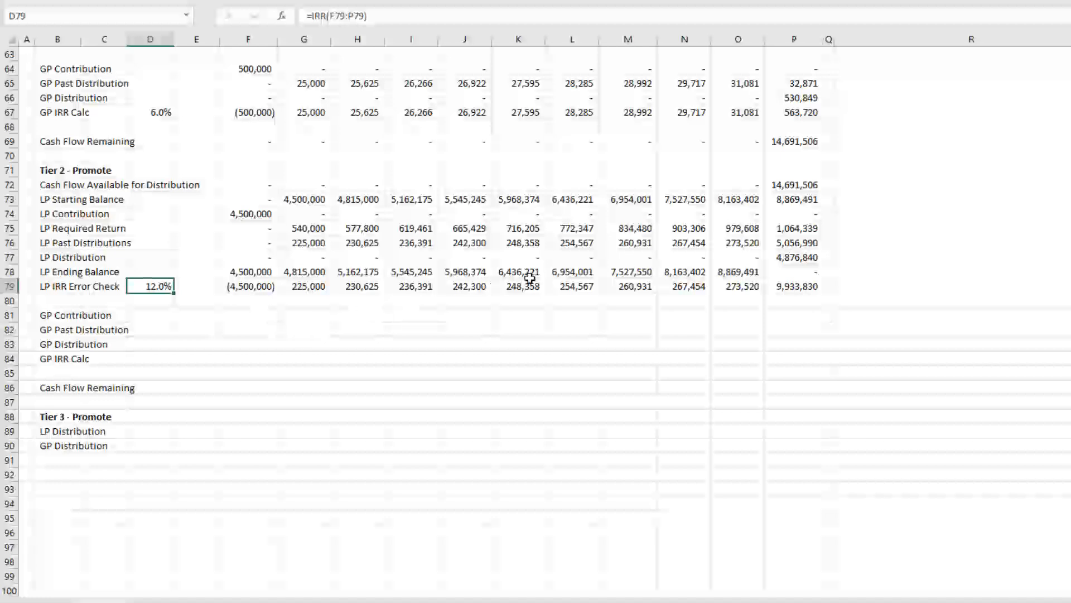
left_click(790, 249)
left_click(796, 261)
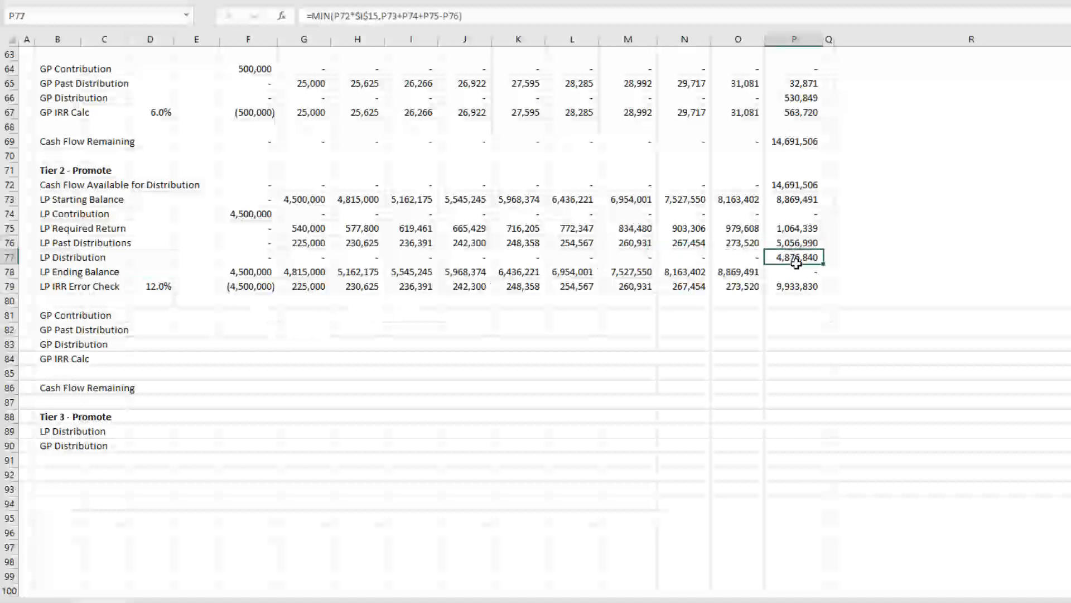
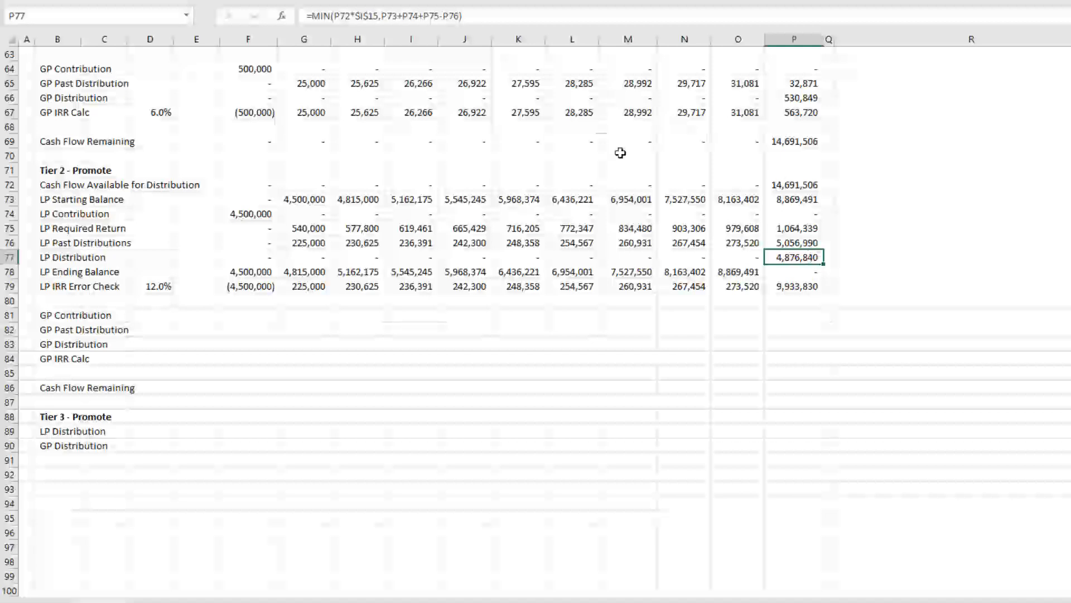
left_click(159, 286)
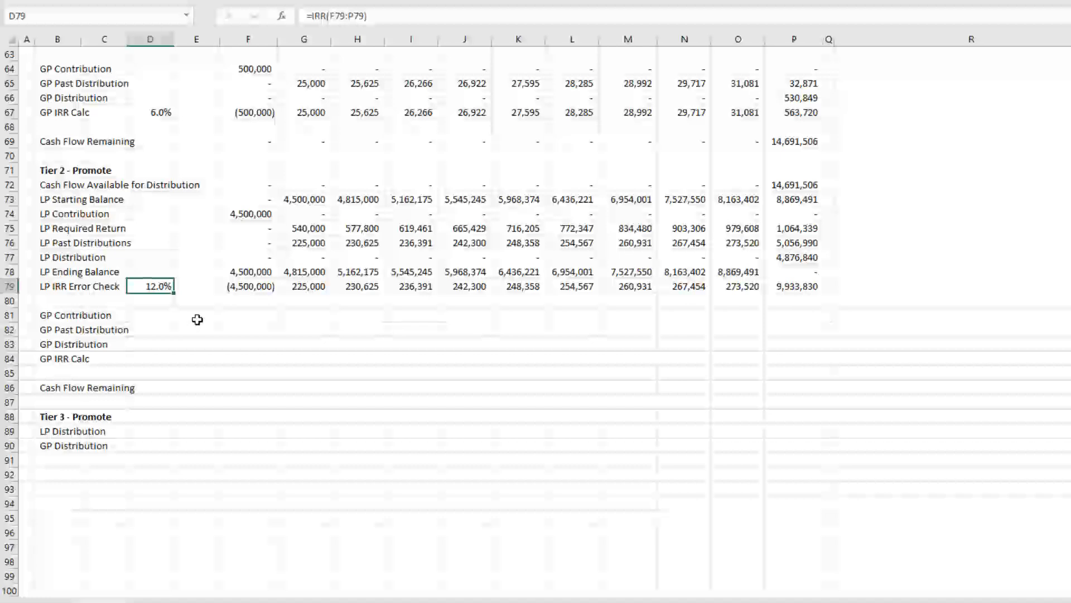
- Copy the Tier 1 GP block in rows 64:67 onto the Tier 2 GP block in rows 81:84
key("Down")
key("Down")
key("Right")
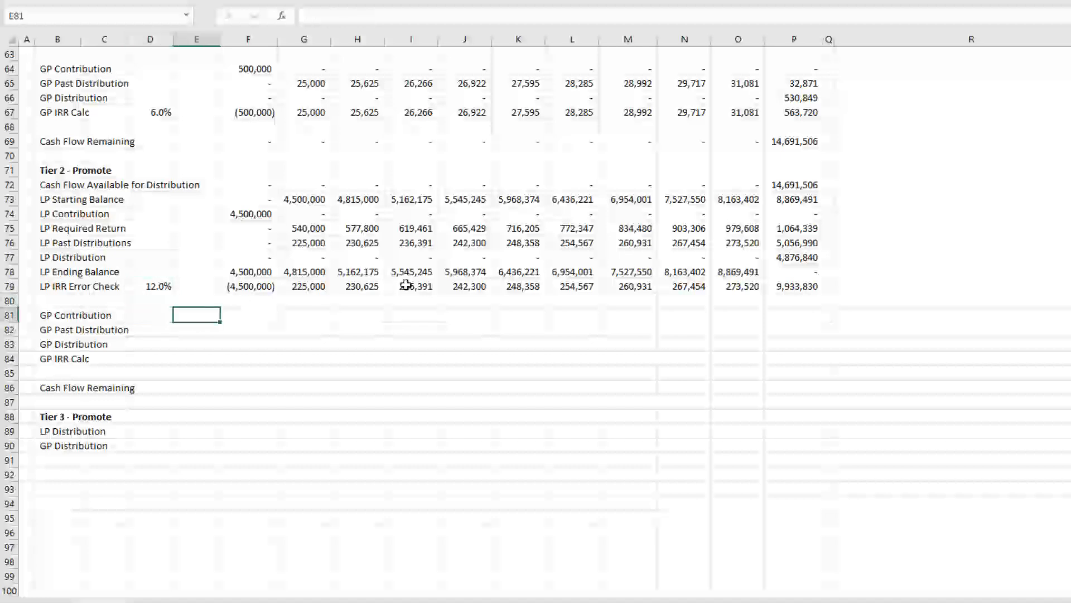
key("Right")
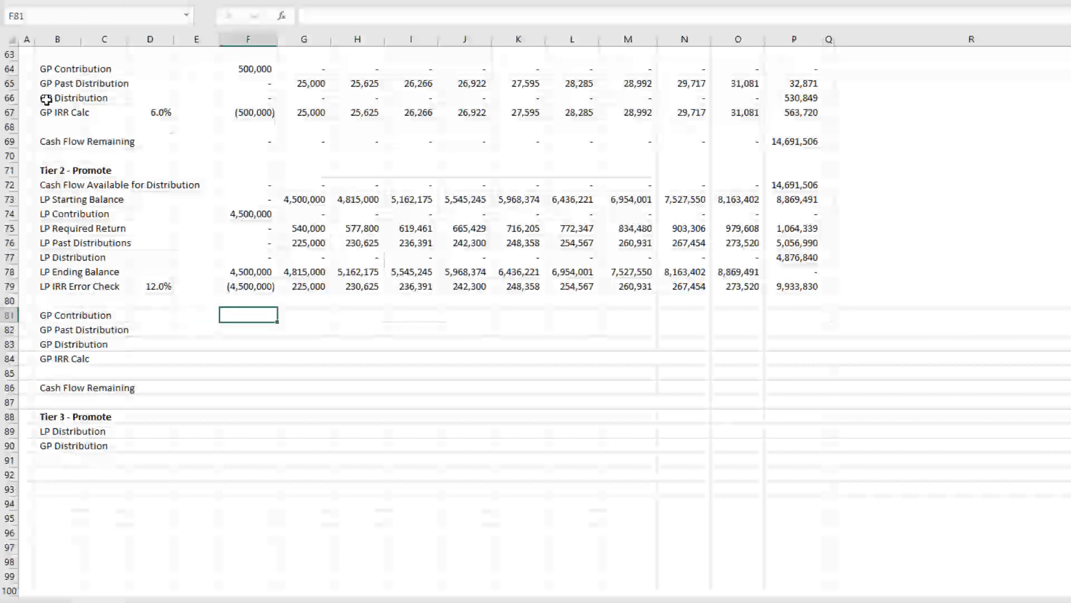
left_click_drag(10, 69, 9, 113)
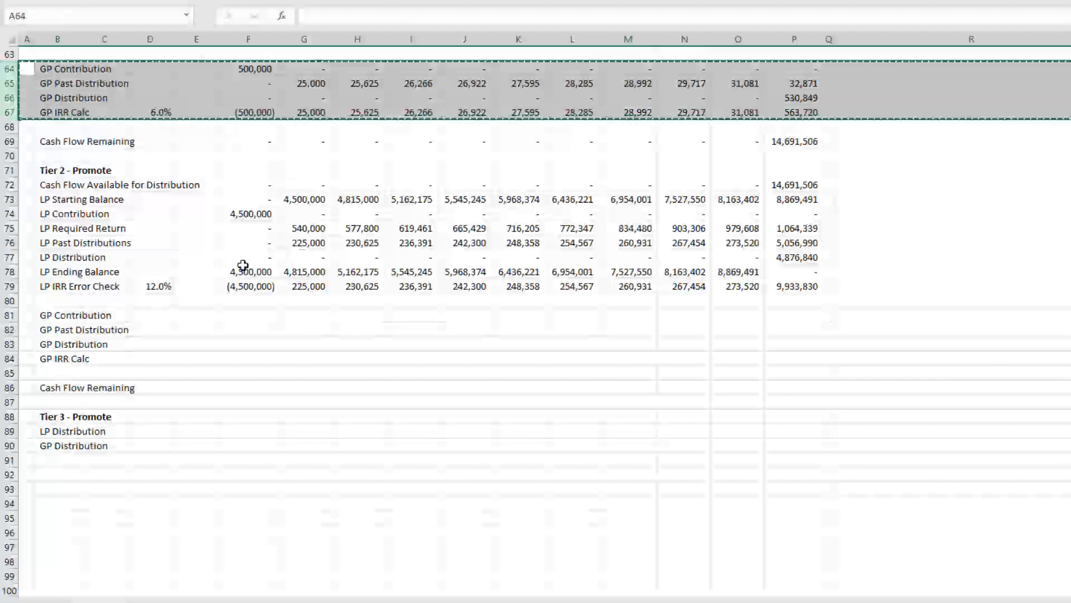
scroll(66, 261, "down", 3)
left_click_drag(21, 169, 21, 212)
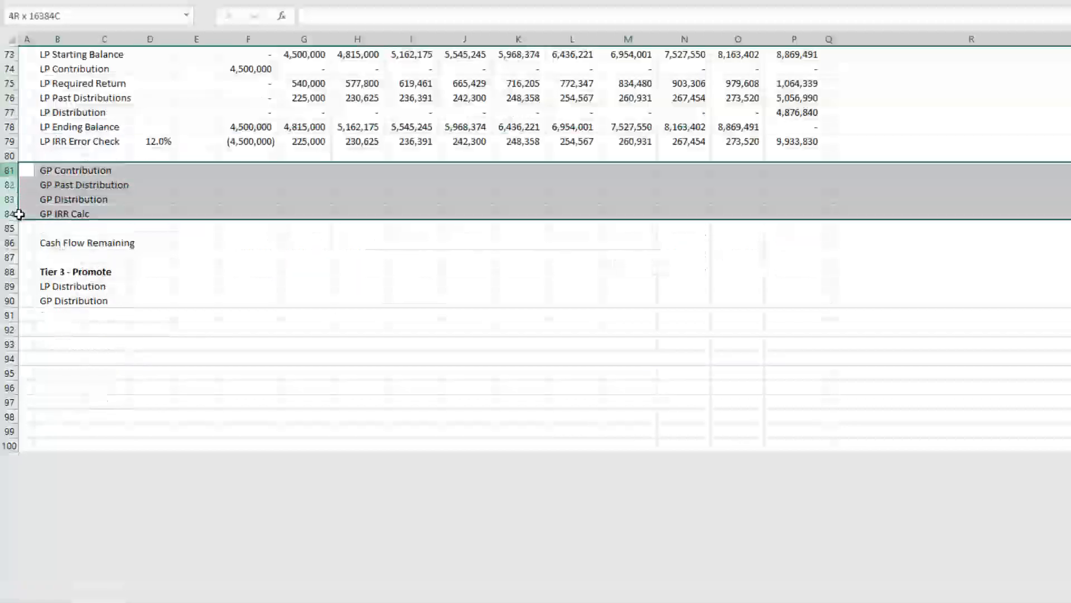
key("ctrl+v")
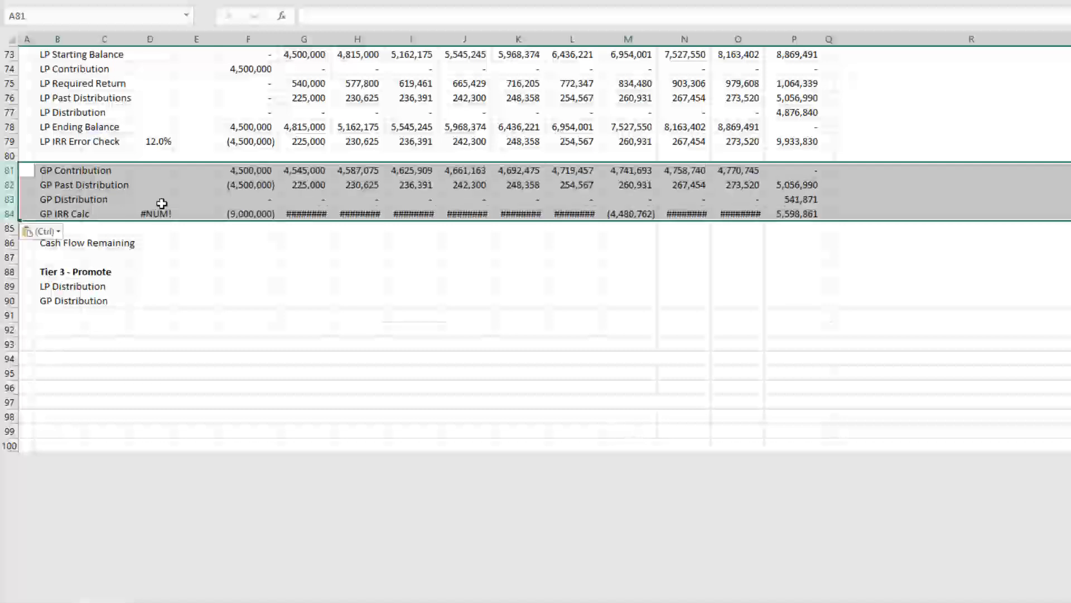
- In F81, link the Year 0 GP Contribution of Tier 2 to the Tier 1 GP contribution with =F64
left_click(233, 201)
scroll(347, 256, "up", 3)
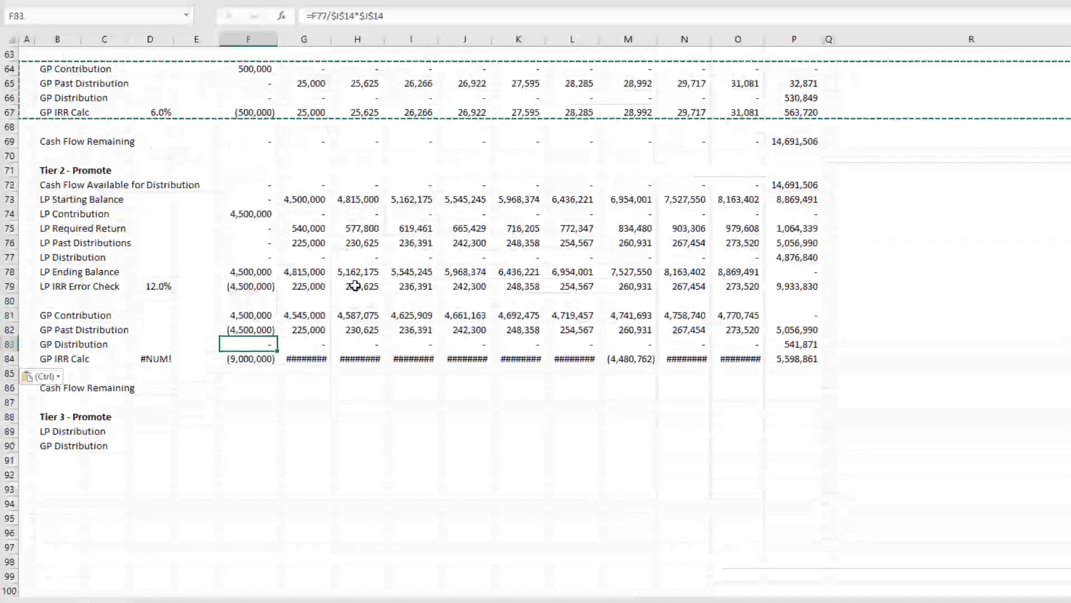
key("Up")
key("Up")
type("=F61")
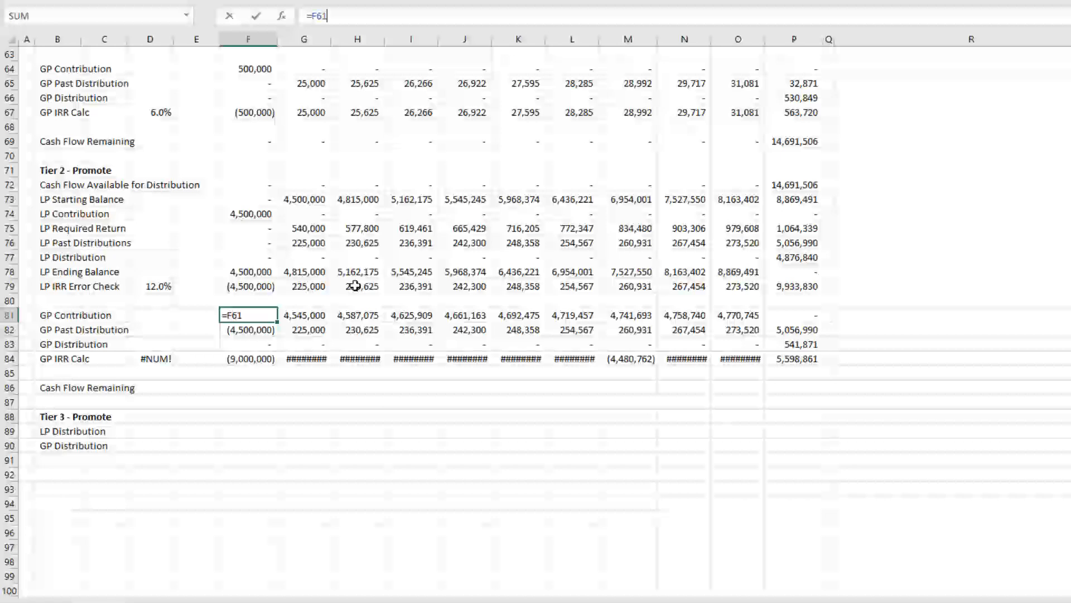
key("ctrl+Return")
type("=")
key("Up")
key("Up")
key("Up")
key("Up")
key("Up")
key("Up")
key("Up")
key("Up")
key("Up")
key("Up")
key("Up")
key("Up")
key("Up")
key("Up")
key("Up")
key("Up")
key("Up")
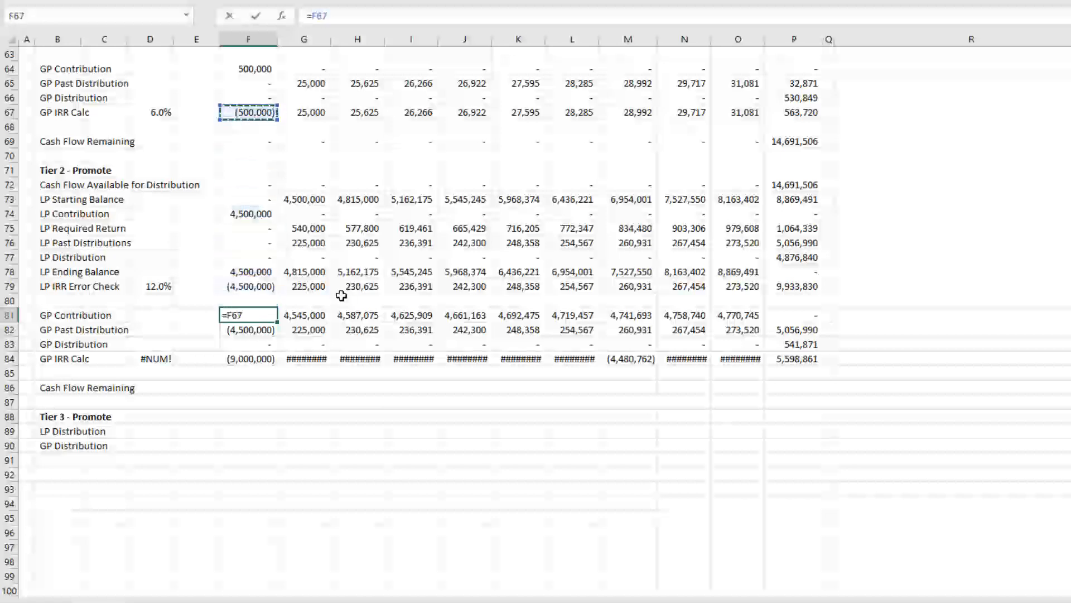
key("ctrl+Return")
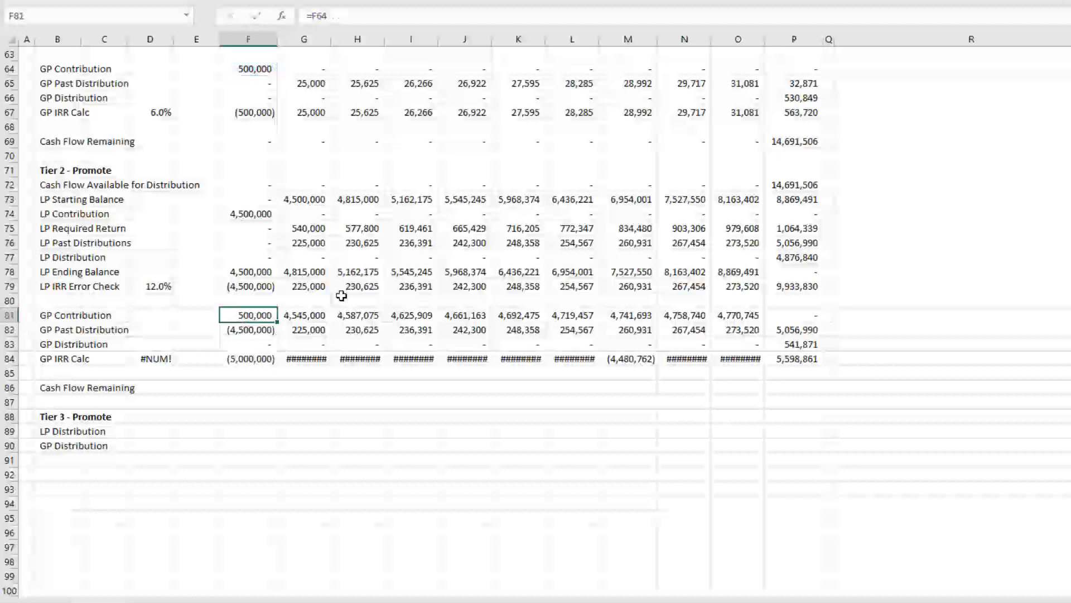
- Fill the Tier 2 GP Contribution formula in F81 across to Year 10 in column P
key("ctrl+shift+Right")
key("ctrl+r")
key("Down")
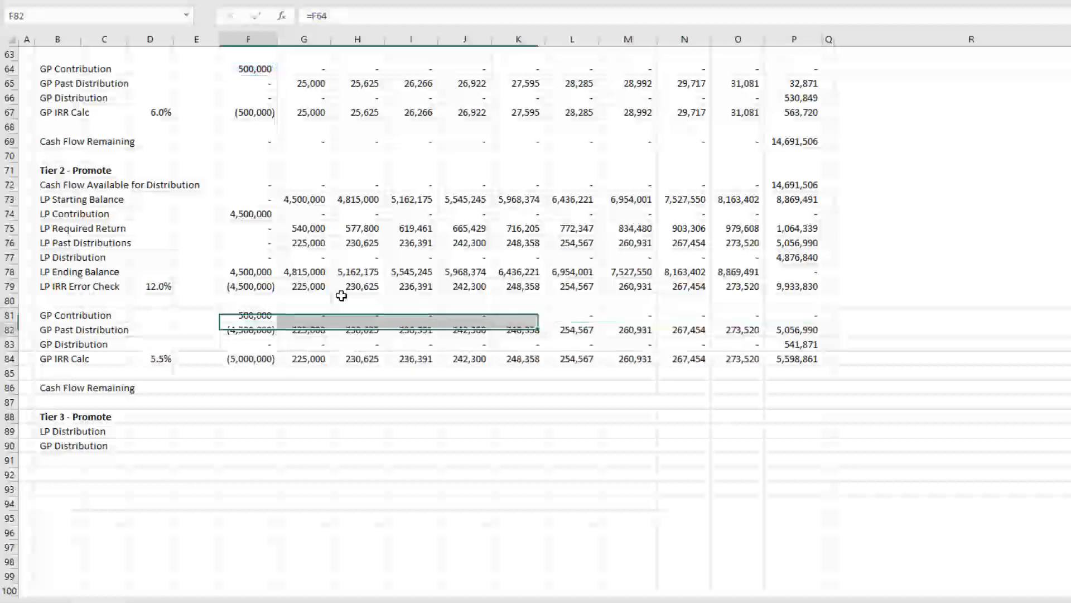
- In F82, calculate the Year 0 GP Past Distribution of Tier 2 with =F65+F66
key("Down")
key("Up")
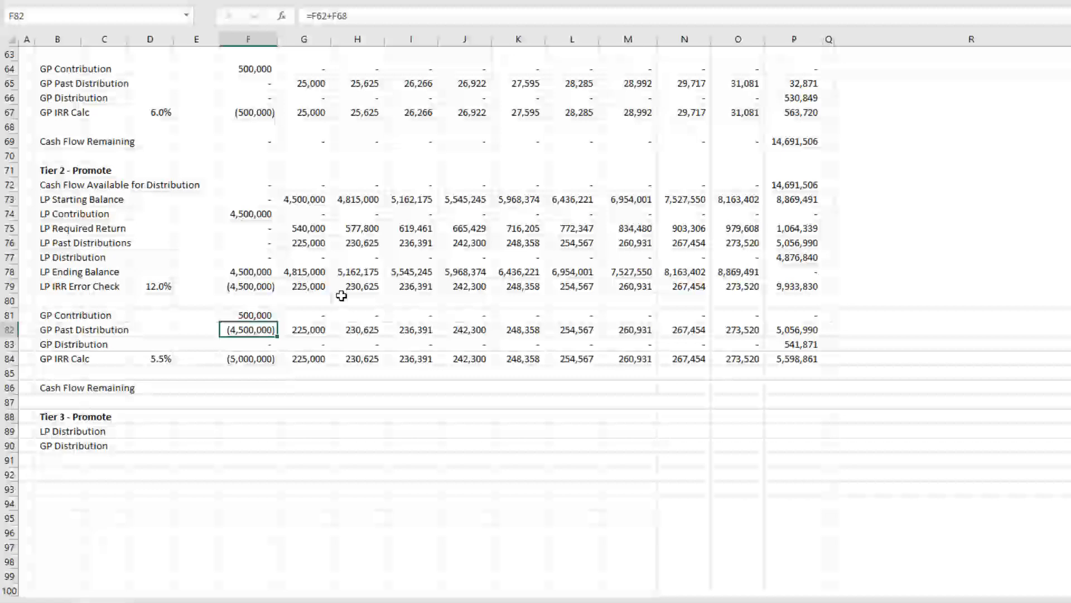
type("=")
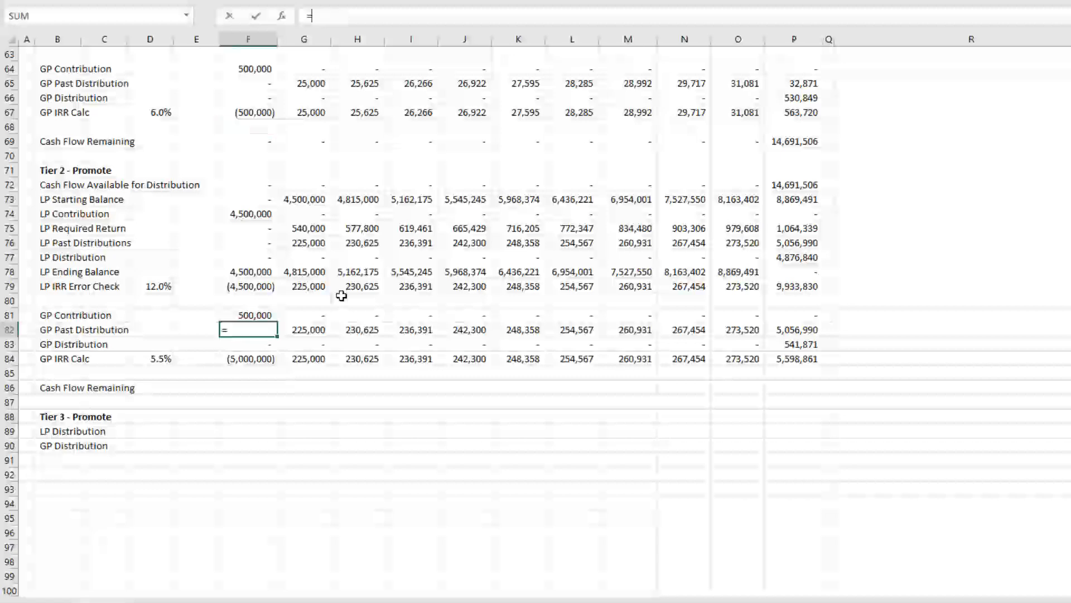
key("Up")
key("Up")
key("Up")
key("Up")
key("Up")
key("Up")
key("Up")
key("Up")
key("Up")
key("Up")
key("Up")
key("Up")
key("Up")
key("Up")
key("Up")
key("Up")
key("Up")
key("Up")
key("Up")
key("Up")
key("Up")
key("Up")
key("Up")
key("Up")
key("Down")
key("Down")
key("Down")
key("Down")
key("Down")
key("Down")
key("Down")
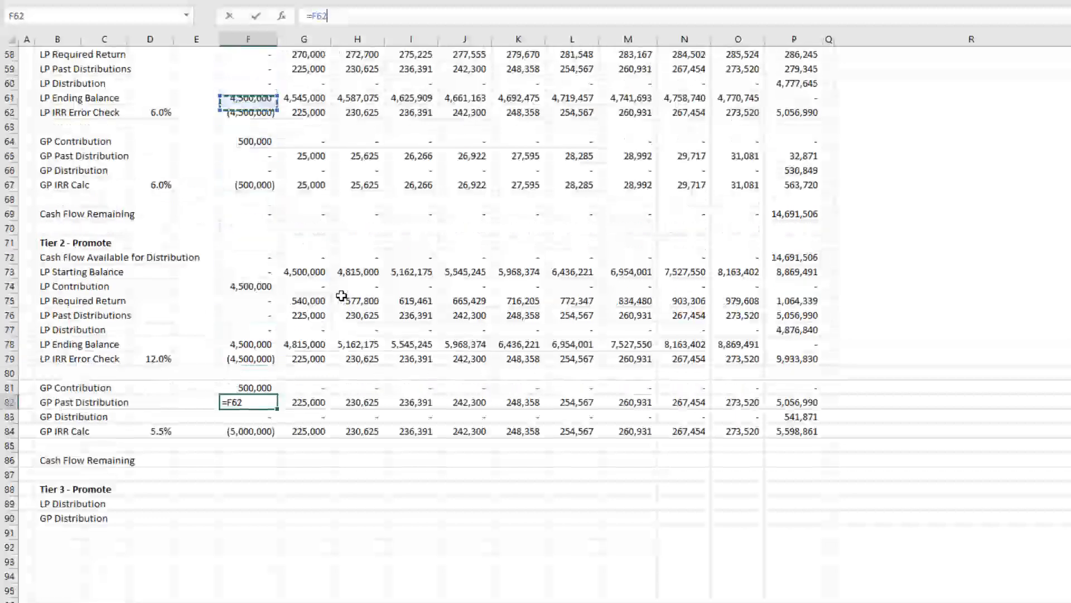
type("+")
key("Up")
key("Up")
key("Up")
key("Up")
key("Up")
key("Up")
key("Up")
key("Up")
key("Up")
key("Up")
key("Up")
key("Up")
key("Up")
key("Up")
key("Up")
key("Up")
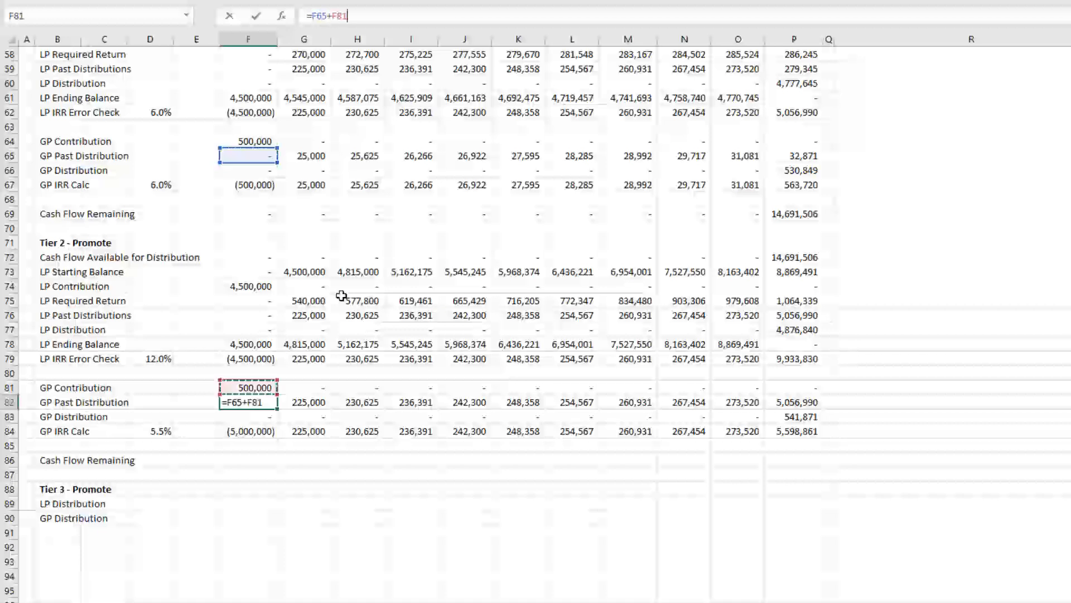
key("ctrl+Return")
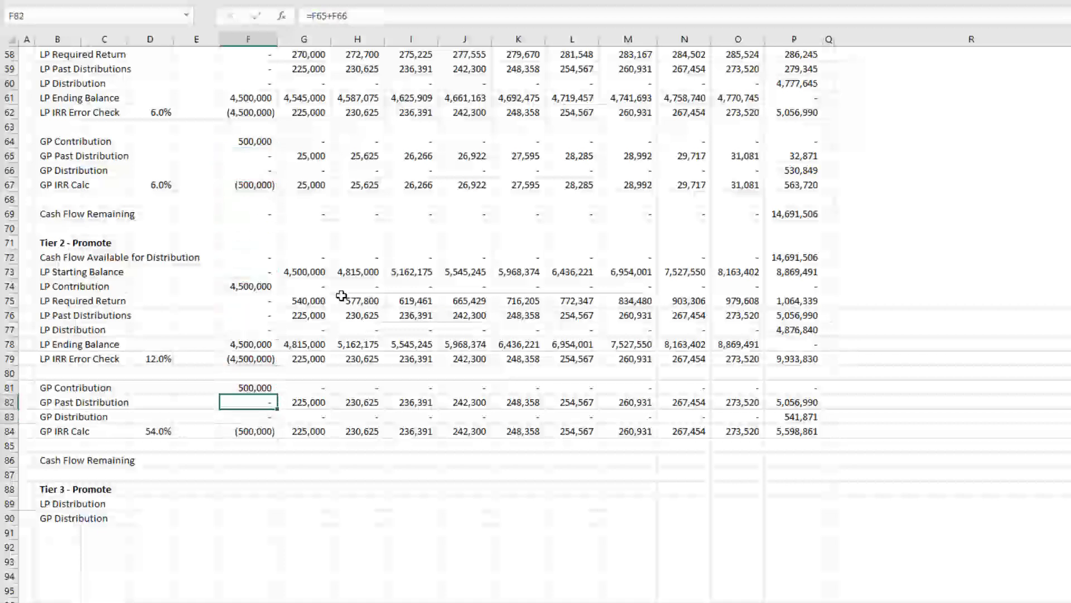
- Fill the Tier 2 GP Past Distribution formula in F82 across to Year 10 in column P
key("ctrl+shift+Right")
key("ctrl+r")
key("Down")
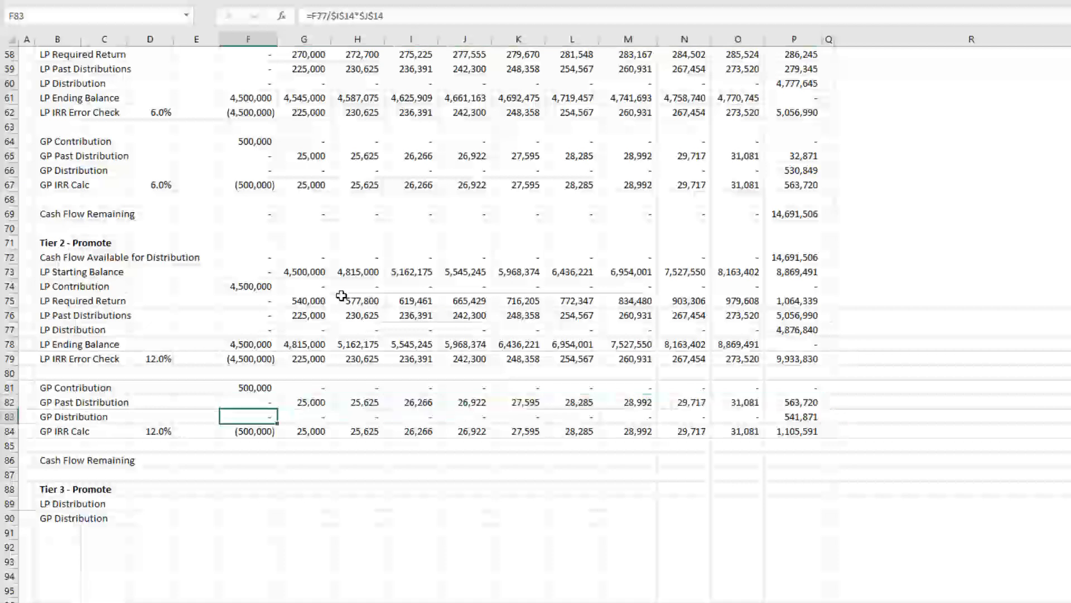
- Examine the pasted Tier 2 formulas for GP Distribution in row 83 and GP IRR Calc in row 84, including D84
scroll(315, 327, "down", 3)
scroll(314, 327, "up", 2)
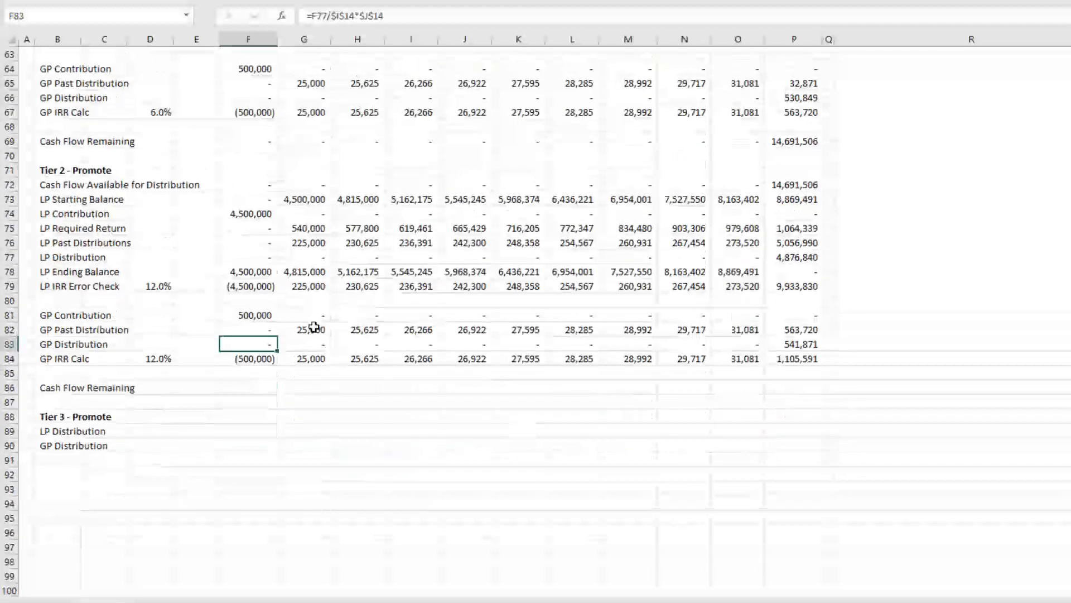
scroll(314, 327, "up", 2)
key("F2")
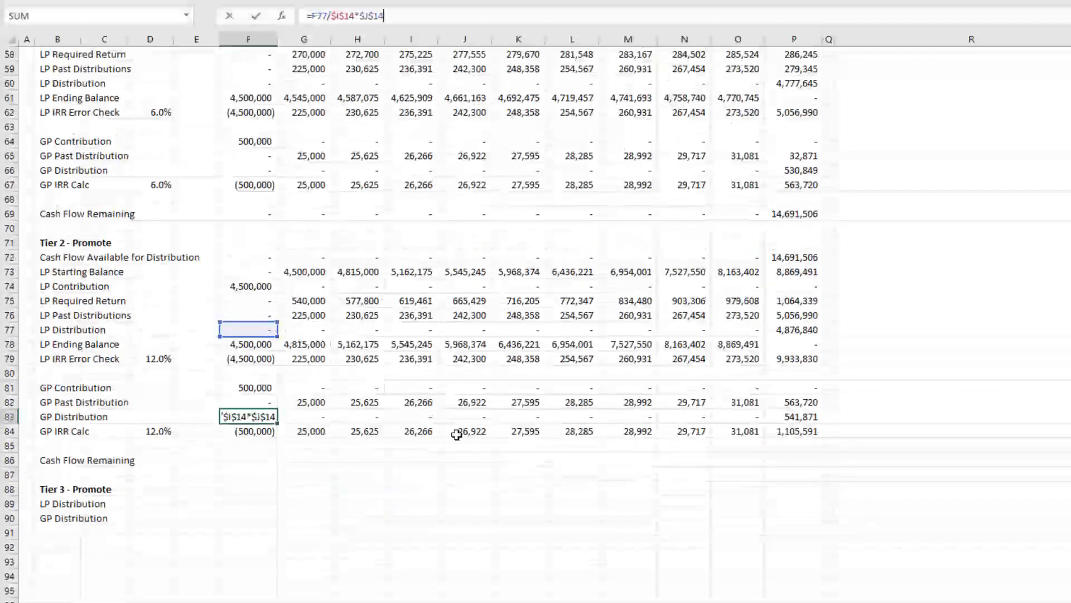
key("Escape")
key("Right")
key("Right")
key("Right")
key("Right")
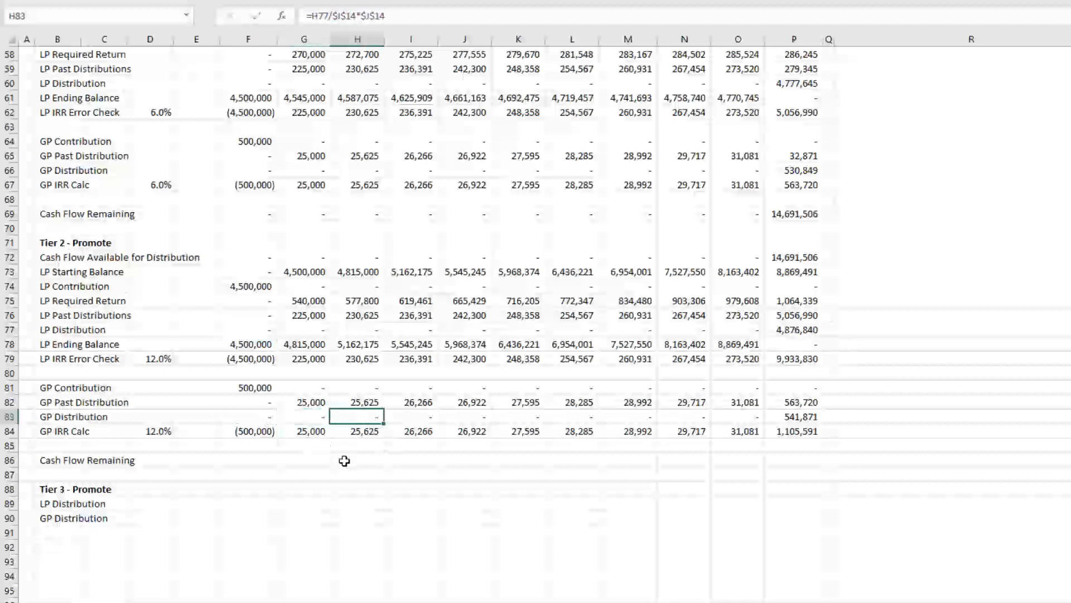
key("Down")
key("Left")
key("Left")
key("Left")
key("Left")
scroll(249, 396, "down", 2)
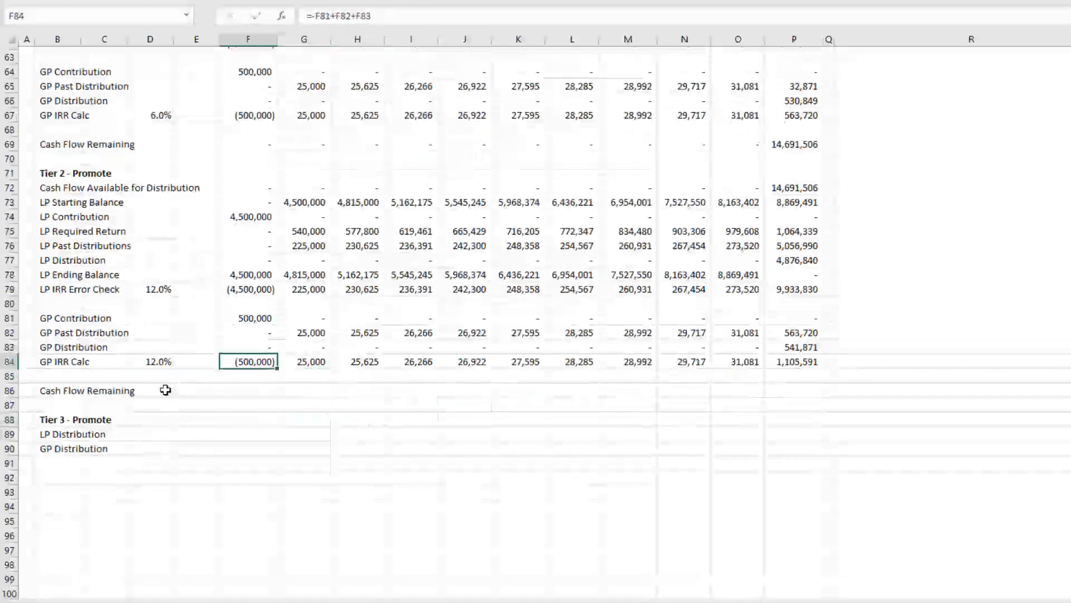
left_click(162, 357)
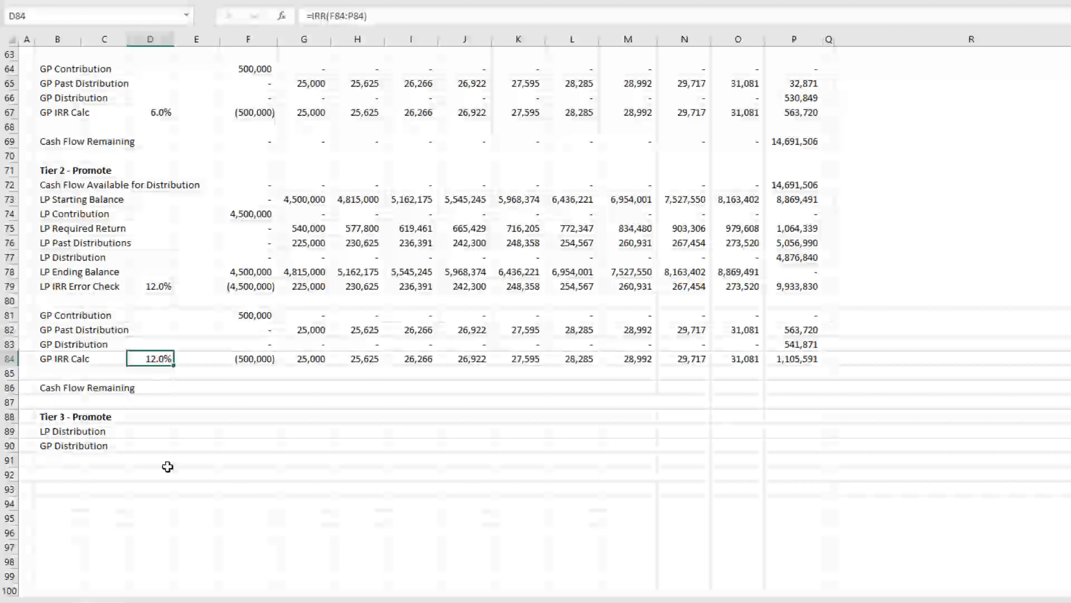
- In F83, repoint the Year 0 GP Distribution of Tier 2 to the Hurdle 2 splits with =F77/$I$15*$J$15
key("Right")
key("Right")
key("Up")
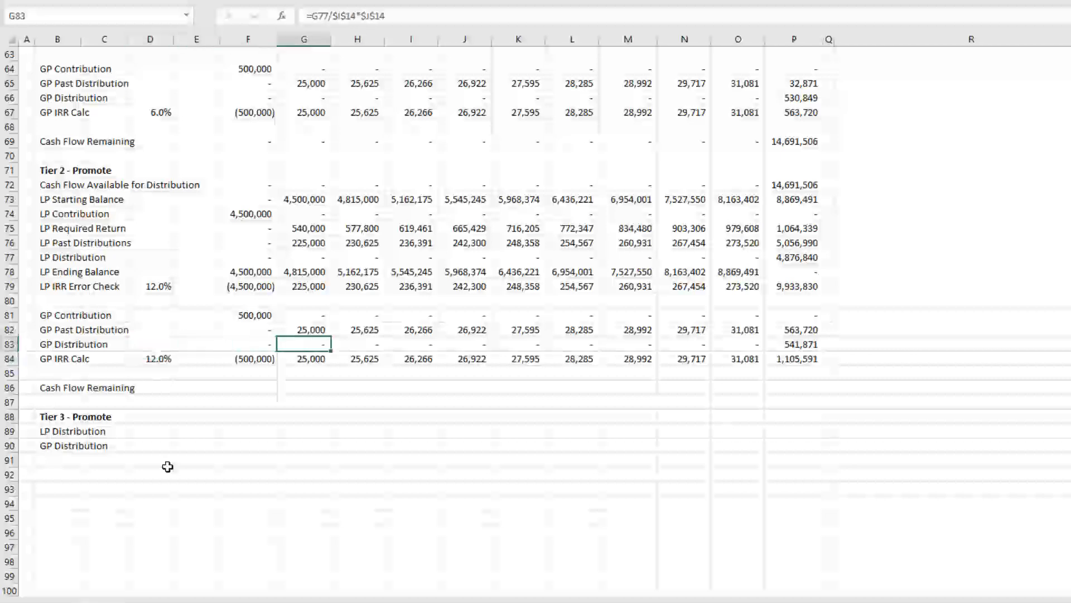
double_click(263, 342)
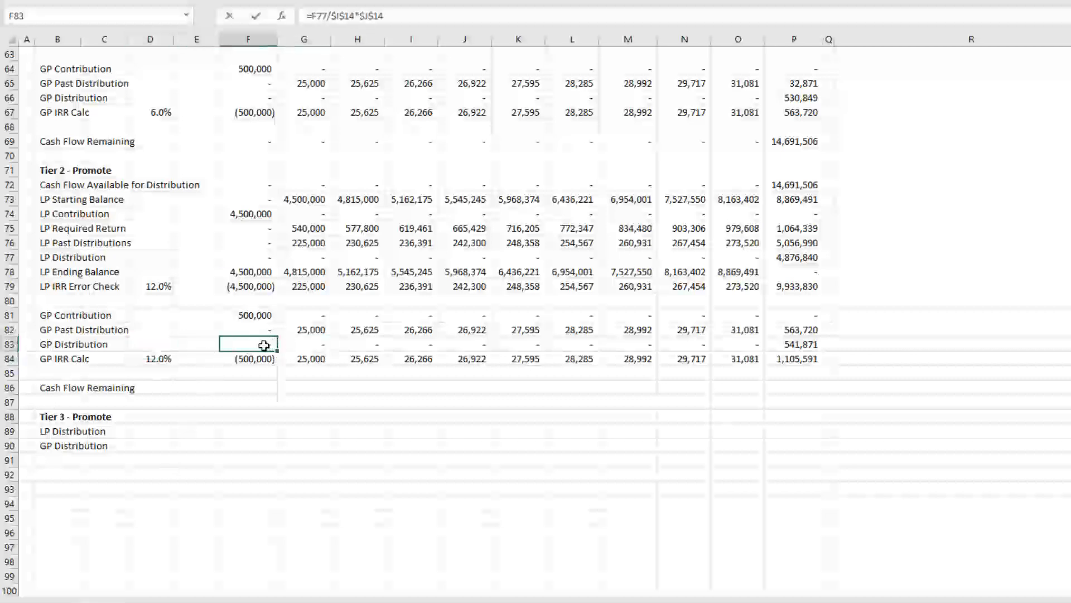
scroll(558, 265, "up", 20)
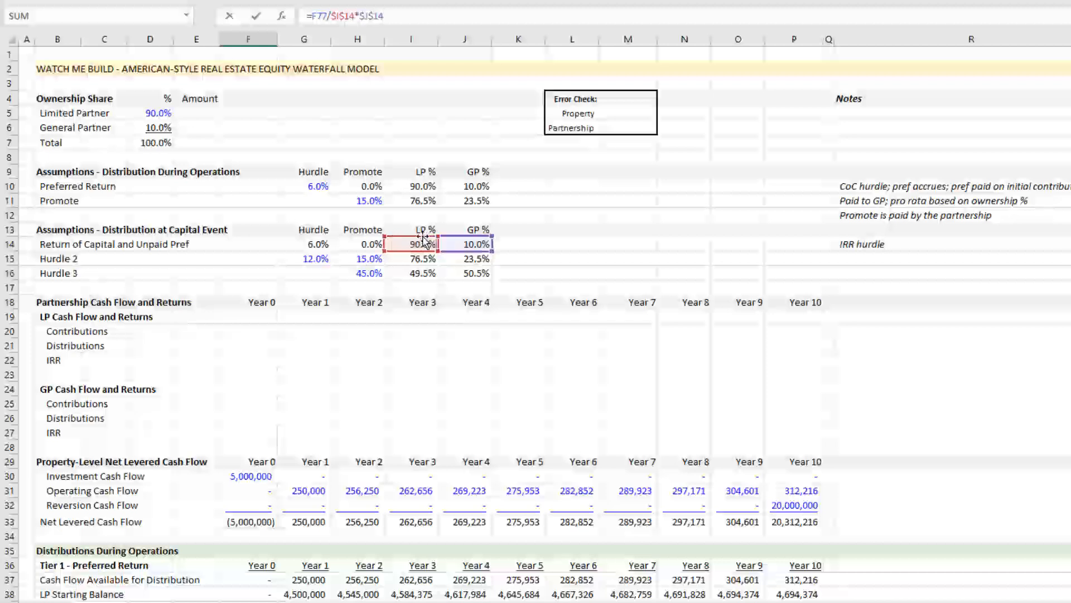
left_click_drag(411, 252, 467, 266)
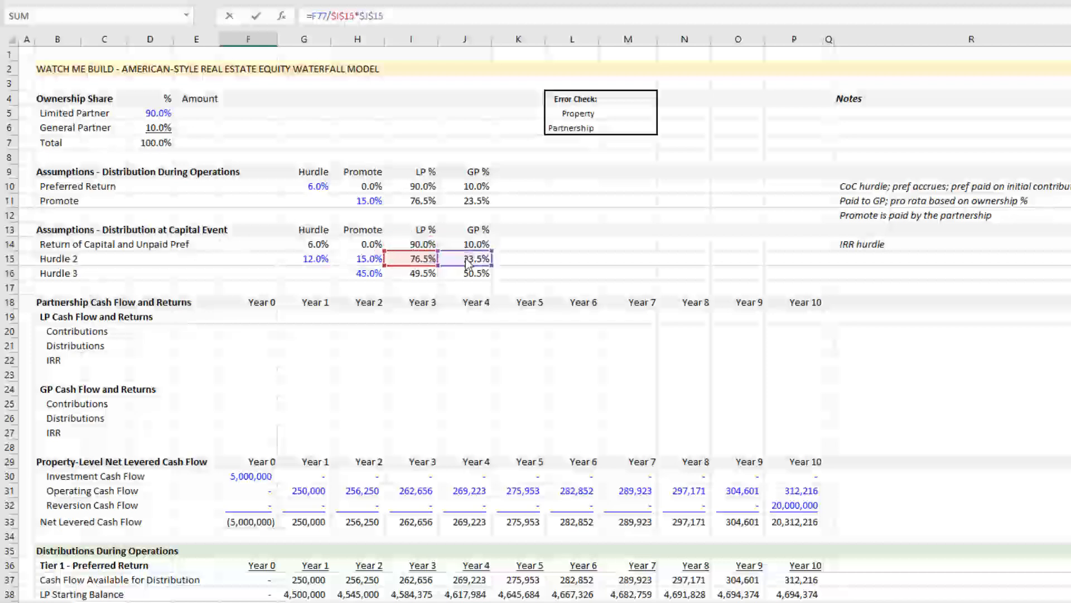
key("Return")
scroll(423, 330, "down", 7)
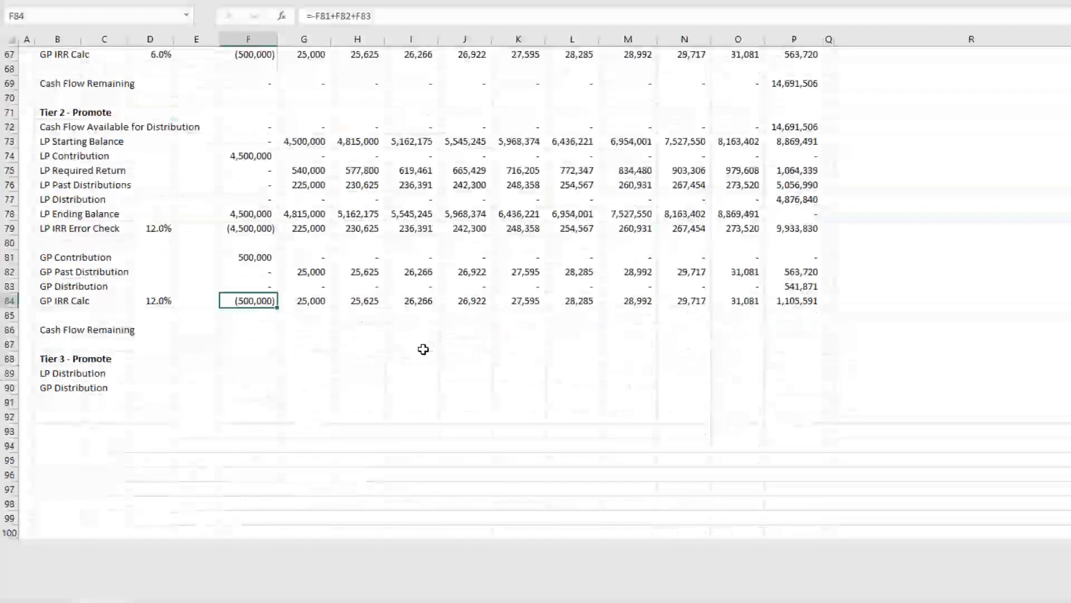
- Fill the Tier 2 GP Distribution formula in F83 across to Year 10 in column P
key("Up")
key("ctrl+shift+Right")
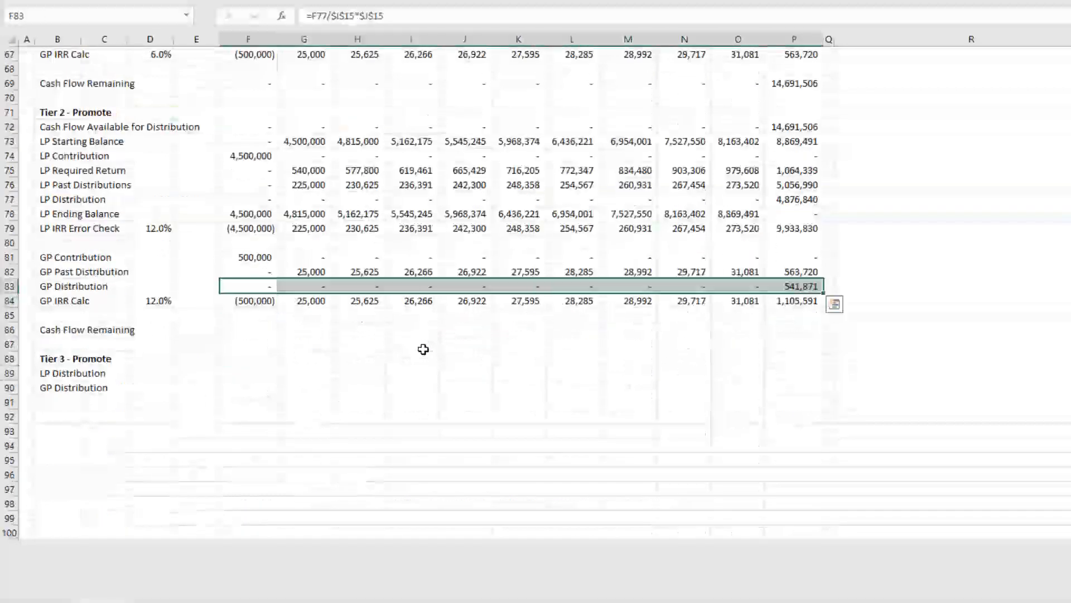
key("ctrl+r")
- Check the filled GP Distribution formulas in row 83, and compare the GP IRR in D84 with the LP IRR in D79
key("Down")
key("Up")
key("Right")
key("Right")
key("Right")
key("Right")
key("Right")
key("Right")
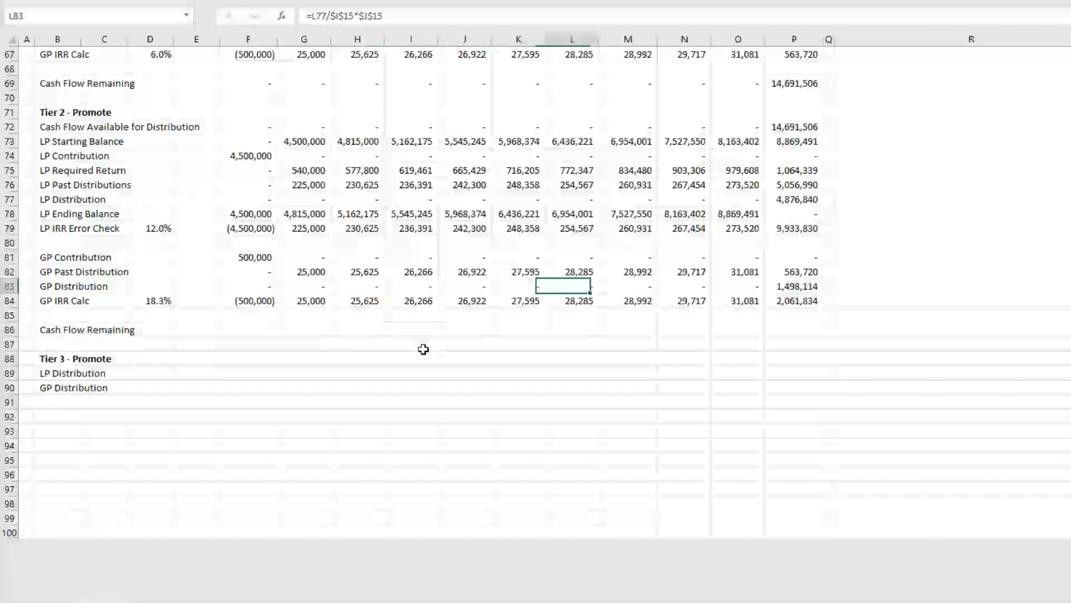
key("Right")
key("Right")
key("Right")
key("Down")
key("Left")
key("Left")
key("ctrl+Left")
key("Left")
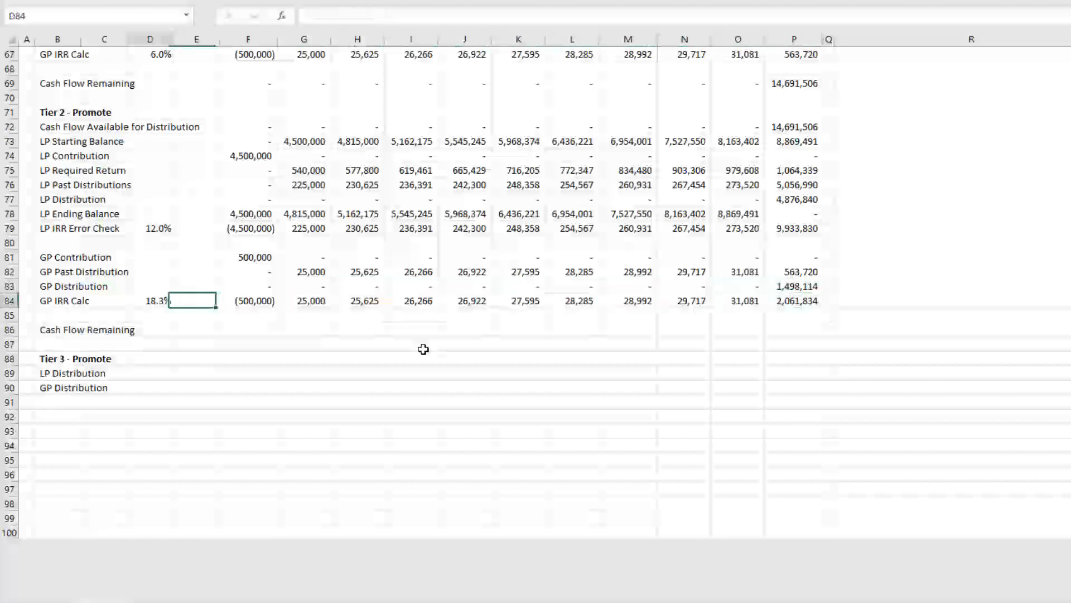
key("Left")
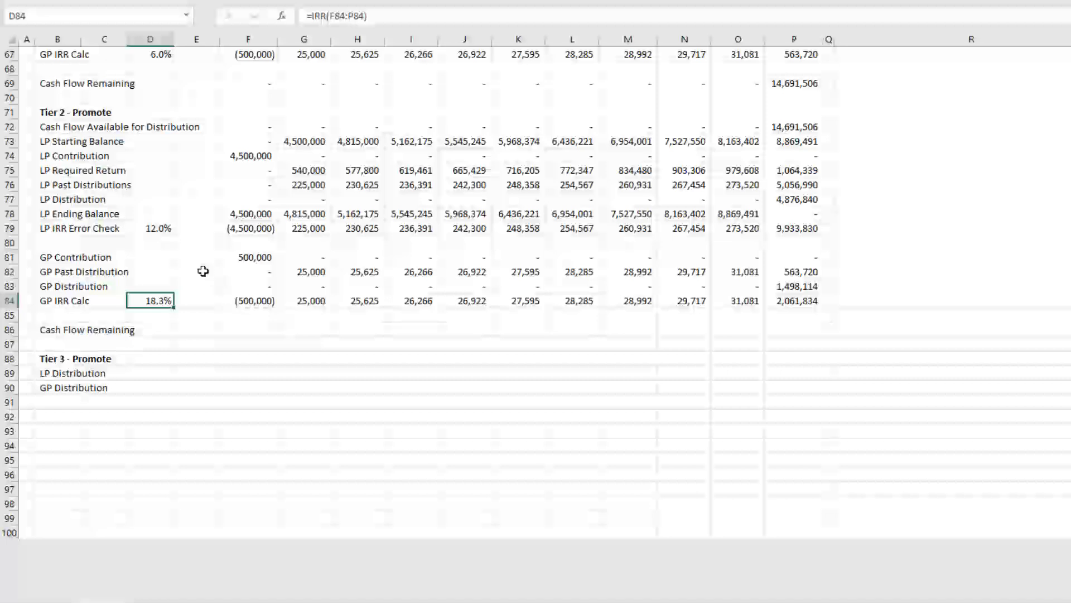
left_click(159, 229)
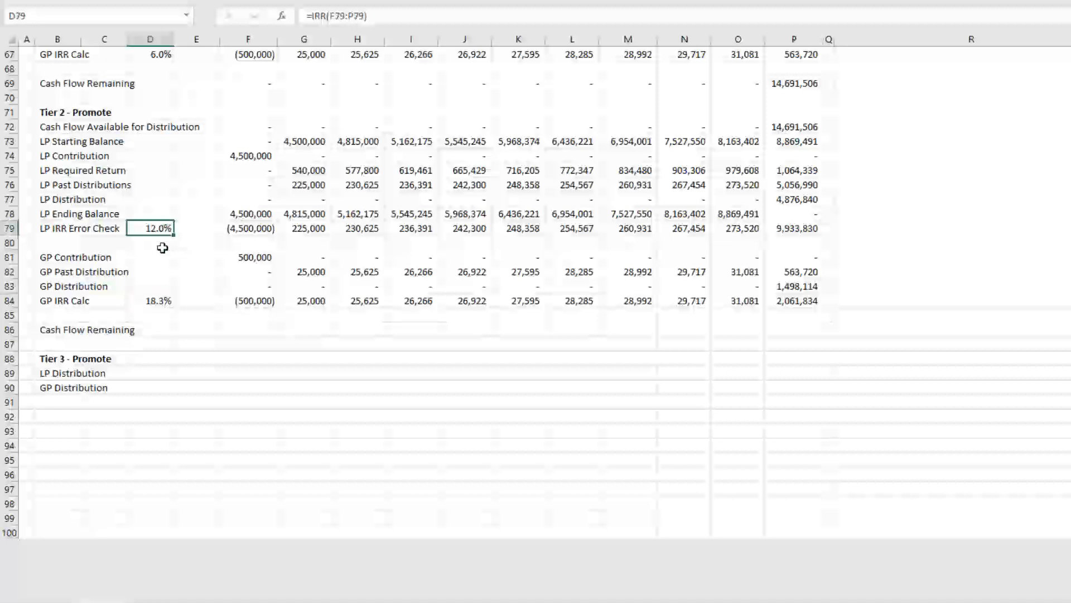
left_click(159, 300)
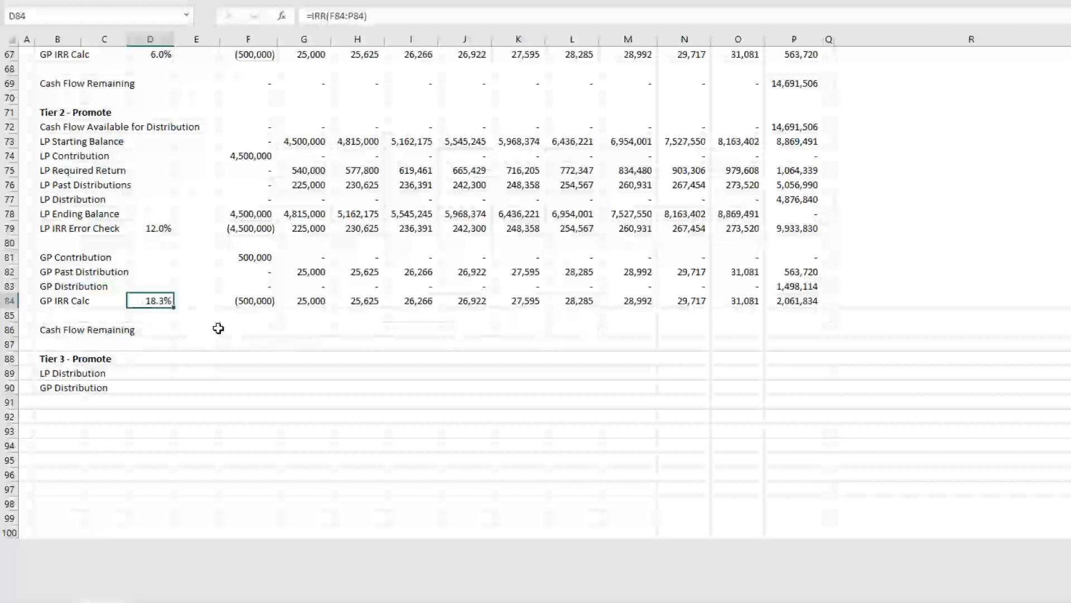
- In F86, calculate the Year 0 Cash Flow Remaining after Tier 2 with =F72-F77-F83
left_click(268, 331)
type("=")
key("Up")
key("Up")
key("Up")
key("Up")
key("Up")
key("Up")
key("Up")
key("Up")
key("Up")
key("Up")
key("Up")
key("Up")
key("Up")
key("Up")
key("Up")
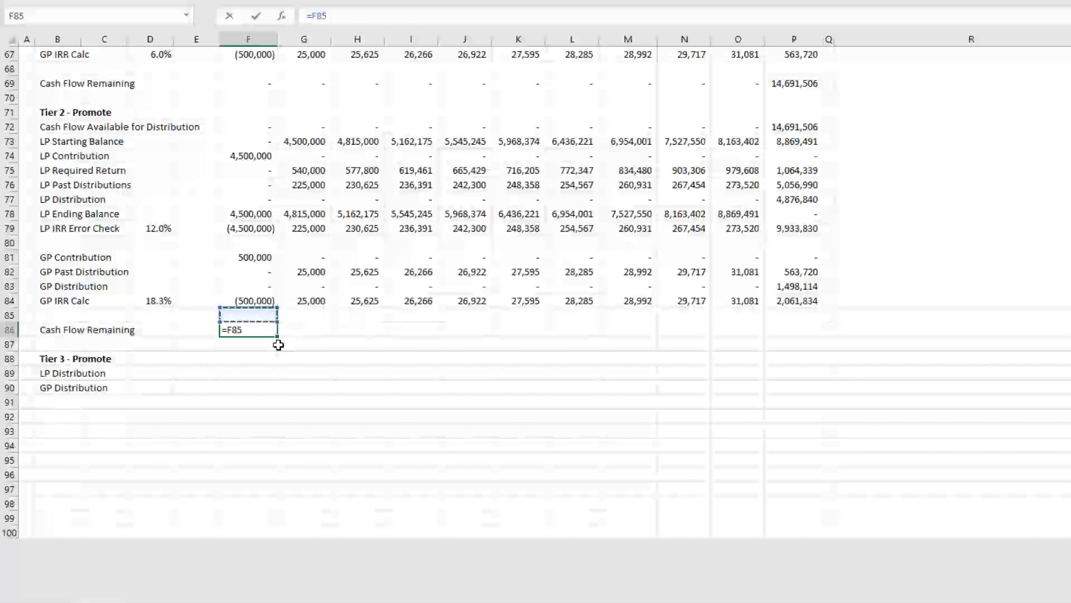
key("Down")
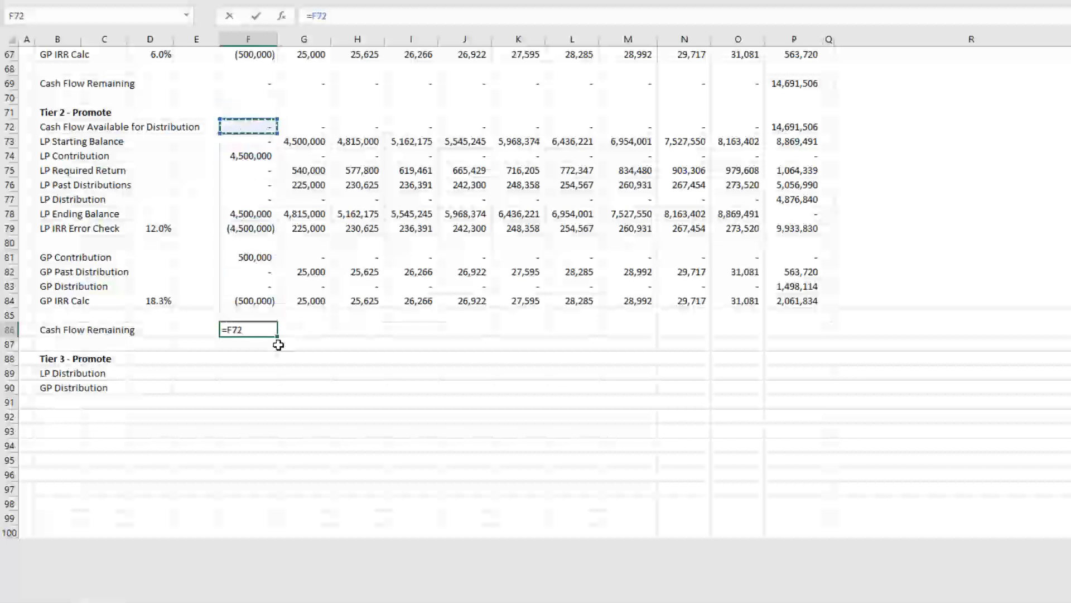
type("-")
key("Up")
key("Up")
key("Up")
key("Up")
key("Up")
key("Up")
key("Up")
key("Up")
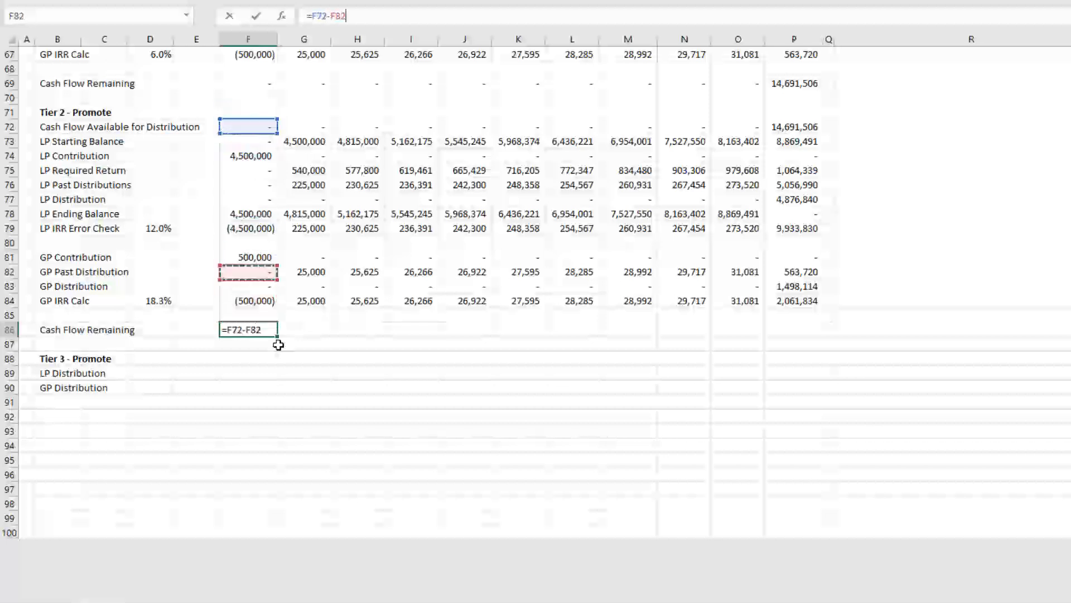
key("Up")
type("-")
key("Up")
key("Up")
key("Up")
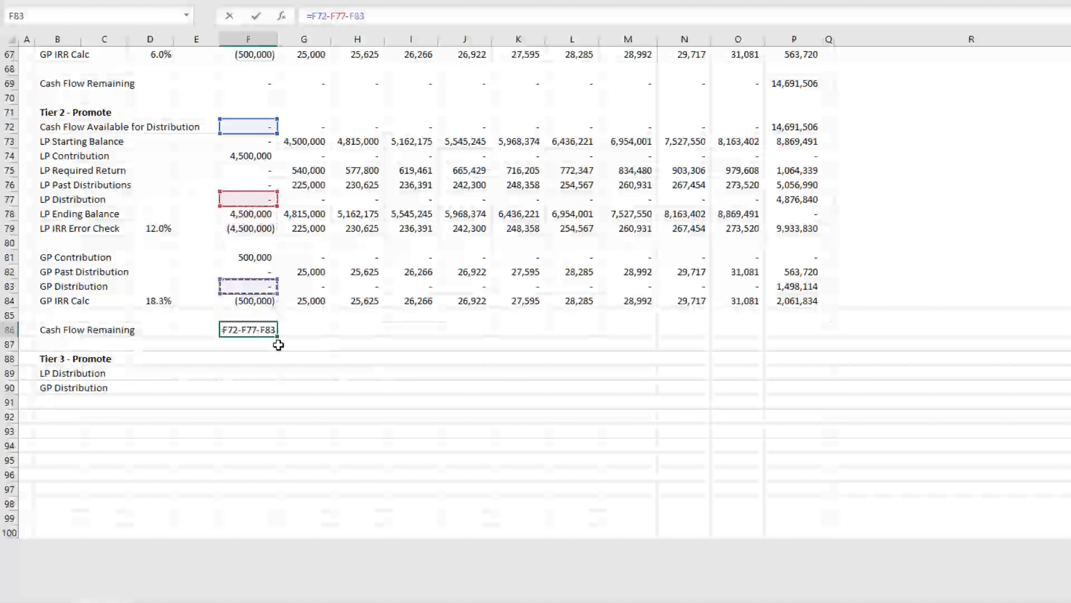
key("ctrl+Return")
- Fill the Tier 2 Cash Flow Remaining formula in F86 across to Year 10 in column P
key("shift+Right")
key("shift+Right")
key("shift+Right")
key("shift+Right")
key("shift+Right")
key("shift+Right")
key("shift+Right")
key("shift+Right")
key("shift+Right")
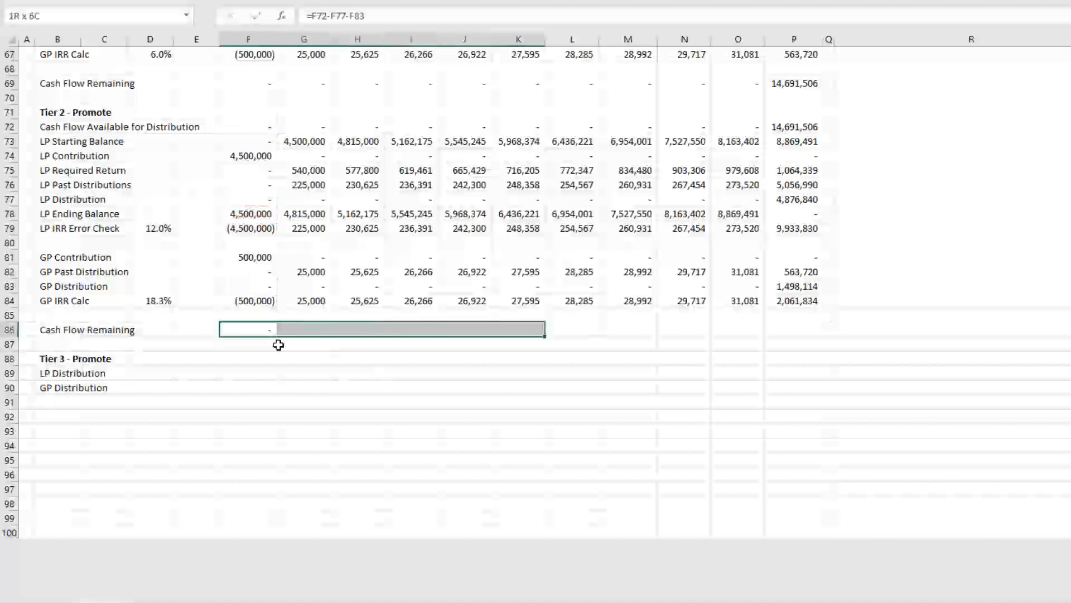
key("shift+Right")
key("ctrl+r")
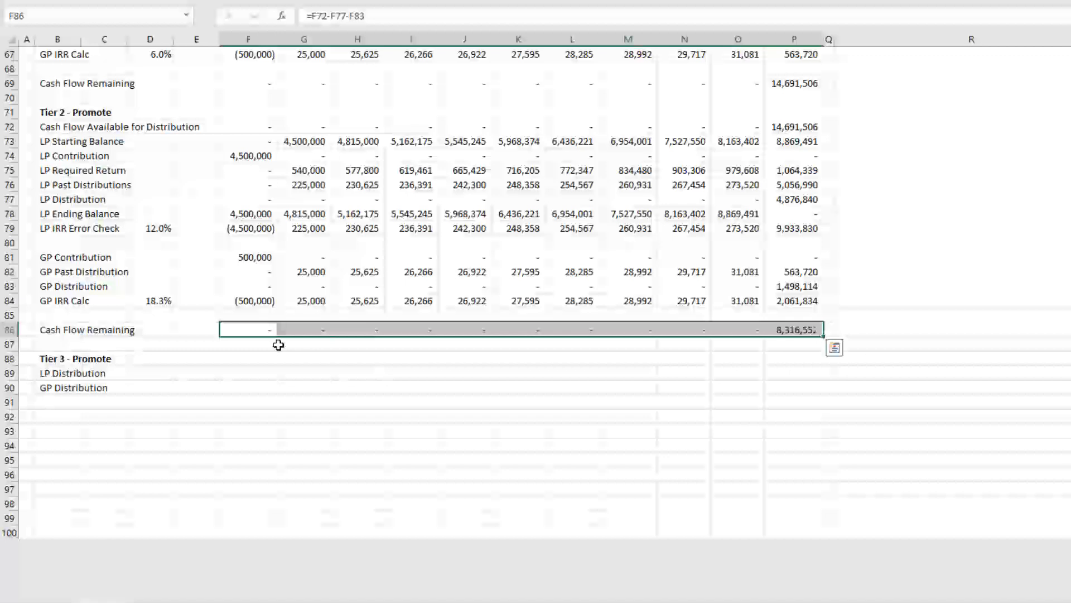
- Examine the filled Cash Flow Remaining formulas along row 86 through Year 10 in P86
key("Right")
key("Right")
key("Right")
key("Right")
key("Right")
key("Right")
key("Right")
key("Right")
key("Right")
key("Right")
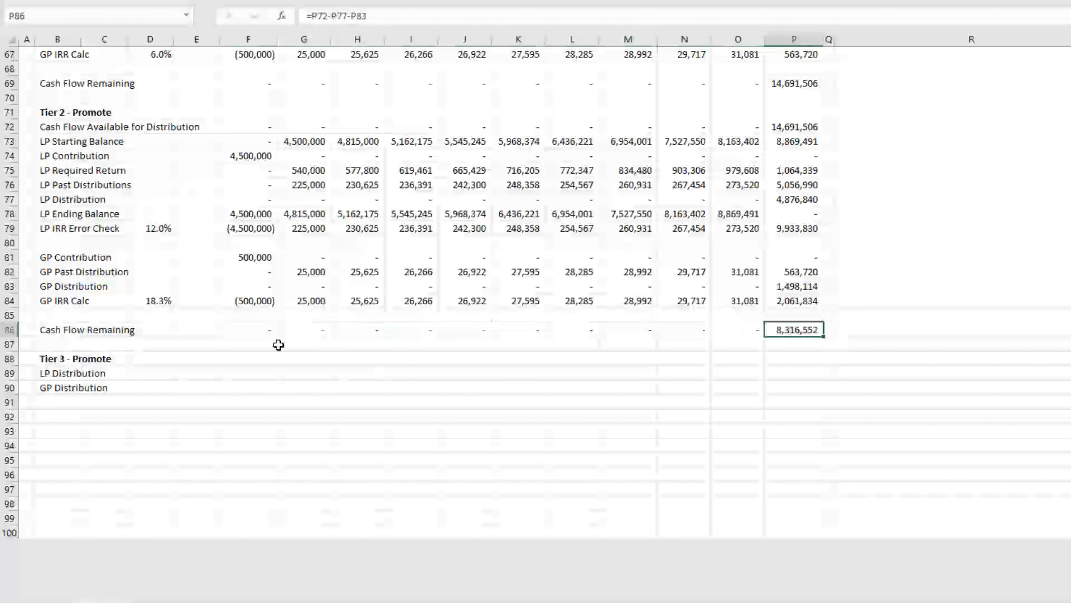
- In F89, calculate the Year 0 LP Distribution of Tier 3 from the Hurdle 3 LP split with =F86*$I$16
key("Down")
key("Down")
key("Down")
key("Down")
key("Left")
key("Left")
key("Left")
key("Left")
key("Left")
key("Left")
key("Left")
key("Left")
key("Left")
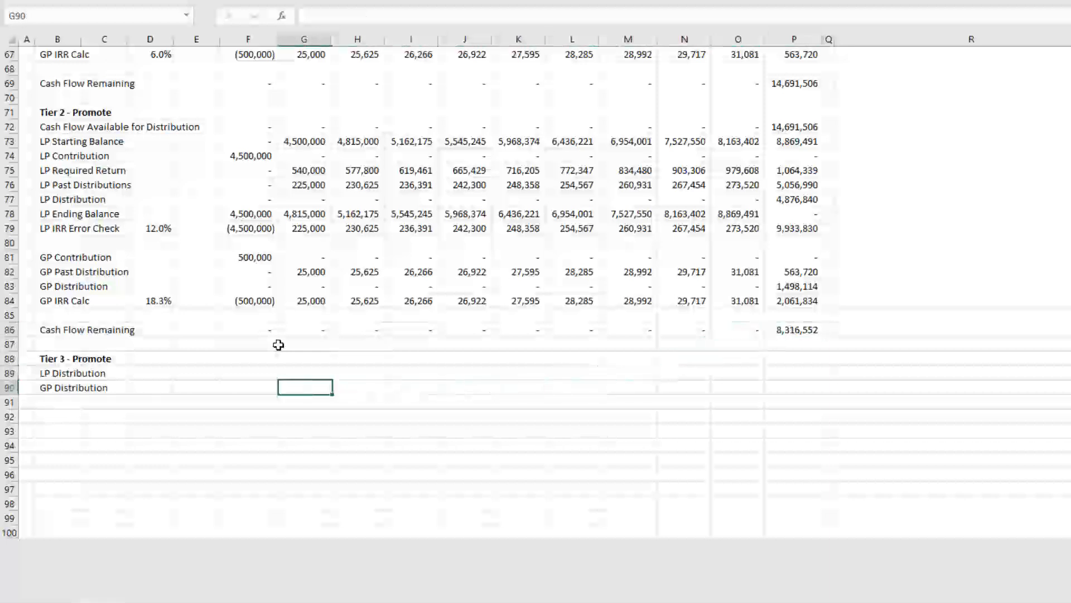
key("Up")
key("Left")
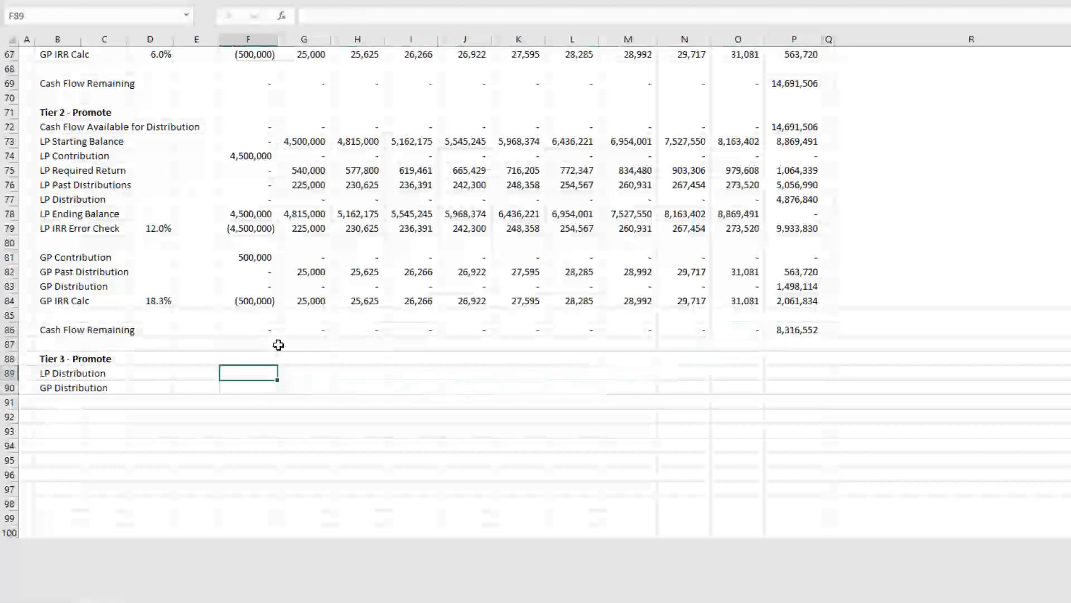
type("=")
key("Up")
key("Up")
key("Up")
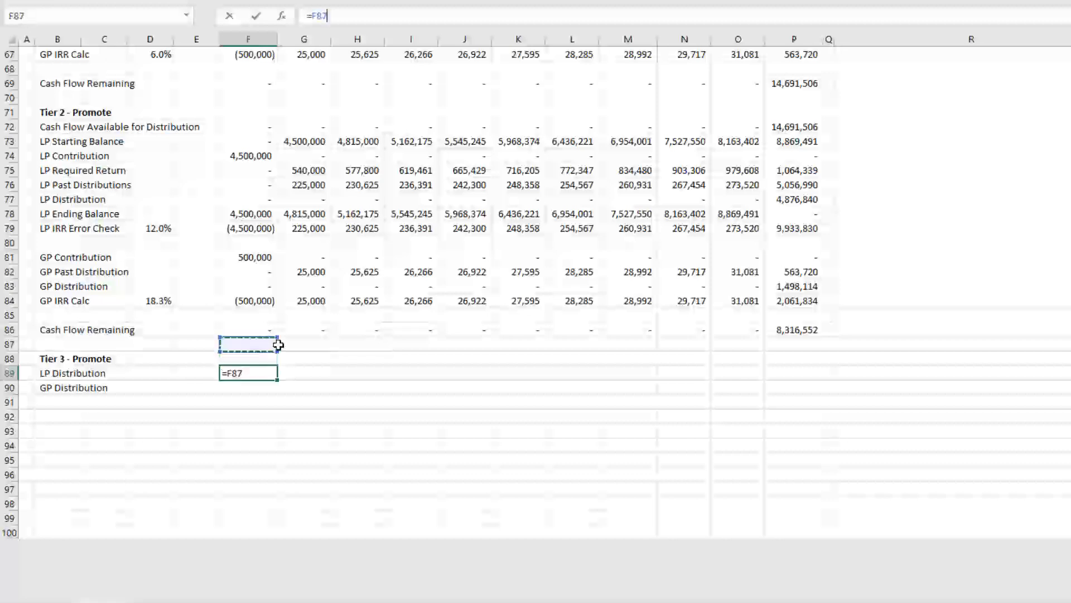
type("*")
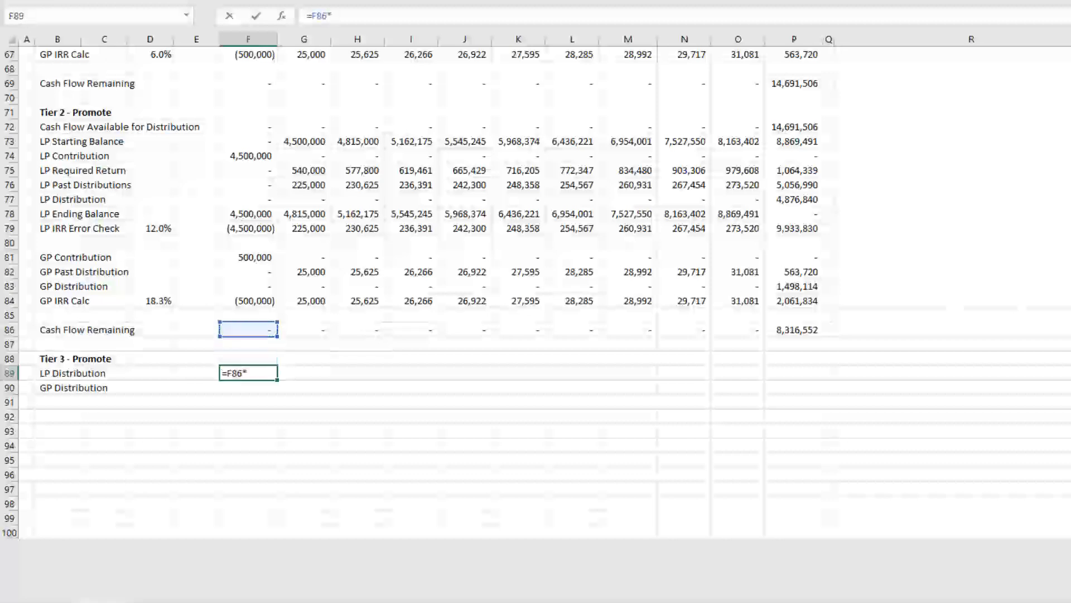
scroll(565, 275, "up", 20)
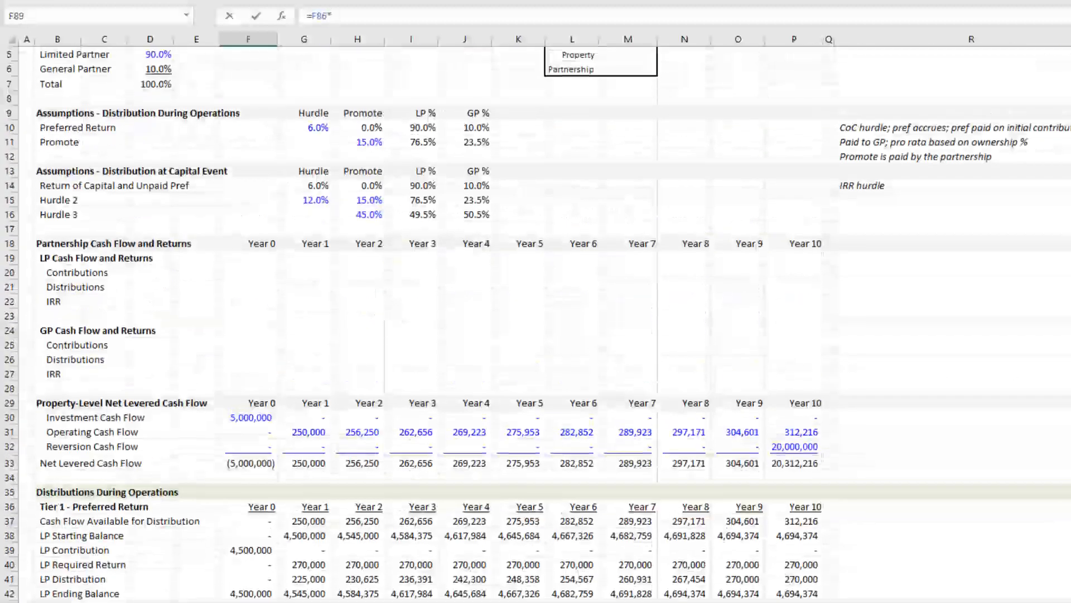
left_click(420, 215)
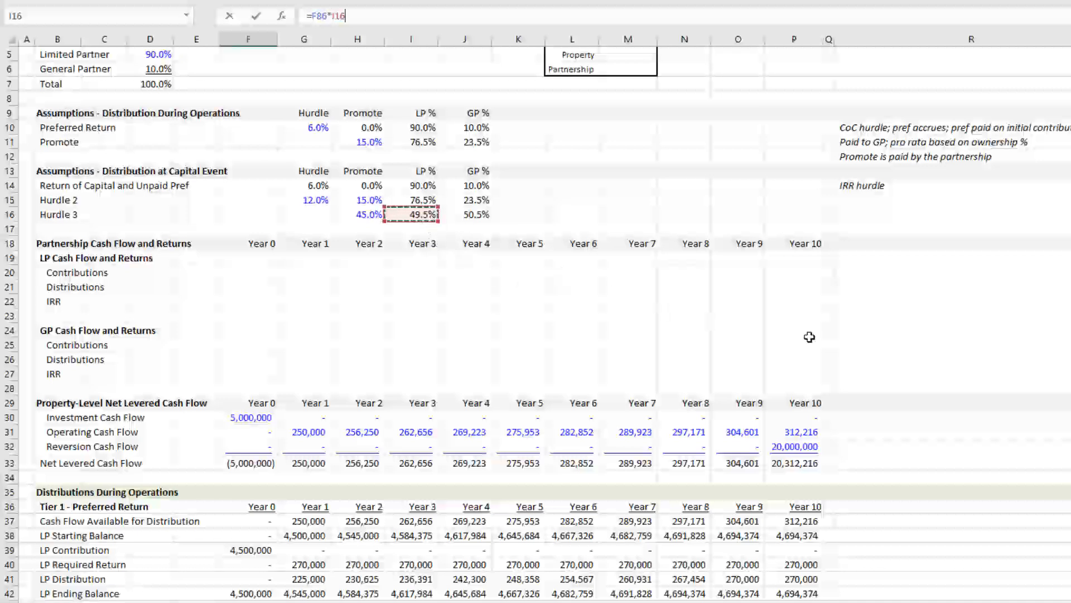
key("F4")
key("Return")
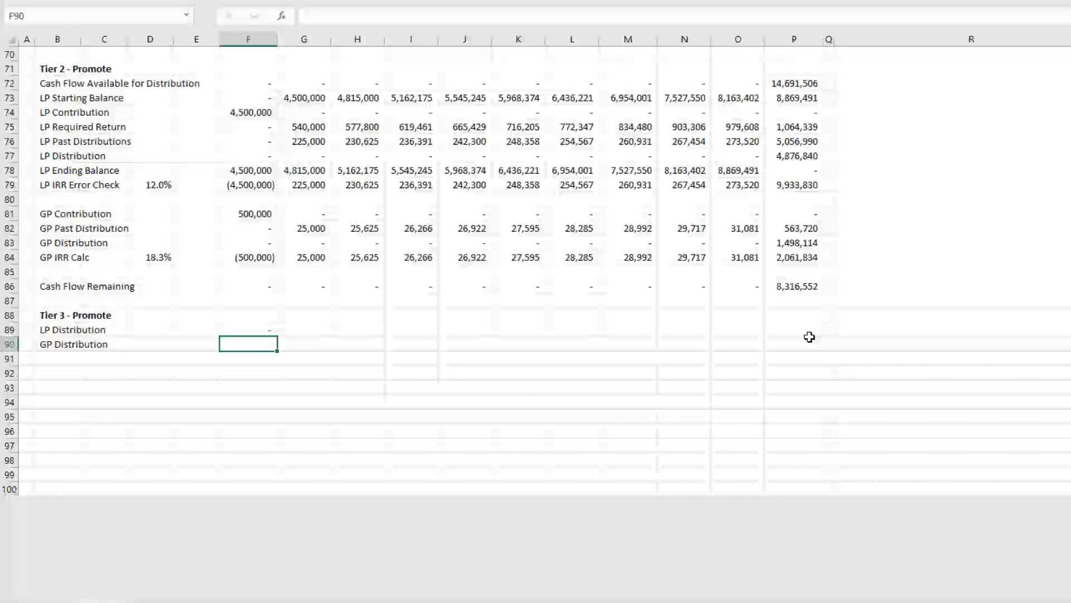
- In F90, calculate the Year 0 GP Distribution of Tier 3 from the Hurdle 3 GP split with =F86*$J$16
type("=")
key("Up")
key("Up")
key("Up")
key("Up")
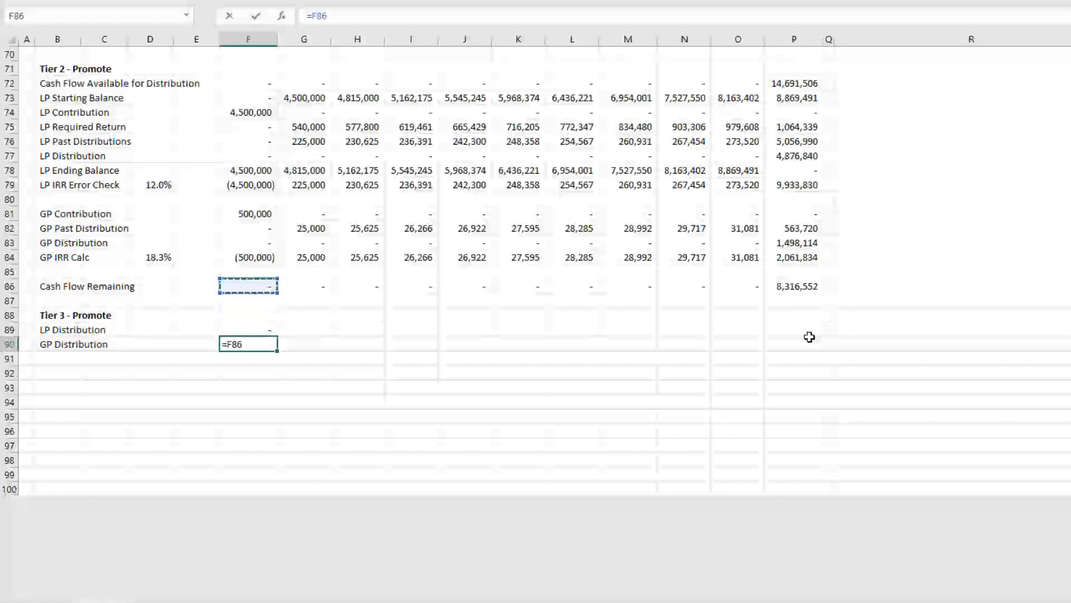
type("*")
scroll(536, 323, "up", 20)
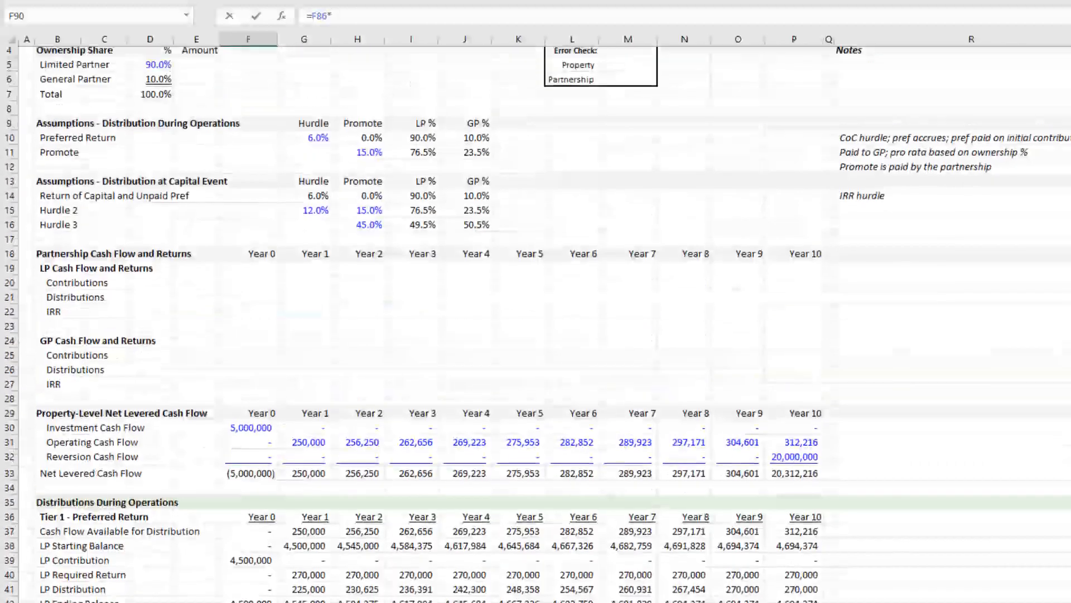
left_click(471, 228)
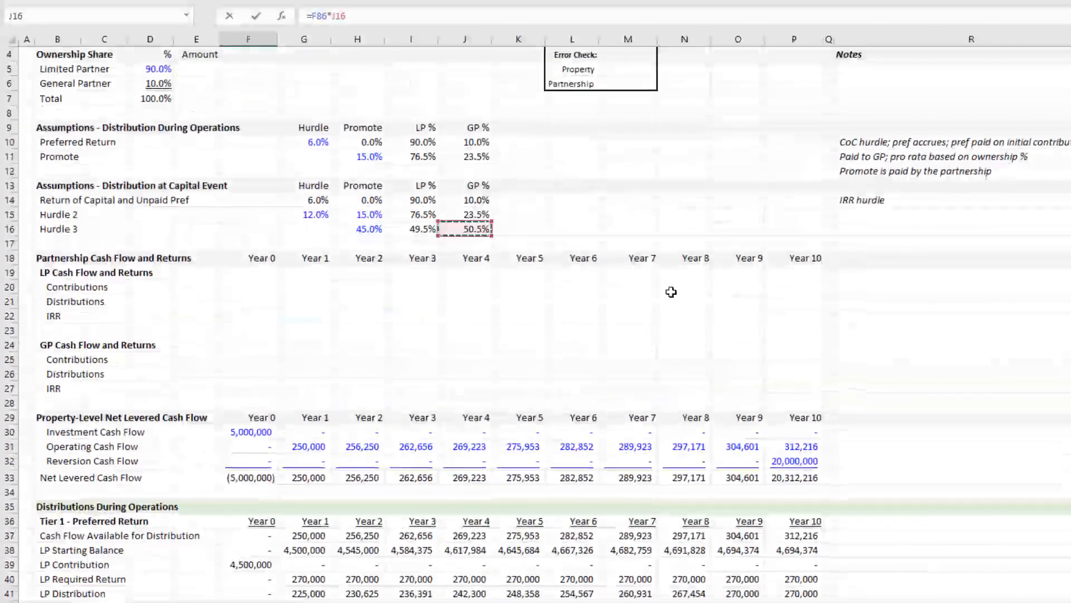
key("Return")
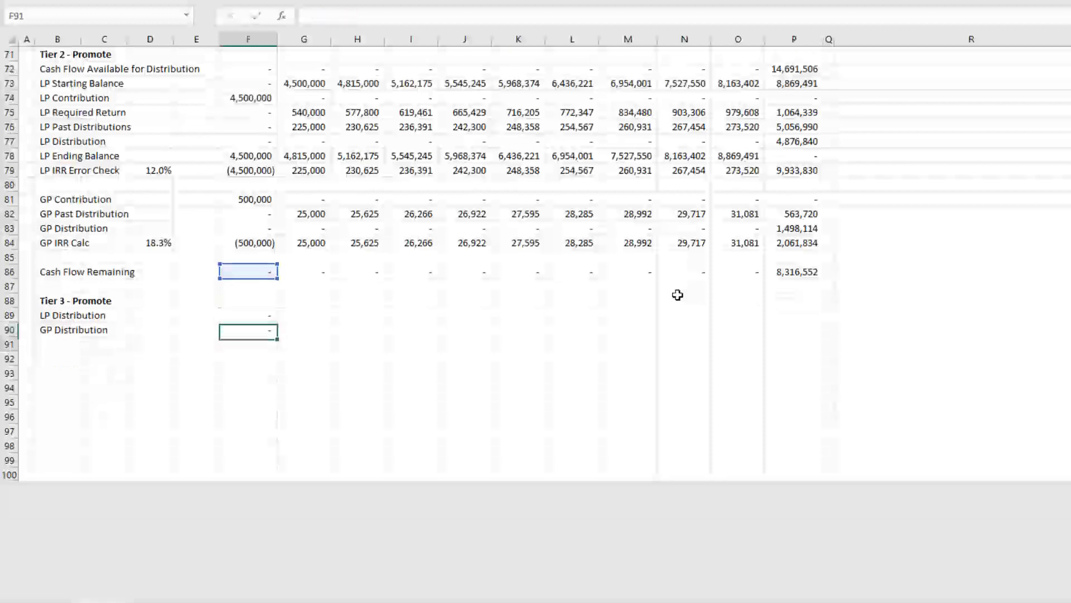
- Fill the Tier 3 LP and GP Distribution formulas in F89:F90 across to Year 10 in column P
key("Up")
key("shift+Up")
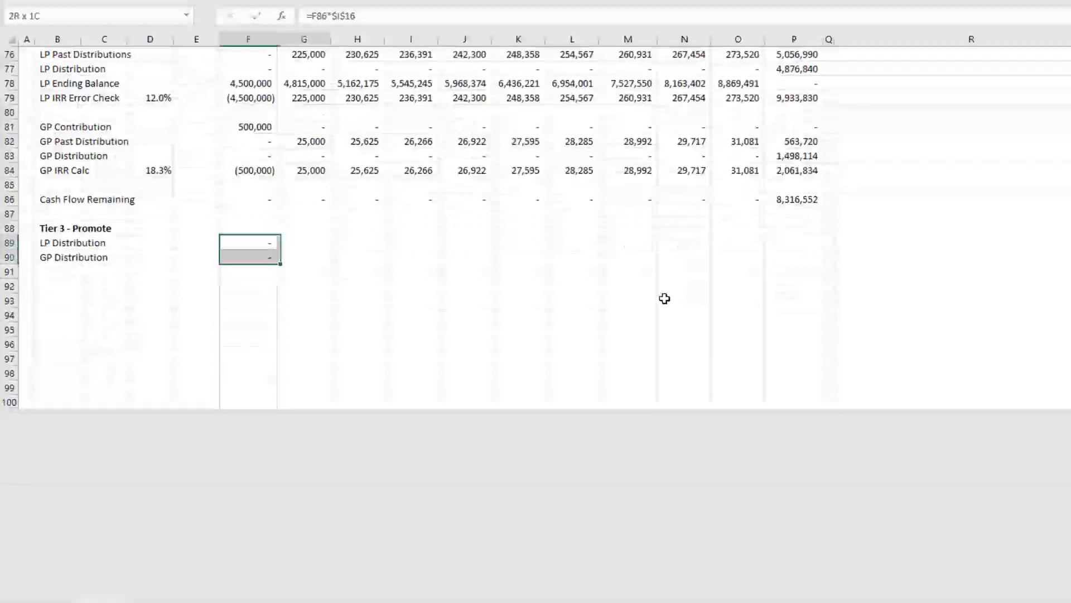
key("shift+Right")
key("shift+Right")
key("shift+Right")
key("shift+Right")
key("shift+Right")
key("shift+Right")
key("shift+Right")
key("shift+Right")
key("shift+Right")
key("shift+Right")
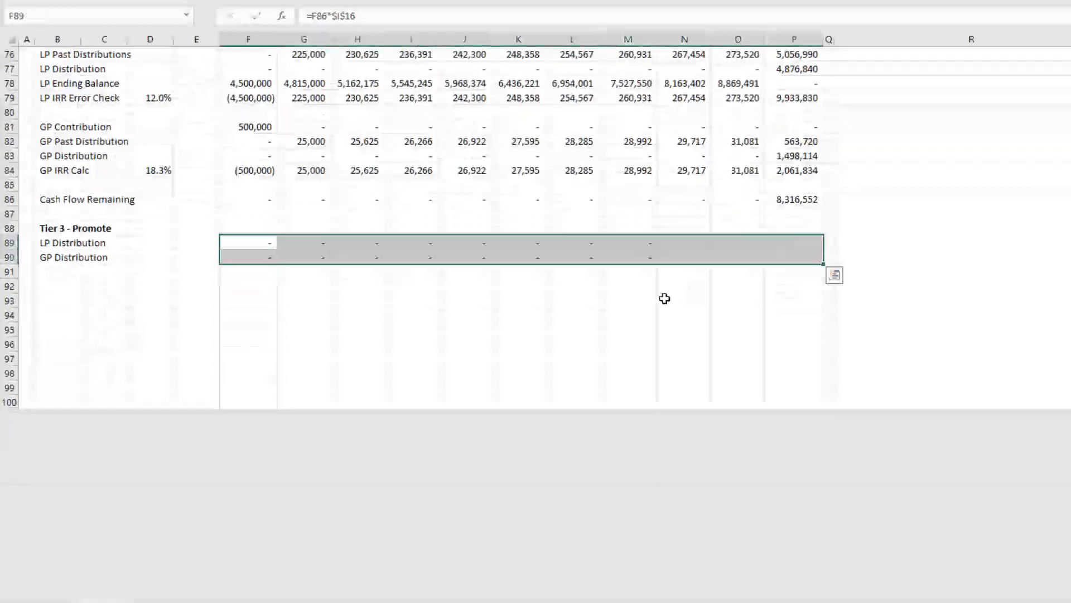
key("ctrl+r")
- Compare the sum of the Year 10 Tier 3 distributions in P89:P90 with the Cash Flow Remaining in P86
key("Right")
key("Right")
key("Right")
key("Right")
key("Right")
key("Right")
key("Right")
key("Right")
key("Right")
key("Right")
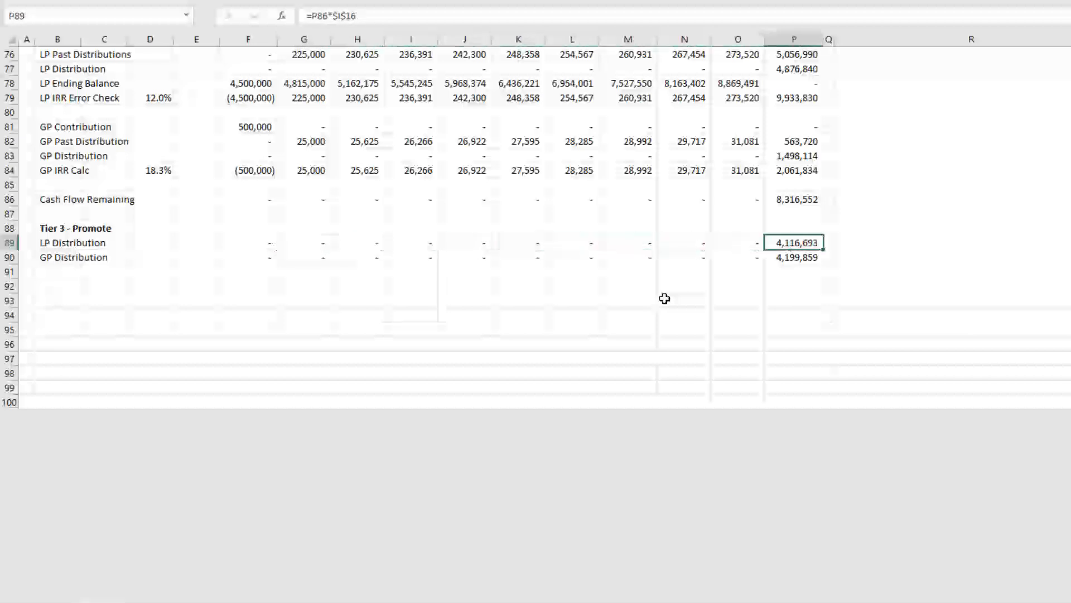
key("shift+Down")
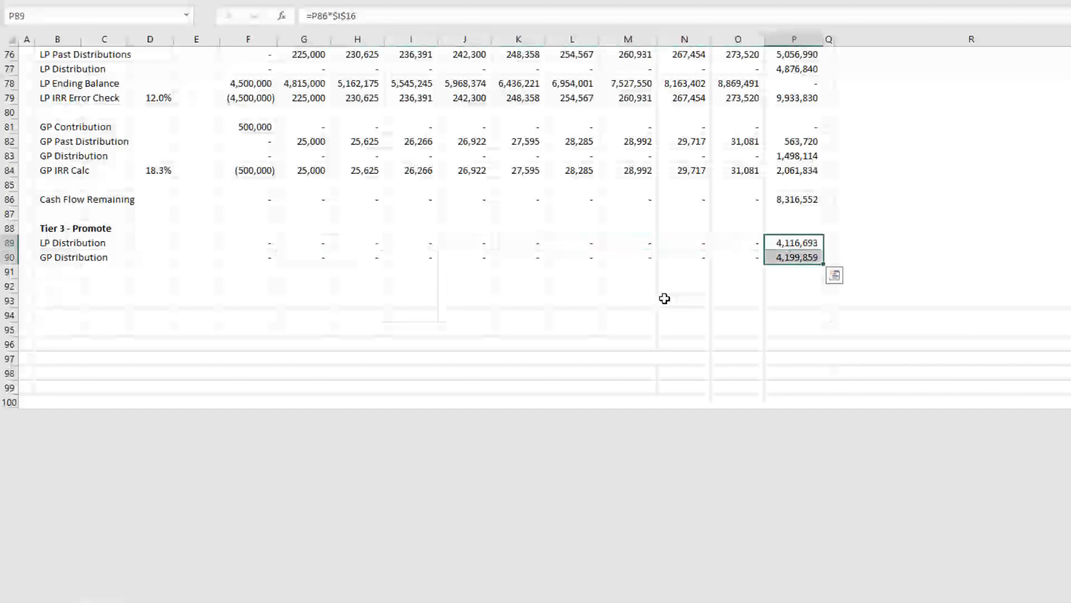
key("shift+Up")
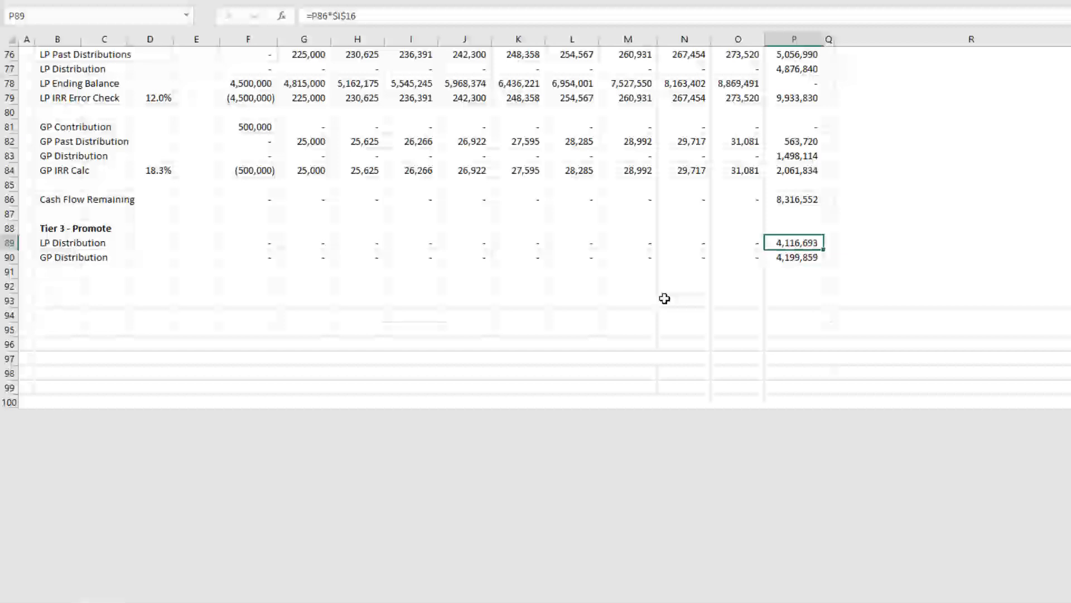
key("Down")
key("Up")
key("Up")
key("Up")
key("Up")
key("Down")
key("Down")
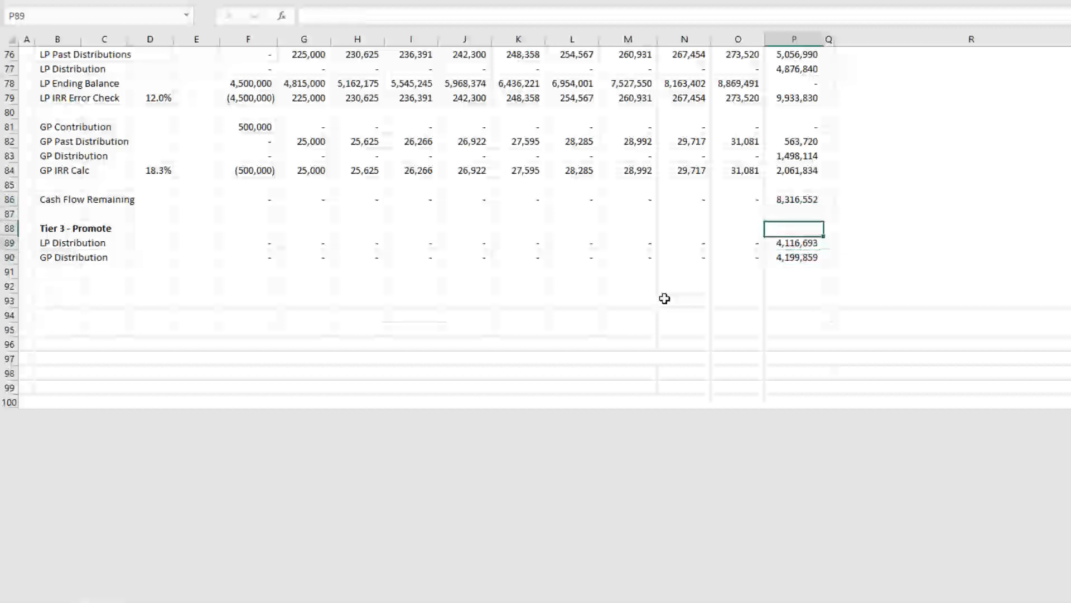
key("Down")
key("shift+Down")
key("Up")
key("Up")
key("Up")
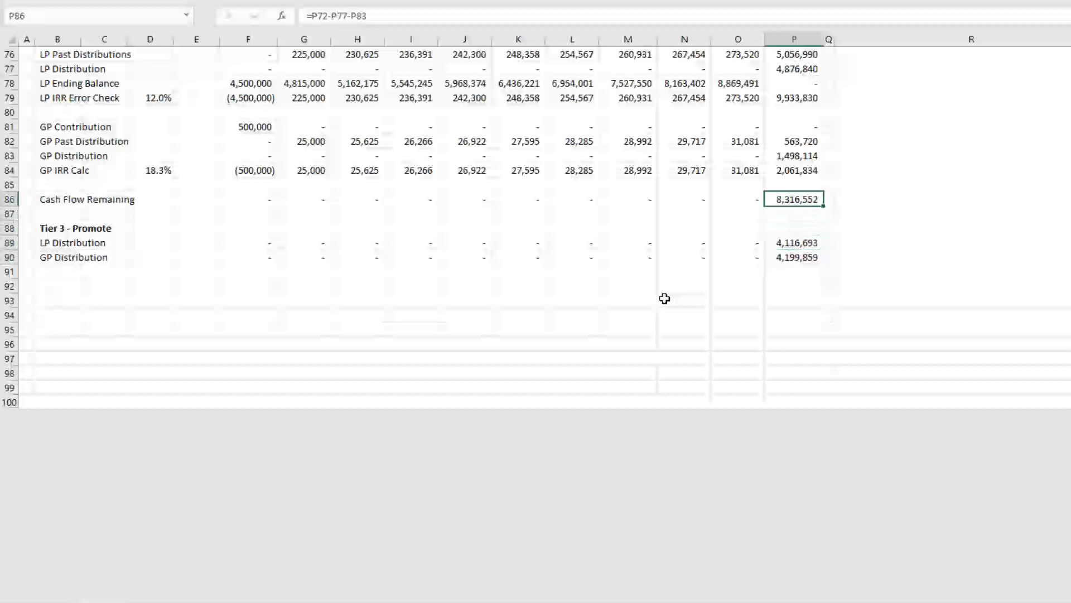
- In F20, link the Year 0 LP Contributions to the operations Tier 1 LP Contribution with =F39
scroll(646, 299, "up", 12)
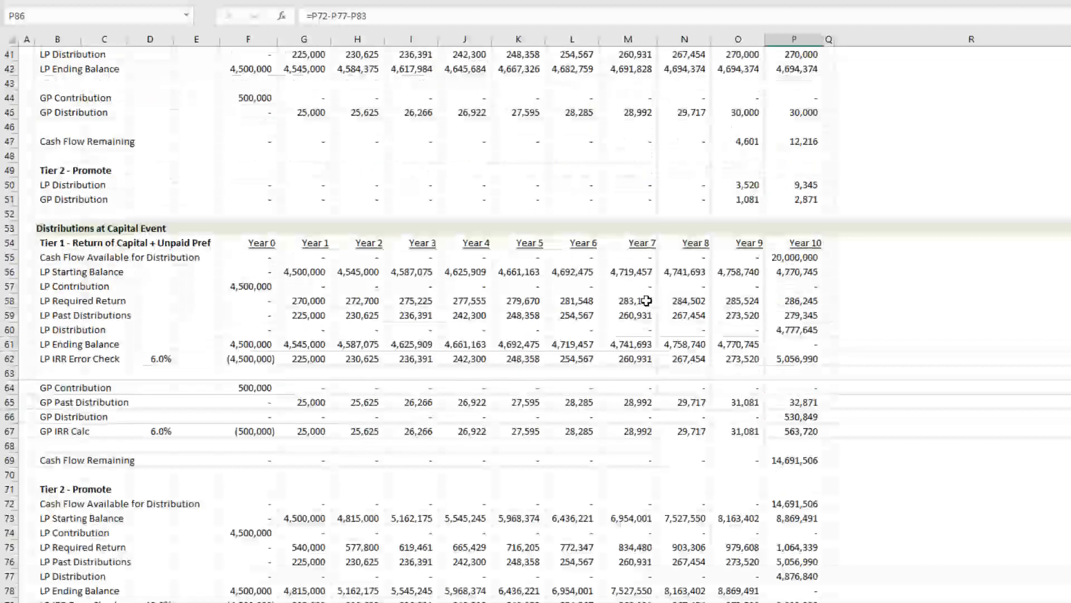
scroll(647, 300, "up", 13)
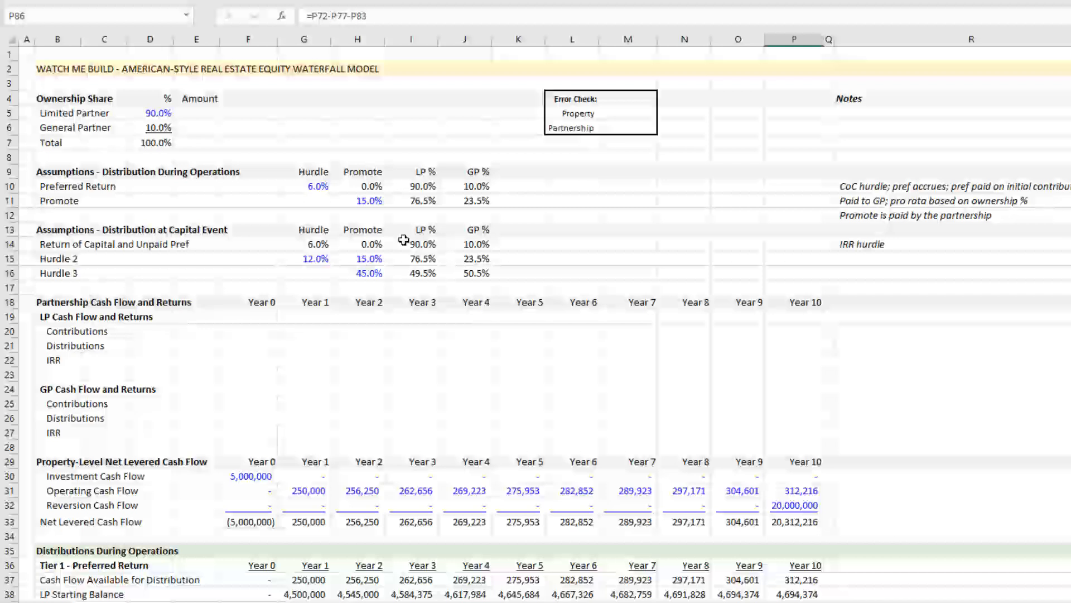
scroll(393, 235, "down", 4)
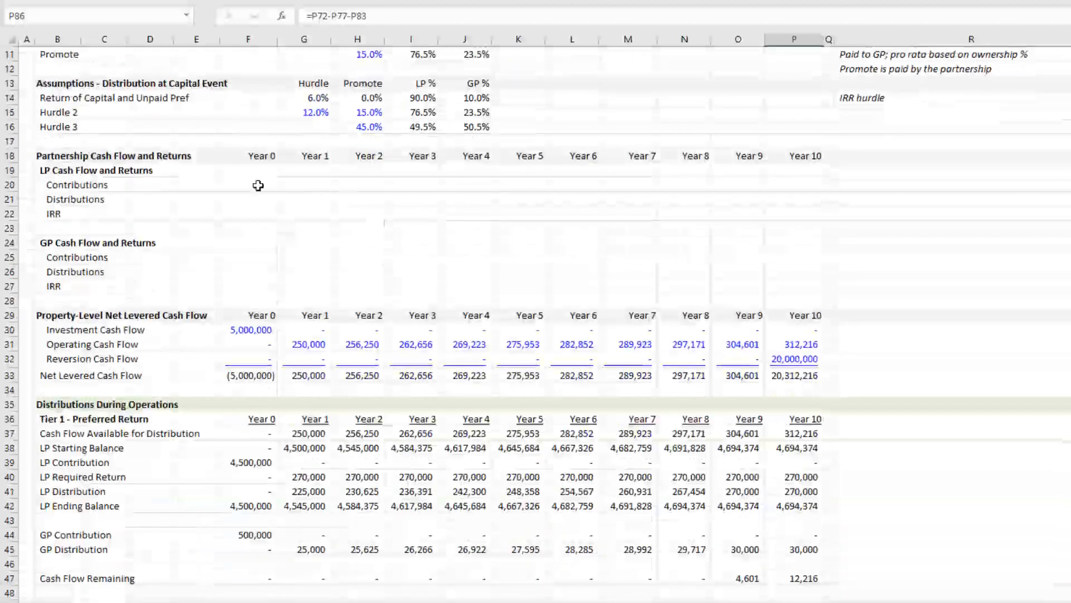
scroll(218, 195, "down", 1)
left_click(111, 114)
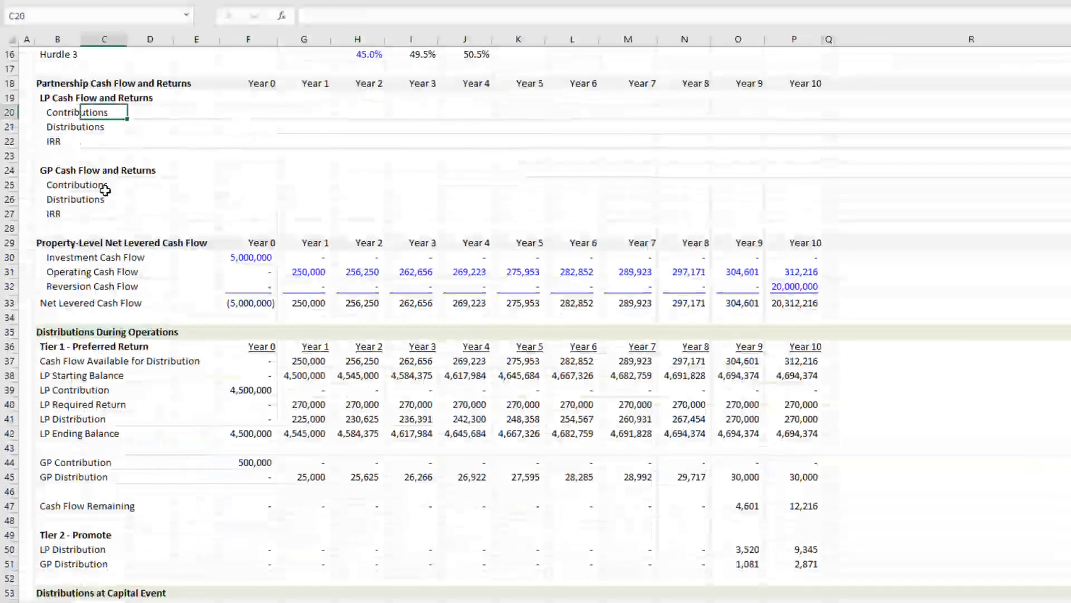
left_click(255, 116)
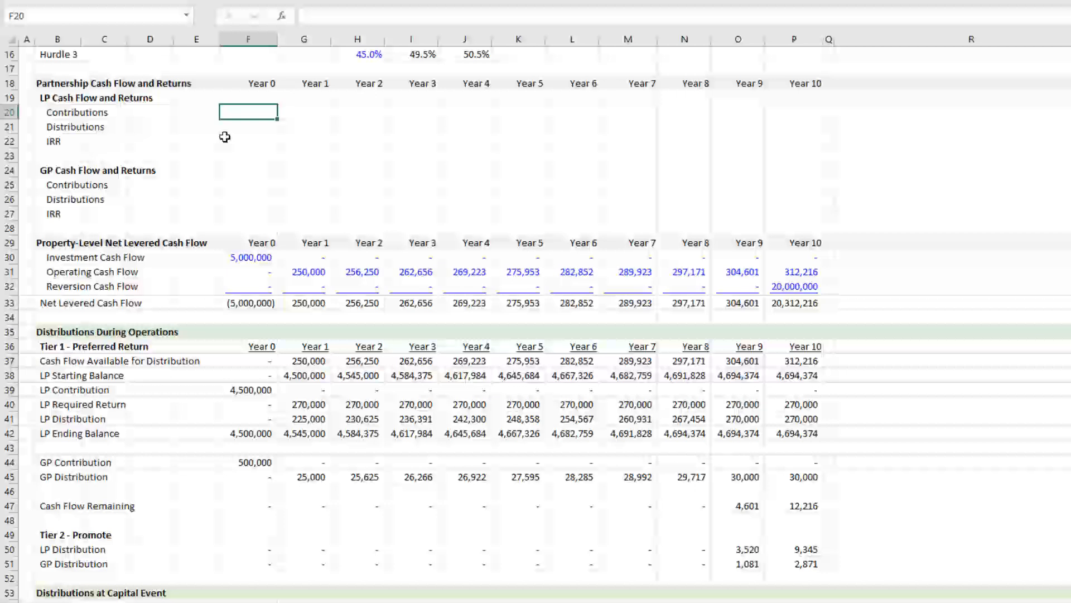
type("=")
key("Down")
key("Down")
key("Down")
key("Down")
key("Down")
key("Down")
key("Down")
key("Down")
key("Down")
key("Down")
key("Down")
key("Down")
key("Down")
key("Down")
key("Down")
key("Down")
key("Down")
key("Down")
key("Down")
key("Down")
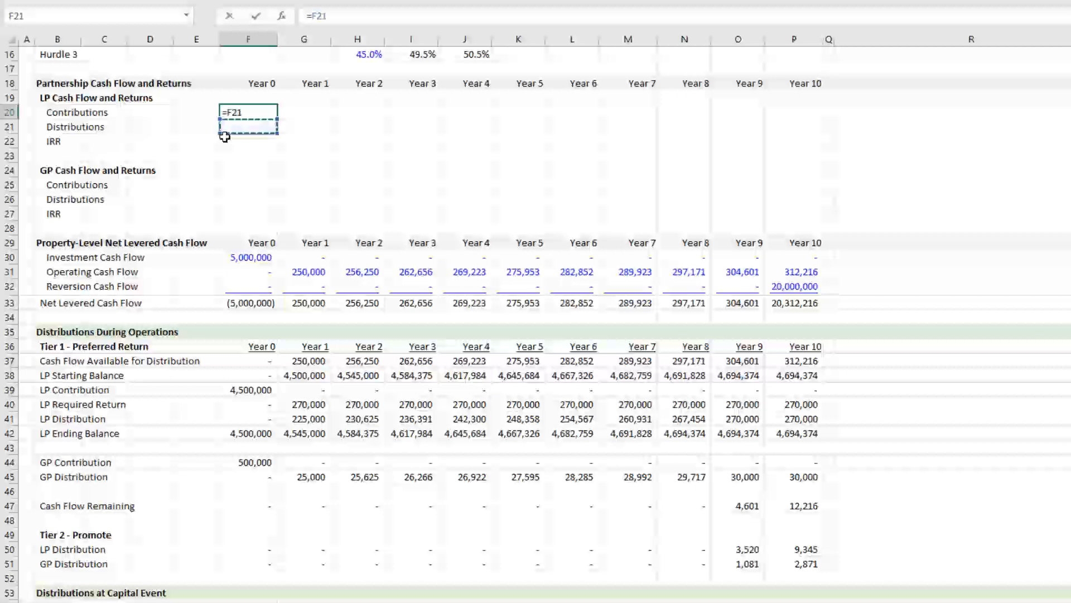
key("Down")
key("Down")
key("Down")
key("Down")
key("Down")
key("Down")
key("Down")
key("Down")
key("Down")
key("Down")
key("Down")
key("Down")
key("Down")
key("Down")
key("Down")
key("Down")
key("Down")
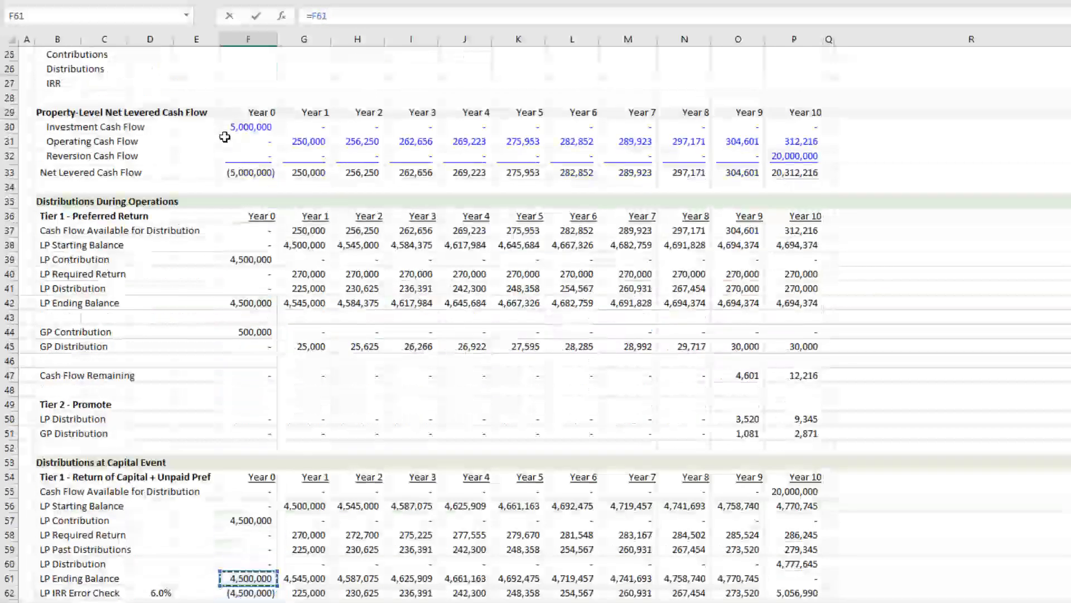
key("Up")
key("Up")
key("Up")
key("Up")
key("Up")
key("Up")
key("Up")
key("Up")
key("Up")
key("Up")
key("Up")
key("Up")
key("Up")
key("Up")
key("Up")
key("Up")
key("Up")
key("Up")
key("Up")
key("Up")
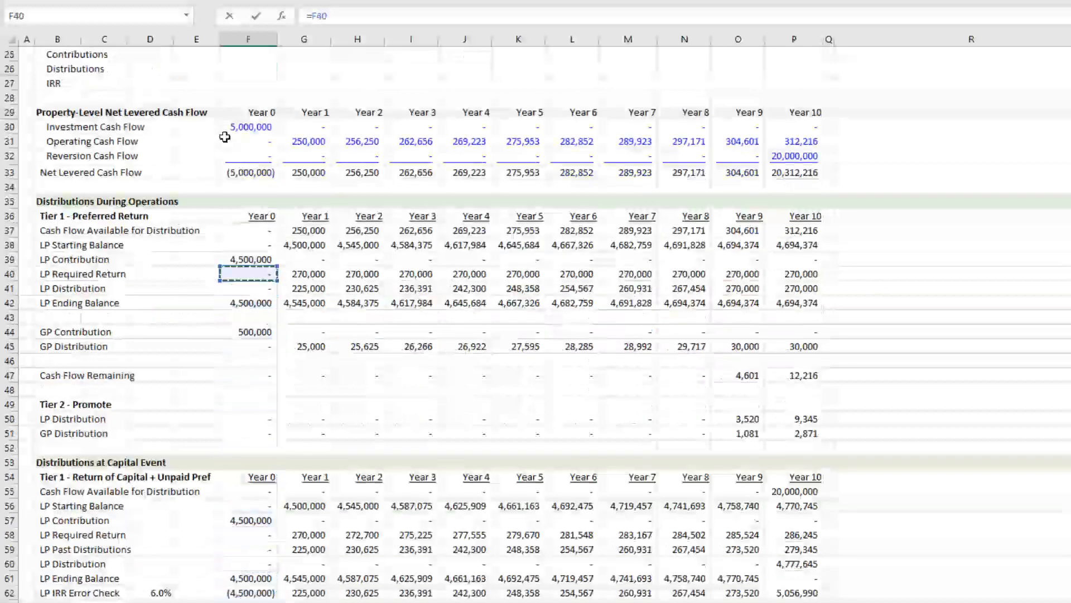
key("Return")
- In F21, total the Year 0 LP distributions from all operating and capital event tiers with =F41+F50+F60+F77+F89
scroll(224, 156, "up", 2)
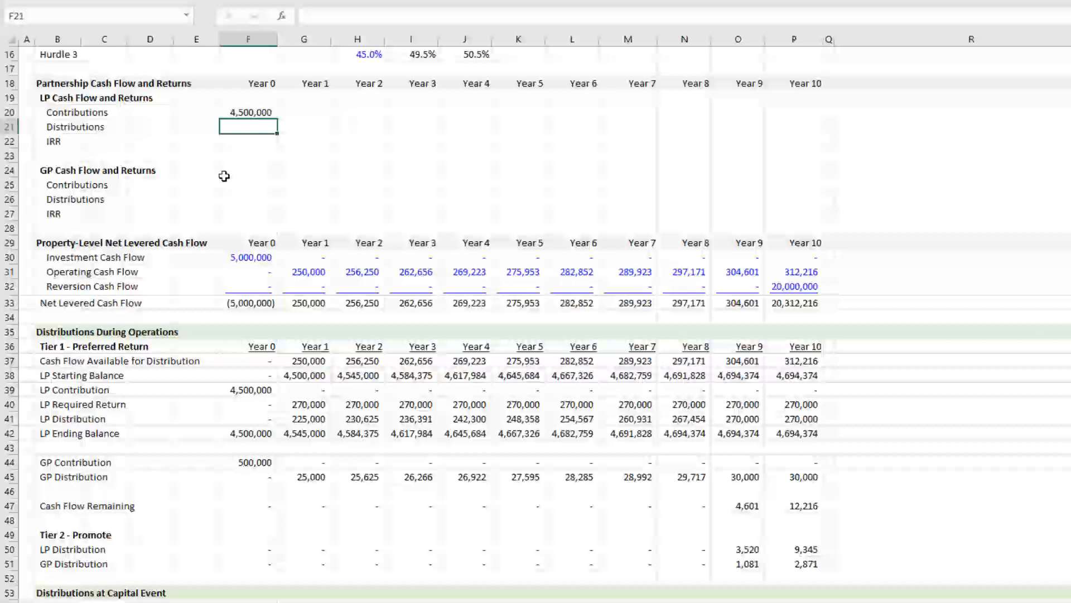
type("=")
scroll(535, 323, "down", 6)
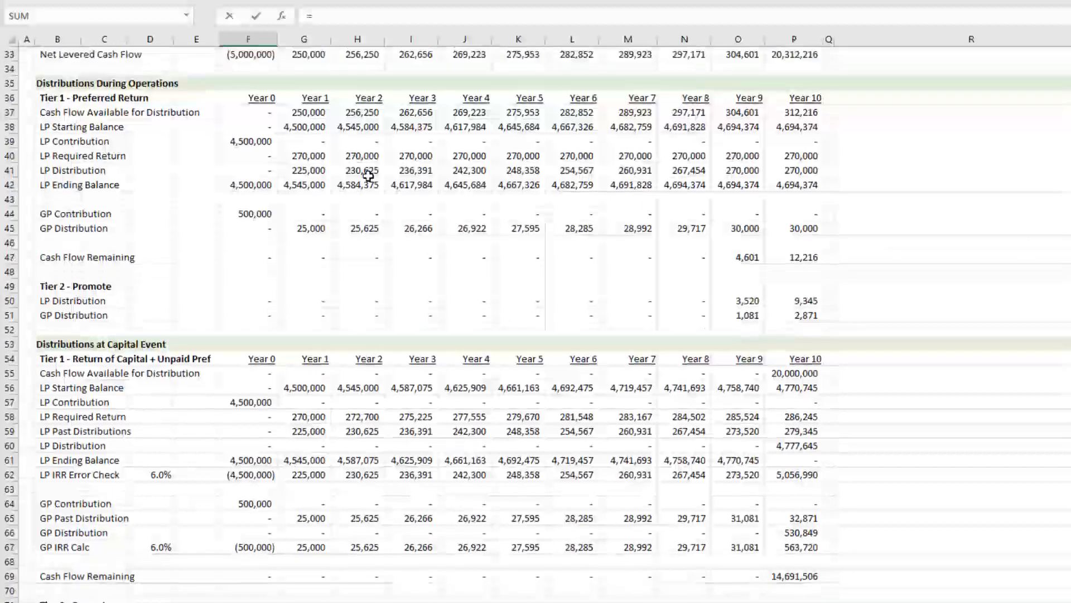
left_click(252, 170)
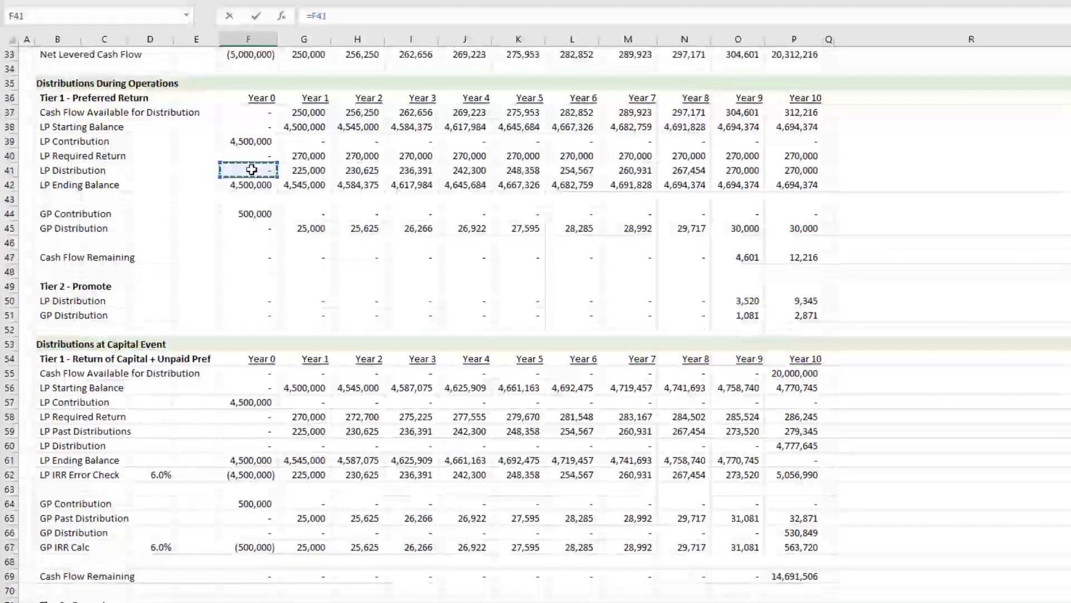
type("+")
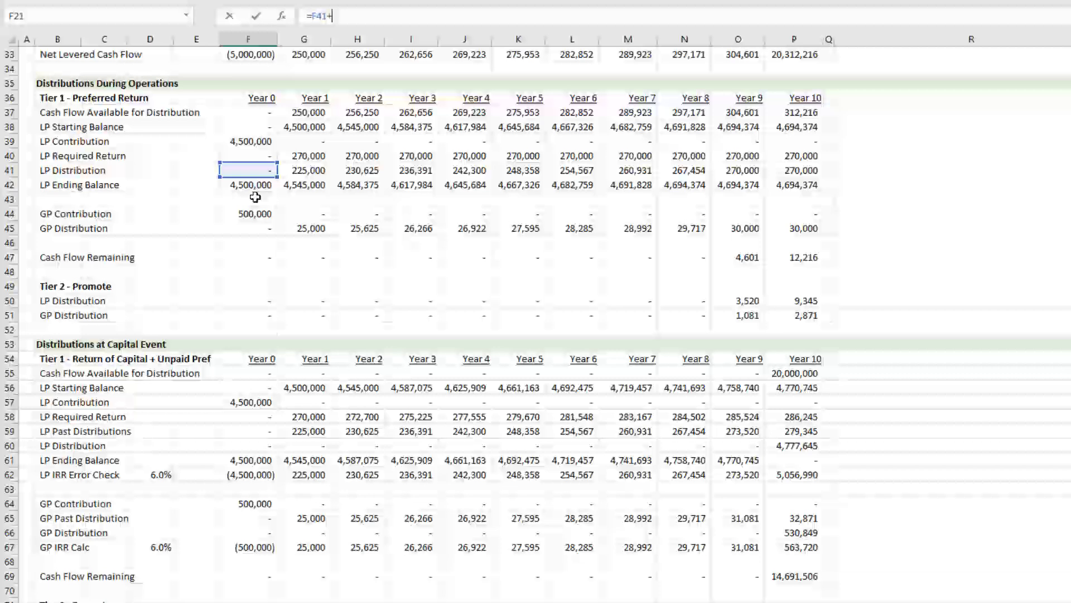
left_click(249, 302)
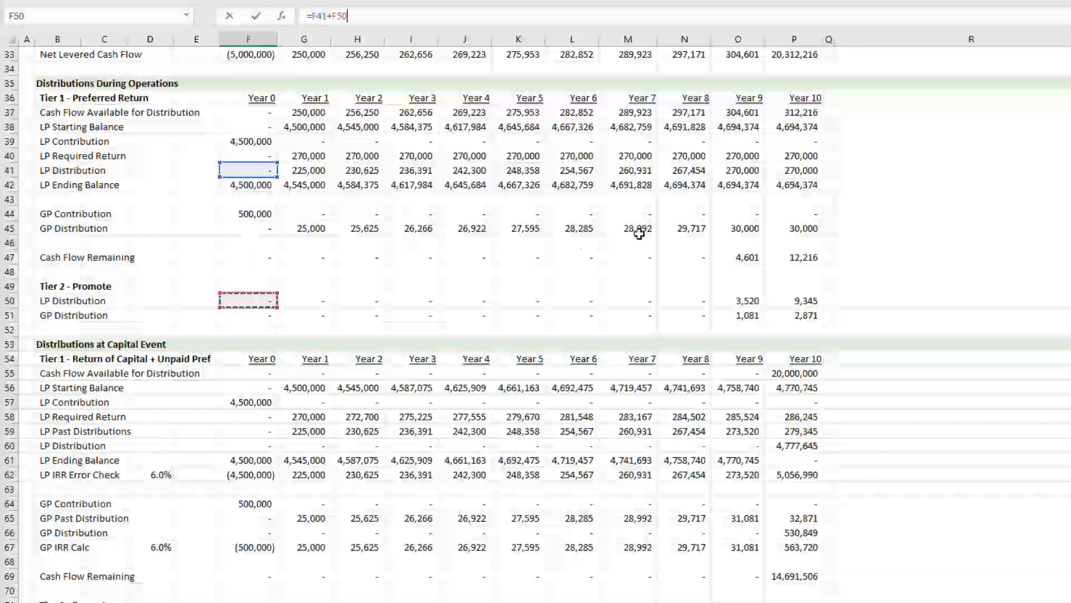
type("+")
scroll(198, 157, "down", 7)
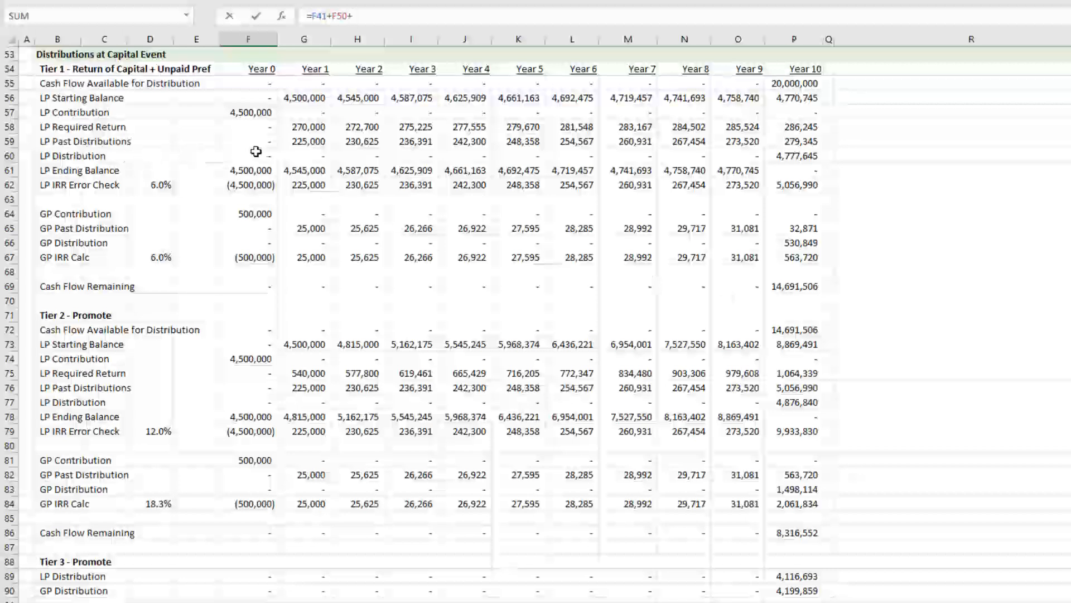
left_click(255, 151)
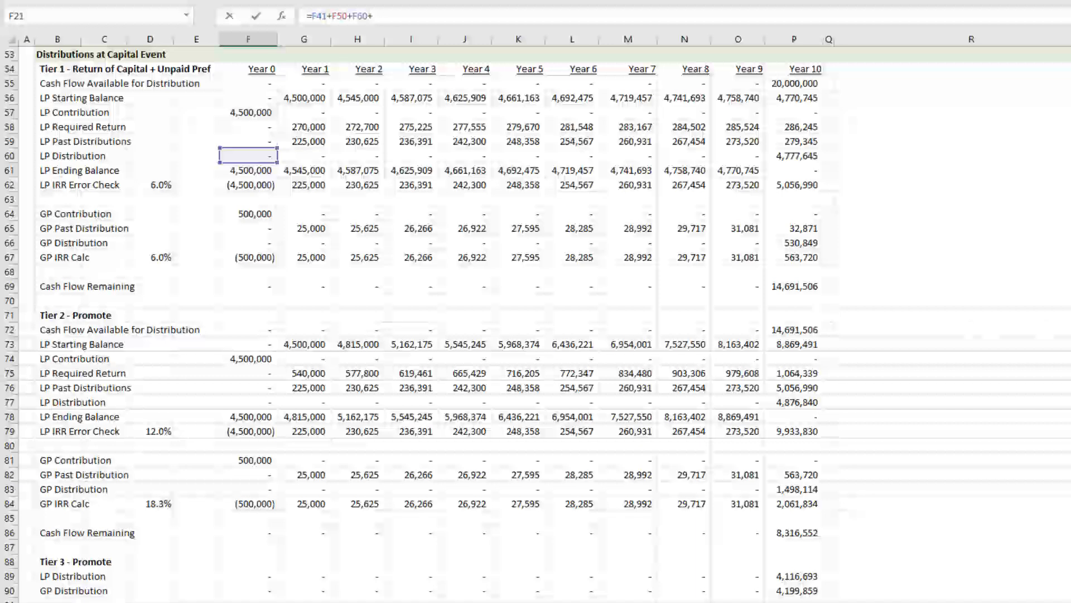
scroll(822, 385, "down", 3)
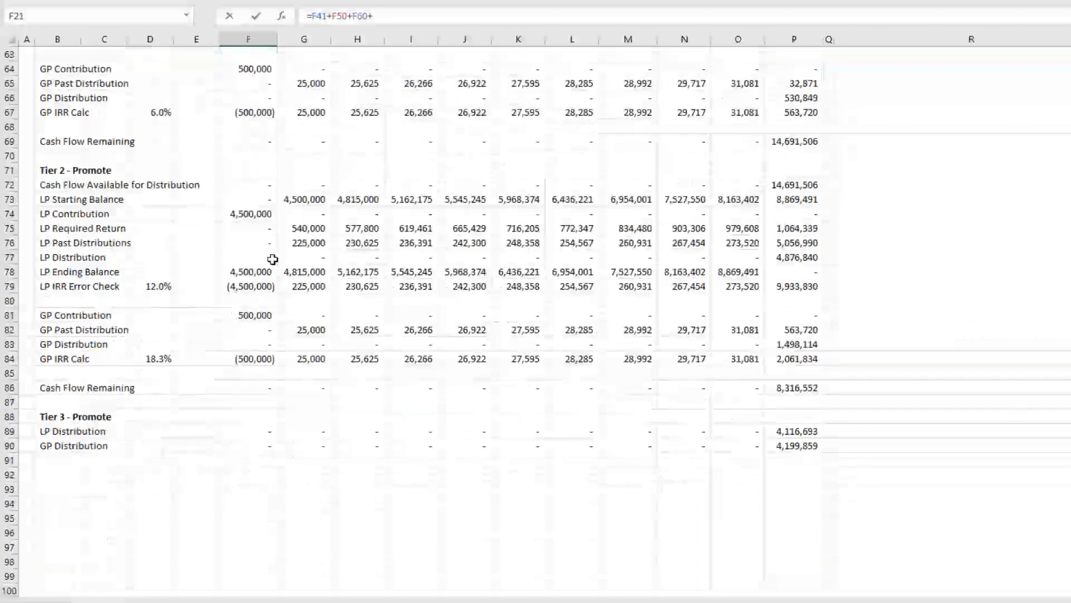
left_click(255, 259)
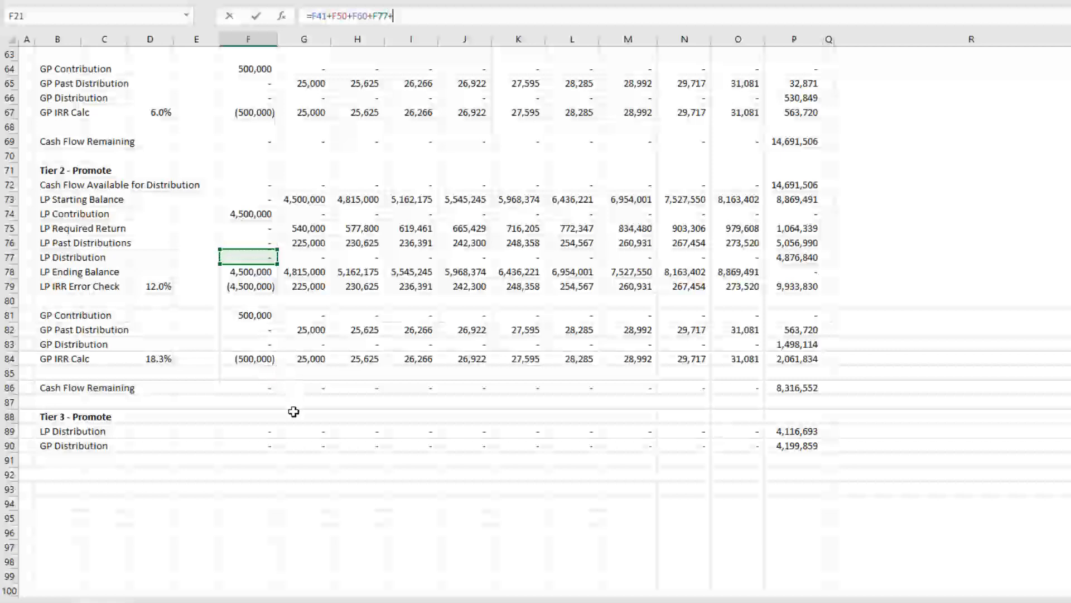
type("+")
left_click(258, 430)
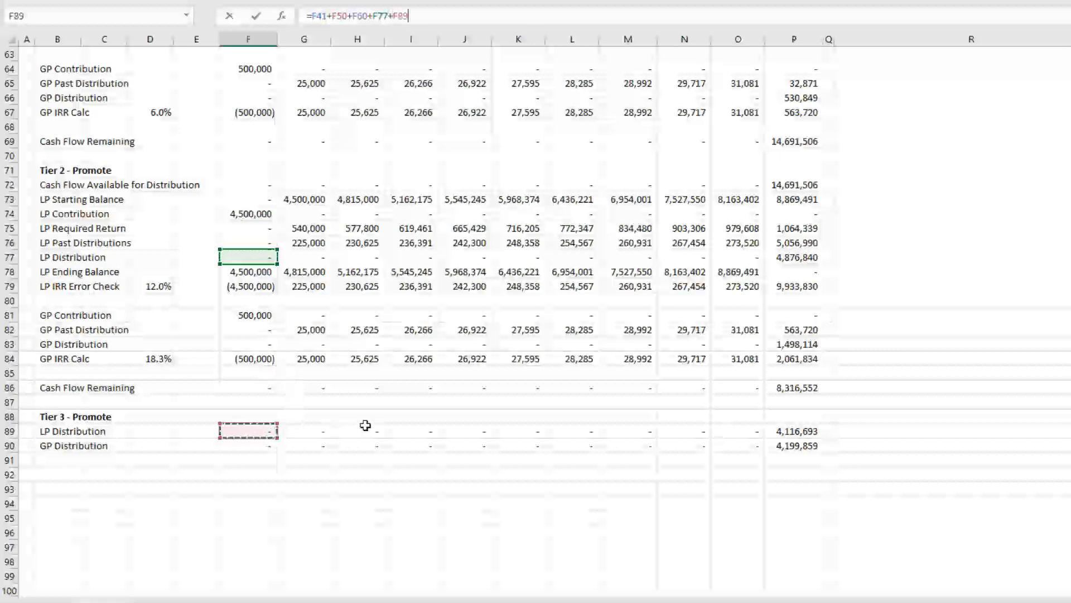
key("Return")
- In F22, calculate the Year 0 LP net cash flow on the IRR row with =-F20+F21
scroll(331, 390, "up", 4)
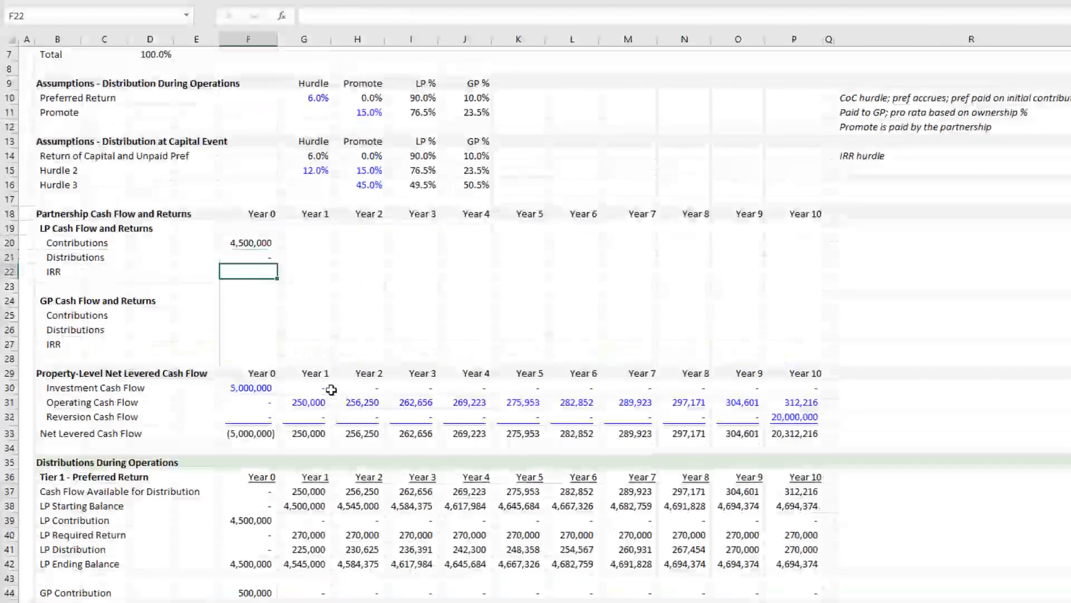
type("=-")
key("Up")
key("Up")
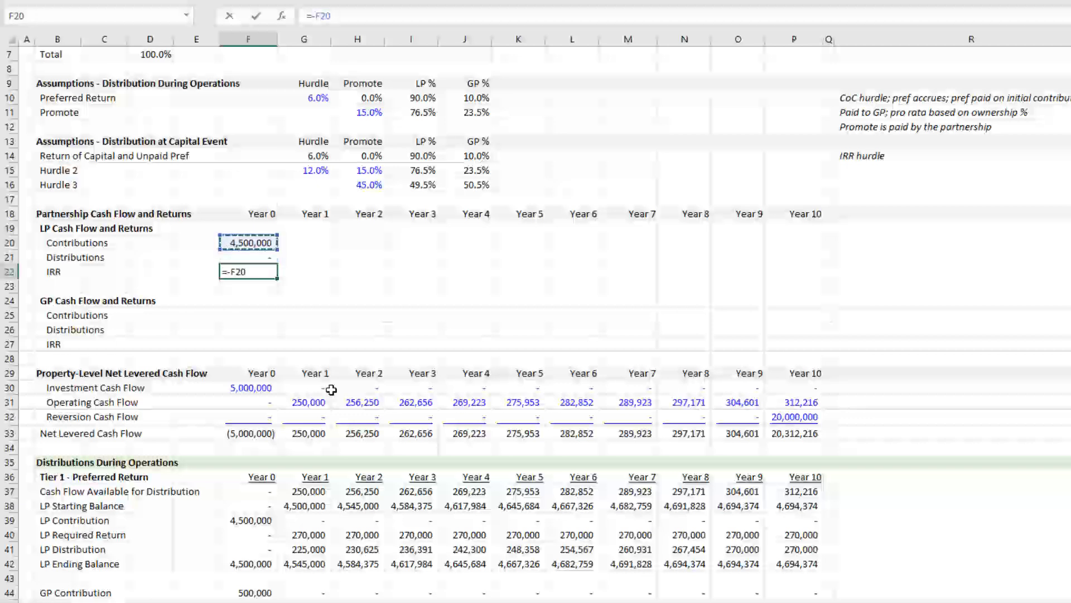
type("+")
key("Up")
key("Return")
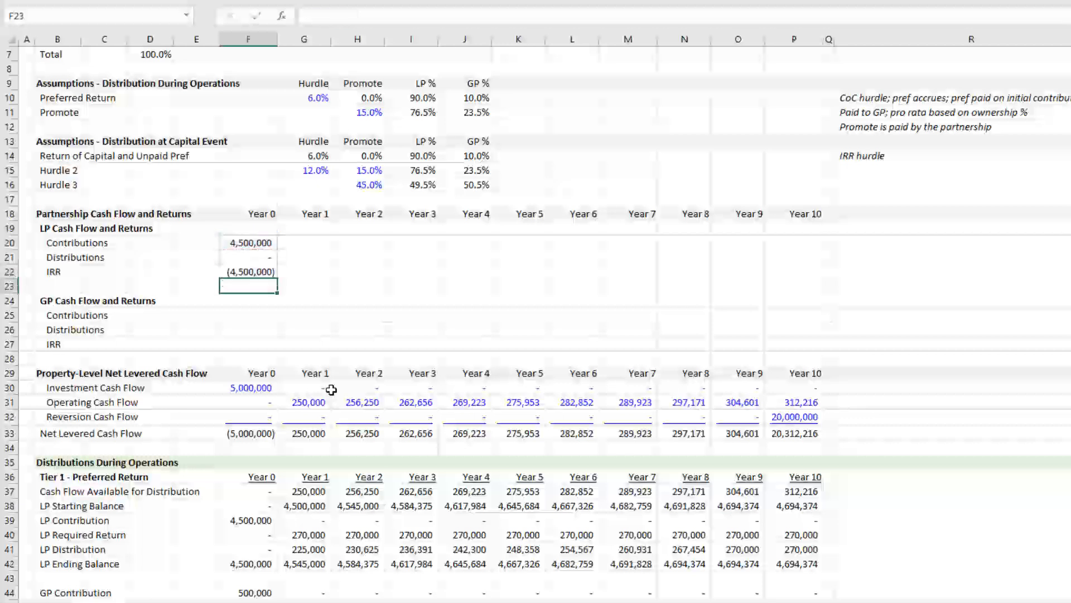
- Fill the LP Contributions, Distributions and IRR row formulas in F20:F22 across to Year 10 in column P
key("Up")
key("Up")
key("Up")
key("shift+Down")
key("shift+Down")
key("shift+Right")
key("shift+Right")
key("shift+Right")
key("shift+Right")
key("shift+Right")
key("shift+Right")
key("shift+Right")
key("shift+Right")
key("shift+Right")
key("shift+Right")
key("shift+Right")
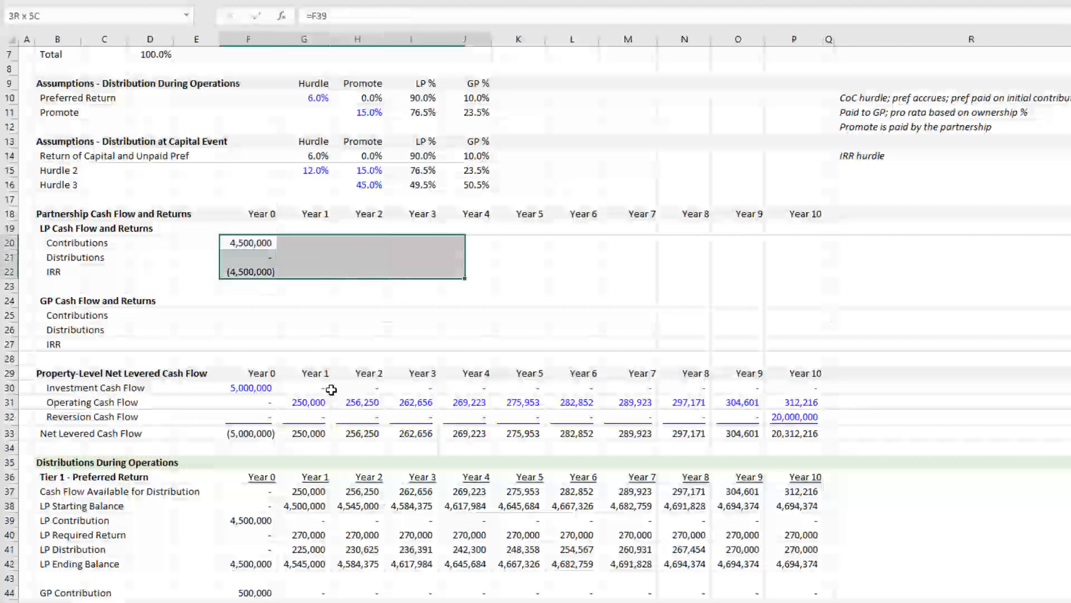
key("shift+Left")
key("ctrl+r")
- In E22, calculate the LP IRR over Years 0 to 10 with =IRR(F22:P22)
key("Down")
key("Down")
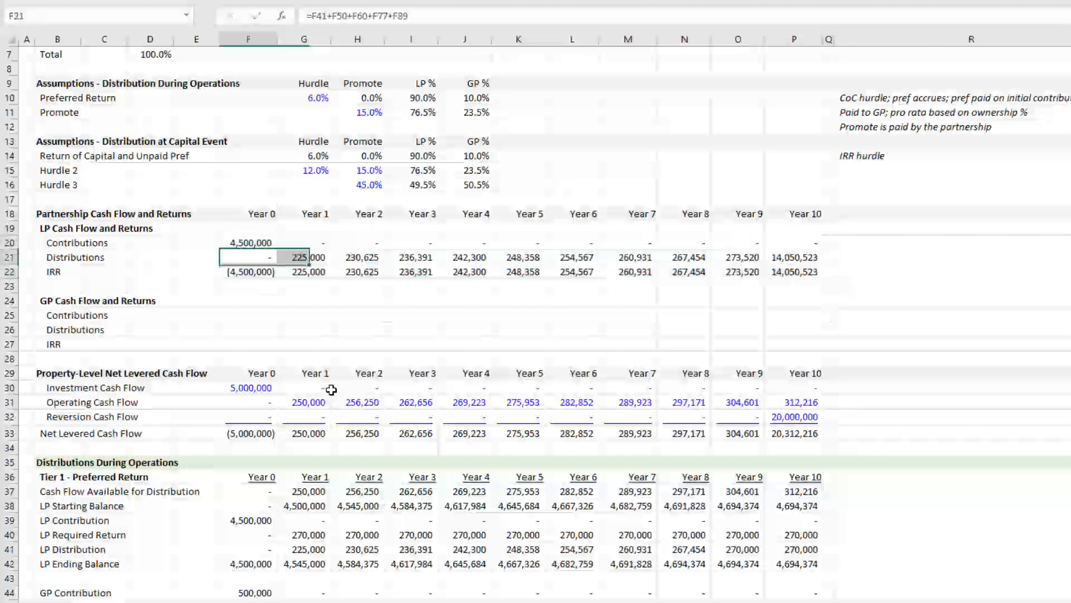
key("Left")
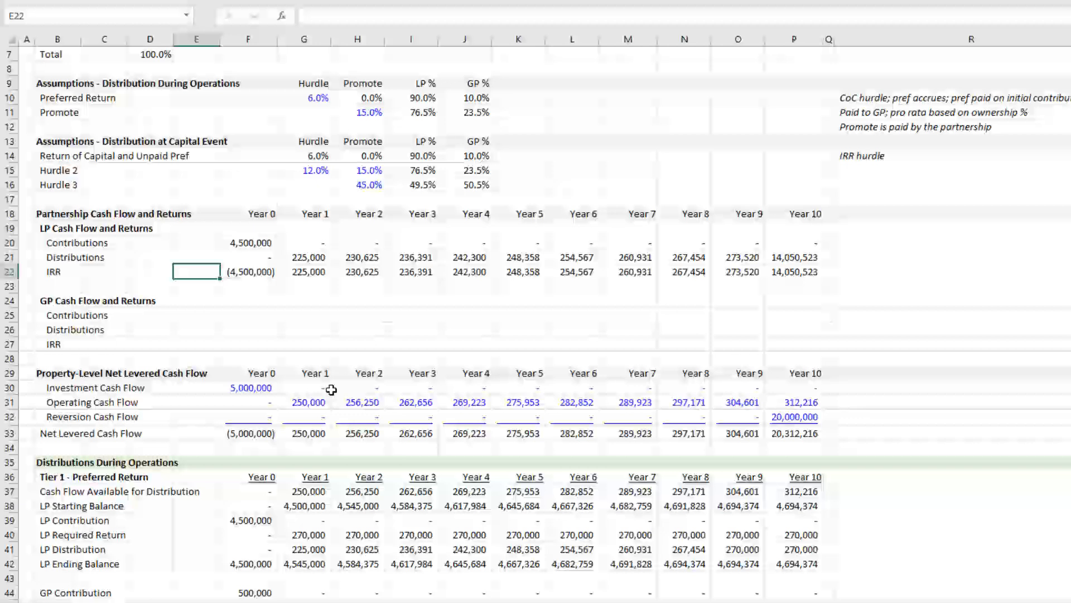
type("=irr")
key("Tab")
key("Right")
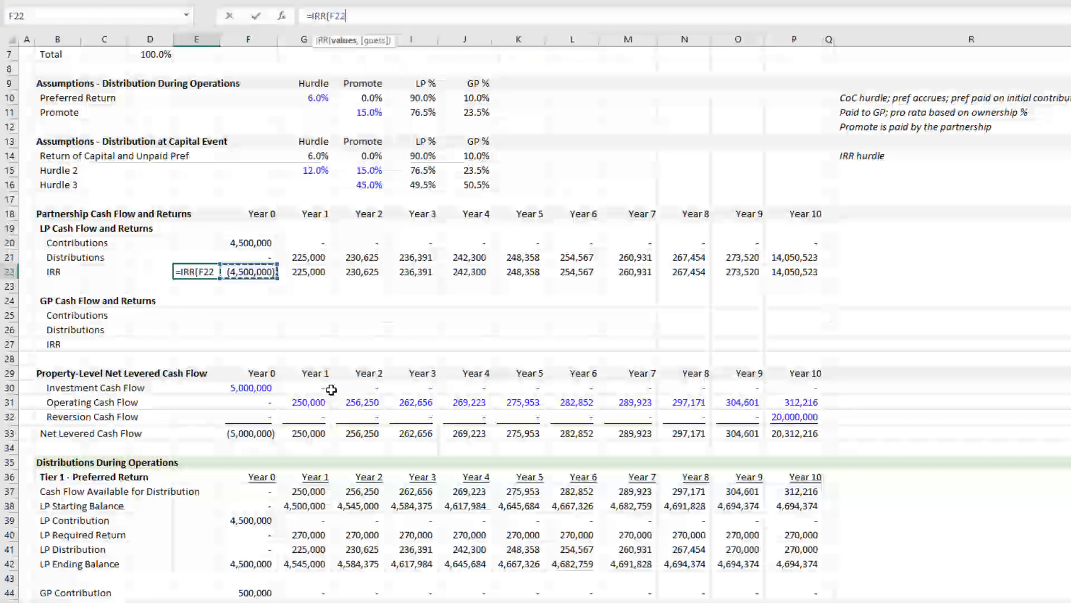
key("shift+Right")
key("shift+Right")
key("shift+Right")
key("shift+Right")
key("shift+Right")
key("shift+Right")
key("shift+Right")
key("shift+Right")
key("shift+Right")
key("shift+Right")
key("ctrl+Return")
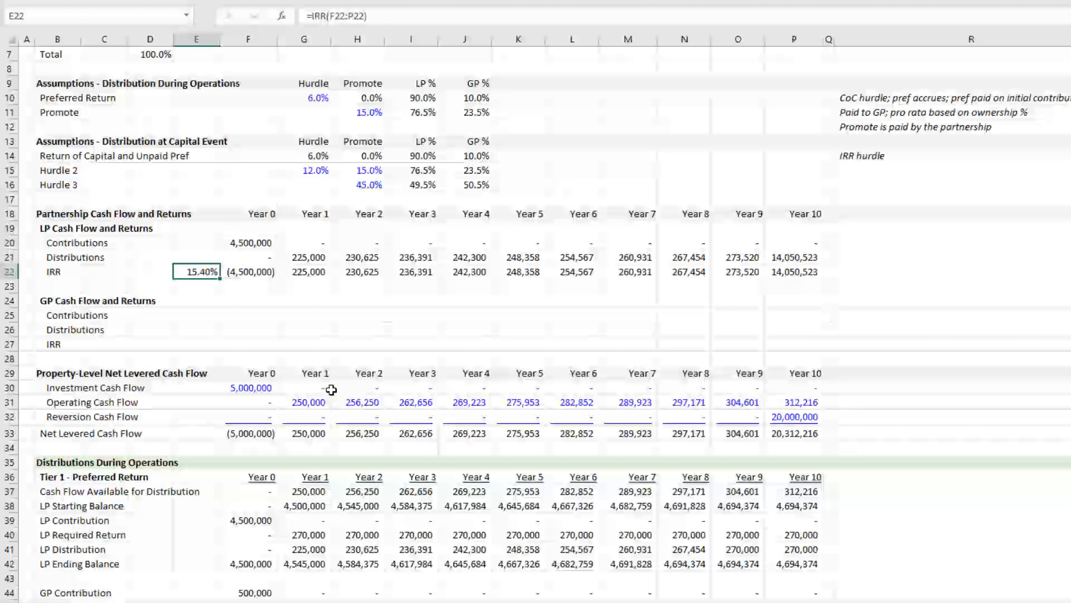
- Copy the LP IRR formula into E33 on the Net Levered Cash Flow row and compare the property-level IRR with the LP IRR
key("ctrl+c")
key("Down")
key("Down")
key("Down")
key("Down")
key("Down")
key("Down")
key("Down")
key("Down")
key("Down")
key("Down")
key("Down")
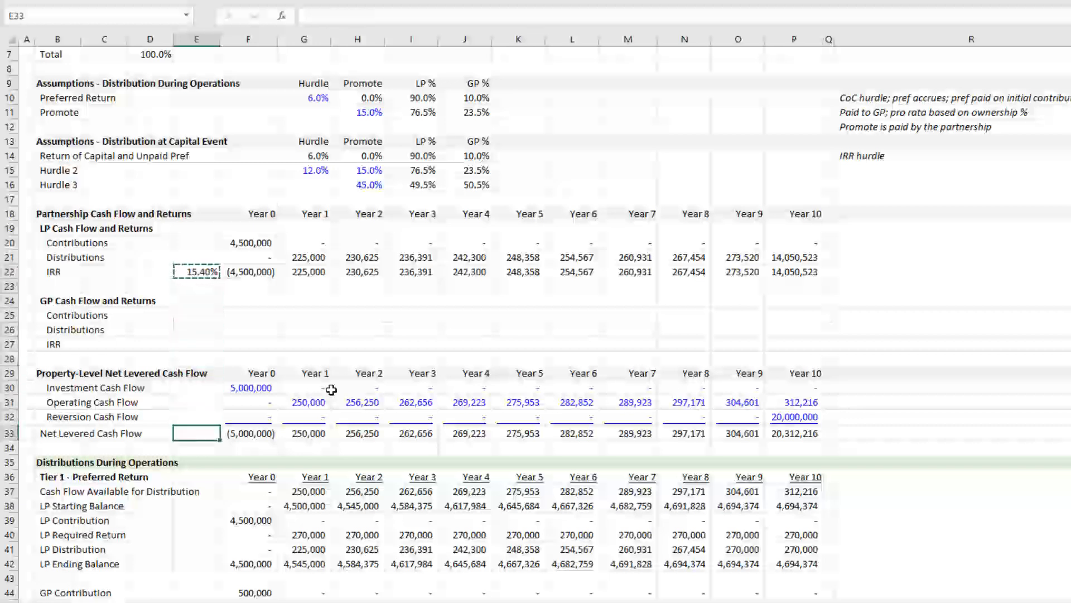
scroll(311, 299, "down", 3)
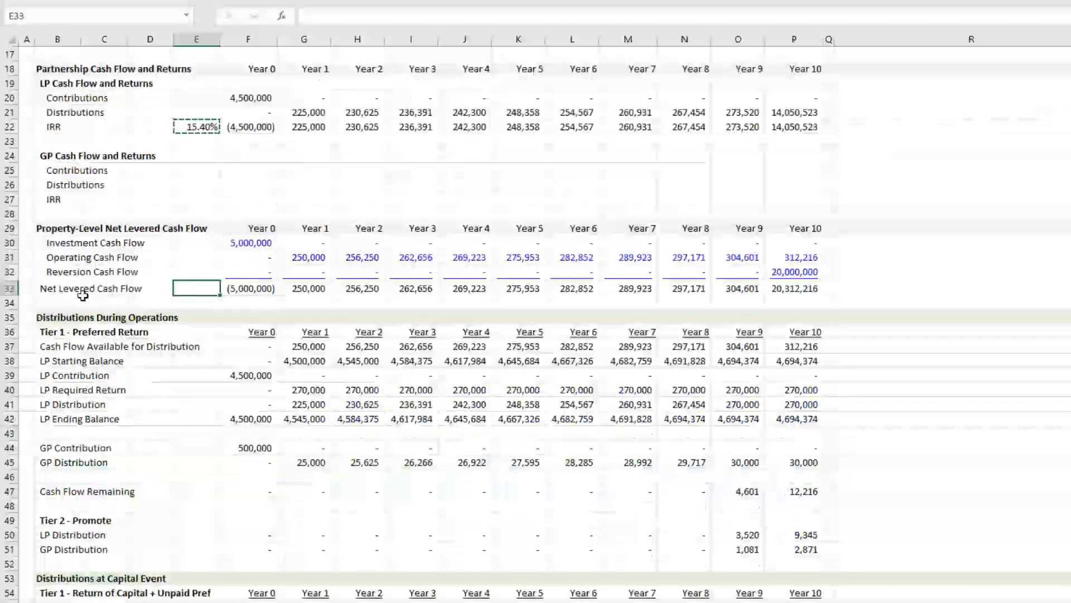
key("ctrl+v")
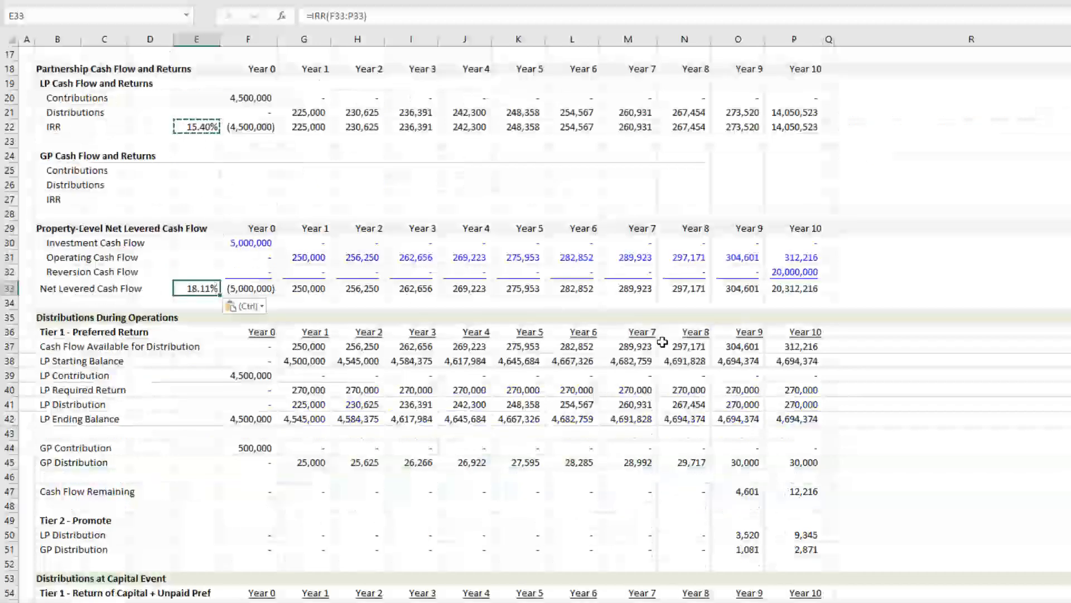
key("Escape")
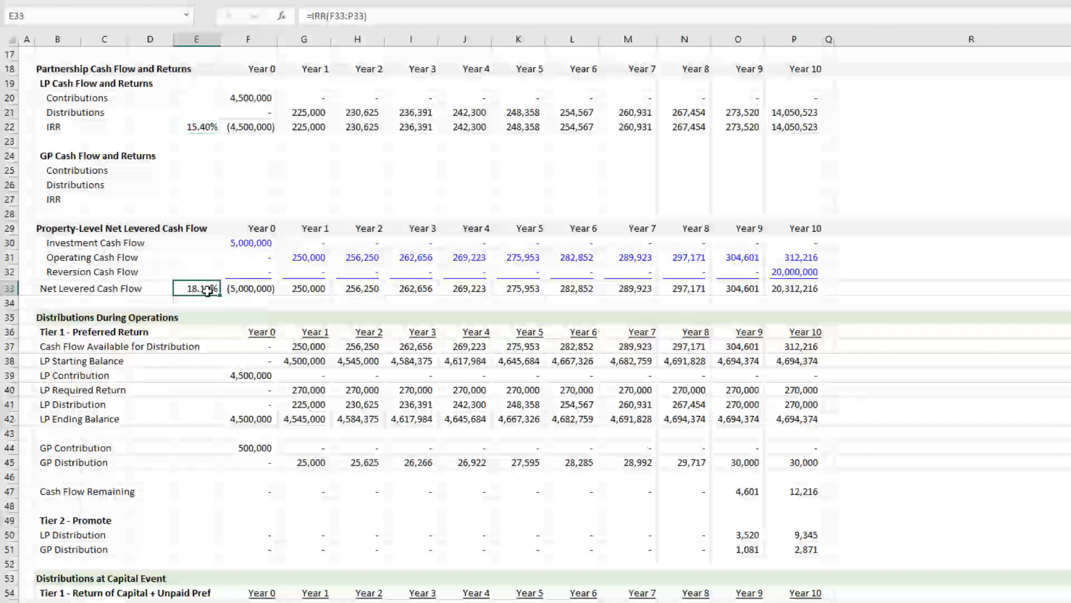
left_click(206, 128)
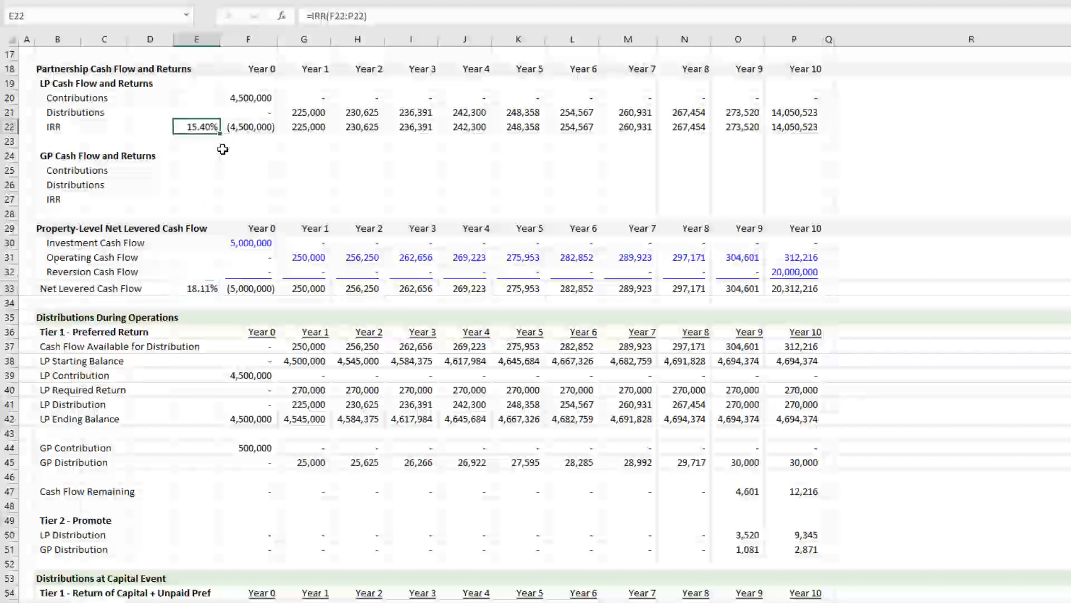
left_click(204, 286)
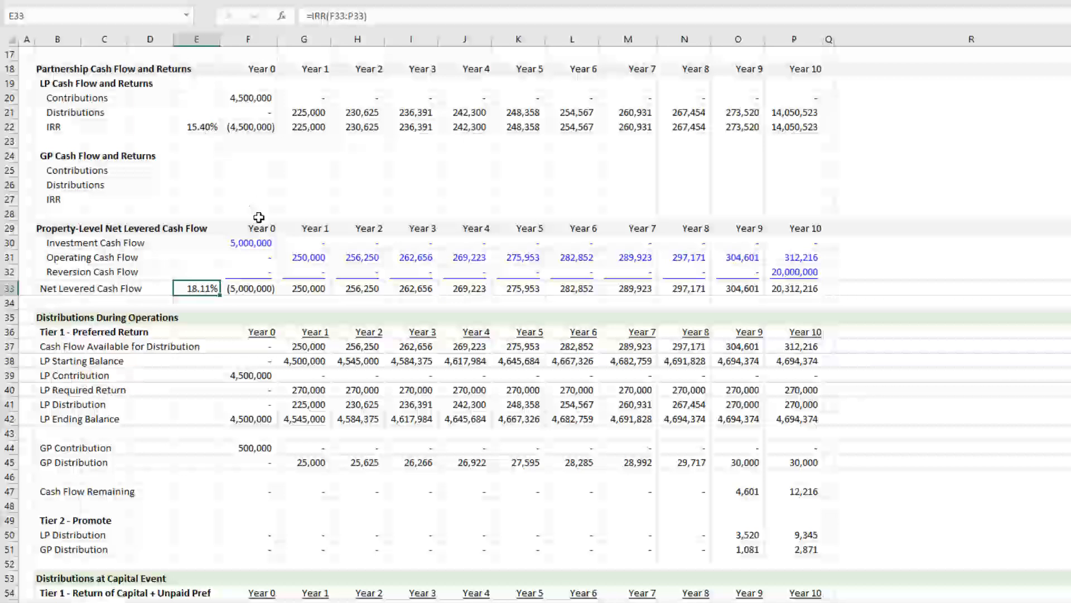
- In F25, link the Year 0 GP Contributions to the operations-tier GP Contribution with =F44
key("Up")
key("Up")
key("Up")
key("Up")
key("Up")
key("Up")
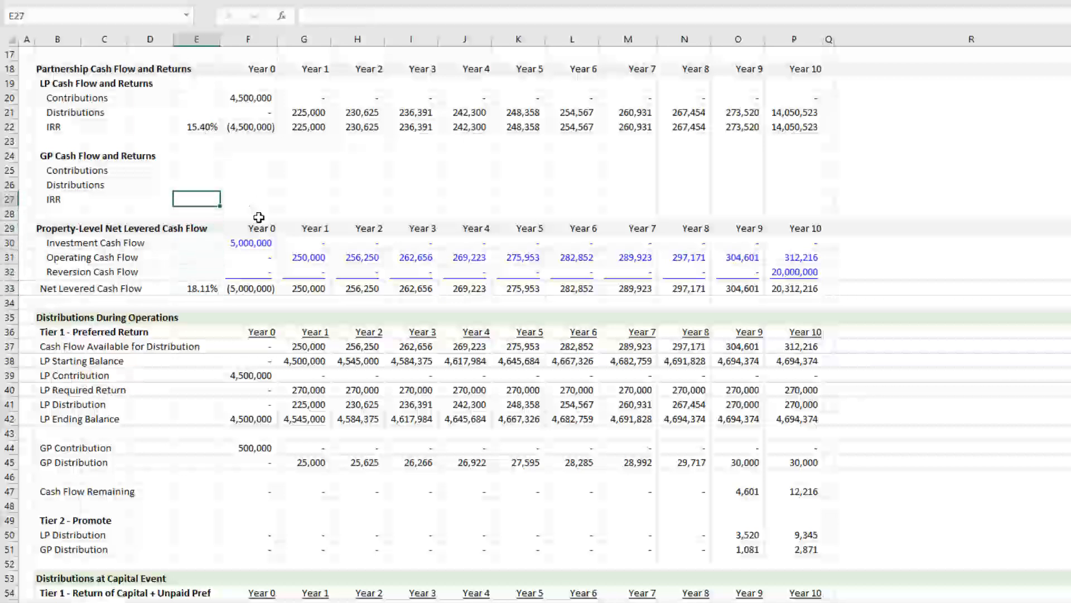
key("Right")
key("Up")
key("Up")
type("=")
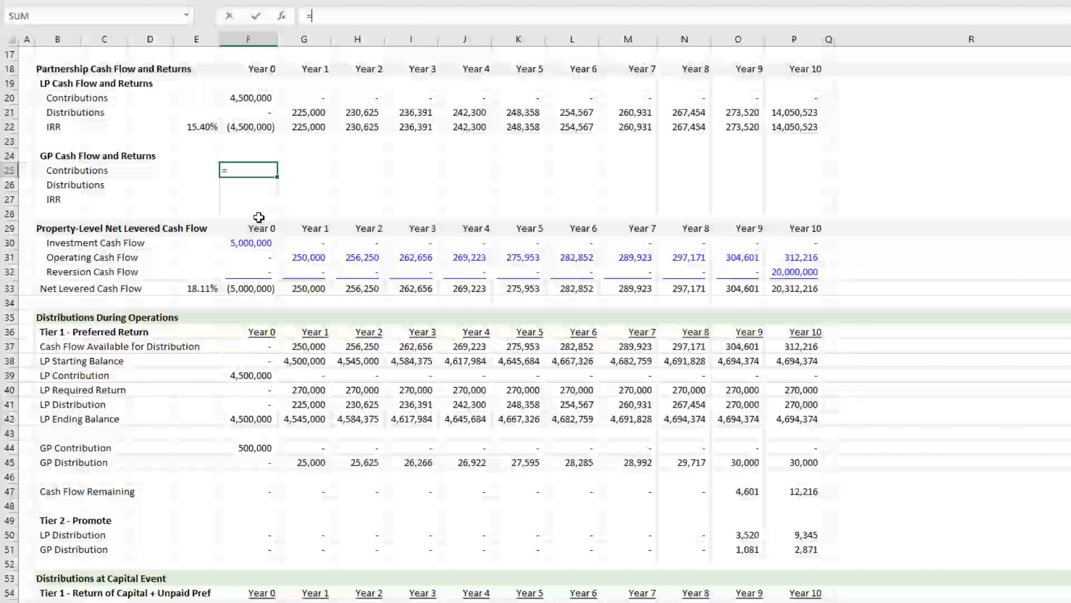
key("Down")
key("Down")
key("Down")
key("Down")
key("Down")
key("Down")
key("Down")
key("Down")
key("Down")
key("Down")
key("Down")
key("Down")
key("Down")
key("Down")
key("Down")
key("Down")
key("Down")
key("Down")
key("Down")
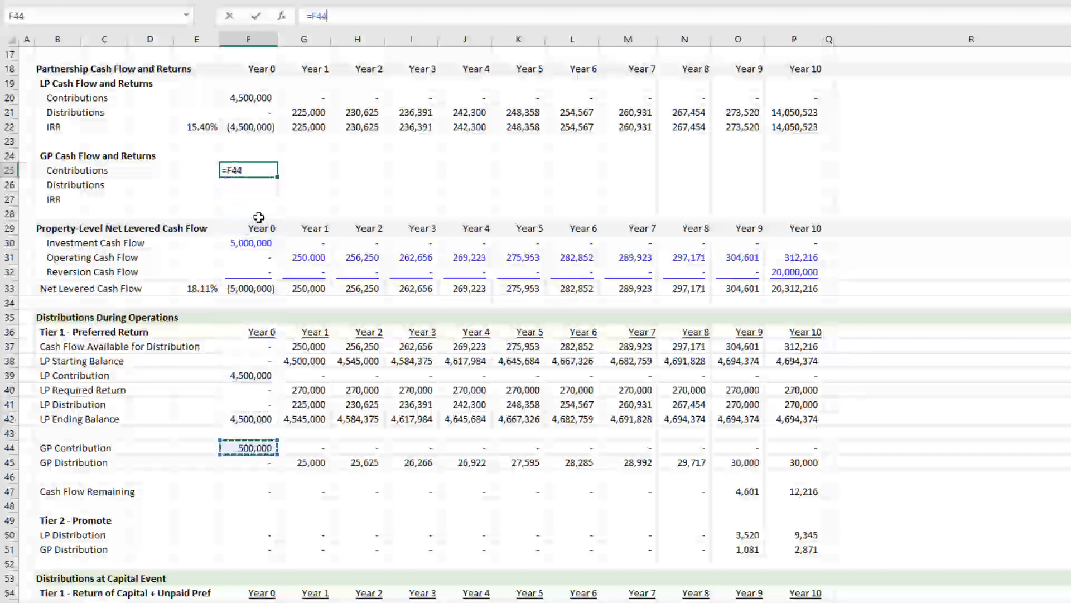
key("Return")
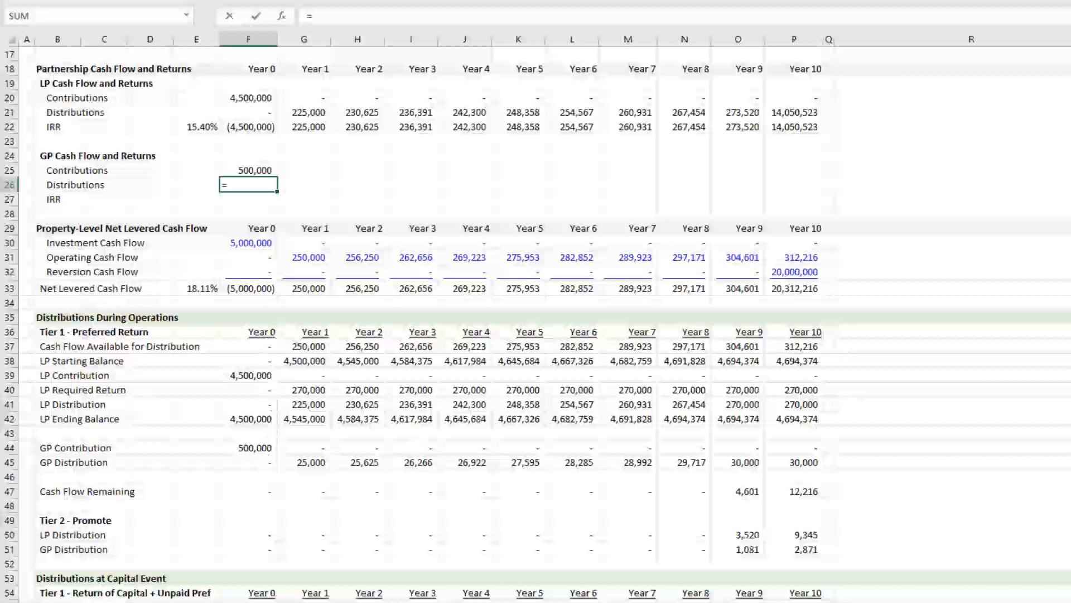
- In F26, total the Year 0 GP Distributions from all tiers with =F45+F51+F66+F83+F90
scroll(439, 220, "down", 6)
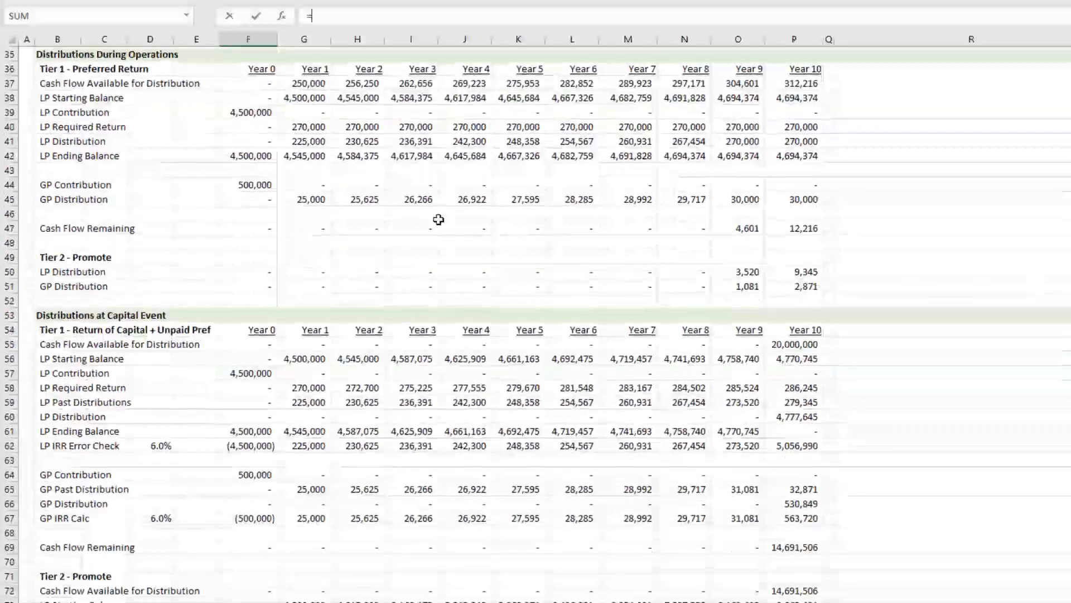
left_click(257, 197)
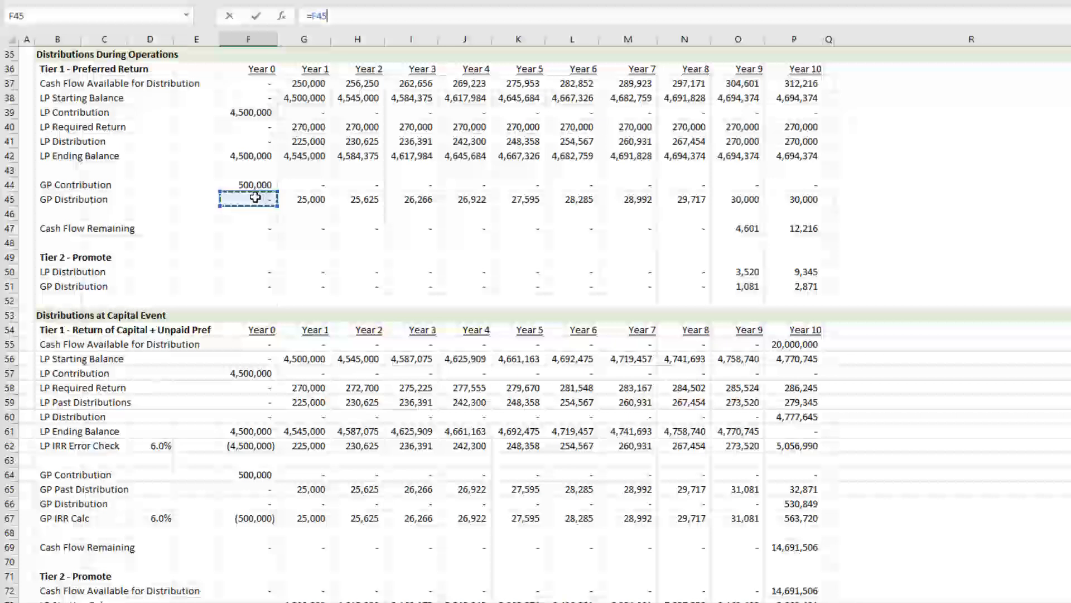
type("+")
left_click(264, 286)
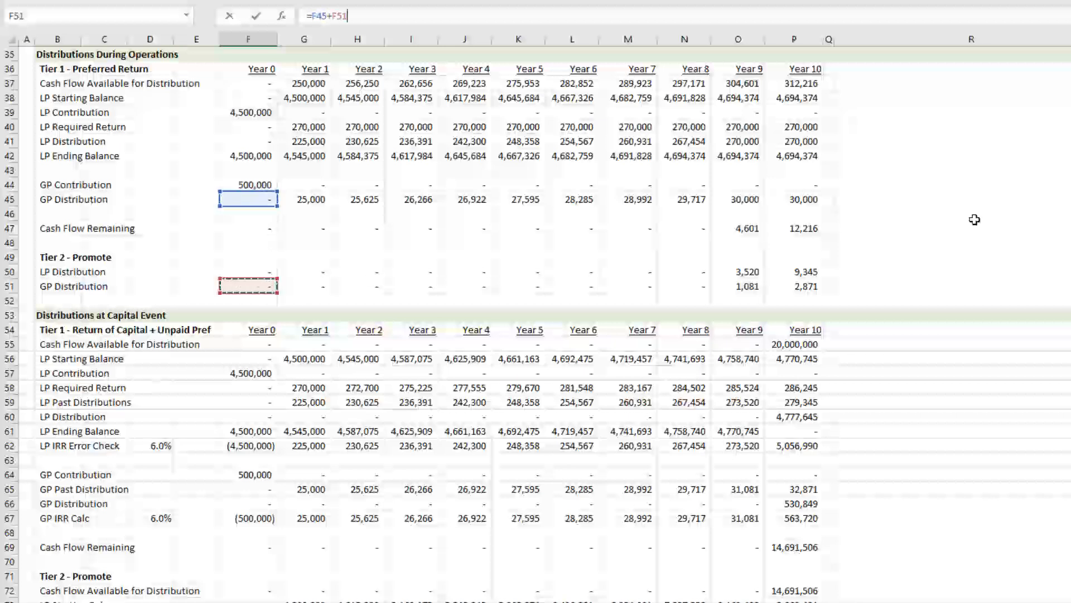
type("+")
scroll(705, 323, "down", 6)
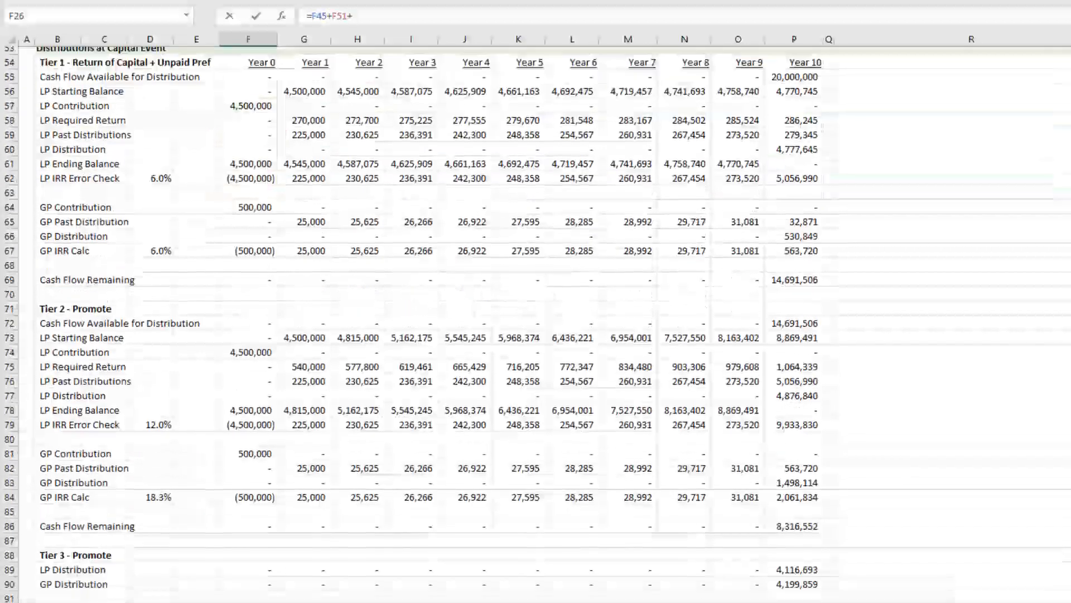
left_click(272, 249)
type("+")
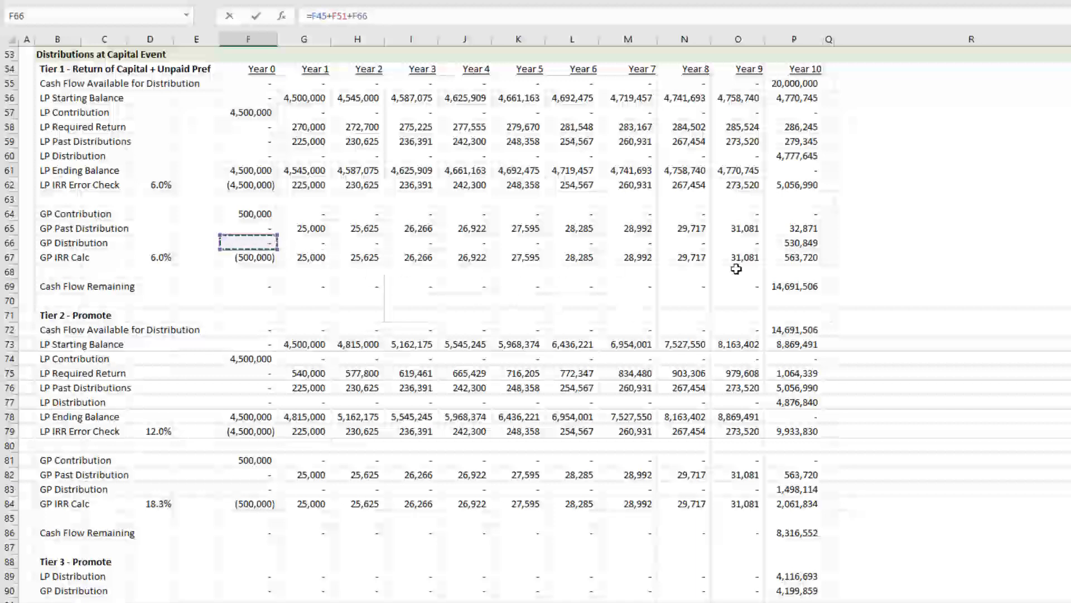
scroll(279, 329, "down", 3)
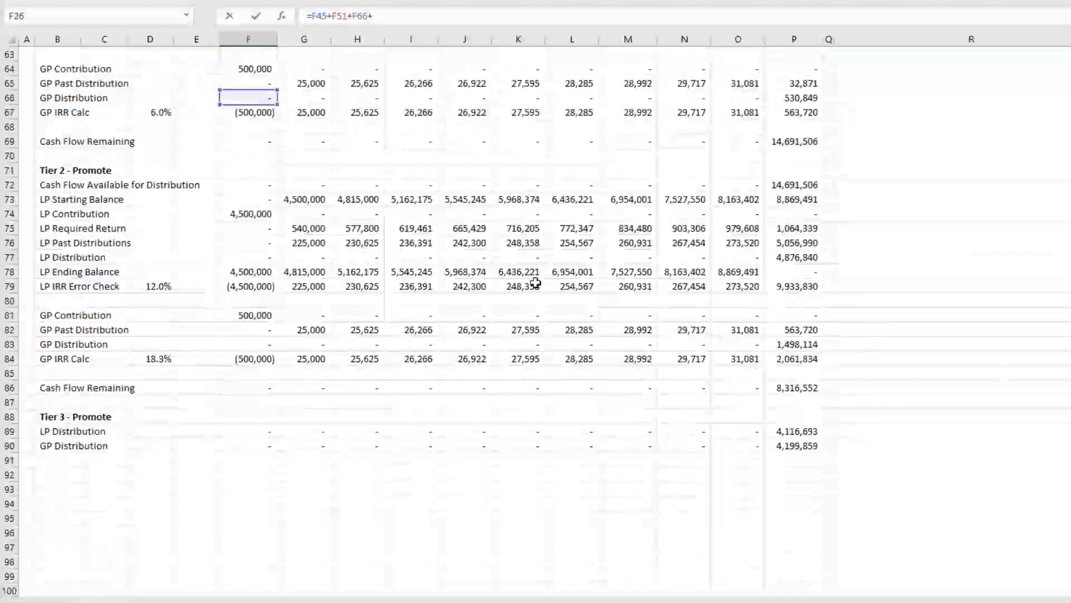
left_click(262, 338)
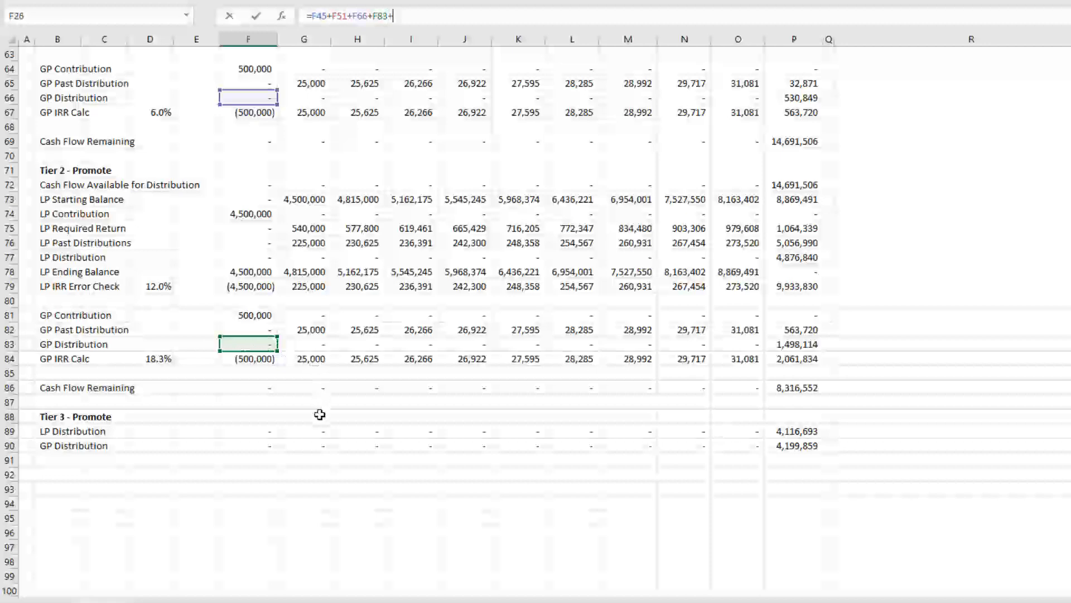
type("+")
left_click(261, 443)
key("Return")
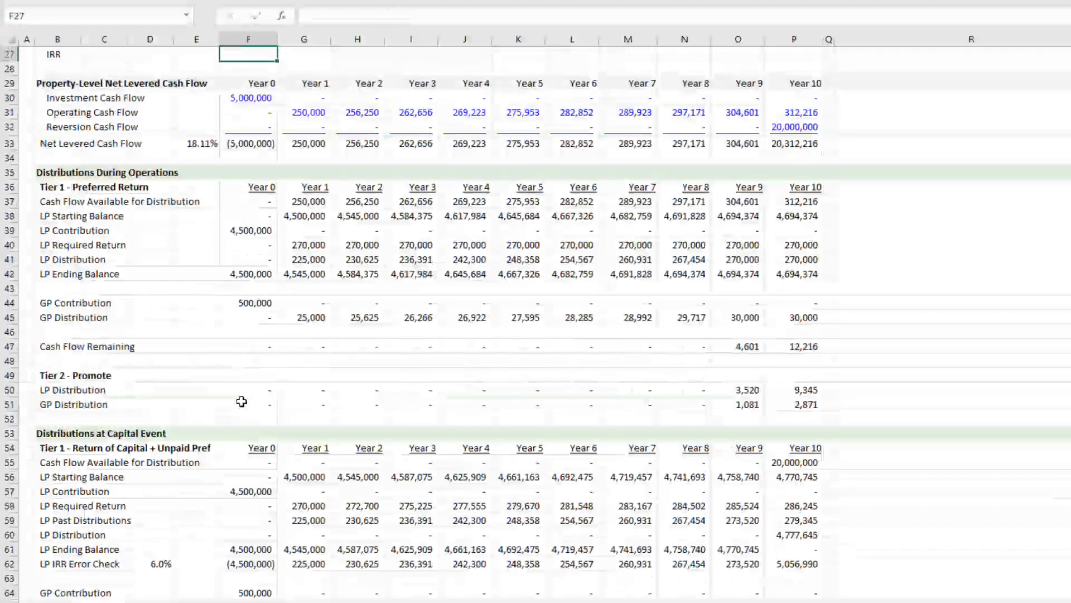
- In F27, calculate the Year 0 GP net cash flow on the IRR row with =-F25+F26
scroll(351, 316, "up", 5)
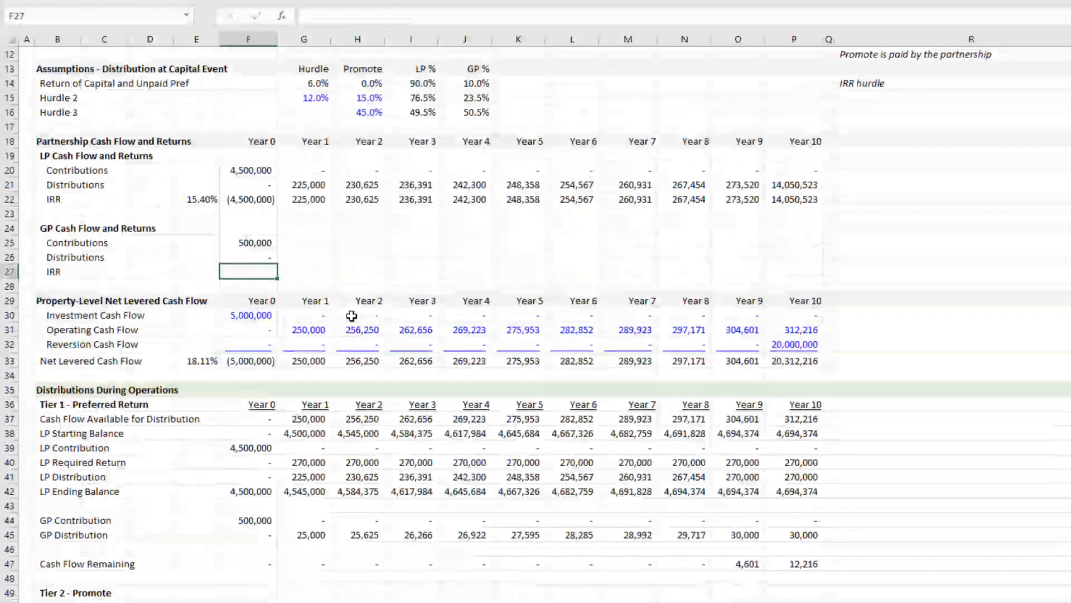
type("=-")
key("Up")
key("Up")
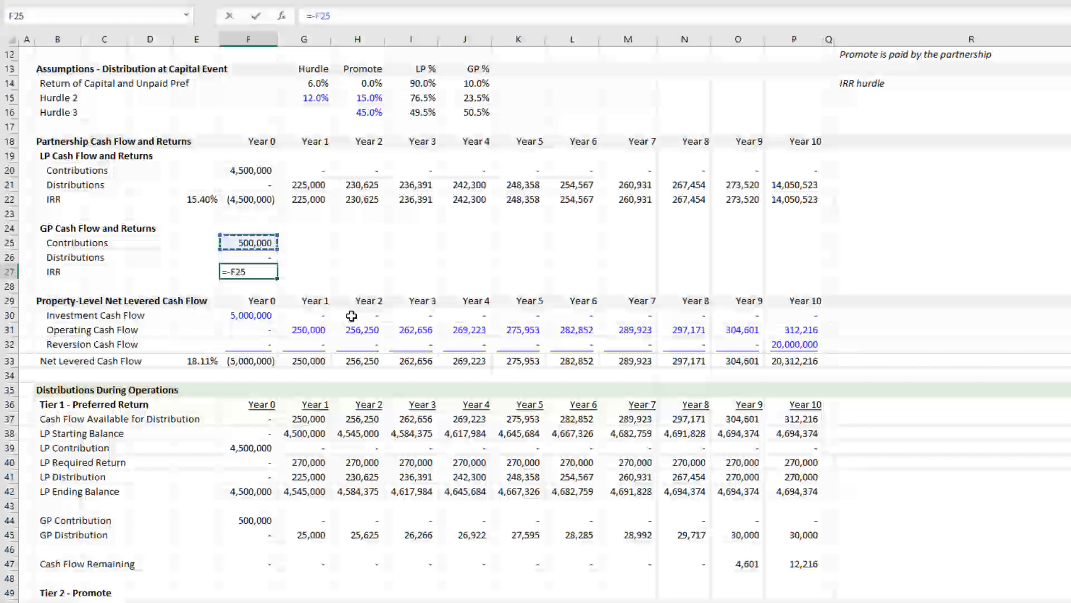
type("+")
key("Up")
key("Return")
- Fill the GP Contributions, Distributions and IRR row formulas in F25:F27 across to Year 10 in column P
key("Up")
key("Up")
key("Up")
key("Down")
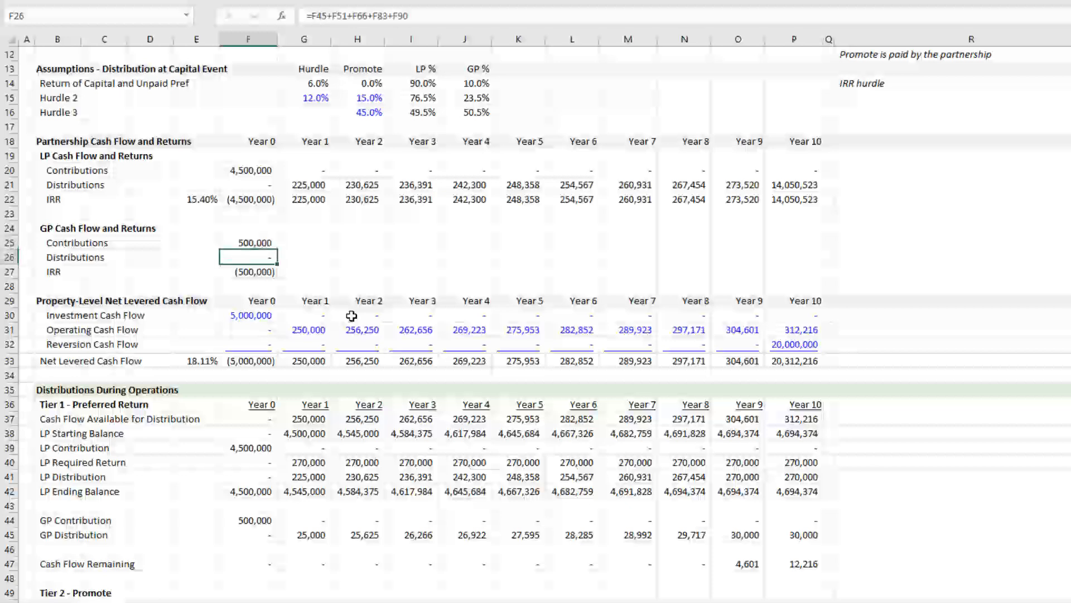
key("Up")
key("shift+Down")
key("shift+Down")
key("shift+Right")
key("shift+Right")
key("shift+Right")
key("shift+Right")
key("shift+Right")
key("shift+Right")
key("shift+Right")
key("shift+Right")
key("shift+Right")
key("shift+Right")
key("ctrl+r")
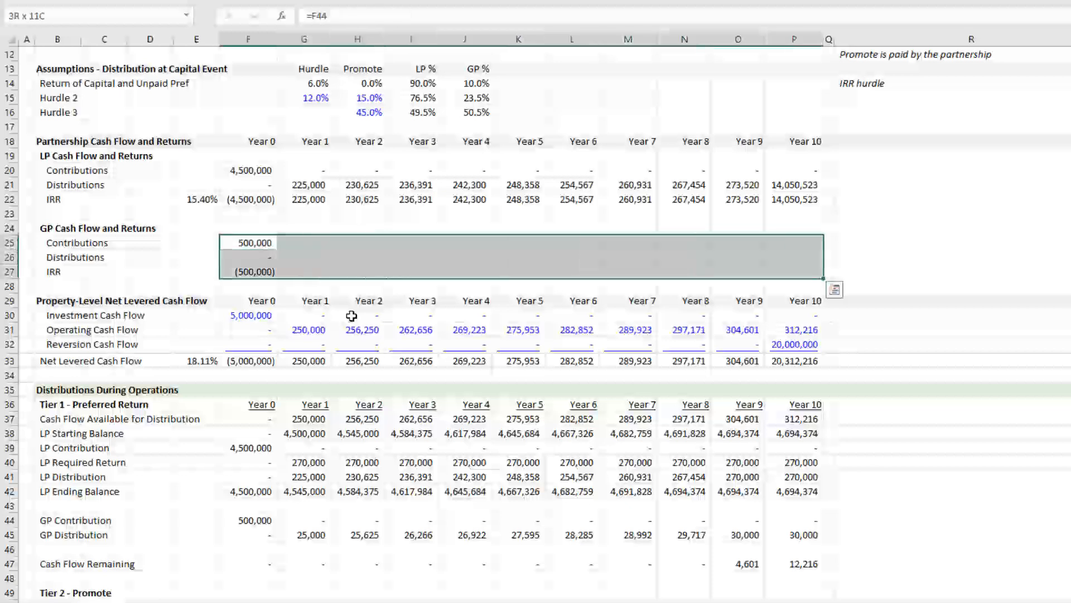
- Copy the LP IRR formula from E22 into E27 to calculate the GP IRR over F27:P27
key("Left")
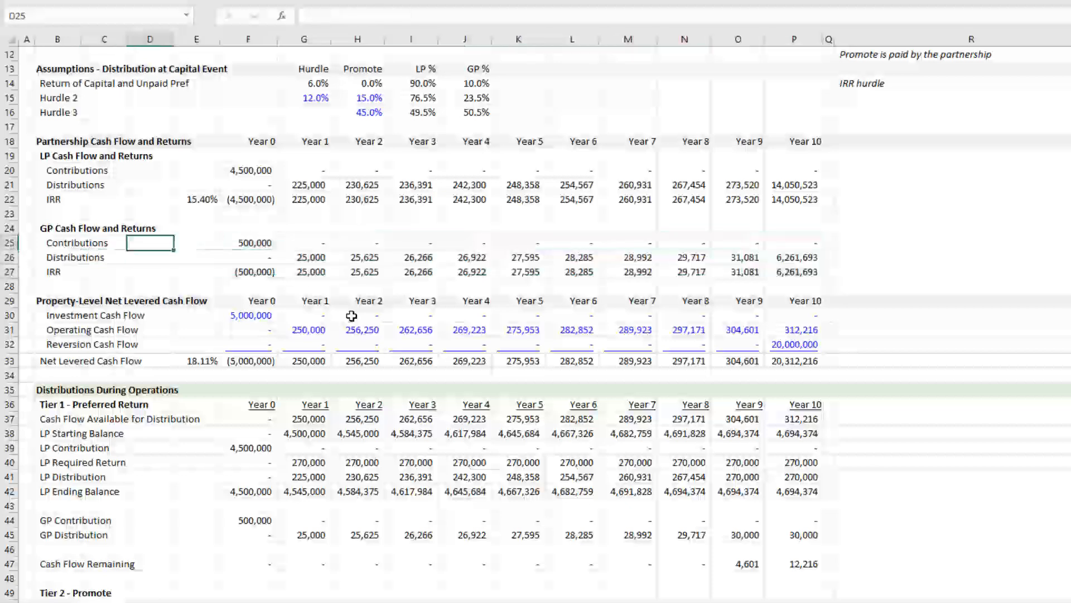
key("Up")
key("Up")
key("Up")
key("Down")
key("Down")
key("Down")
key("Down")
key("Down")
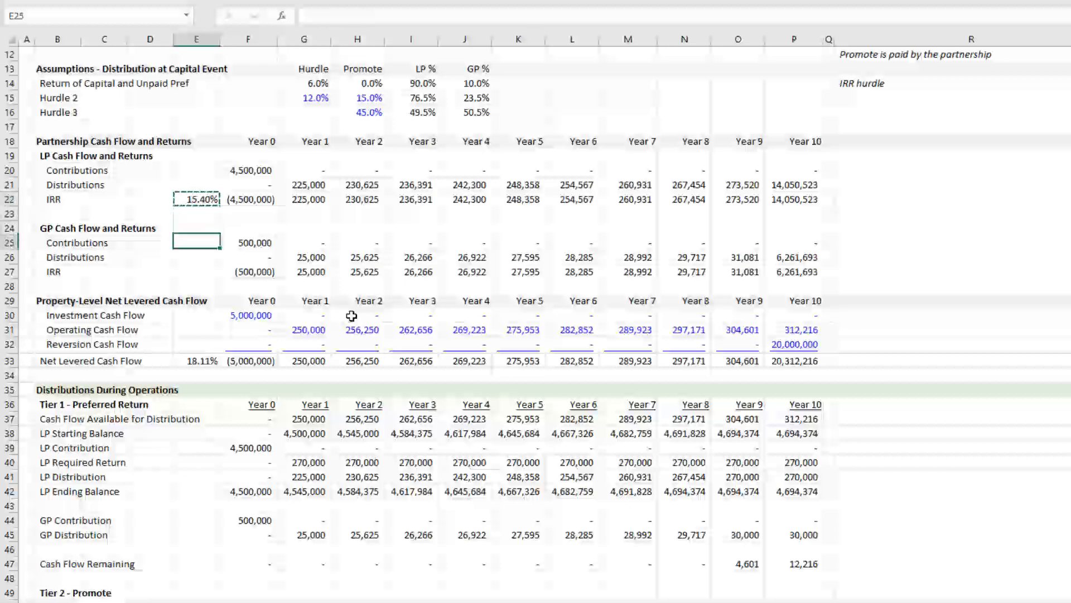
key("ctrl+v")
scroll(353, 316, "down", 2)
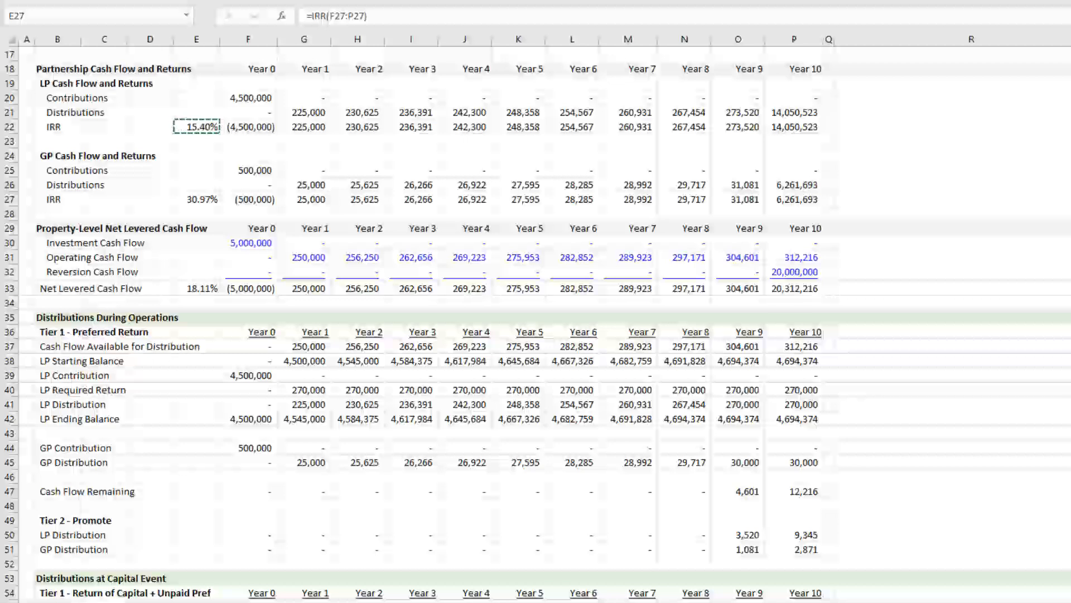
key("ctrl+v")
left_click(212, 288)
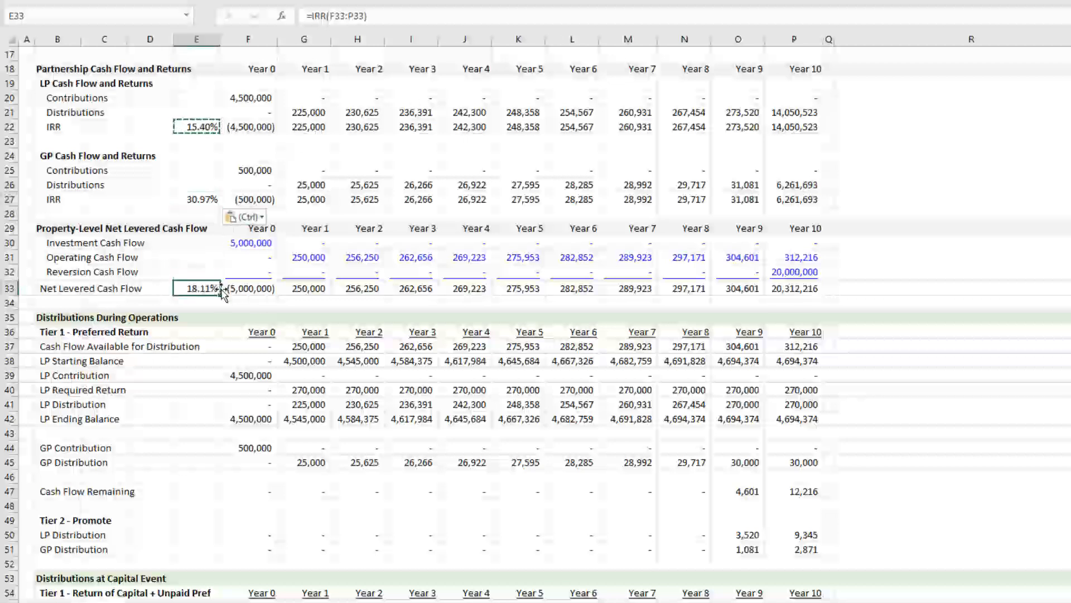
key("Escape")
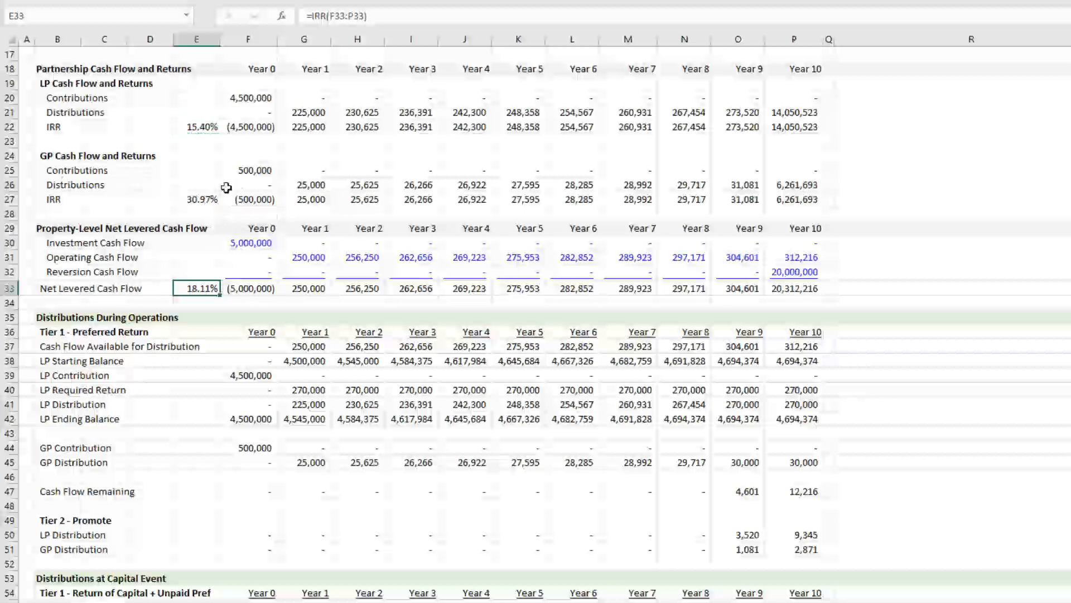
- In M5 of the Error Check box, sum the property-level net levered cash flow with =SUM(F33:P33)
scroll(449, 229, "up", 5)
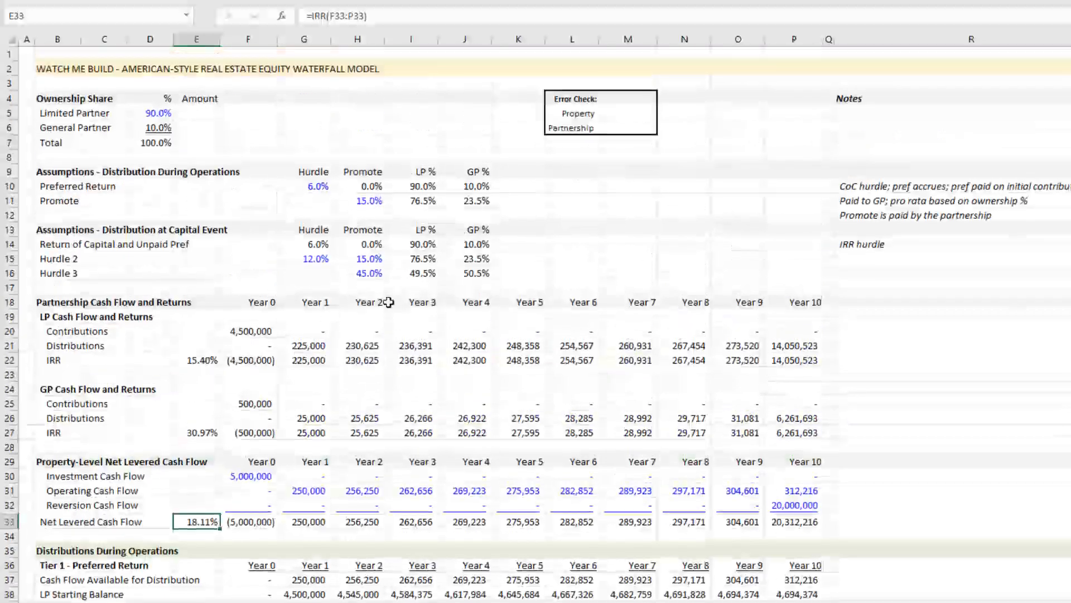
left_click(615, 114)
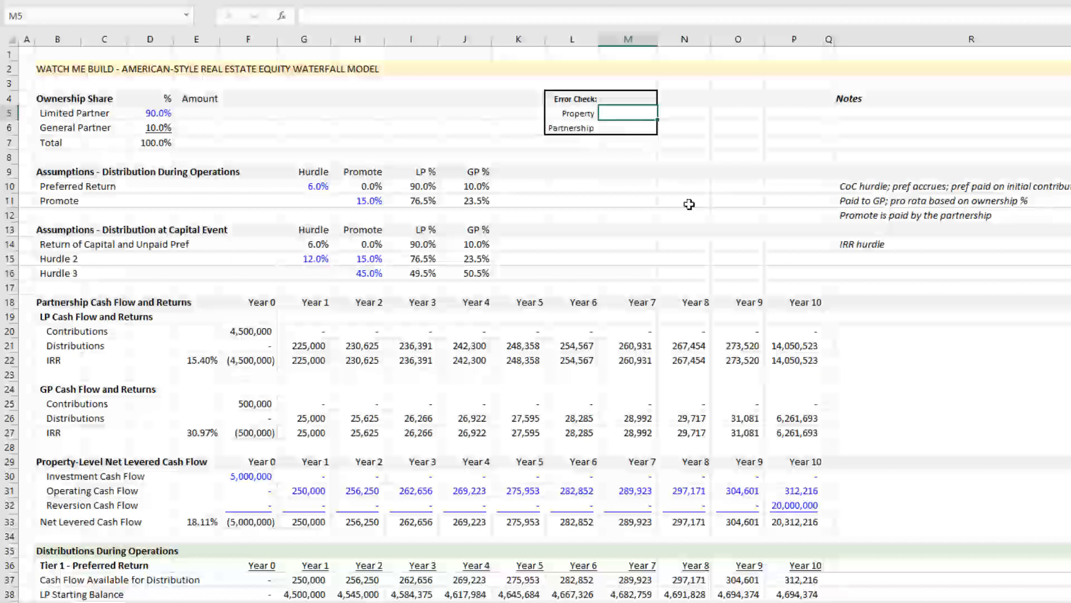
type("=sum")
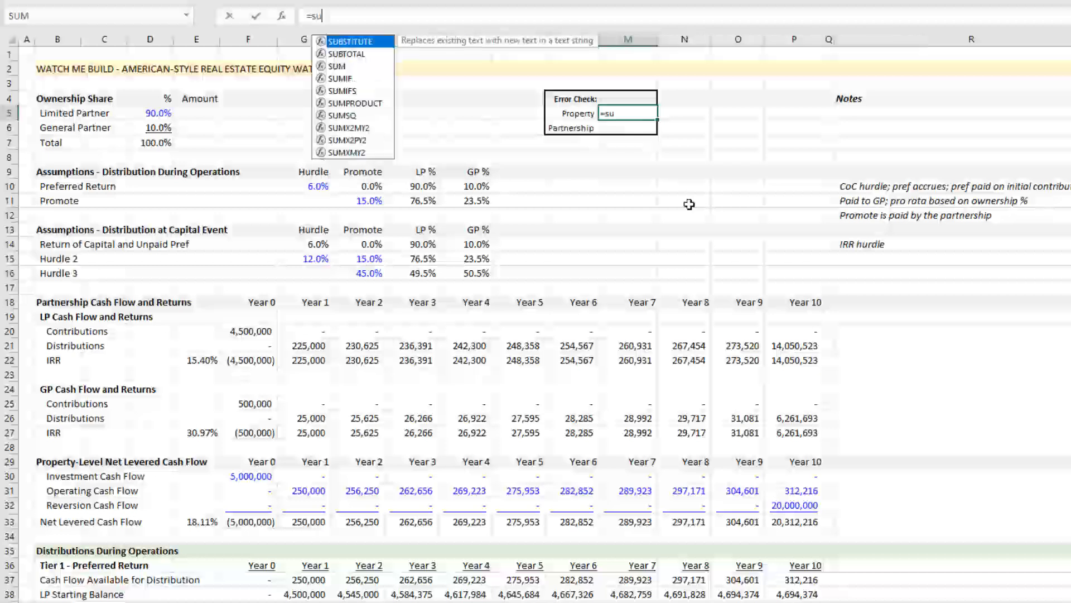
key("Tab")
key("Down")
key("Left")
key("Down")
key("Left")
key("Down")
key("Left")
key("Down")
key("Left")
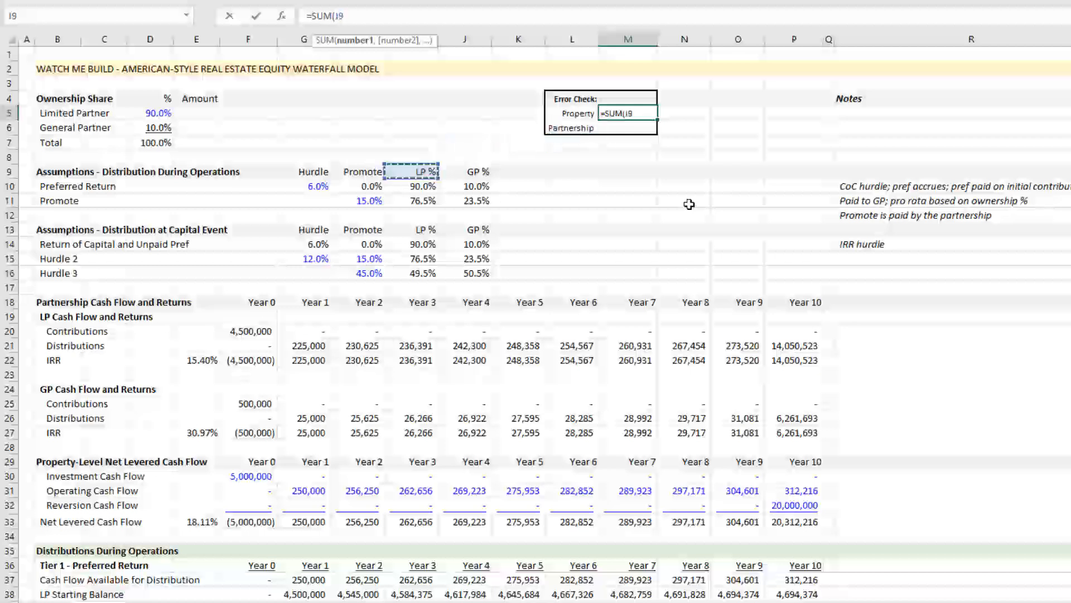
key("Left")
key("Left")
key("Down")
key("Down")
key("Down")
key("Down")
key("Down")
key("Down")
key("Down")
key("Down")
key("Down")
key("Down")
key("Down")
key("Down")
key("Down")
key("Down")
key("Down")
key("Down")
key("Down")
key("Down")
key("Down")
key("Down")
key("Down")
key("Down")
key("Left")
key("Down")
key("Down")
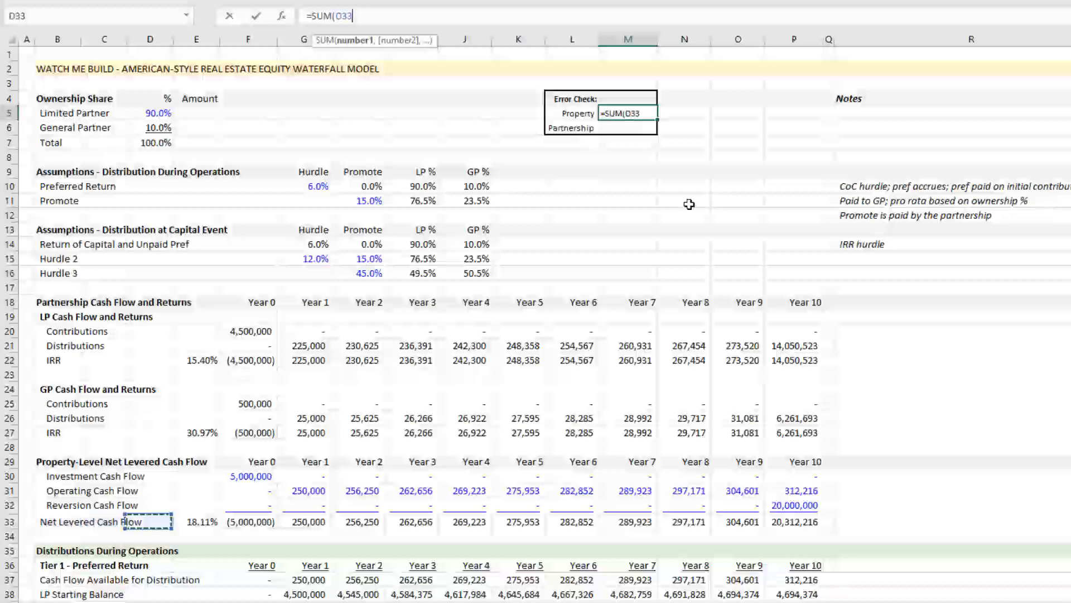
key("ctrl+shift+Right")
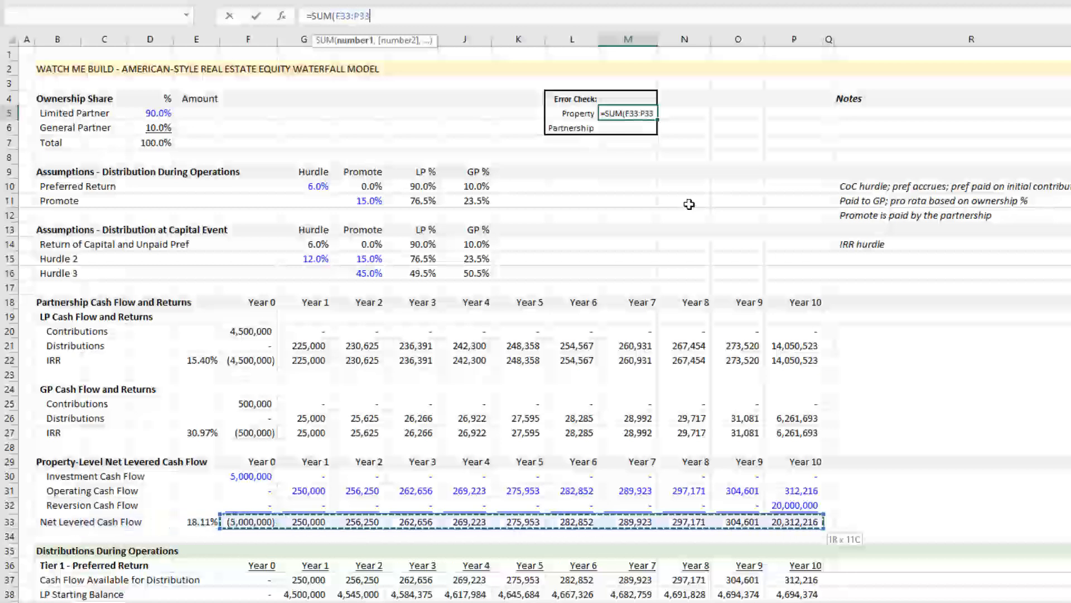
key("ctrl+Return")
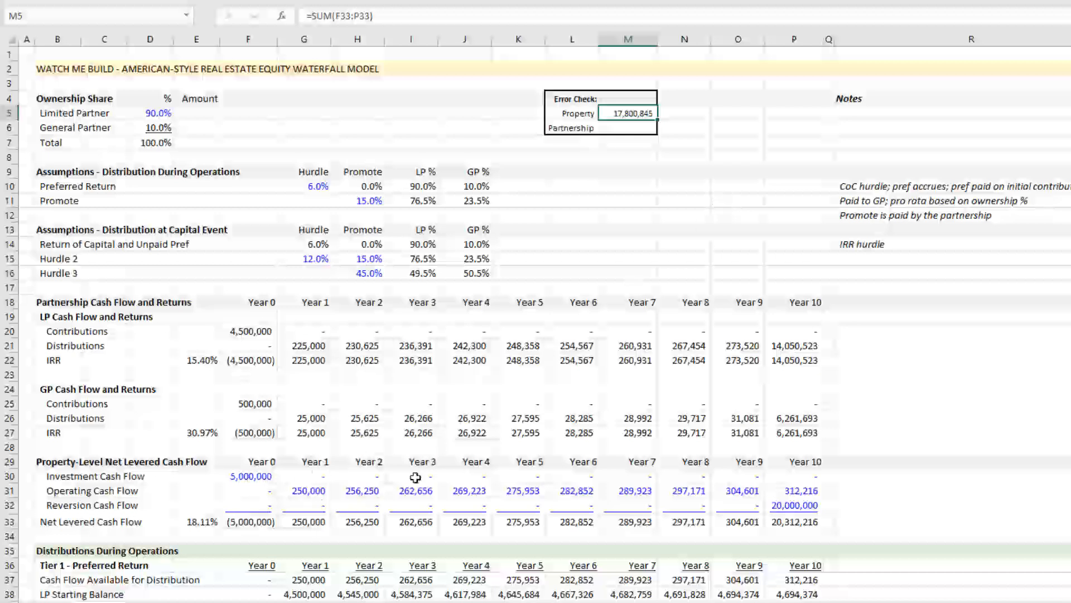
- In M6, sum the LP and GP net cash flows for the Partnership check with =SUM(F22:P22,F27:P27)
left_click(641, 136)
type("=SUM(")
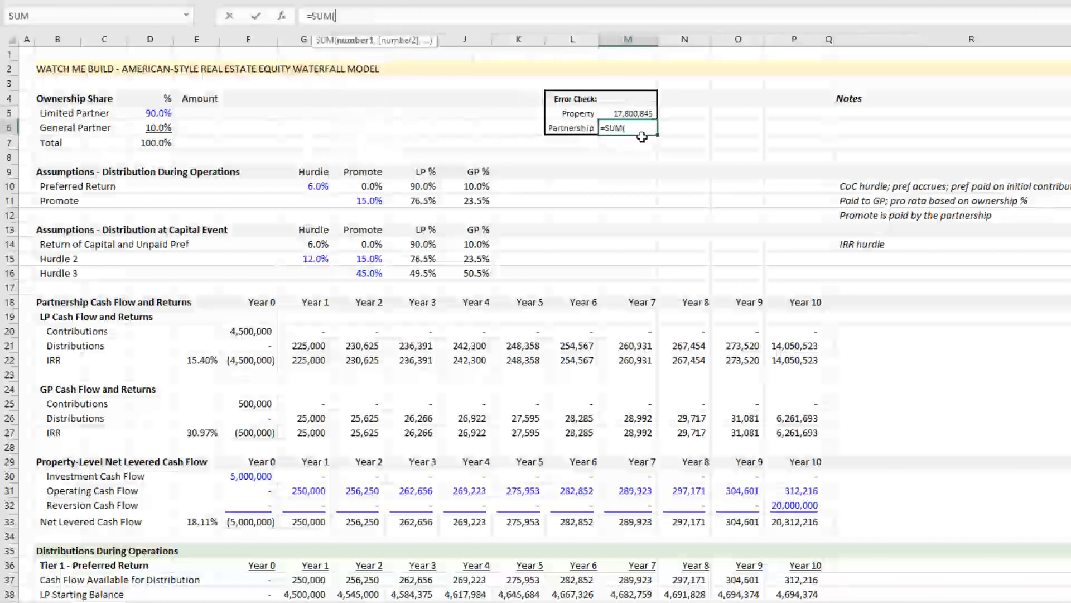
left_click_drag(241, 362, 803, 362)
type(",")
left_click_drag(278, 433, 798, 433)
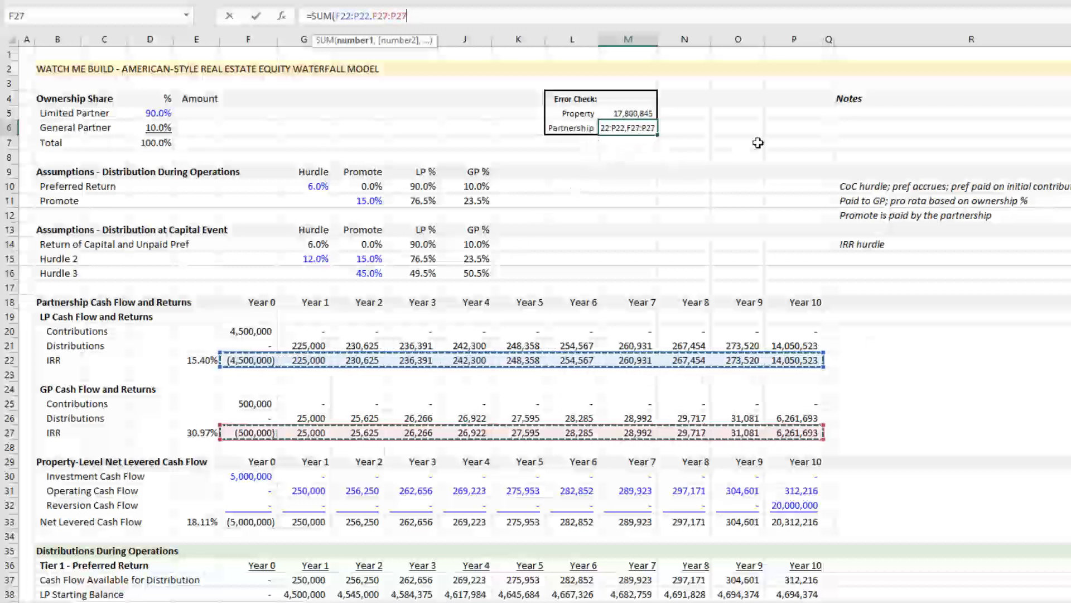
key("Return")
- In M4 of the Error Check box, compare the Property and Partnership totals with =IF(M5=M6,"OK","ERROR")
key("Up")
left_click(636, 97)
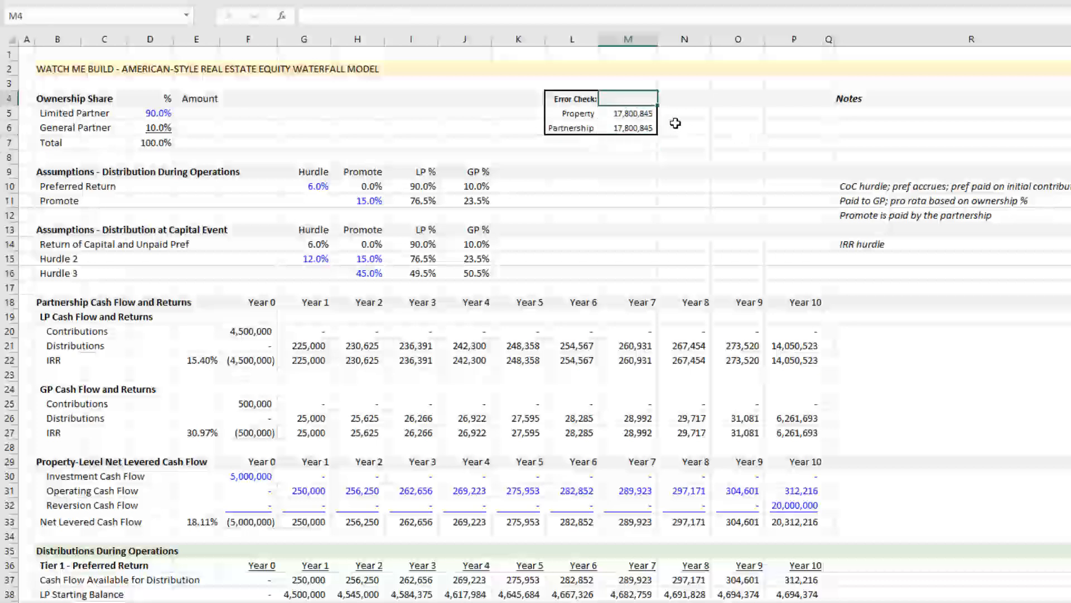
type("=IF(")
key("Down")
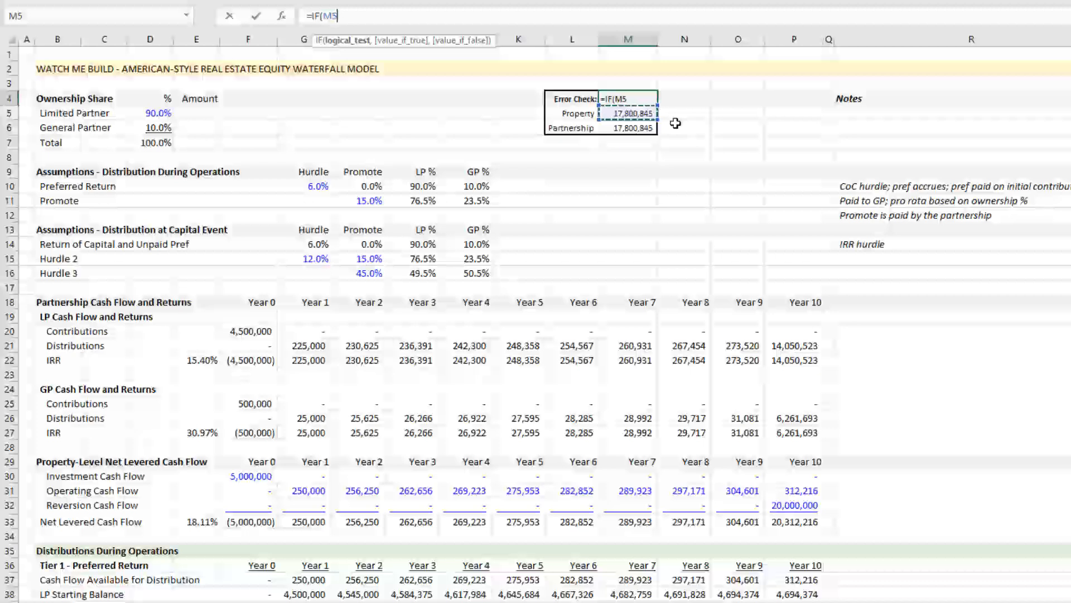
type("=")
key("Down")
key("Down")
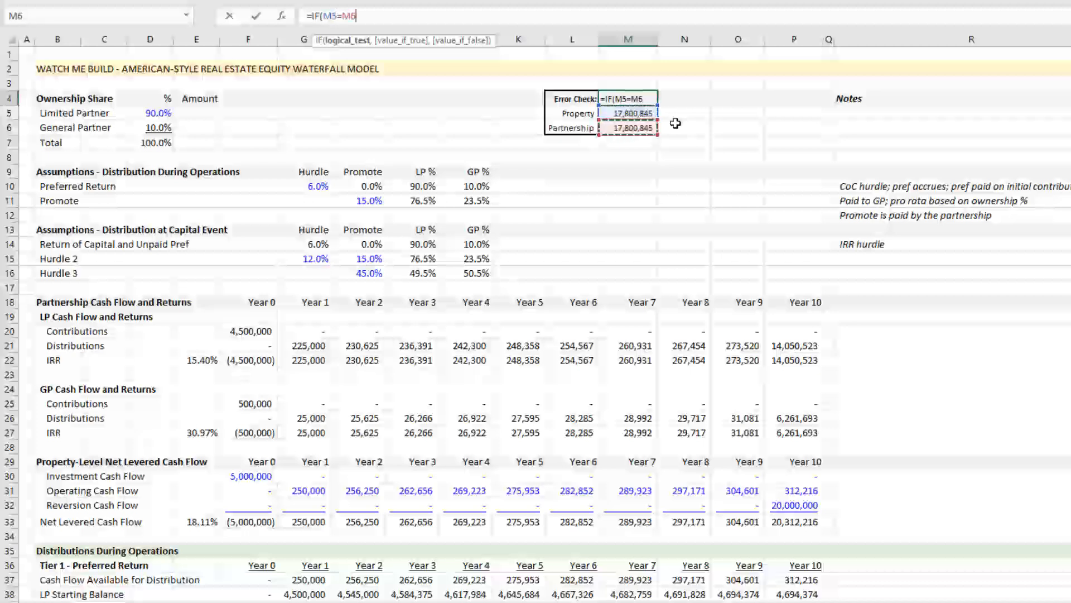
type(",\"OK")
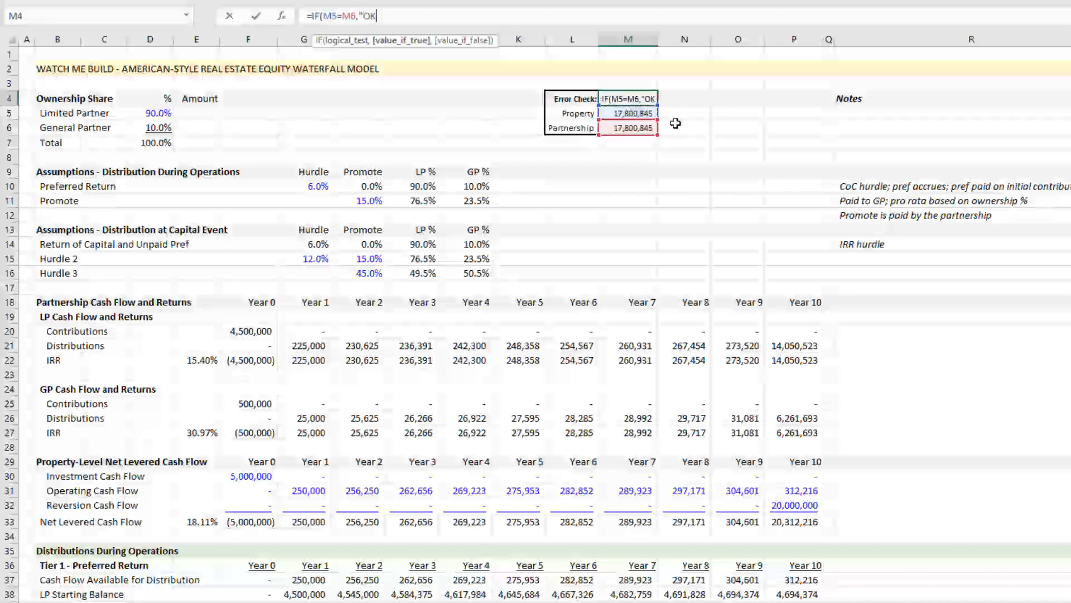
type("\",\"ERROR\"")
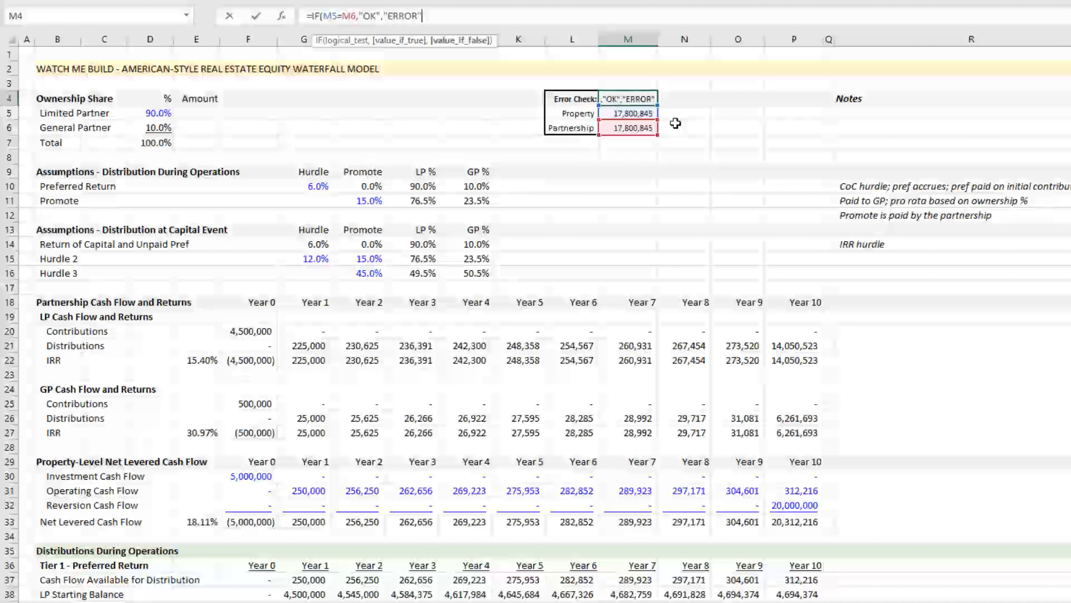
key("ctrl+Return")
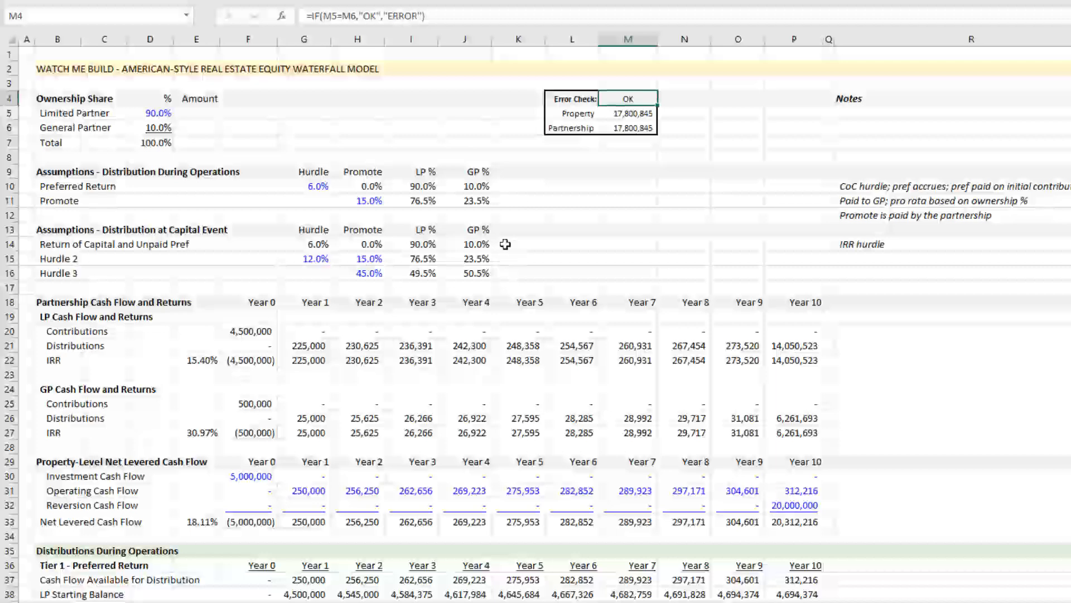
- Review the Error Check box and its Property and Partnership totals against the partnership cash flows and operating distributions
scroll(431, 321, "down", 3)
scroll(329, 359, "down", 2)
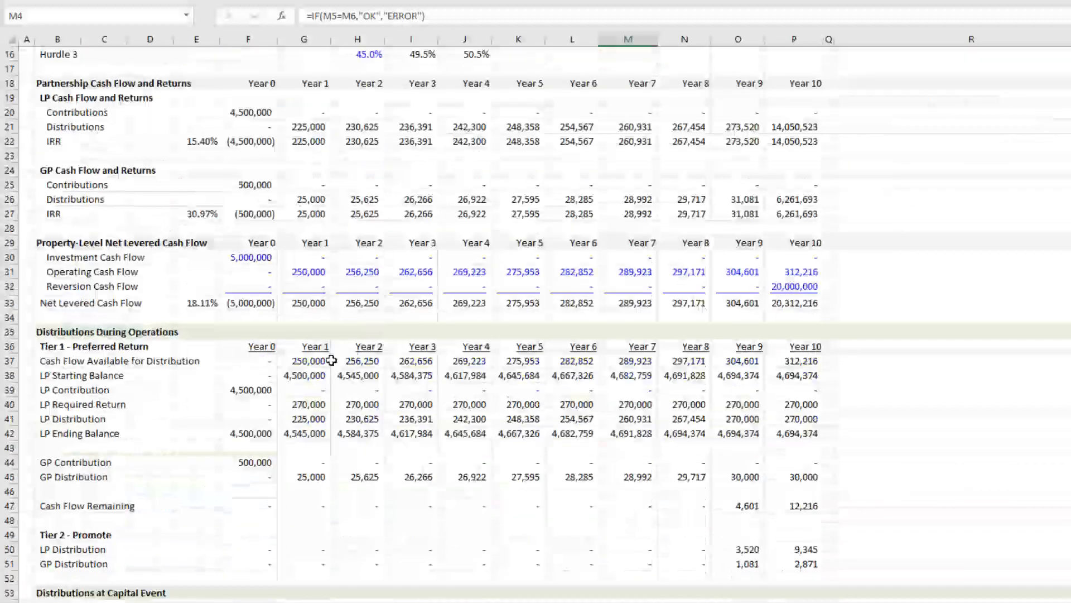
scroll(352, 354, "up", 3)
scroll(317, 233, "up", 1)
scroll(317, 233, "up", 1)
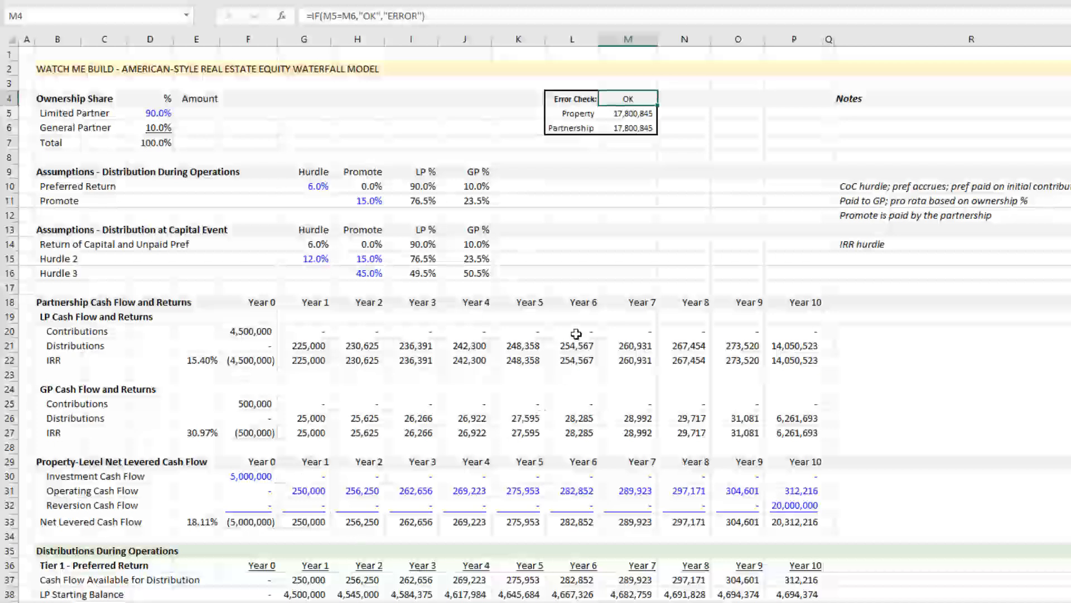
left_click(561, 96)
left_click_drag(594, 114, 631, 127)
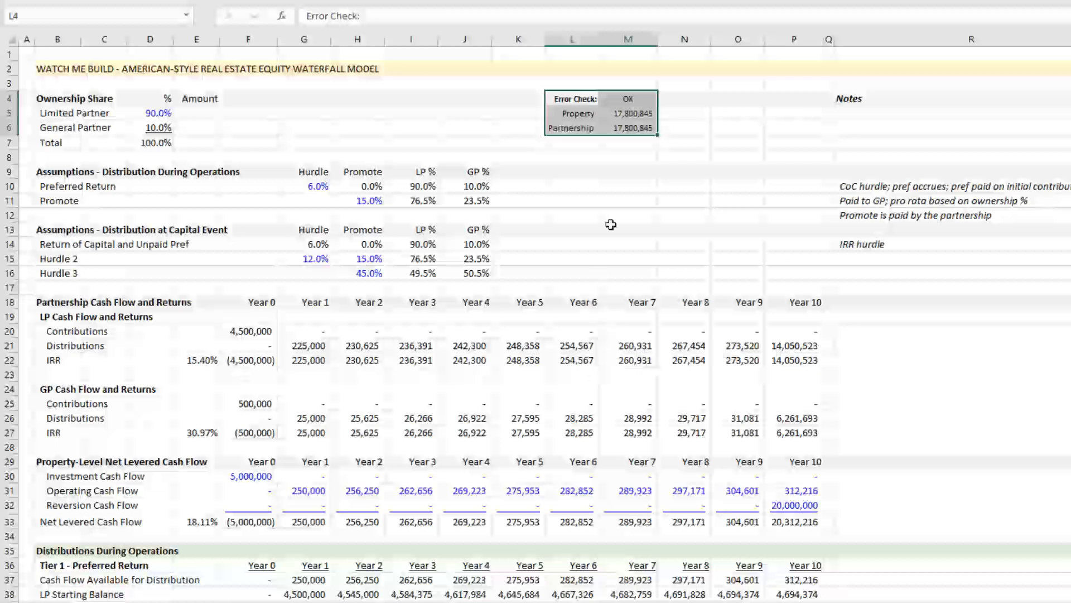
left_click(628, 117)
left_click_drag(629, 124, 627, 127)
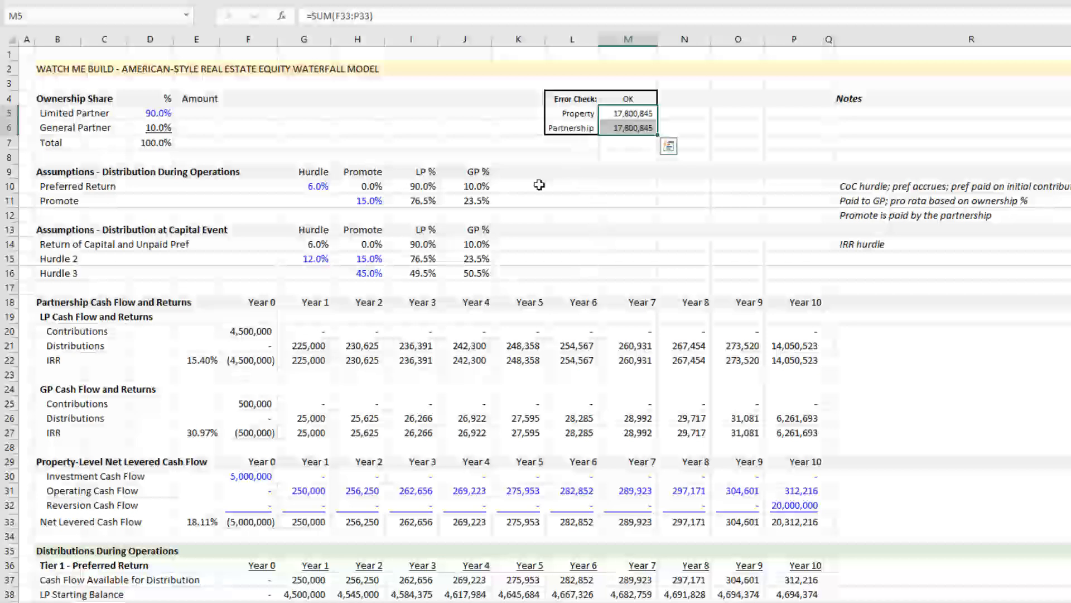
left_click(381, 316)
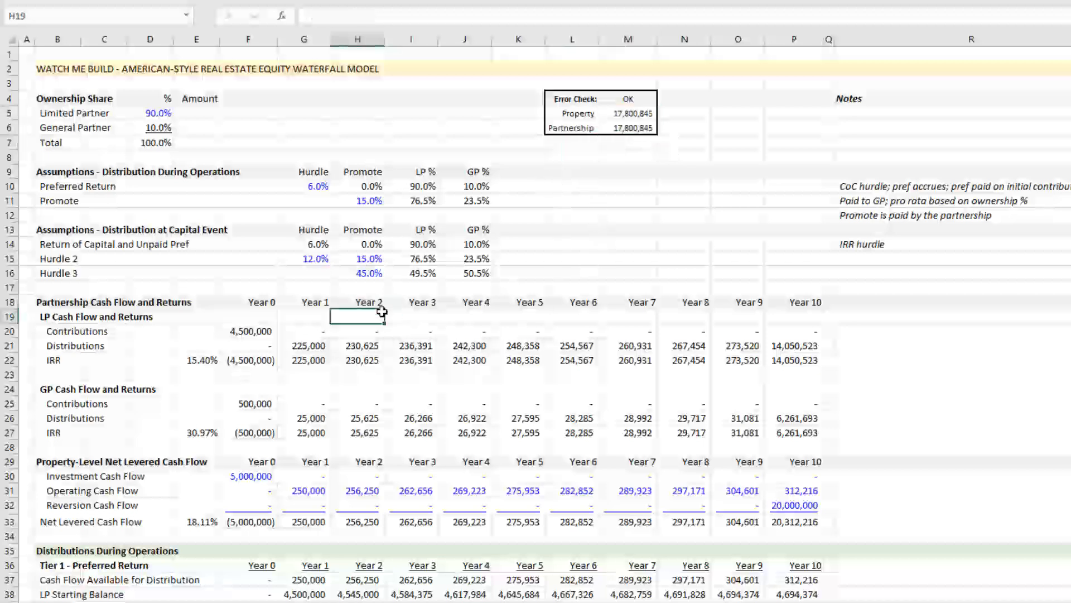
scroll(381, 312, "down", 2)
scroll(382, 311, "down", 2)
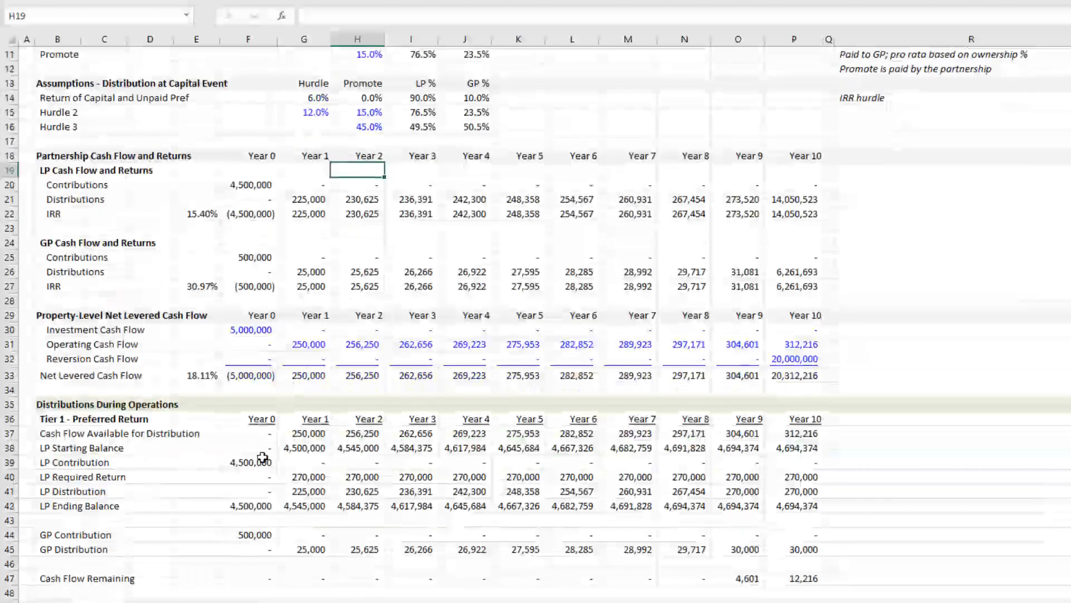
scroll(262, 458, "down", 2)
scroll(261, 411, "up", 6)
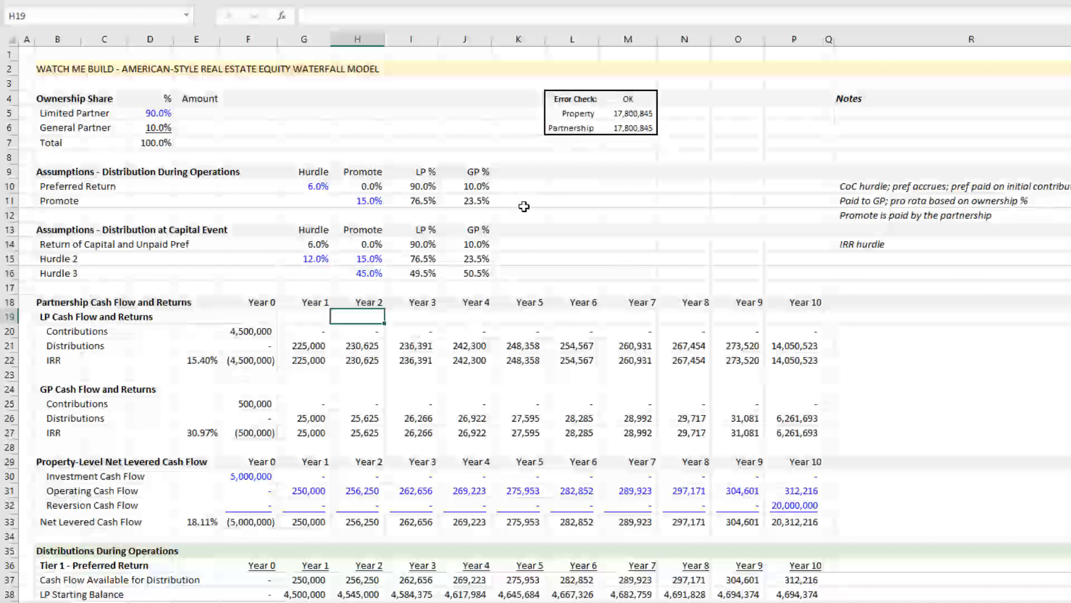
scroll(555, 224, "down", 2)
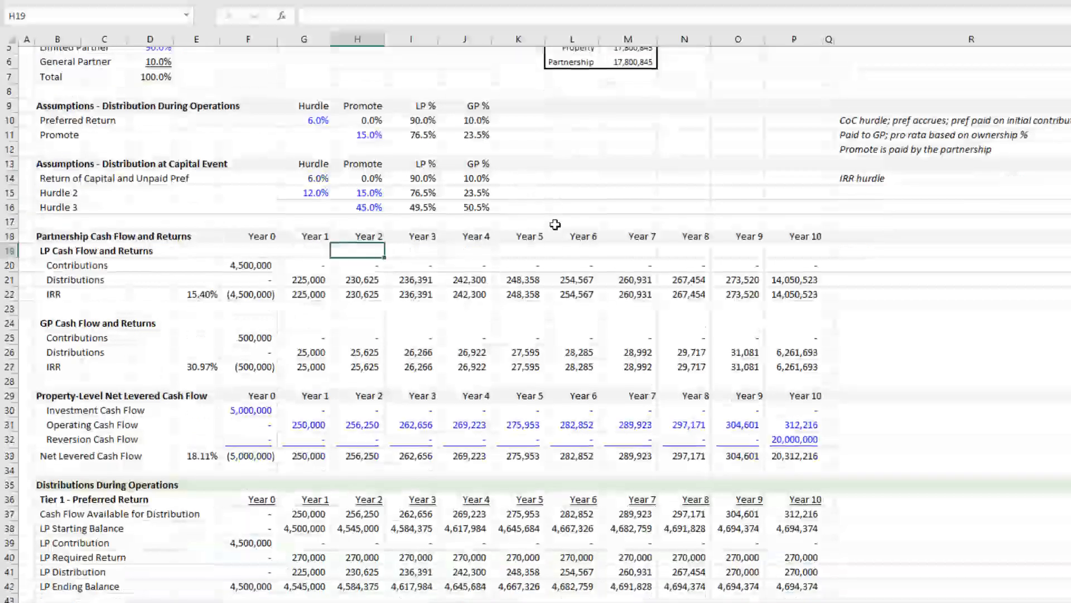
scroll(497, 228, "up", 2)
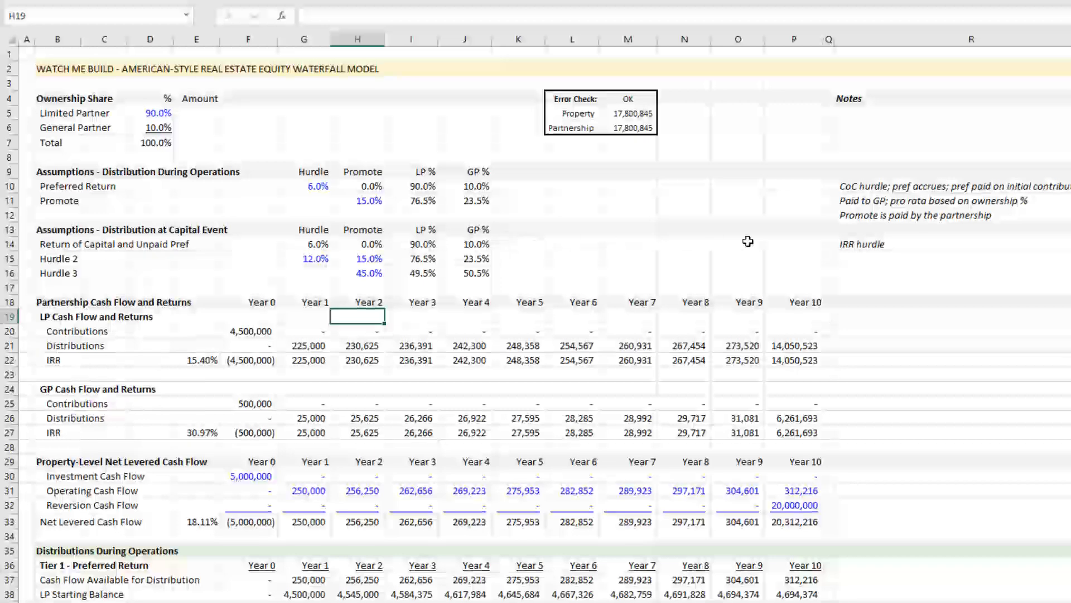
- Add the note "Gross (i.e. before GP fees)" in R33 beside the Net Levered Cash Flow row
scroll(748, 239, "down", 3)
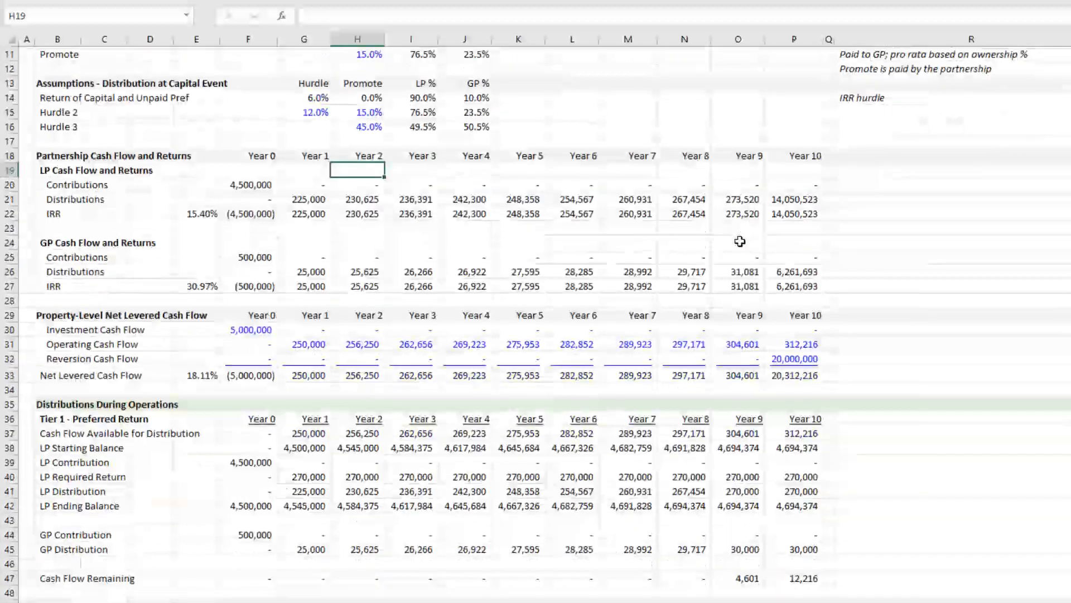
scroll(888, 341, "down", 2)
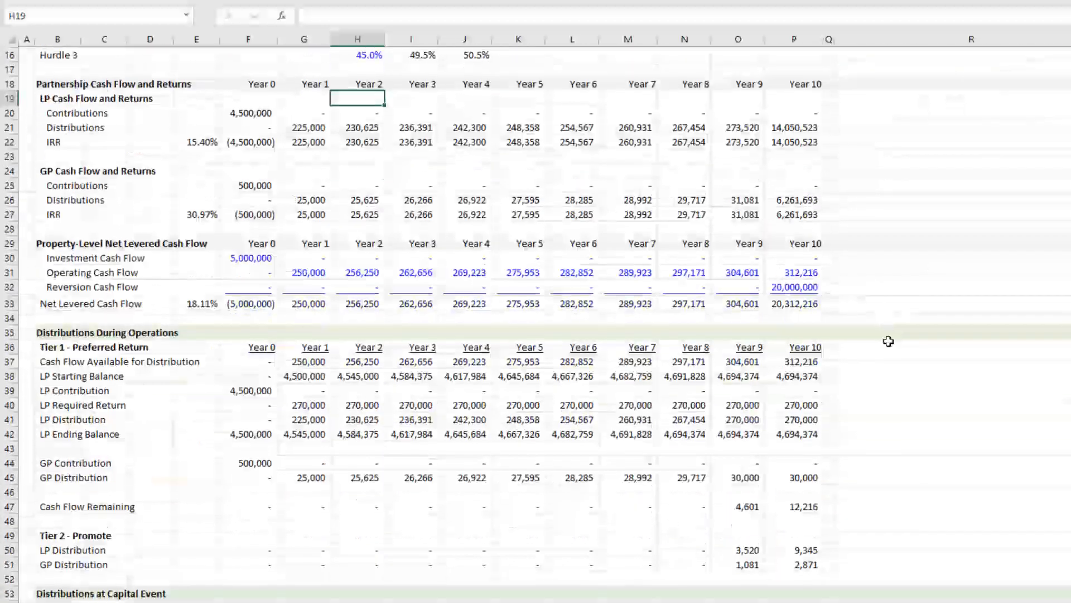
scroll(888, 341, "down", 2)
left_click(896, 229)
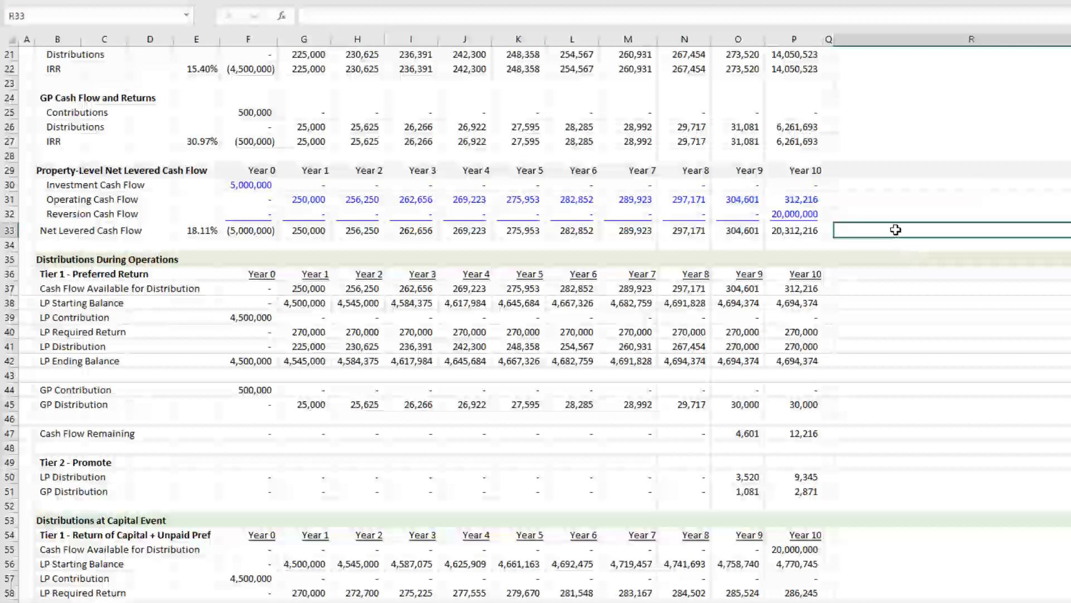
type("Gross (i")
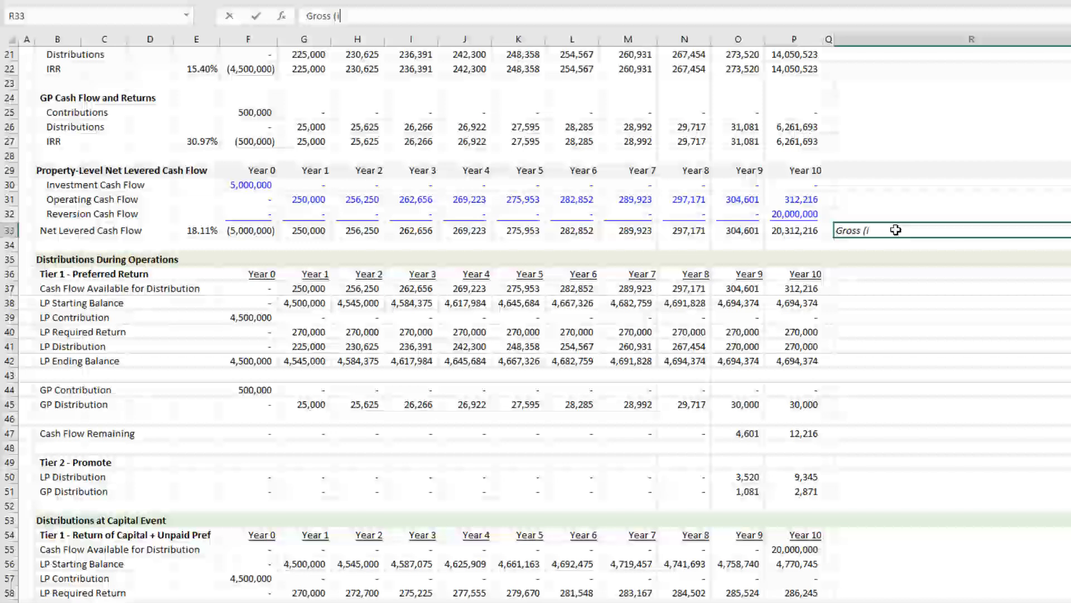
type(".e. before GP")
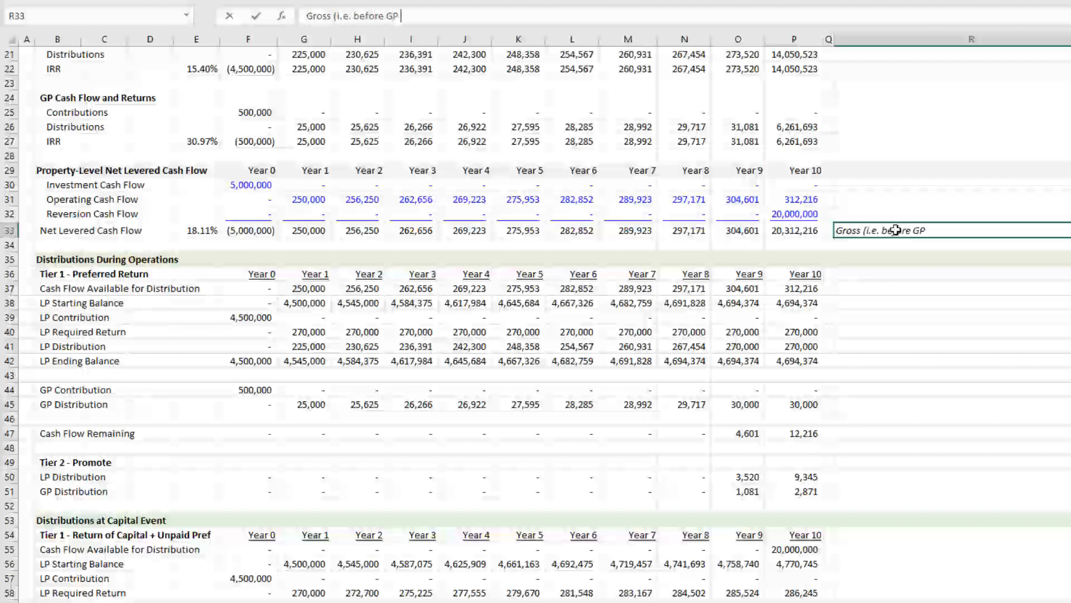
type(" fees)")
key("ctrl+Return")
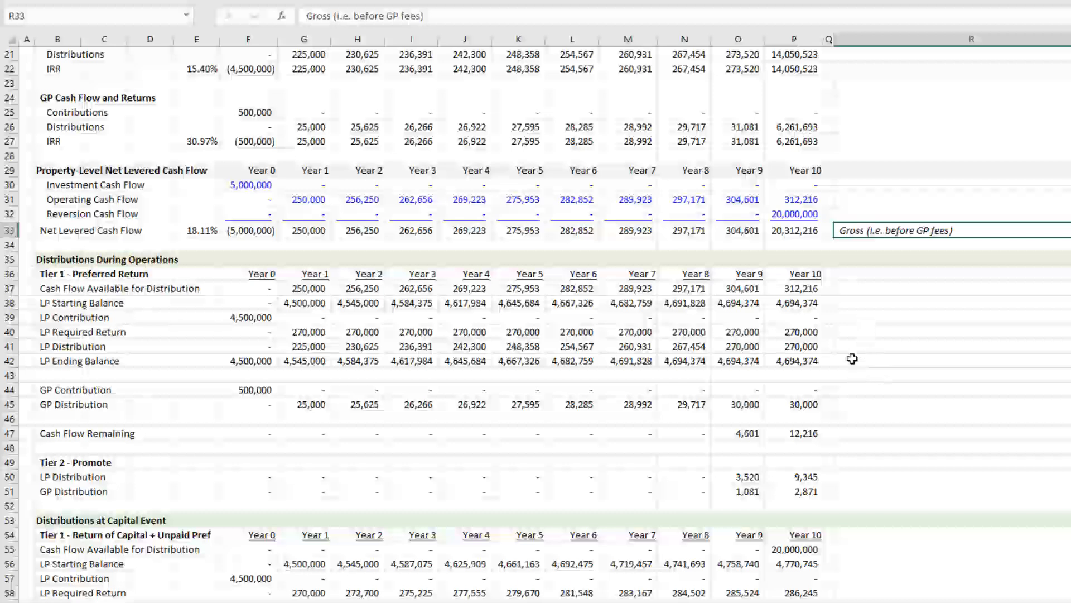
- Add the note "Based on initial capital contribution only" in R40 beside the operating-distribution LP Required Return row
left_click(880, 337)
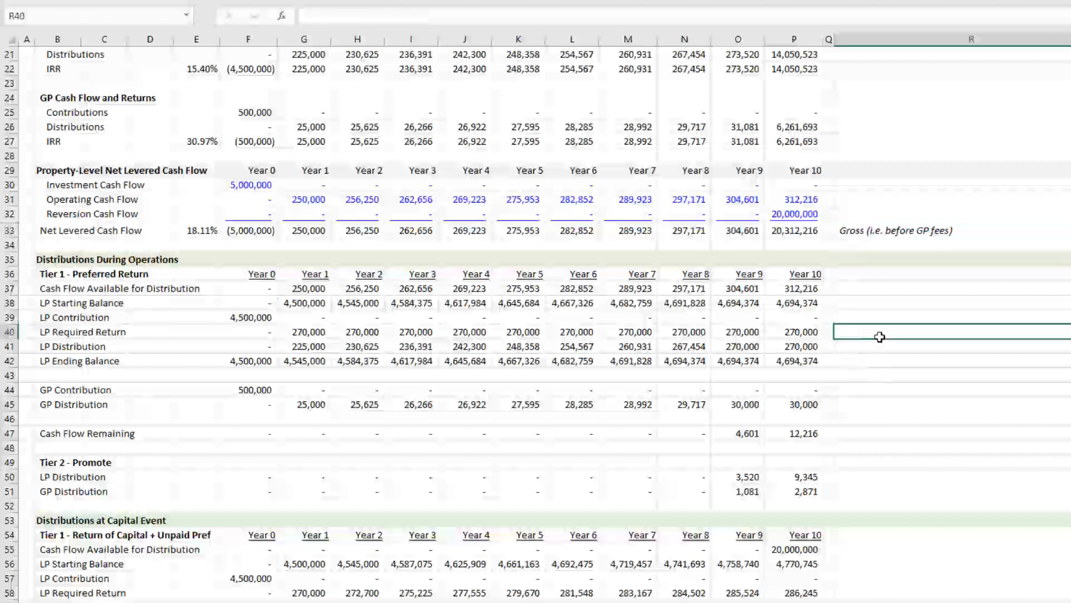
type("Base on")
key("BackSpace")
key("BackSpace")
type("d on")
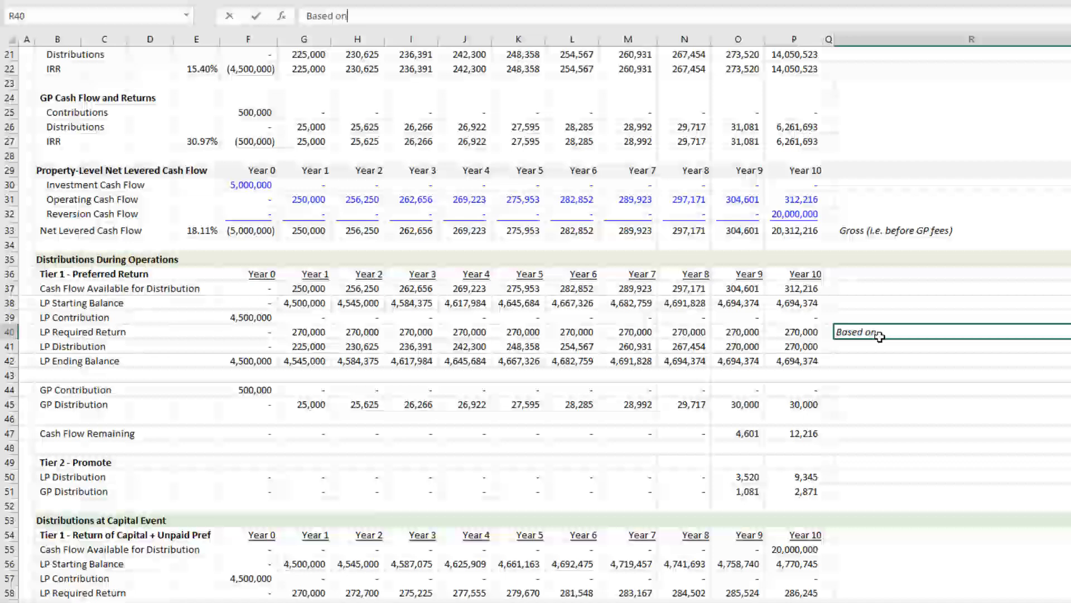
type(" initial capital contribu")
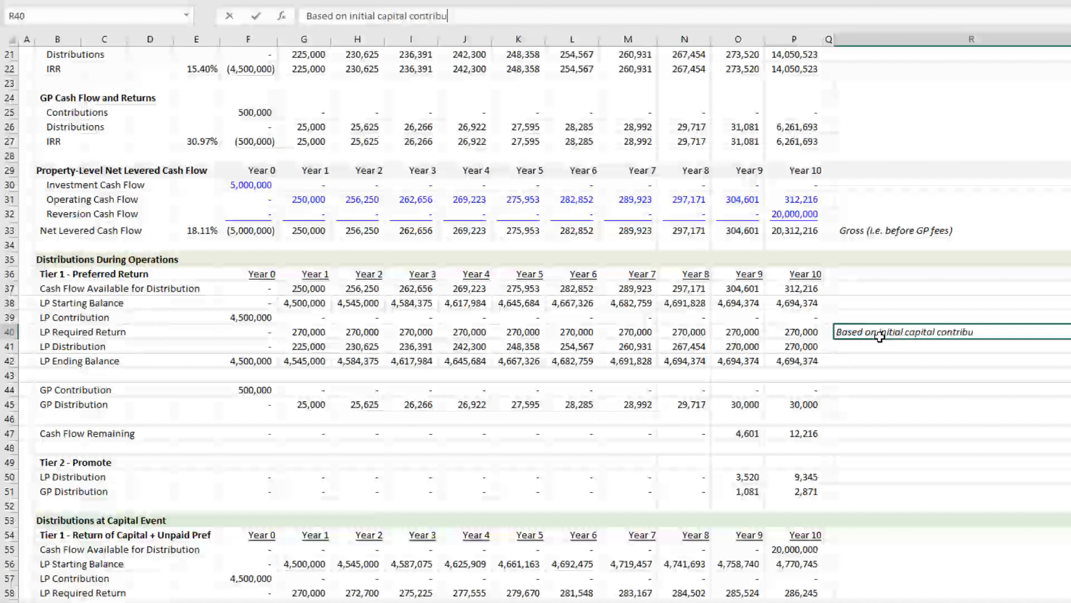
type("tion only")
key("ctrl+Return")
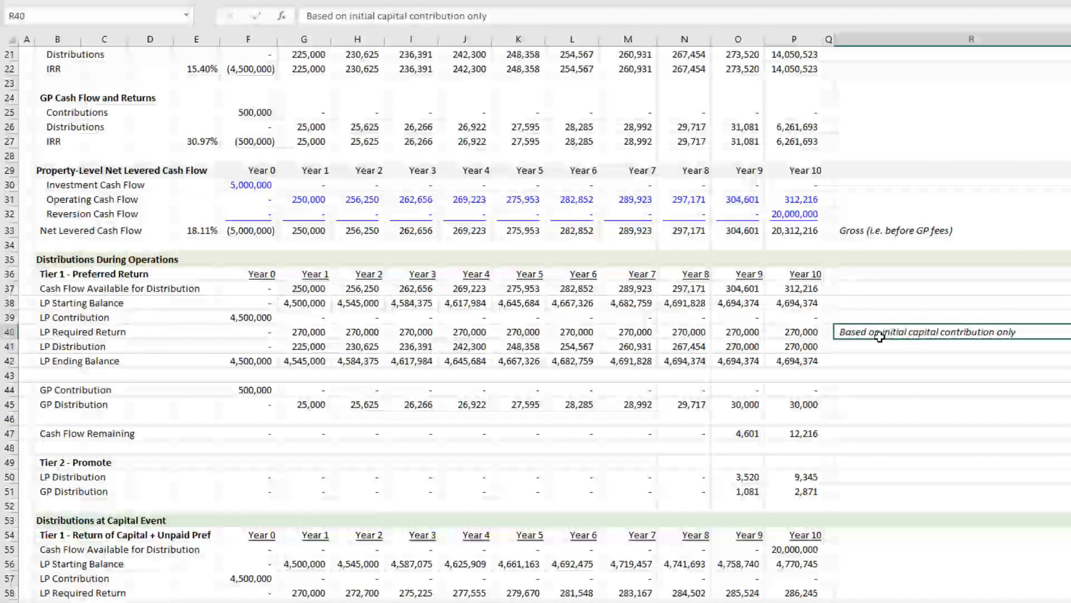
- Add the note "Based on capital account balance" in R58 beside the capital event Tier 1 LP Required Return row
scroll(1022, 360, "down", 8)
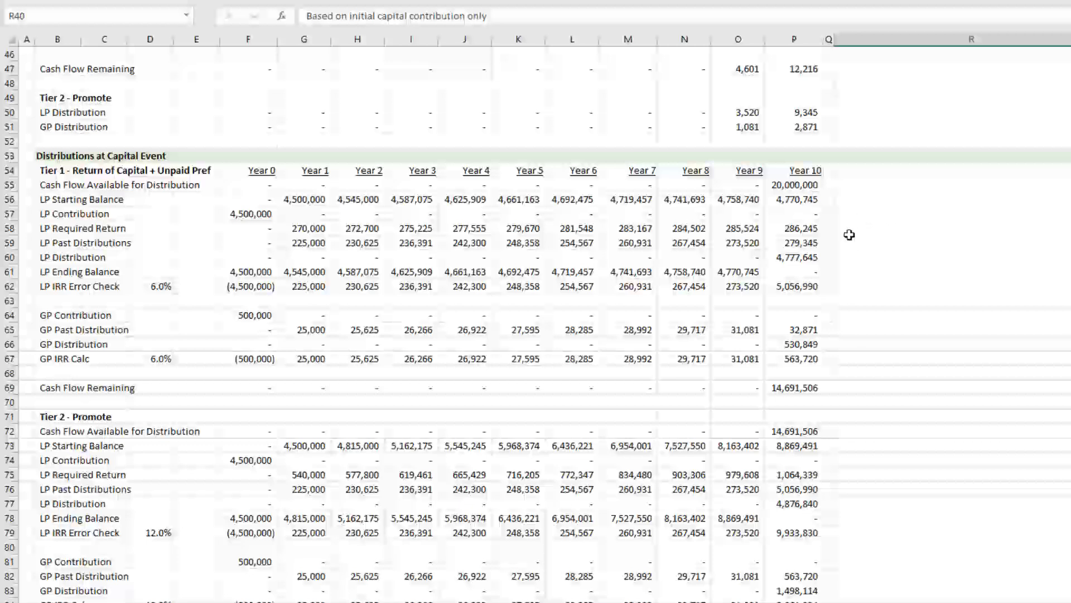
left_click(891, 249)
key("Up")
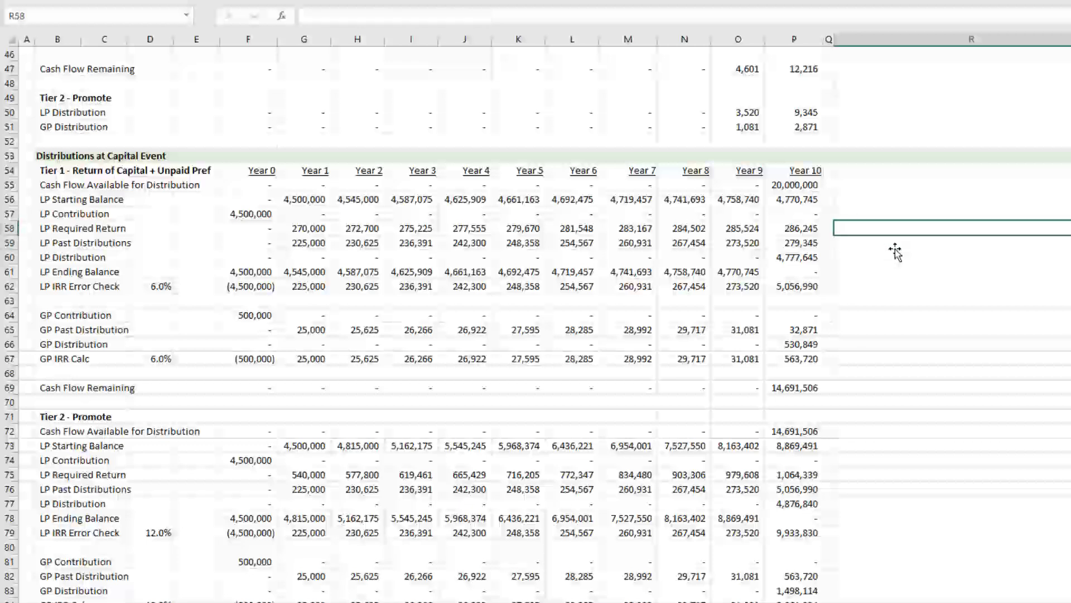
type("Based on capital")
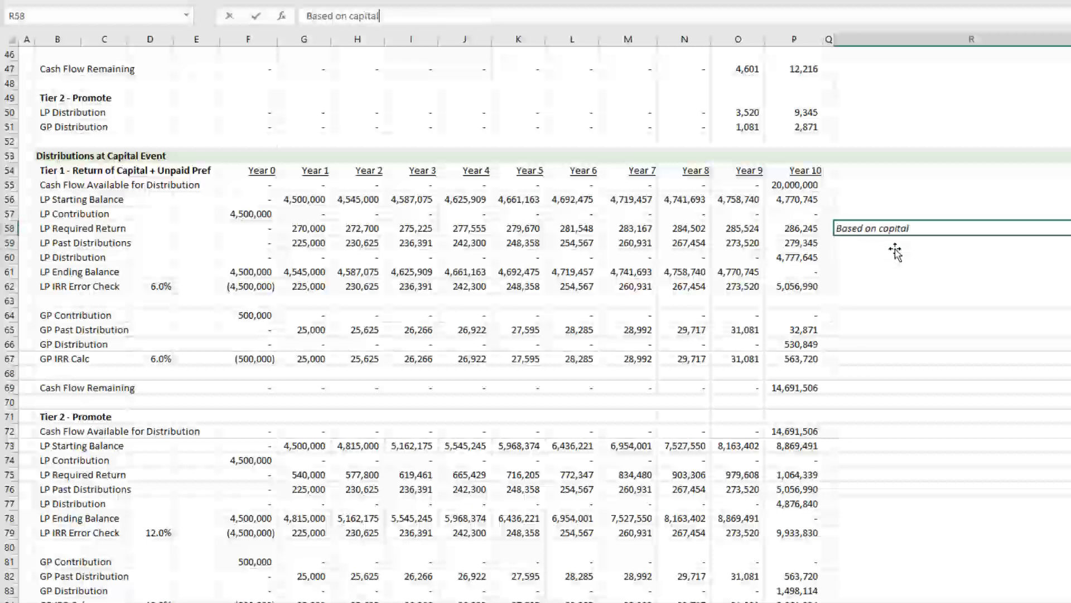
type(" account balance")
key("ctrl+Return")
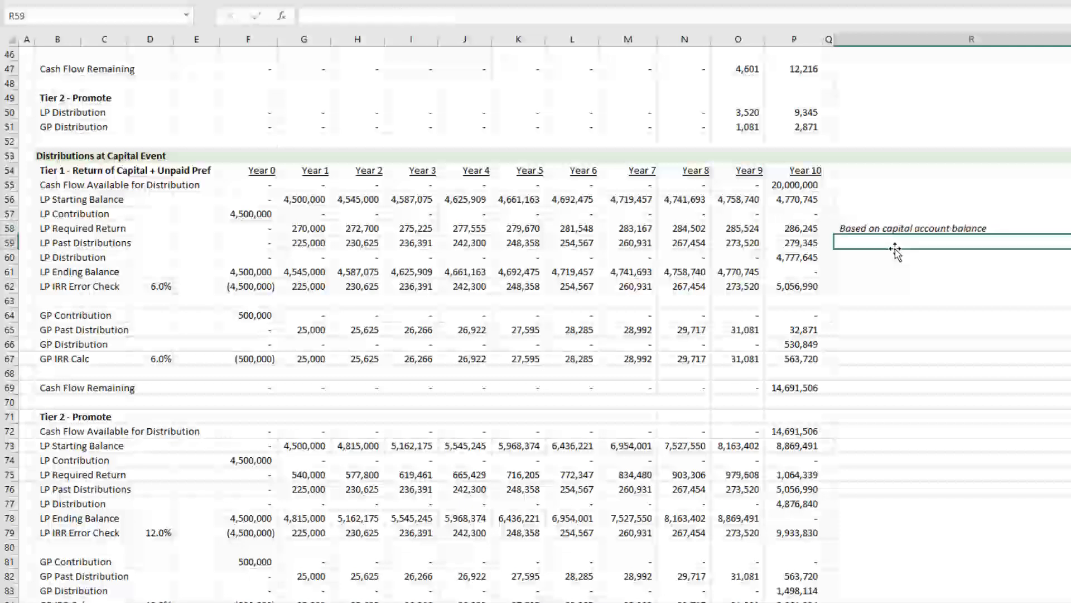
- Add the note "No clawback" in R69 beside the capital event Tier 1 Cash Flow Remaining row
scroll(894, 248, "down", 3)
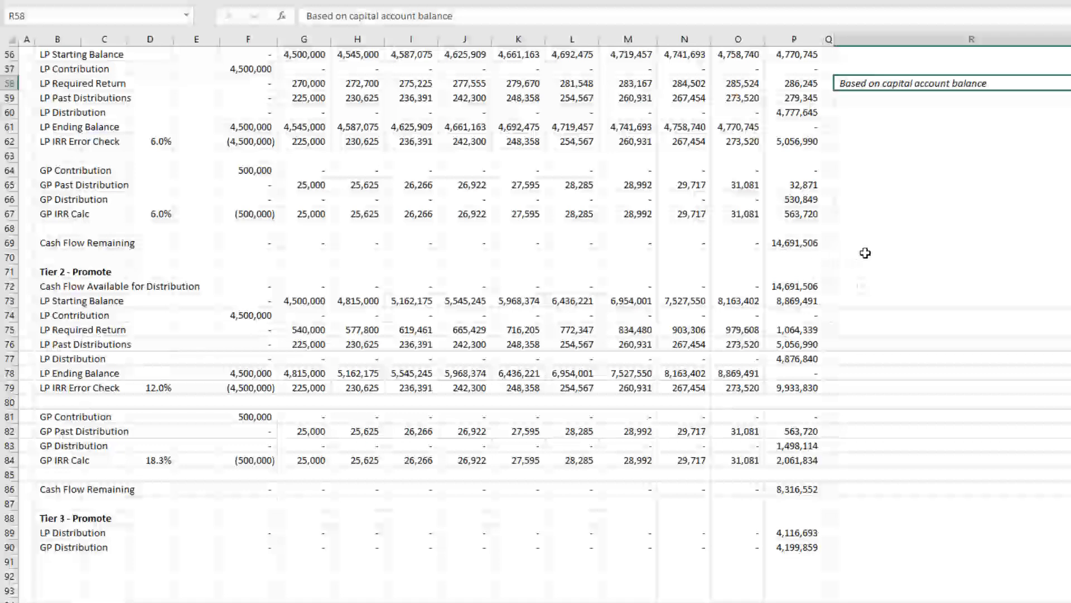
left_click(874, 252)
key("Up")
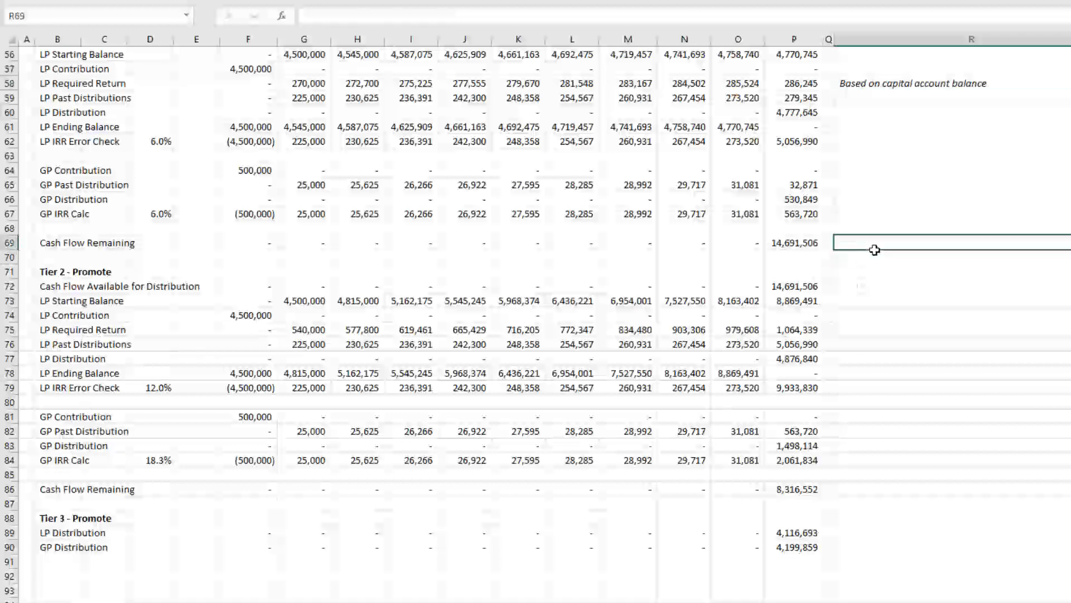
type("No catch up")
key("BackSpace")
key("BackSpace")
key("BackSpace")
key("BackSpace")
key("BackSpace")
key("BackSpace")
key("BackSpace")
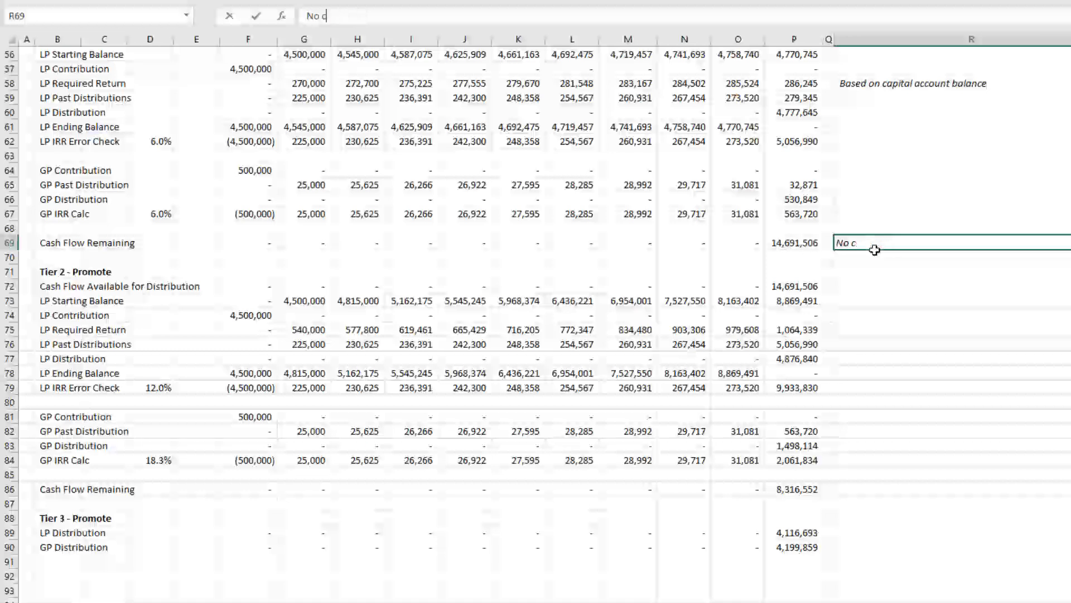
type("a")
key("BackSpace")
type("lawback")
key("ctrl+Return")
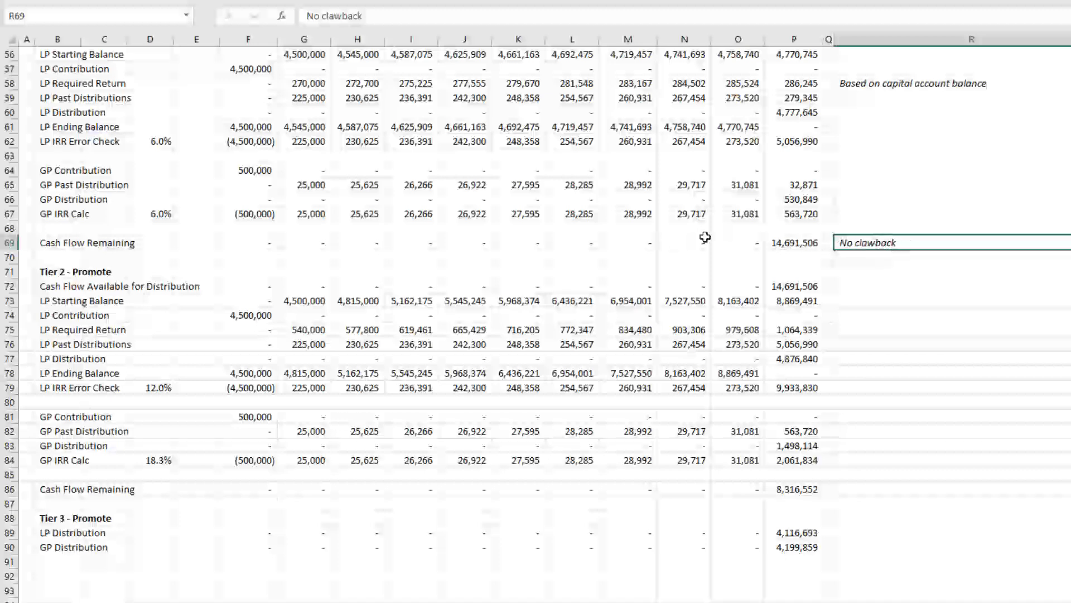
- Examine the Tier 2 Promote GP distributions during operations for Years 9 and 10 in O51:P51
scroll(775, 262, "up", 7)
scroll(775, 262, "up", 3)
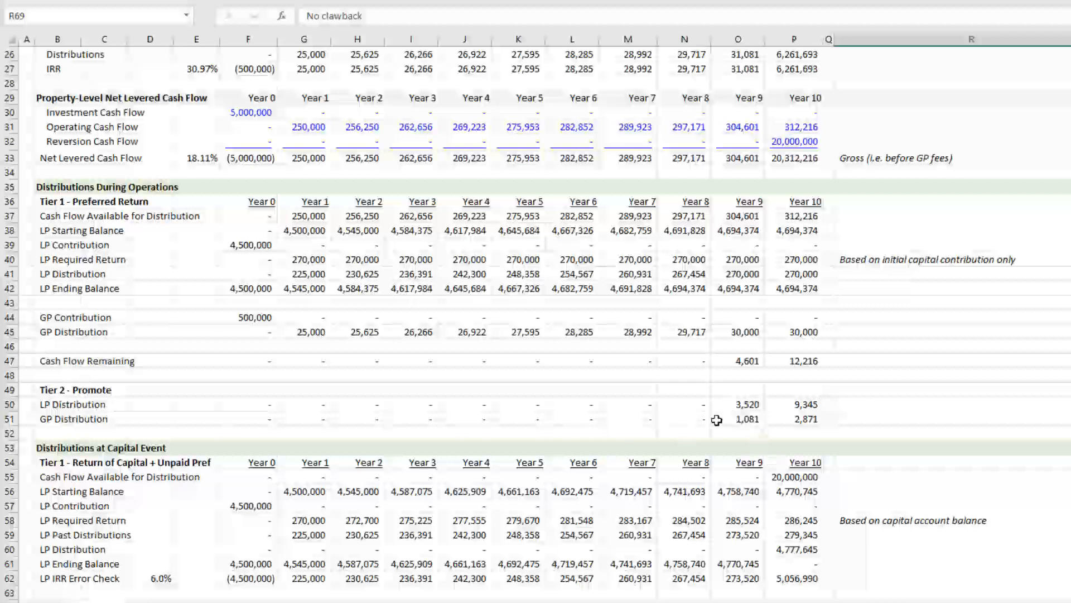
left_click_drag(717, 418, 786, 417)
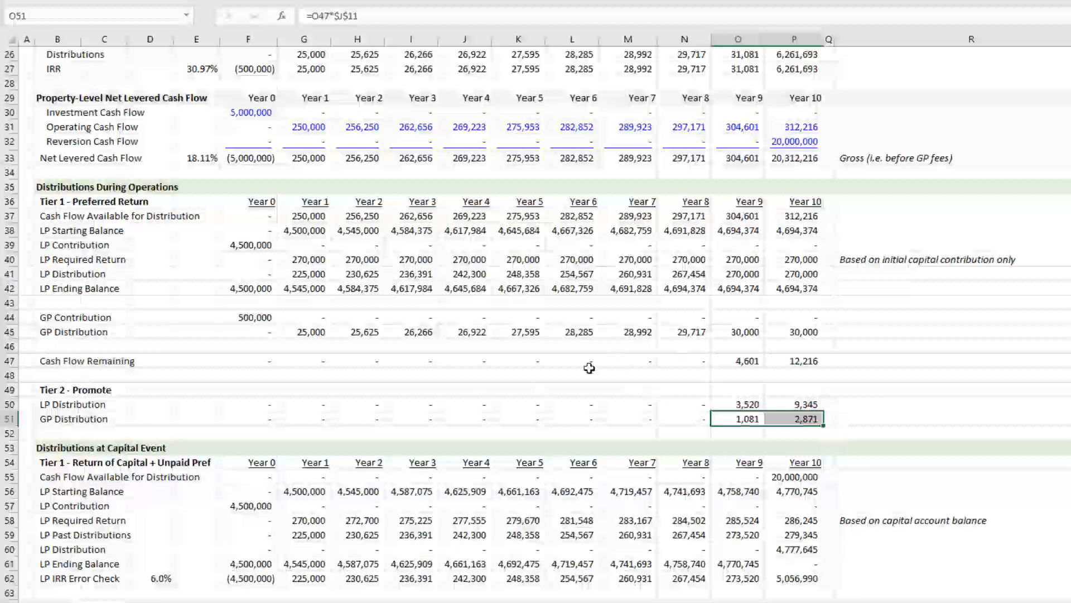
- Extend the note in R69 beside the capital event Tier 1 Cash Flow Remaining row to read "No clawback; no GP catch up"
scroll(839, 346, "down", 10)
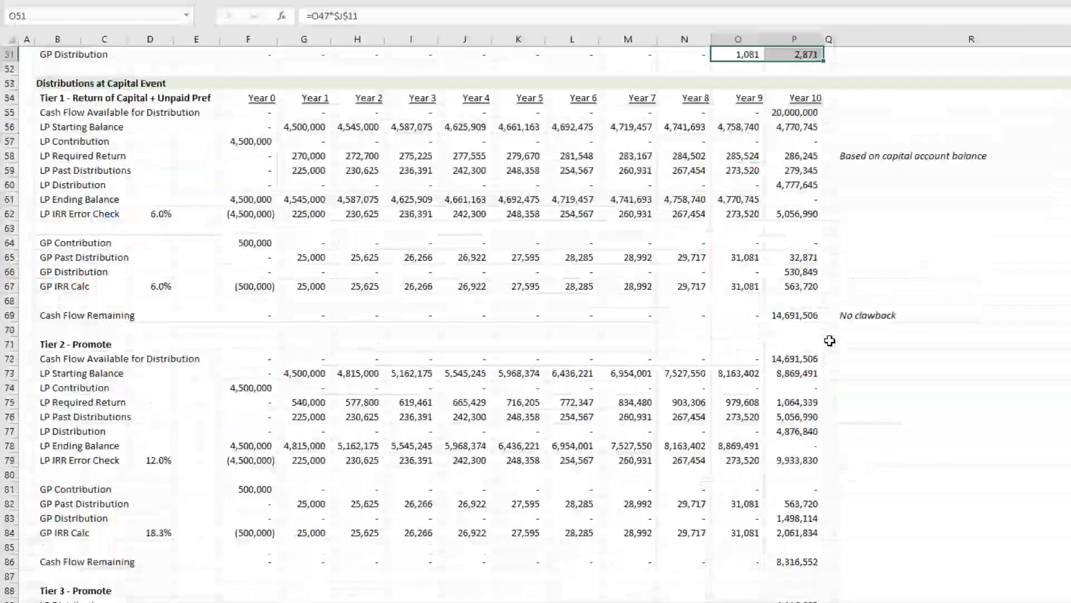
scroll(781, 251, "up", 2)
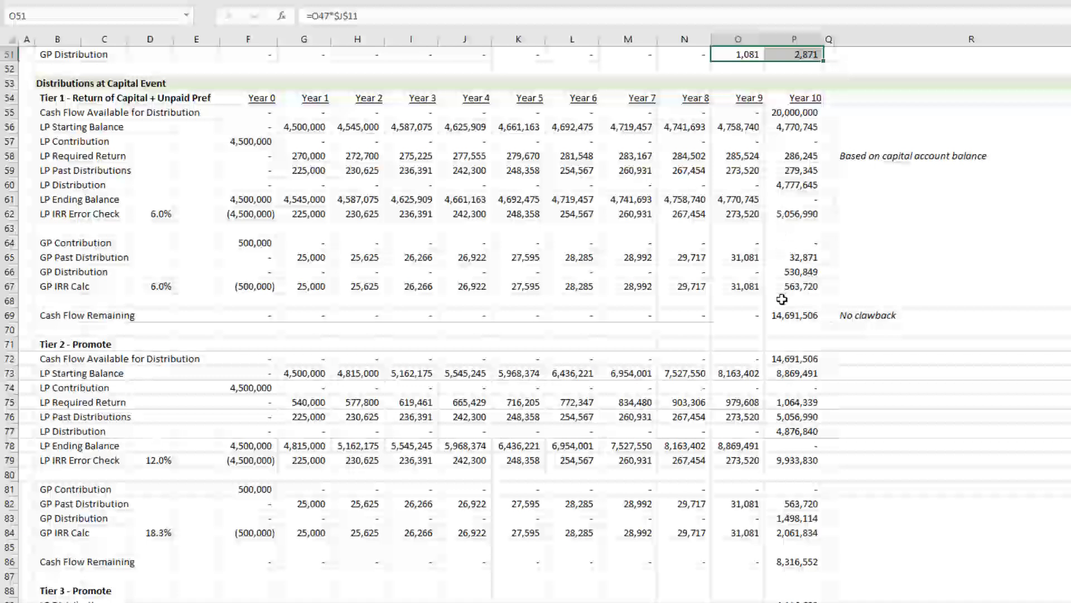
scroll(781, 299, "up", 5)
left_click(803, 269)
scroll(801, 301, "down", 1)
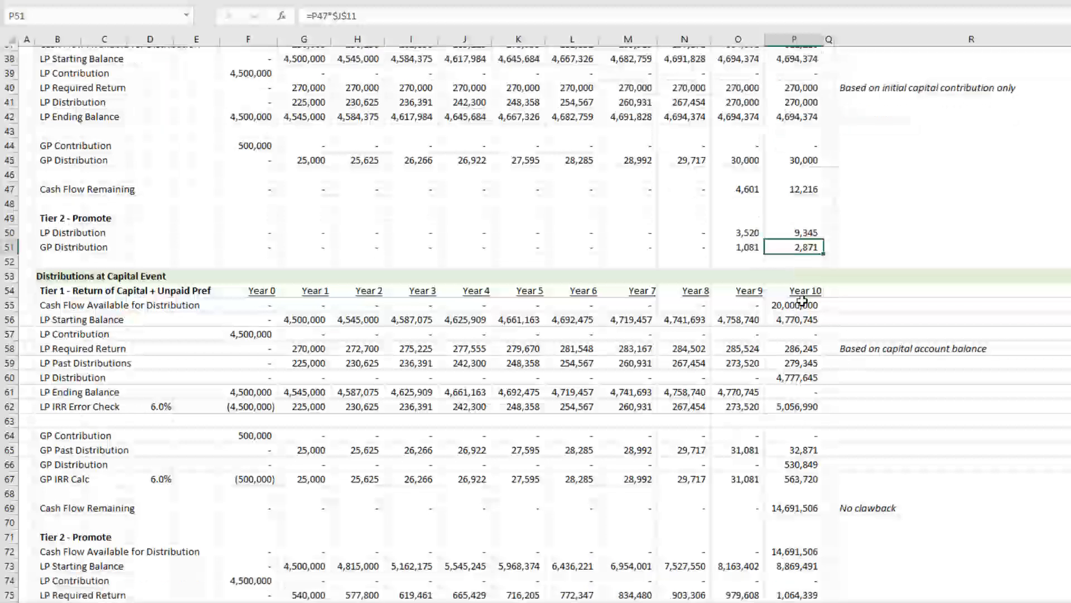
scroll(802, 302, "down", 6)
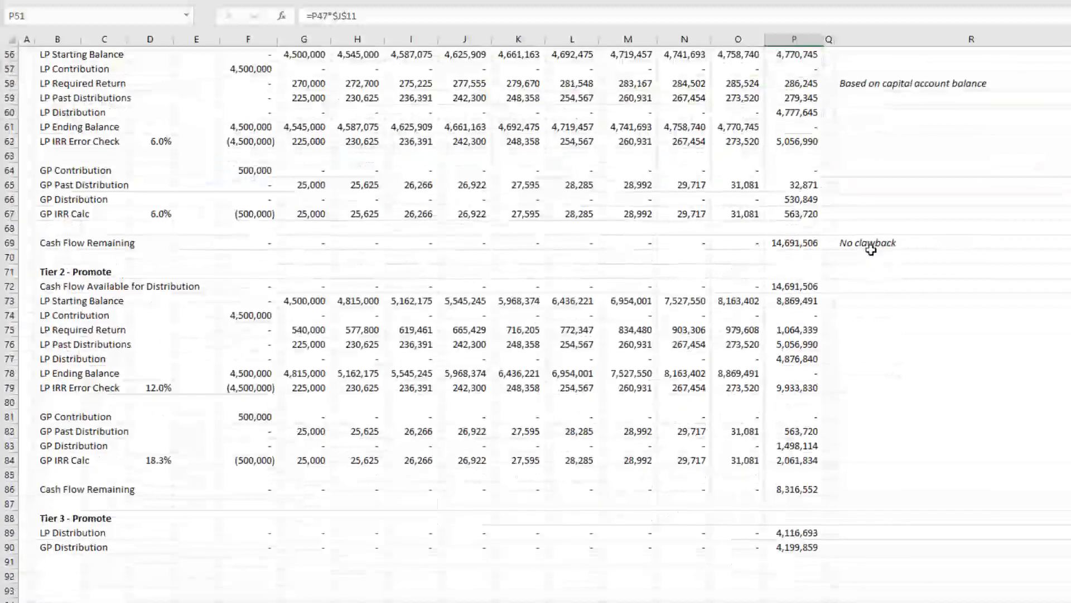
left_click(871, 248)
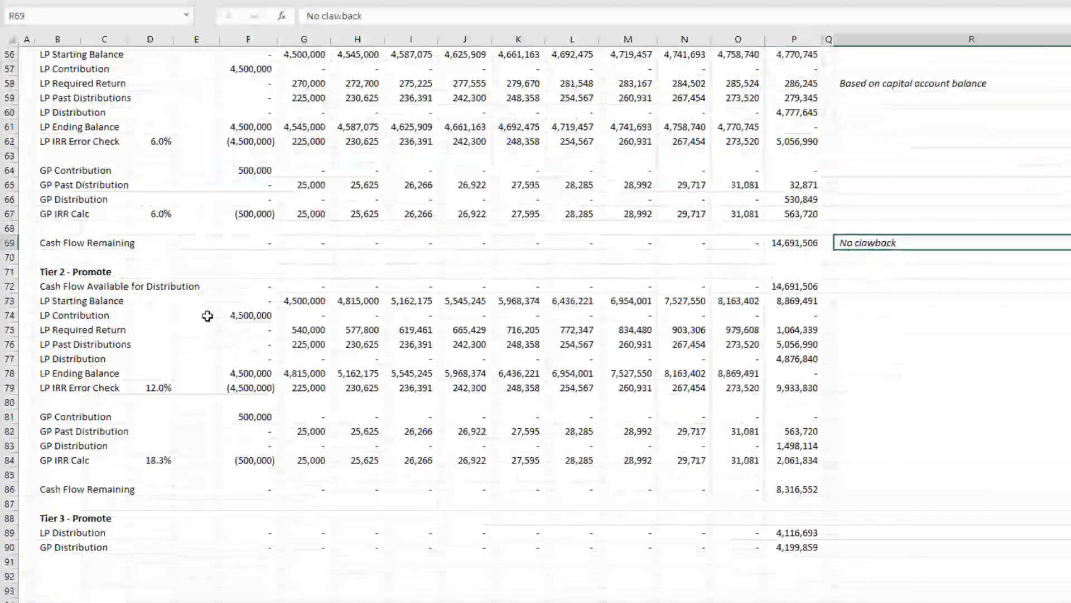
scroll(911, 295, "up", 2)
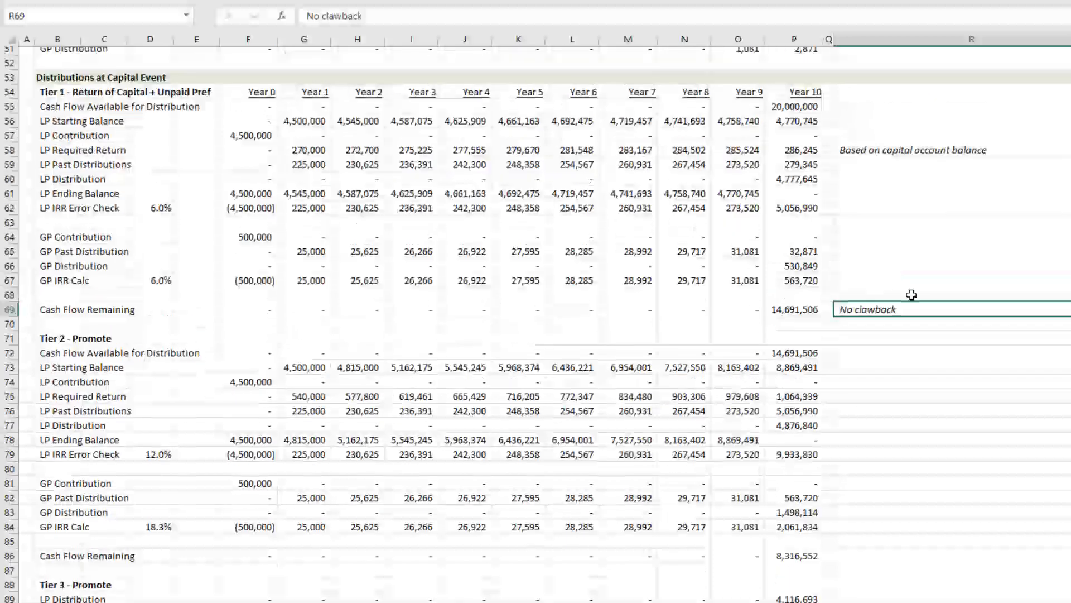
left_click(466, 20)
type(";")
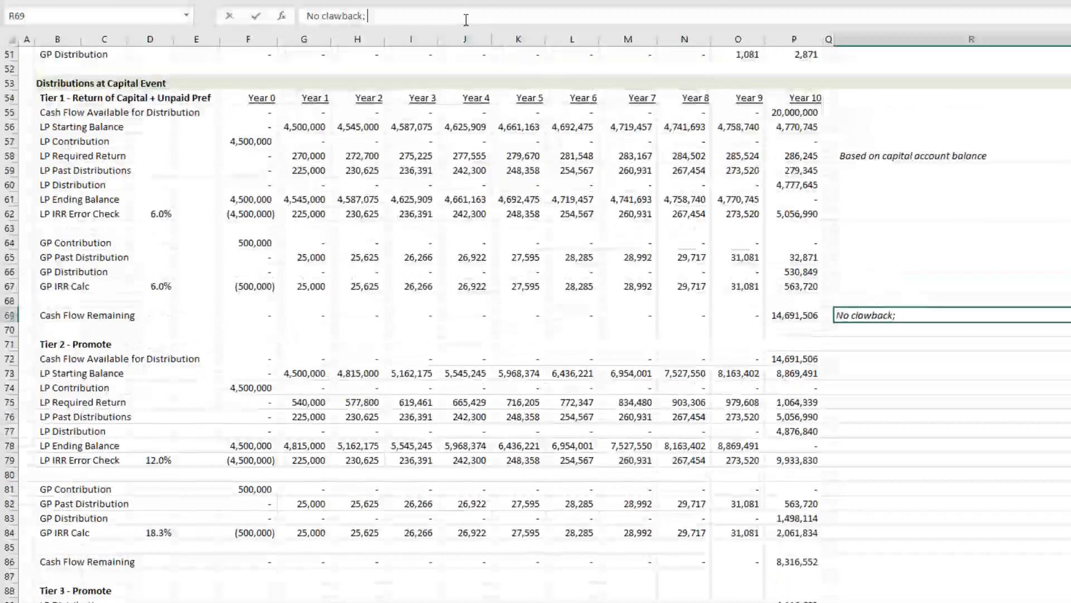
type(" no GP ")
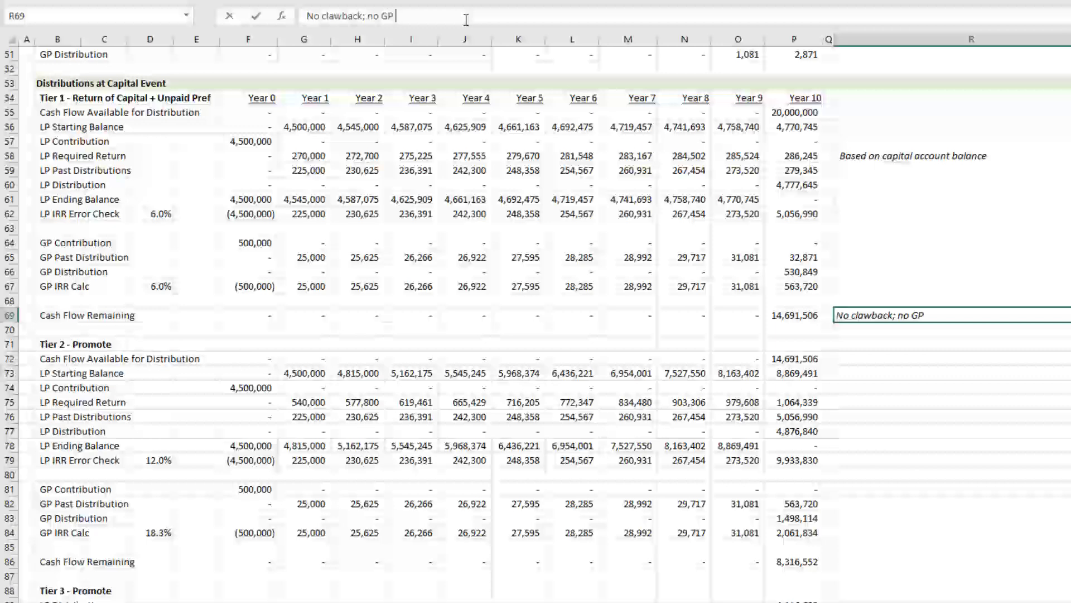
type("catch up")
key("ctrl+Return")
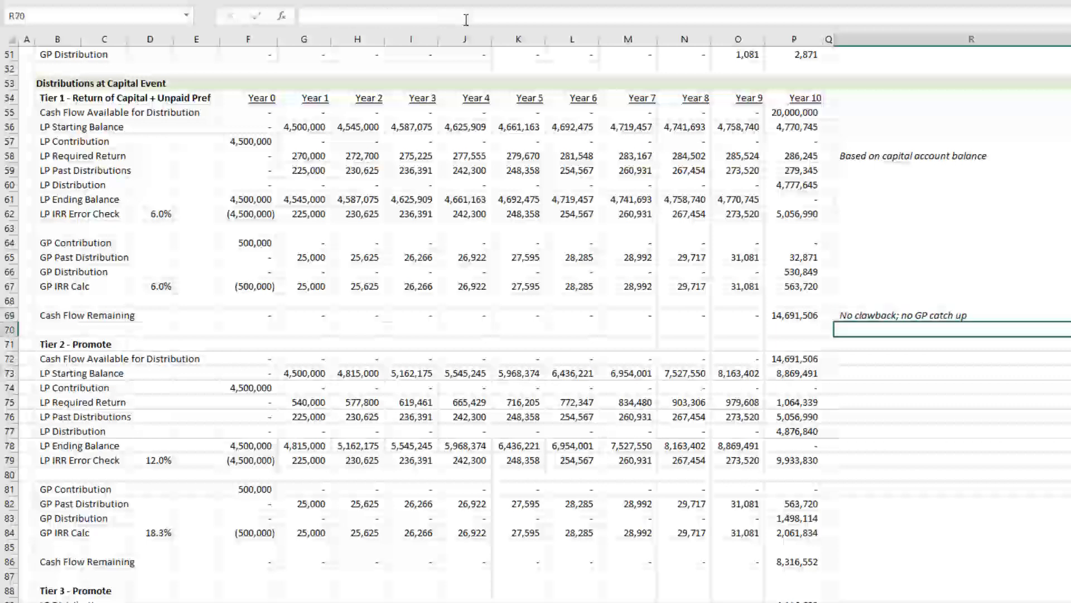
- Examine the Preferred Return LP and GP percentages in I10:J10 and the partners' ownership shares in D5:D6
scroll(435, 82, "up", 1)
scroll(436, 81, "up", 17)
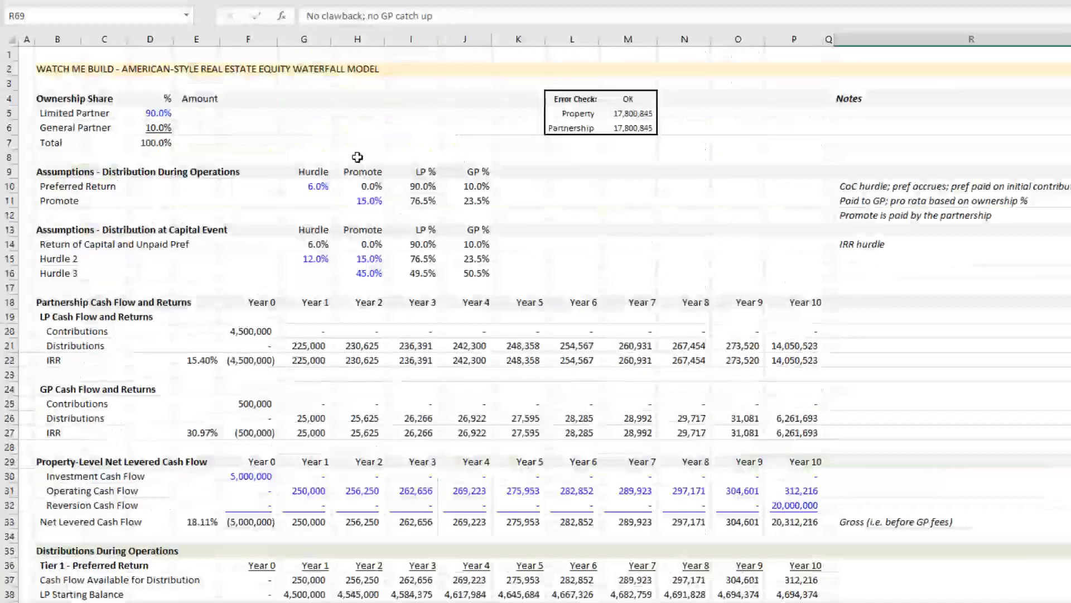
left_click(424, 187)
left_click(448, 185)
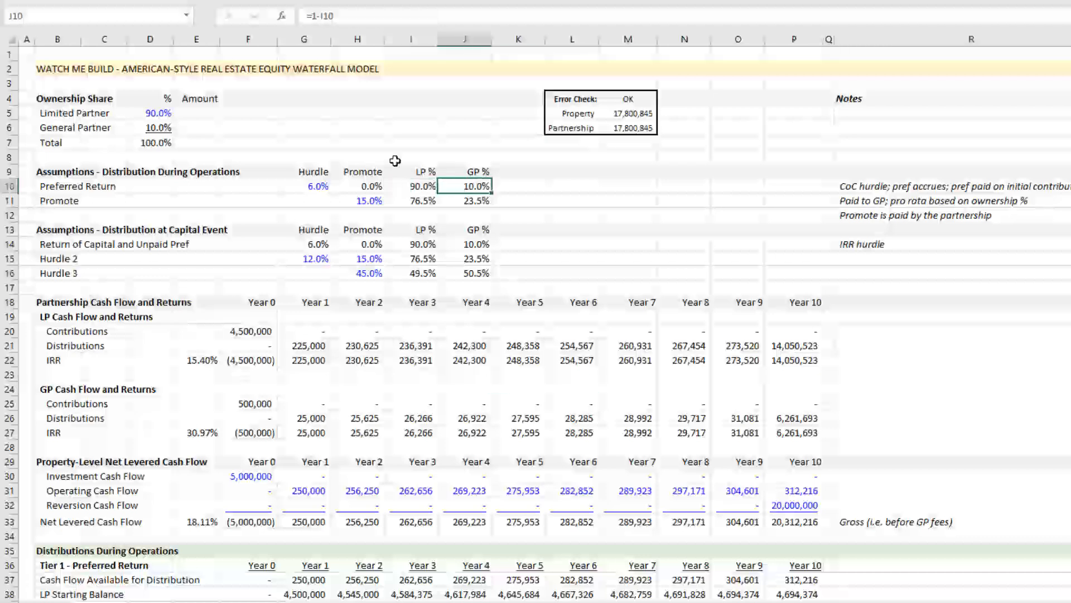
left_click(152, 100)
left_click(158, 115)
key("Down")
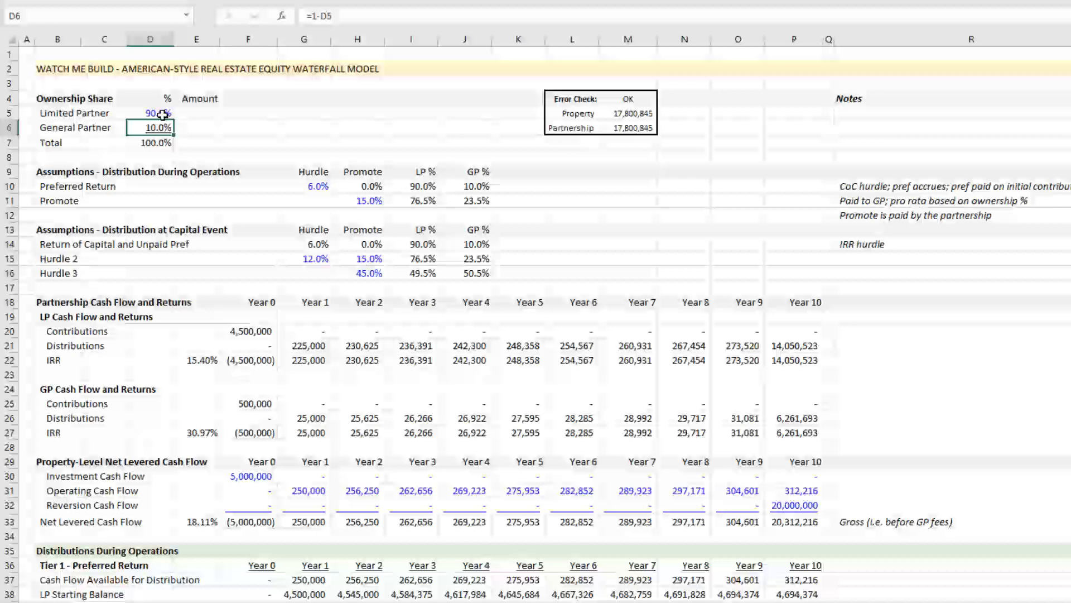
left_click(159, 114)
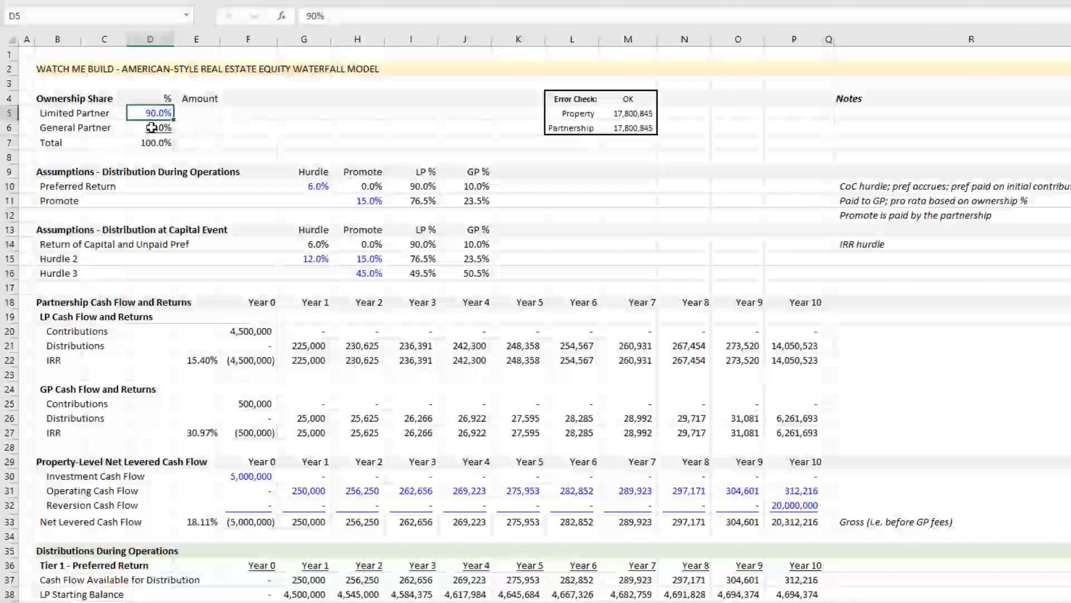
- Try an LP share of 100% for the operating Preferred Return in I10 and check the GP share in J10
left_click(402, 189)
type("100%")
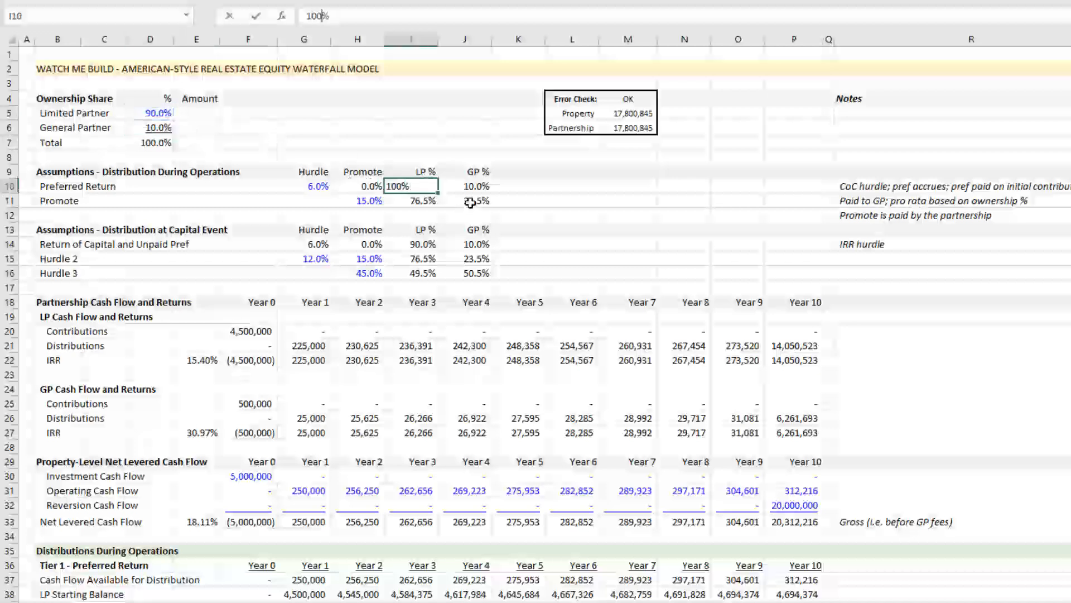
key("Return")
key("Up")
left_click(475, 187)
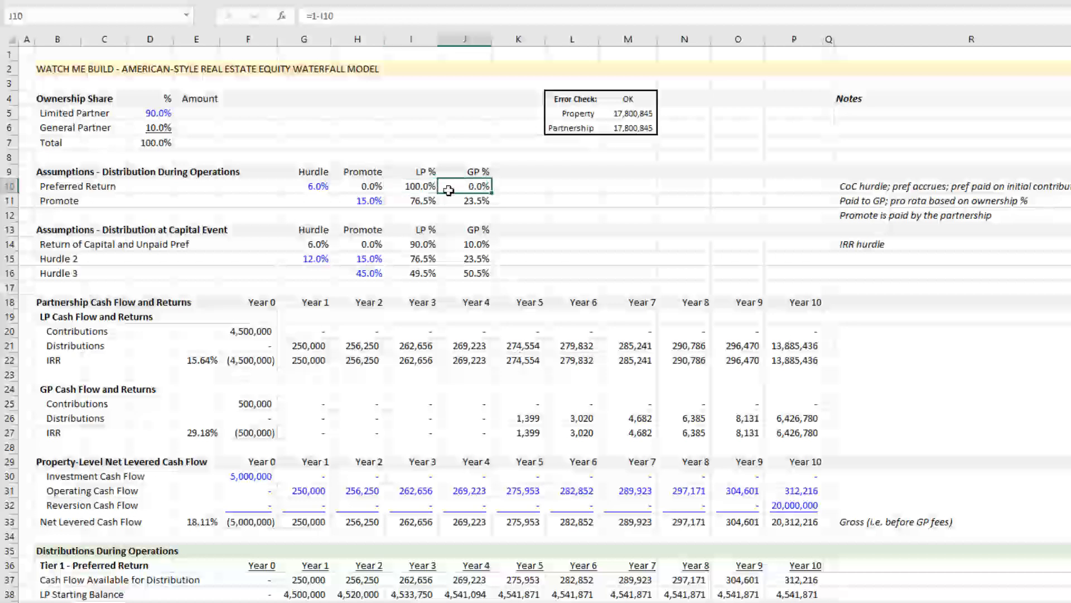
left_click(422, 191)
left_click(466, 190)
left_click(419, 186)
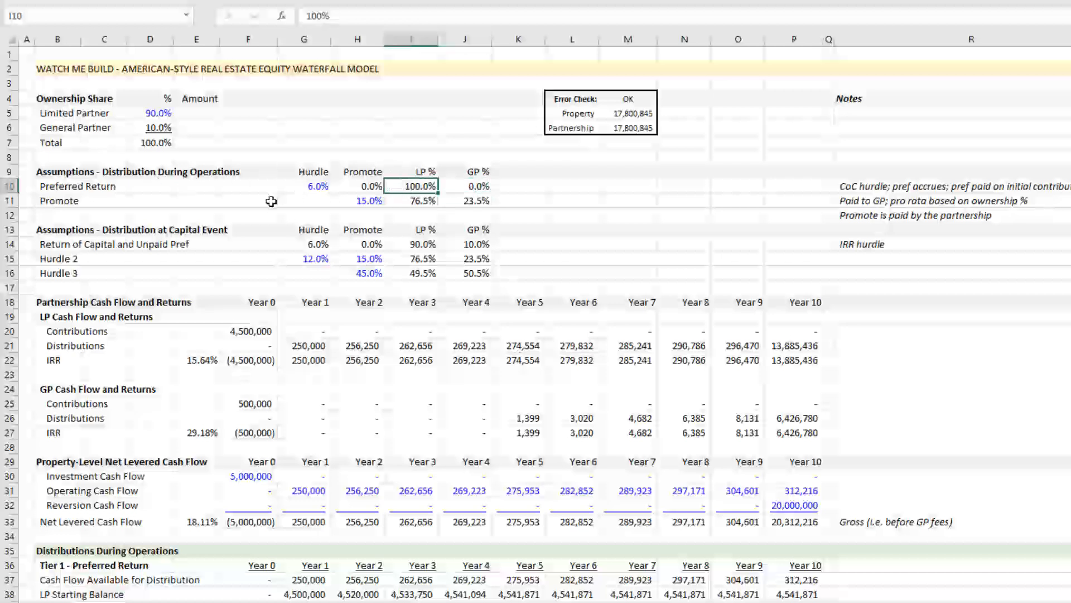
- Try a Return of Capital and Unpaid Pref split of 100% LP in I14 and 0% GP in J14
left_click(423, 241)
type("100")
key("Return")
left_click(422, 241)
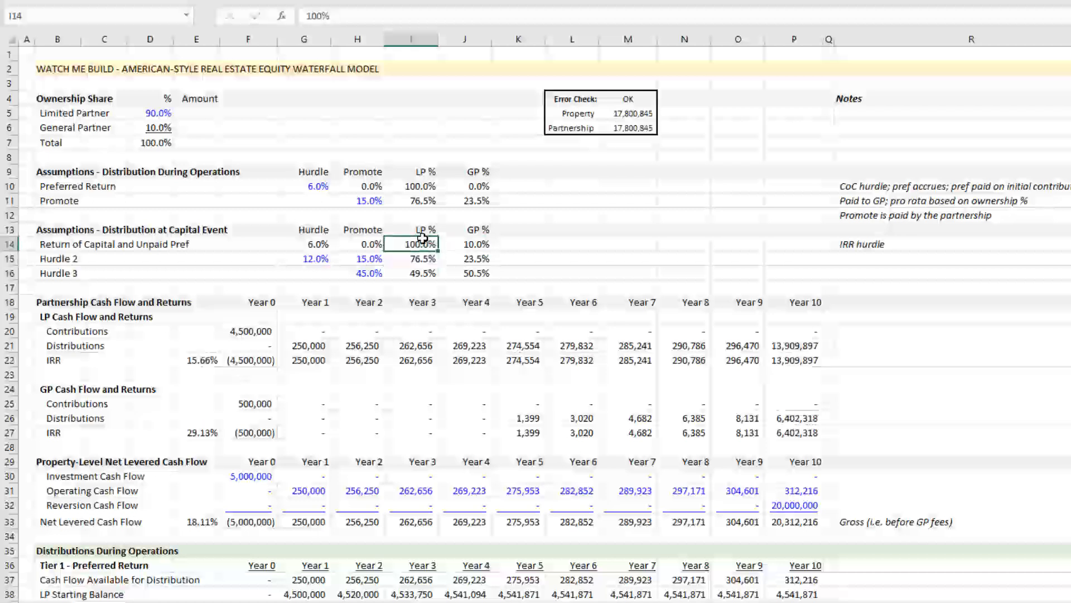
left_click(479, 244)
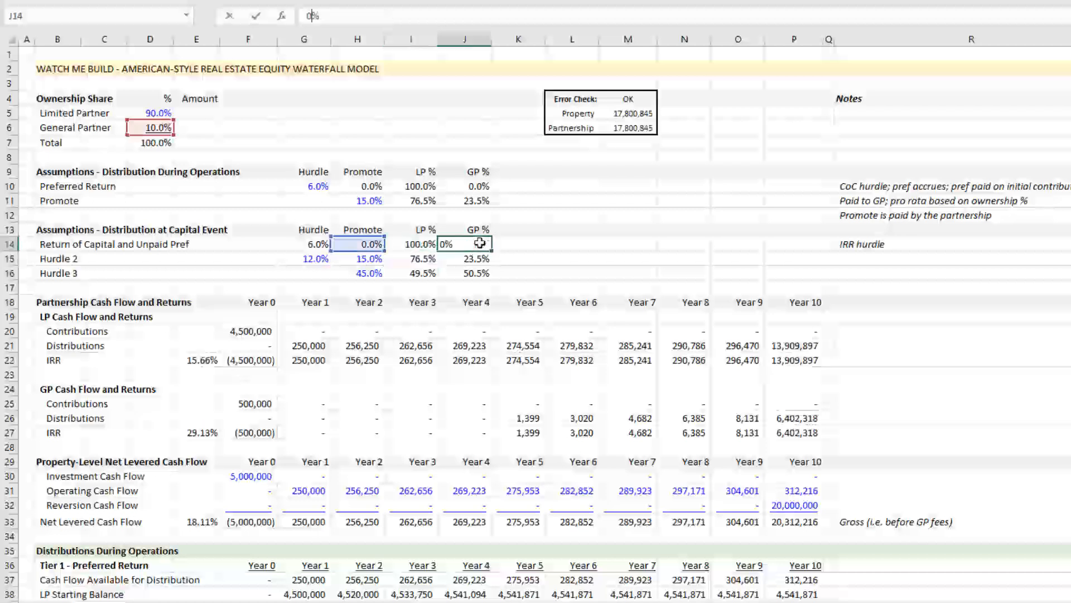
type("0")
key("ctrl+Return")
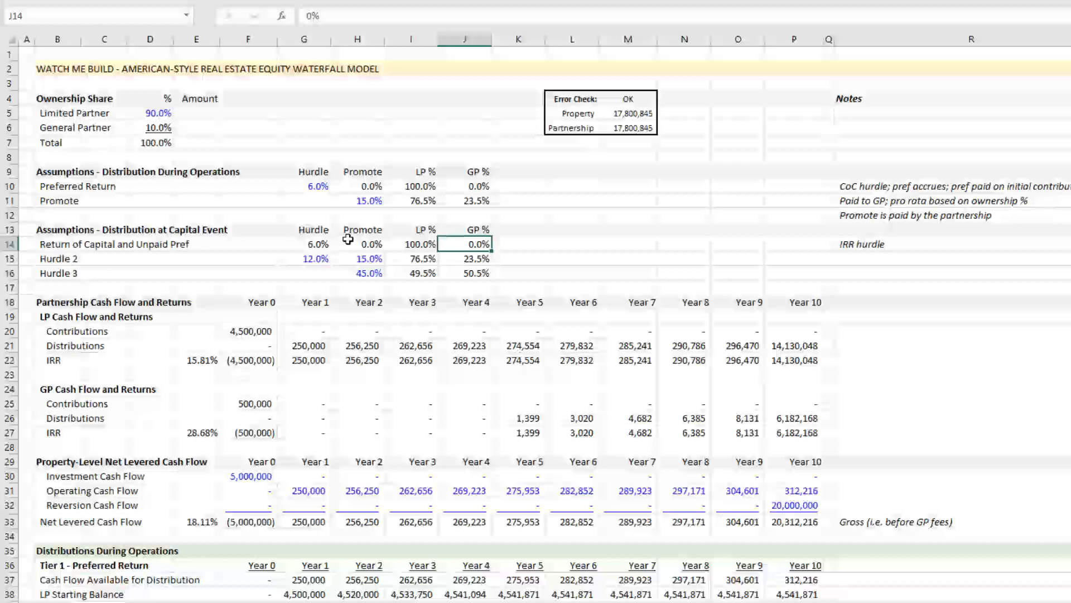
left_click(314, 243)
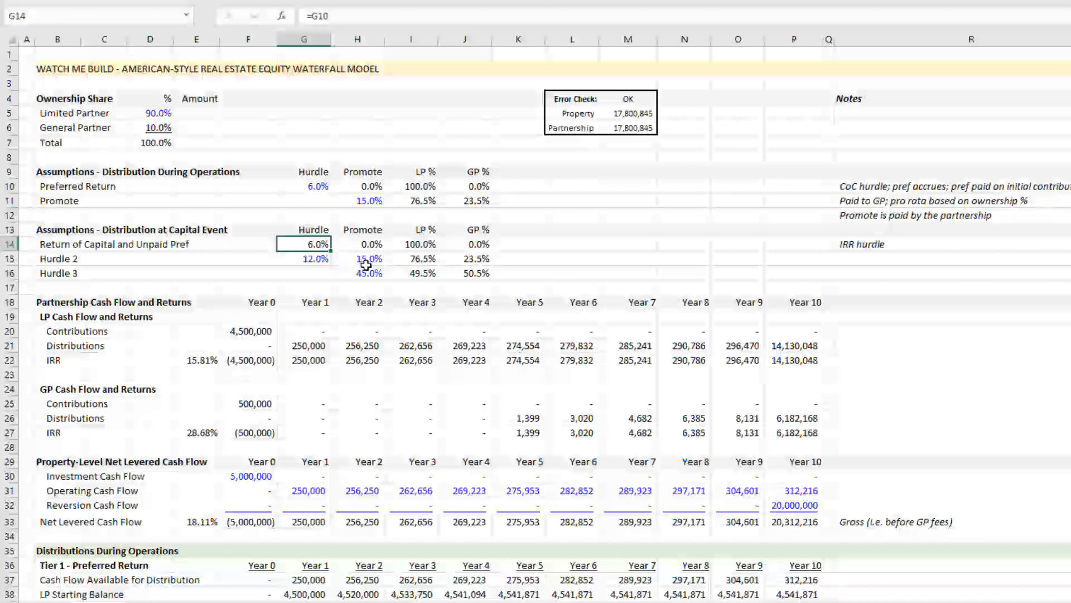
- Undo the trial LP and GP percentage overrides in J14, I14 and I10
key("ctrl+z")
key("ctrl+z")
key("ctrl+z")
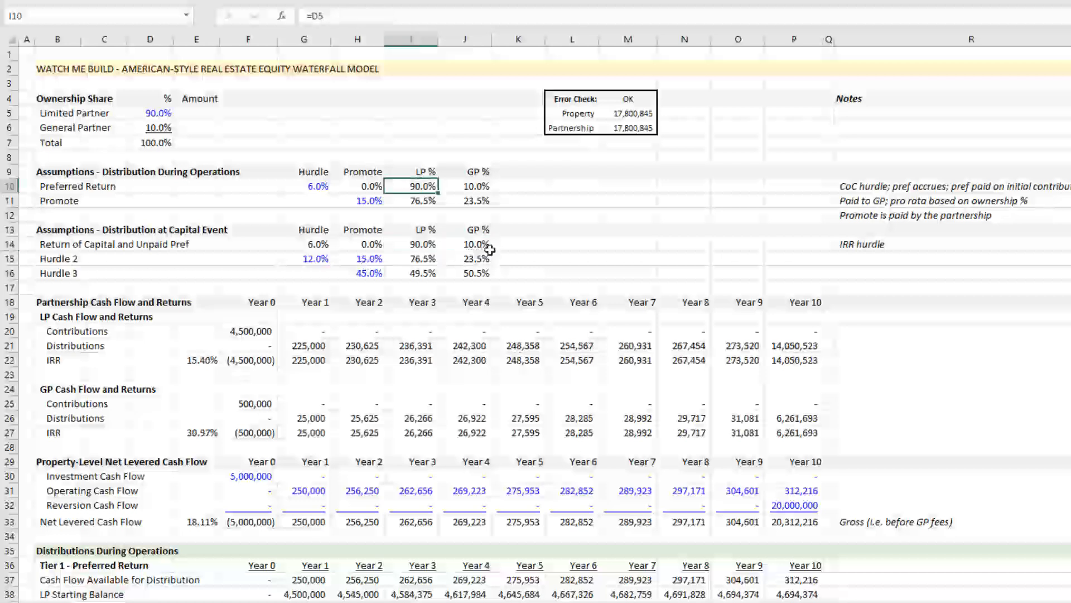
left_click(496, 247)
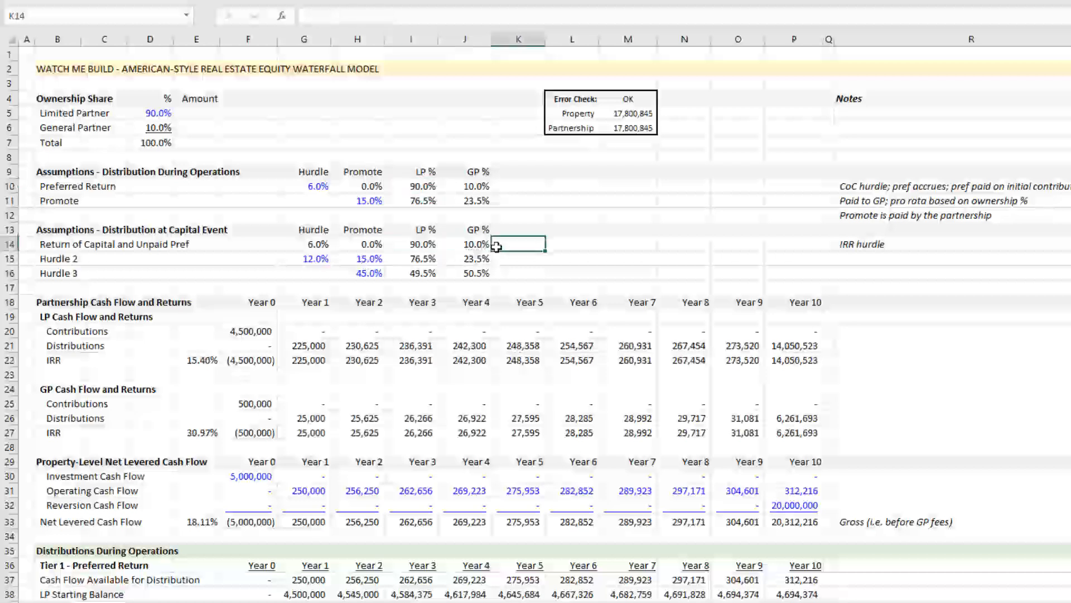